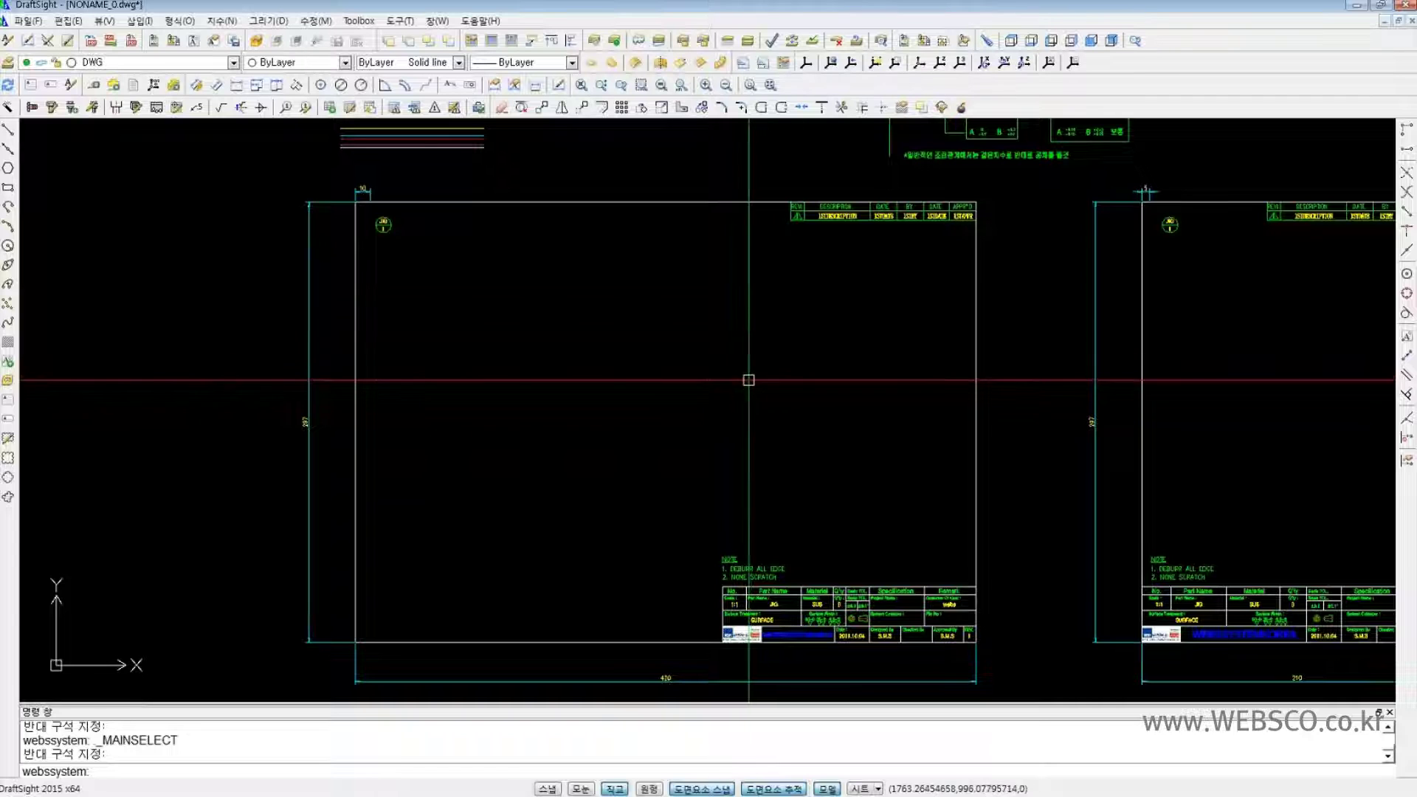
middle_drag(943, 396, 857, 395)
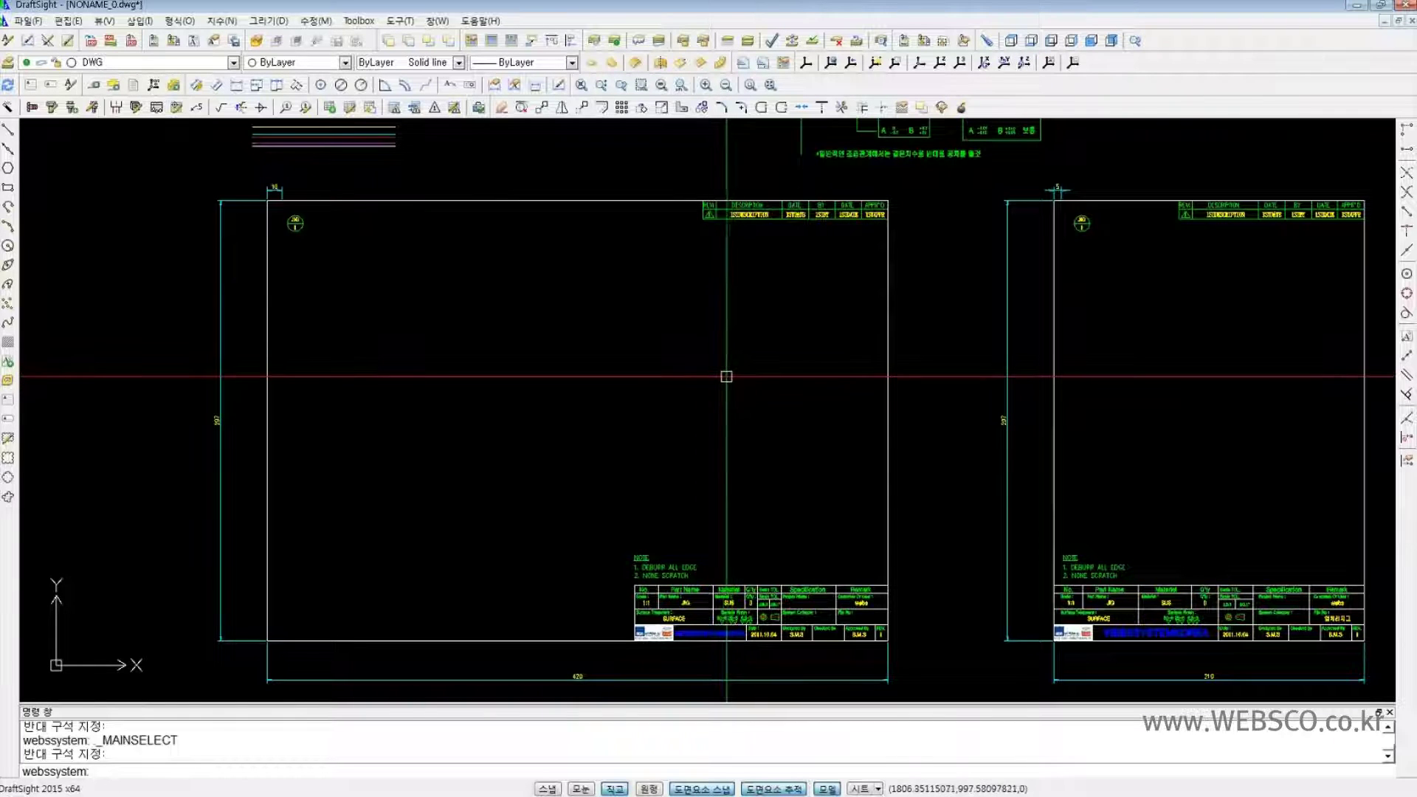
click(400, 21)
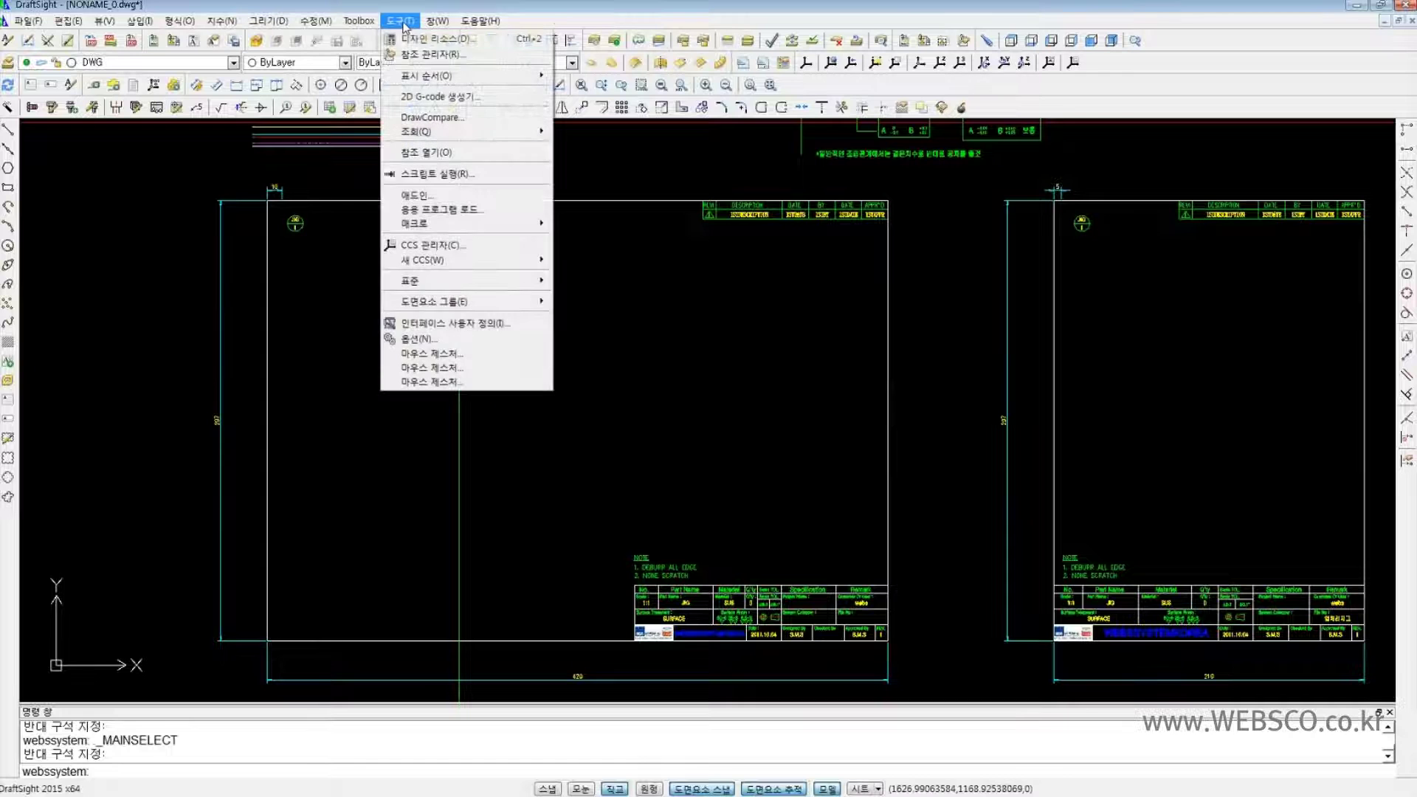
click(445, 340)
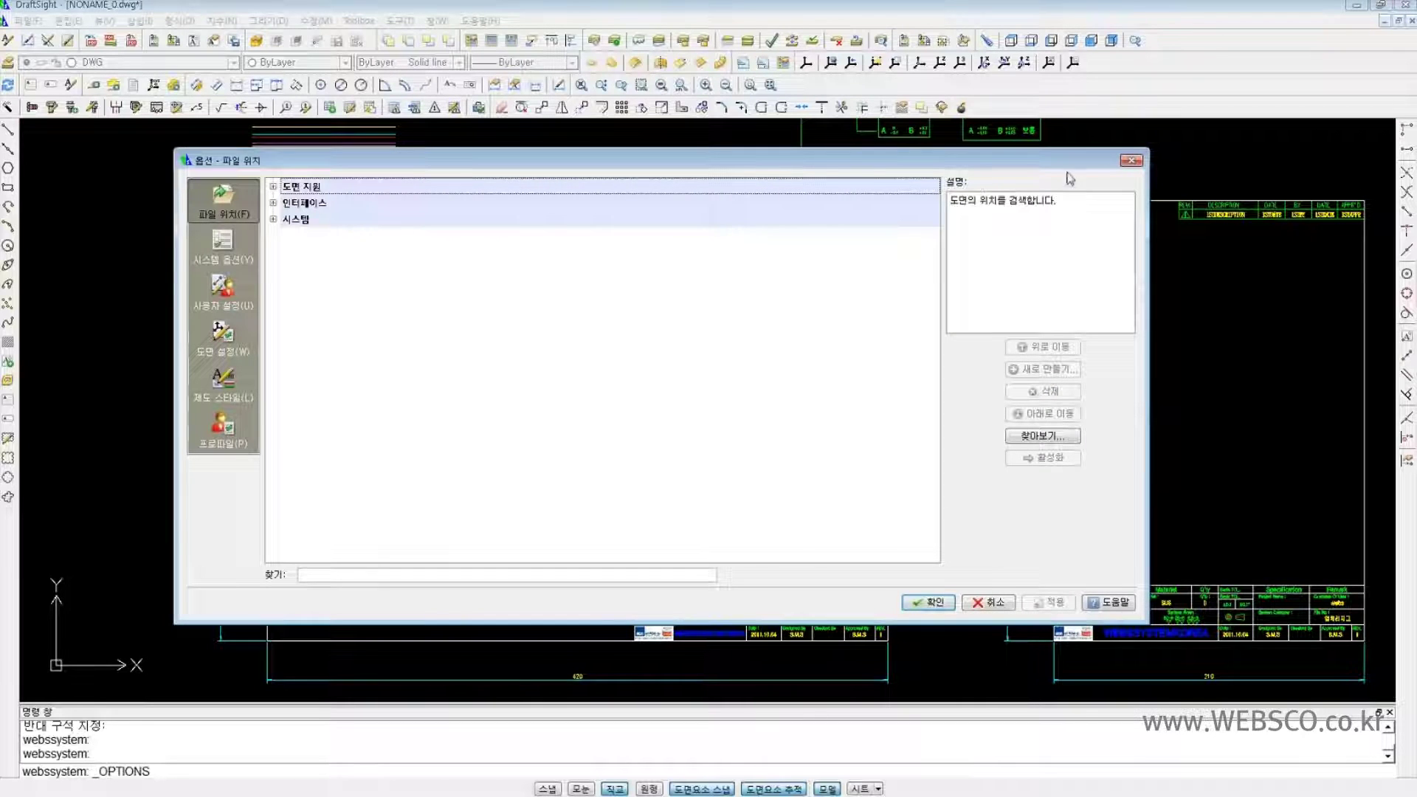
click(1131, 160)
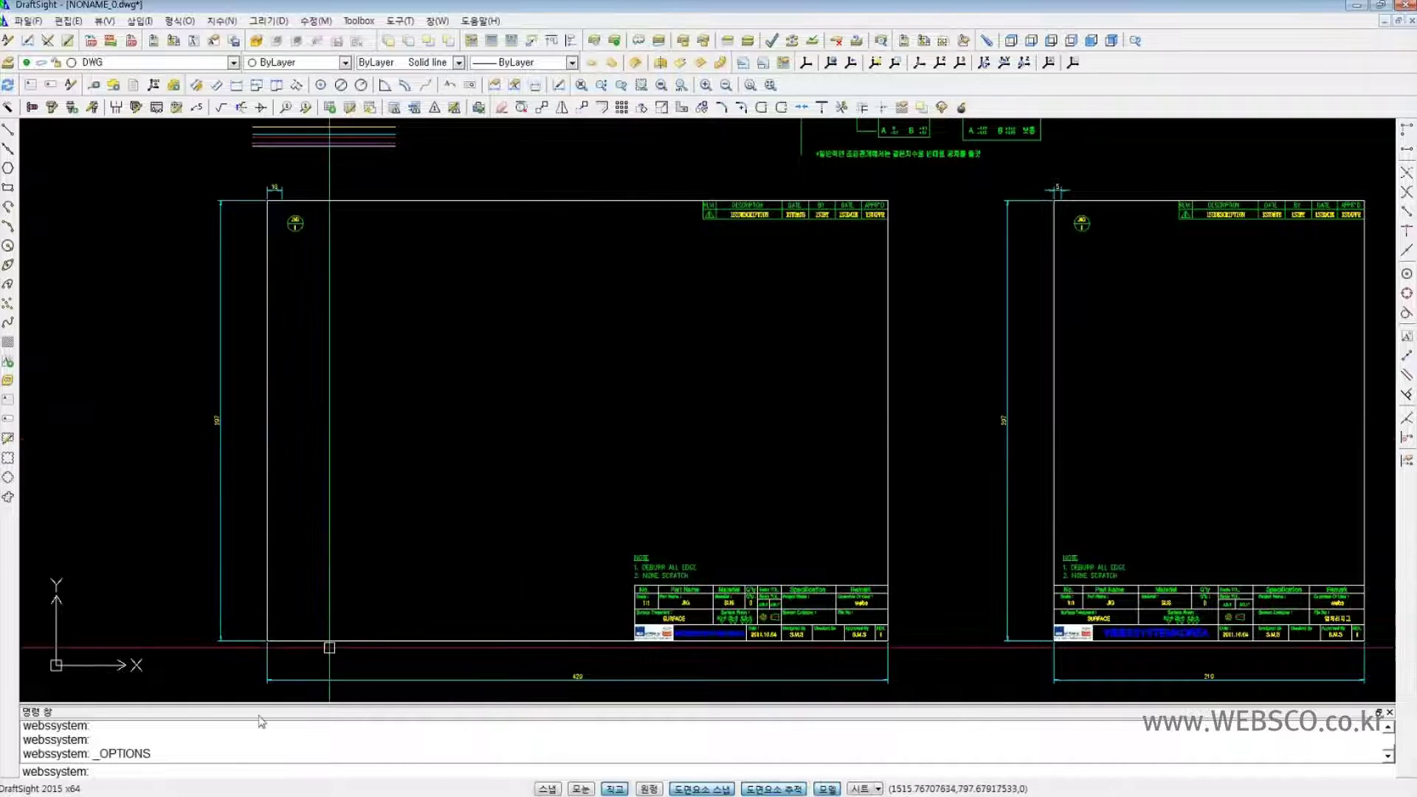
- Open the Options dialog with the "options" command and reposition it over the drawing
text(op)
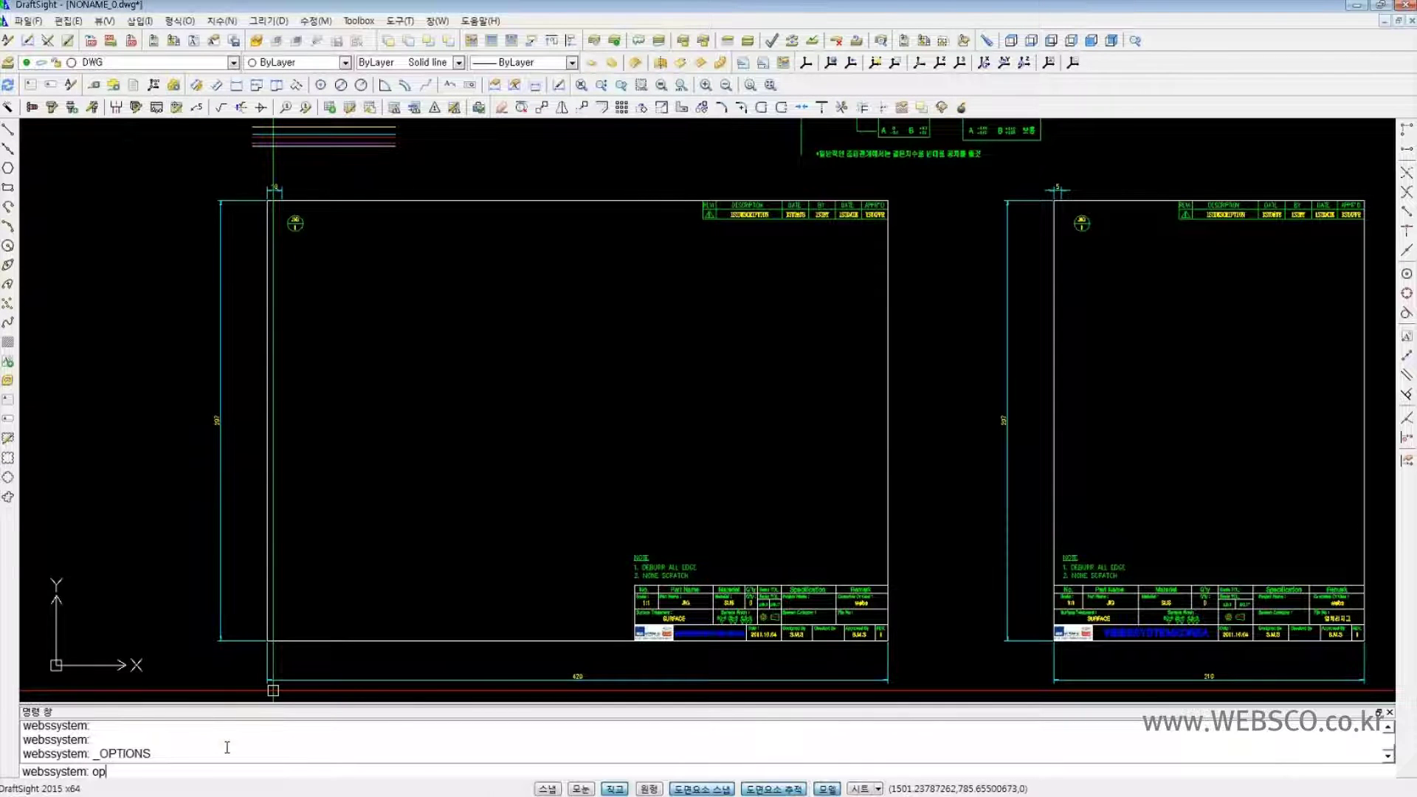
text(tions)
key(Return)
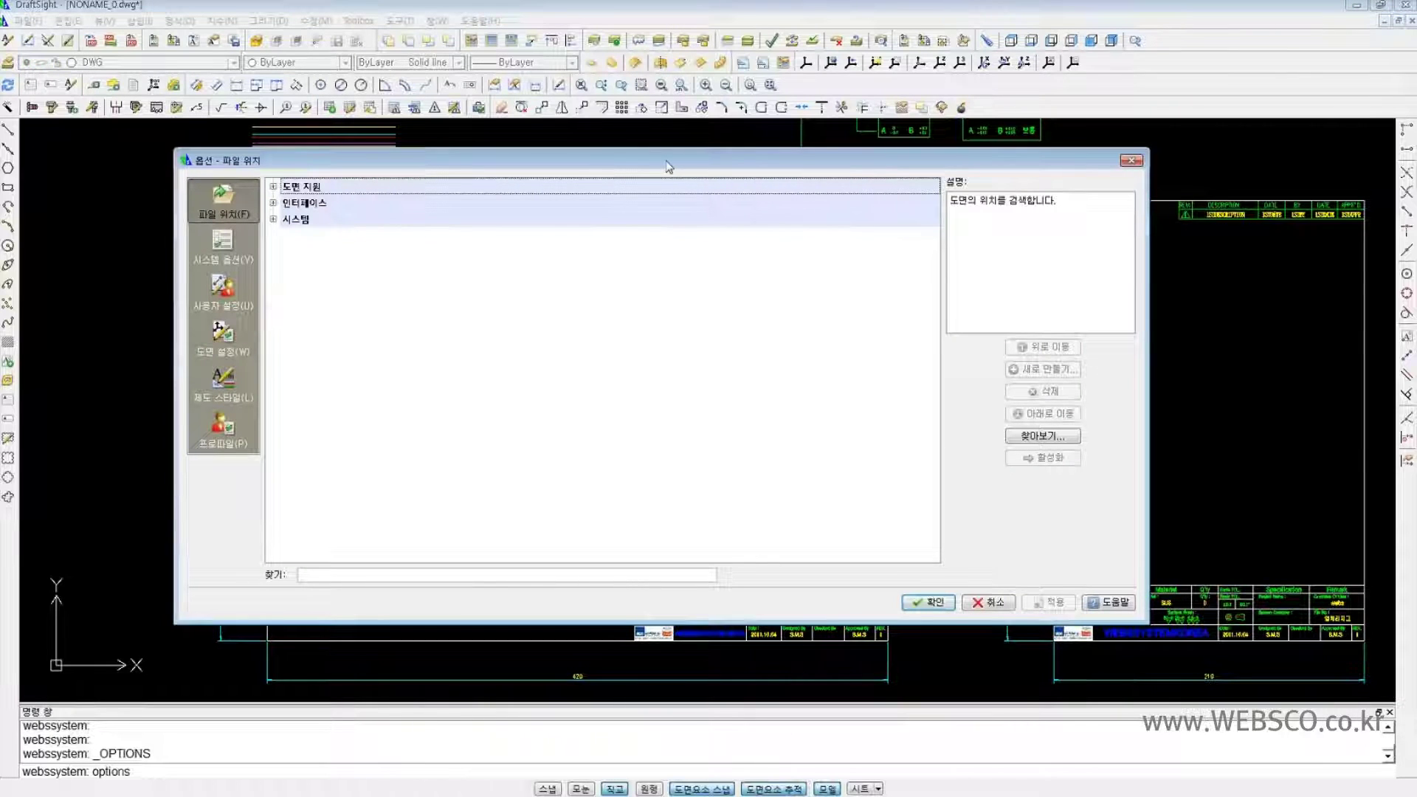
mouse_move(668, 160)
mouse_down()
mouse_move(626, 159)
mouse_move(659, 163)
mouse_up()
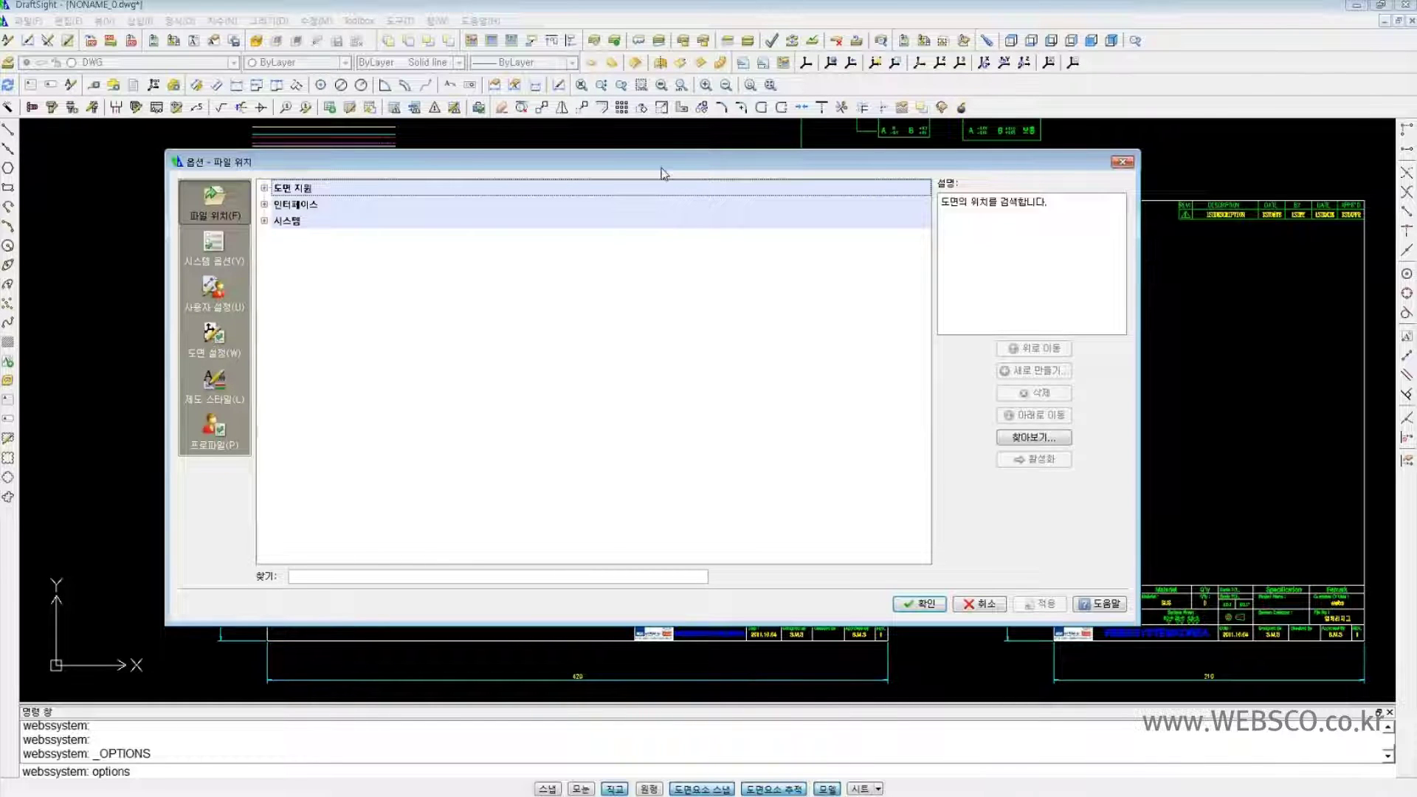
- Examine the font mapping file (글꼴 매핑 파일) under Drawing Support, including its browse window, without choosing another file
click(264, 189)
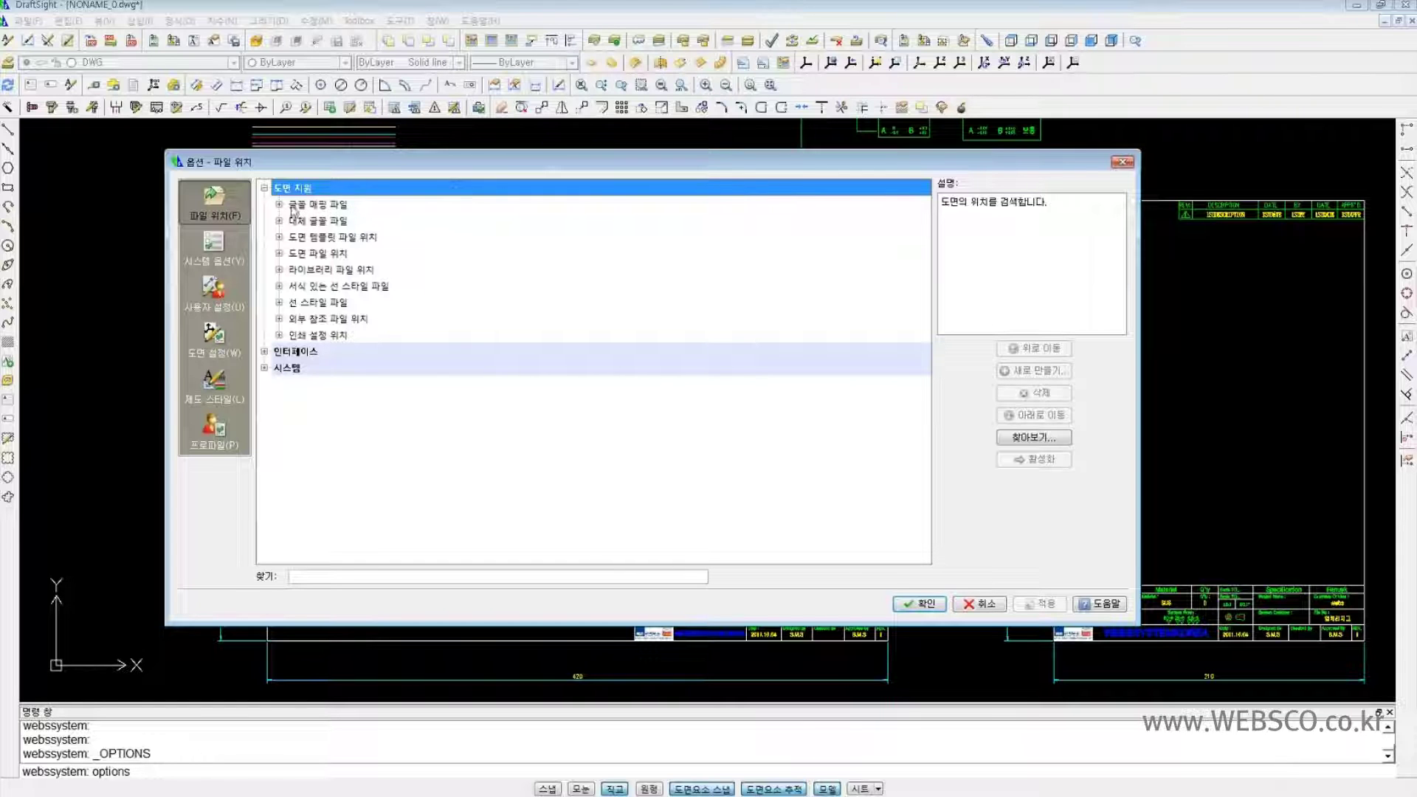
click(279, 204)
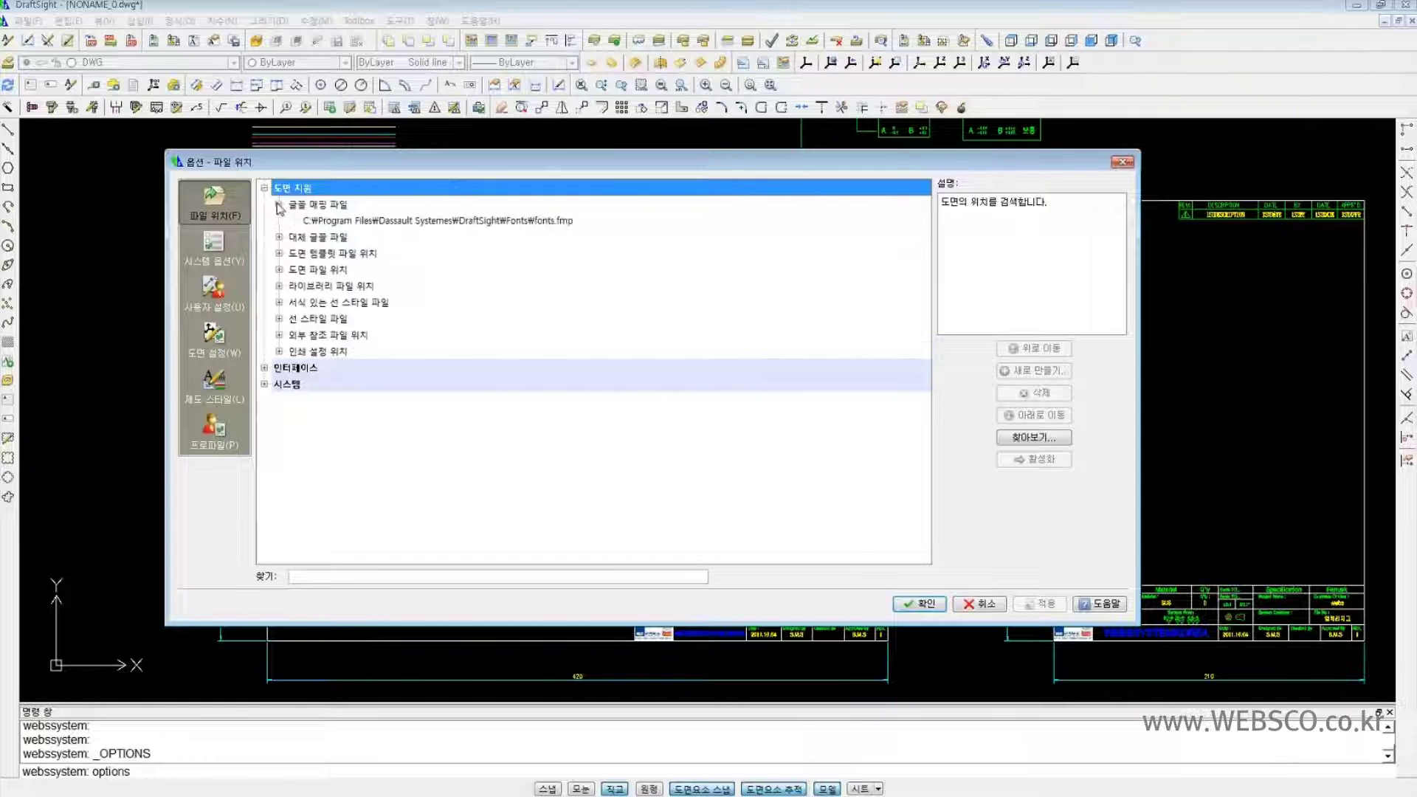
click(353, 220)
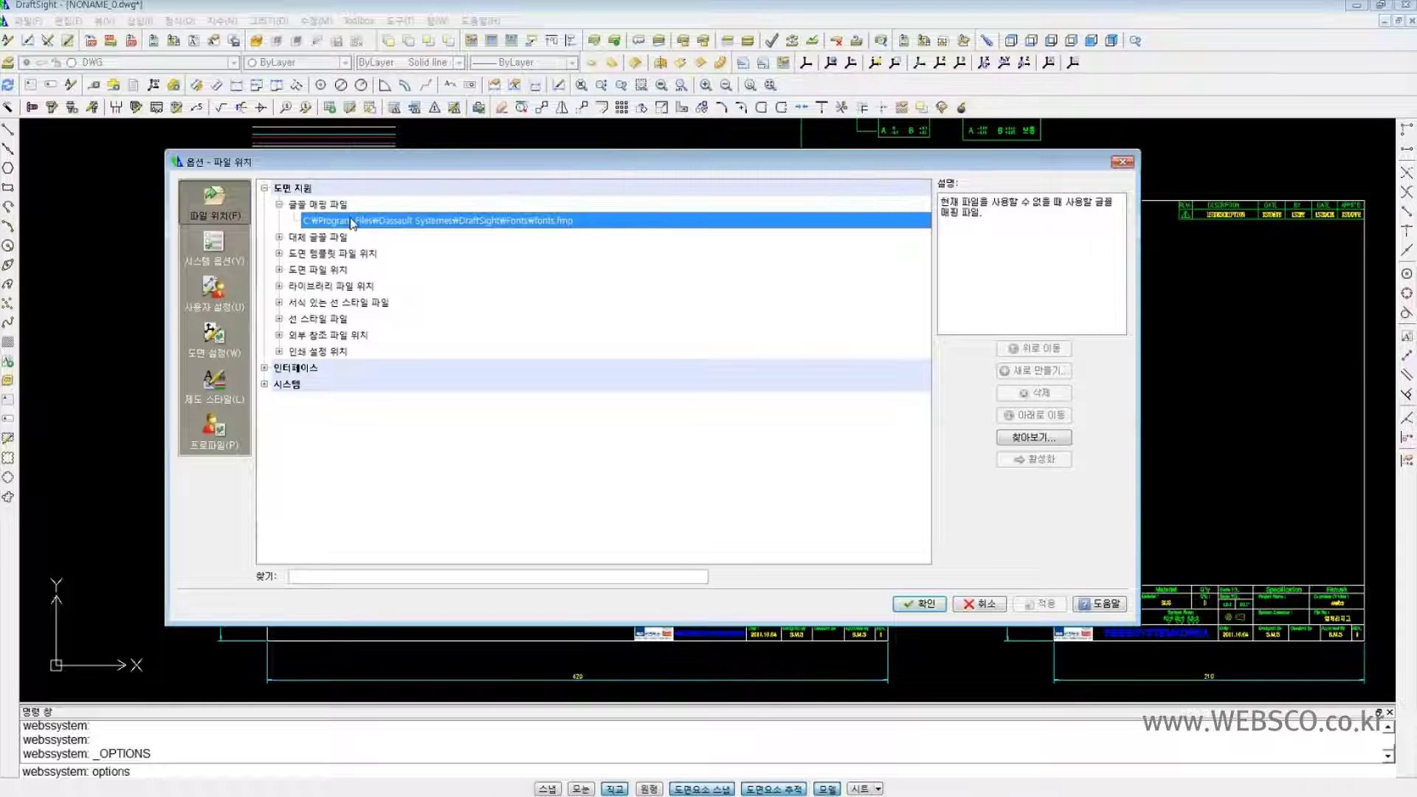
double_click(428, 222)
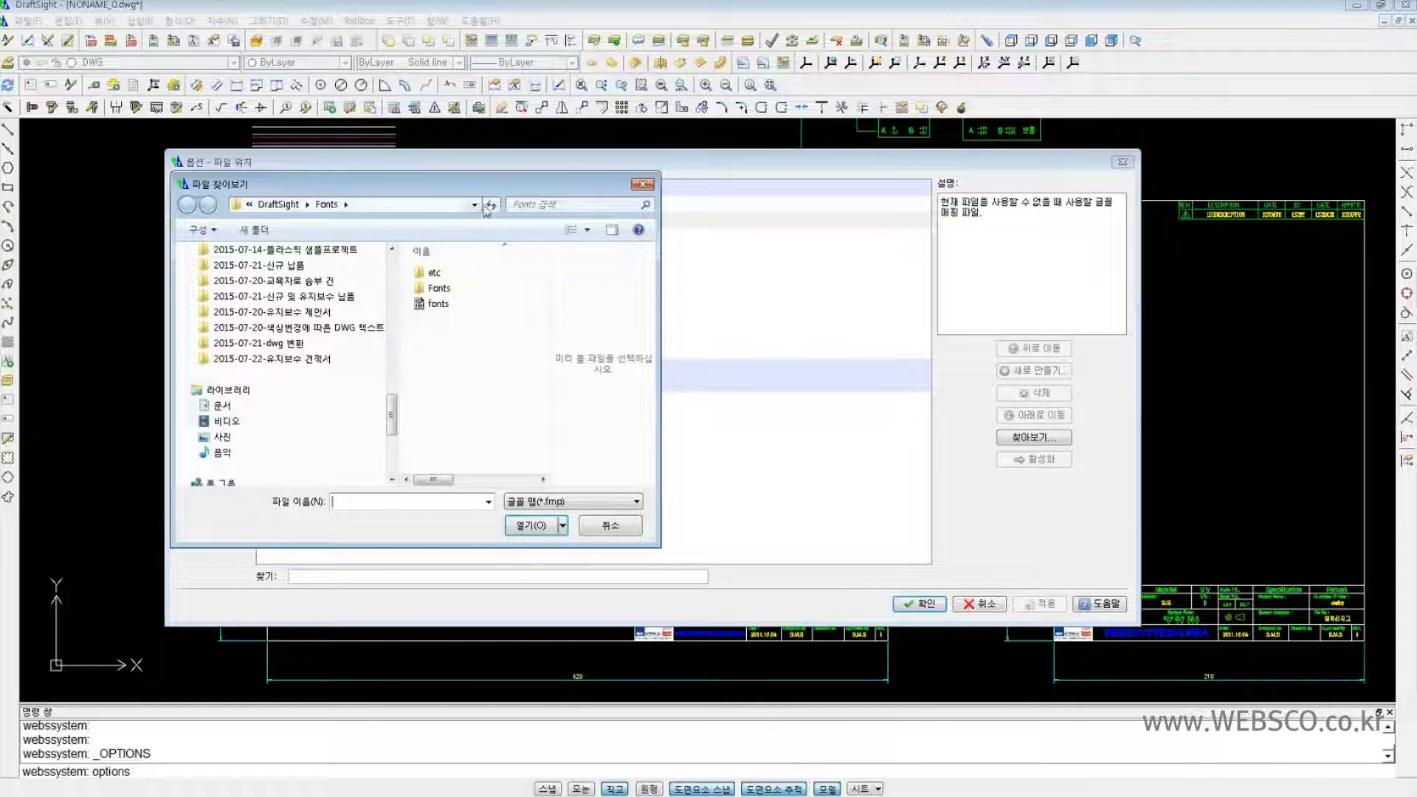
click(643, 184)
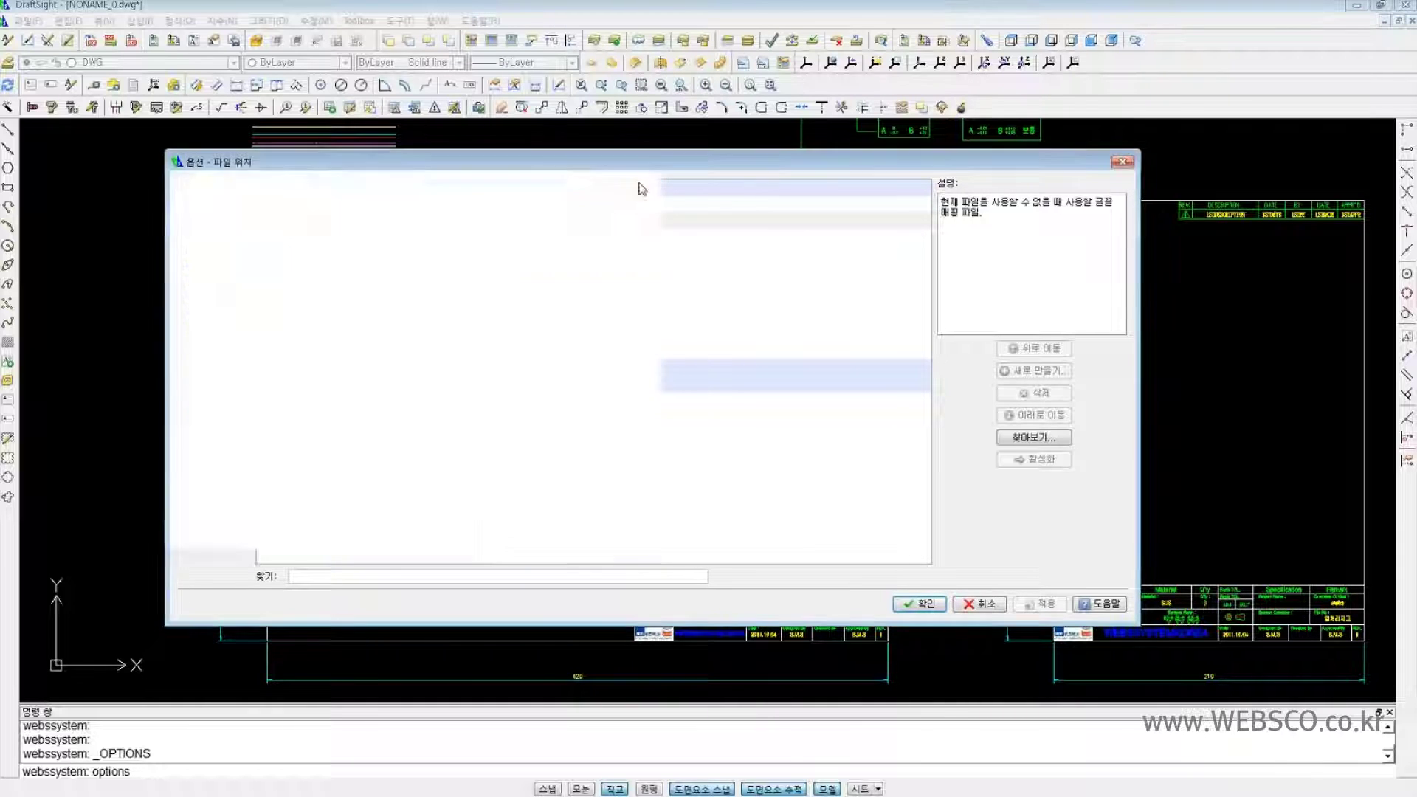
click(431, 243)
click(450, 223)
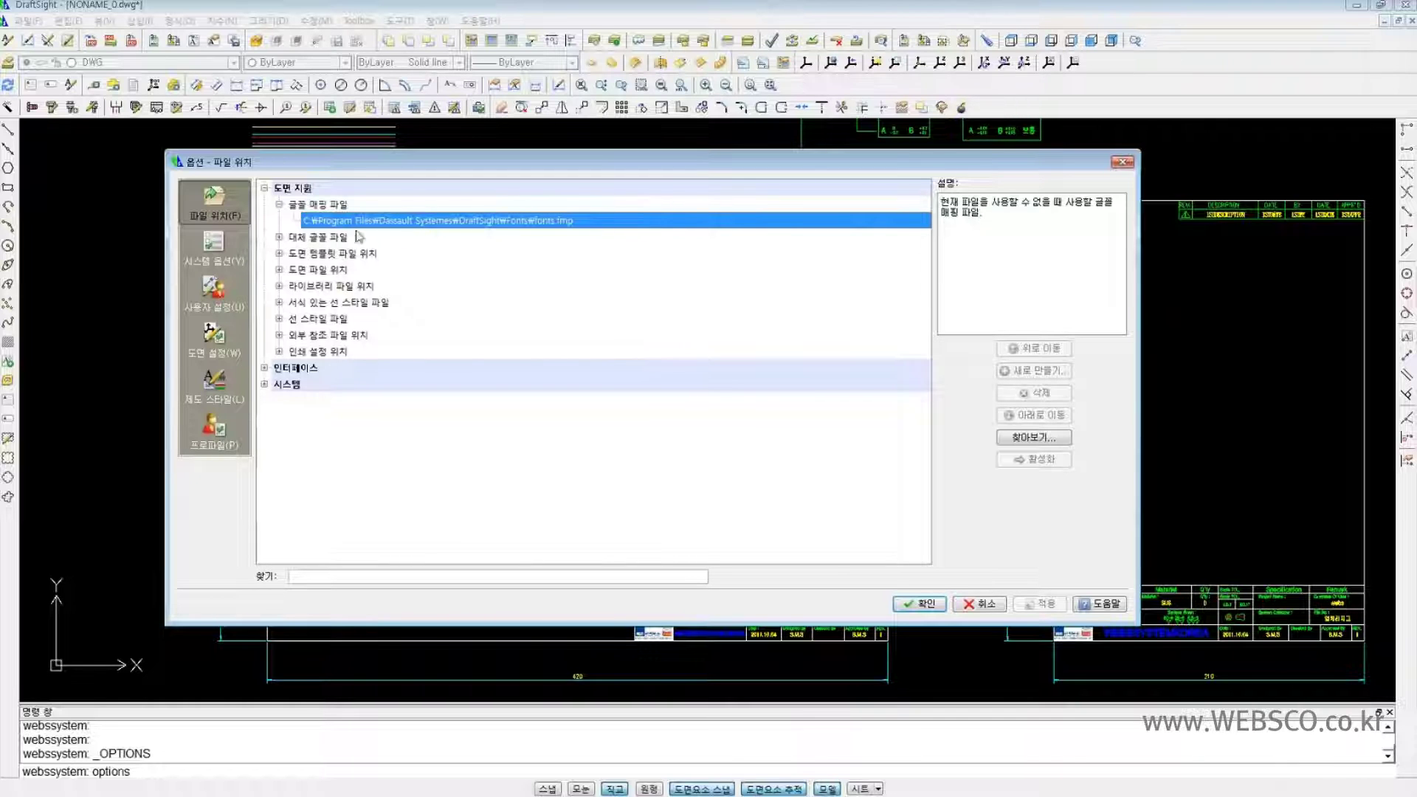
- Examine the alternative font files (대체 글꼴 파일) set for SHX fonts, big fonts and shape files
click(279, 237)
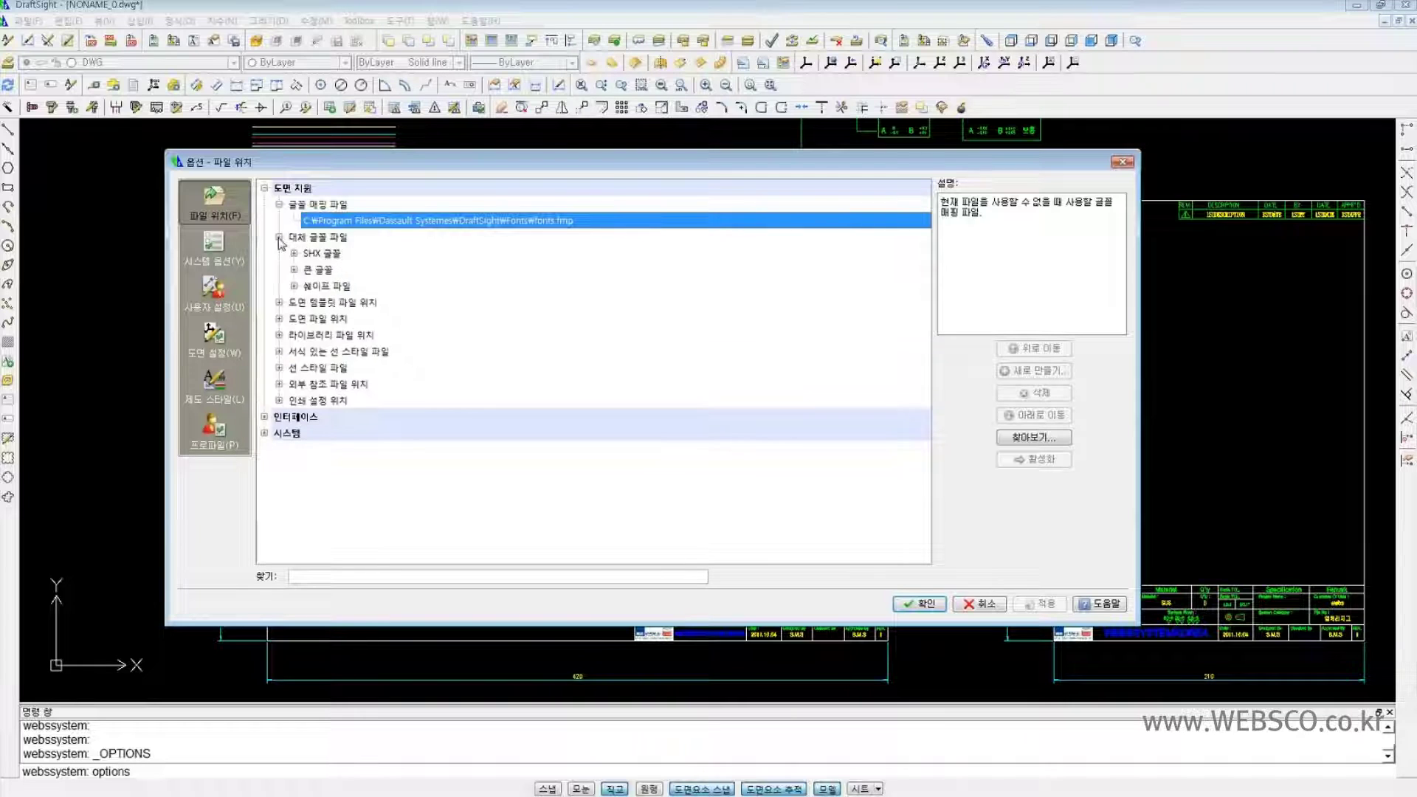
click(324, 239)
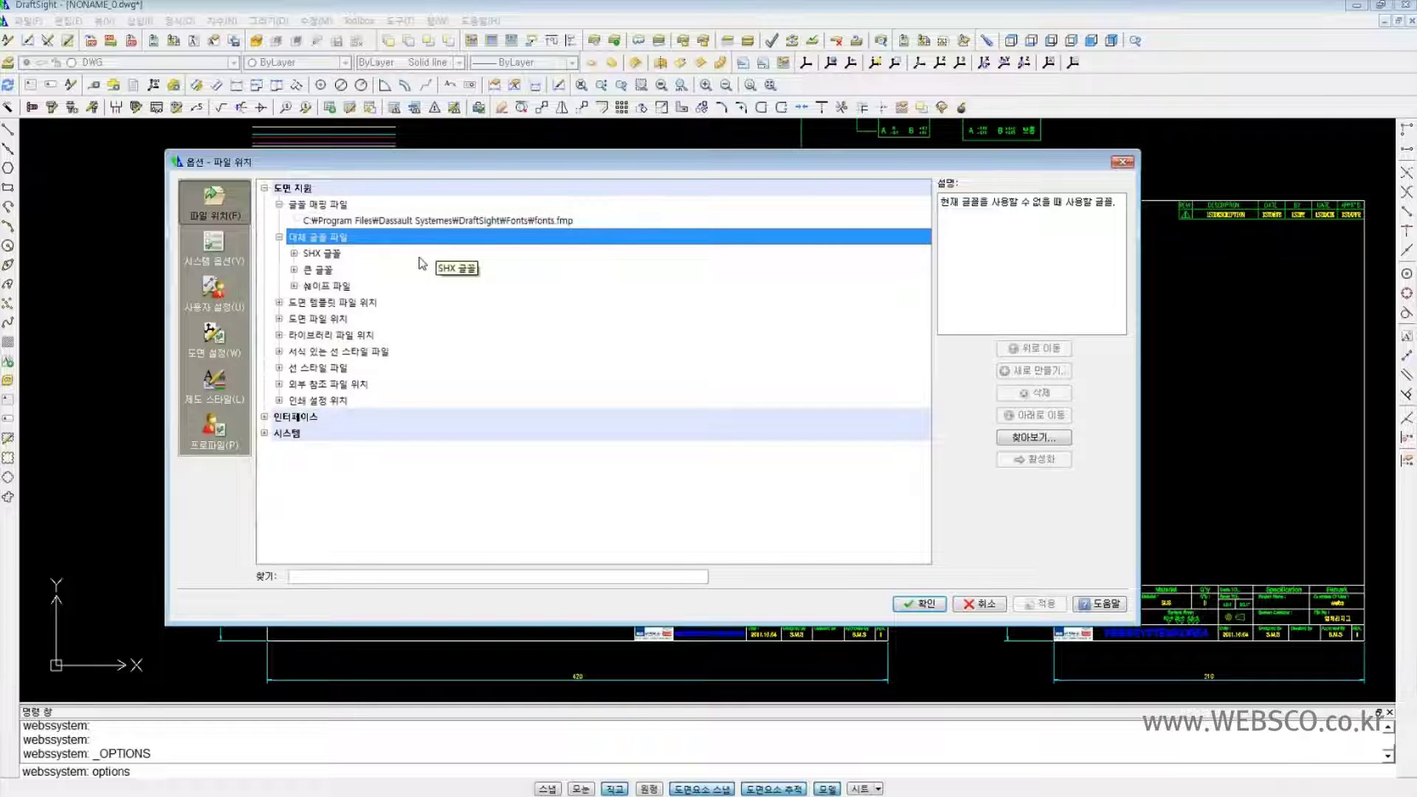
click(325, 271)
click(333, 286)
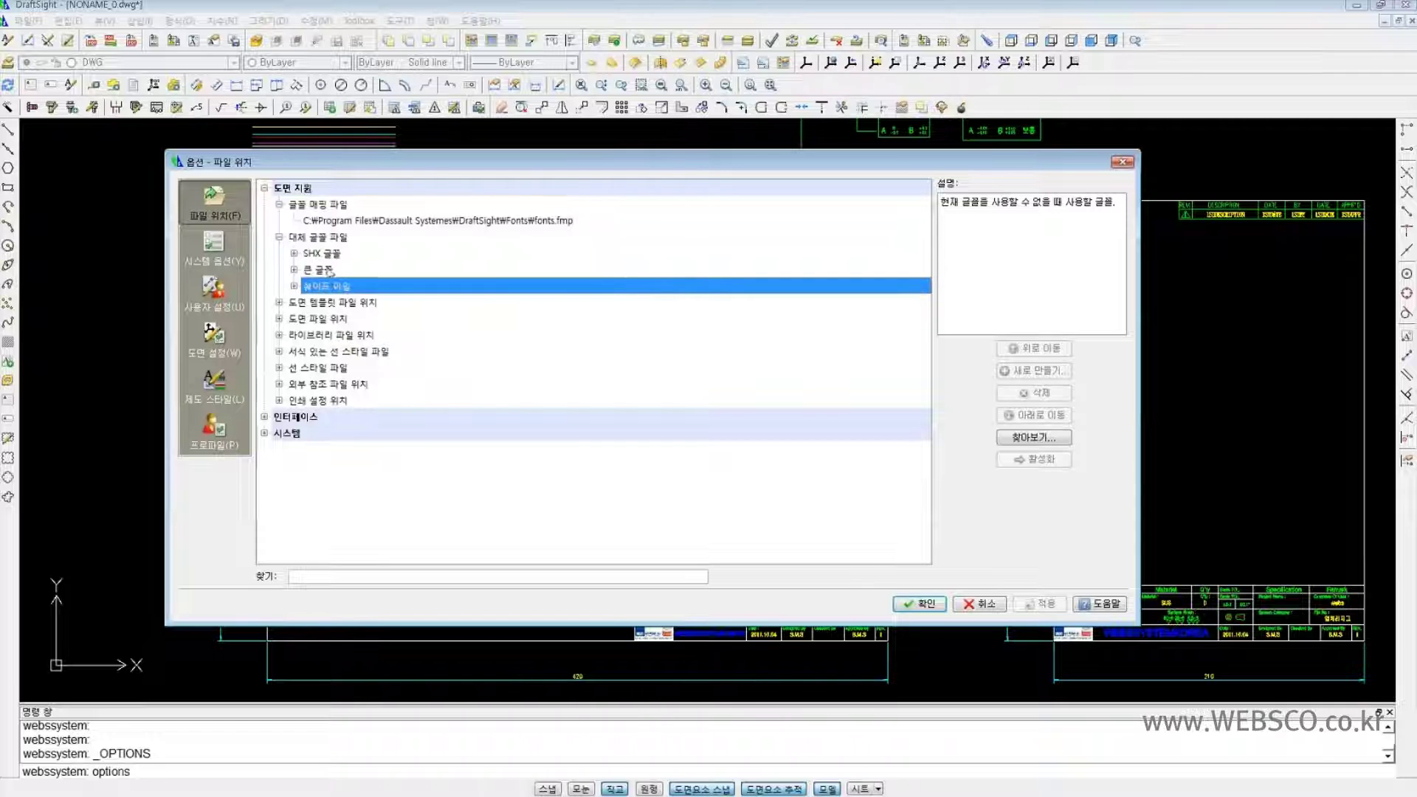
click(325, 255)
click(295, 254)
click(294, 286)
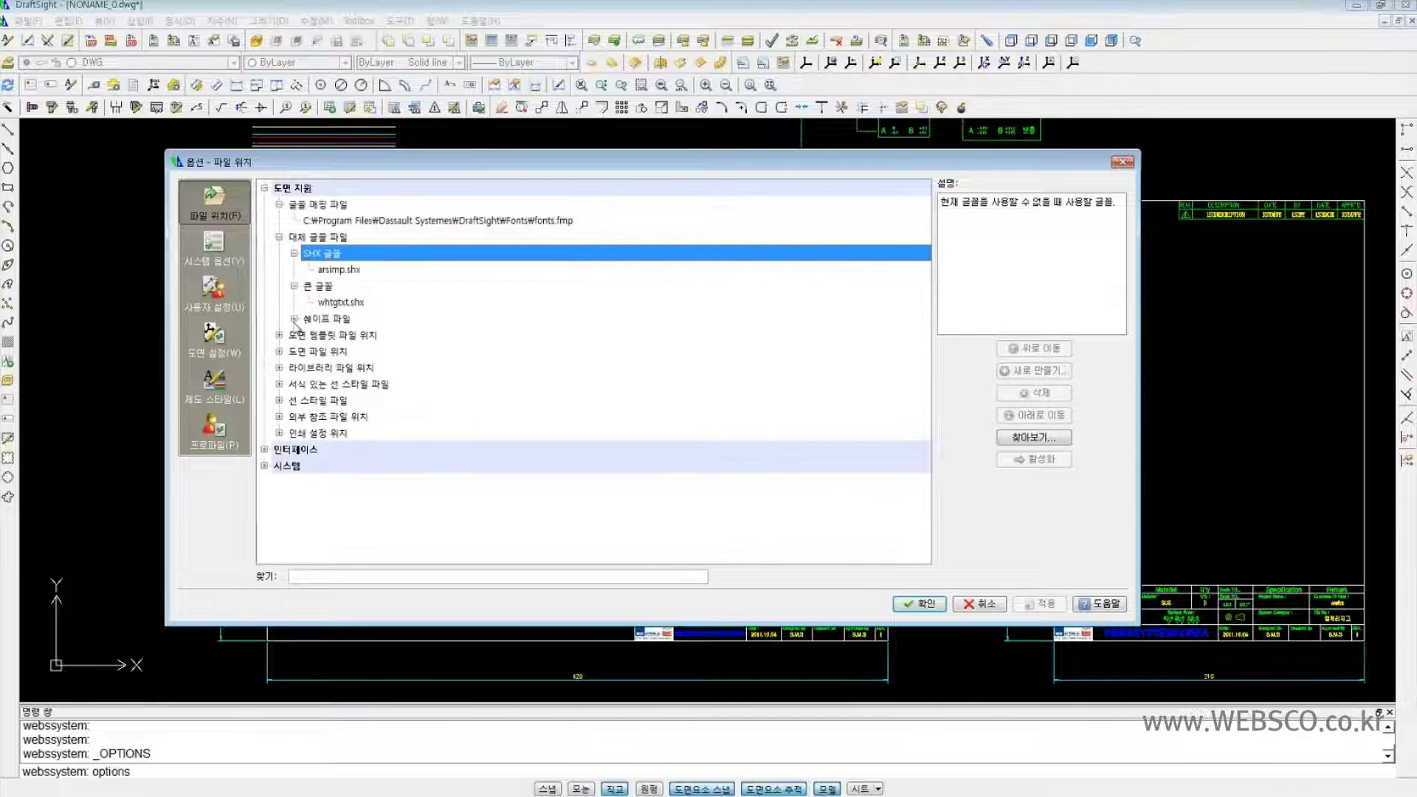
click(294, 318)
click(339, 271)
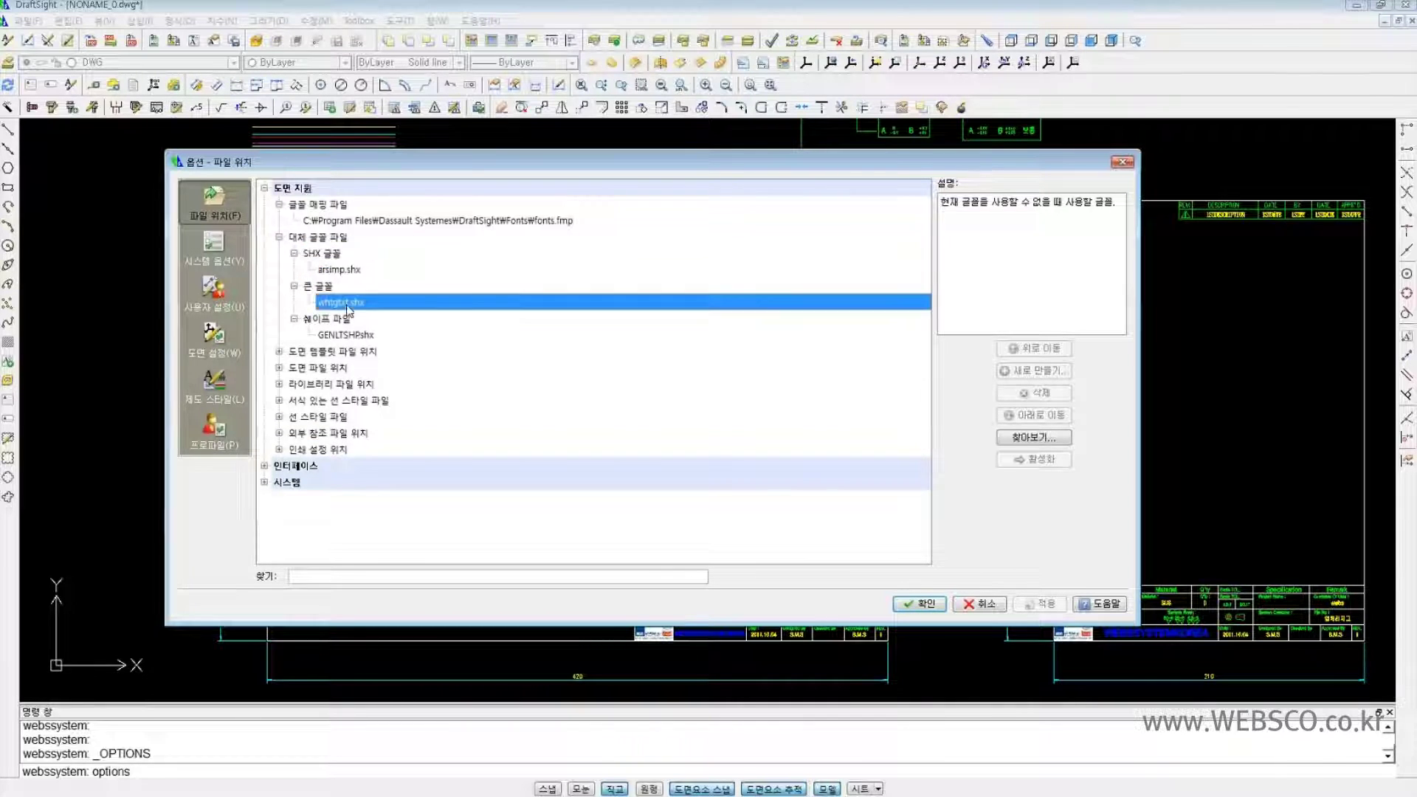
click(348, 305)
click(349, 336)
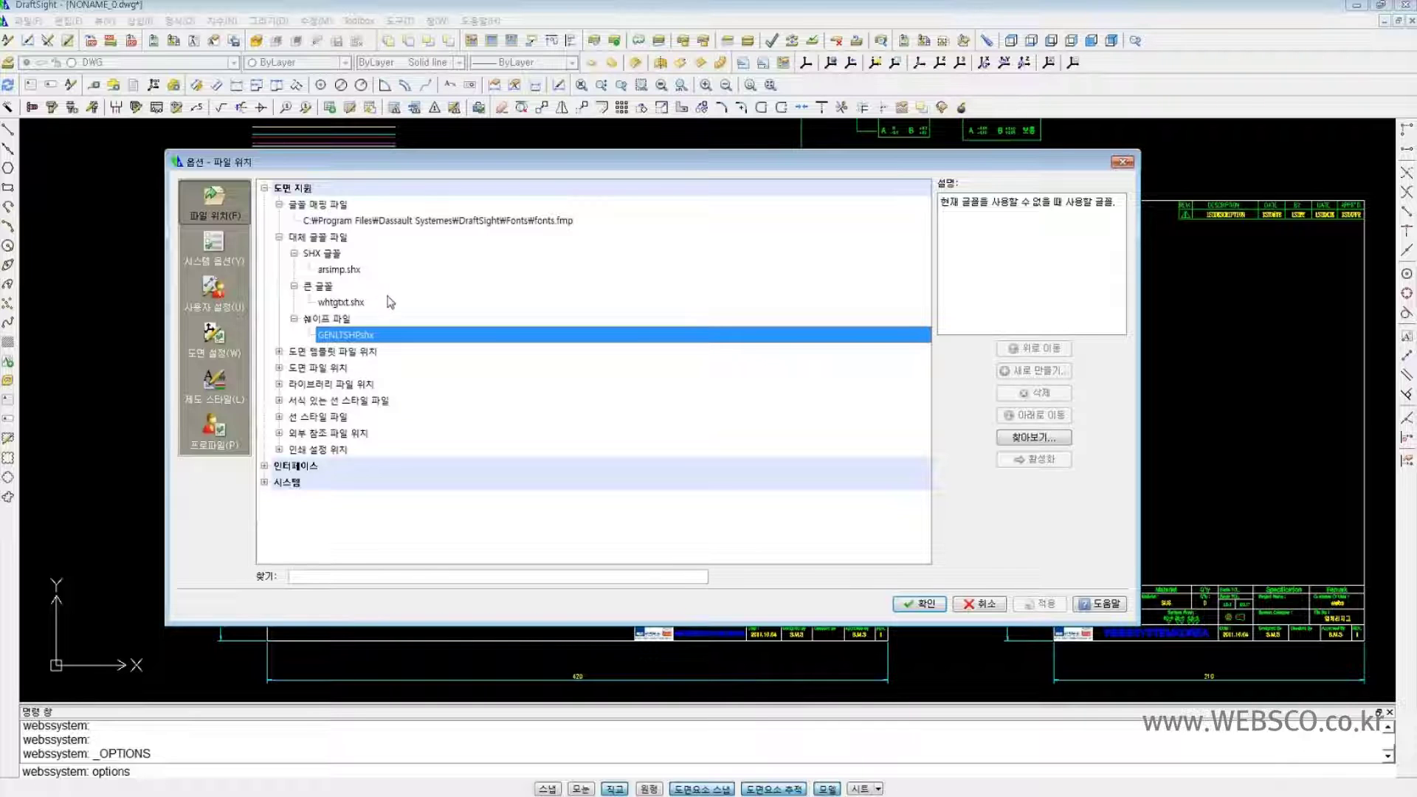
- Examine the drawing template file location (도면 템플릿 파일 위치), moving the Options dialog aside and back
click(280, 355)
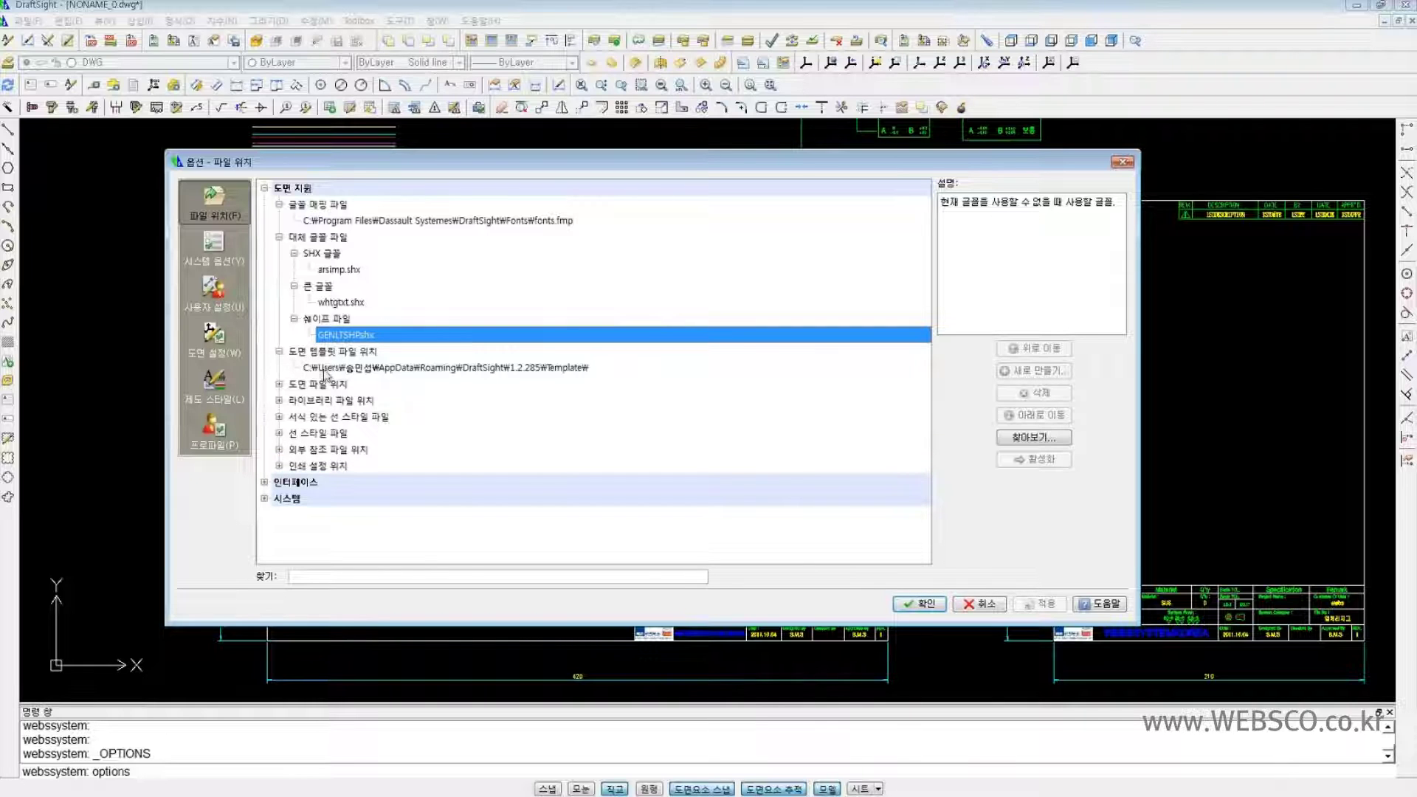
click(336, 368)
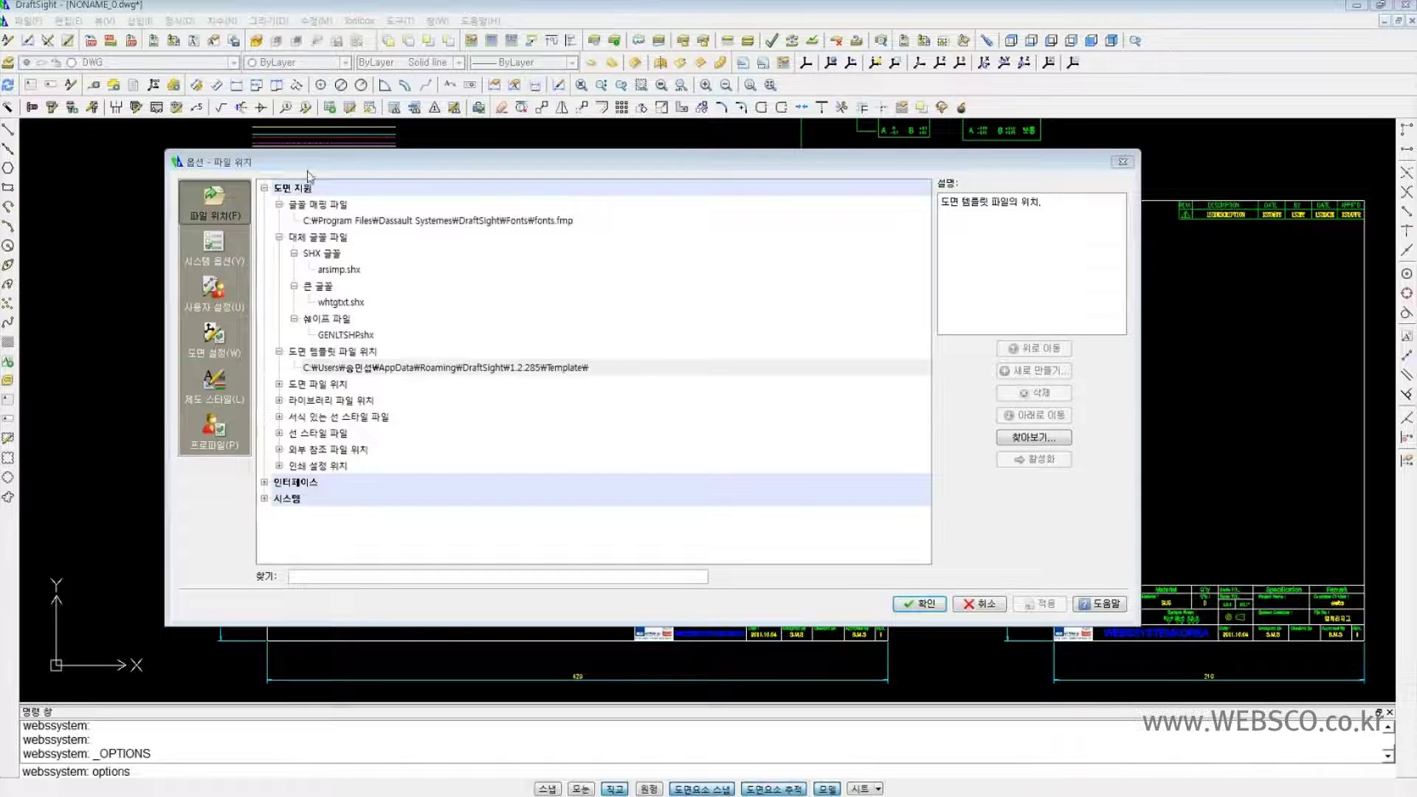
click(366, 367)
drag(366, 404, 366, 493)
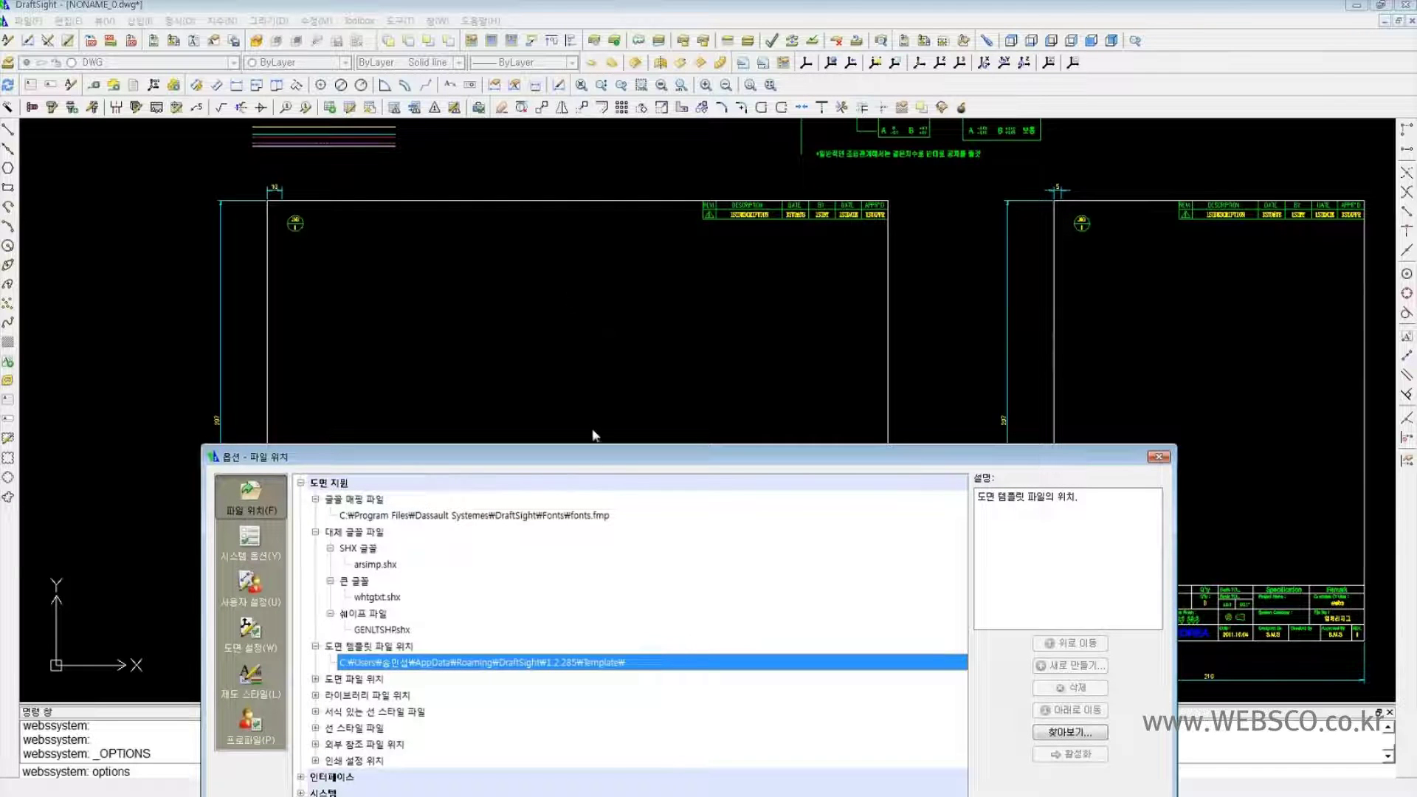
drag(599, 456, 595, 167)
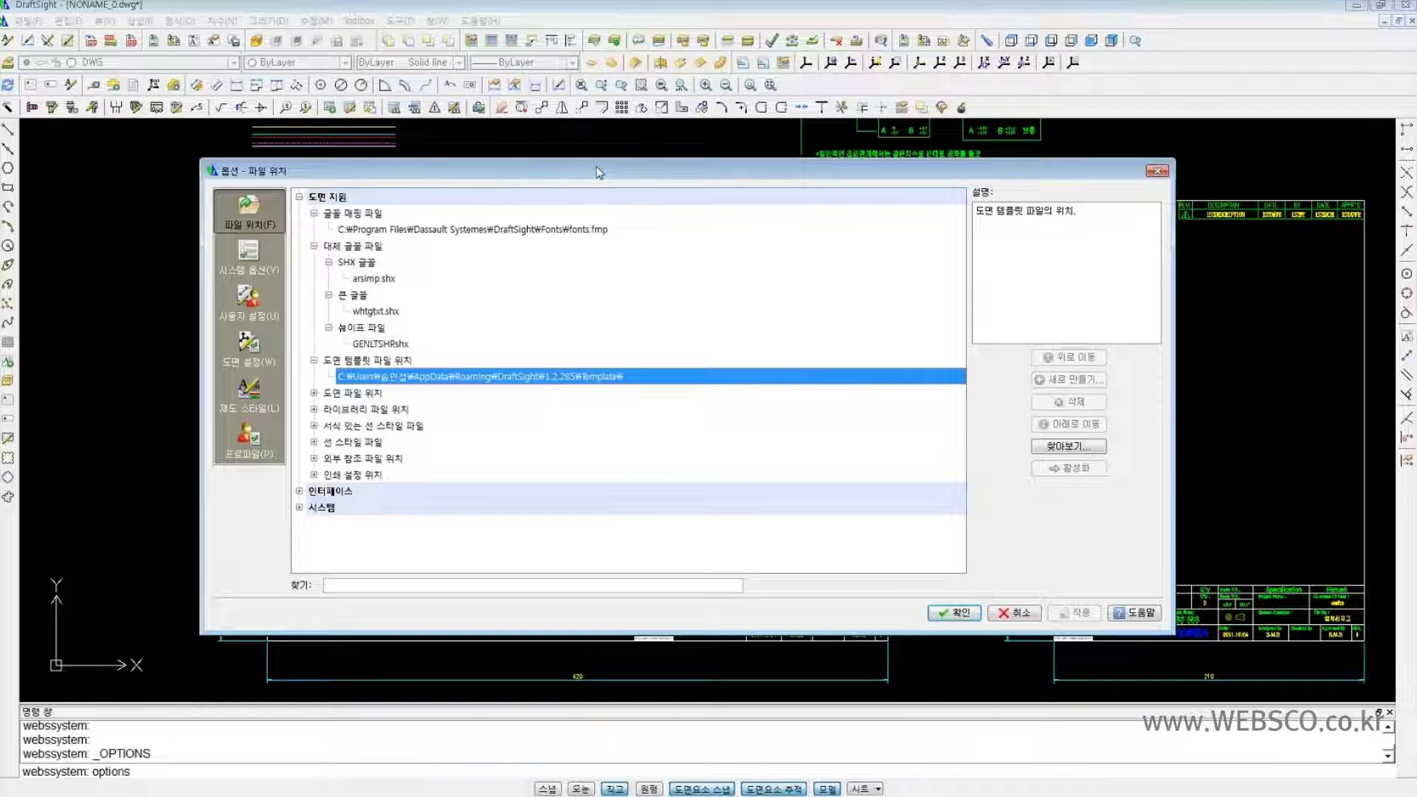
- Examine the folders set for the drawing file location (도면 파일 위치) and the library file location (라이브러리 파일 위치)
click(314, 393)
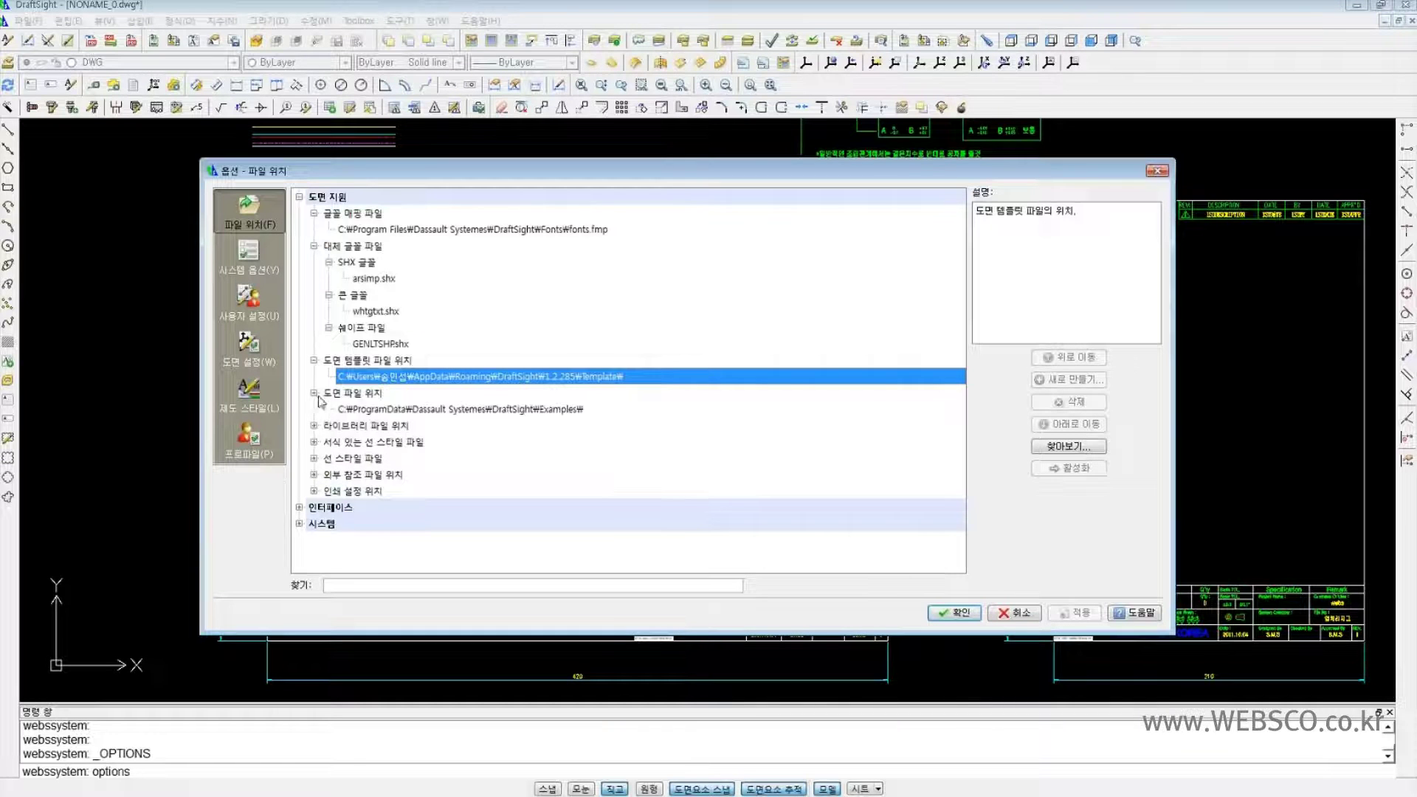
click(437, 411)
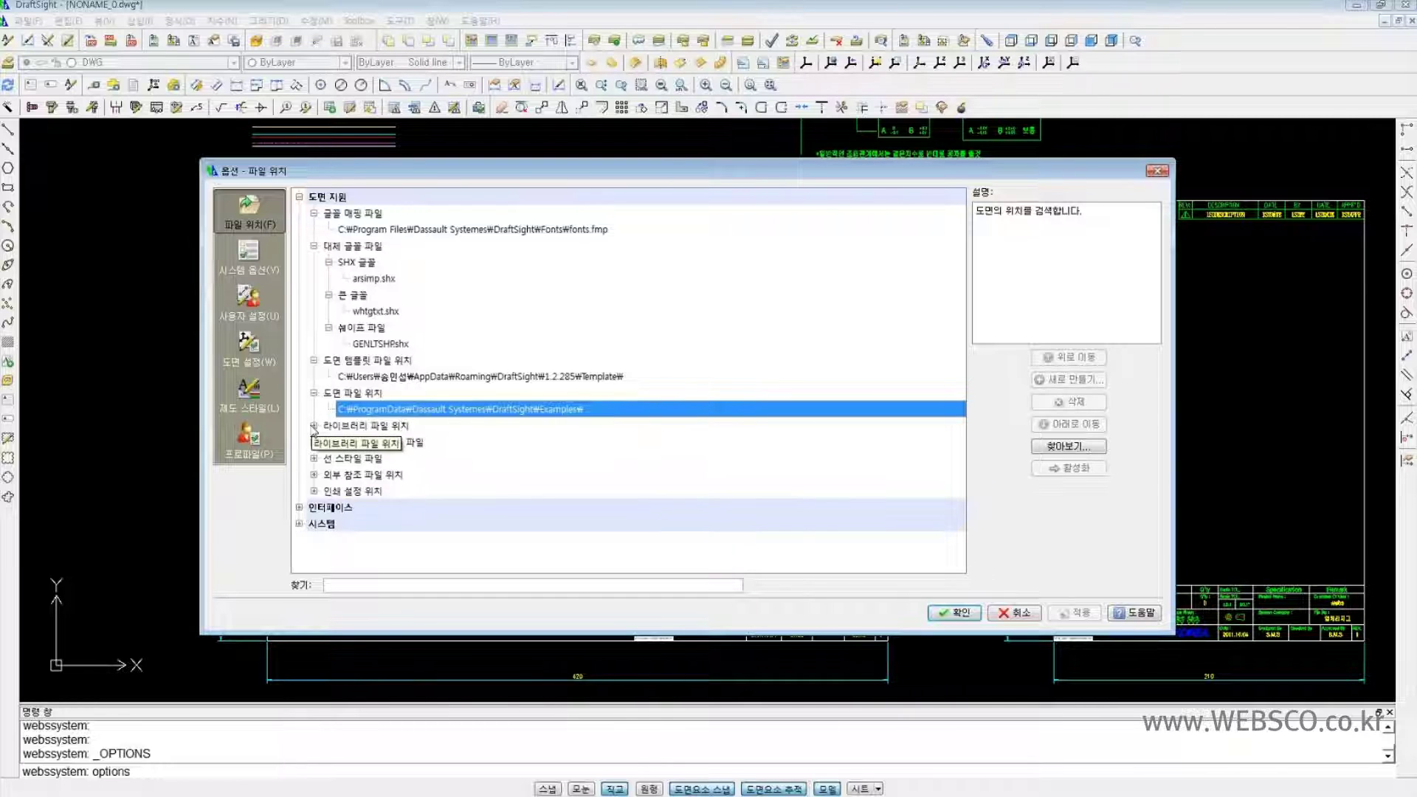
click(313, 426)
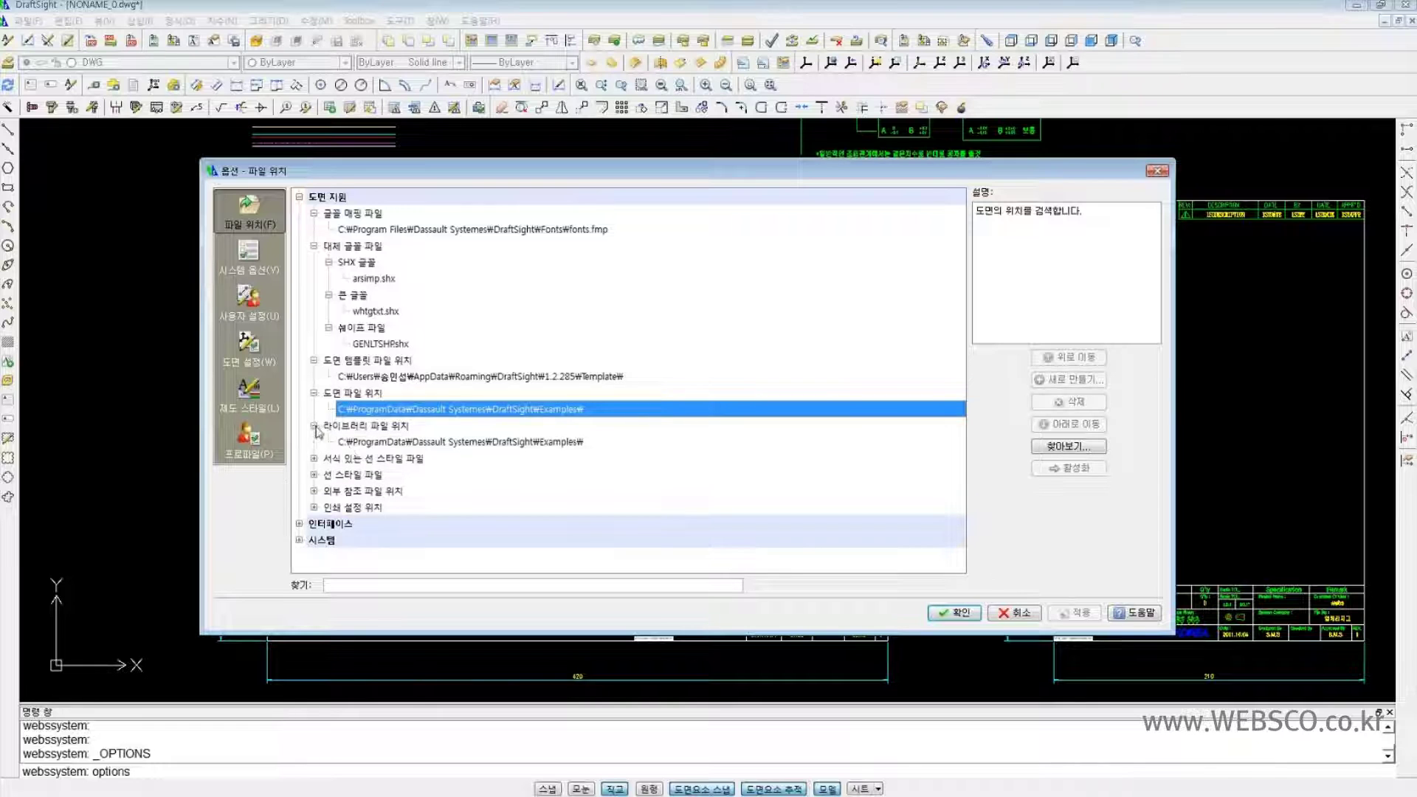
click(403, 442)
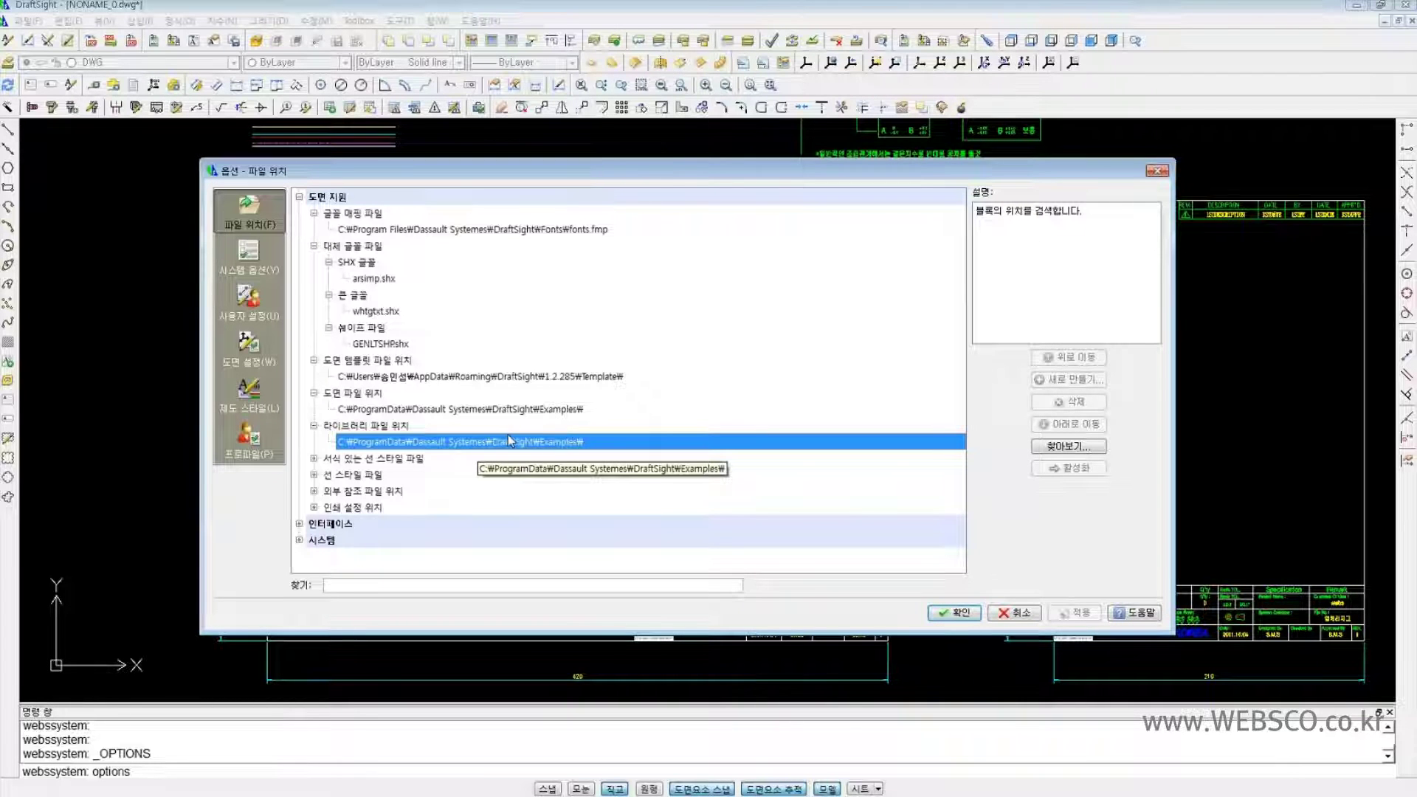
- Examine the folders set for the rich line style files (서식 있는 선 스타일 파일) and the line style files (선 스타일 파일)
click(313, 458)
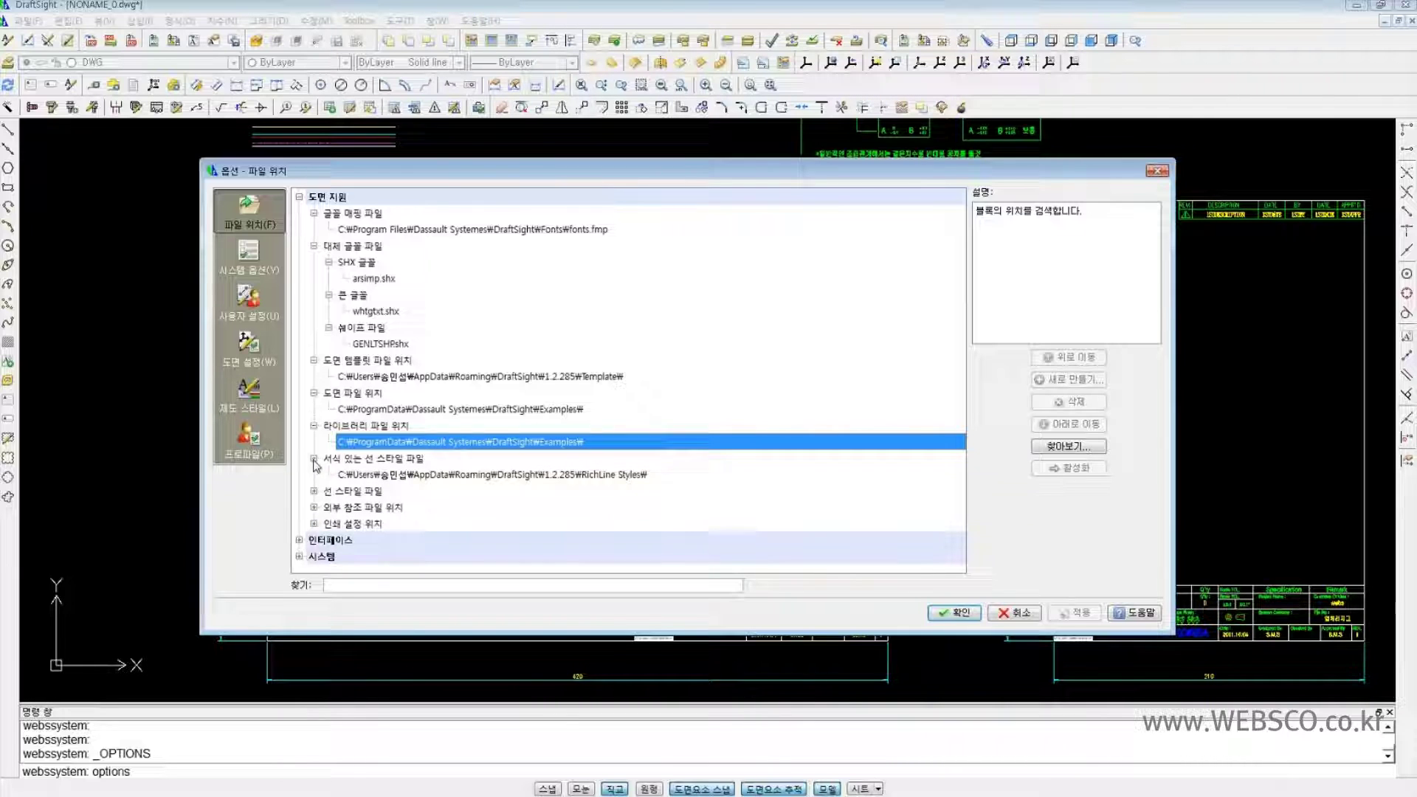
click(431, 475)
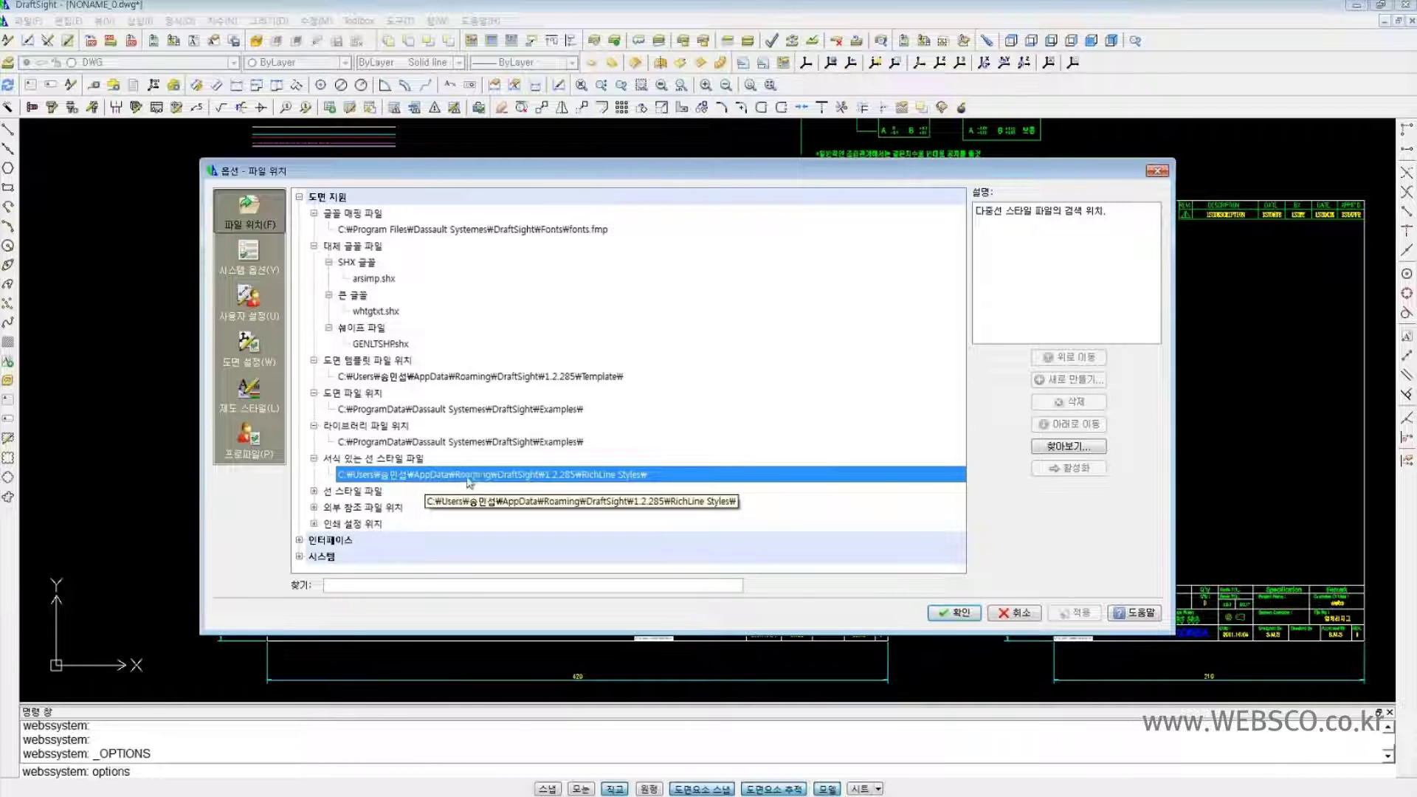
click(315, 491)
click(385, 508)
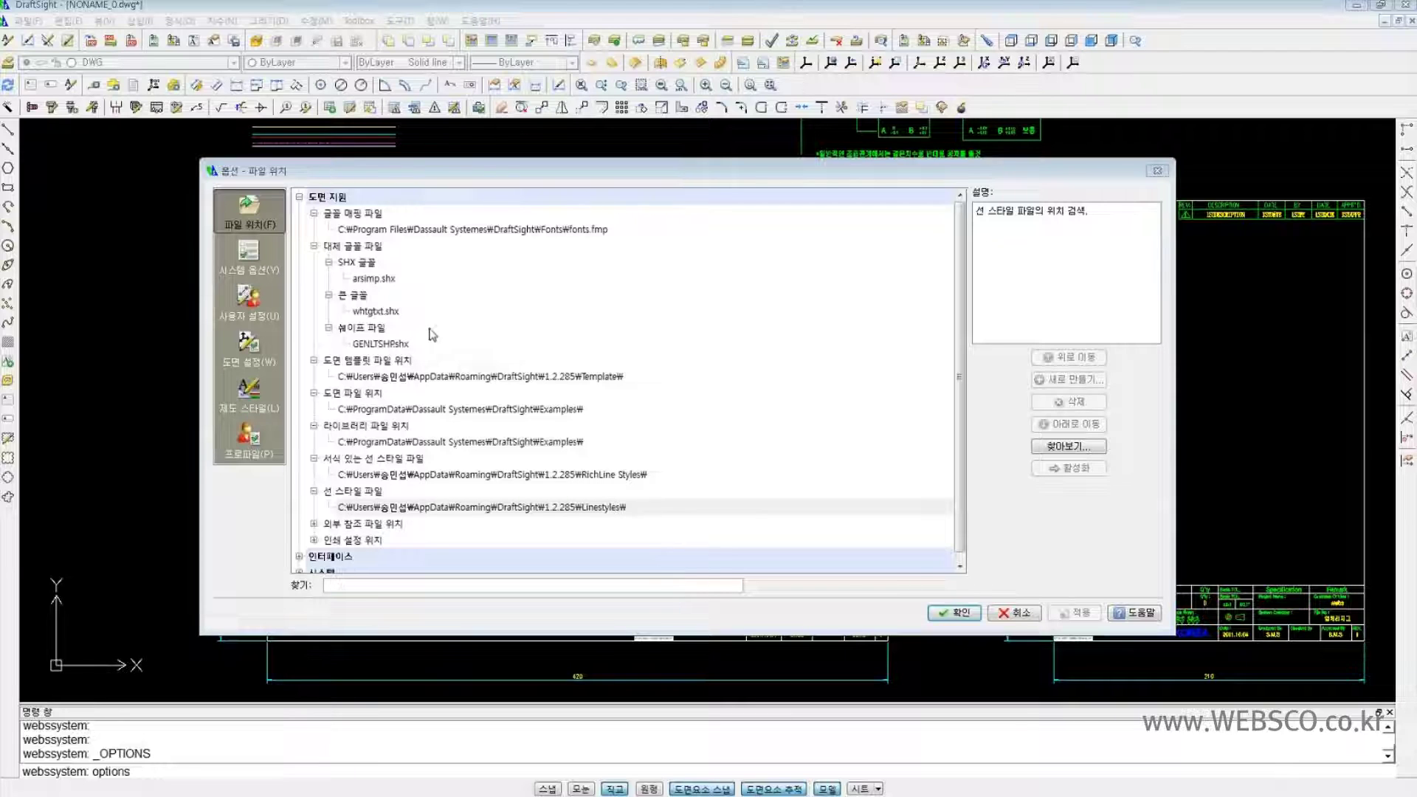
- Examine the folders set for the external reference files (외부 참조 파일 위치) and the print settings (인쇄 설정 위치)
click(315, 523)
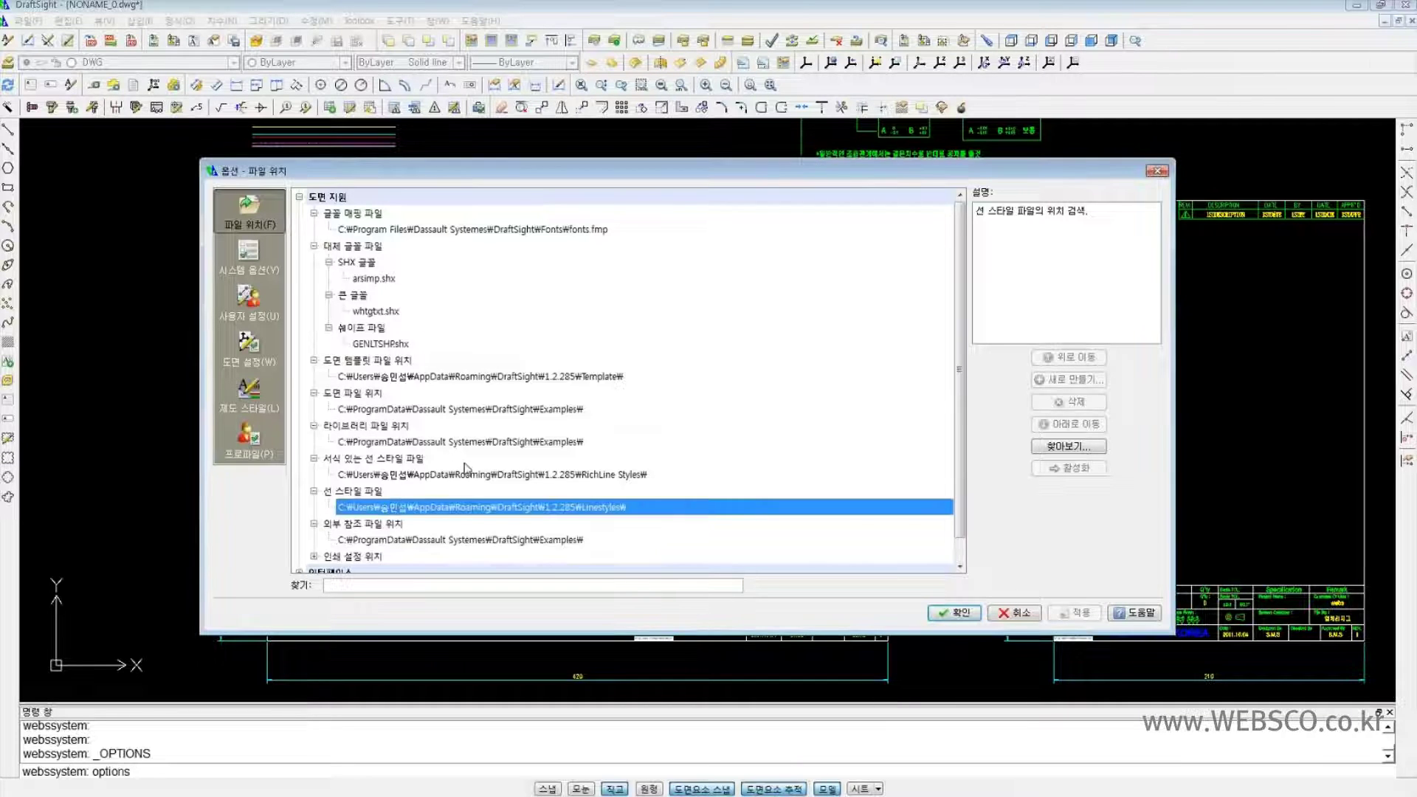
scroll(469, 480, down, 1)
click(462, 516)
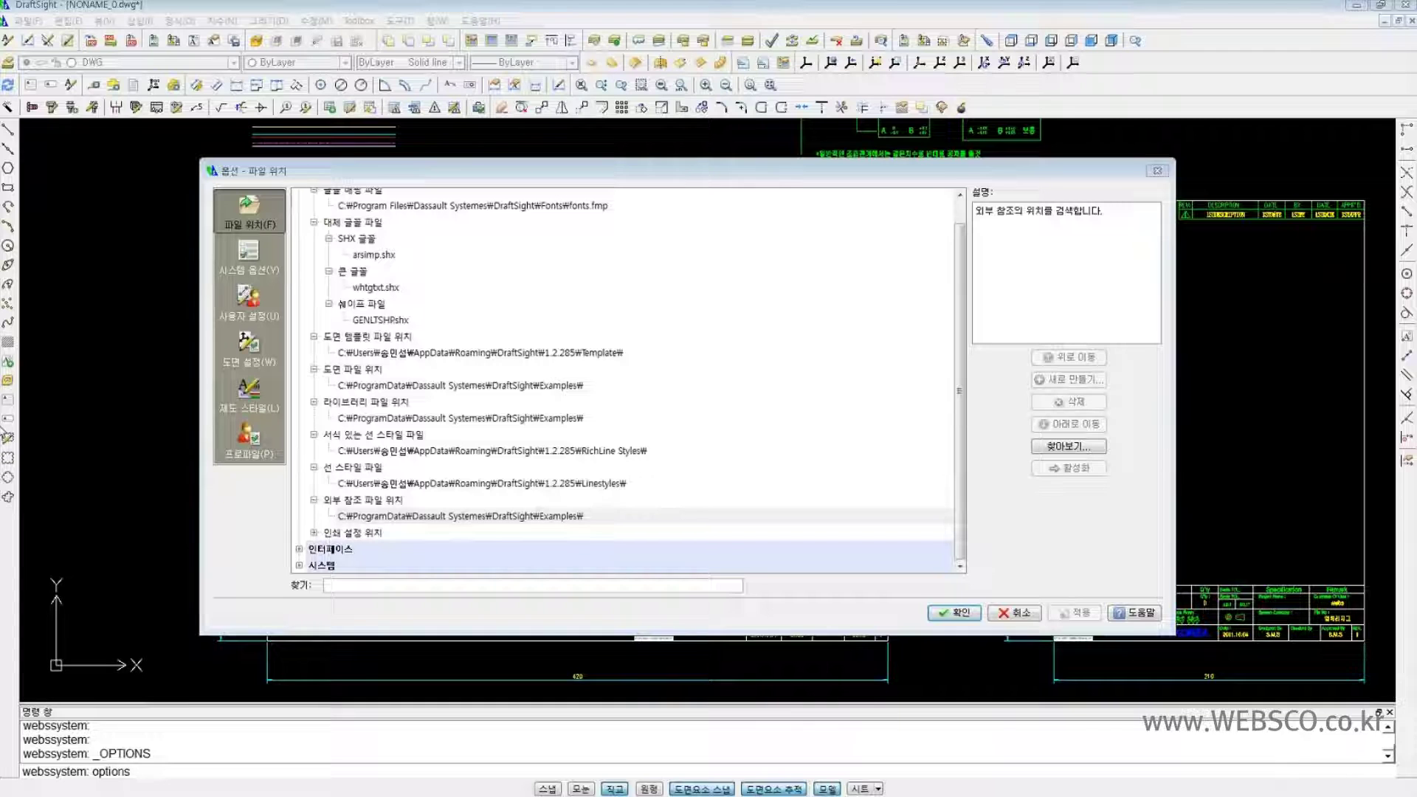
click(315, 532)
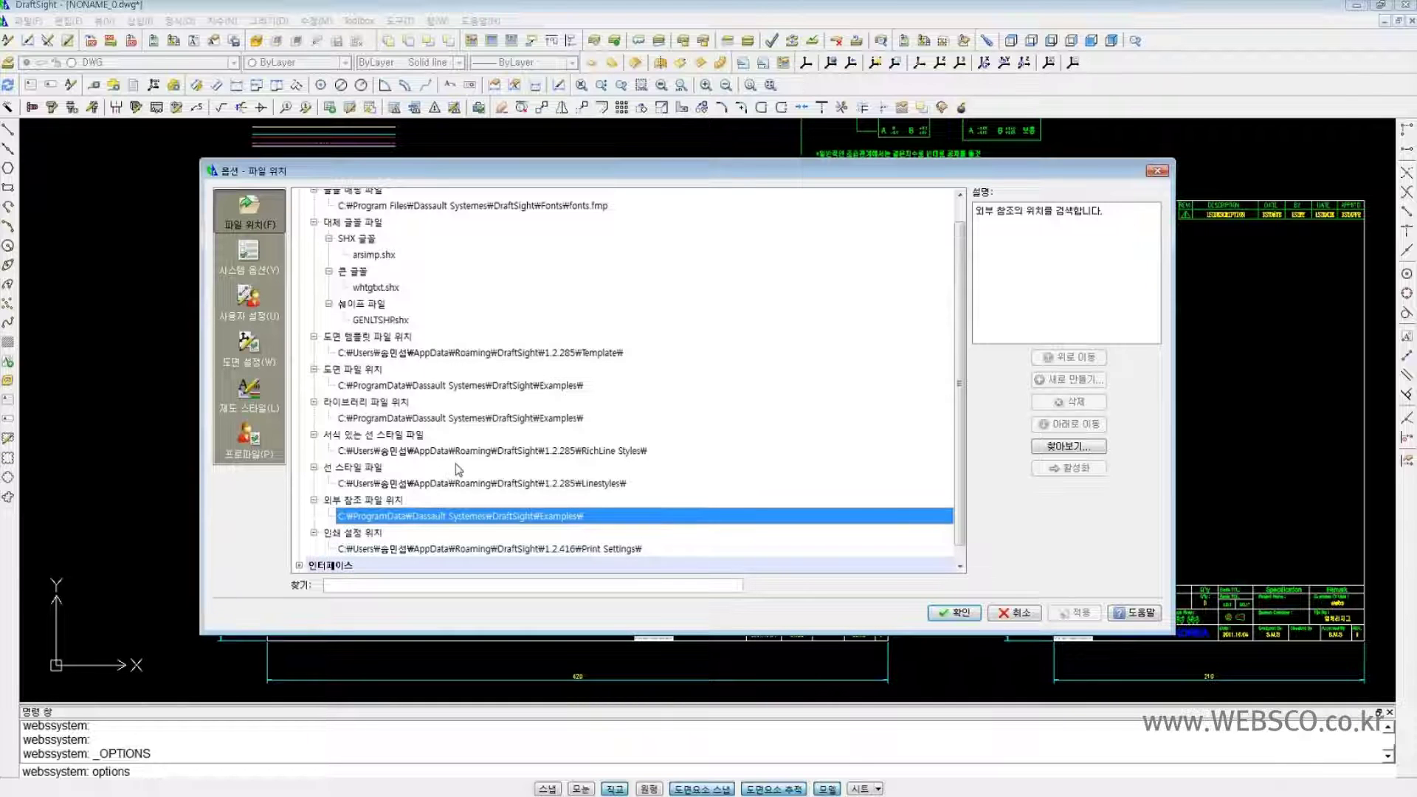
scroll(458, 472, down, 1)
click(475, 533)
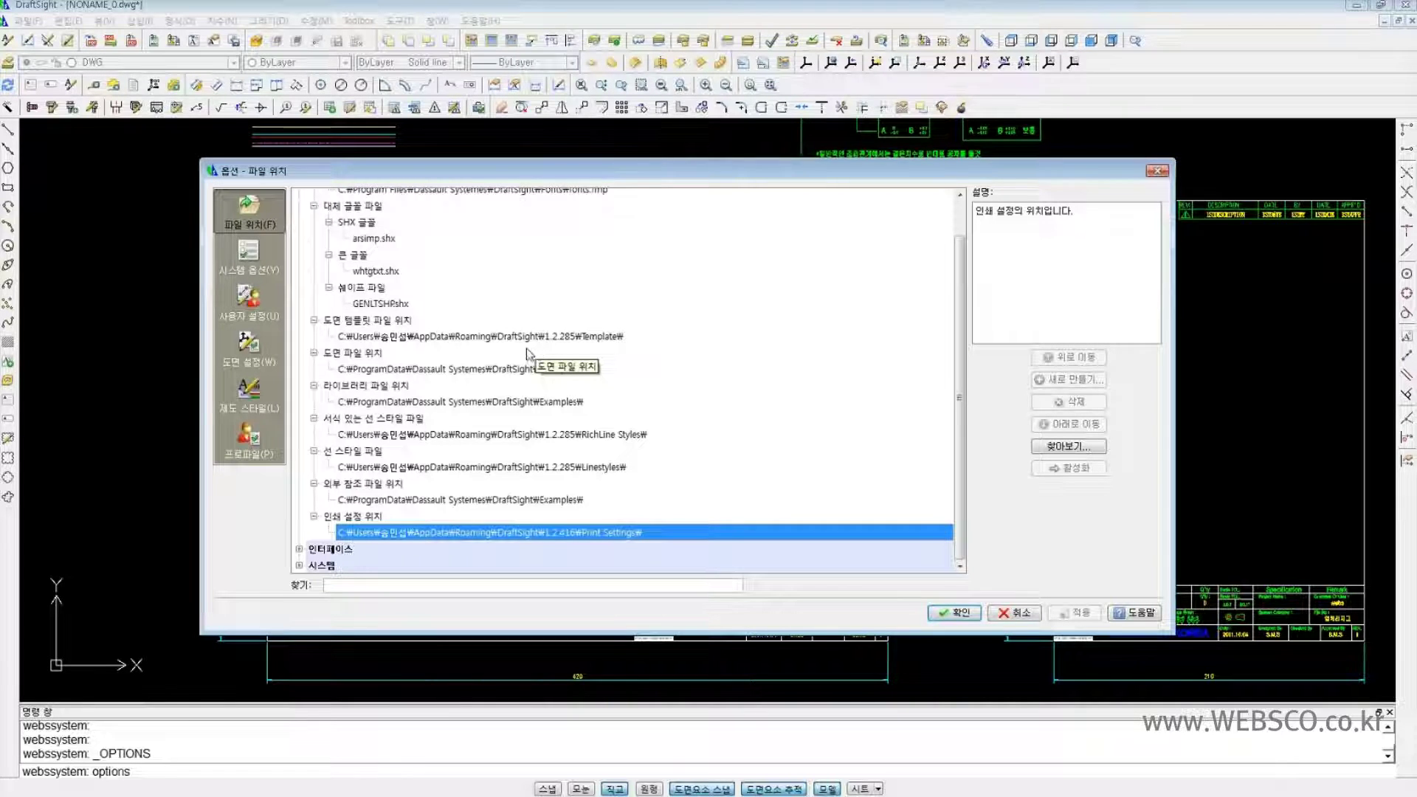
- Examine the interface (인터페이스) folders set for the menu files (메뉴 파일) and the alias file location (별칭 파일 위치)
click(304, 549)
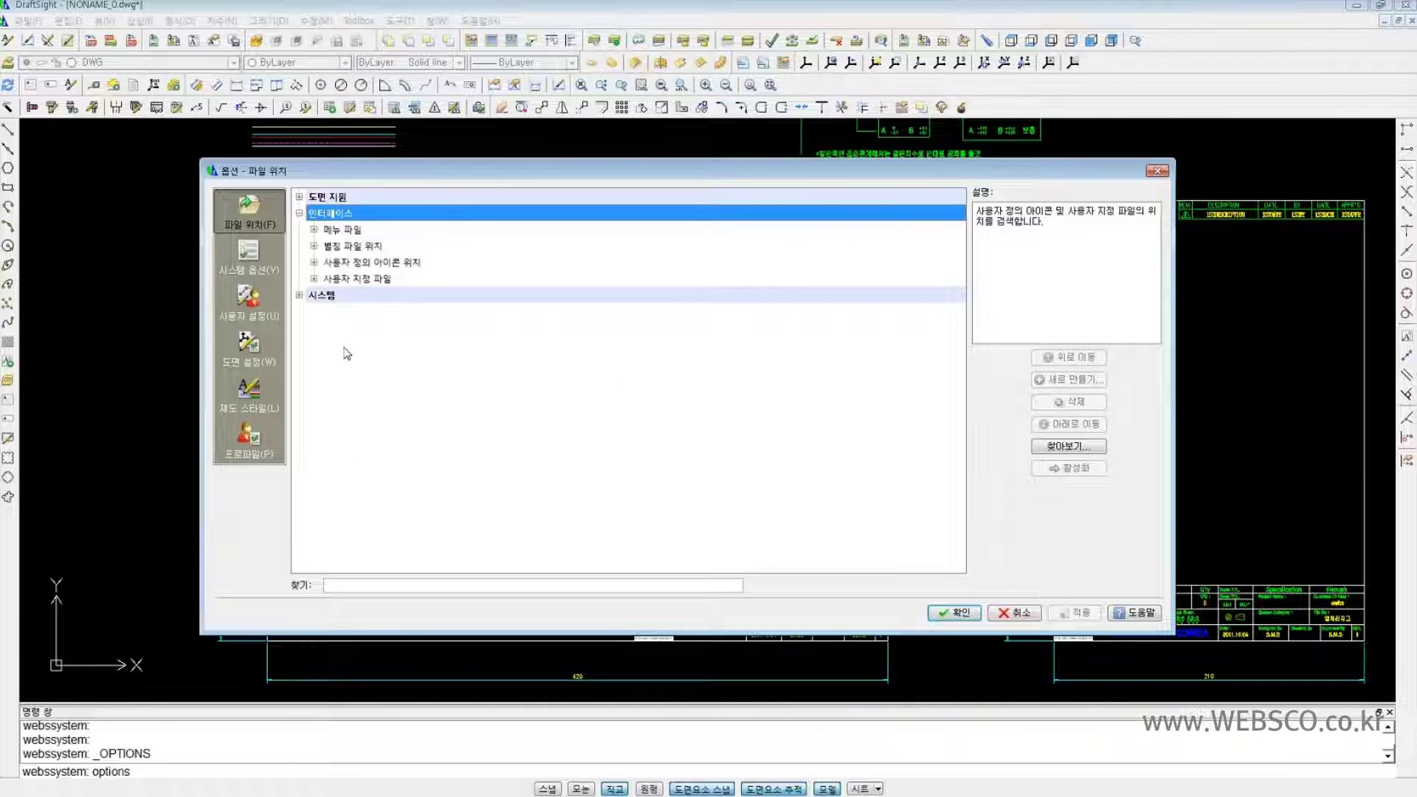
click(314, 229)
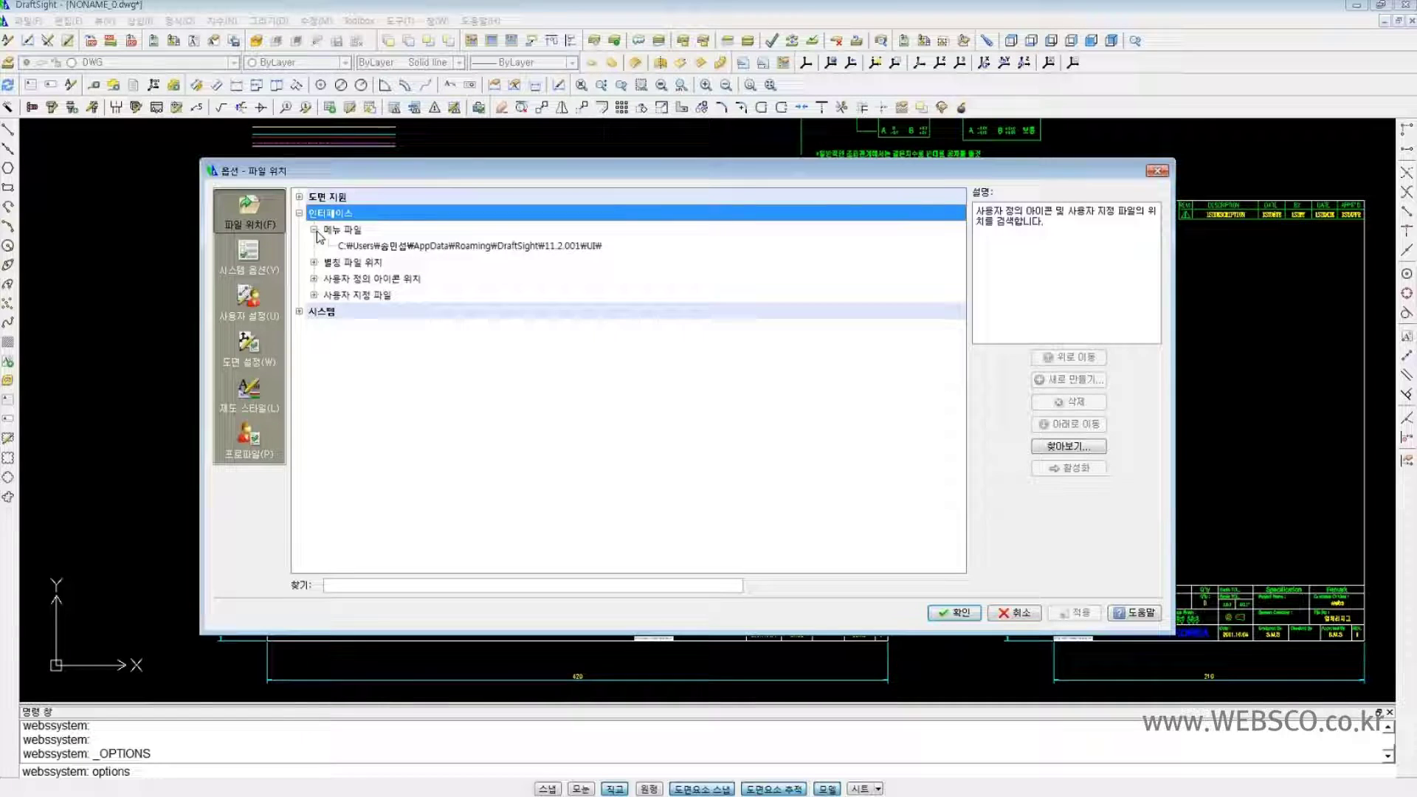
click(356, 250)
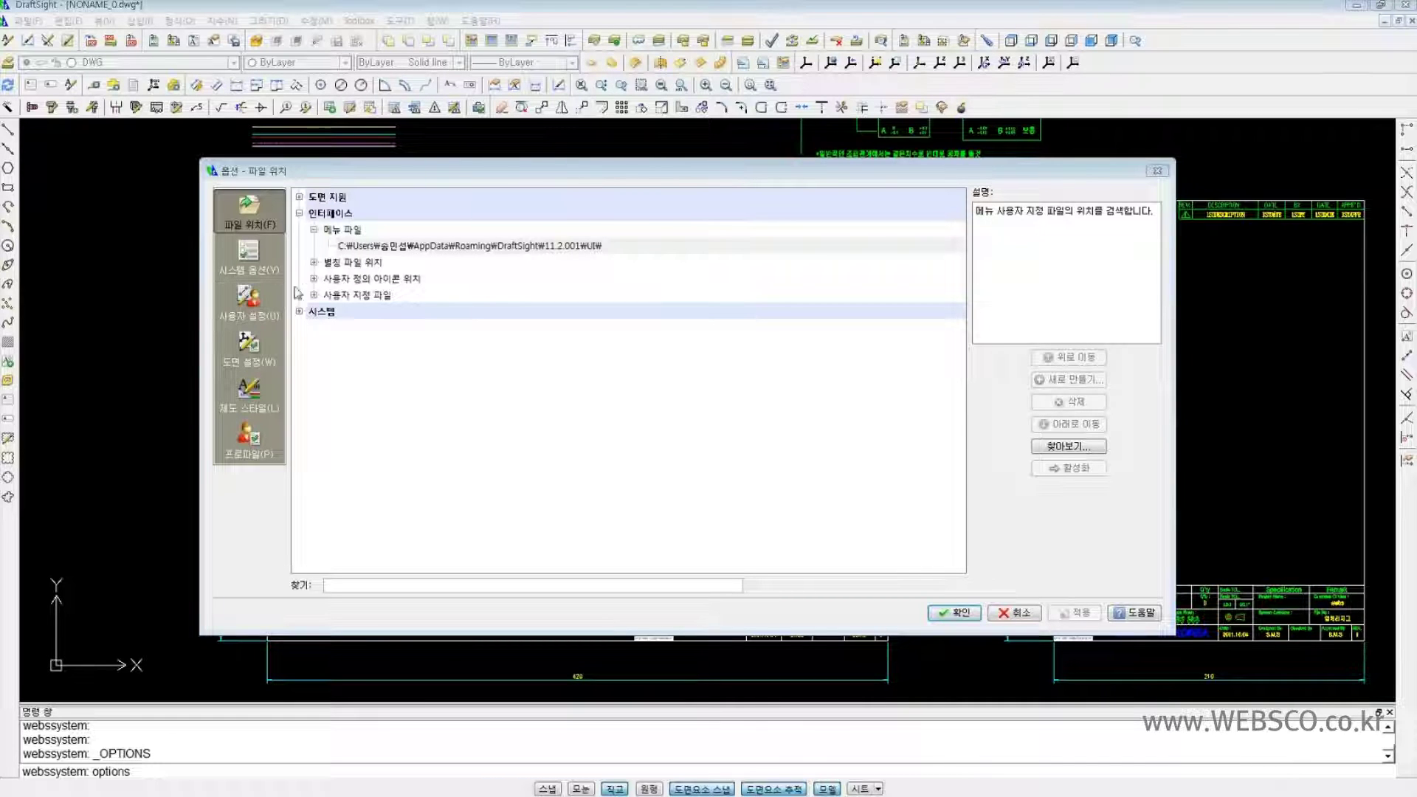
click(314, 262)
click(358, 279)
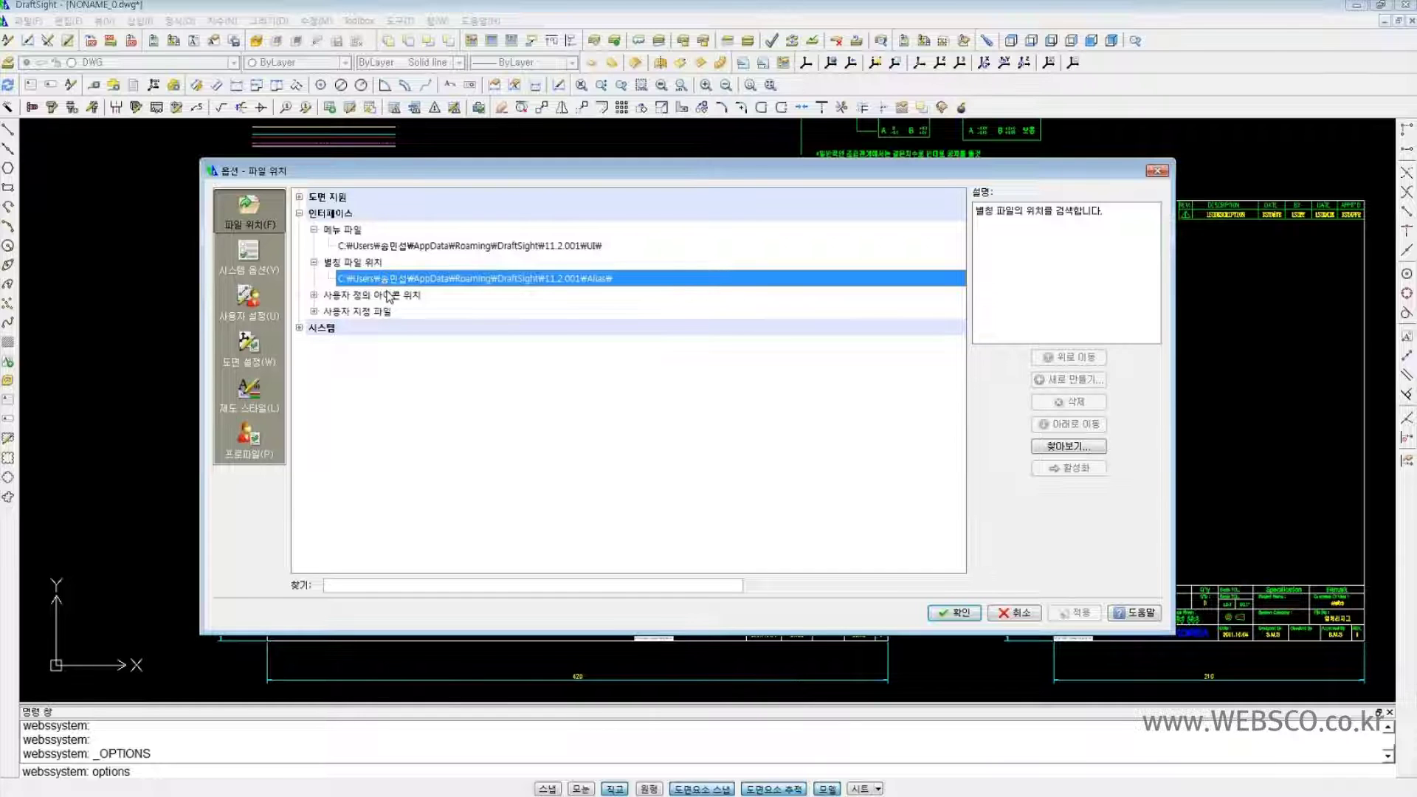
- Examine the folder for custom icons (사용자 정의 아이콘 위치) and the path of the customization file (사용자 지정 파일)
click(314, 295)
click(371, 313)
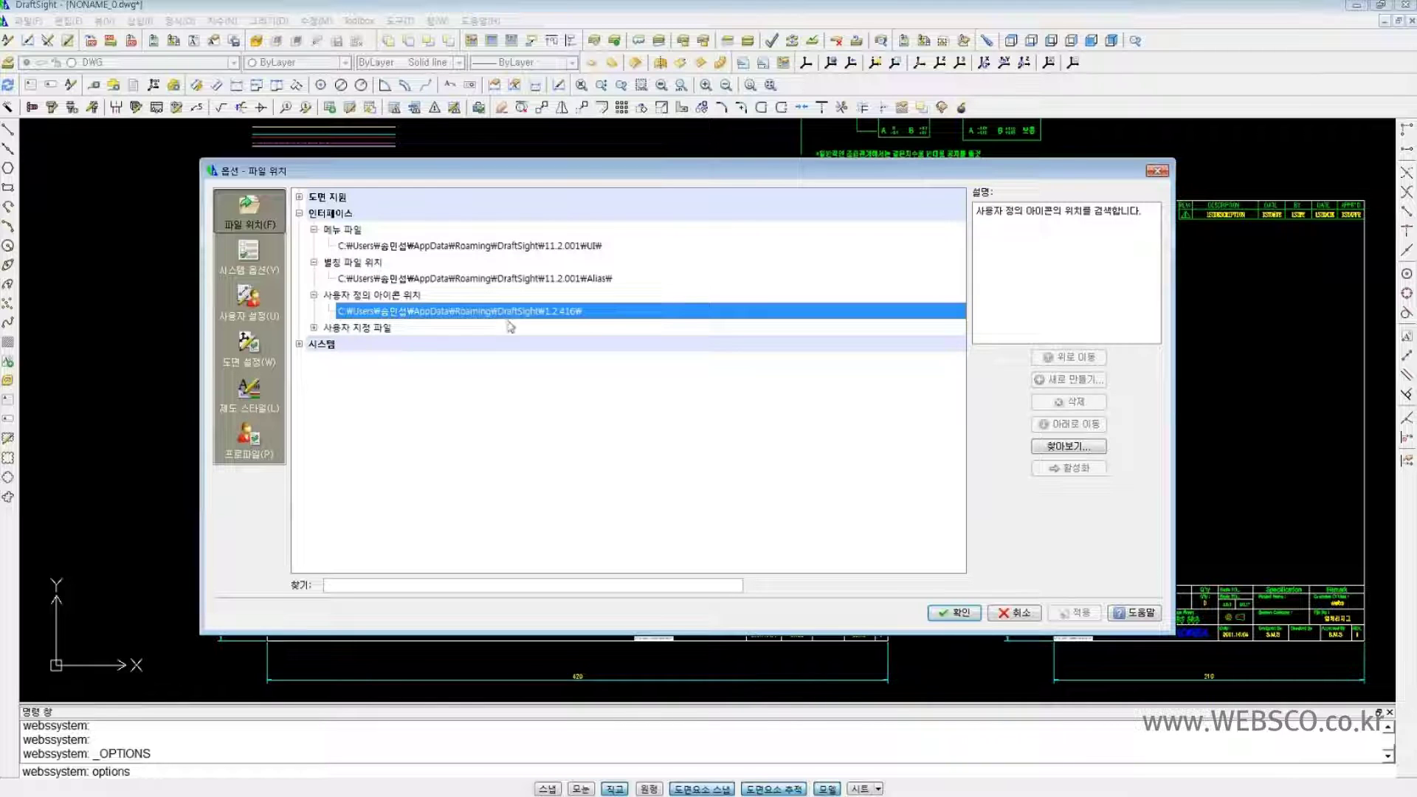
click(314, 328)
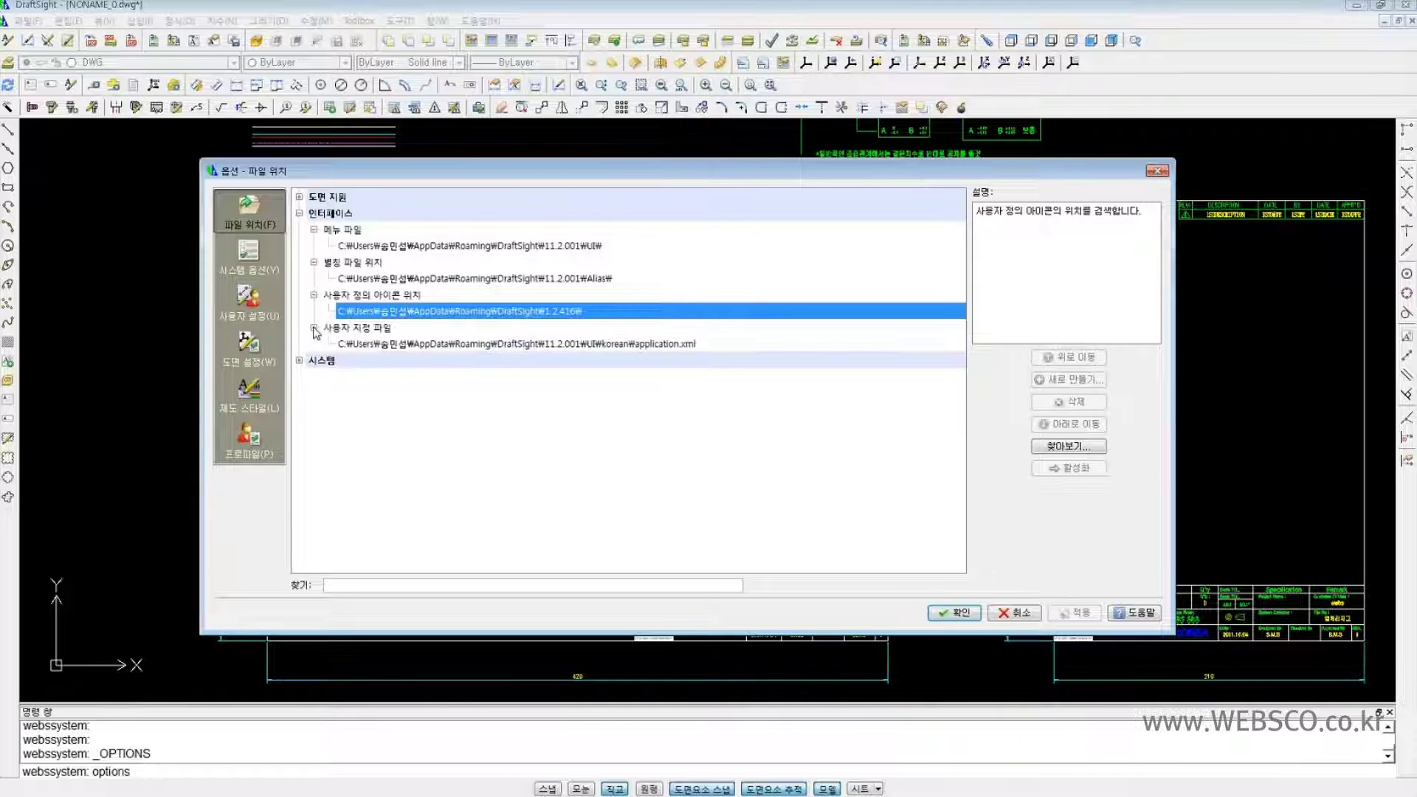
click(353, 344)
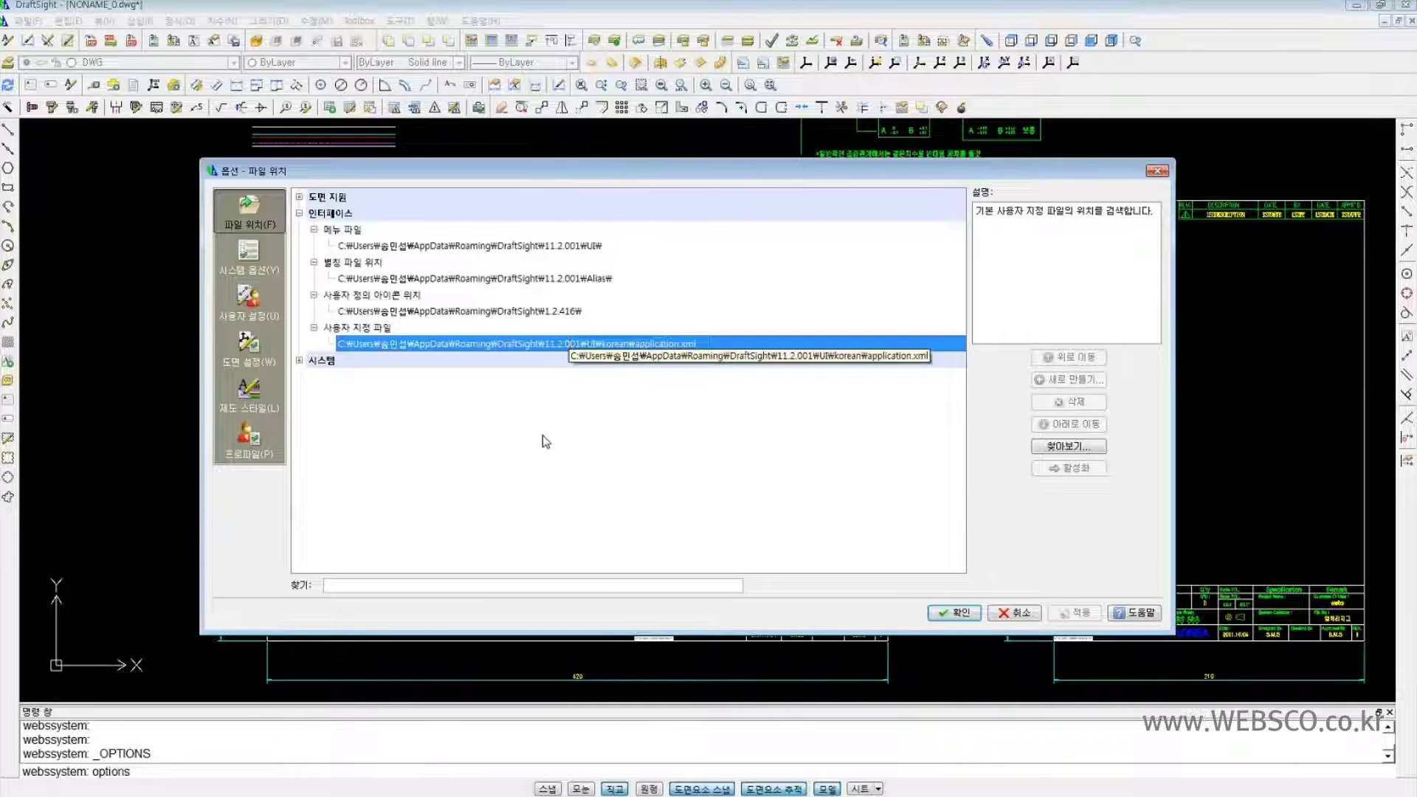
- Examine both font file search paths (글꼴 파일 검색 경로) under the system (시스템) file locations
click(299, 361)
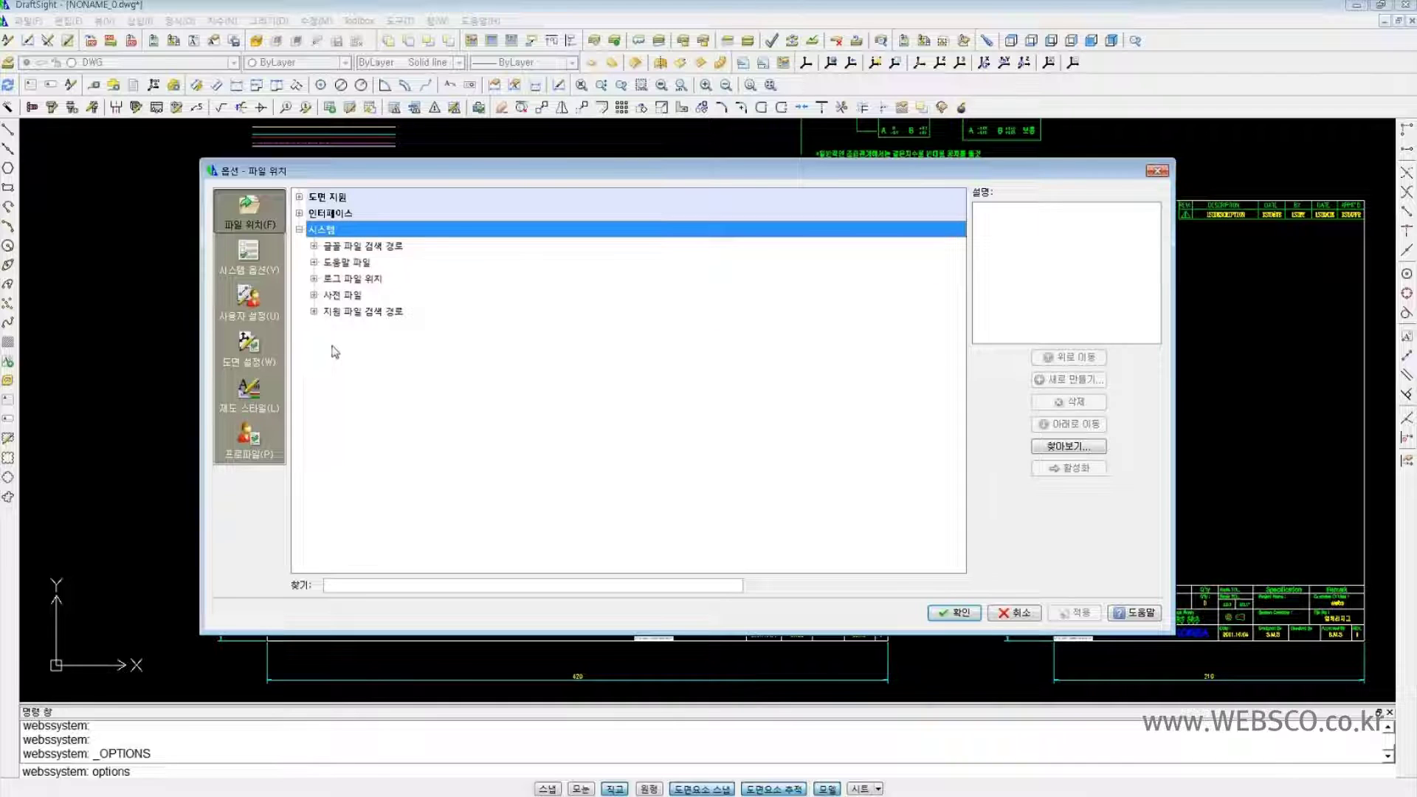
click(313, 246)
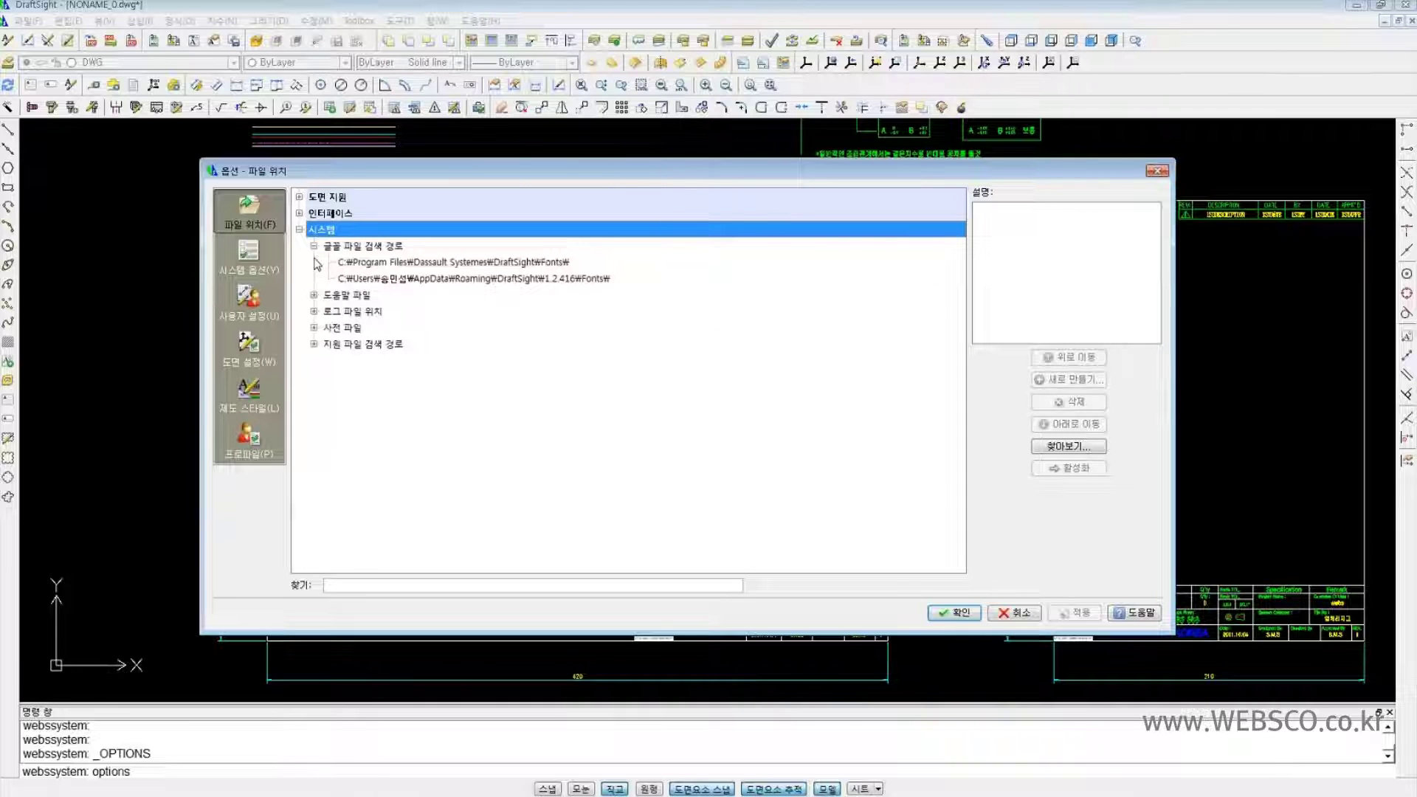
click(384, 267)
click(378, 283)
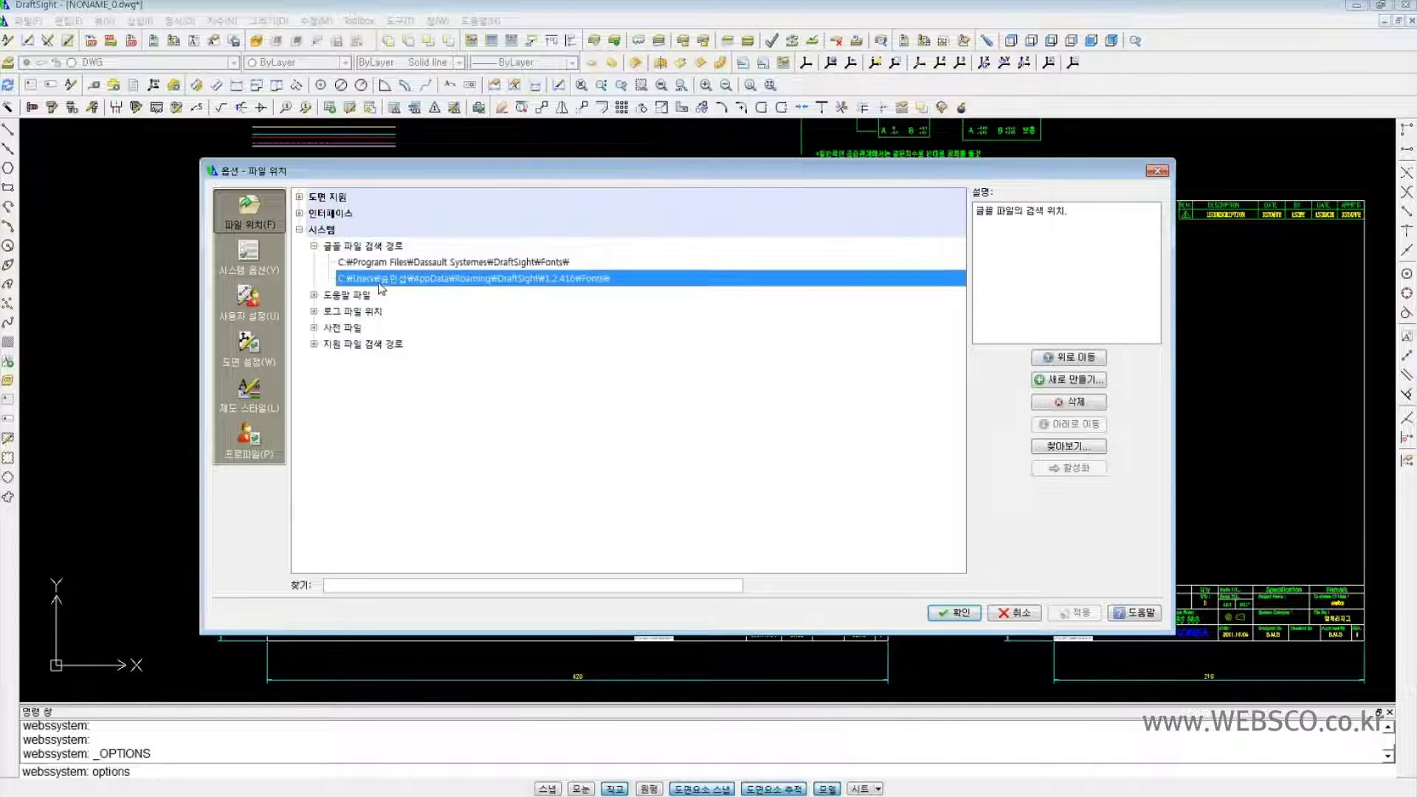
- Examine the system paths set for the help file (도움말 파일) and the log file location (로그 파일 위치)
click(314, 295)
click(371, 313)
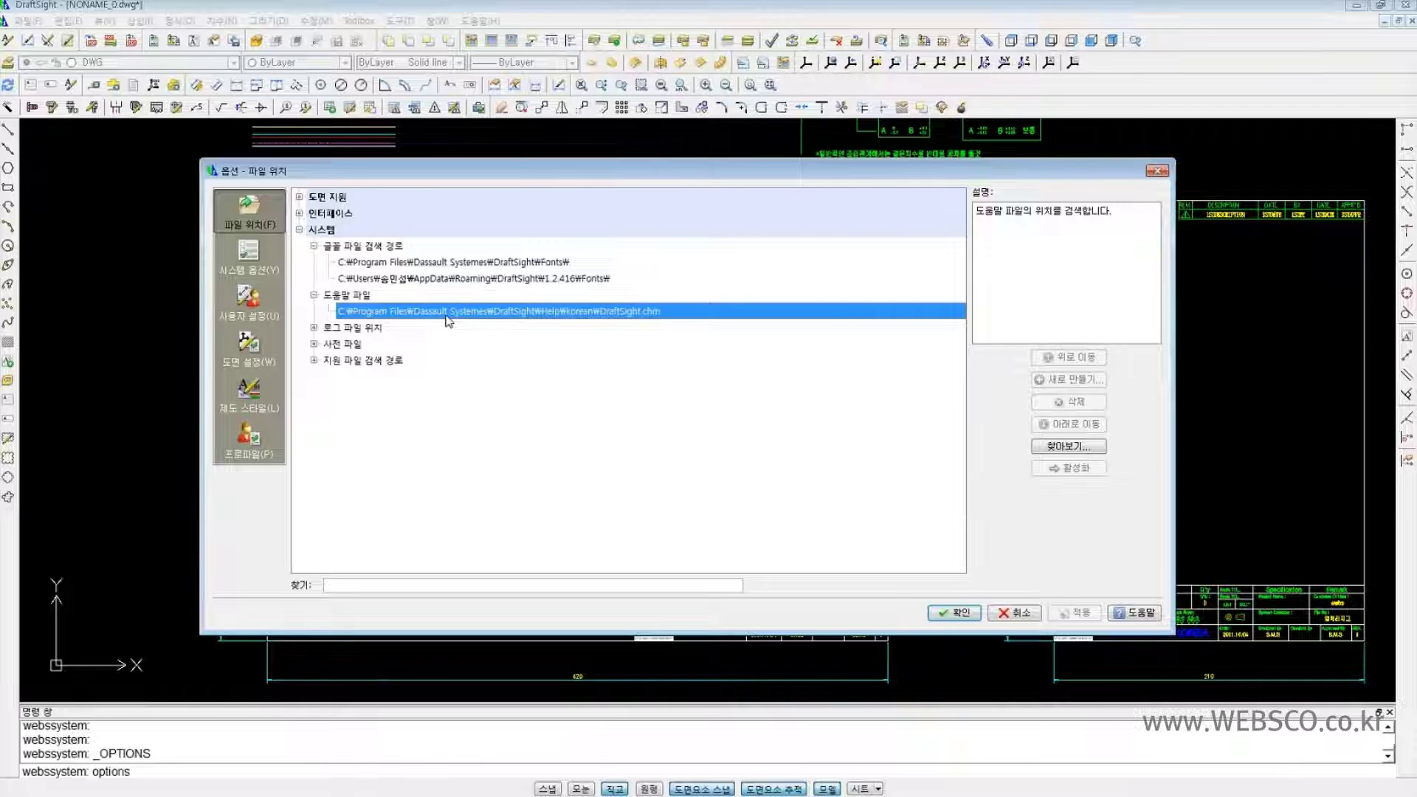
click(313, 327)
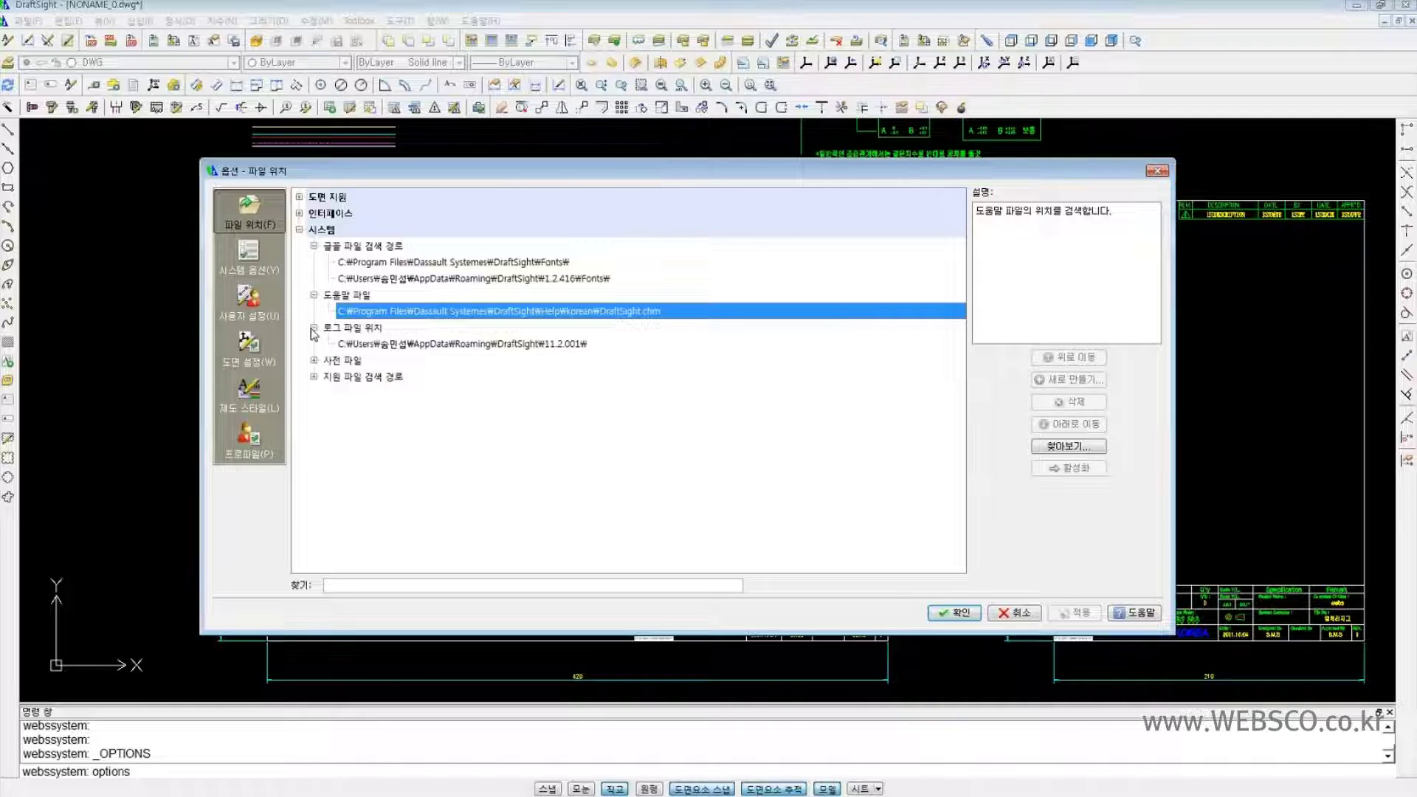
click(373, 344)
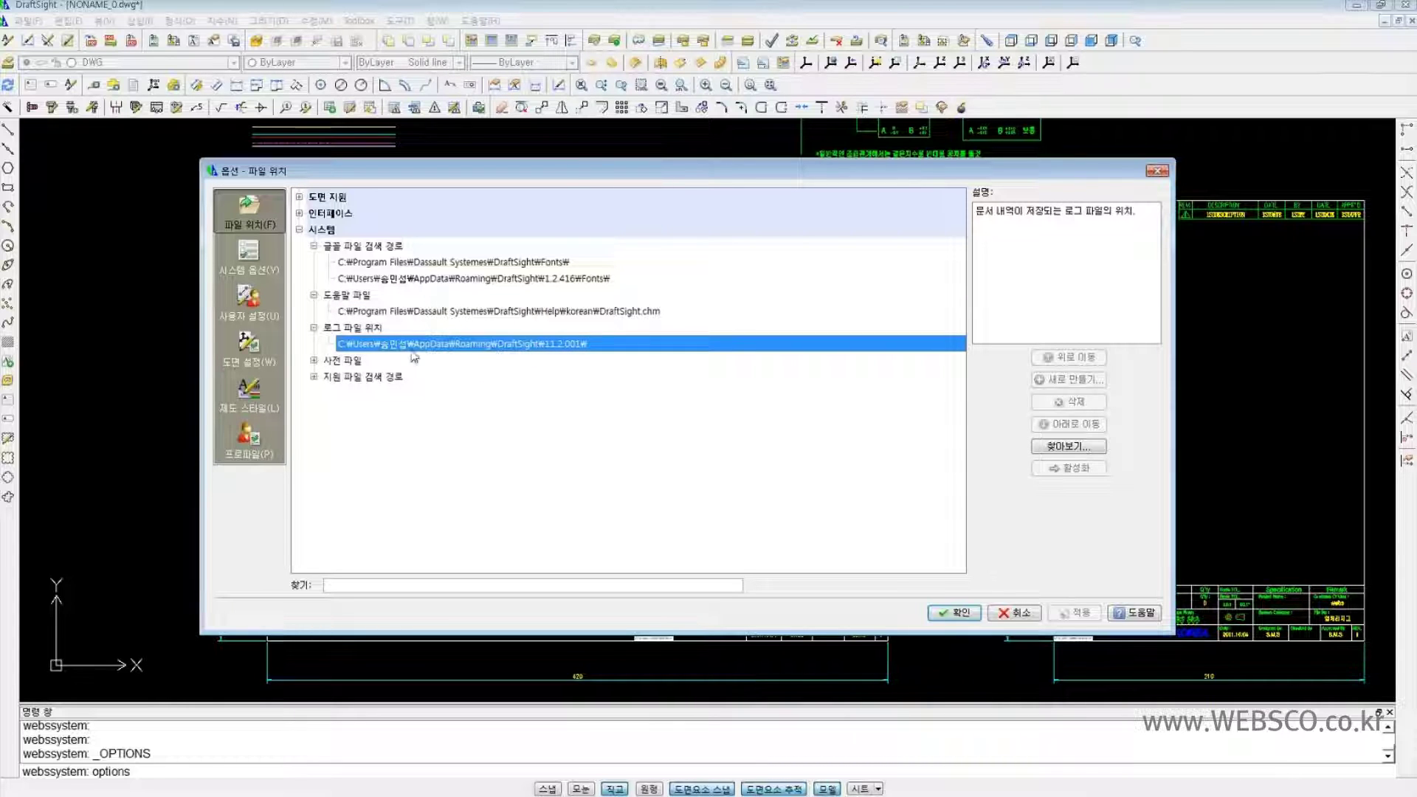
- Examine the custom dictionary file and the main dictionary languages (기본 사전 파일), selecting the 영어(미국) entry
click(313, 360)
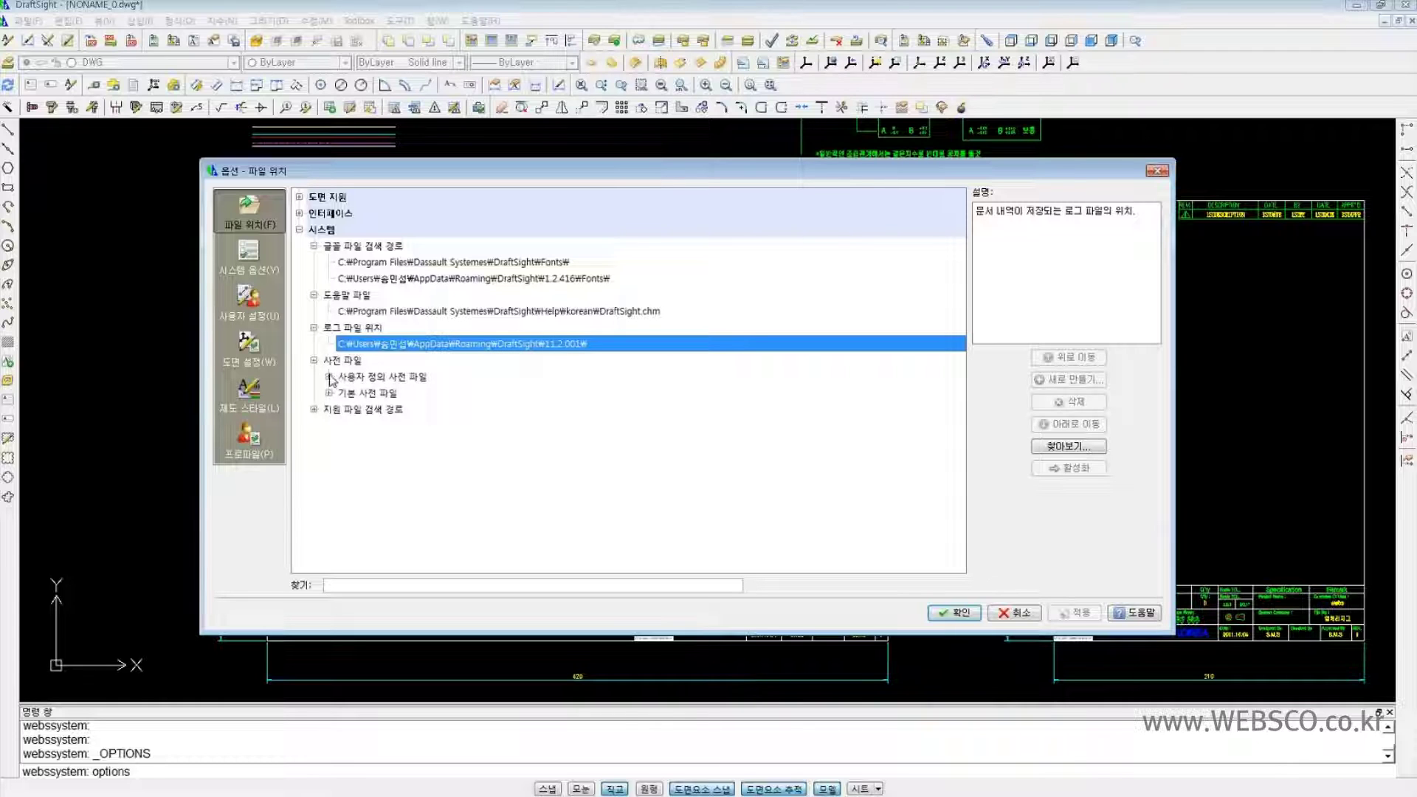
click(330, 377)
click(329, 410)
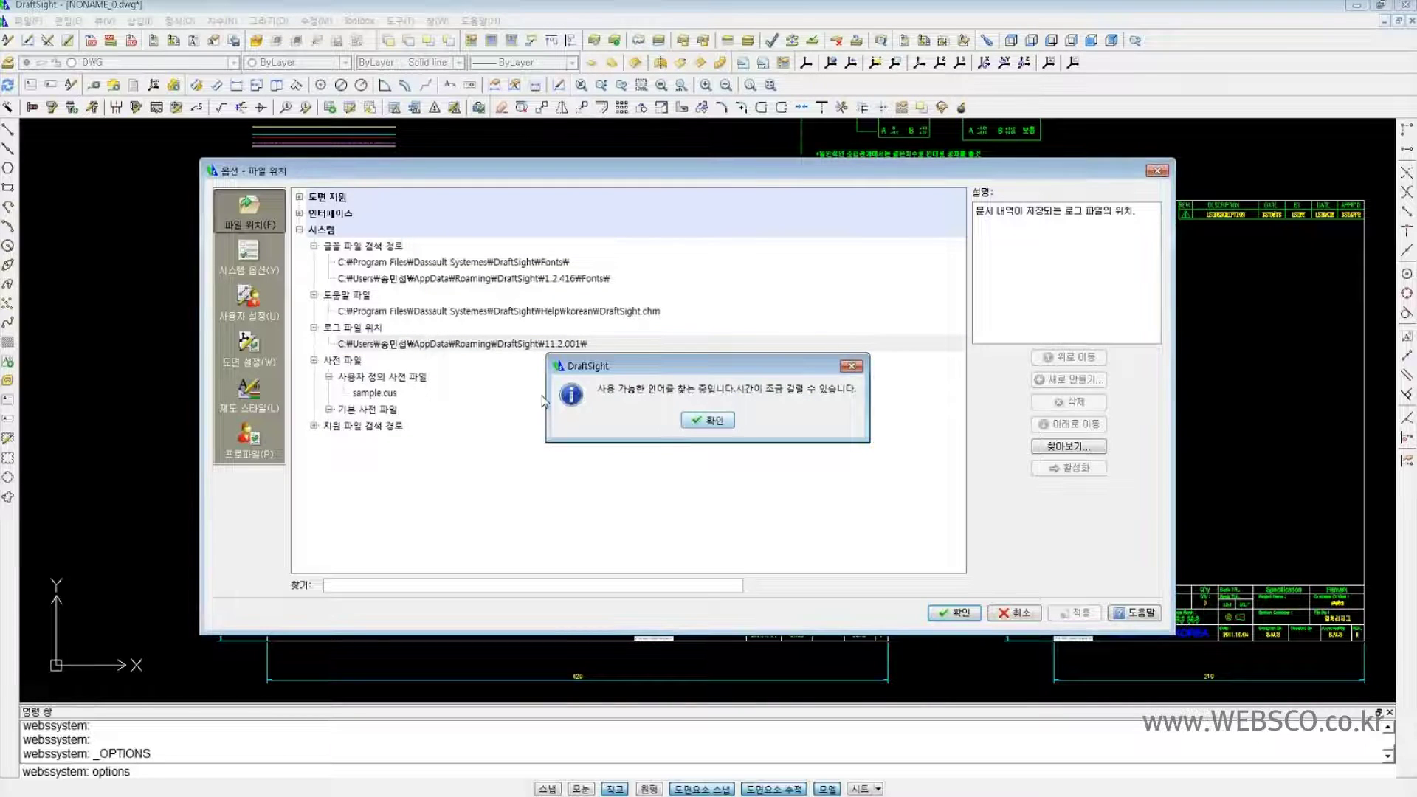
click(707, 425)
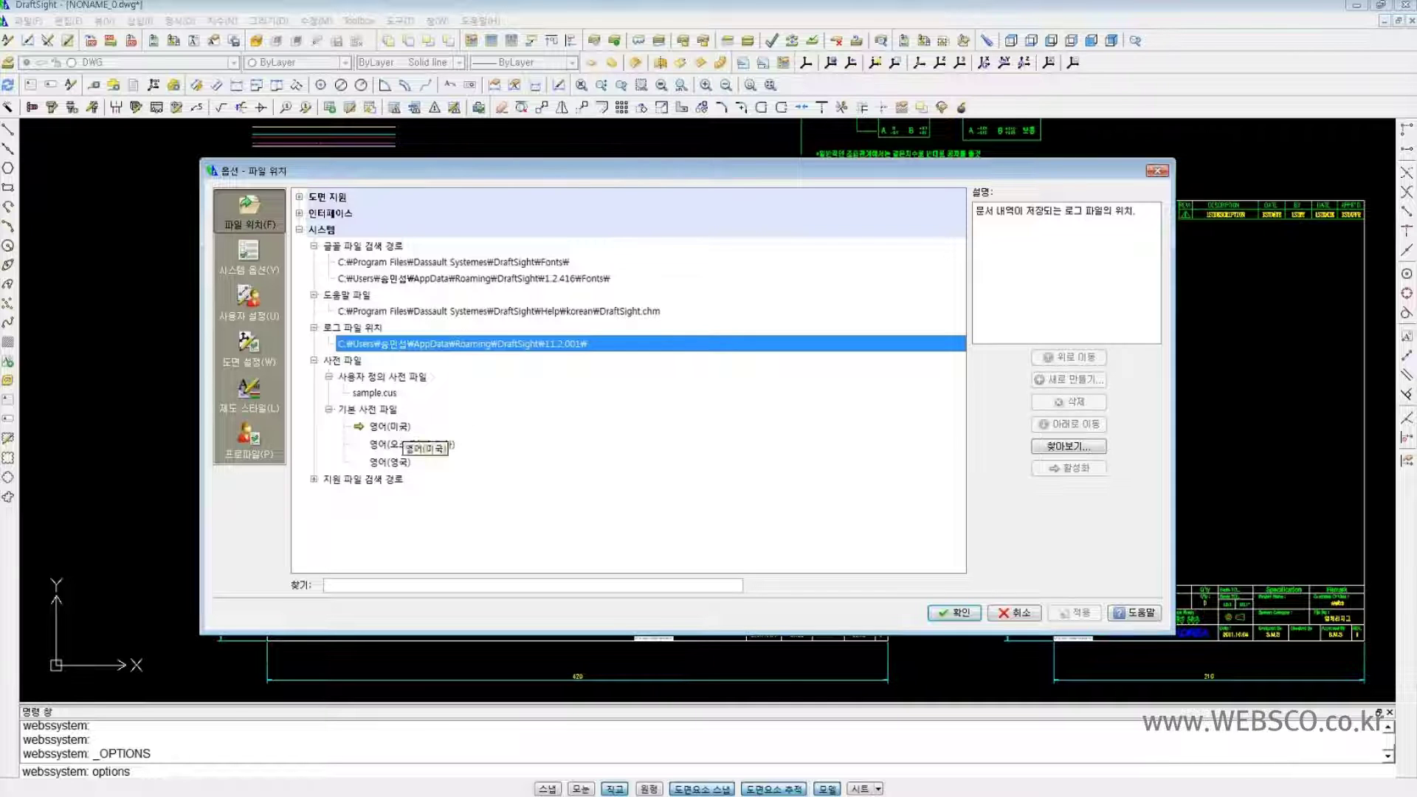
click(402, 429)
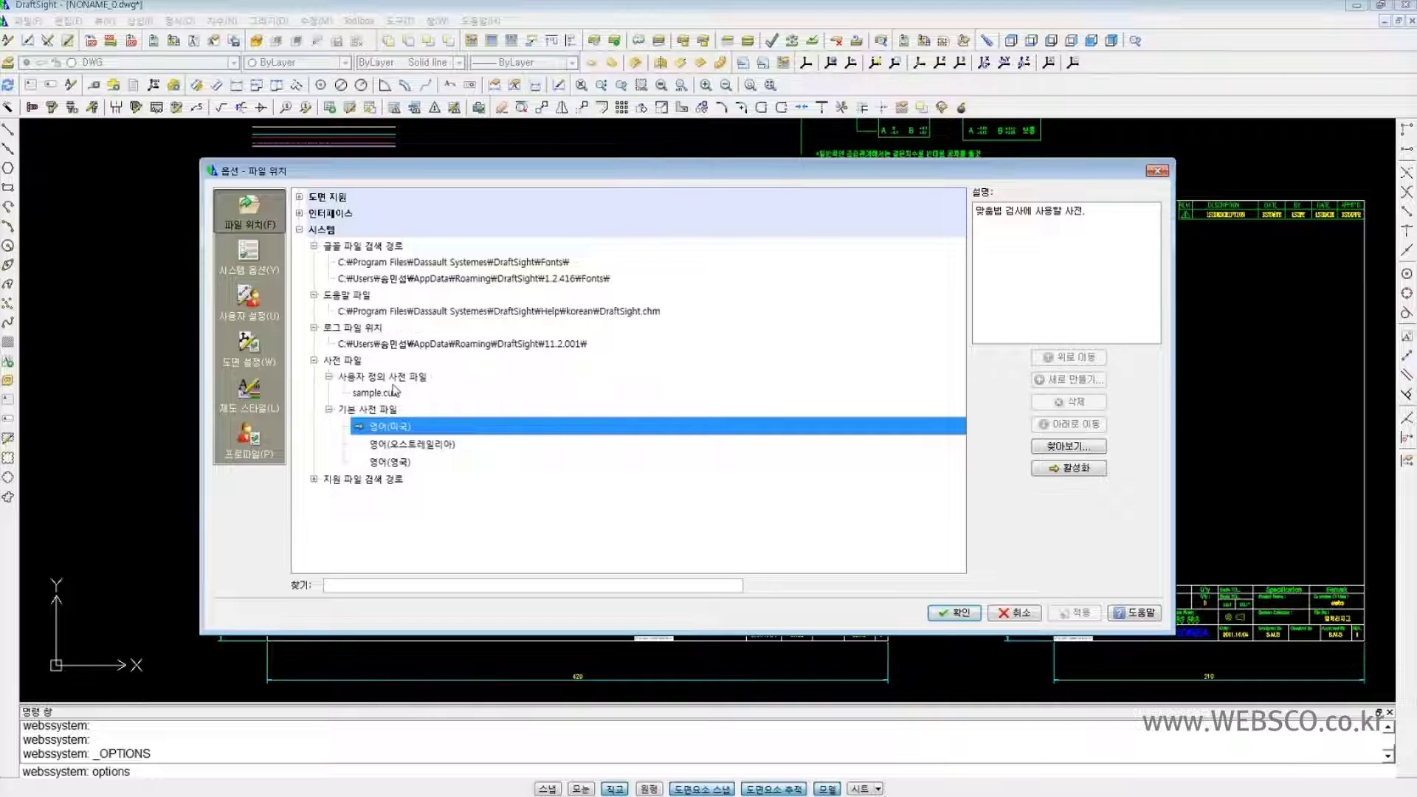
- Examine each support file search path (지원 파일 검색 경로), including D:\work\CAD\, and shift the Options dialog slightly
click(313, 480)
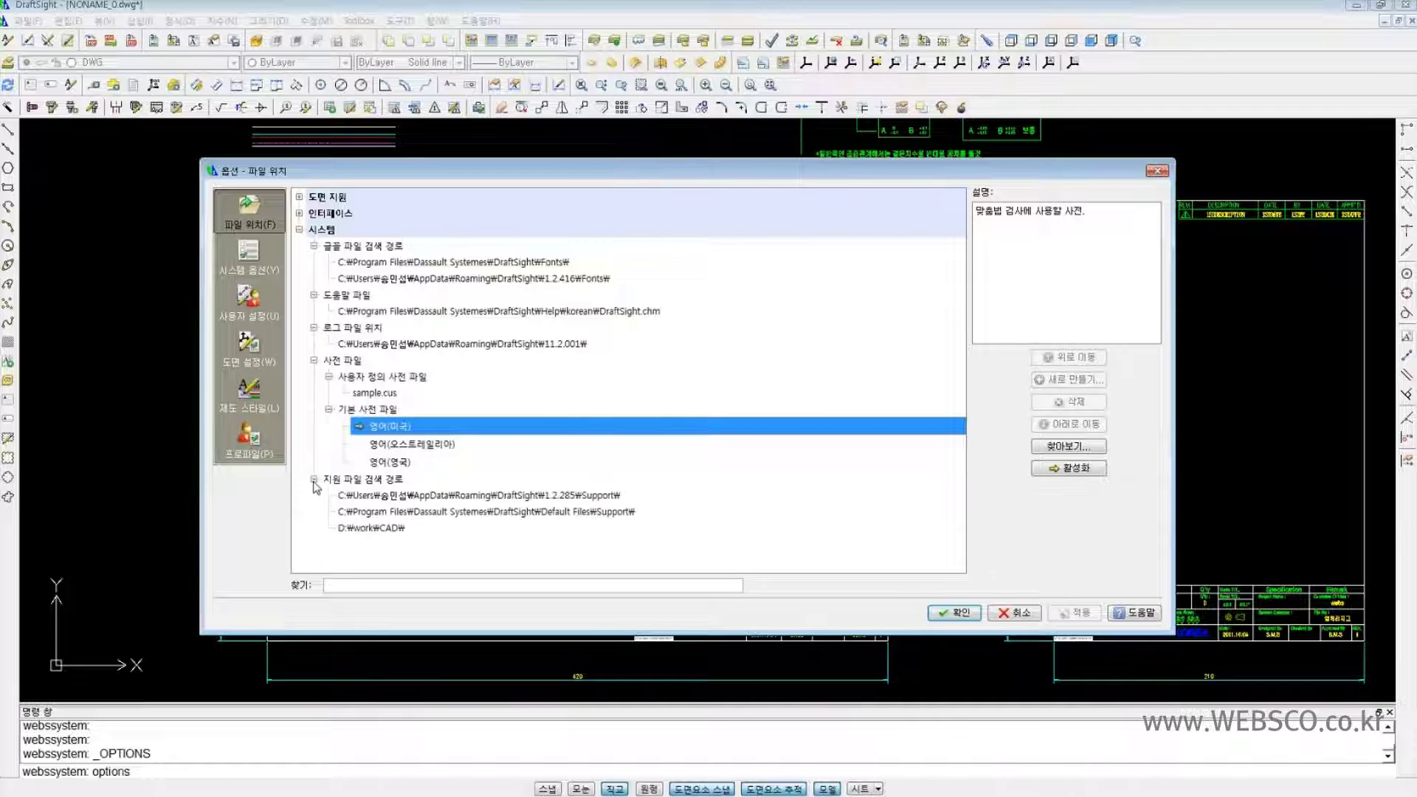
click(392, 496)
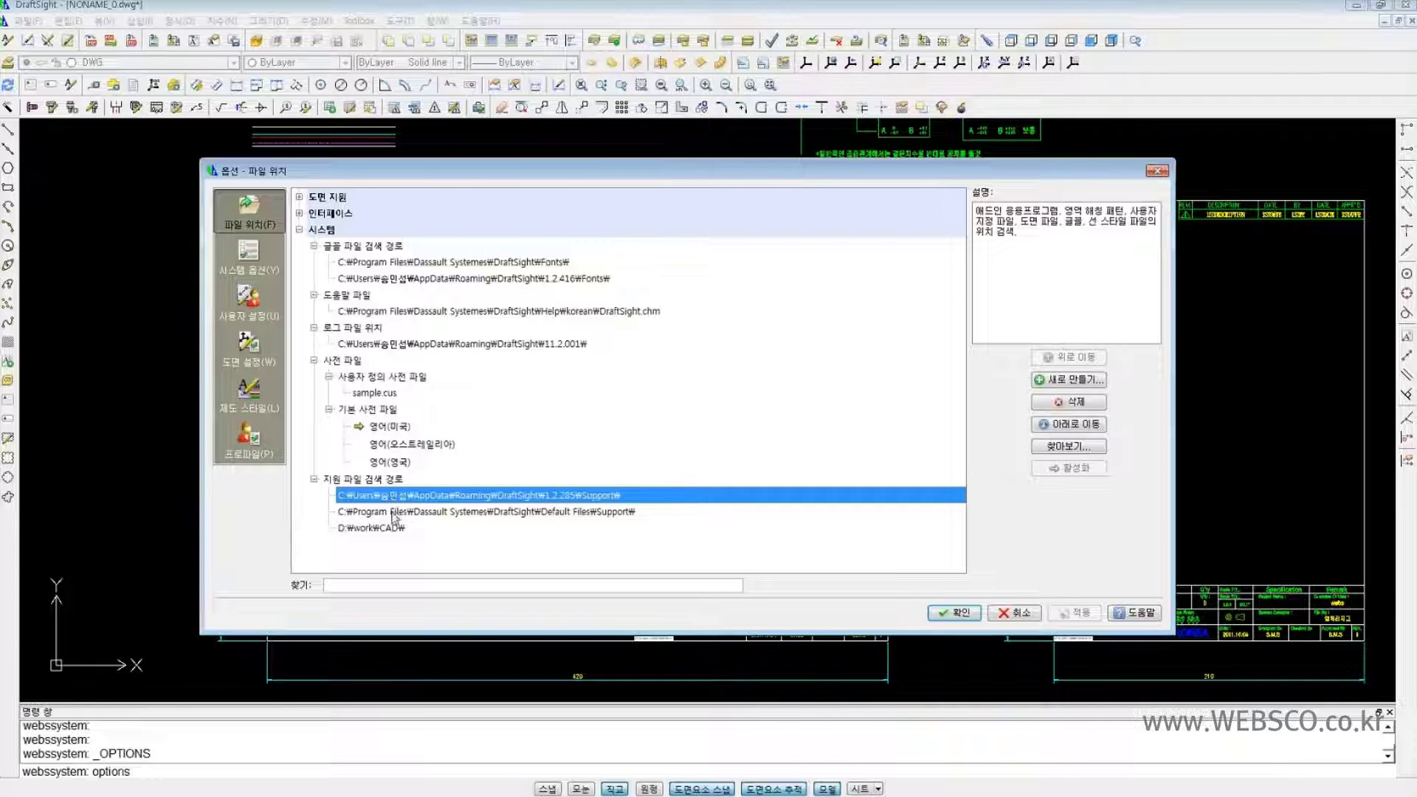
click(391, 511)
click(389, 528)
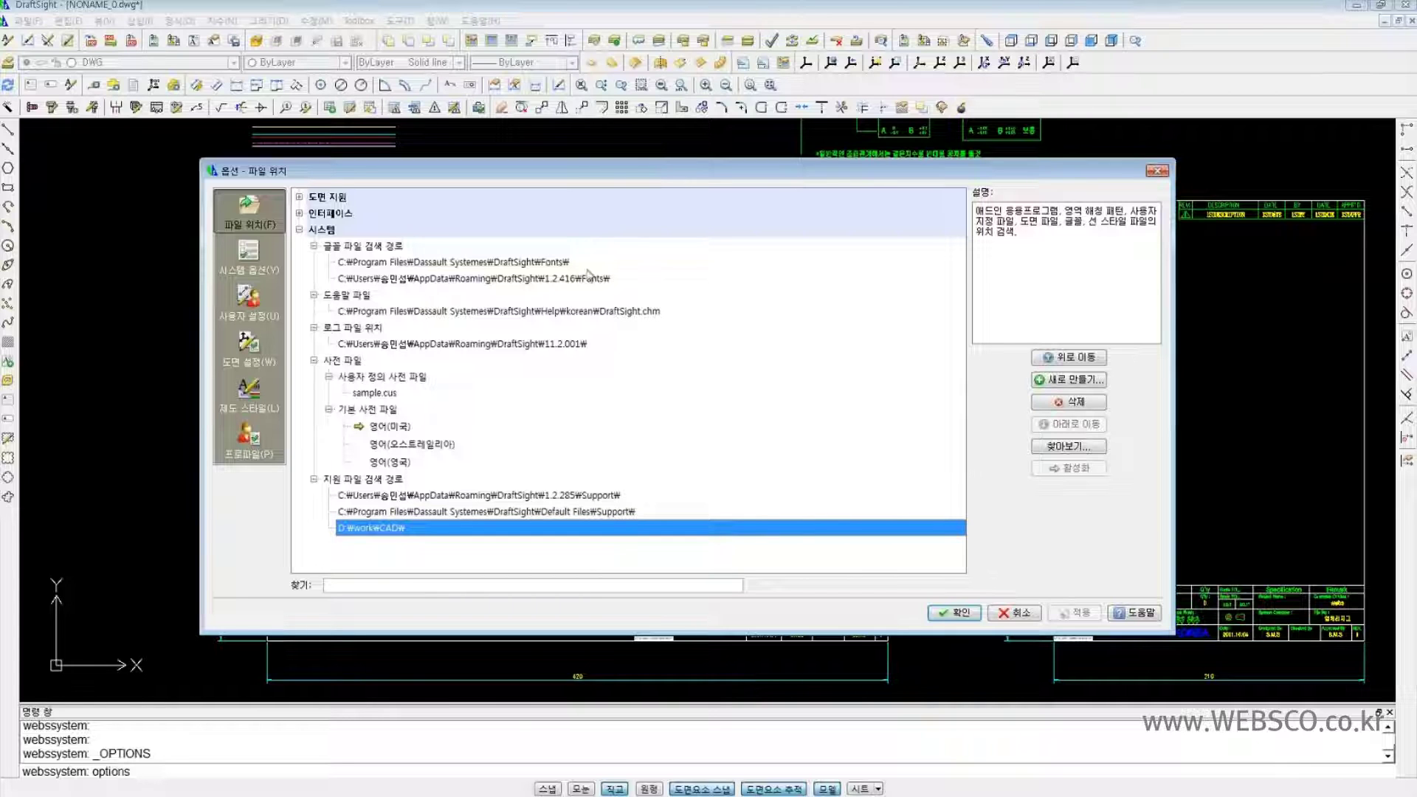
drag(604, 170, 576, 168)
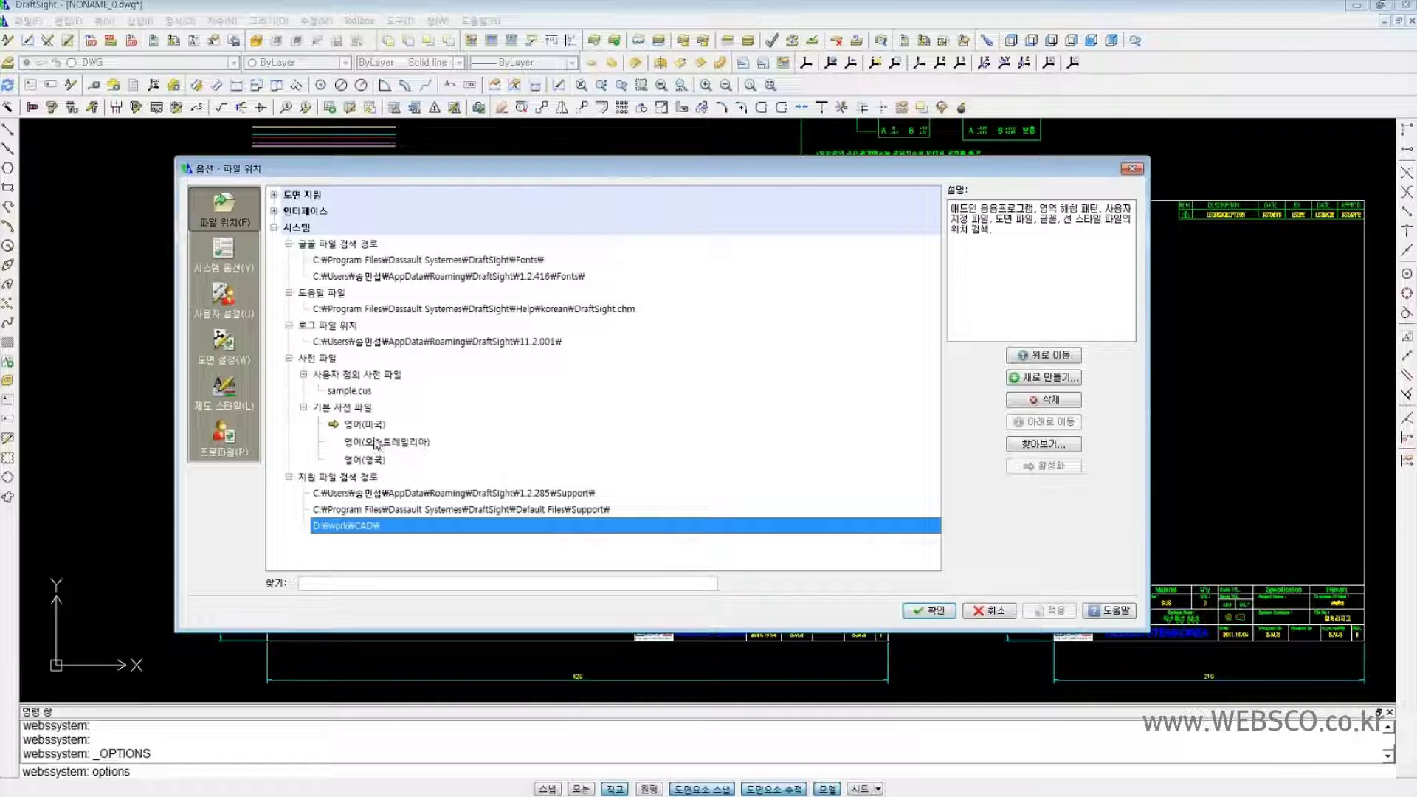
- Switch to the system options (시스템 옵션) and examine the general (일반) settings, shifting the dialog slightly
click(224, 253)
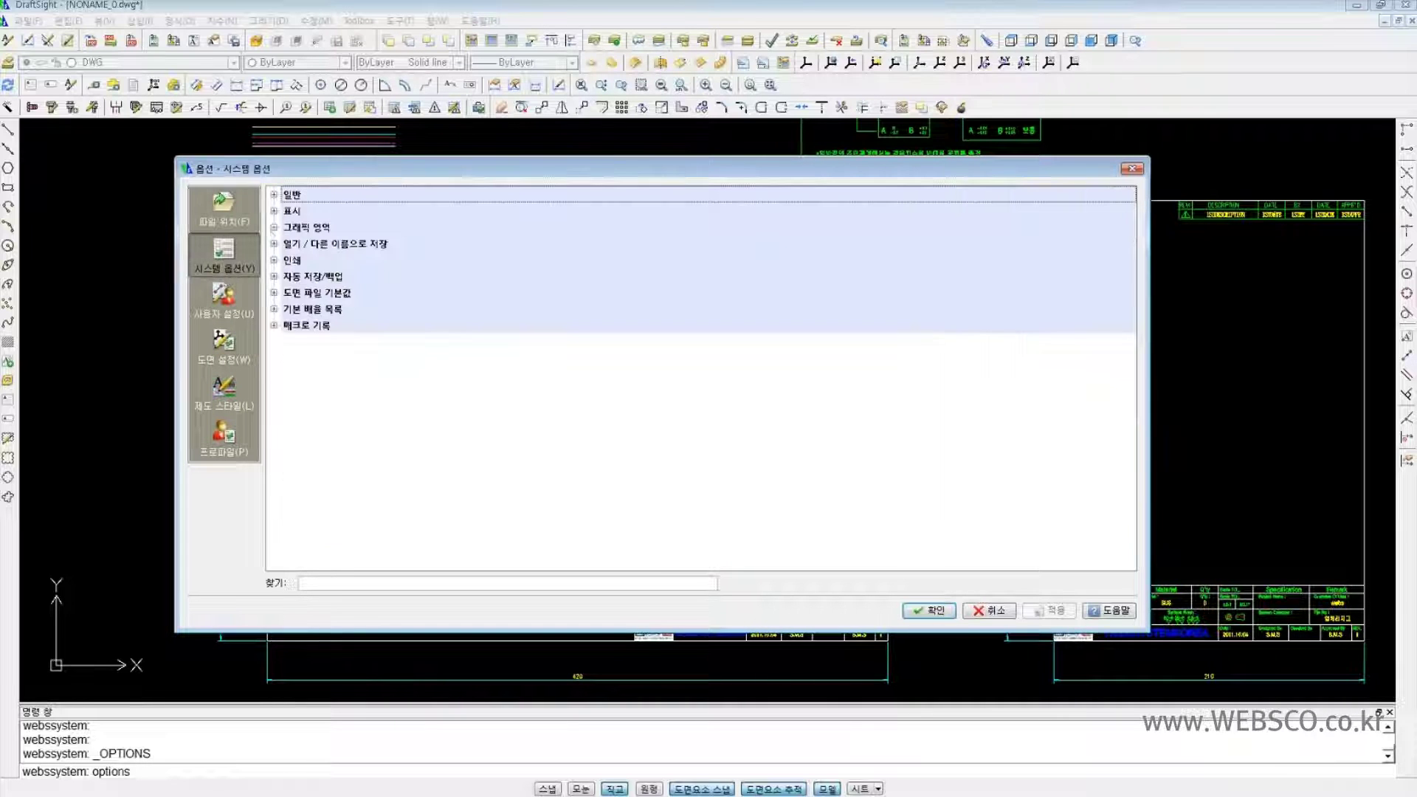
click(274, 195)
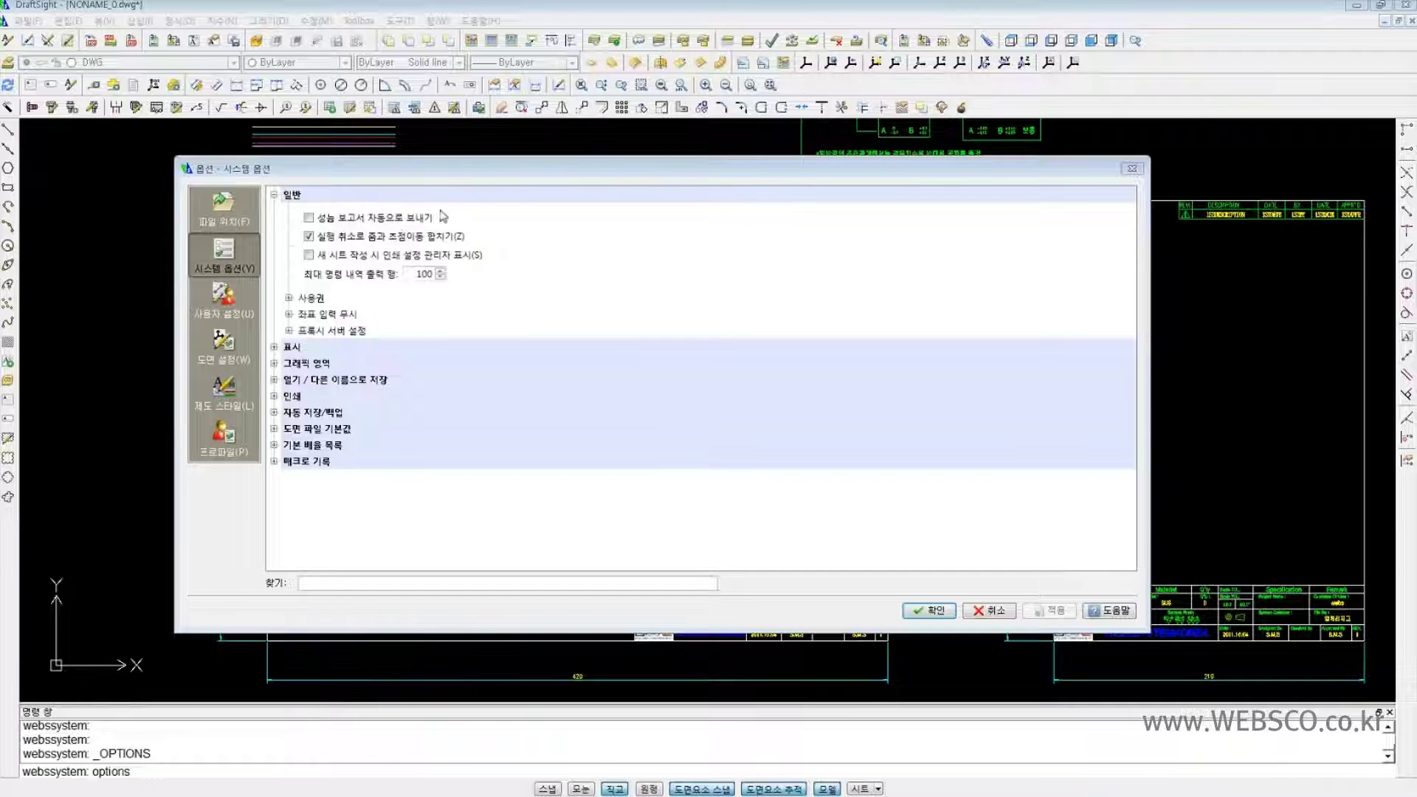
drag(505, 171, 515, 173)
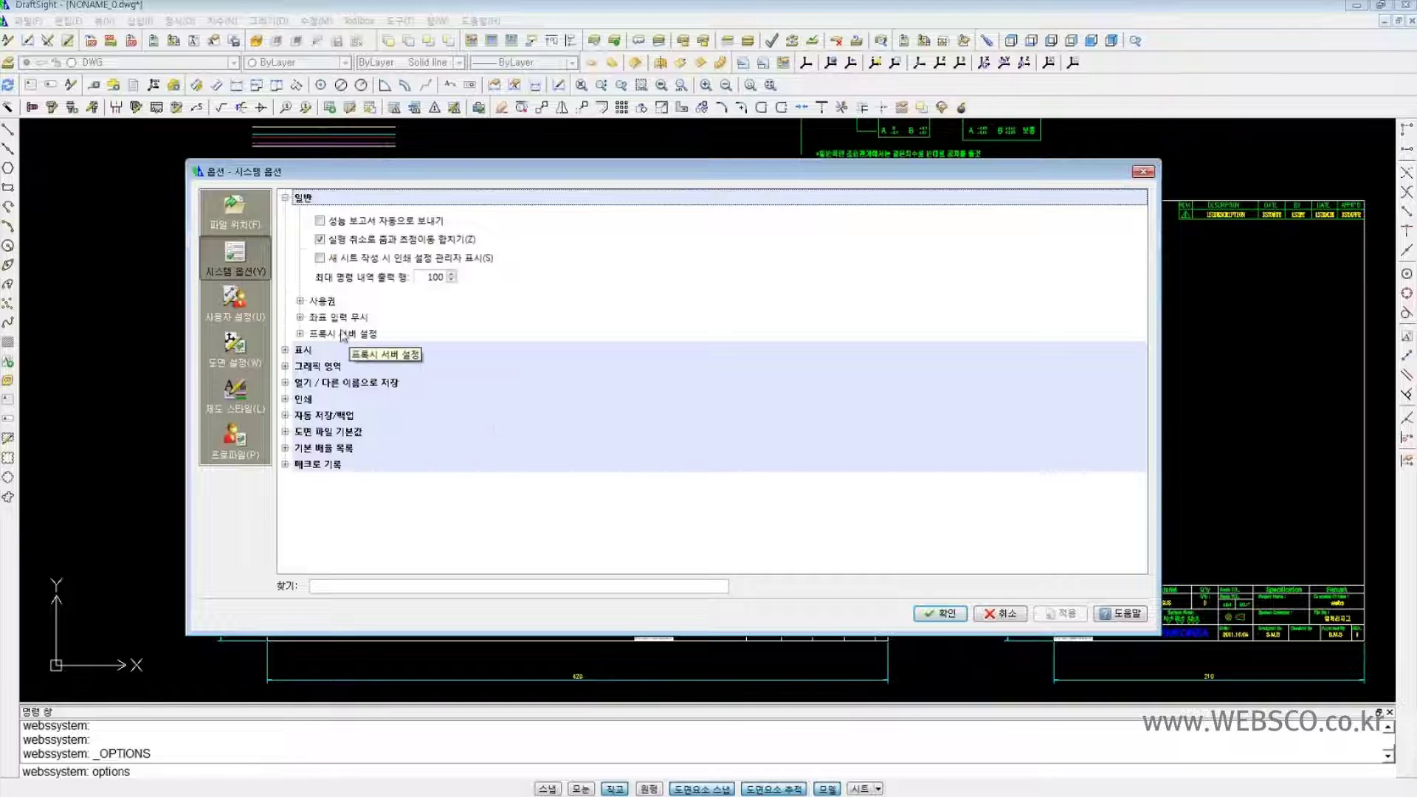
- Examine the coordinate input override (좌표 입력 무시) options and the proxy server settings (프록시 서버 설정), including the available proxy types
click(300, 318)
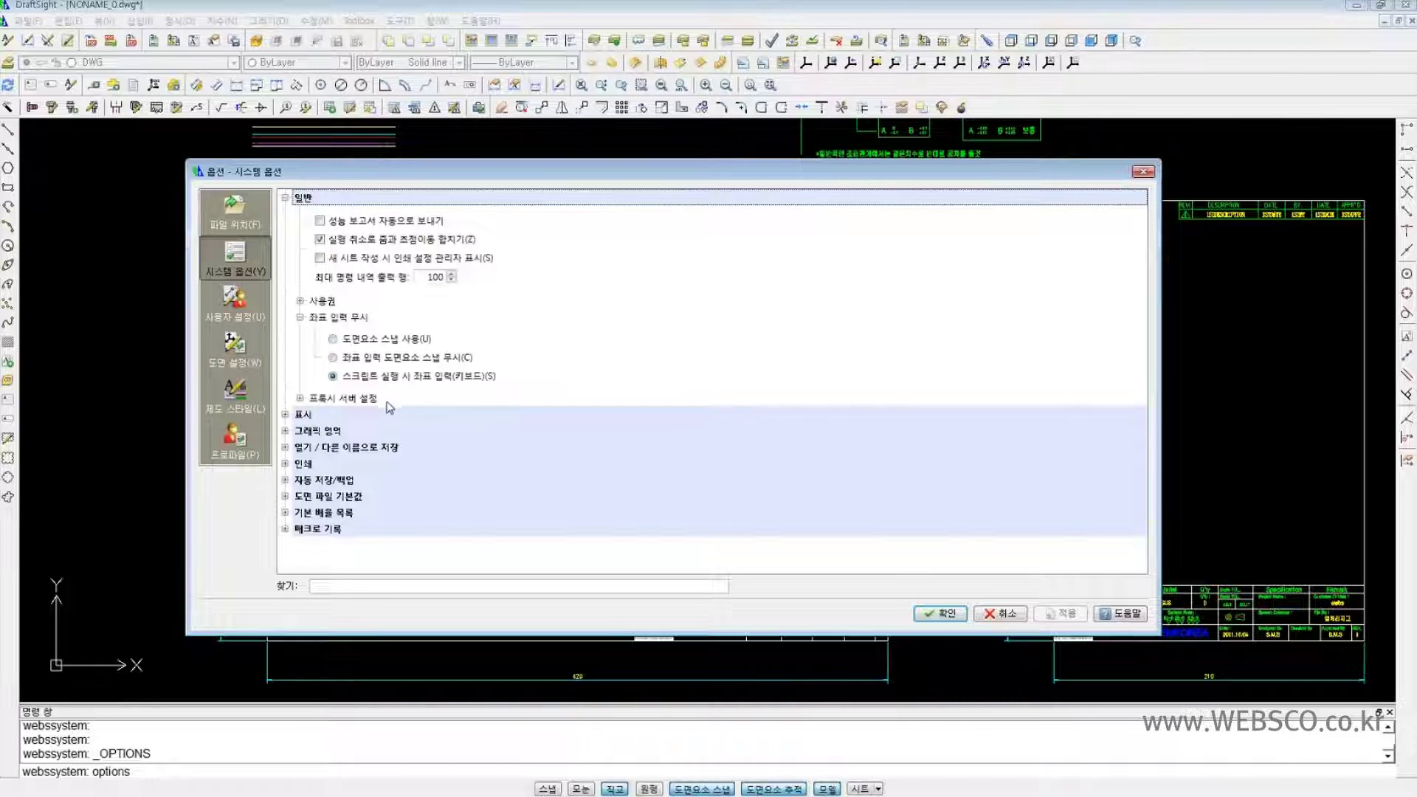
click(300, 399)
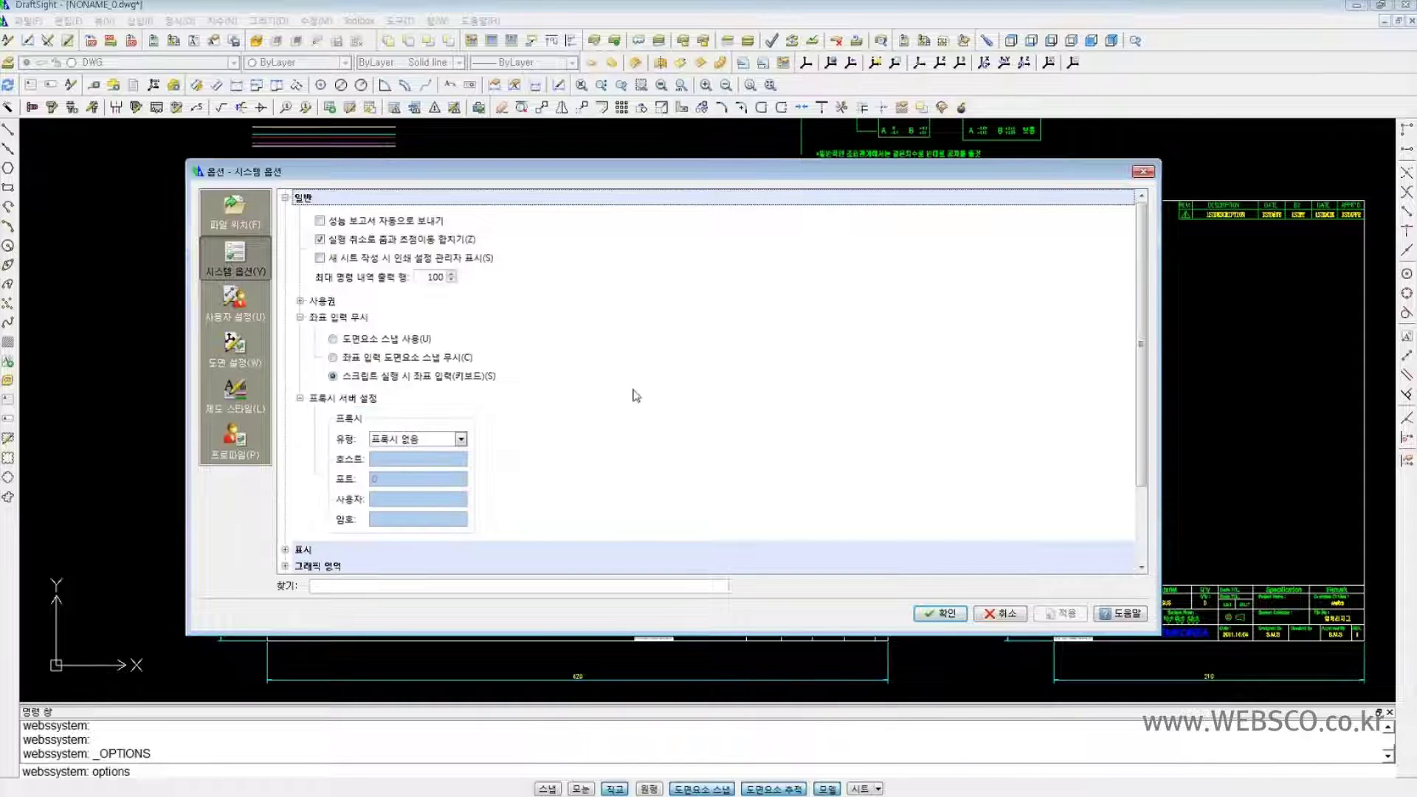
scroll(632, 386, down, 2)
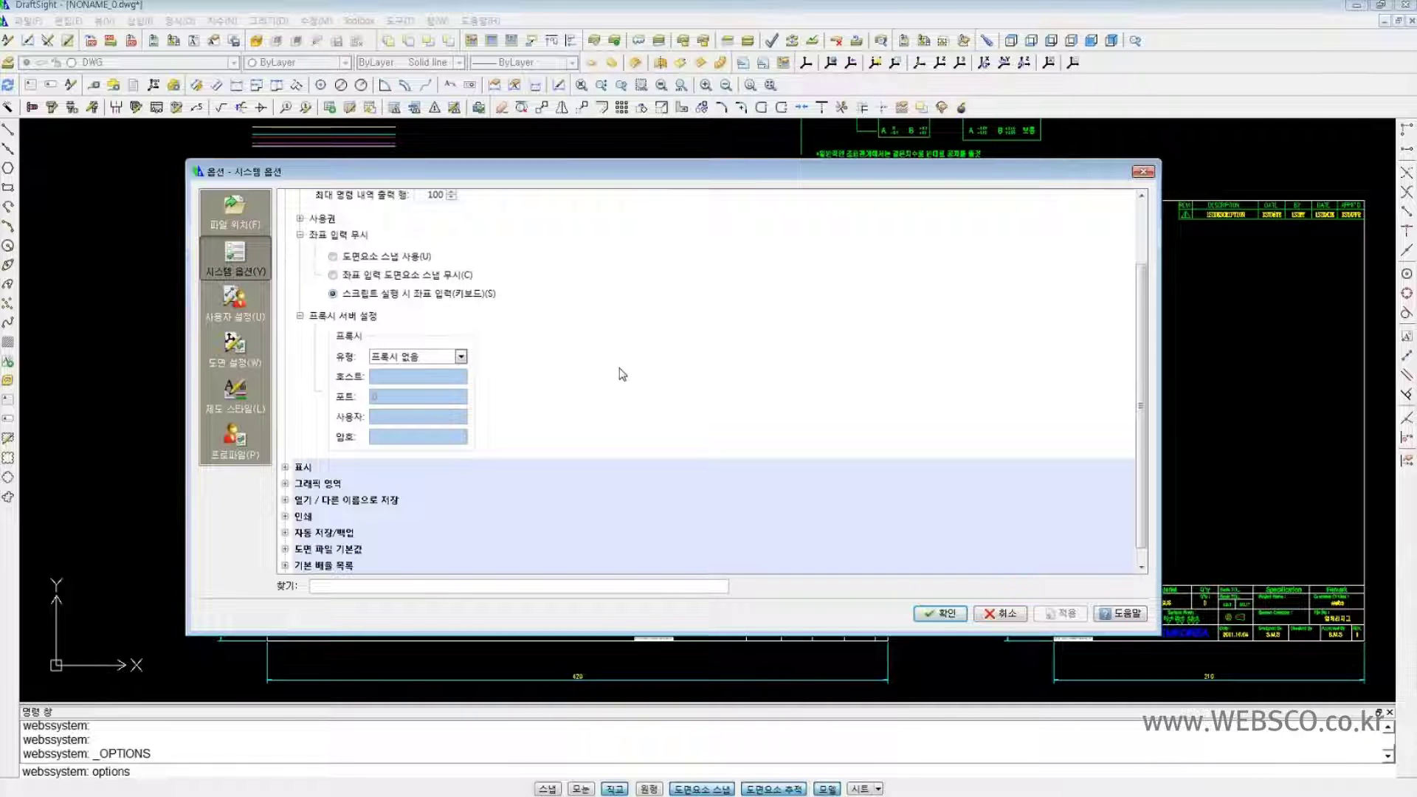
click(460, 357)
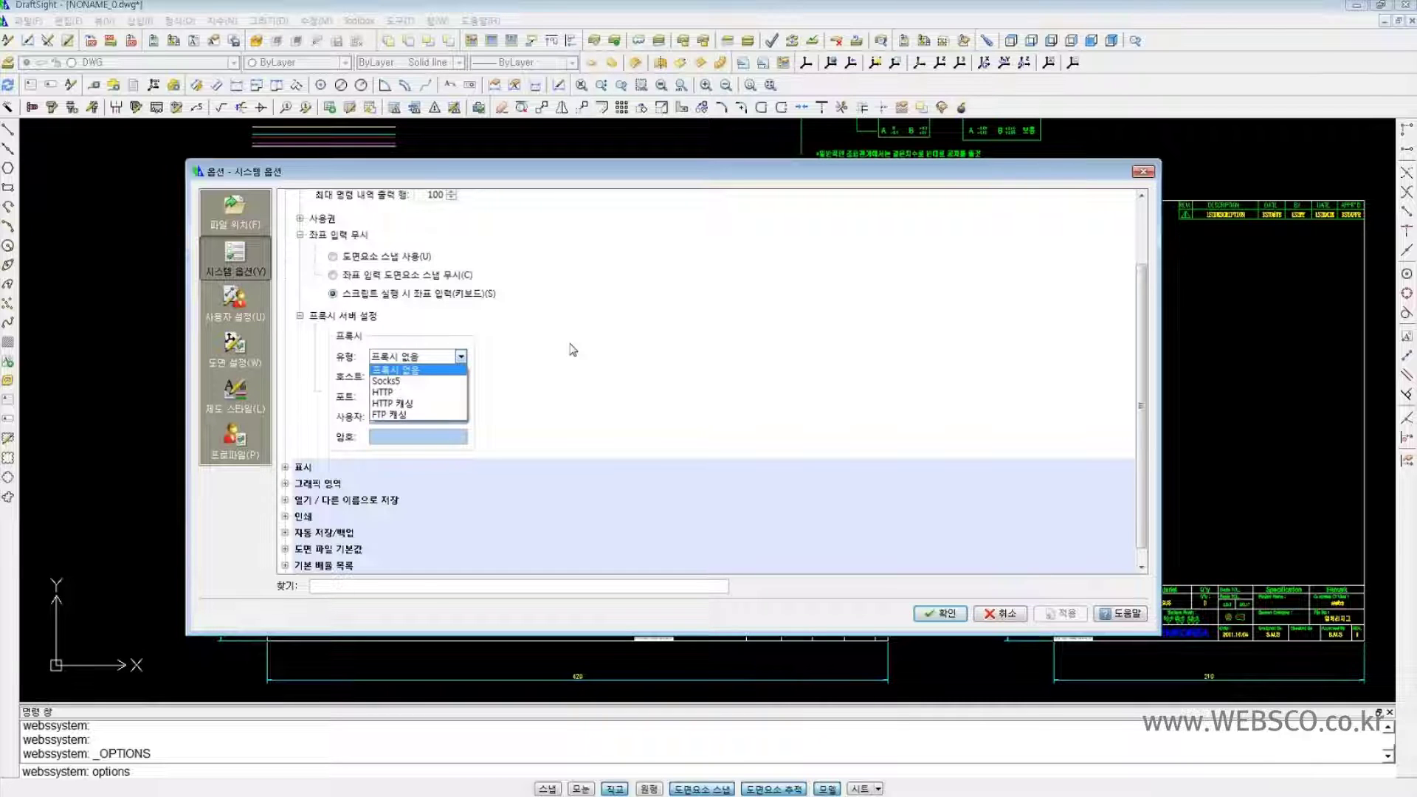
click(573, 350)
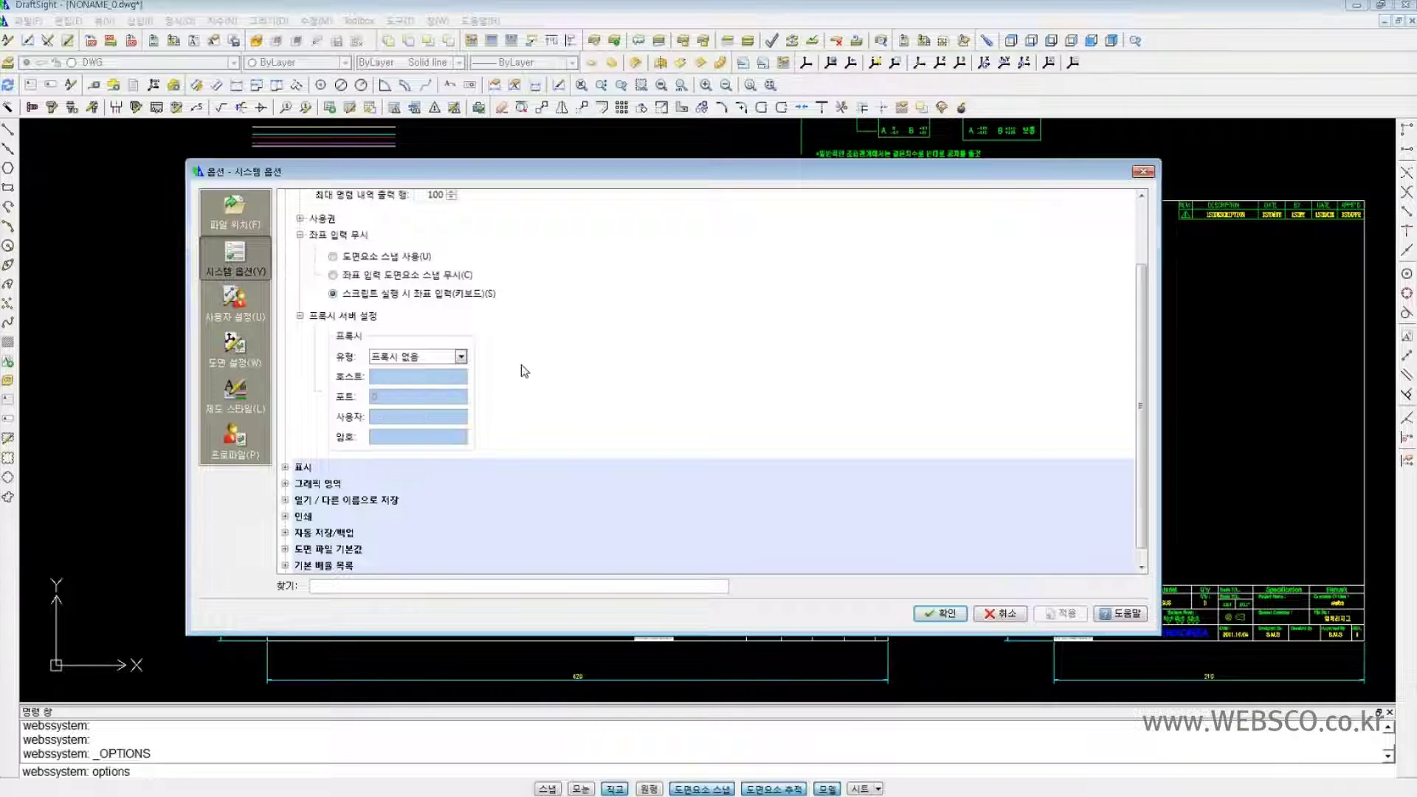
scroll(521, 364, down, 1)
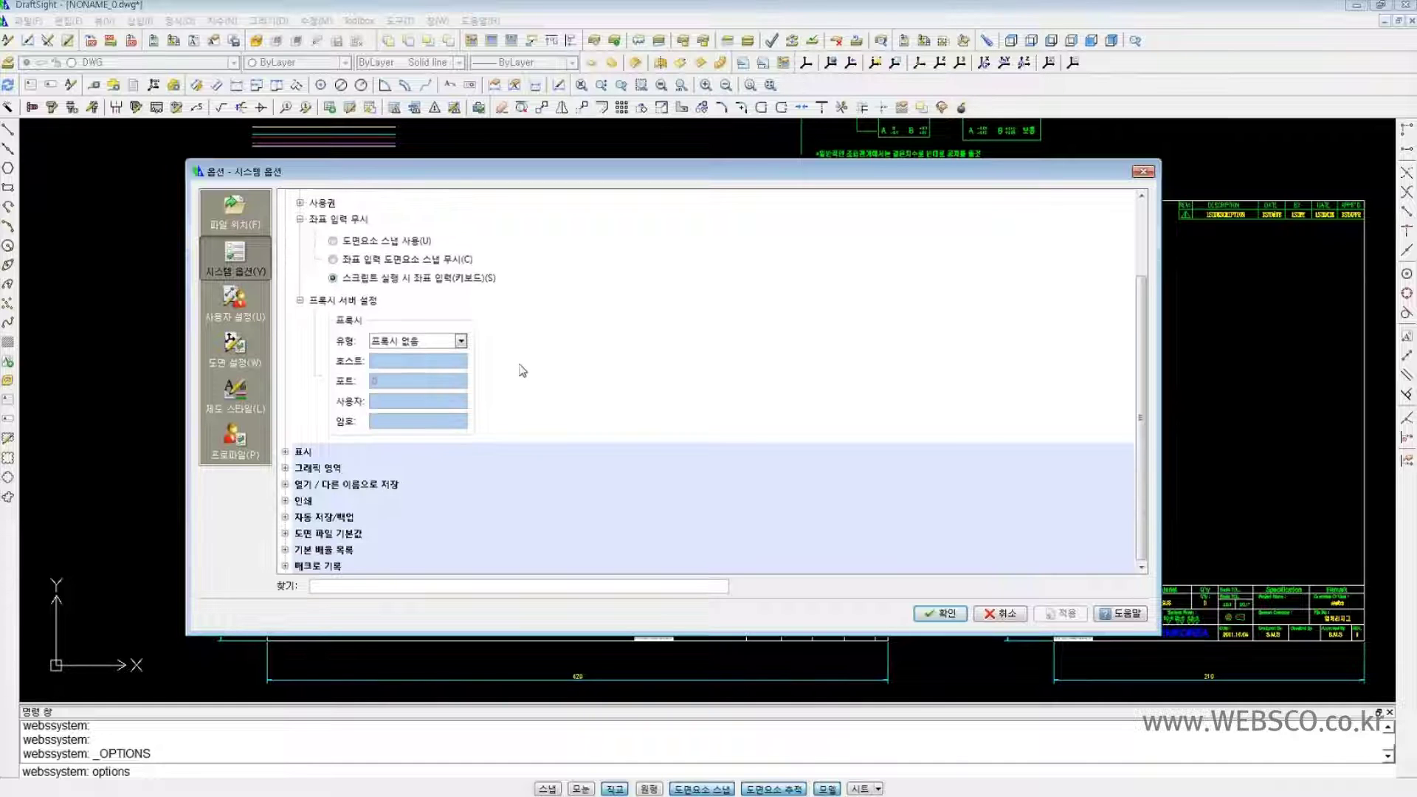
- Enable scroll bar display (스크롤 막대 표시) in the screen options (화면 옵션) of the display (표시) settings and apply it
click(295, 450)
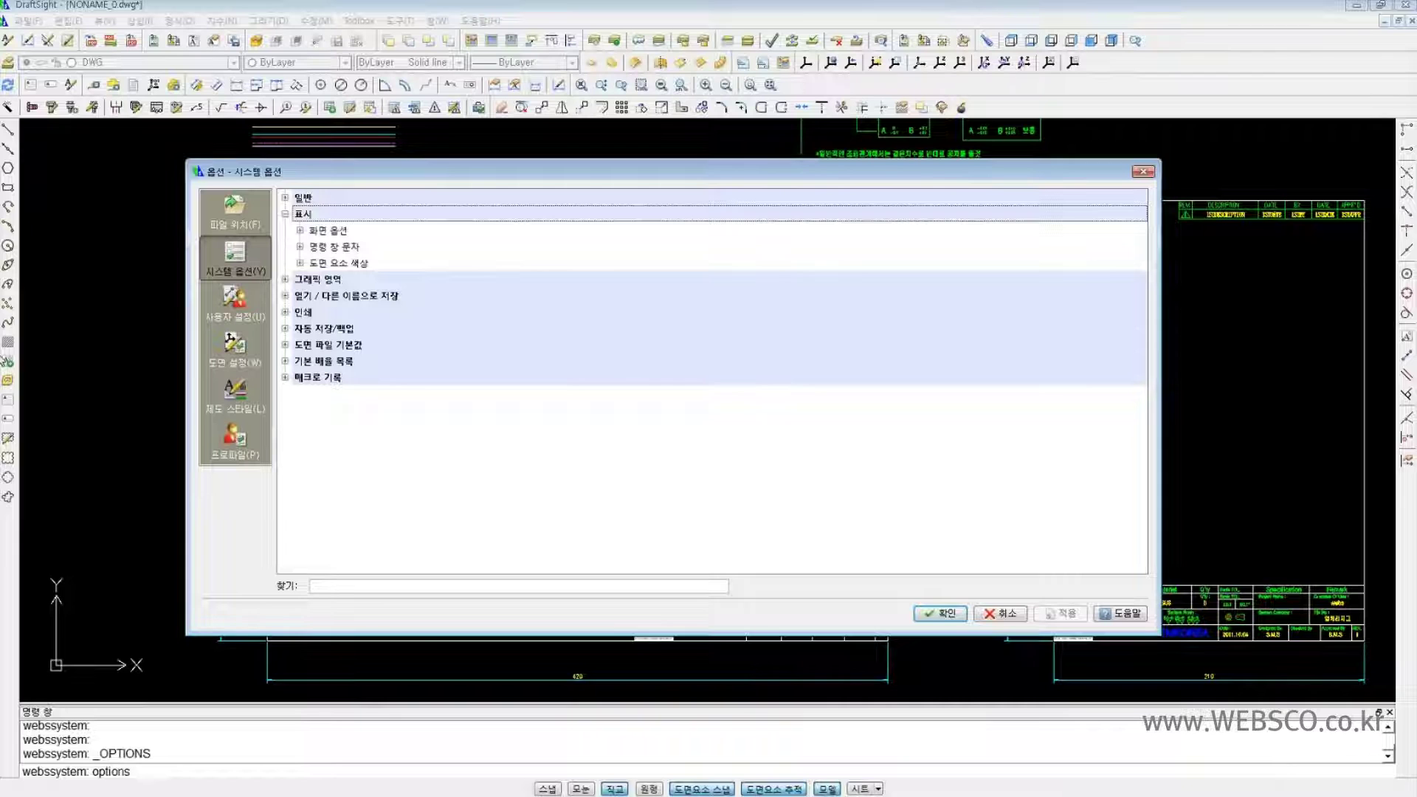
click(2, 361)
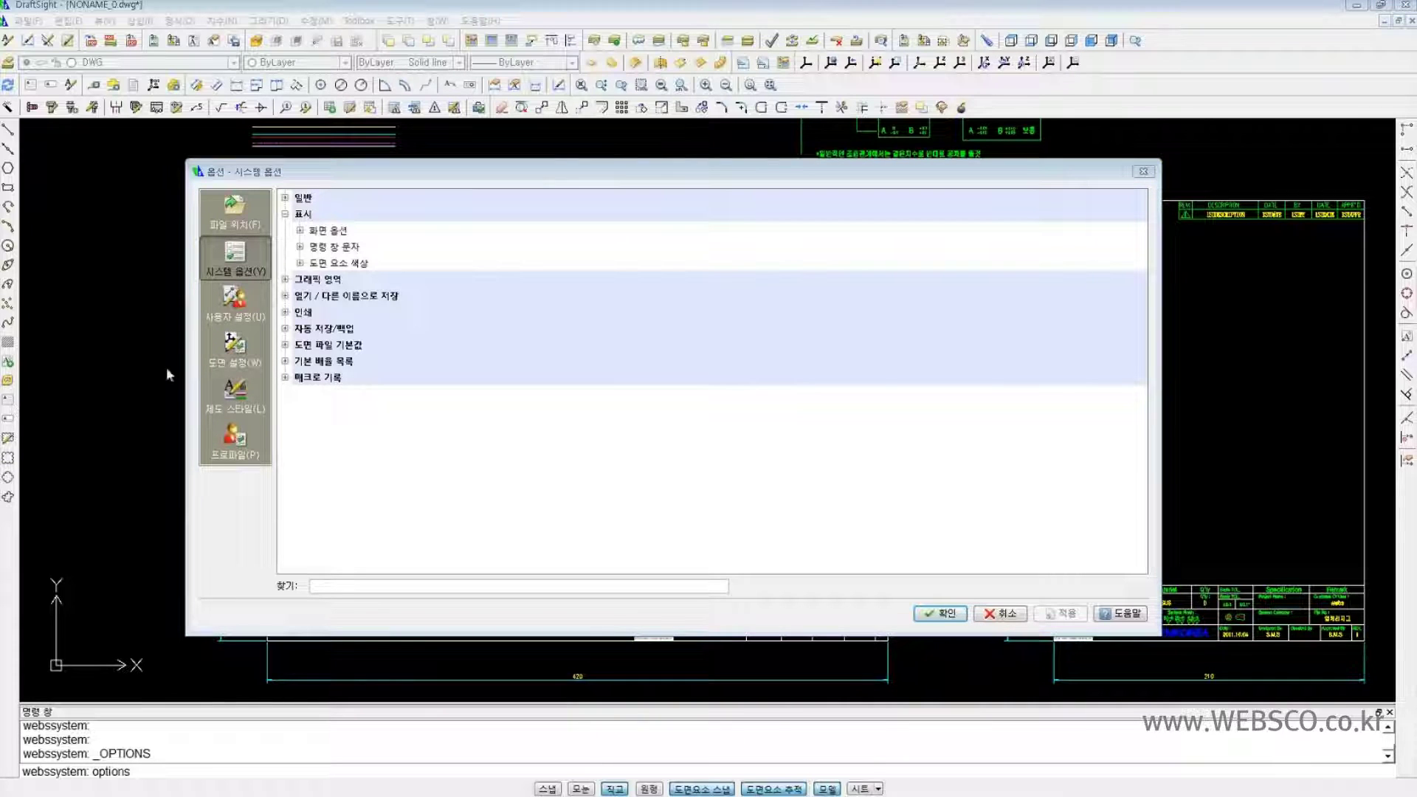
click(300, 231)
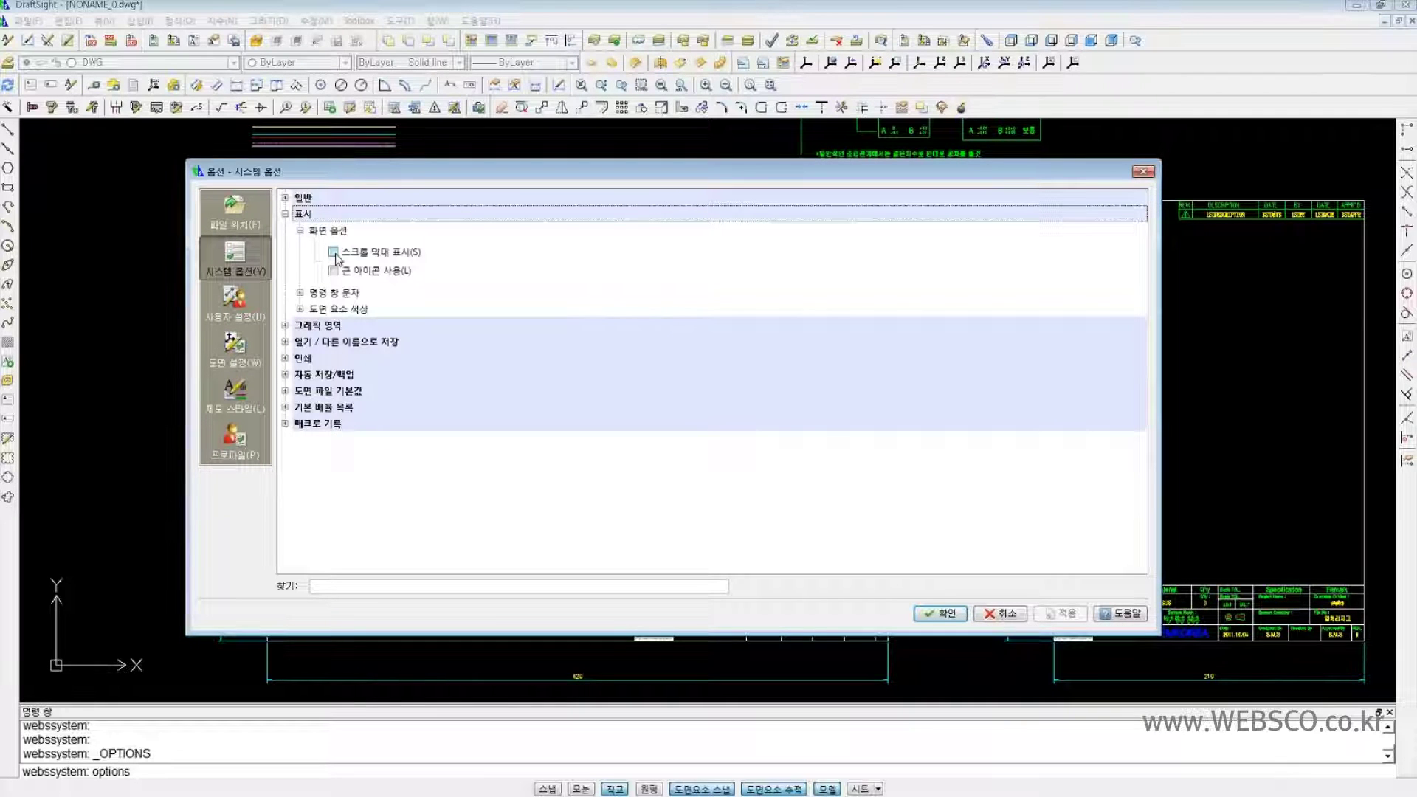
click(334, 253)
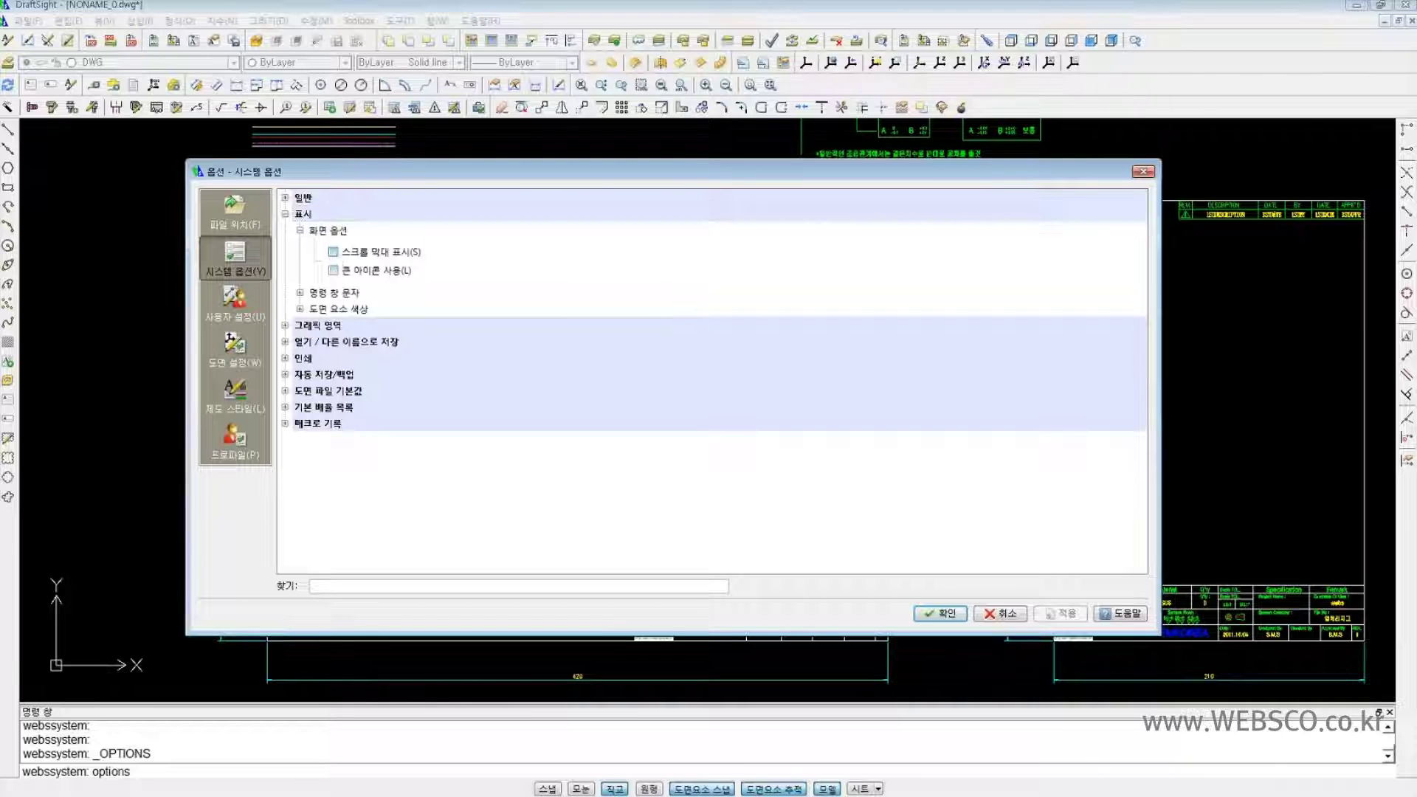
click(1067, 616)
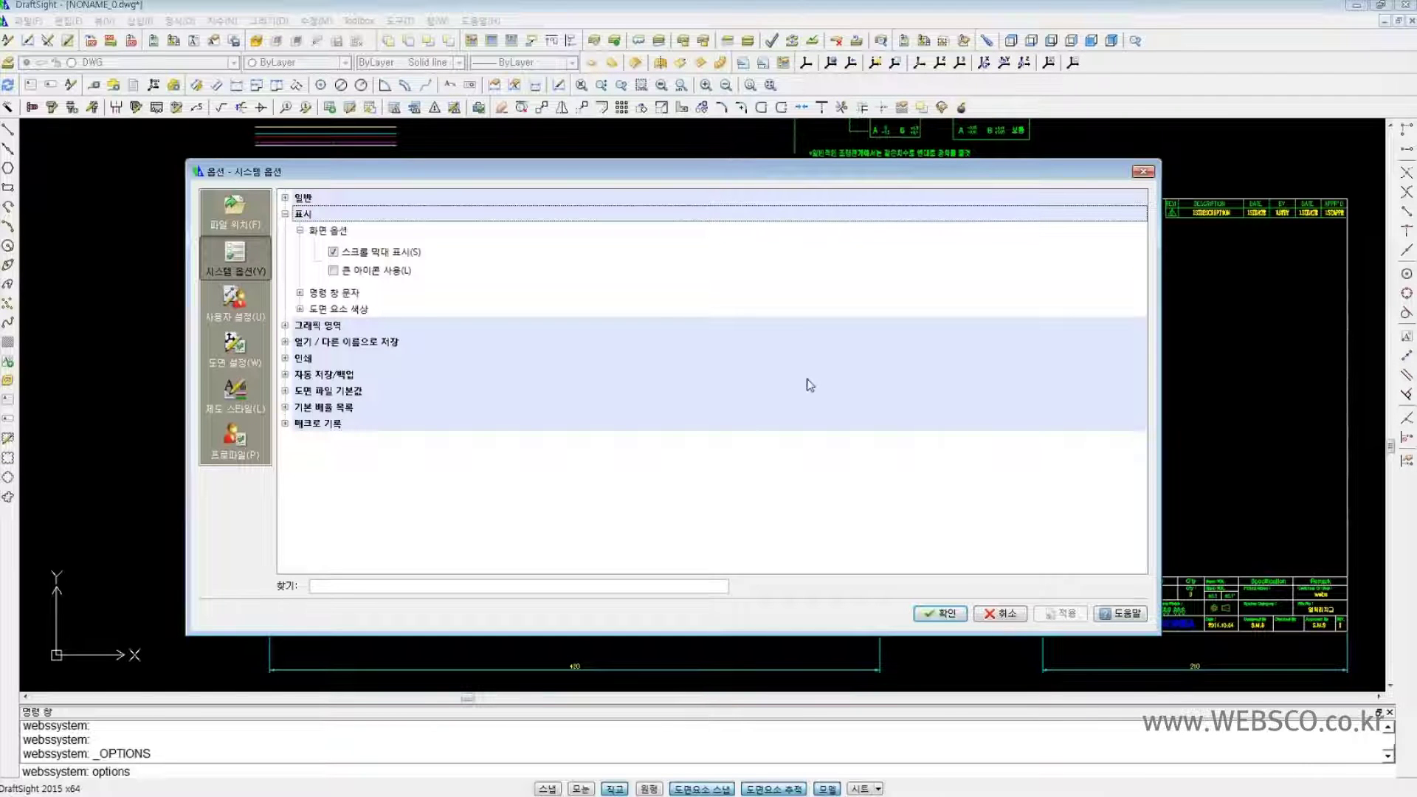
- Enable large icons (큰 아이콘 사용) in the screen options (화면 옵션) and apply the change
click(333, 271)
click(1063, 614)
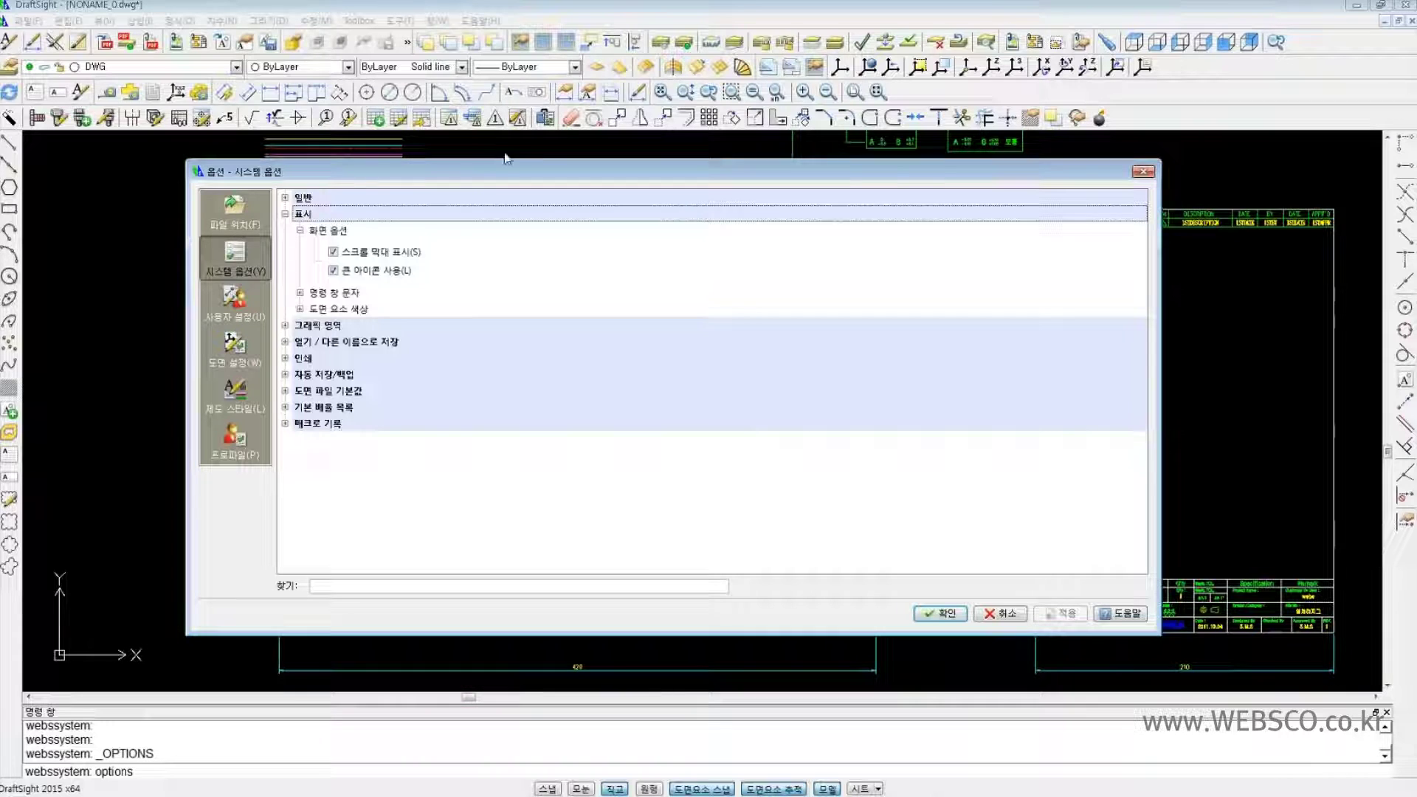
- Disable both large icons (큰 아이콘 사용) and scroll bar display (스크롤 막대 표시), and apply the changes
click(333, 270)
click(333, 252)
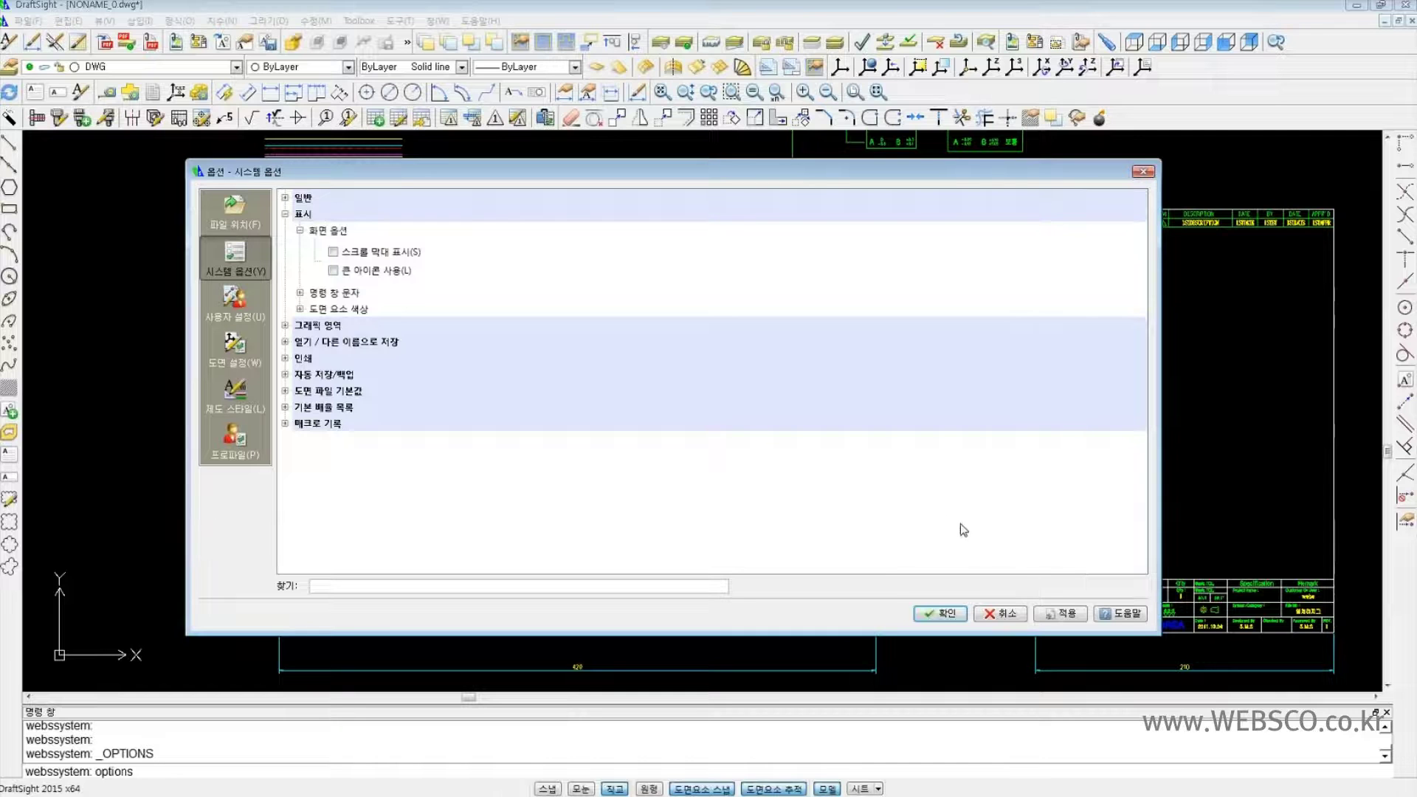
click(1058, 613)
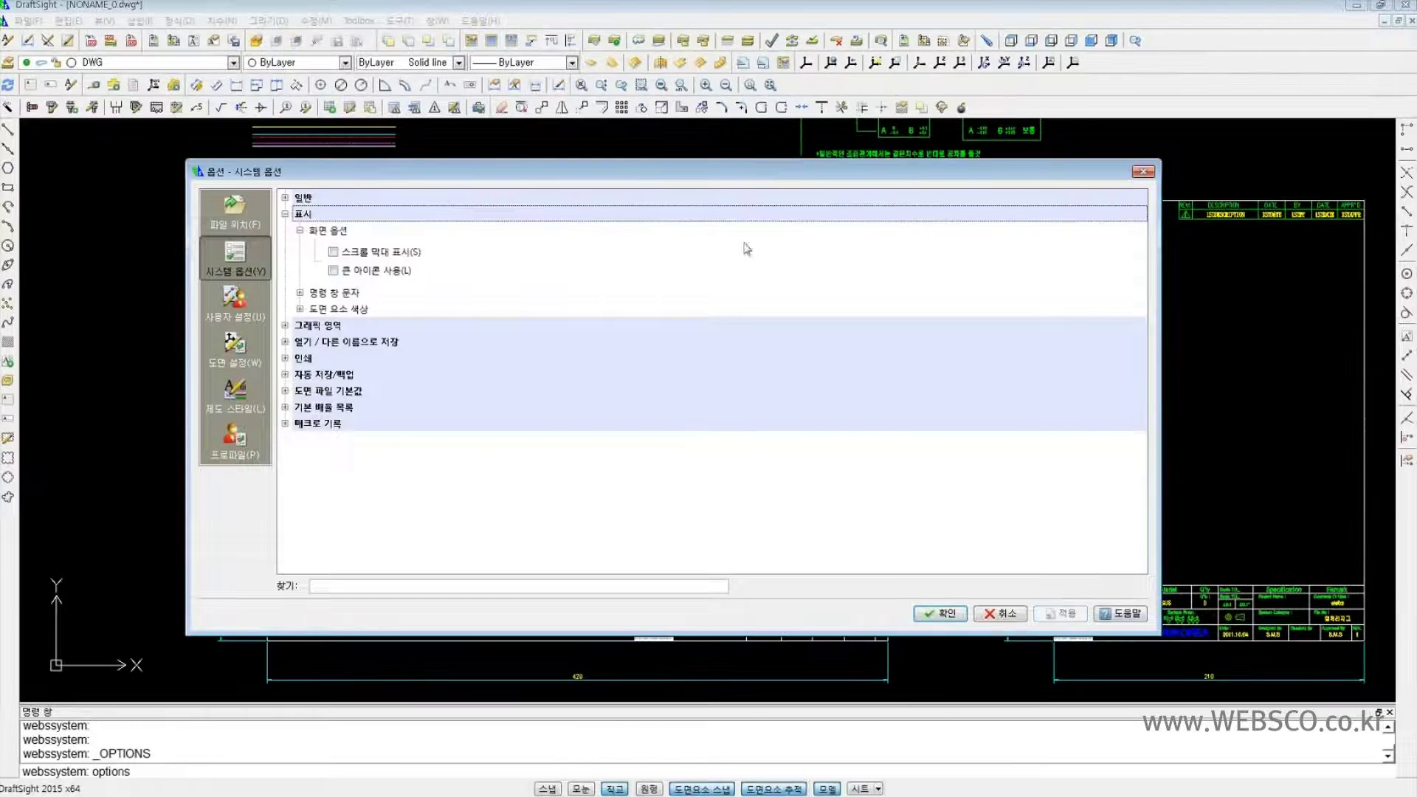
- Examine the command window text (명령 창 문자) settings, including the prompt text and the available fonts
click(301, 293)
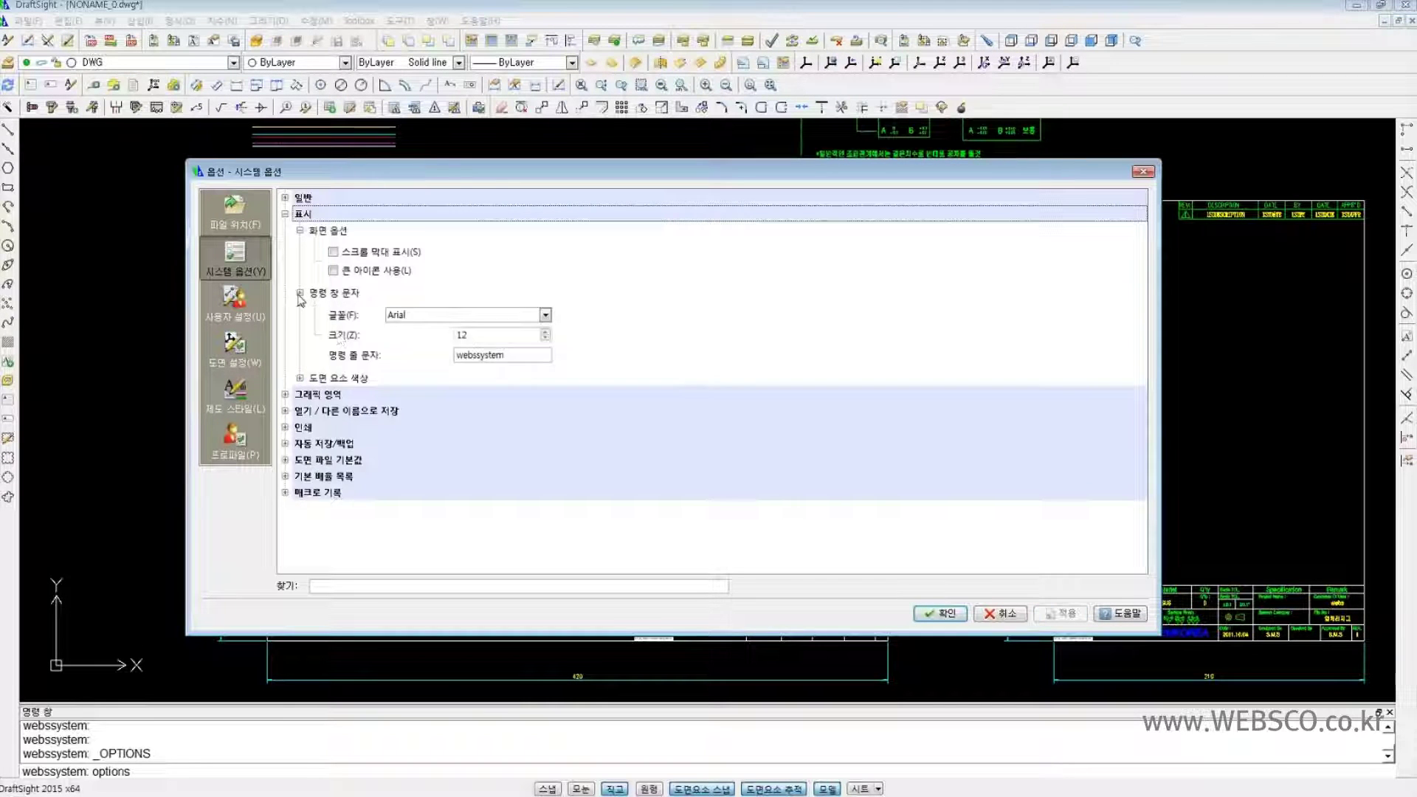
double_click(517, 356)
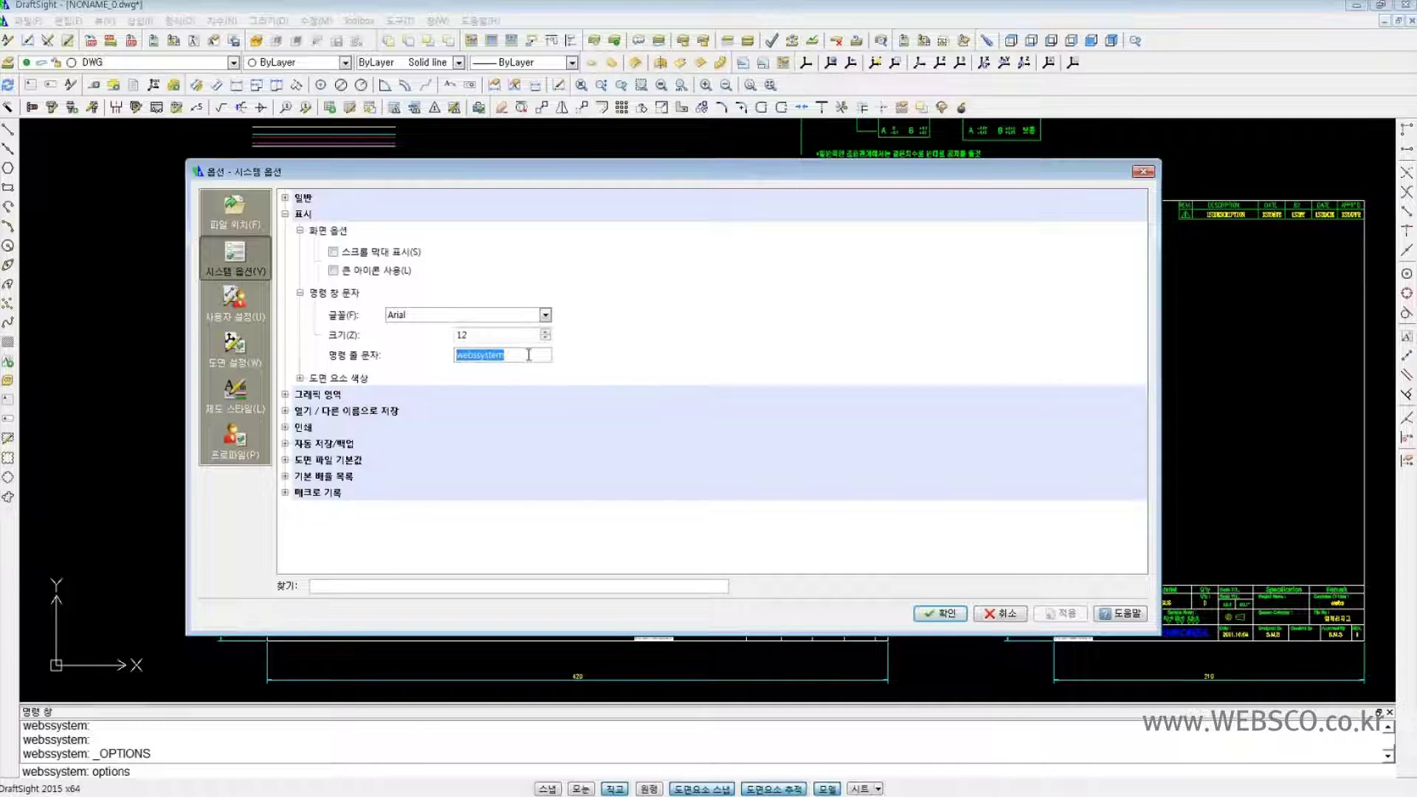
click(532, 316)
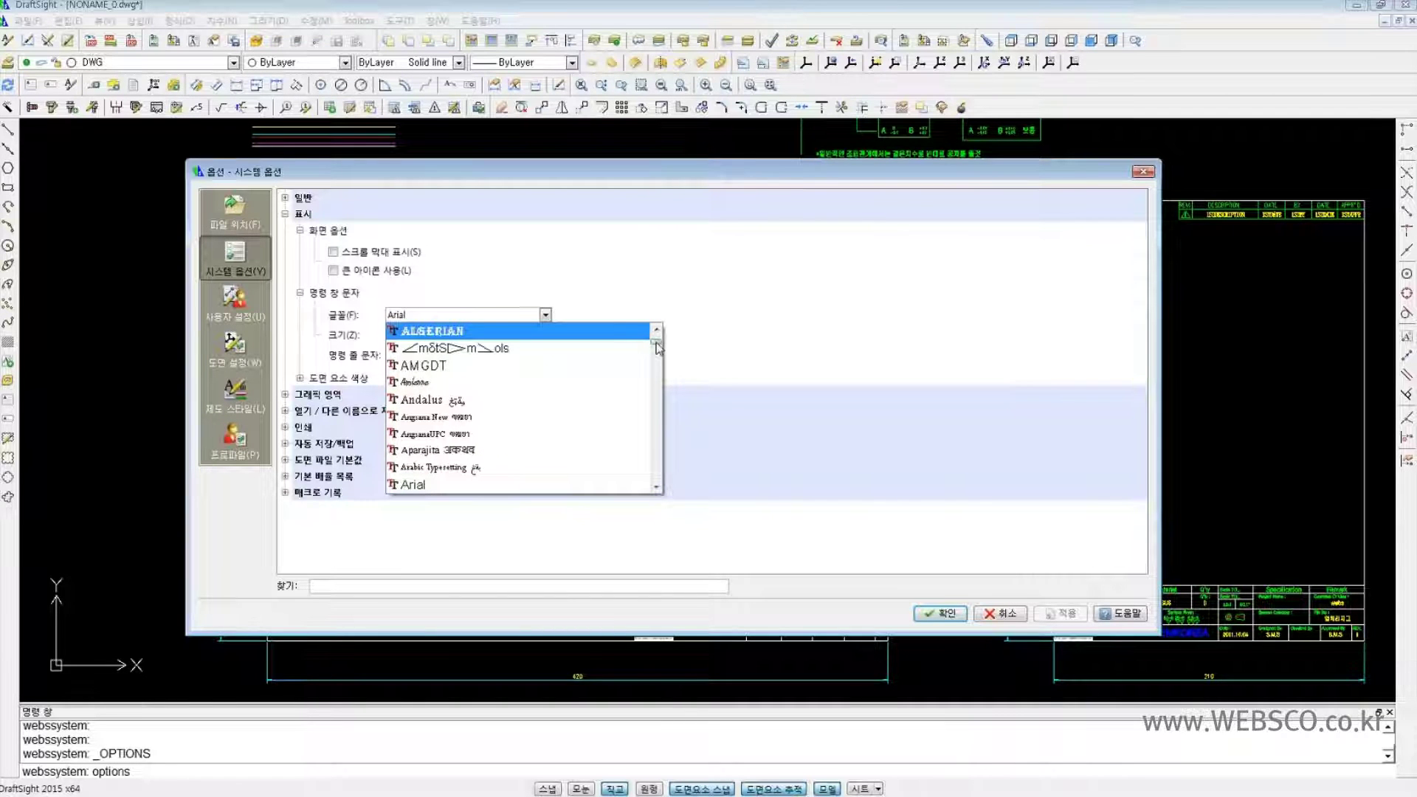
drag(659, 348, 658, 335)
click(711, 280)
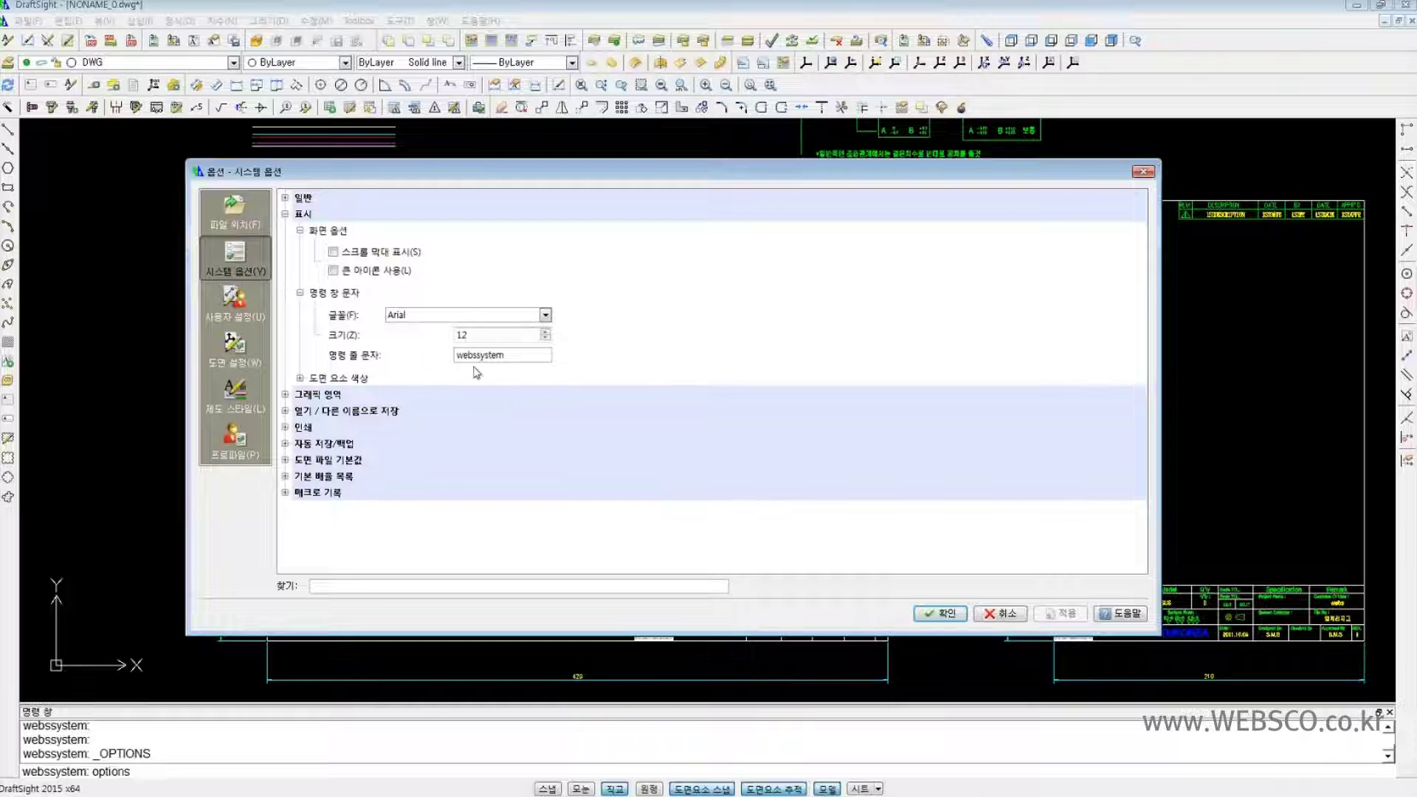
- Examine the colours assigned to several items under the element colours (도면 요소 색상), such as the Y cursor and sheet crosshairs
click(300, 378)
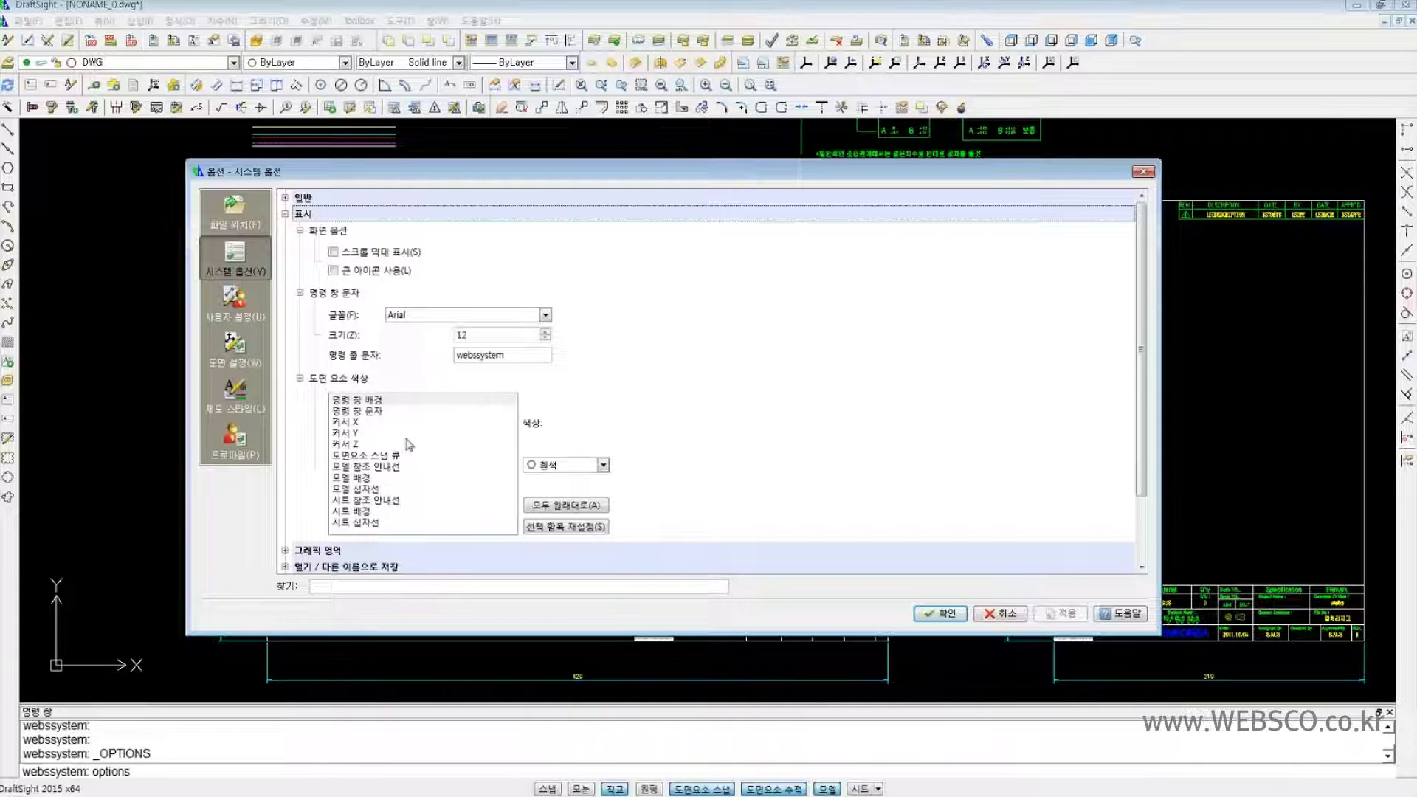
click(382, 411)
click(373, 434)
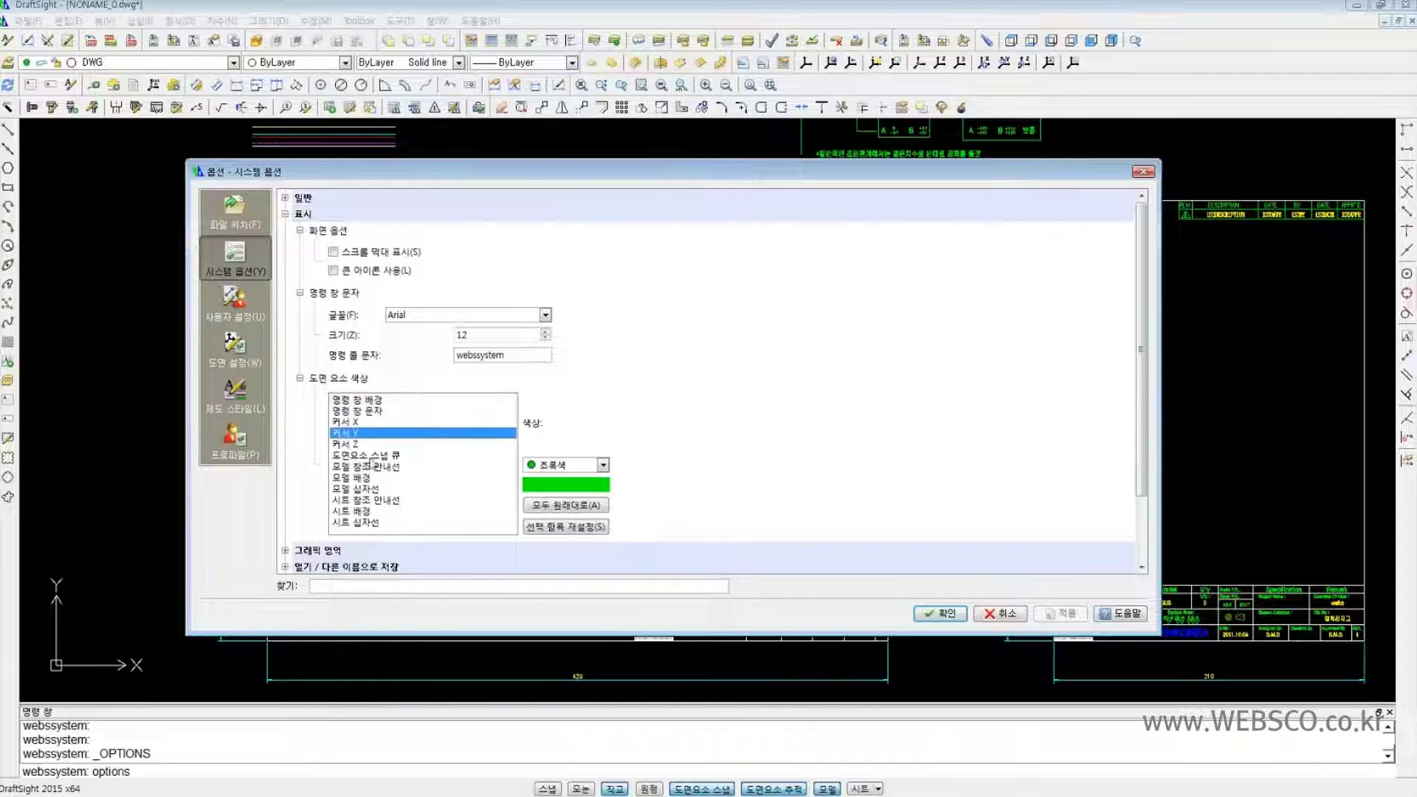
click(373, 467)
click(377, 501)
click(378, 523)
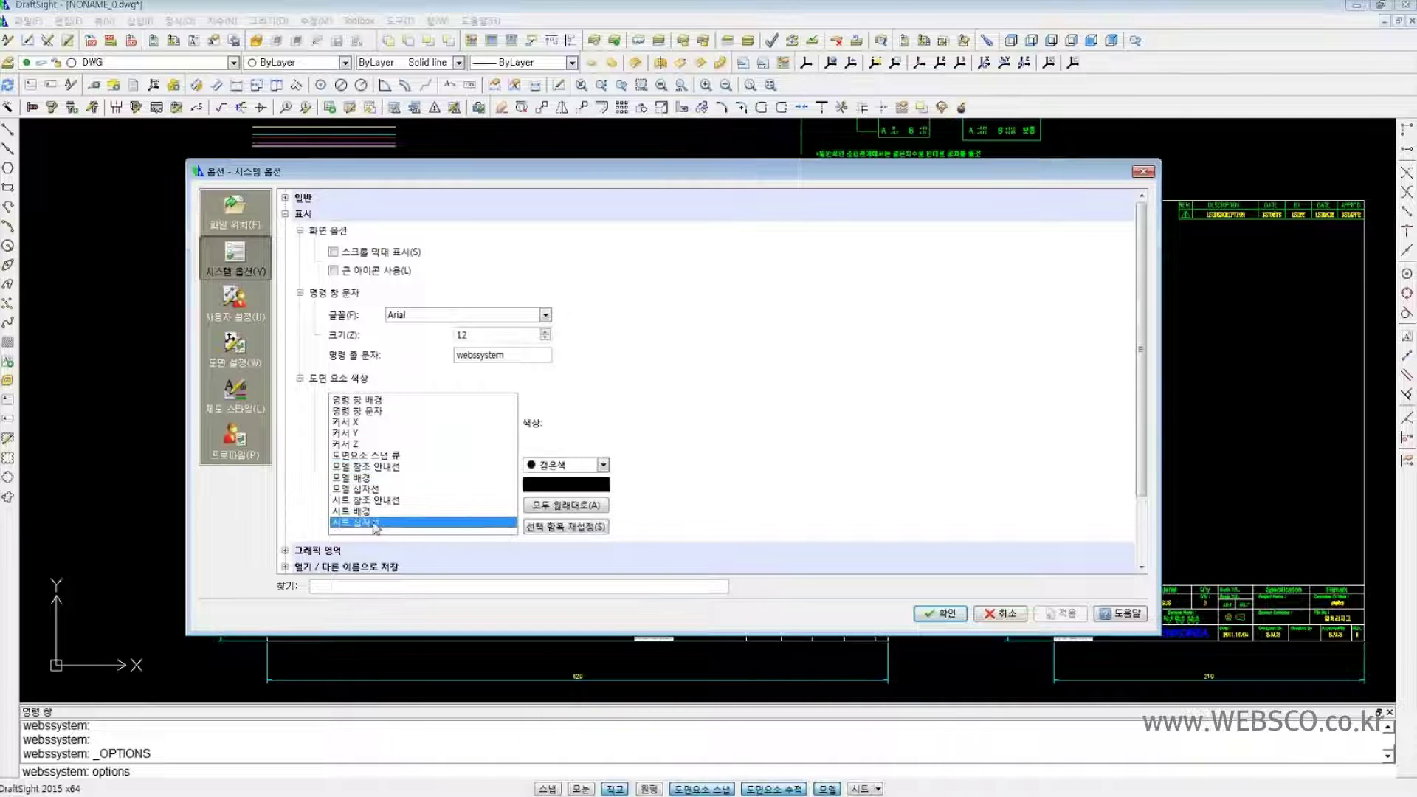
click(299, 378)
- Examine the graphics area (그래픽 영역) settings, shift the dialog slightly, and dismiss it to check the crosshair cursor in the drawing
click(287, 395)
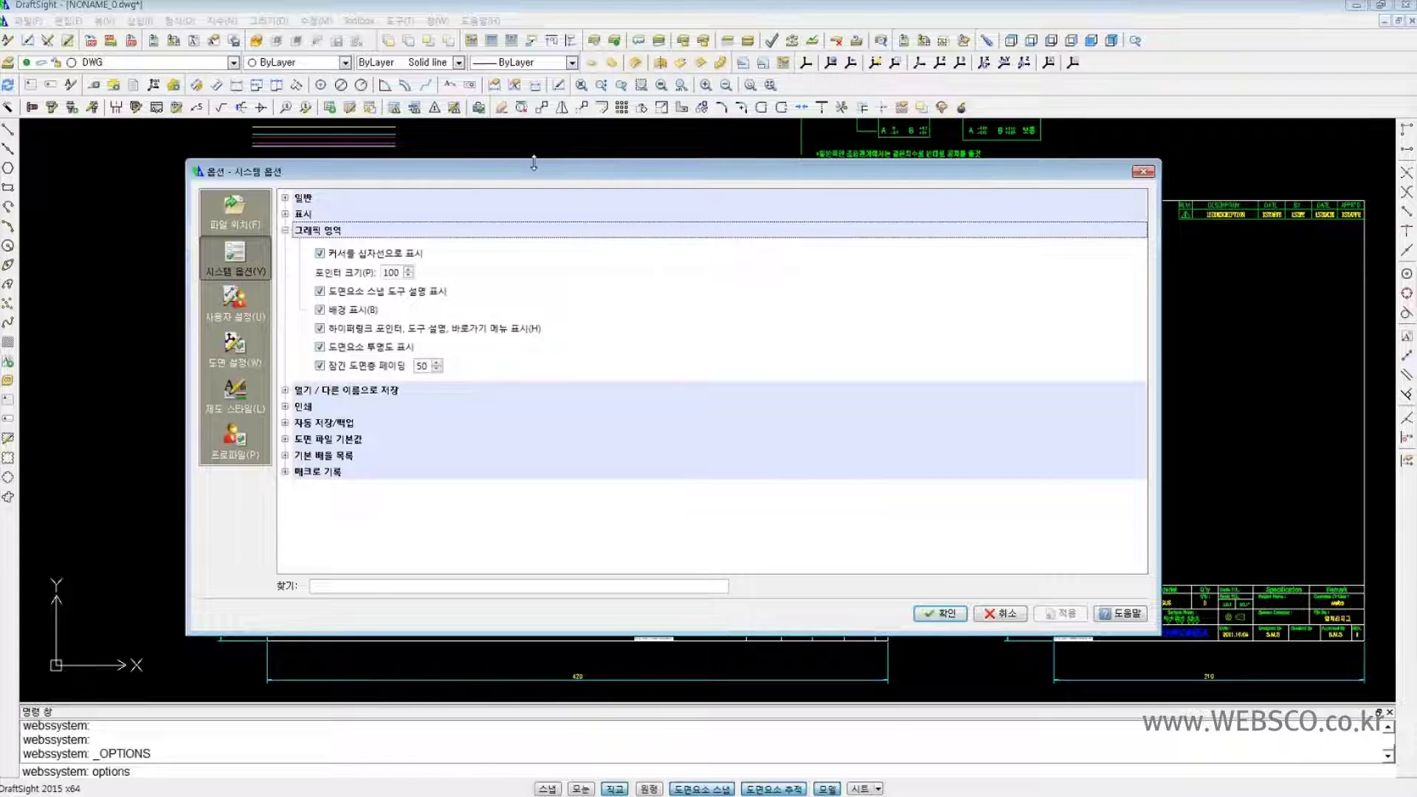
drag(538, 174, 507, 198)
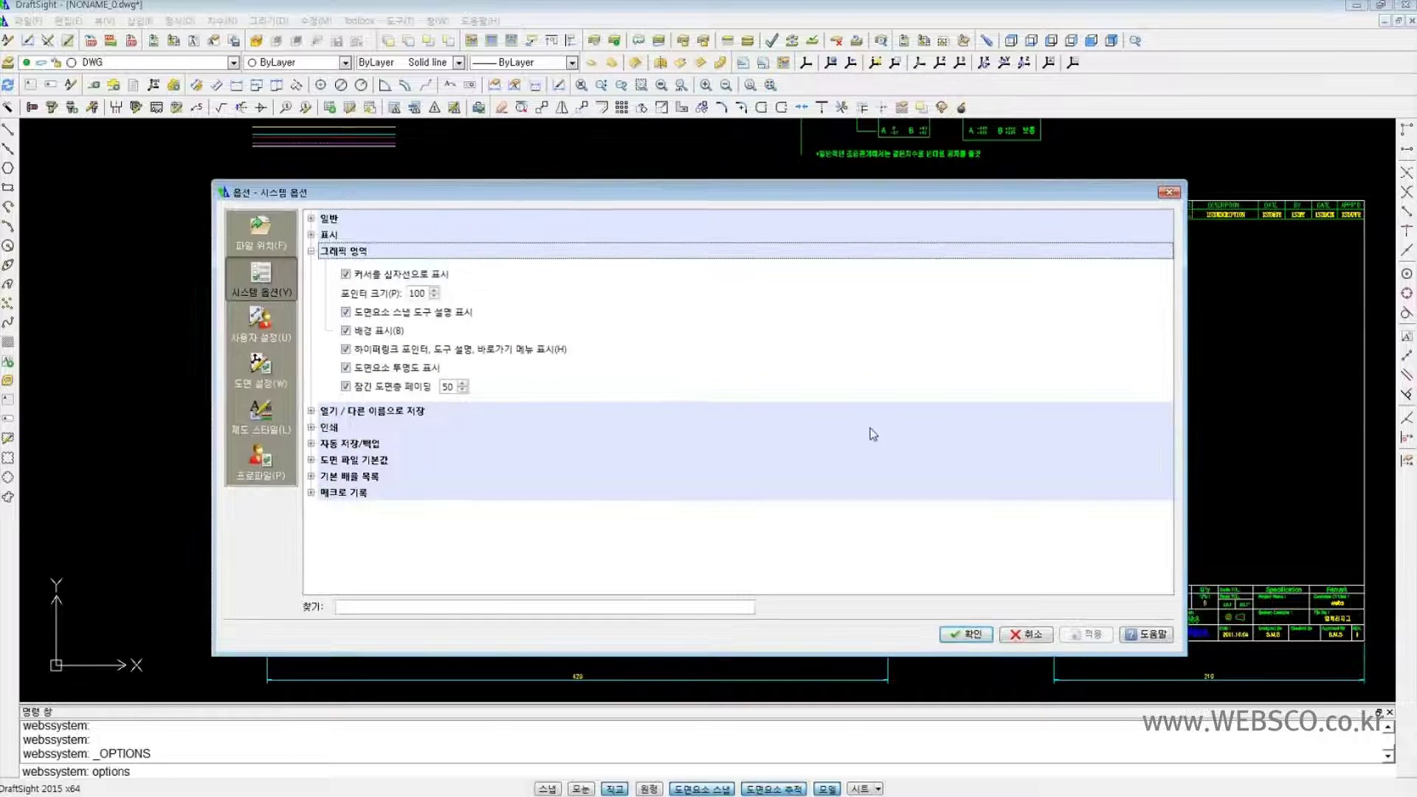
click(1028, 636)
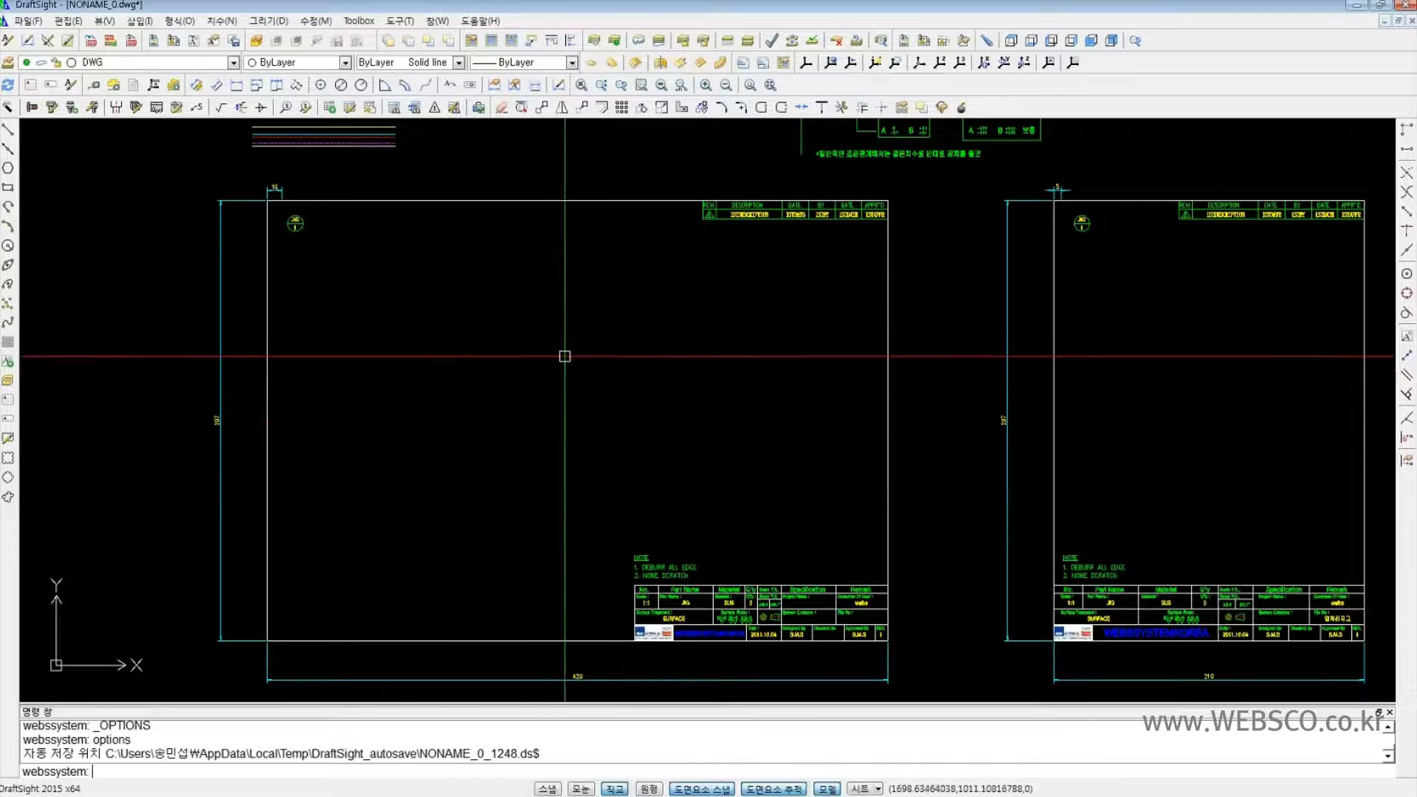
- Reopen the Options dialog and examine the graphics area (그래픽 영역) settings, including the pointer size (포인터 크기)
text(op)
key(Return)
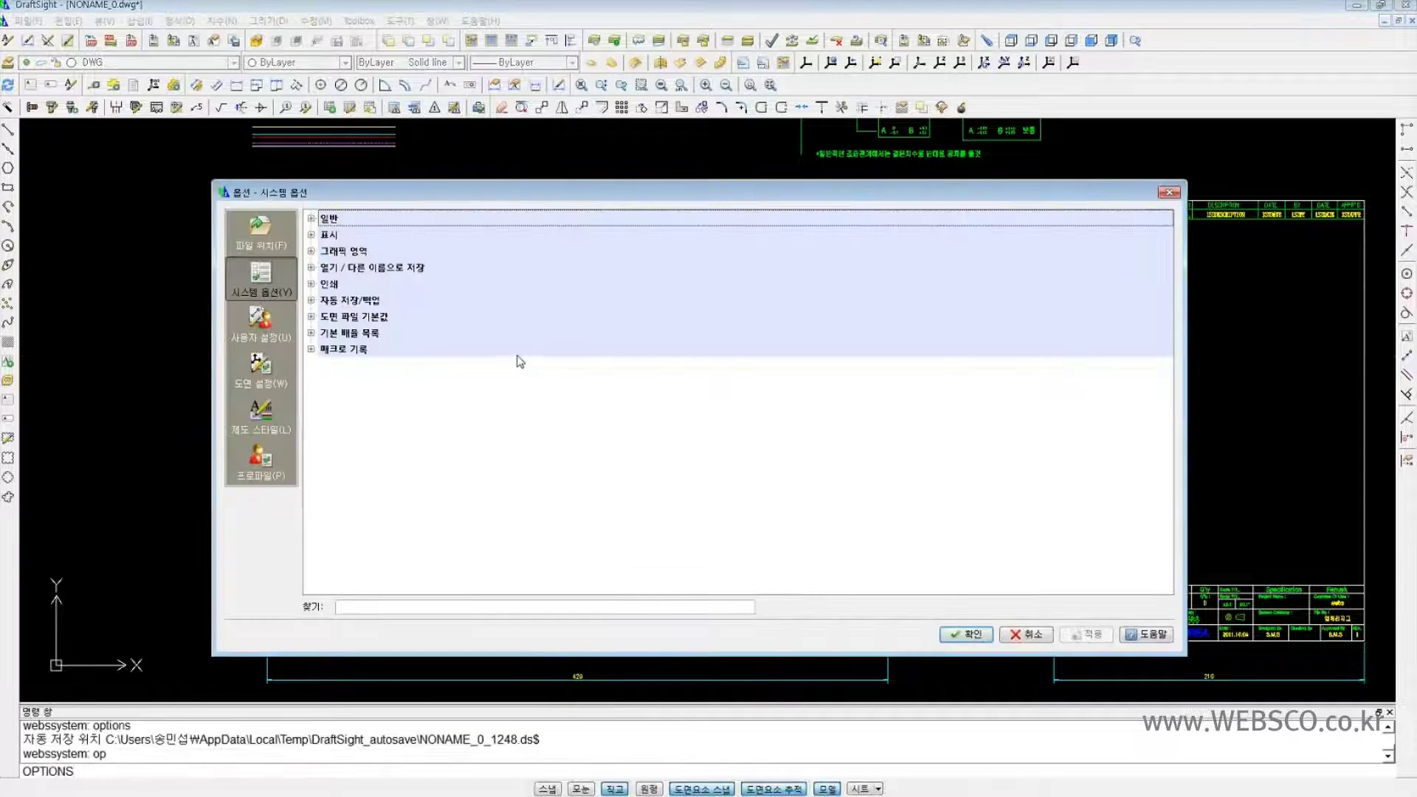
click(313, 251)
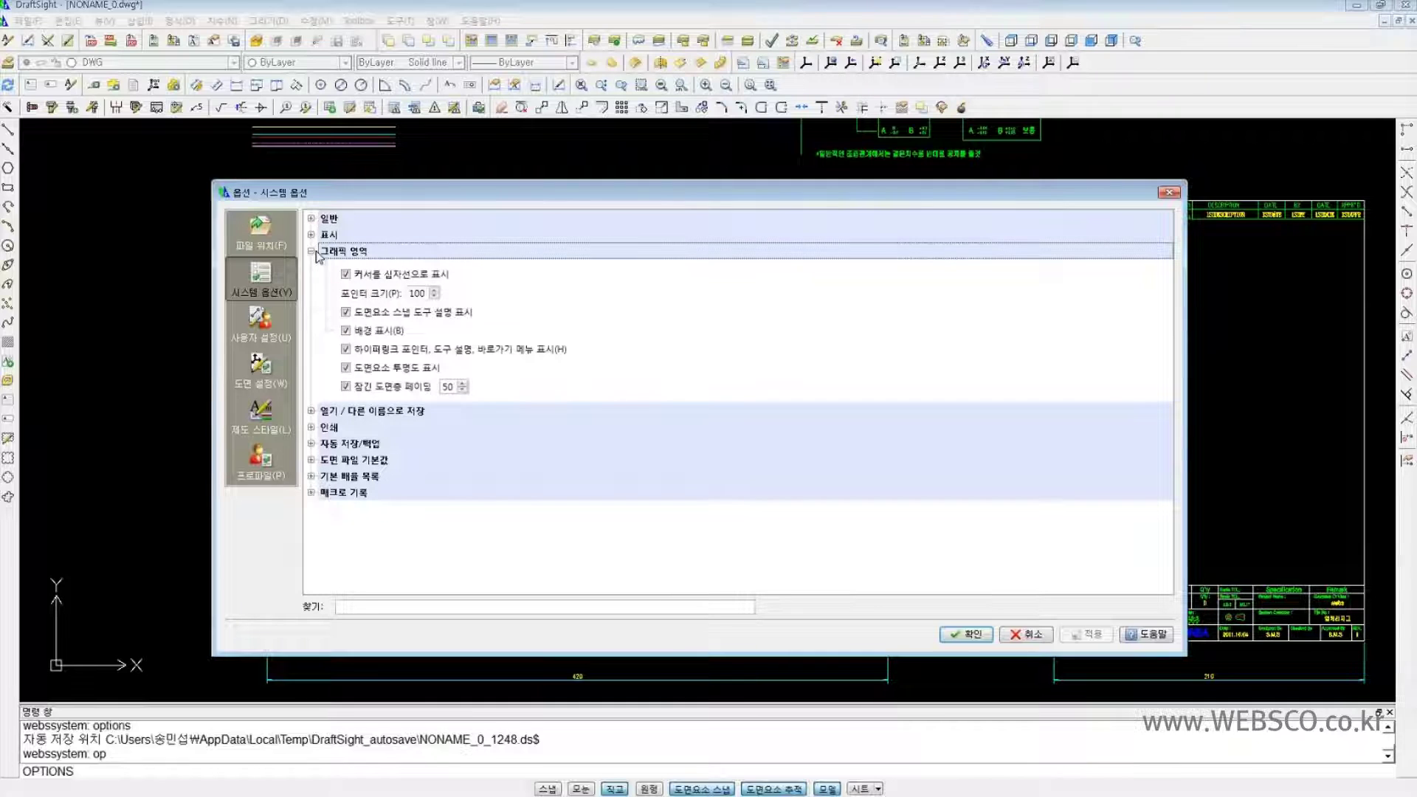
click(427, 294)
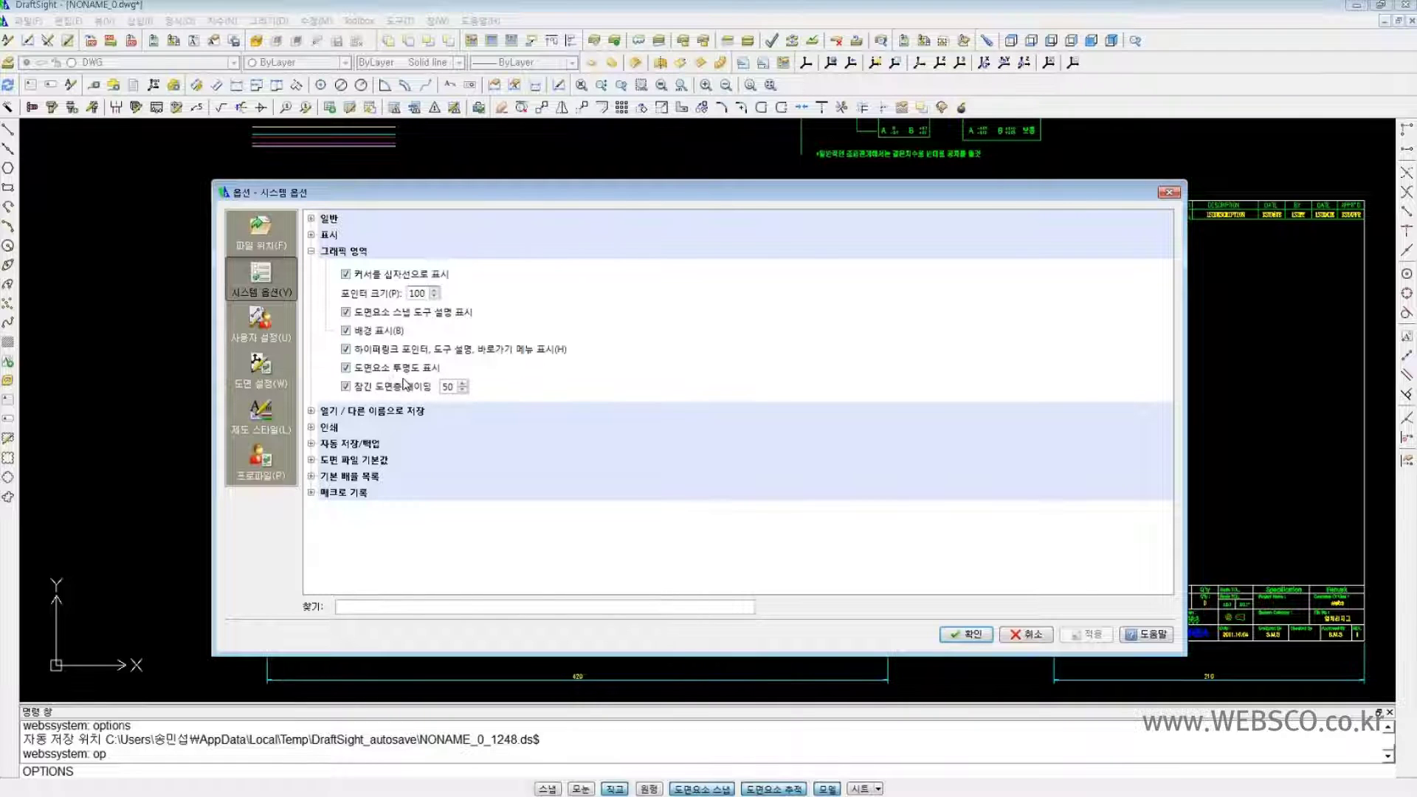
click(23, 379)
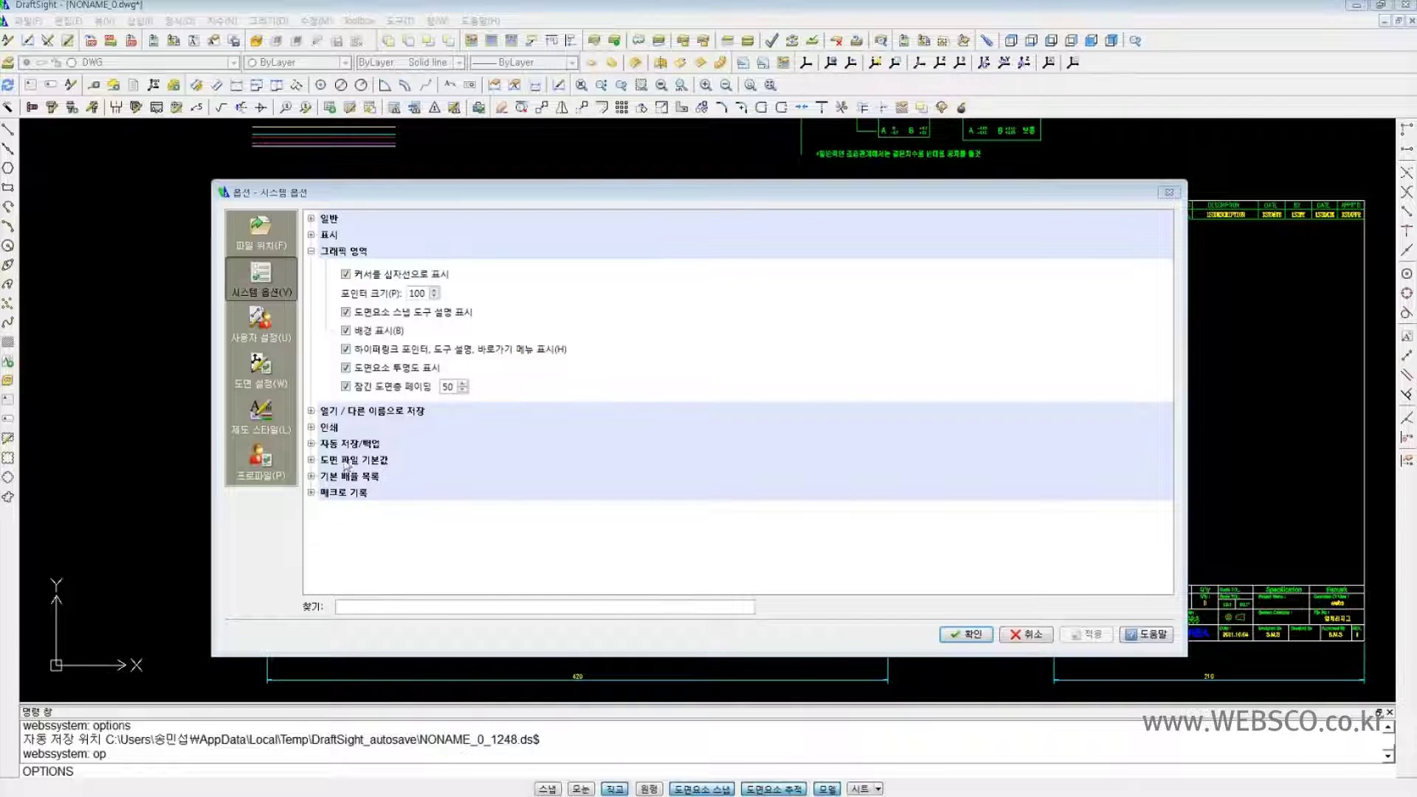
click(402, 556)
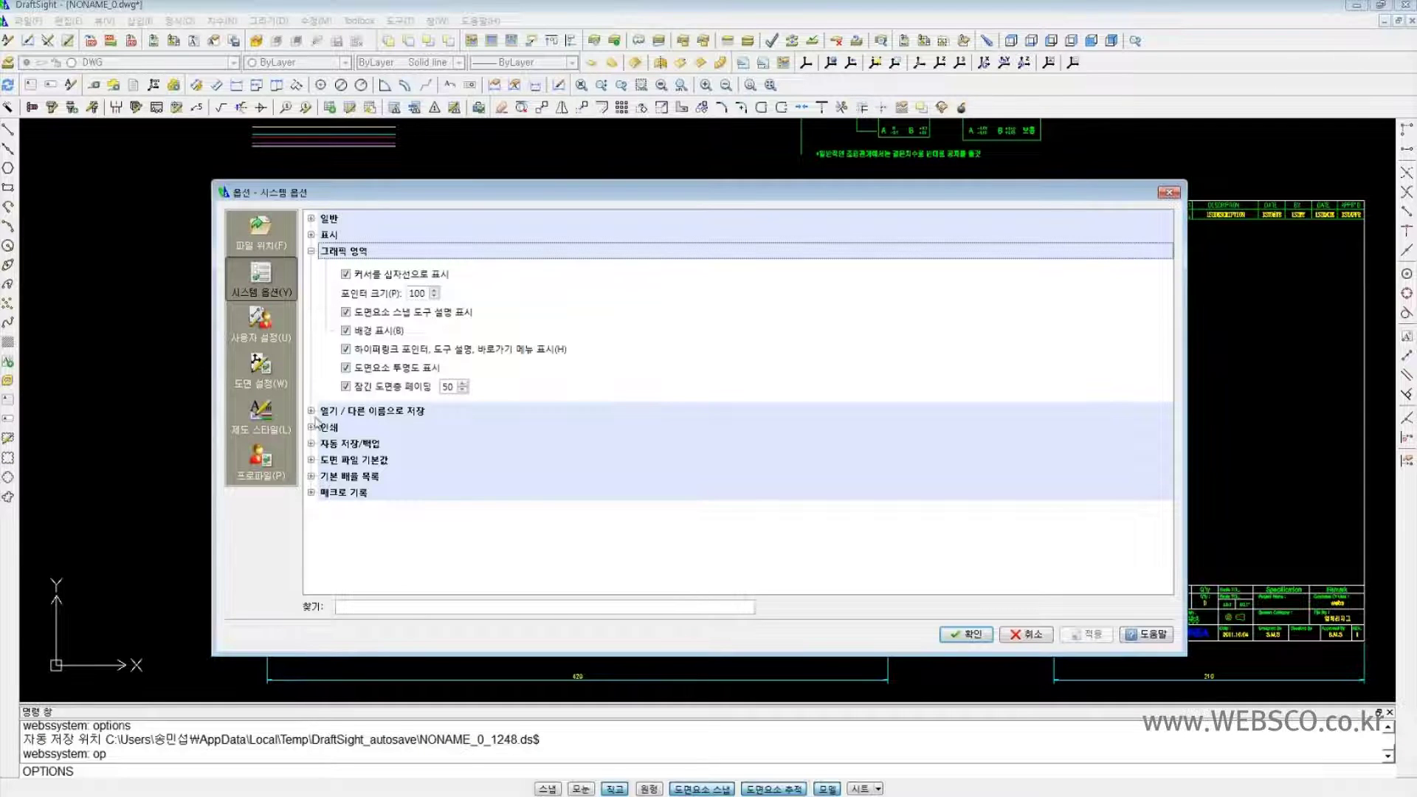
- Examine the open/save-as (열기 / 다른 이름으로 저장) settings: default open and save formats, SmartNew file name and encoding options
click(311, 411)
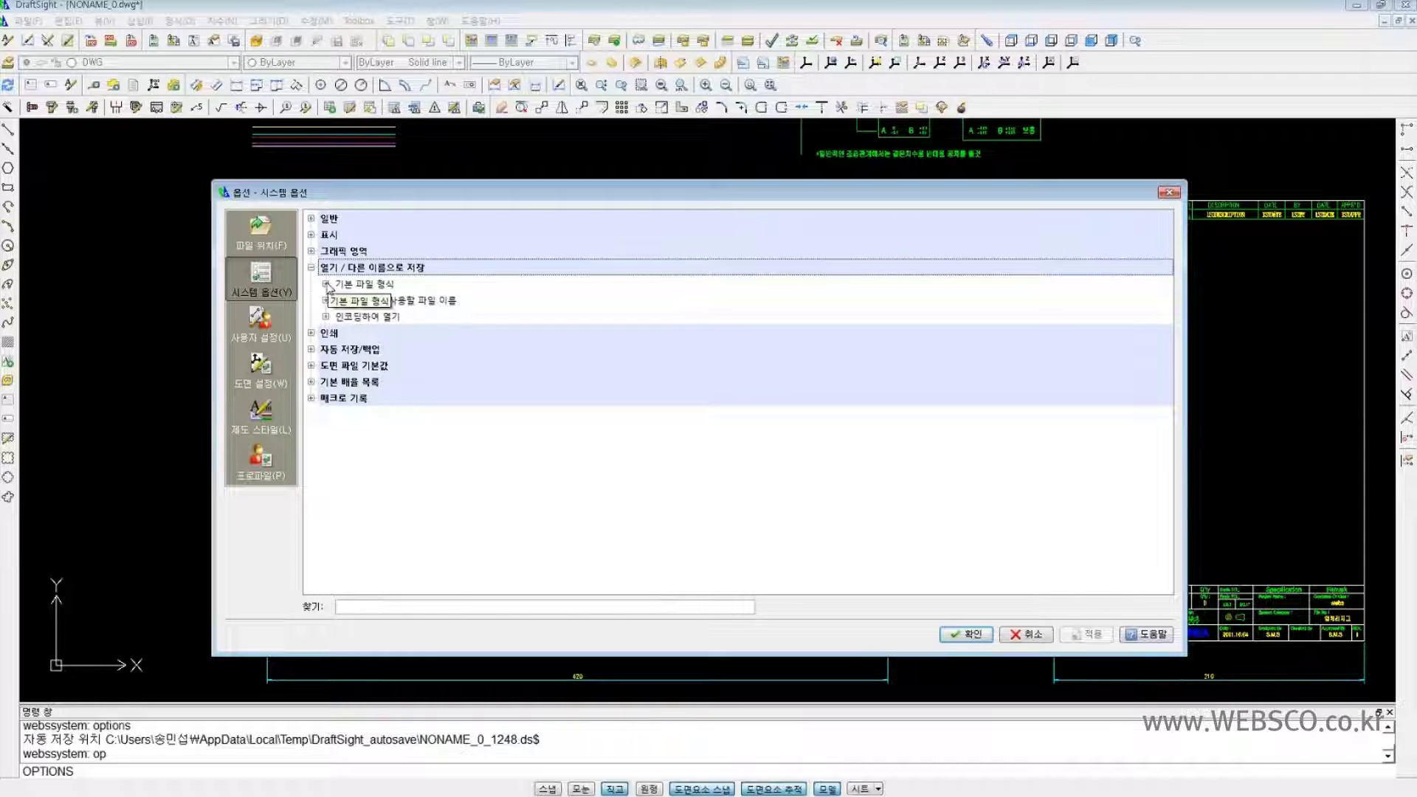
click(325, 284)
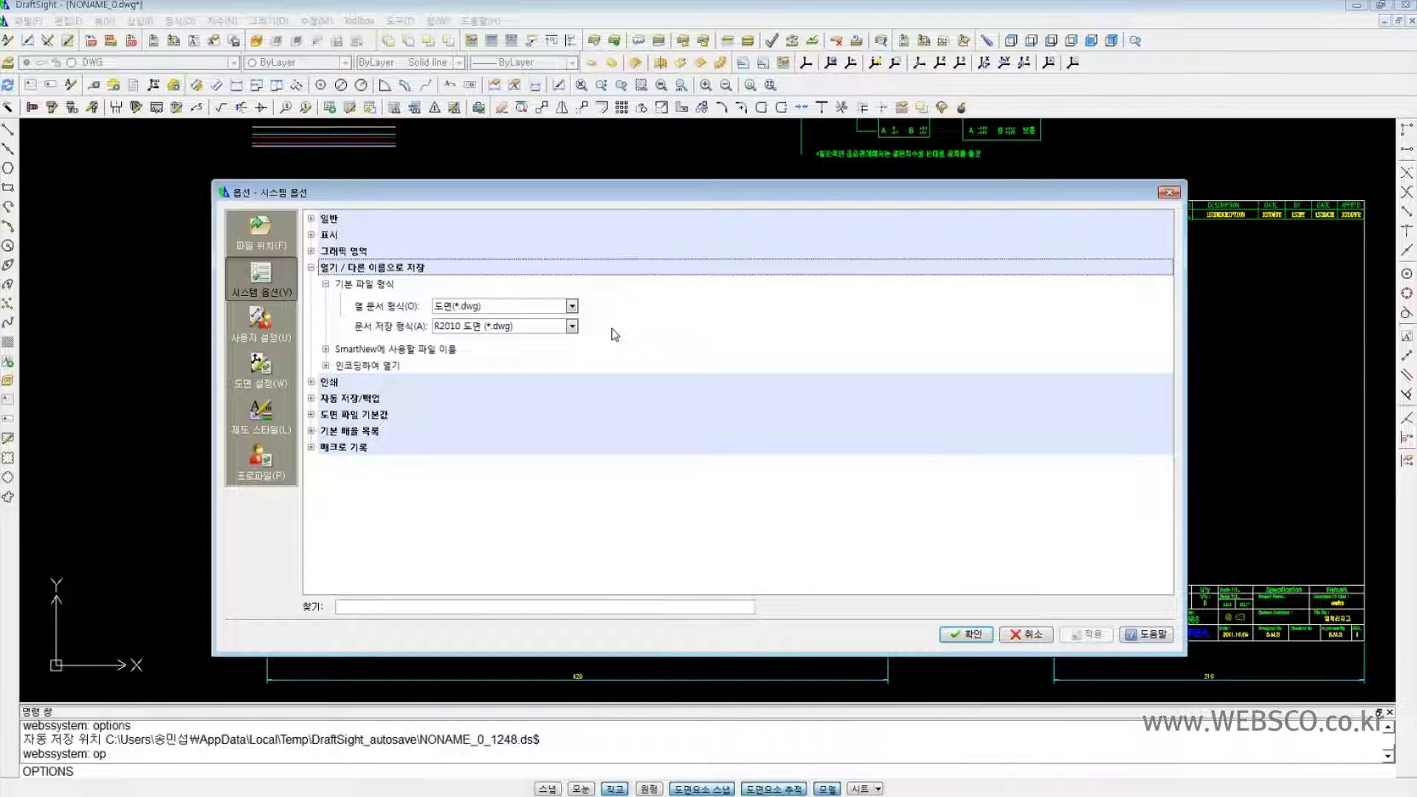
click(572, 306)
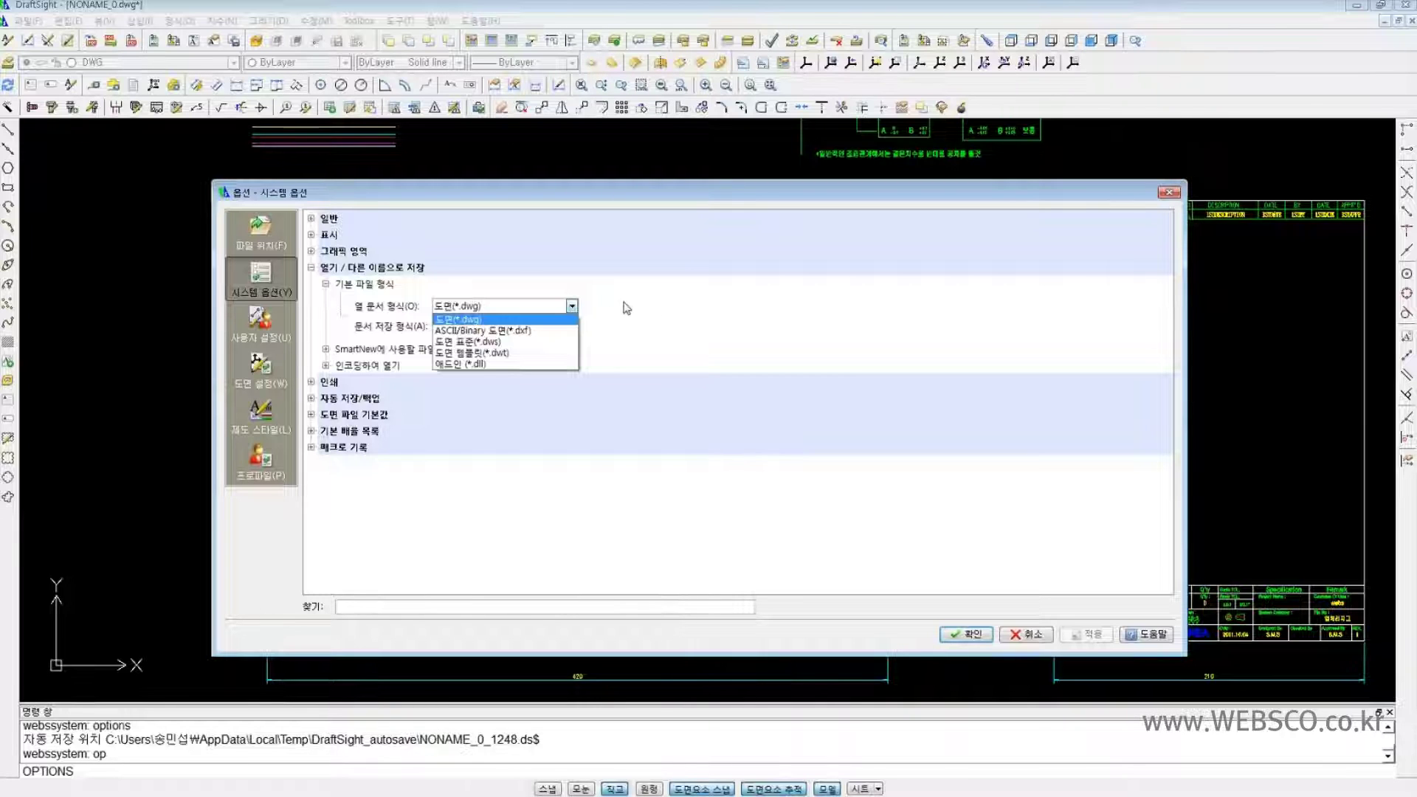
click(673, 315)
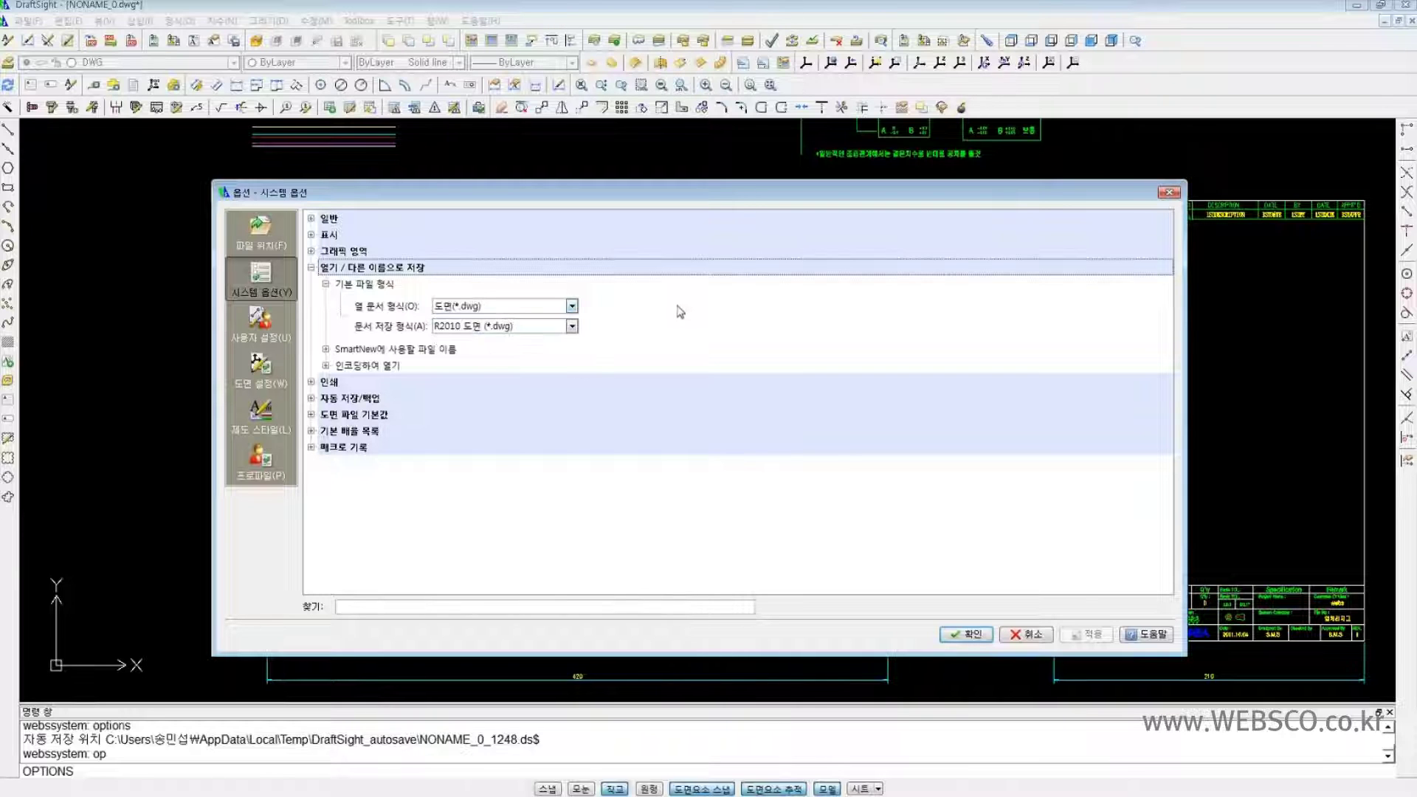
click(571, 326)
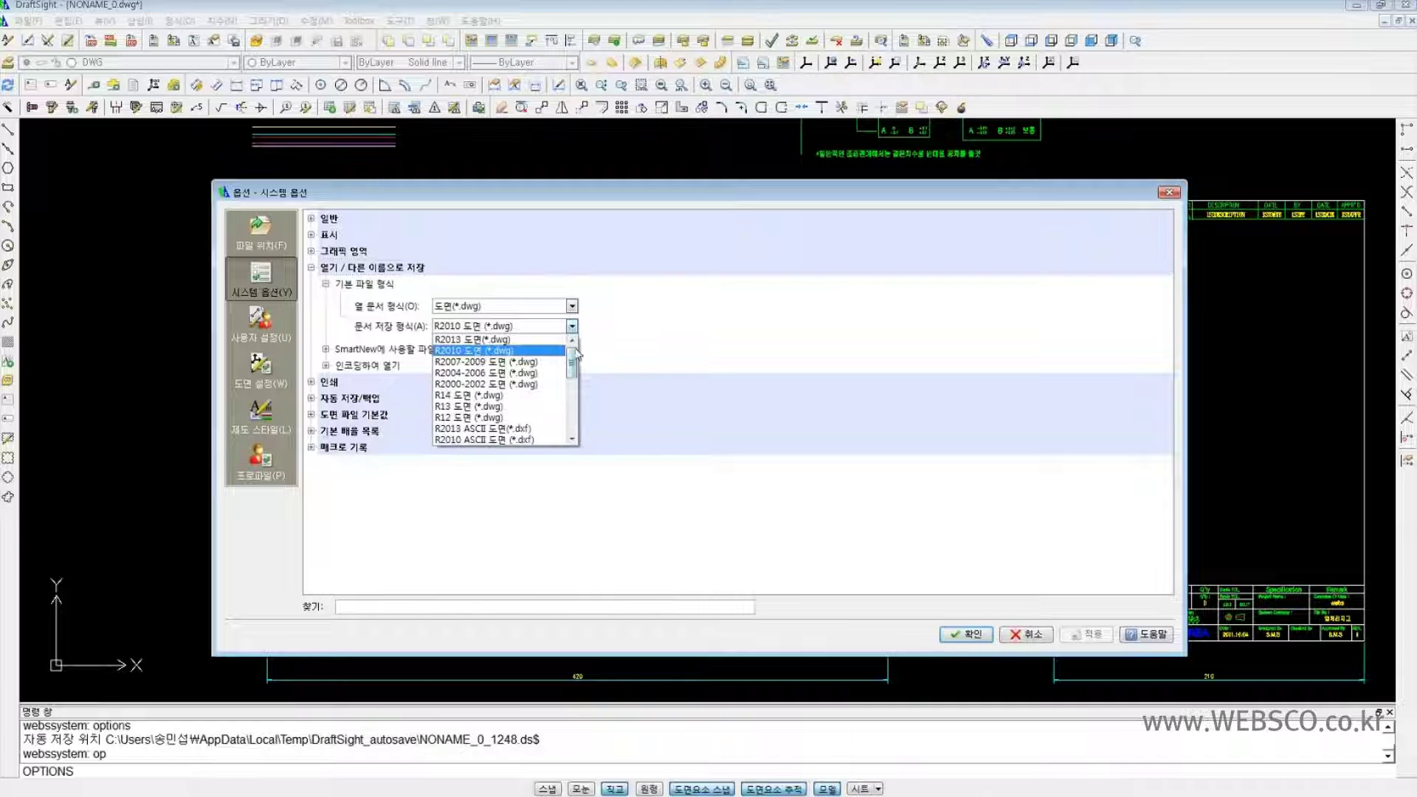
mouse_move(575, 362)
mouse_down()
mouse_move(574, 432)
mouse_move(575, 334)
mouse_up()
click(800, 309)
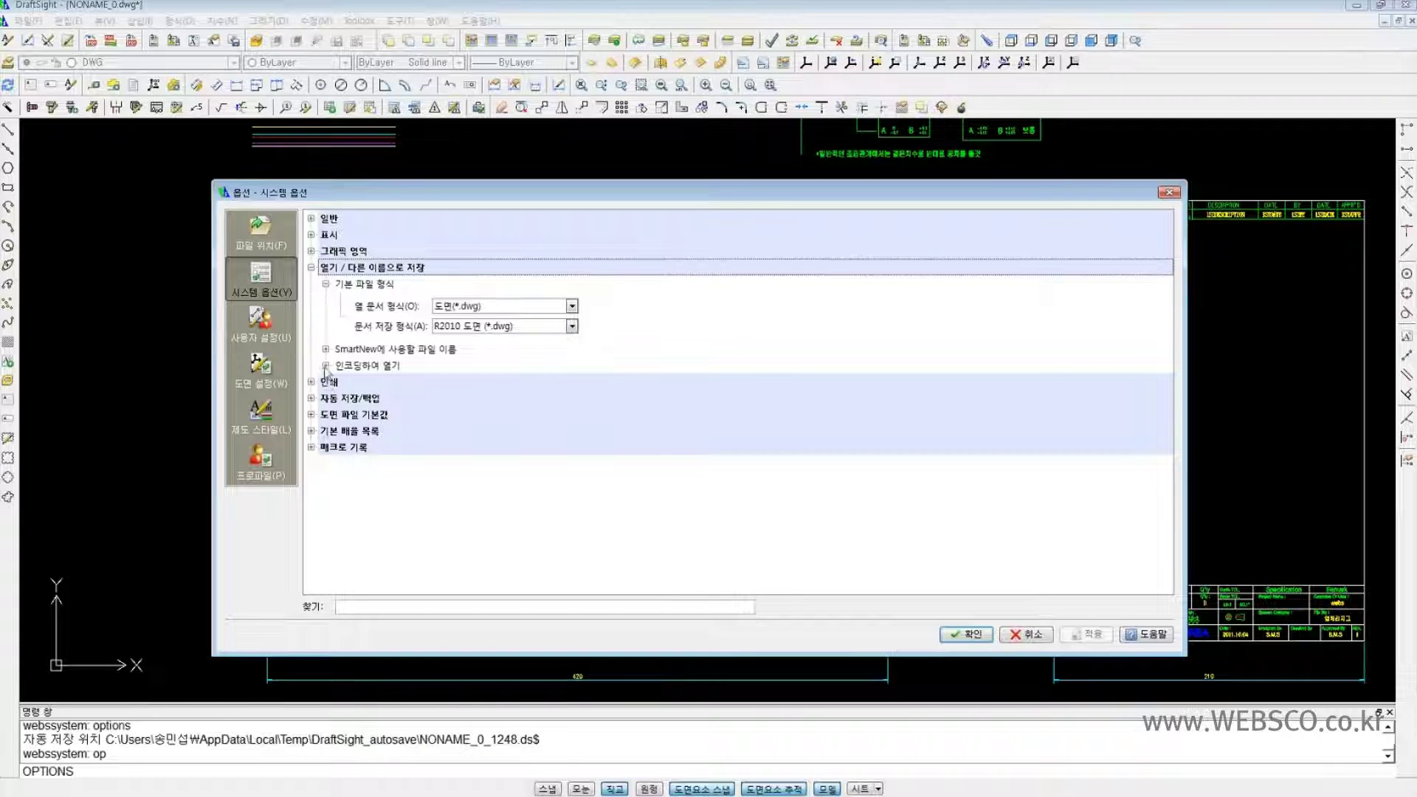
click(326, 366)
click(325, 349)
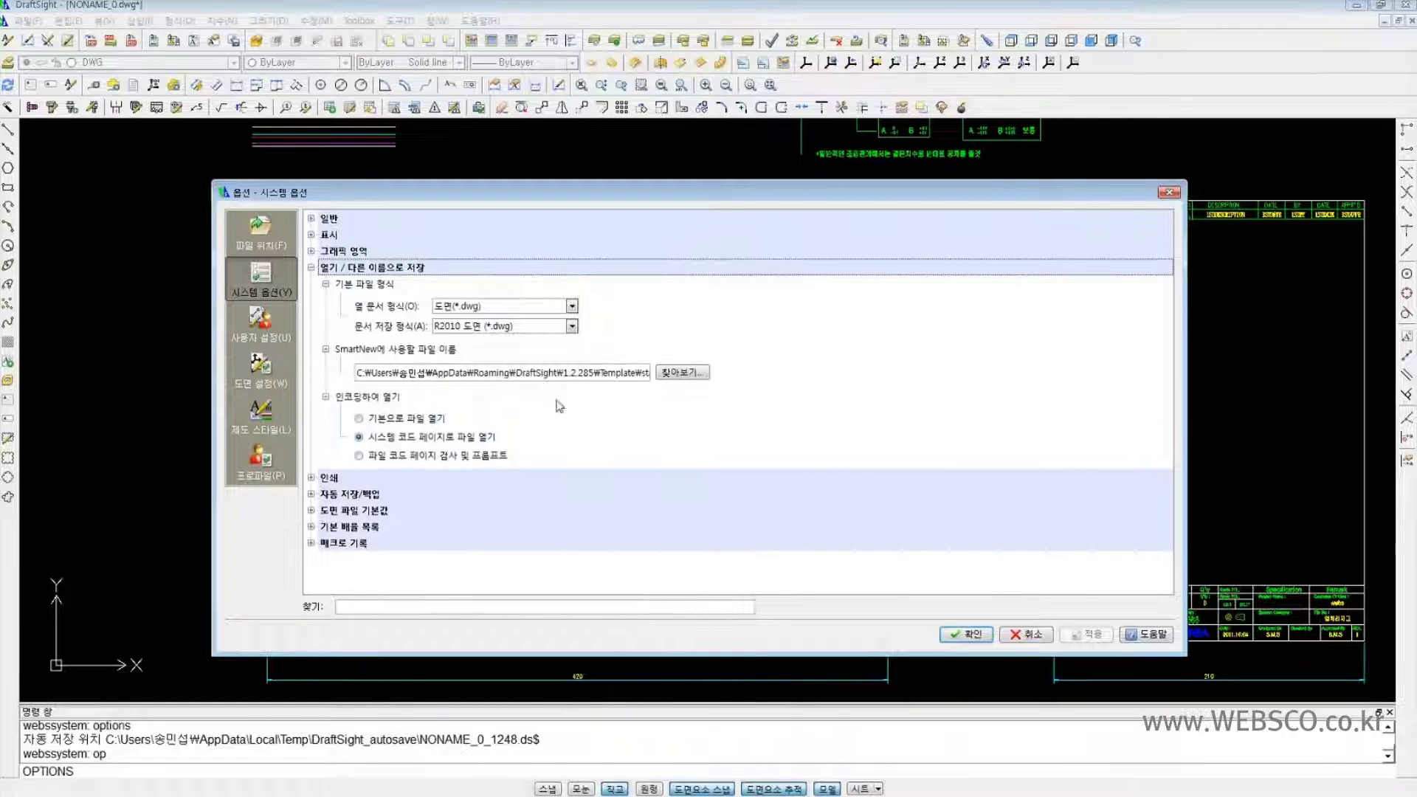
- Examine the print (인쇄) settings for the log file (로그 파일 인쇄) and the print style file location (인쇄 스타일 파일 위치)
click(313, 478)
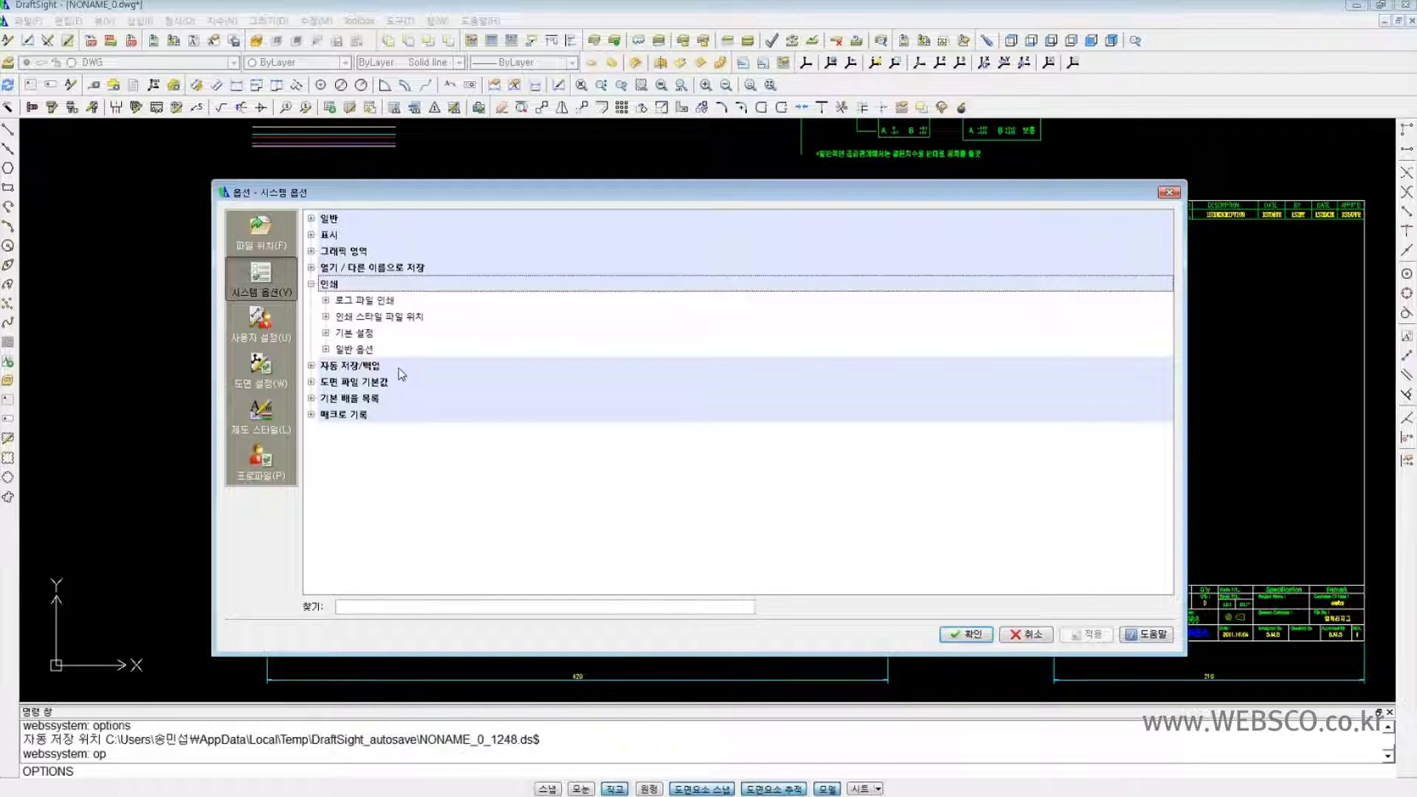
click(327, 301)
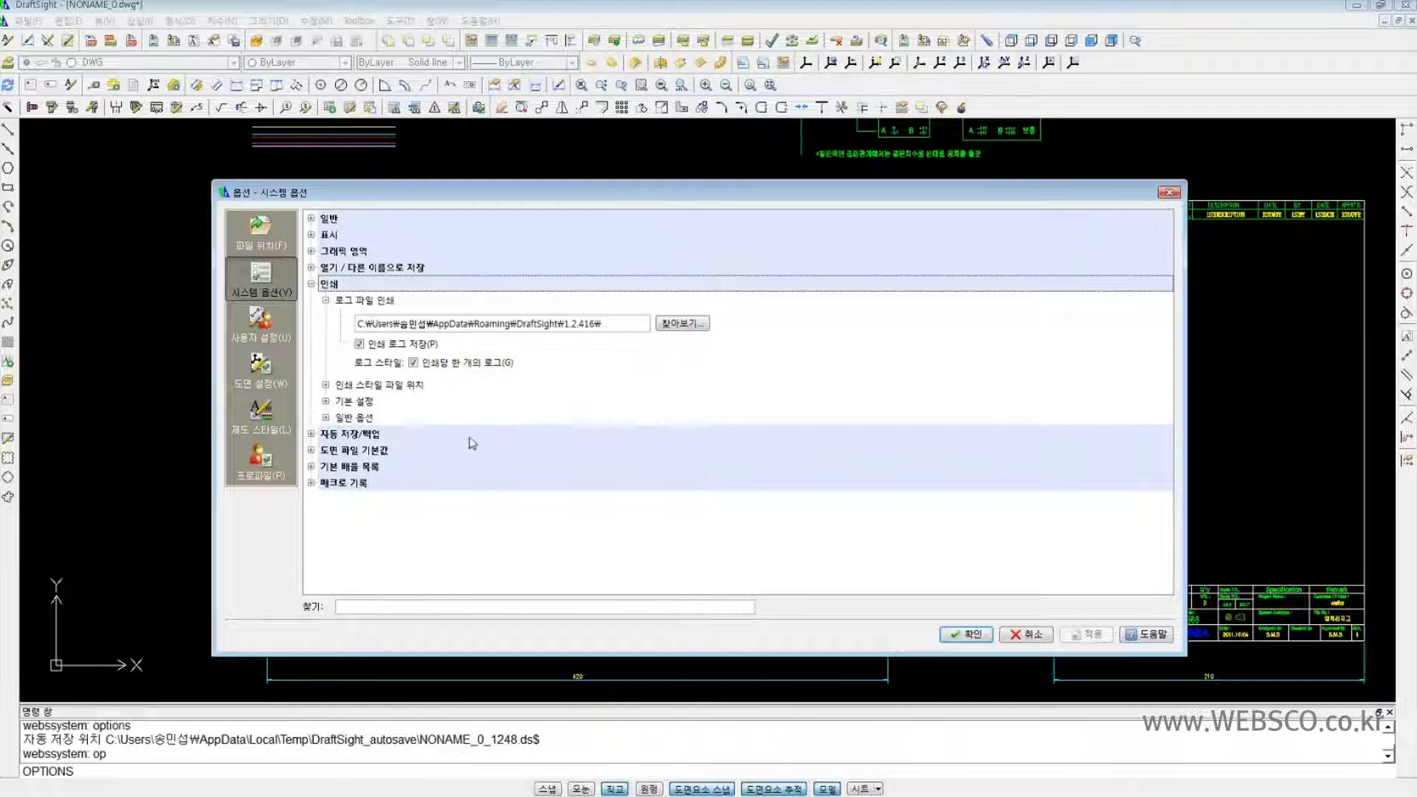
click(326, 385)
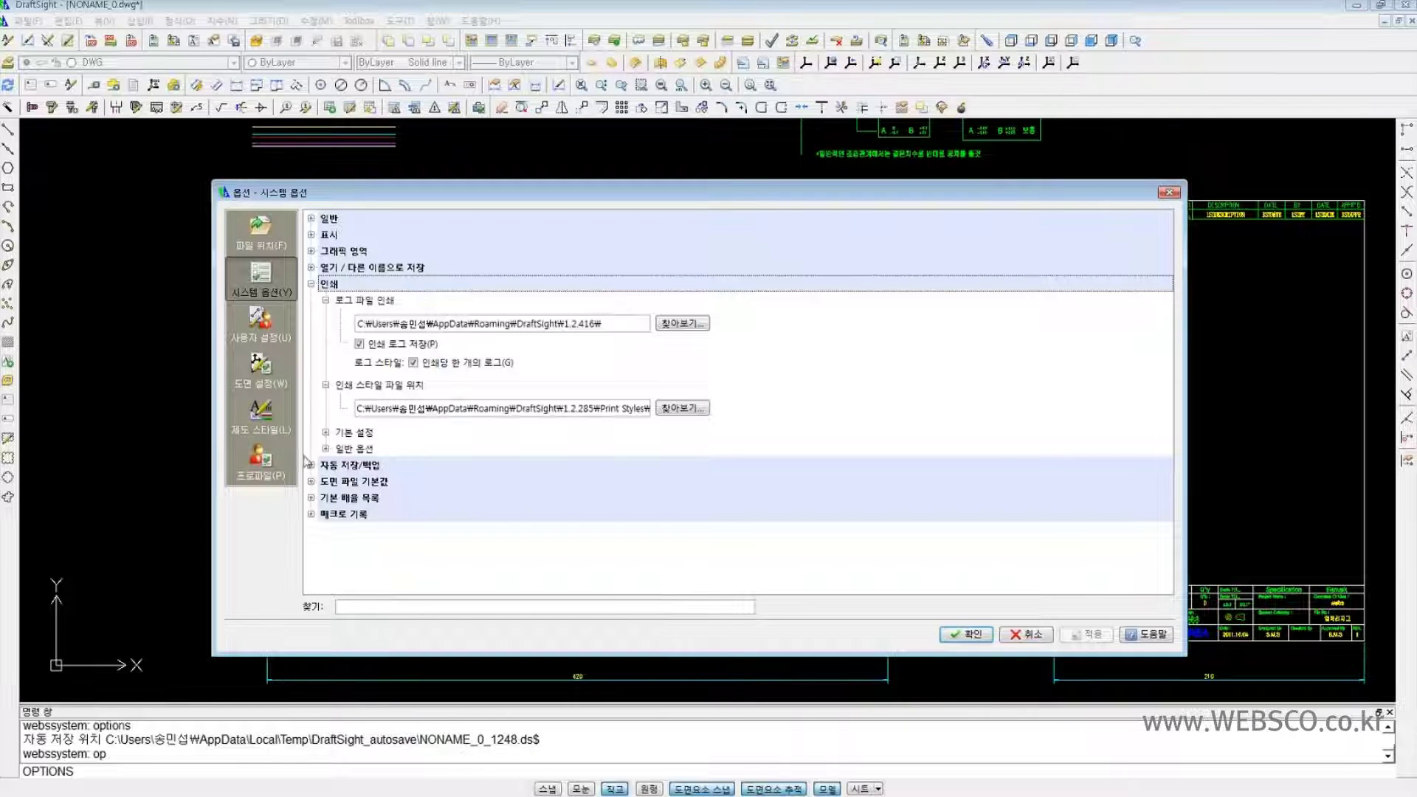
- Examine the default print settings (기본 설정), including the available types and print styles, and the general print options (일반 옵션)
click(326, 433)
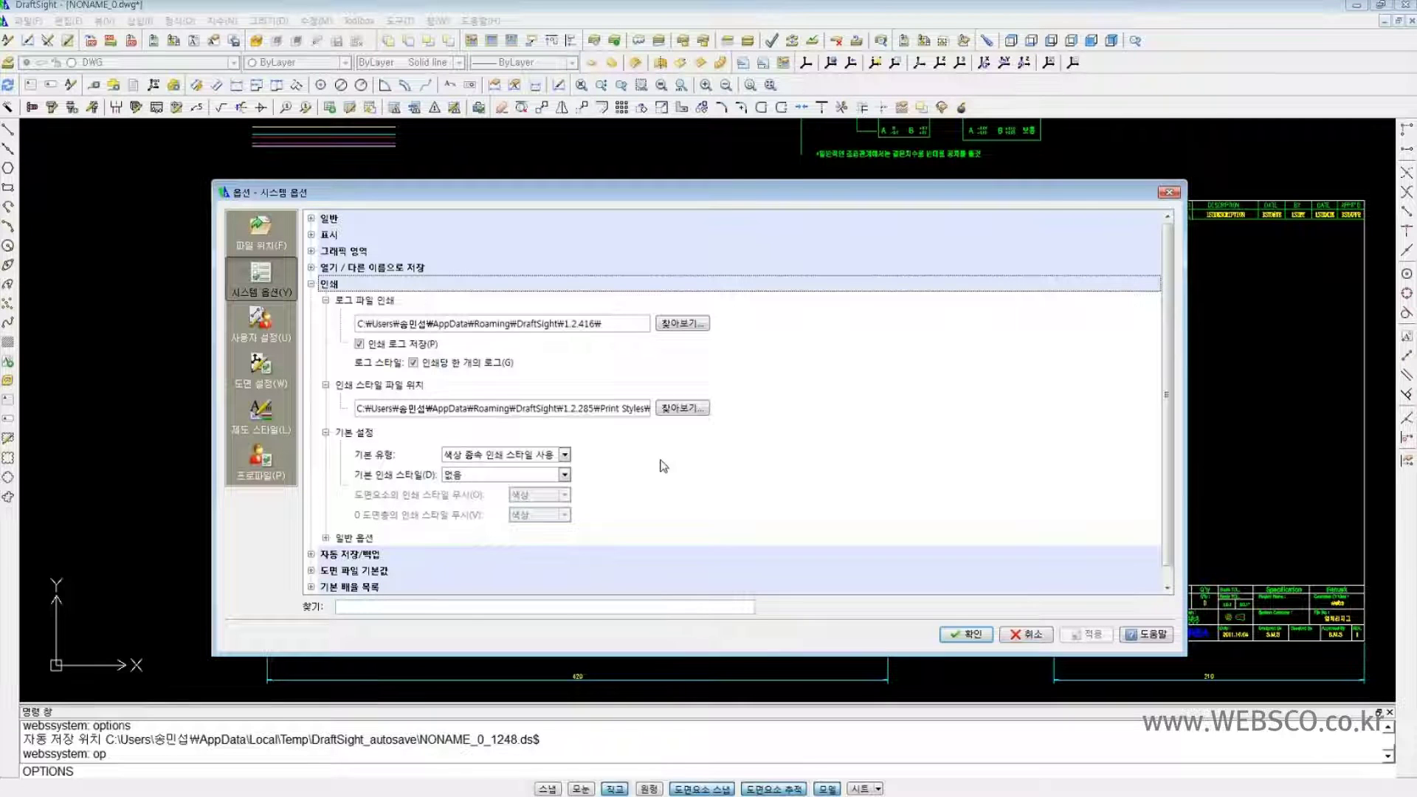
click(564, 455)
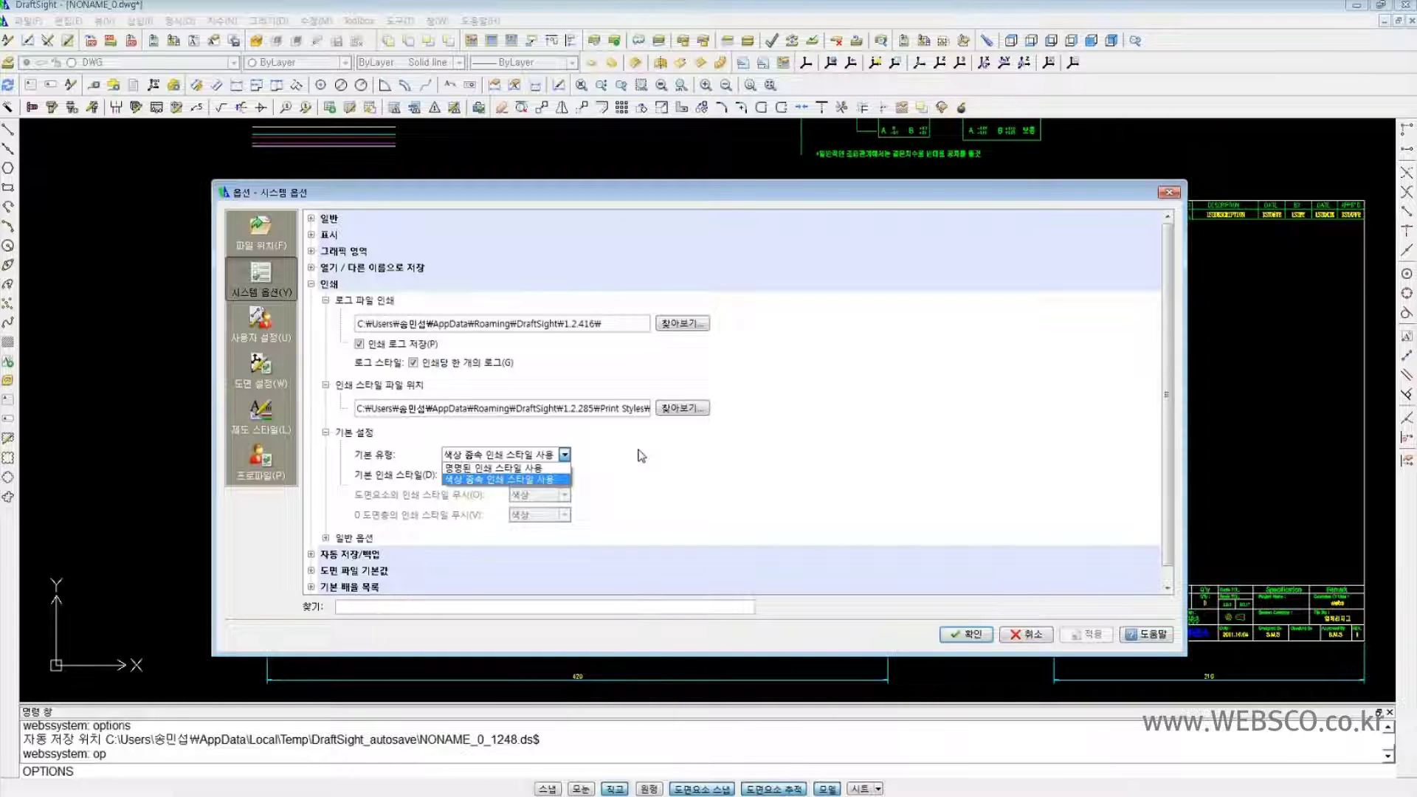
click(640, 455)
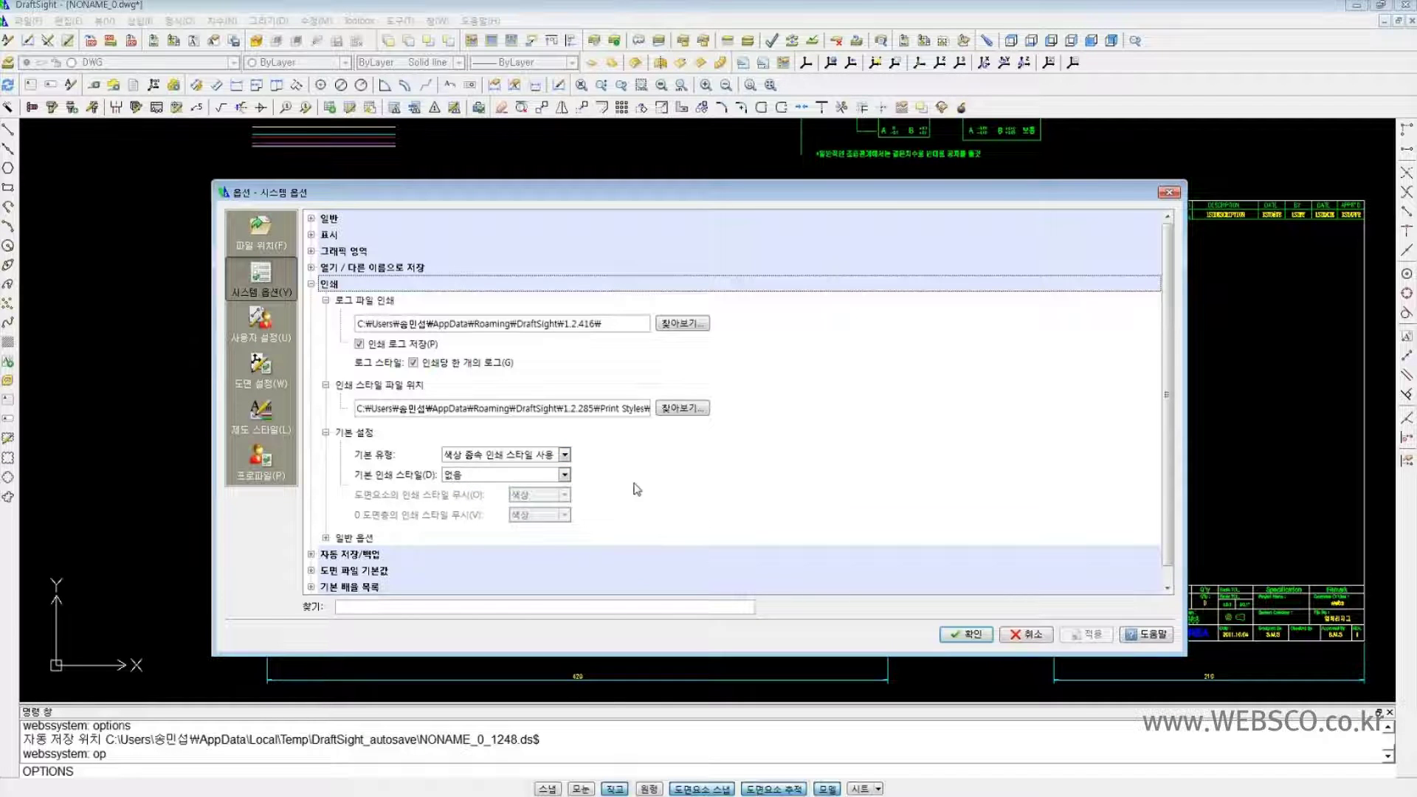
click(564, 455)
click(653, 453)
click(561, 475)
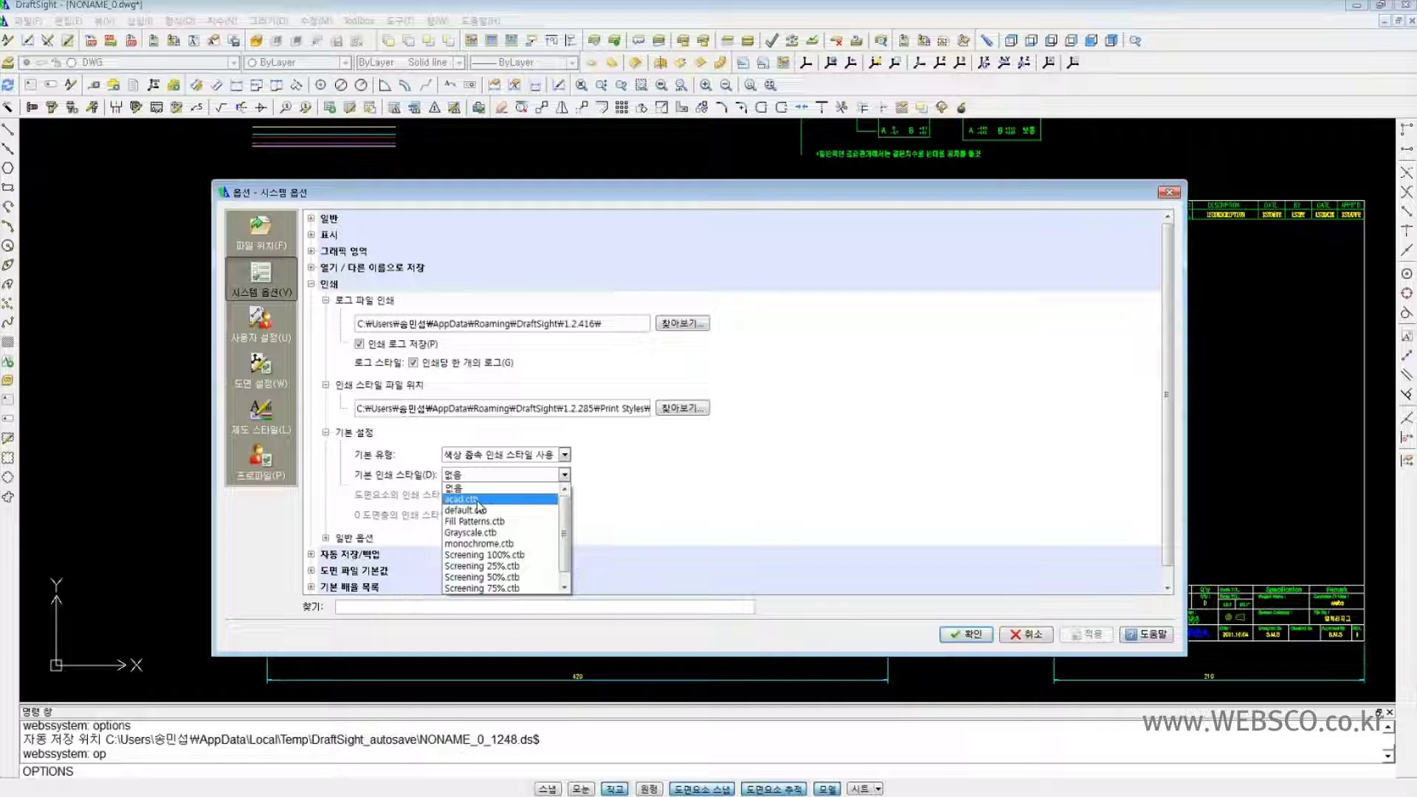
drag(565, 532, 568, 544)
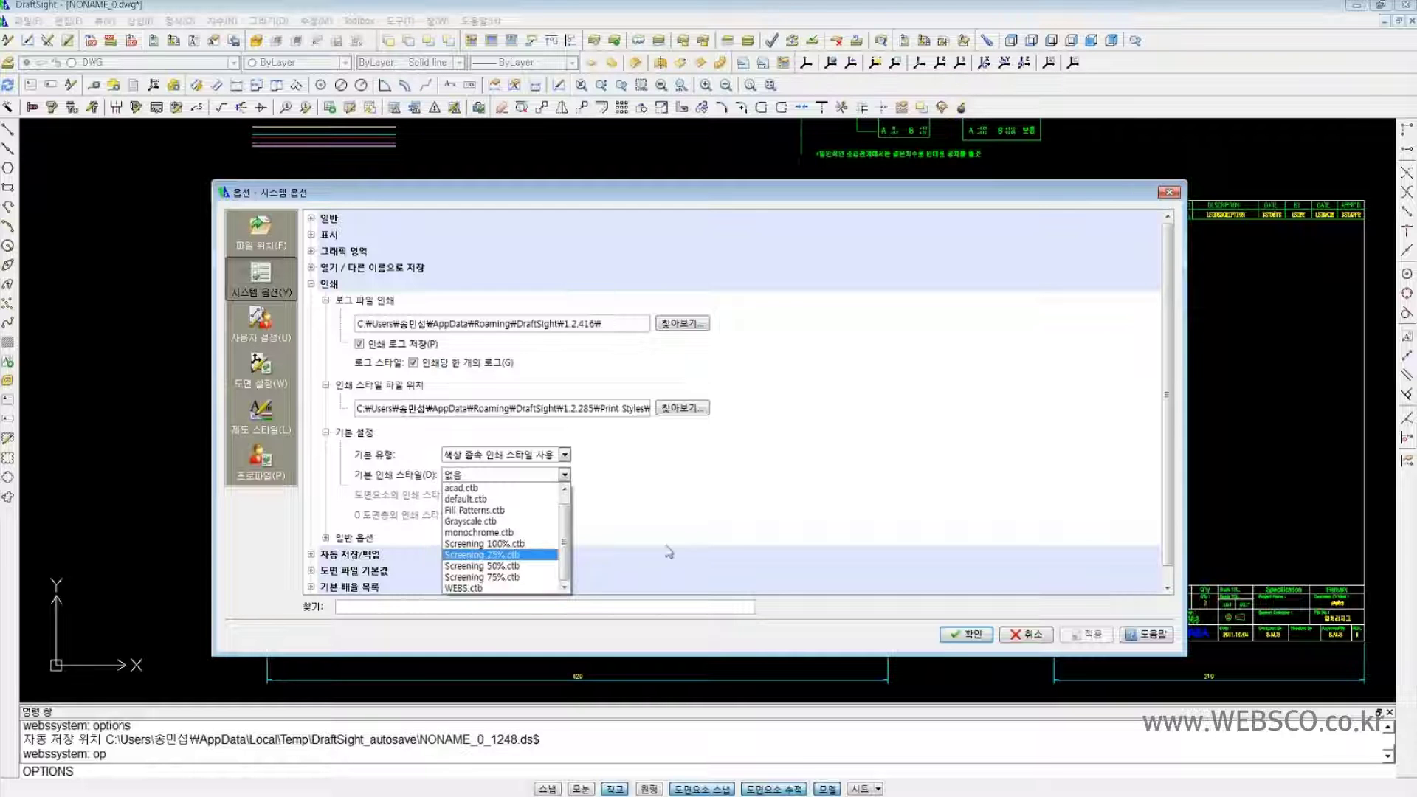
click(710, 535)
click(325, 538)
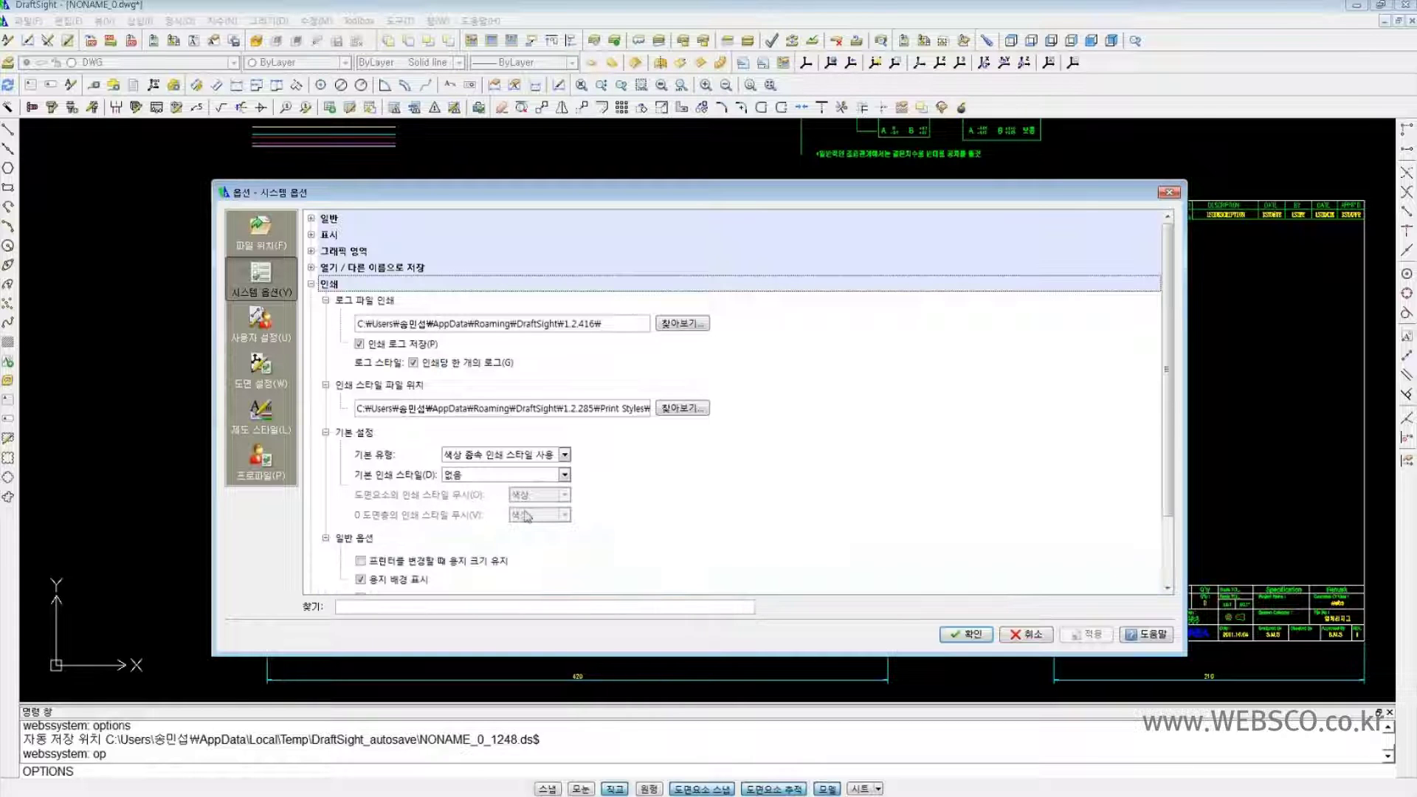
scroll(527, 516, down, 2)
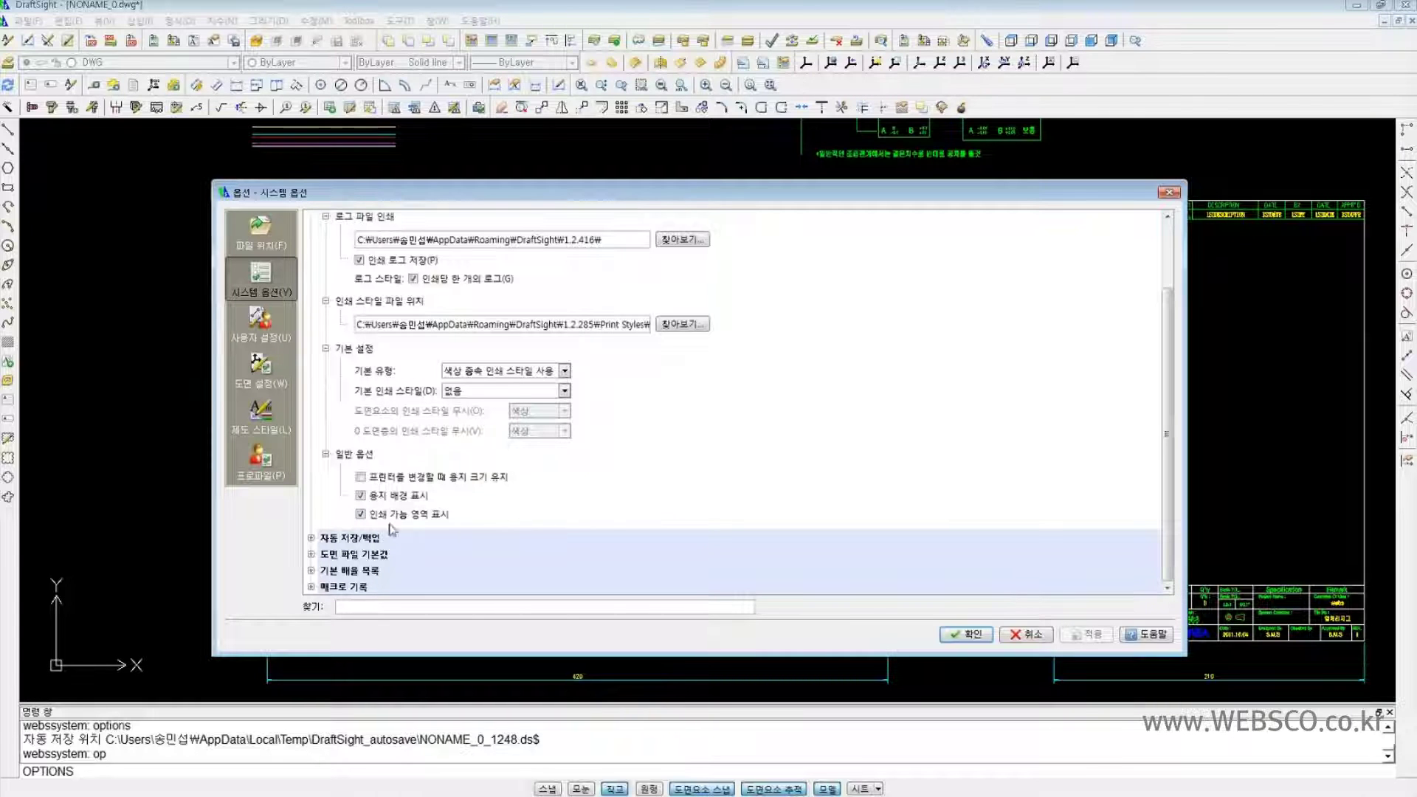
- Examine the auto-save/backup (자동 저장/백업) settings: the auto-save file location, the save interval and the backup options
click(311, 538)
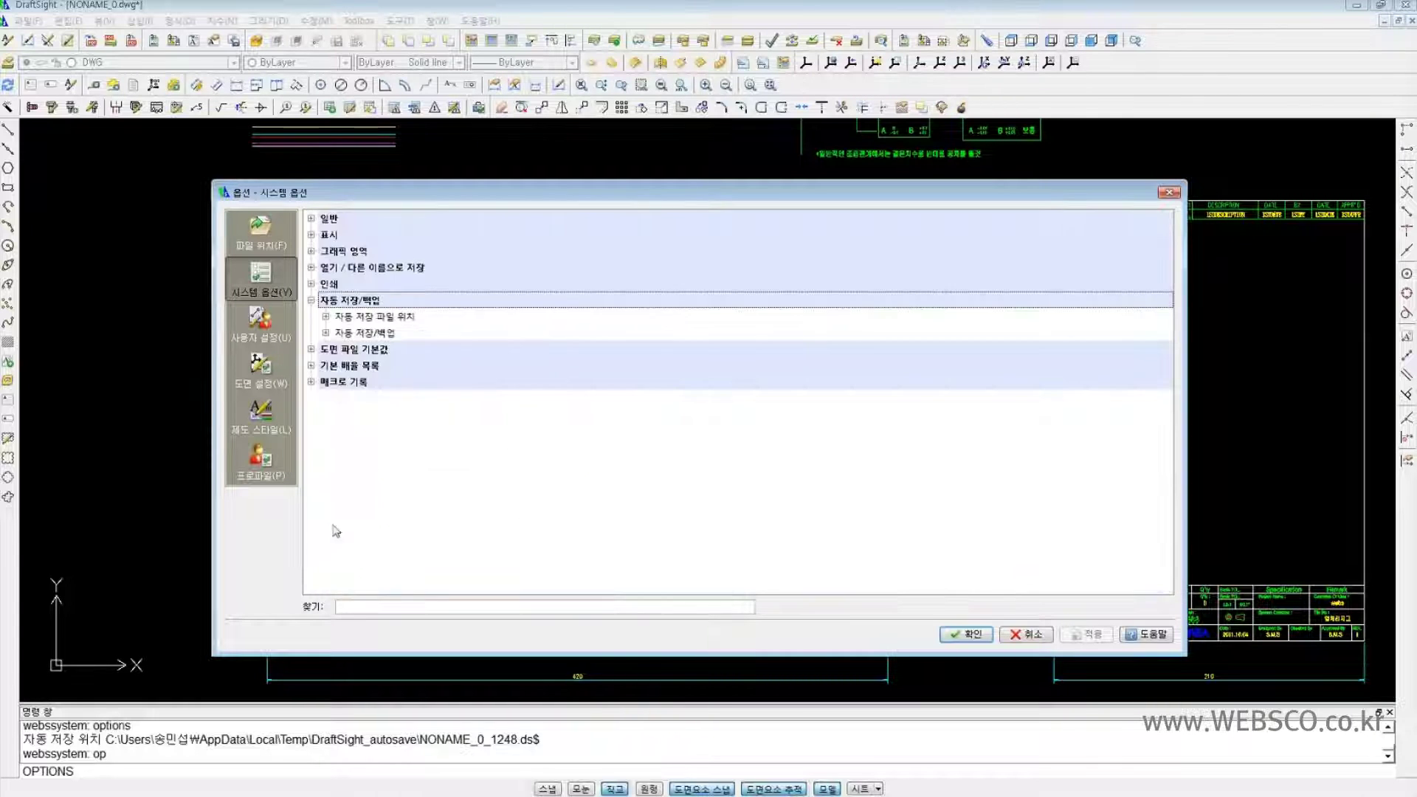
click(325, 317)
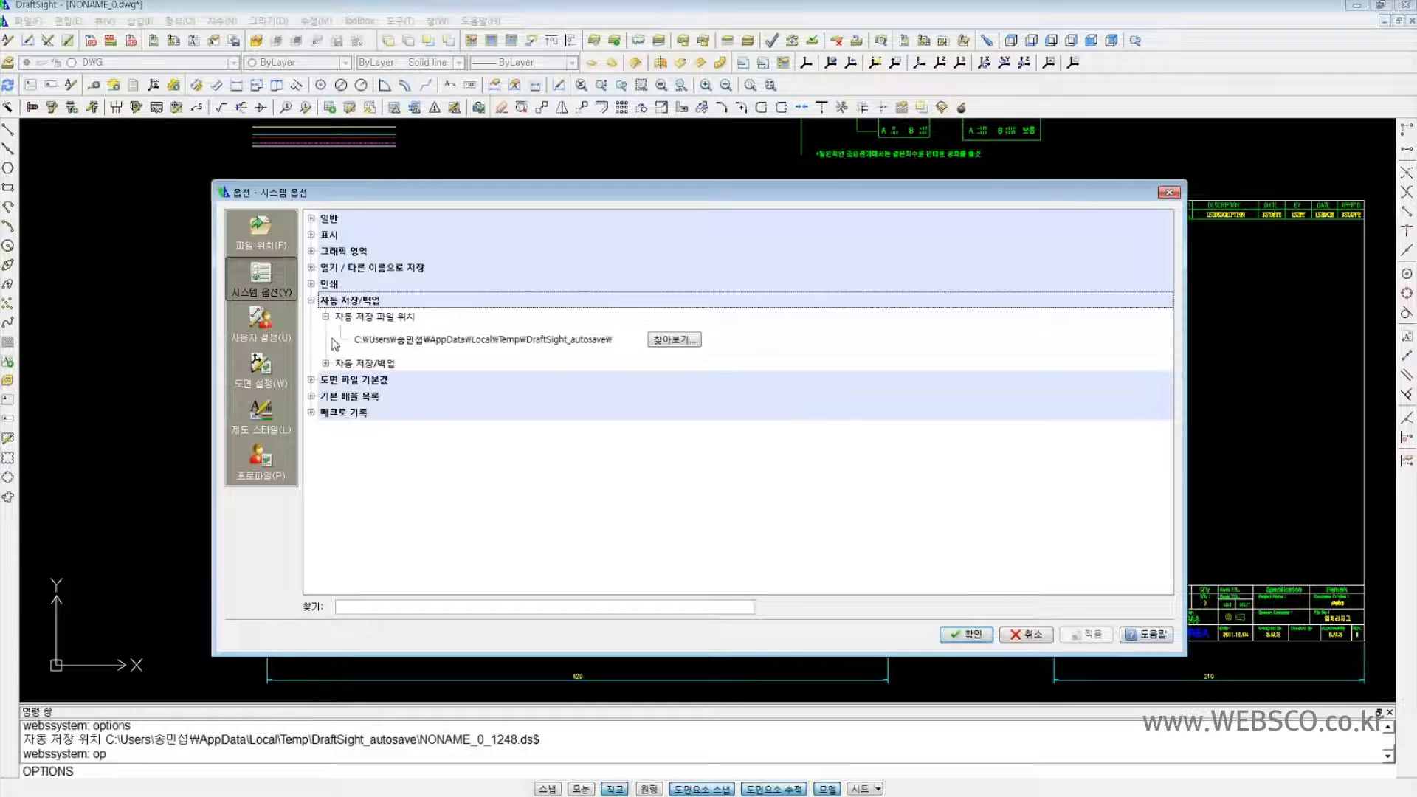
click(326, 363)
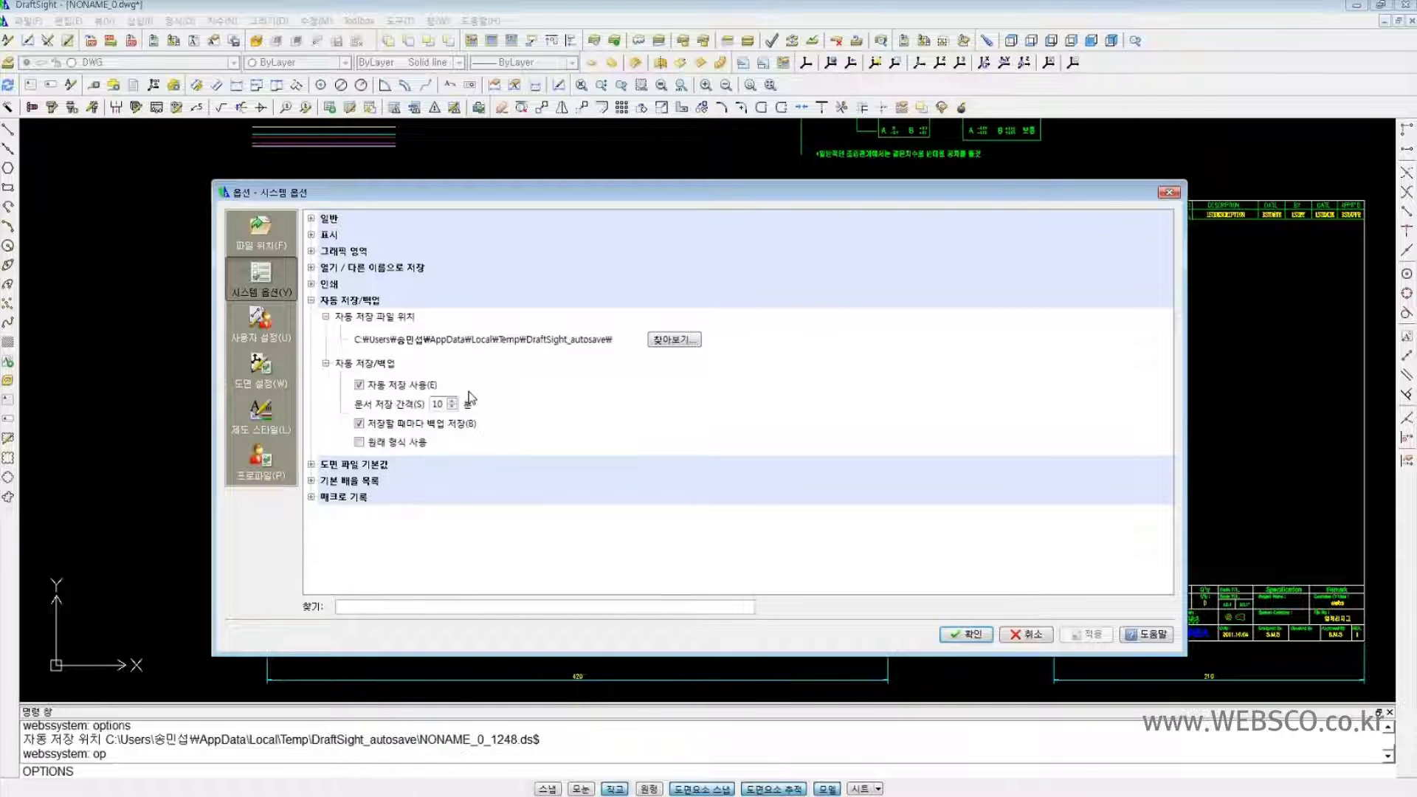
- Examine the drawing file defaults (도면 파일 기본값), including the units available for block insertion (블록 삽입 단위)
click(311, 465)
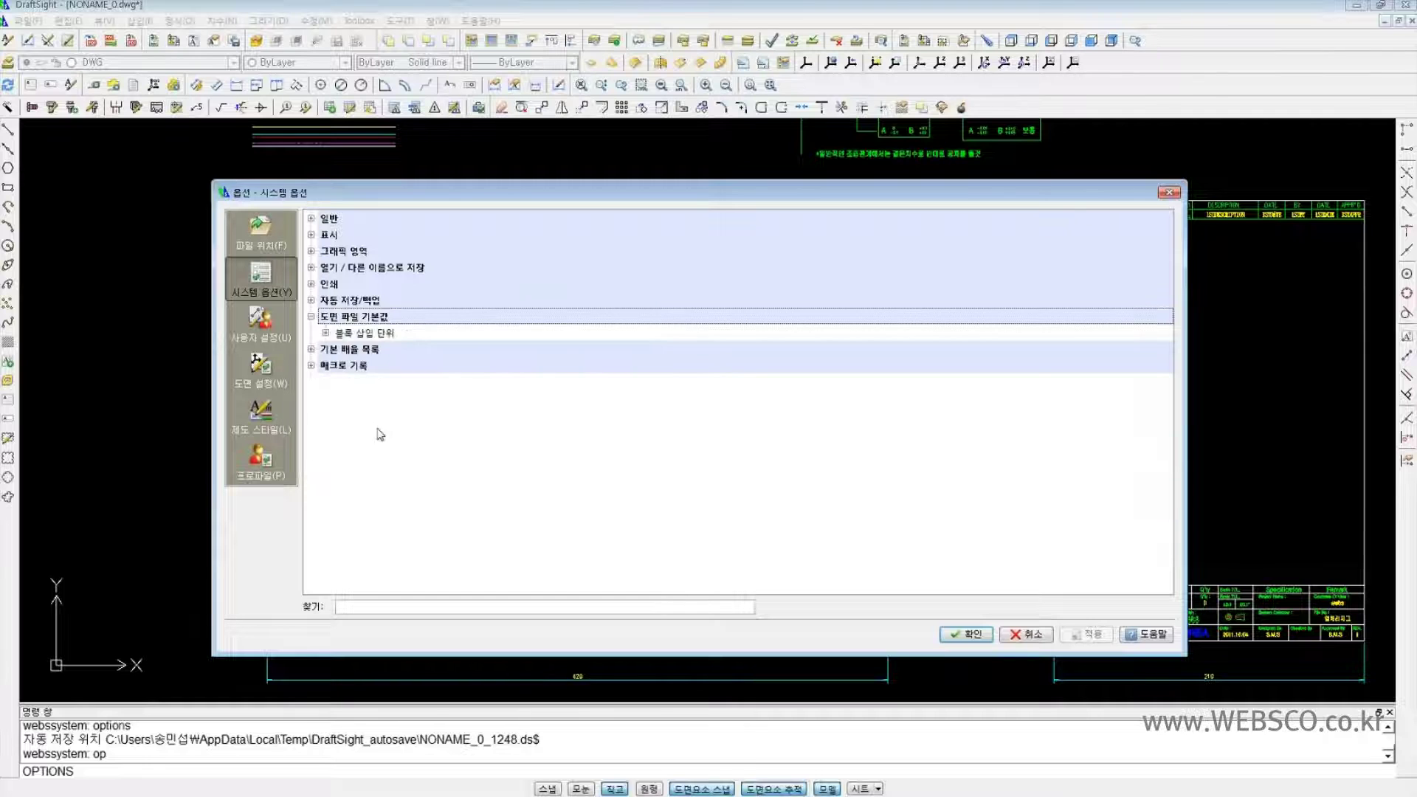
click(326, 333)
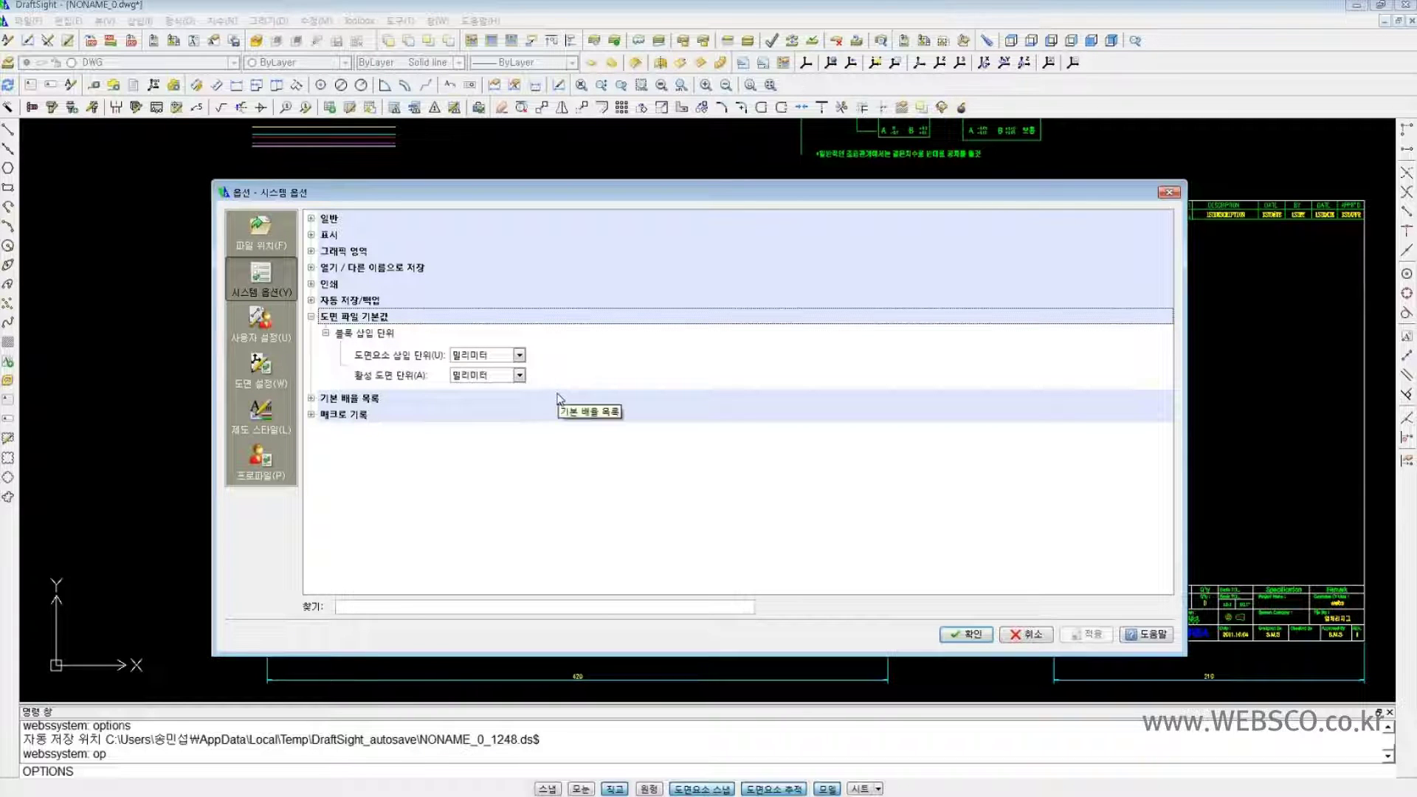
click(520, 355)
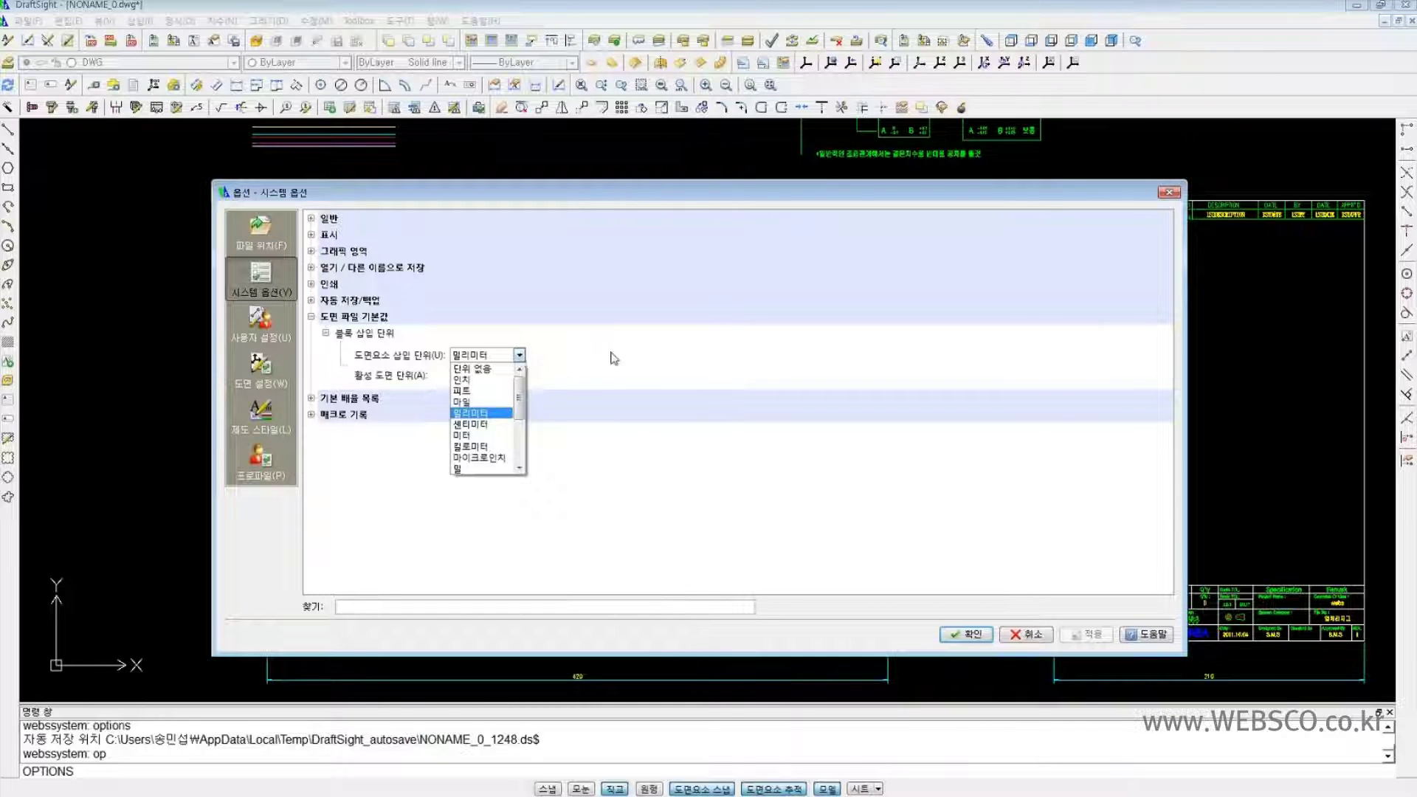
click(576, 367)
click(511, 377)
click(689, 357)
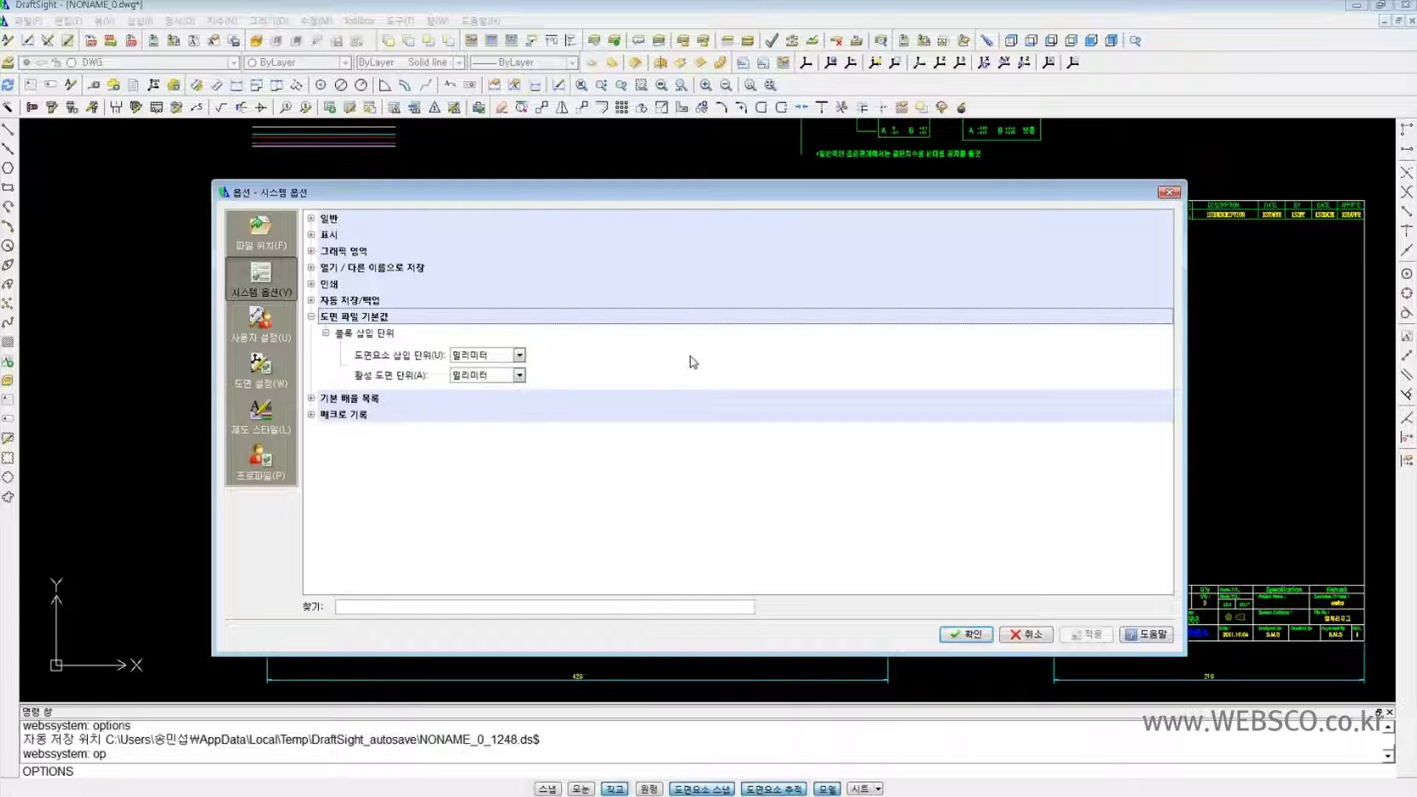
- Examine the default scale list (기본 배율 목록), comparing the imperial (영국식) scales with the metric (미터법) ones
click(311, 398)
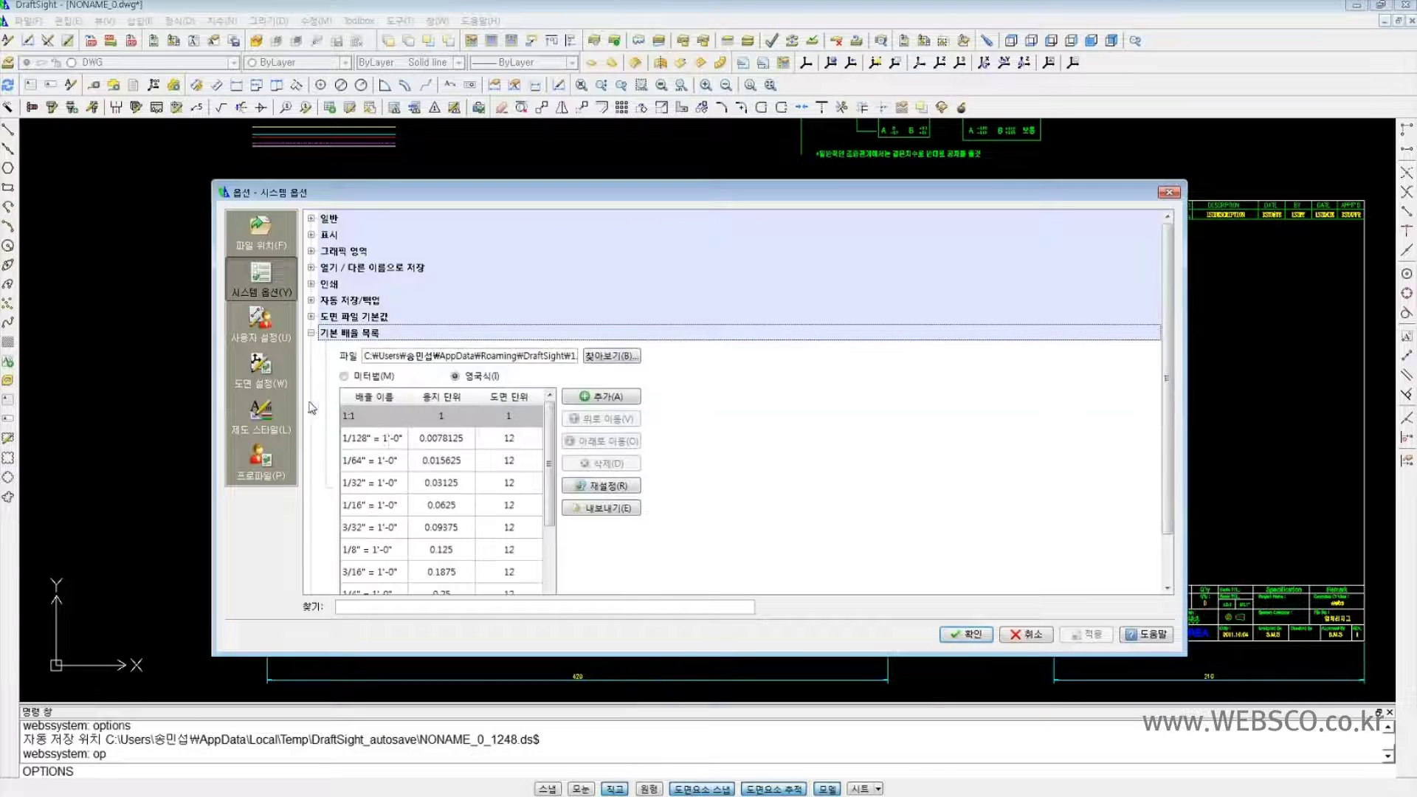
click(375, 377)
click(466, 380)
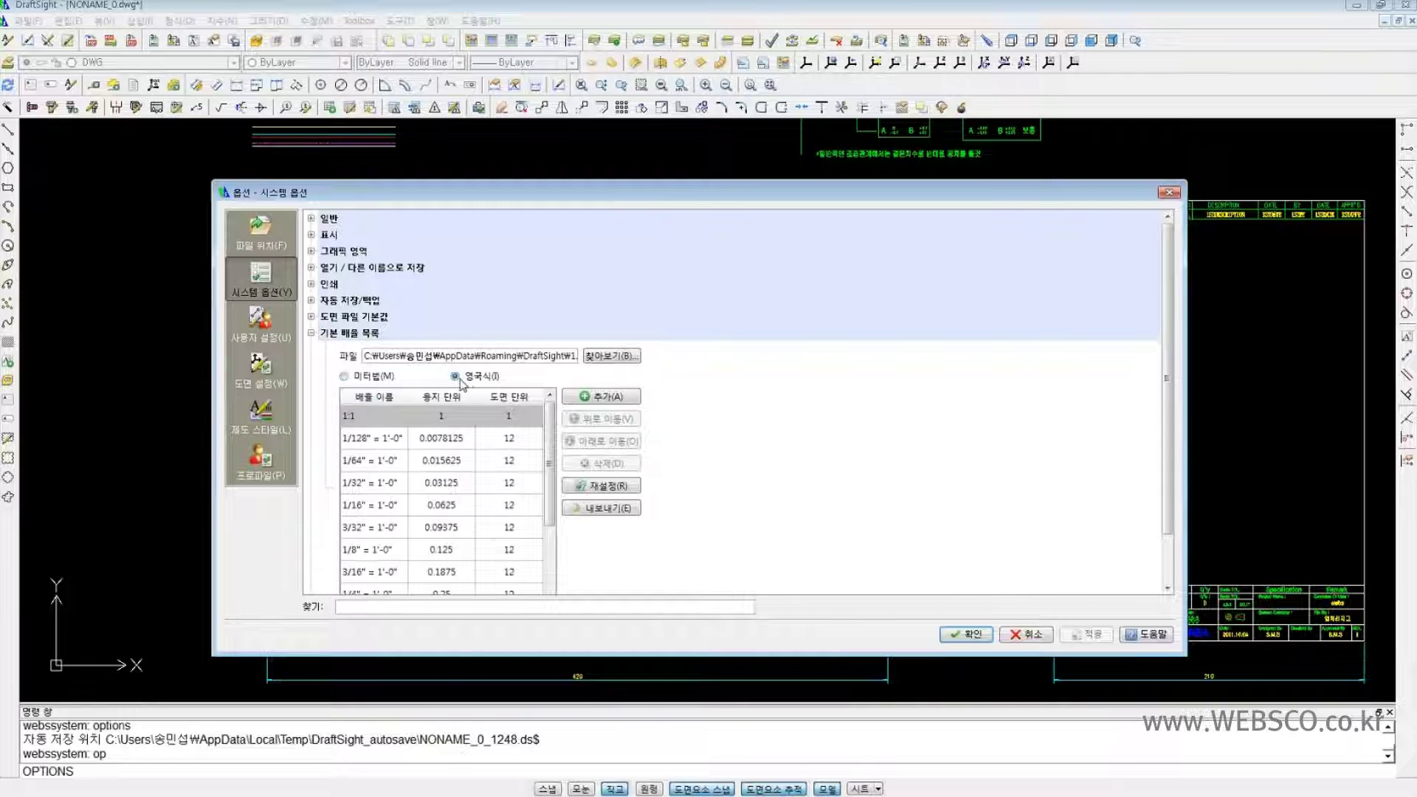
click(378, 378)
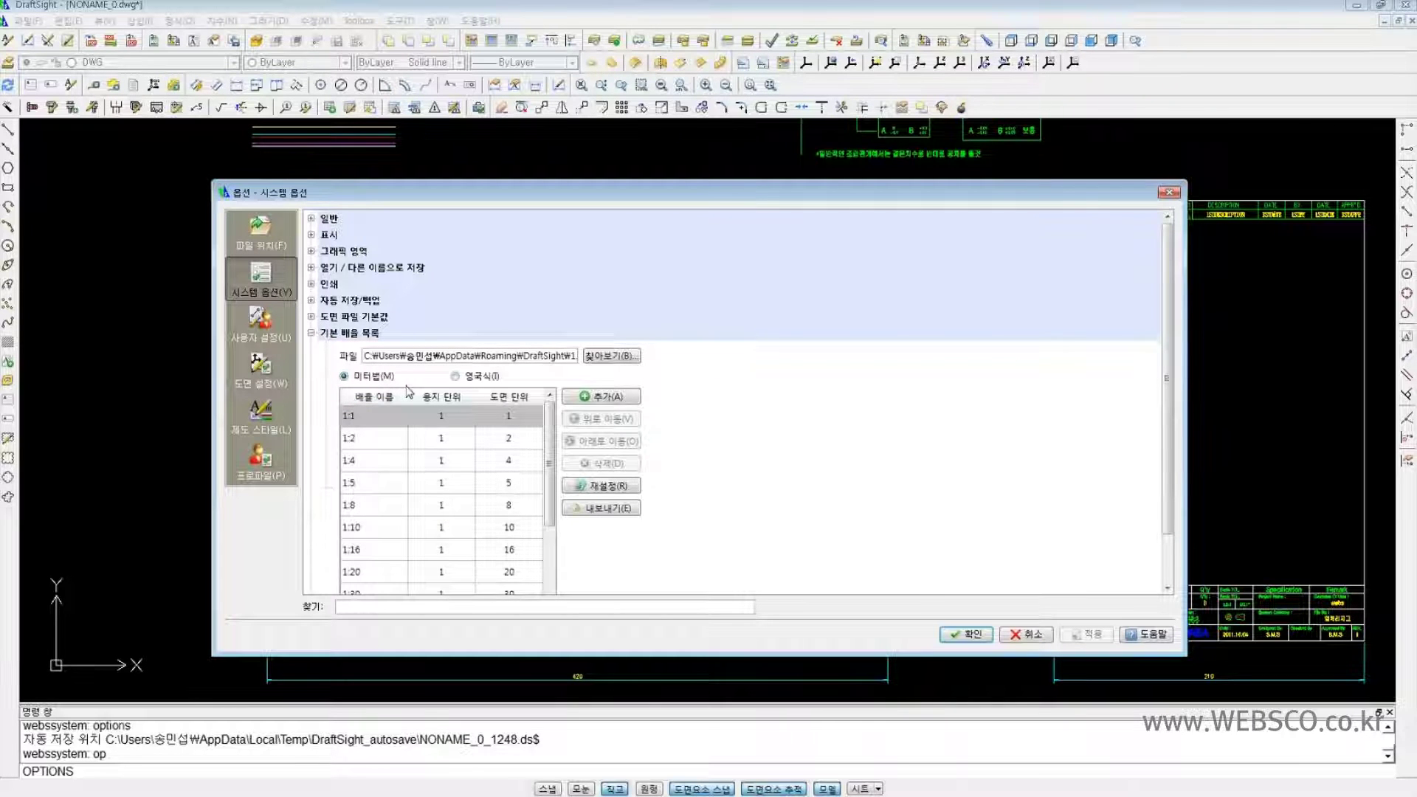
scroll(748, 407, down, 1)
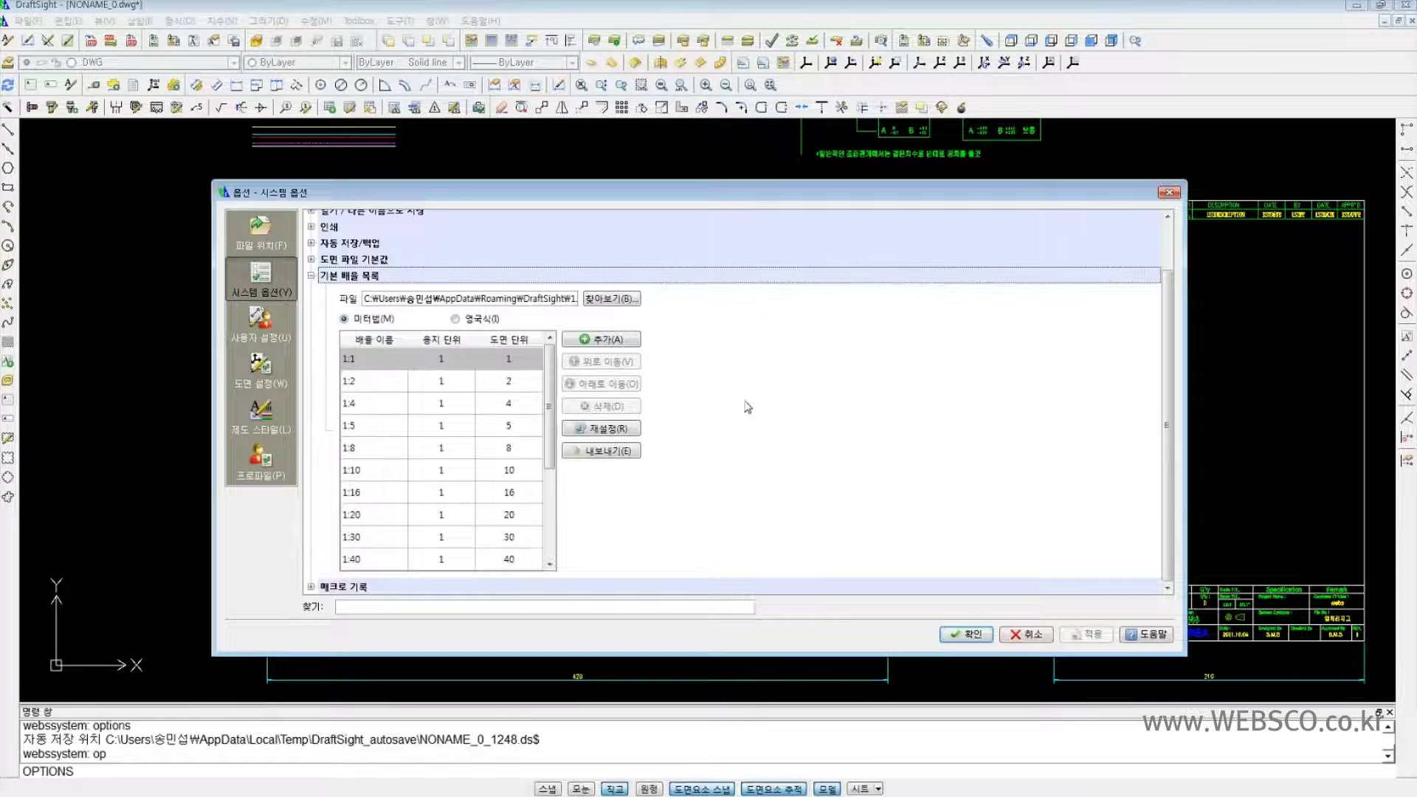
- Examine the macro recording (매크로 기록) settings for location (위치), detail level (세부 정보 레벨) and language (언어)
click(312, 587)
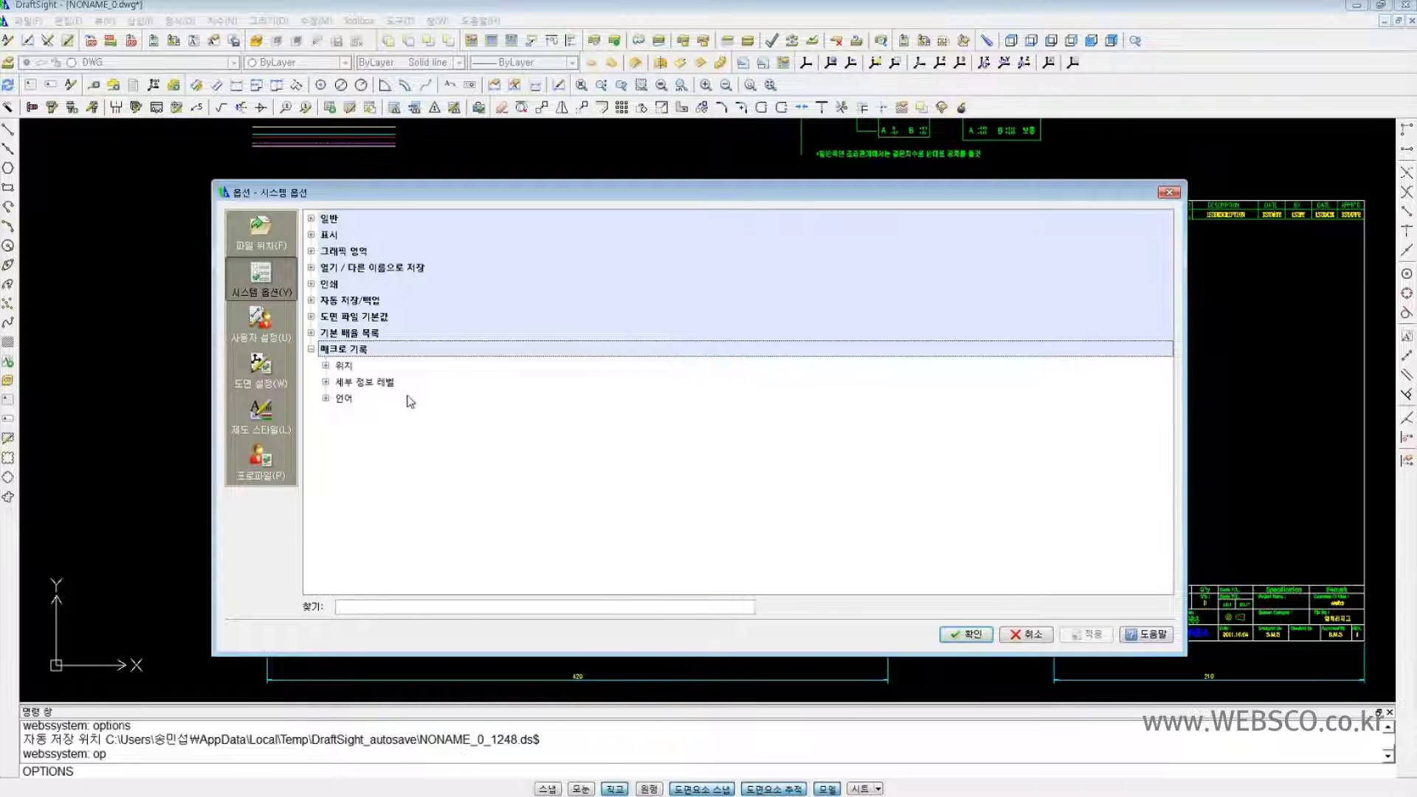
click(326, 366)
click(326, 412)
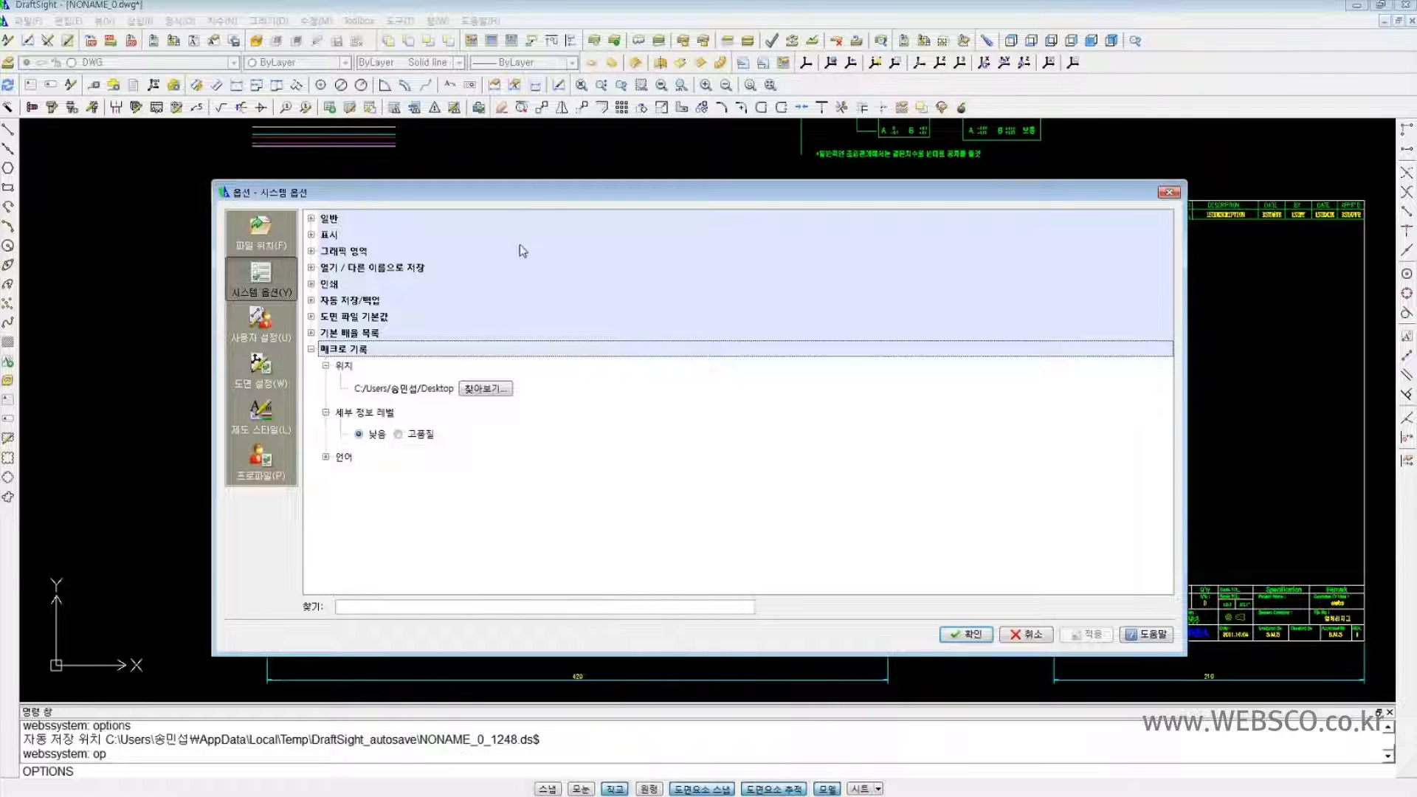
drag(522, 193, 494, 167)
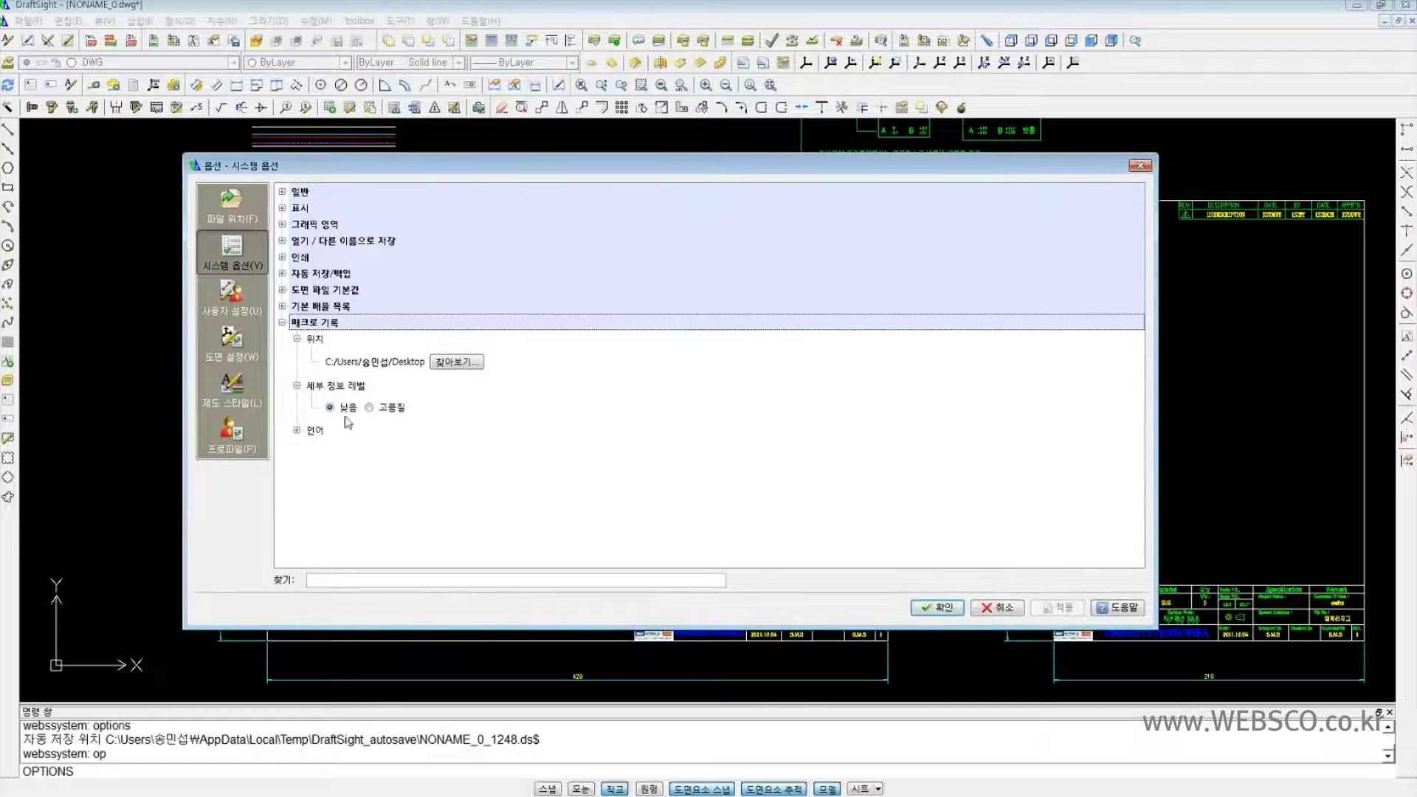
click(297, 429)
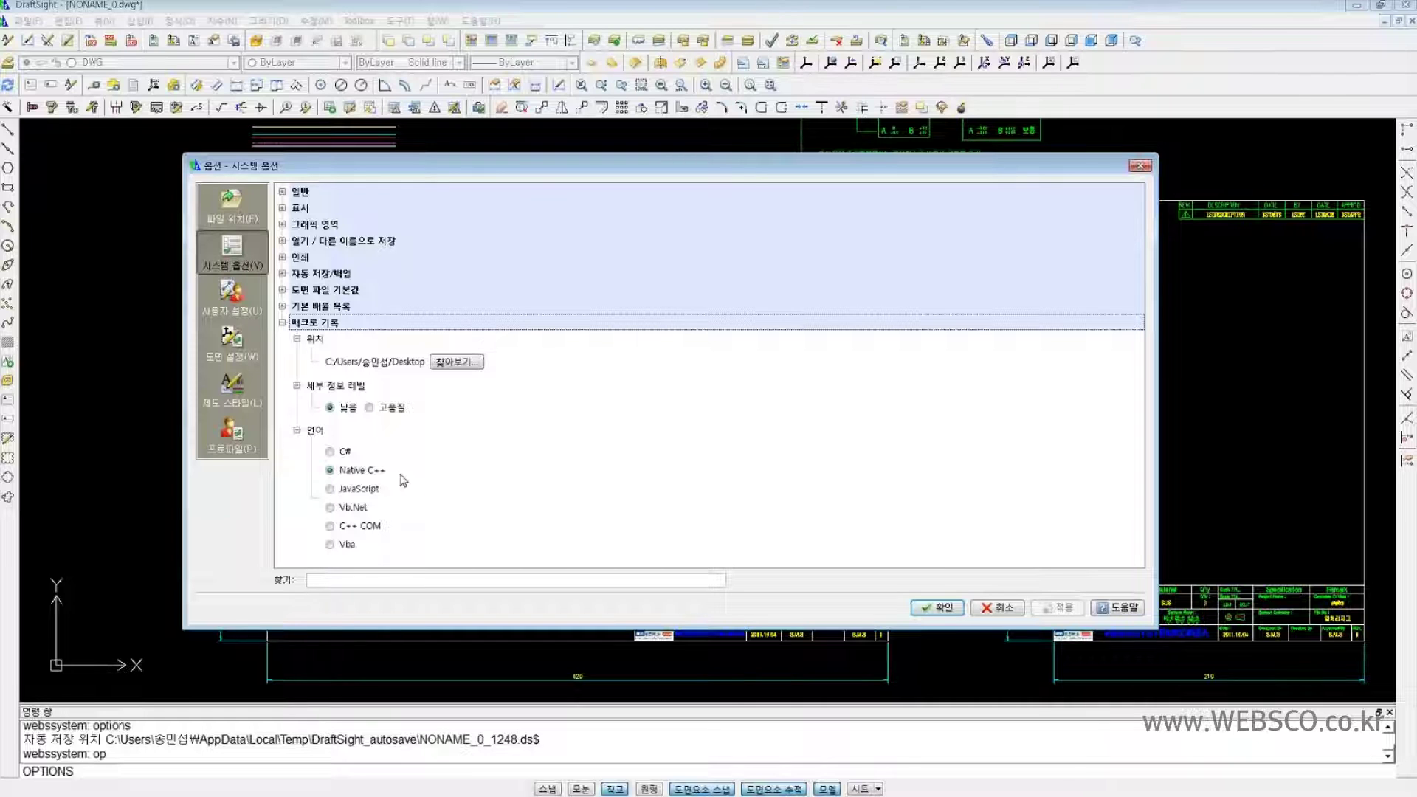
- Switch to the user preferences (사용자 설정) and examine the entity snap (도면요소 스냅) options under pointer control (포인터 제어)
click(232, 295)
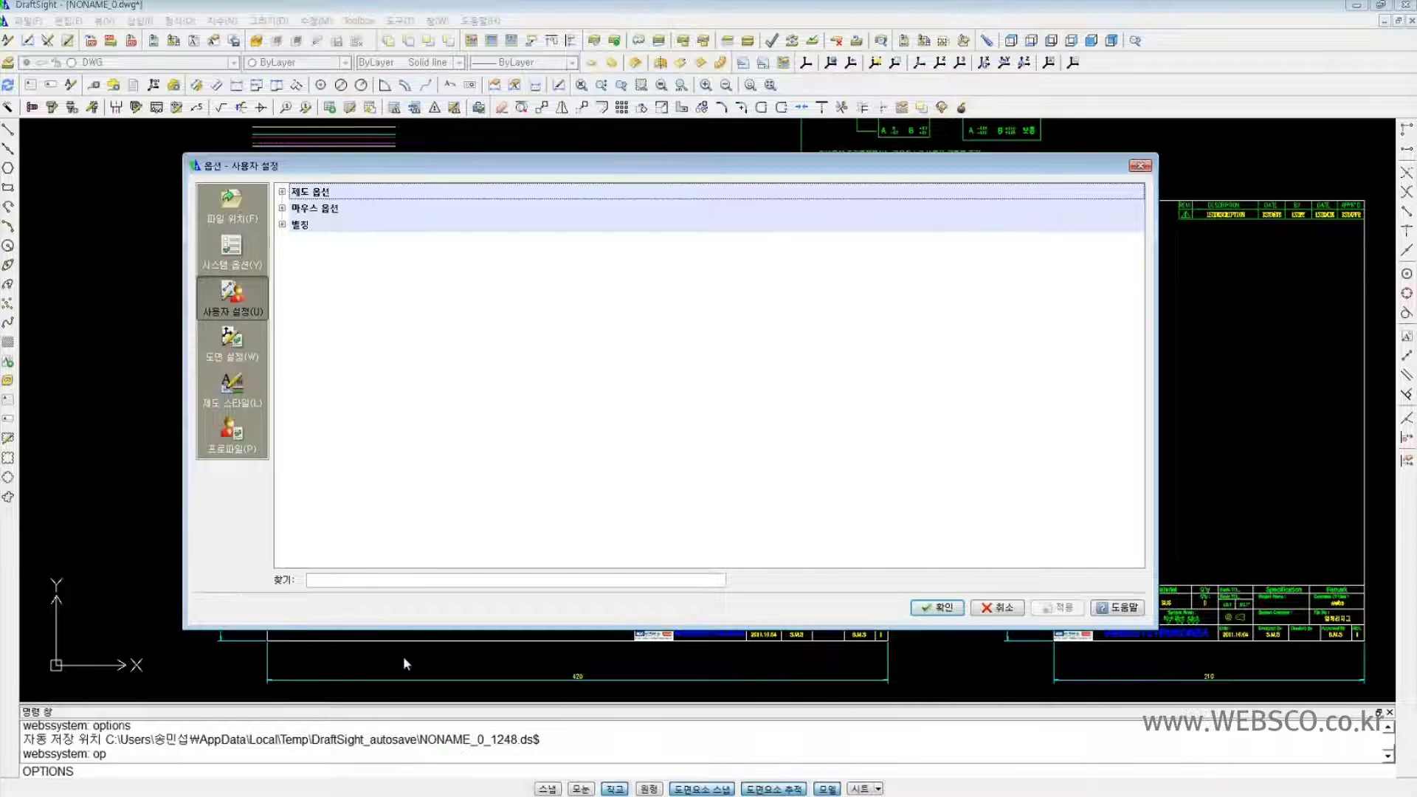
click(283, 193)
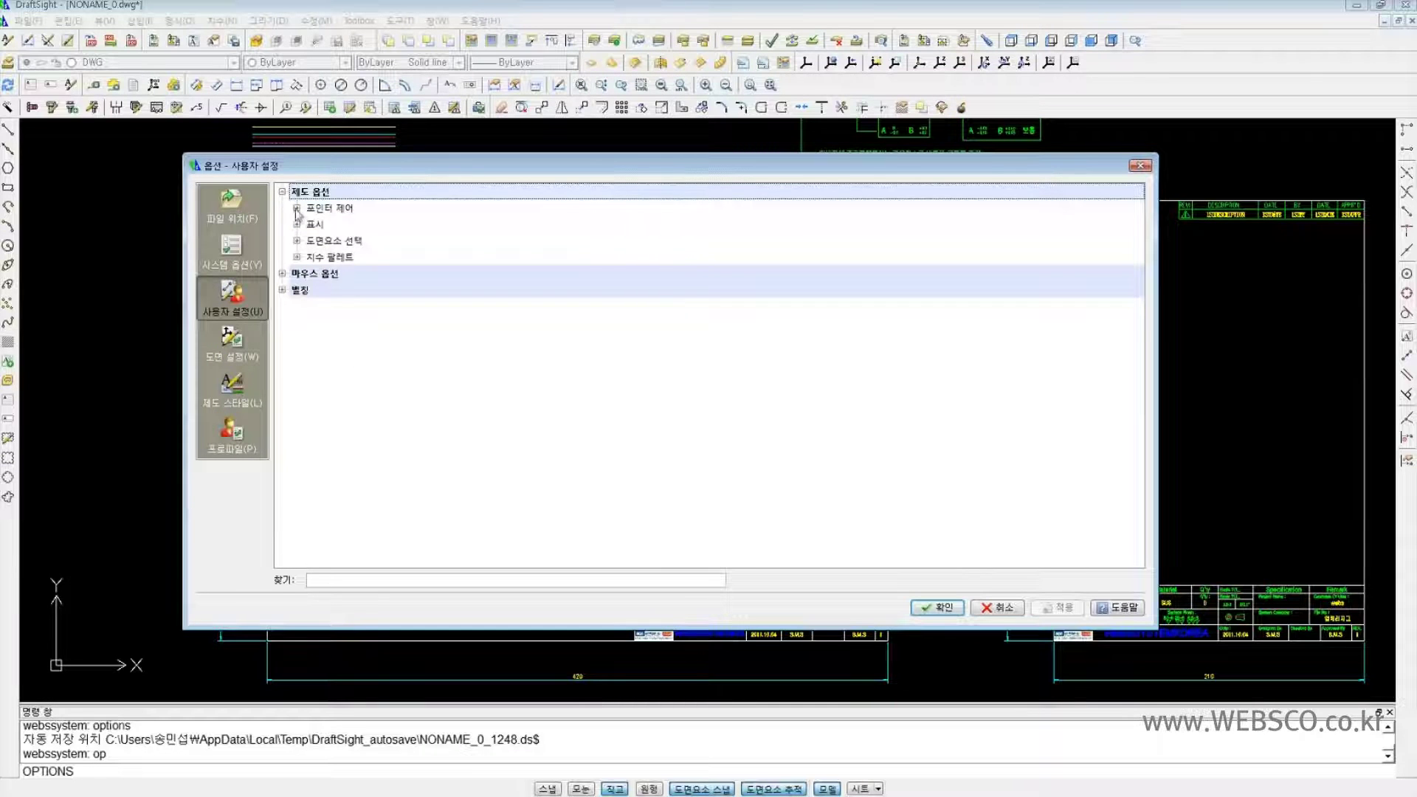
click(297, 209)
click(311, 224)
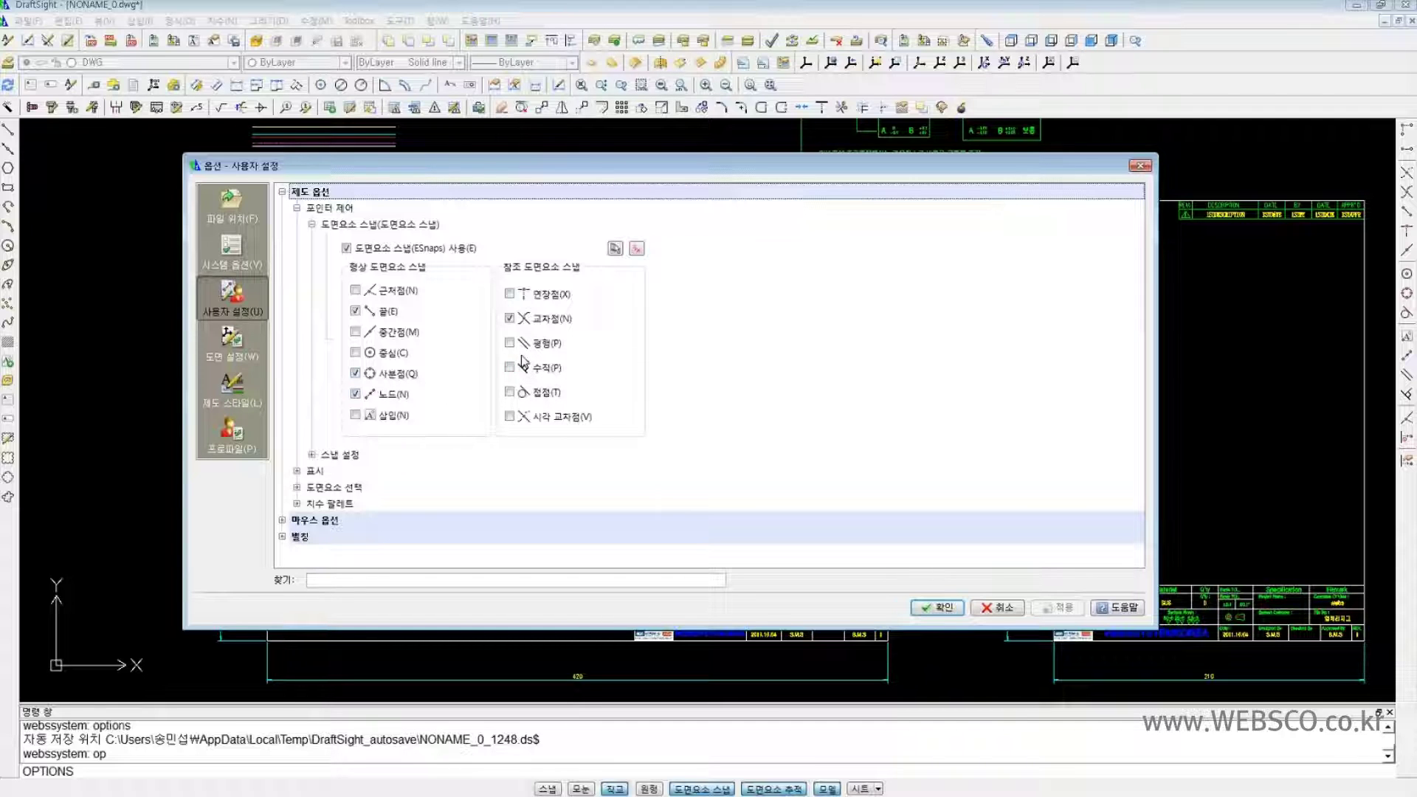
- Examine the snap settings (스냅 설정), including the snap type (유형) and the horizontal and vertical spacing (간격)
click(312, 455)
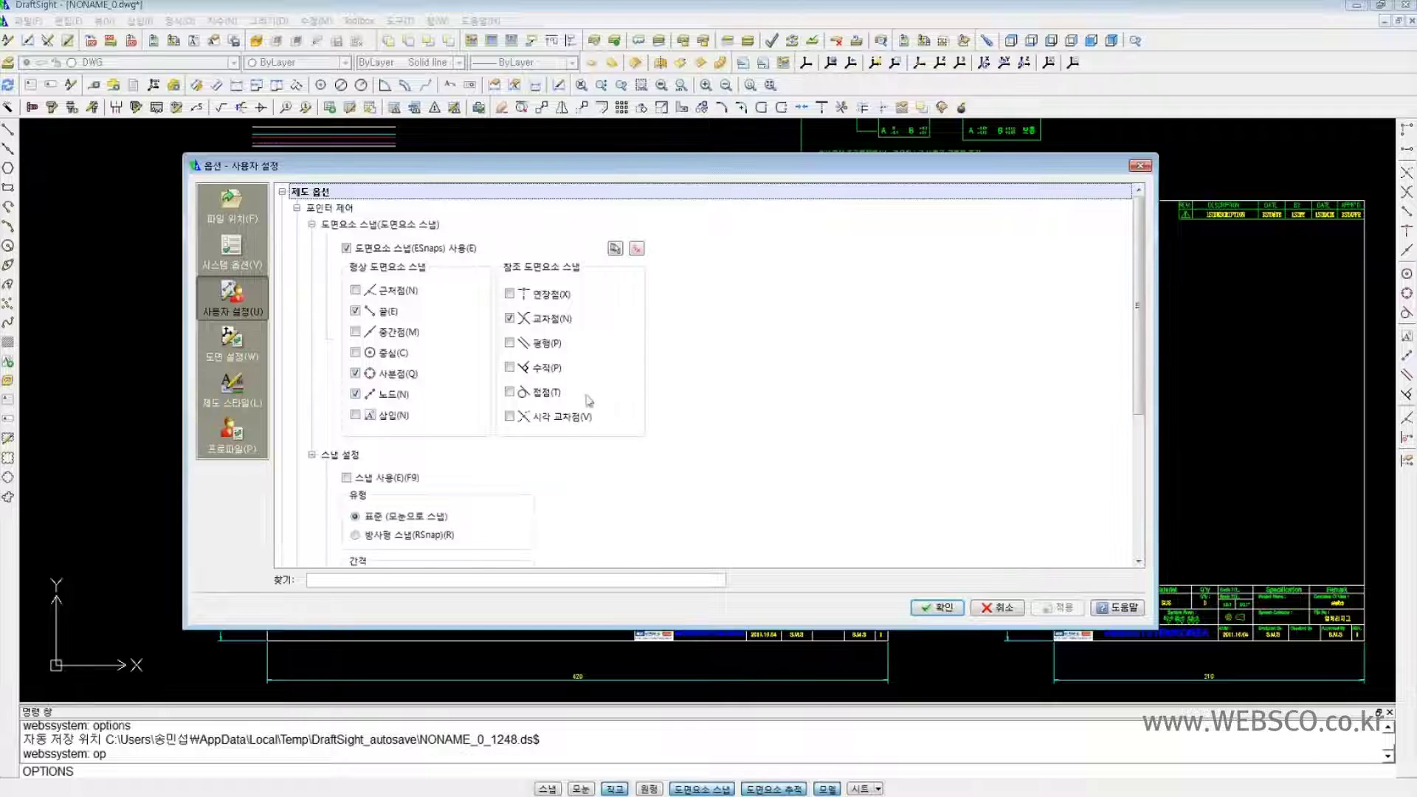
mouse_move(1140, 269)
mouse_down()
mouse_move(1141, 318)
mouse_move(1141, 289)
mouse_up()
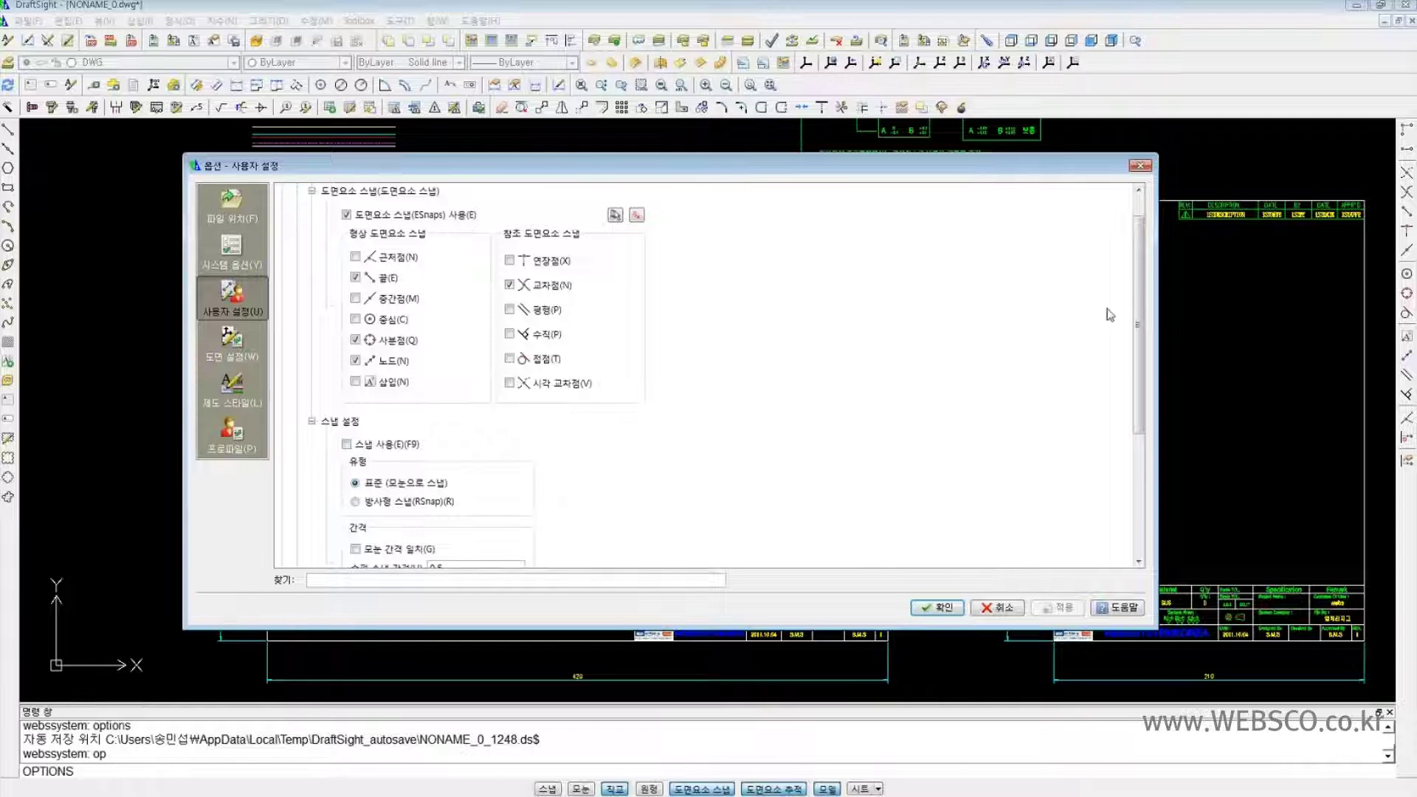
scroll(1137, 279, down, 3)
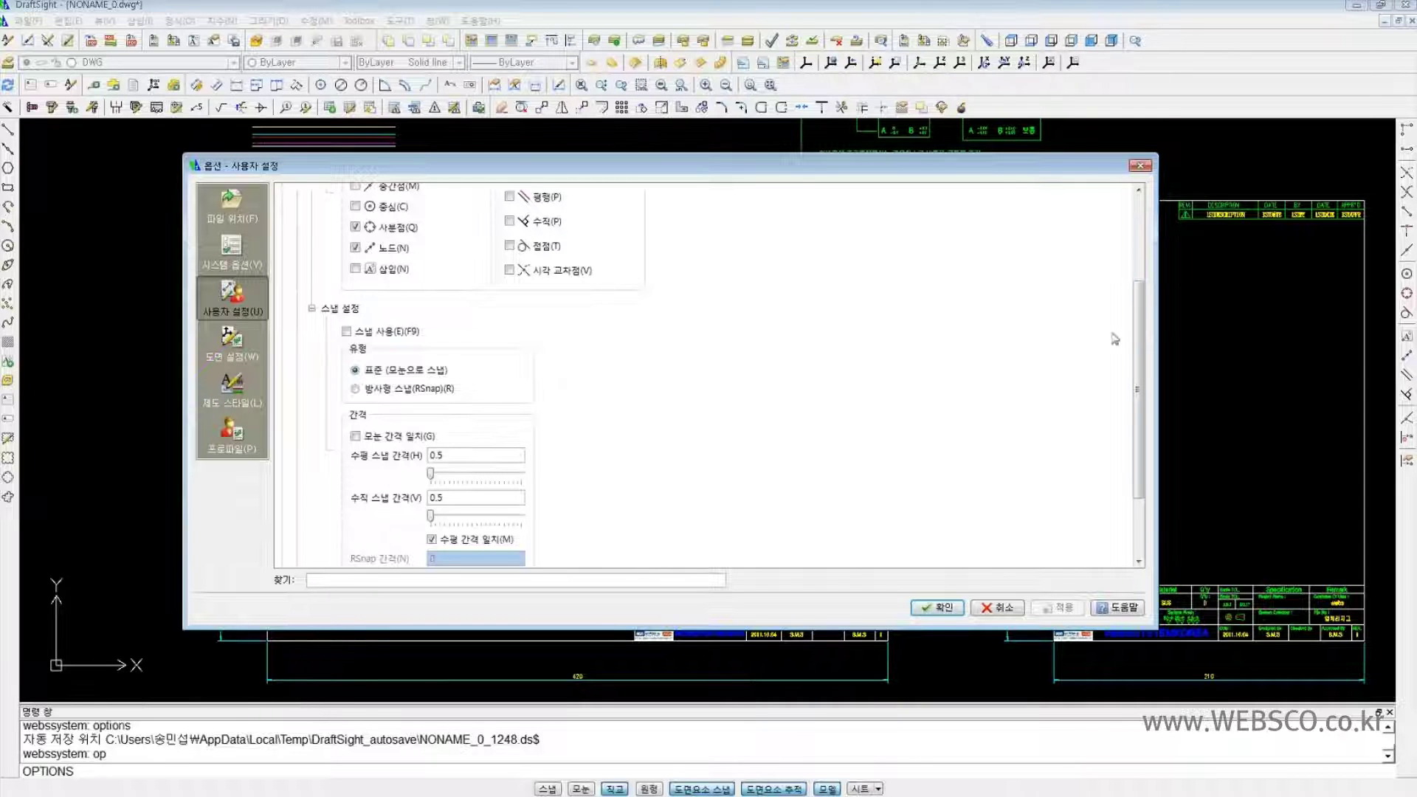
drag(1140, 324, 1142, 422)
- Examine the entity tracking (도면요소 추적) and polar guide (극 안내선) options in the drafting display (표시) settings
click(297, 494)
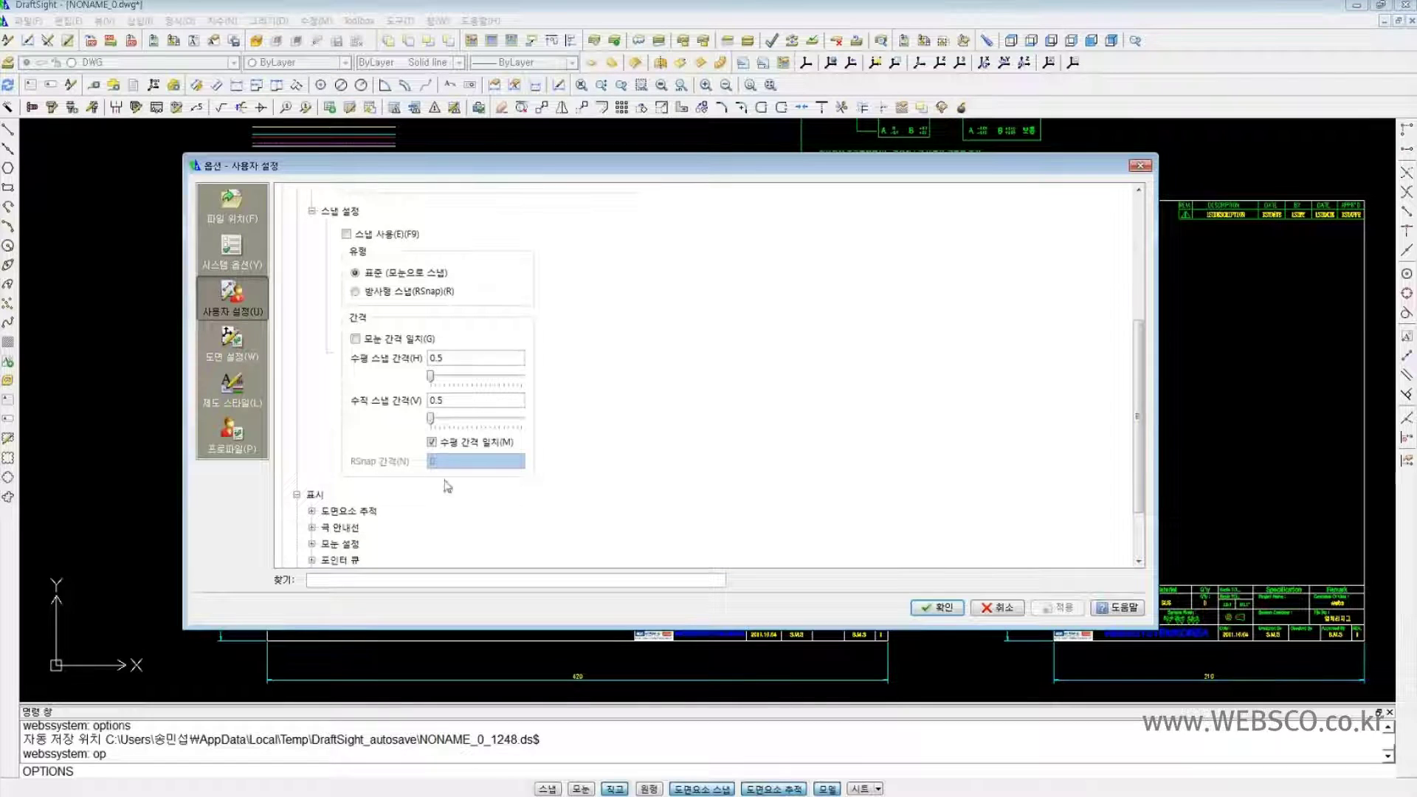
drag(1141, 353, 1141, 381)
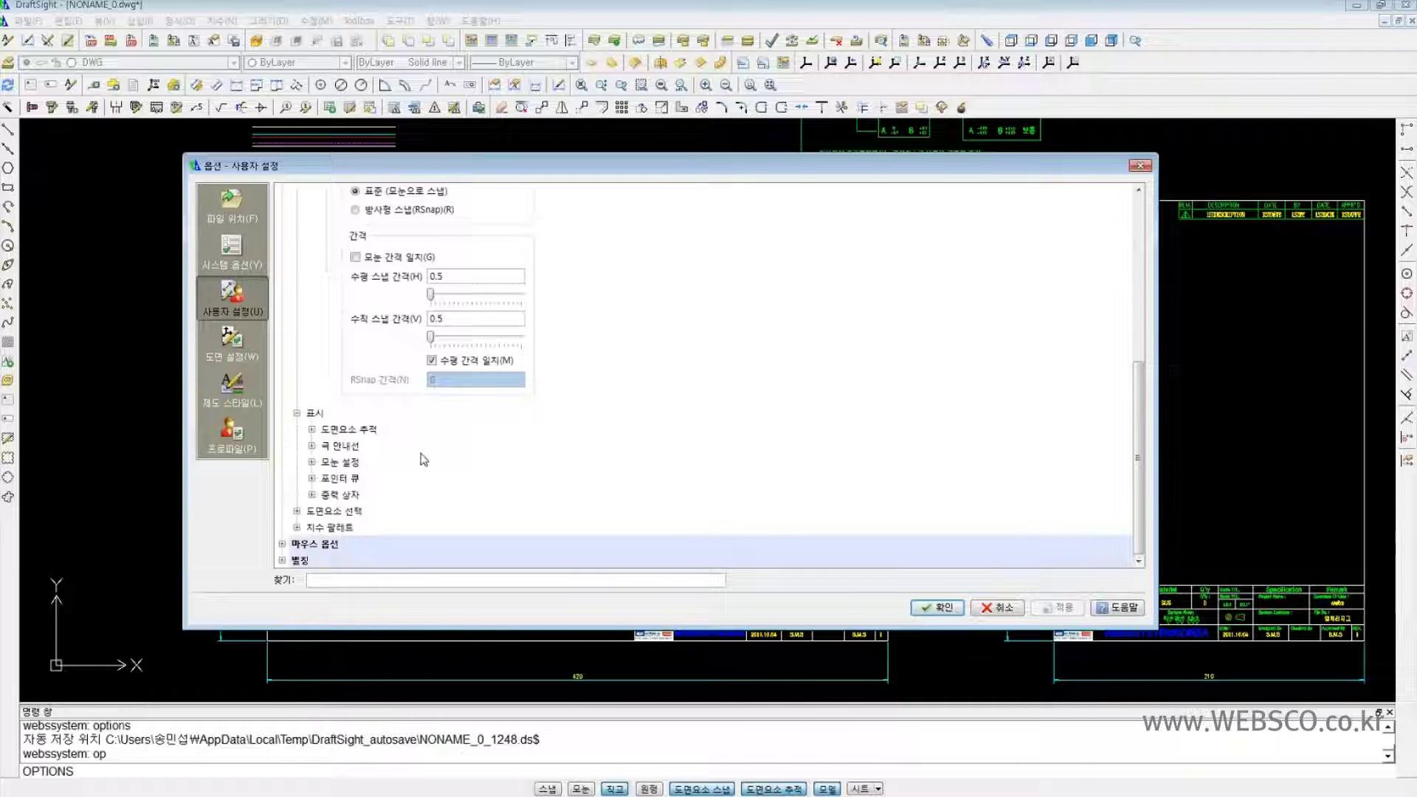
click(313, 430)
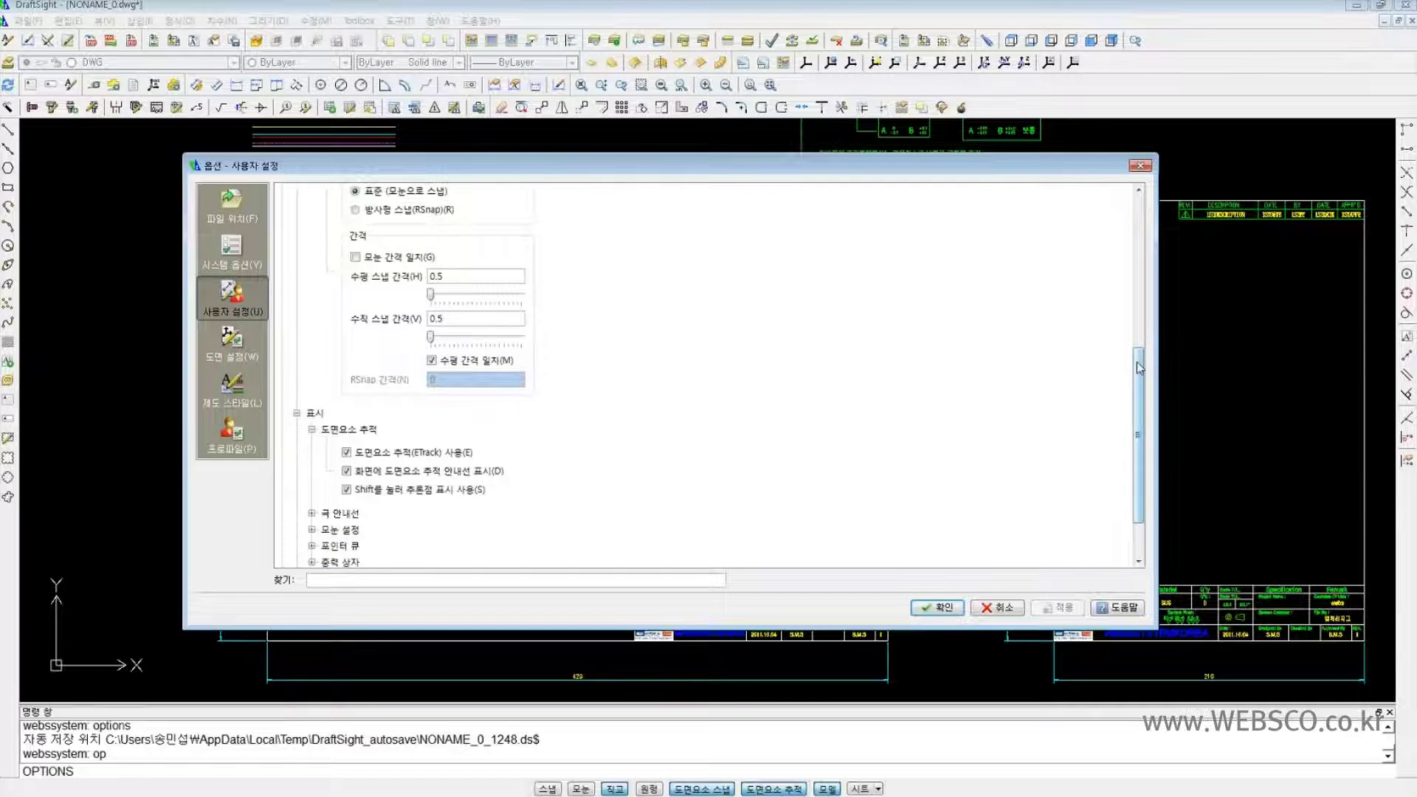
drag(1141, 368, 1142, 409)
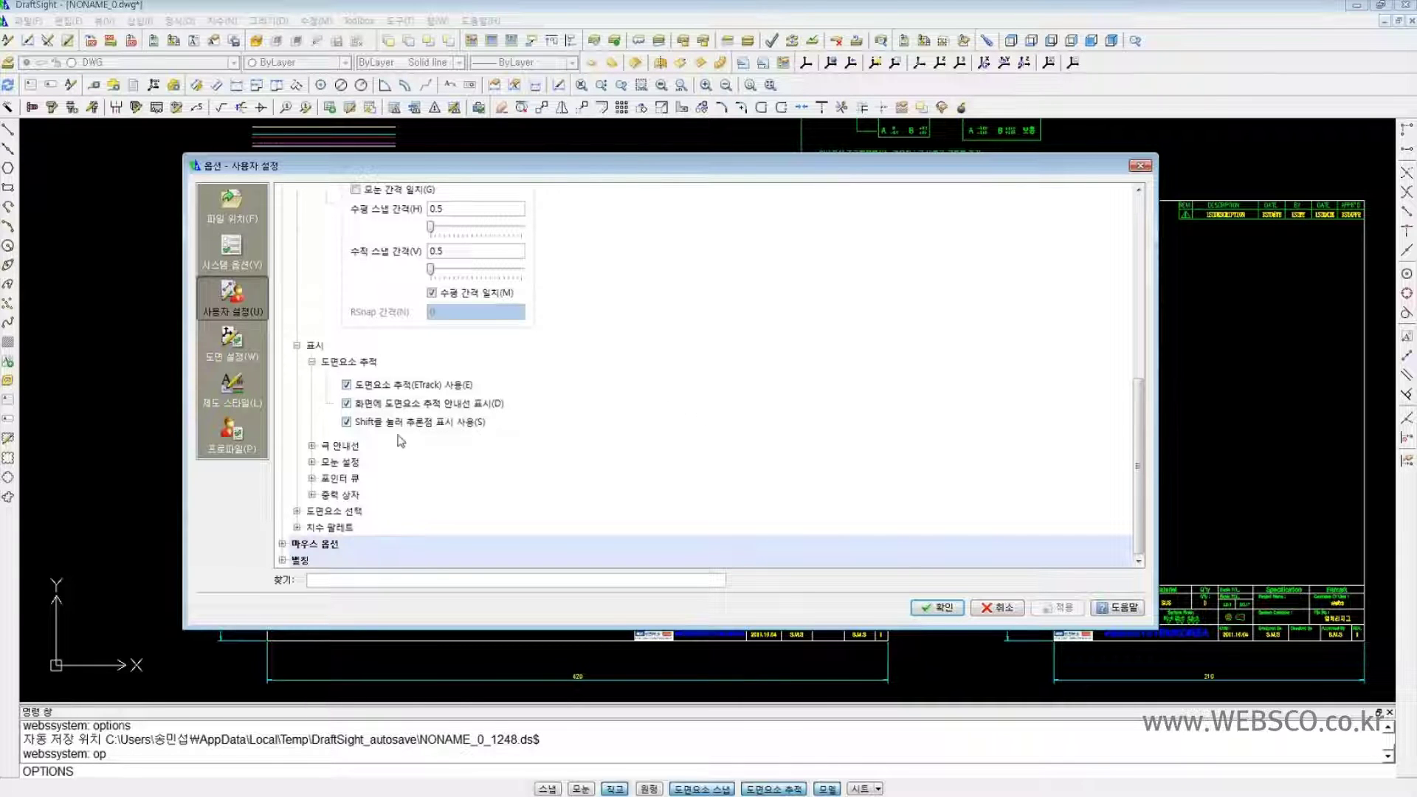
click(311, 446)
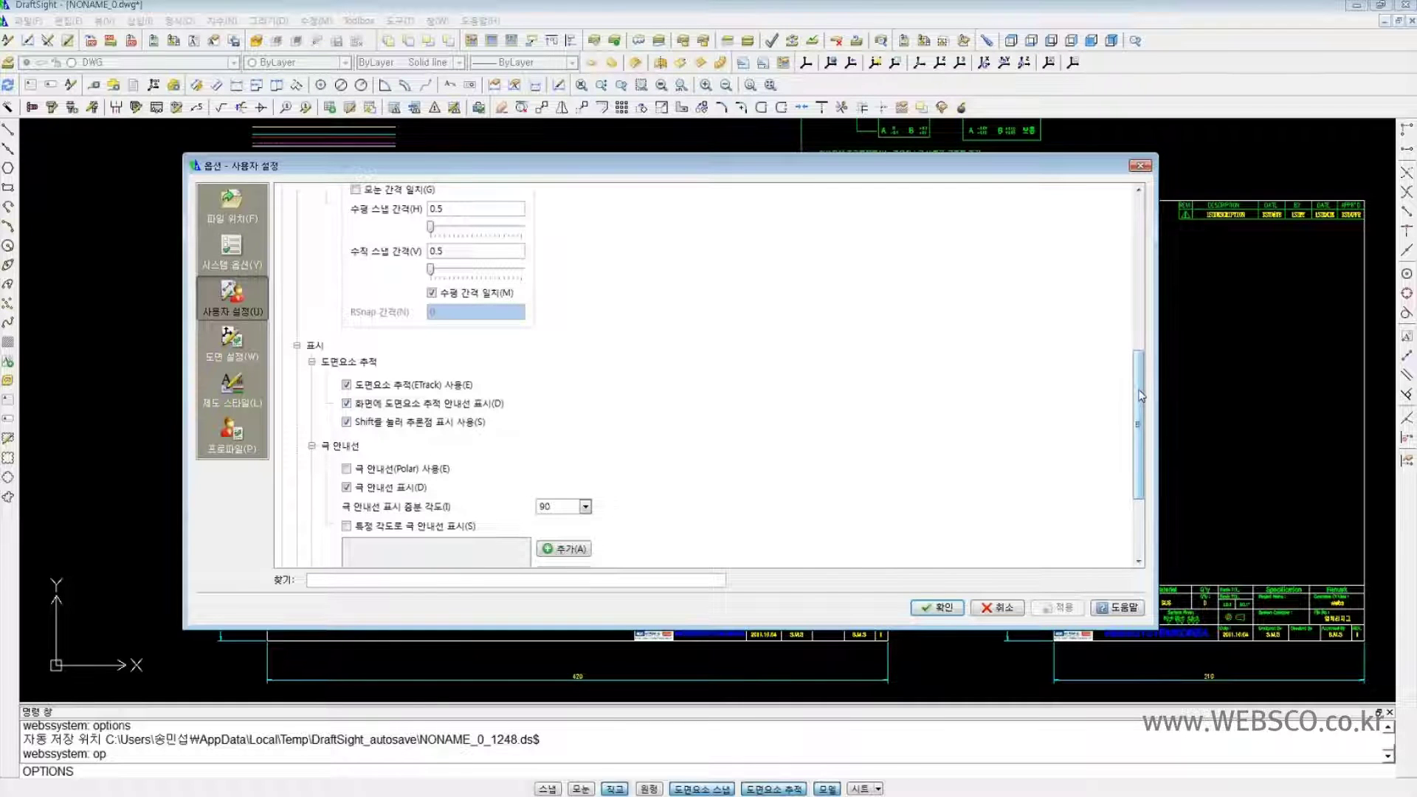
scroll(1137, 390, down, 3)
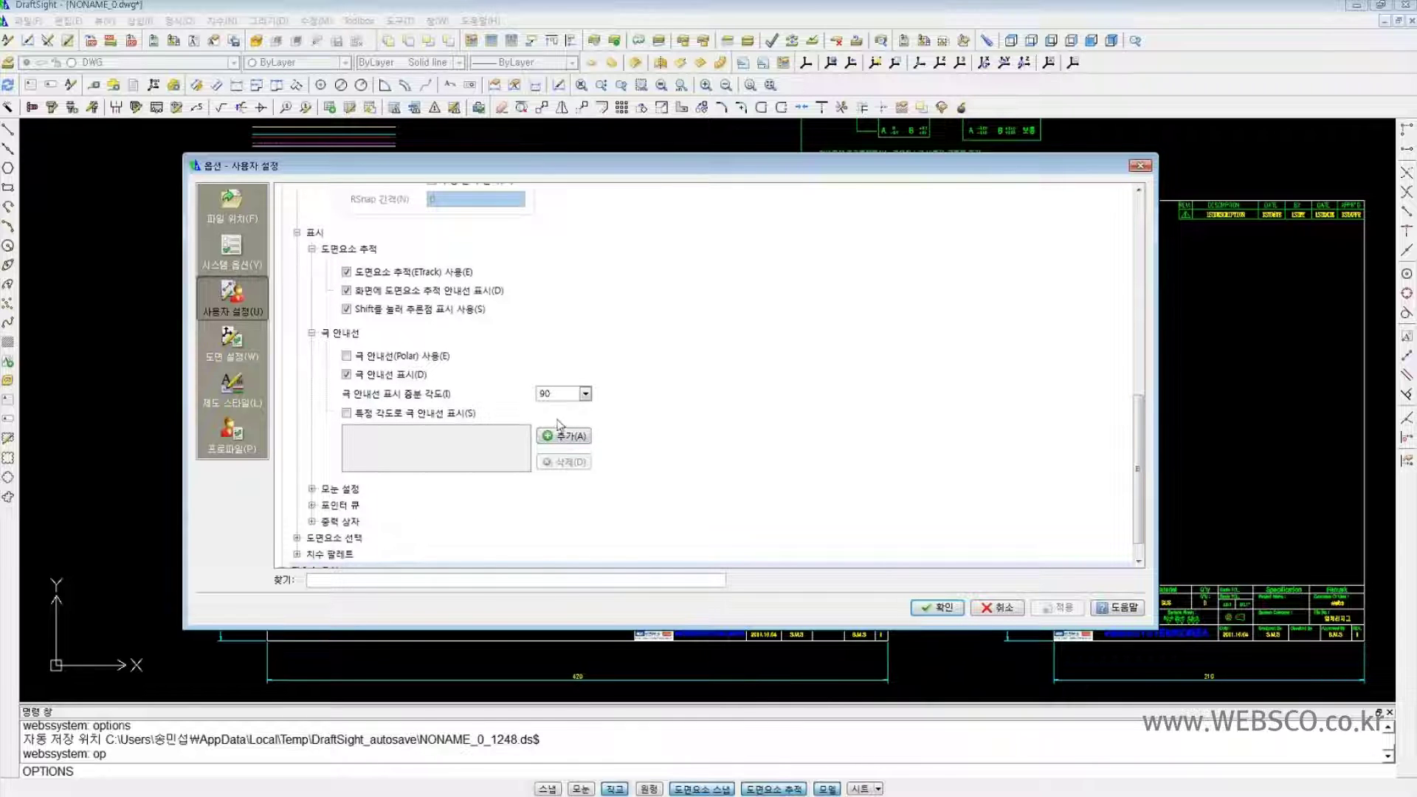
- Examine the grid settings (모눈 설정), including the orientation (방향) and the horizontal and vertical display spacing
click(311, 488)
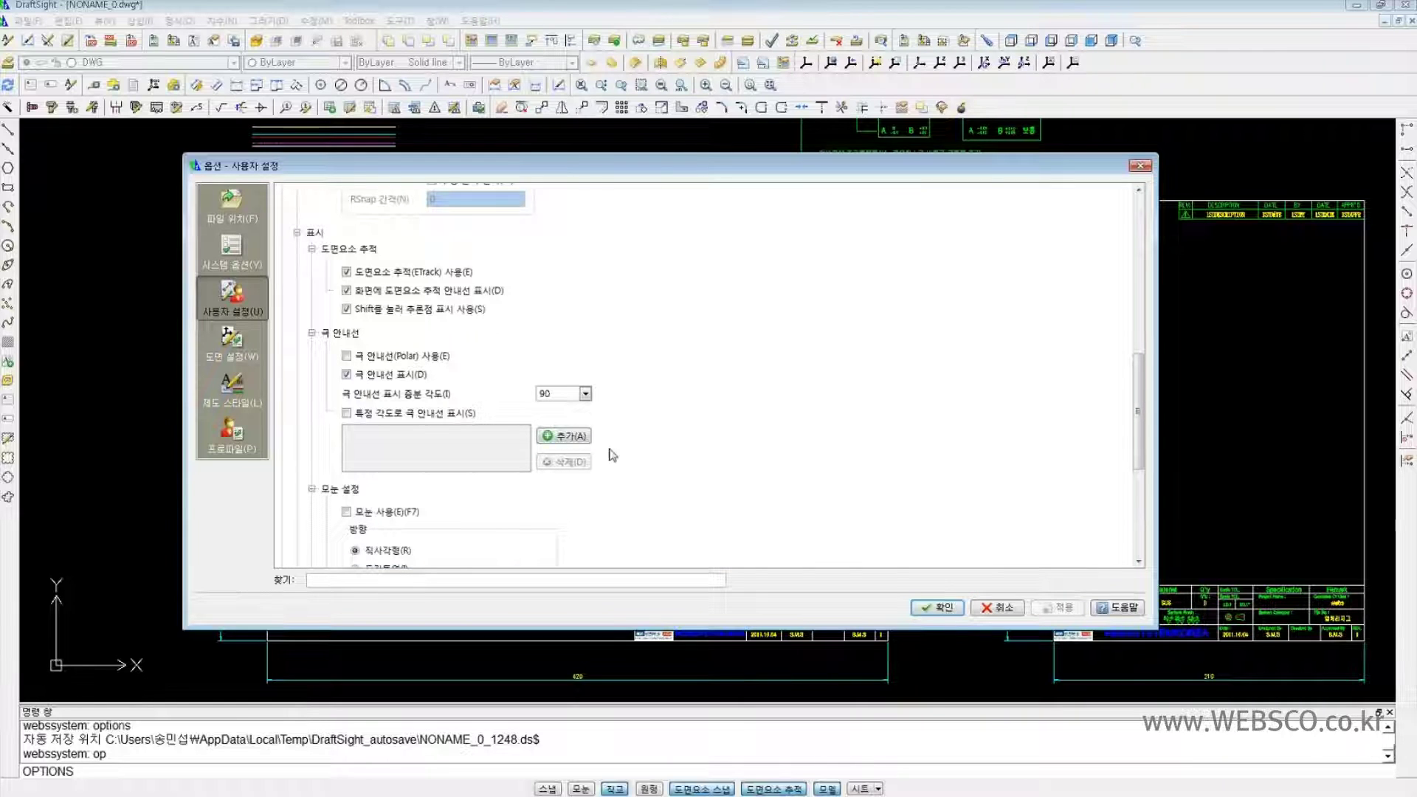
drag(1136, 372, 1136, 456)
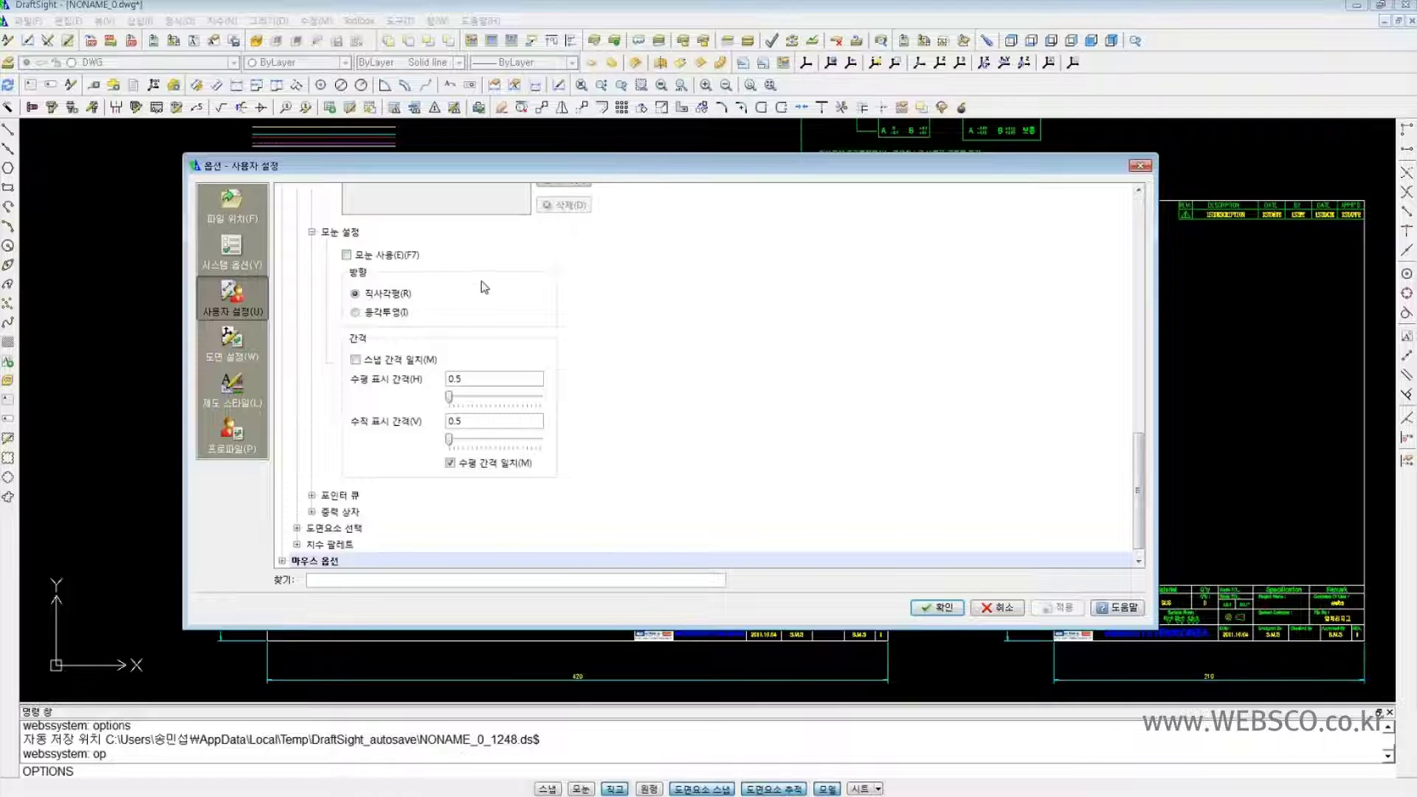
click(502, 380)
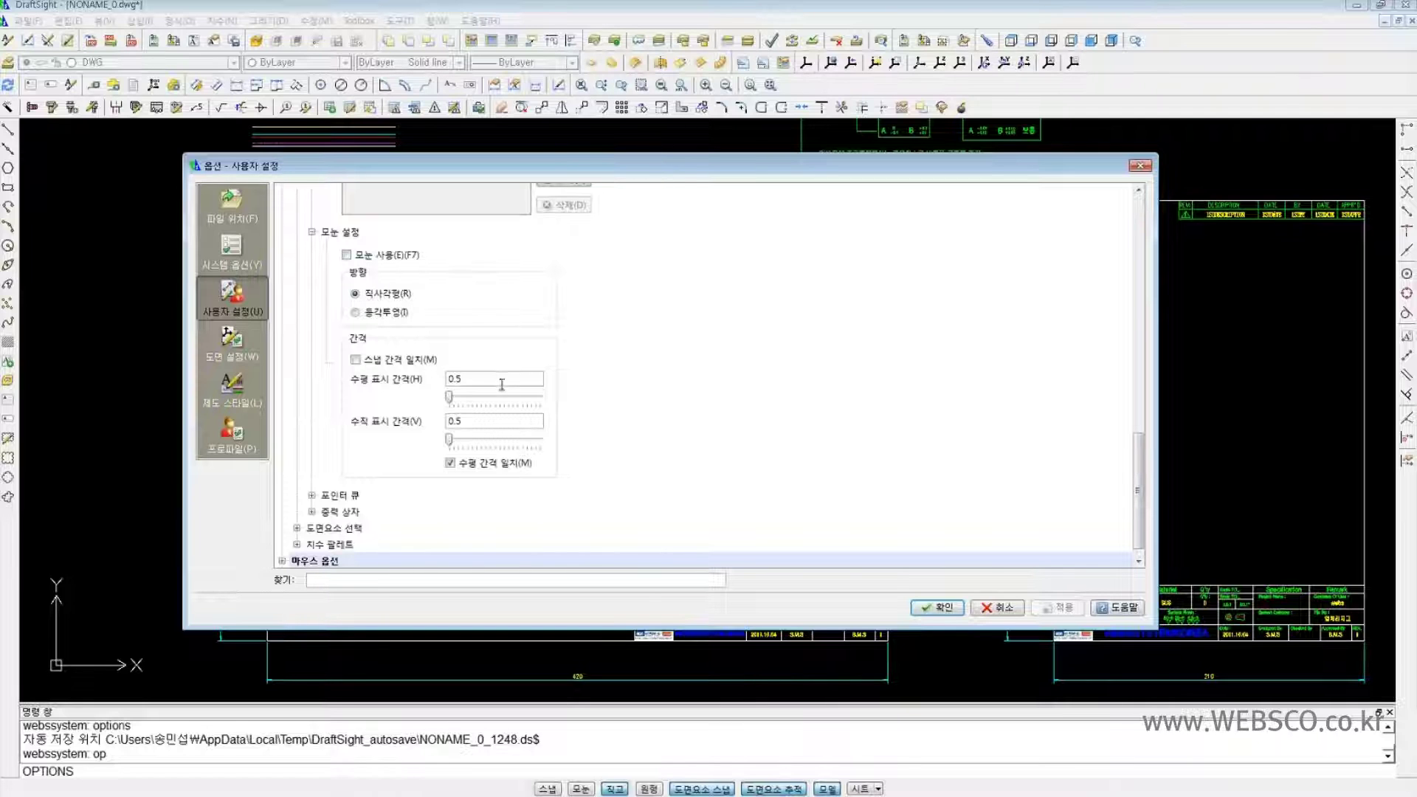
click(507, 423)
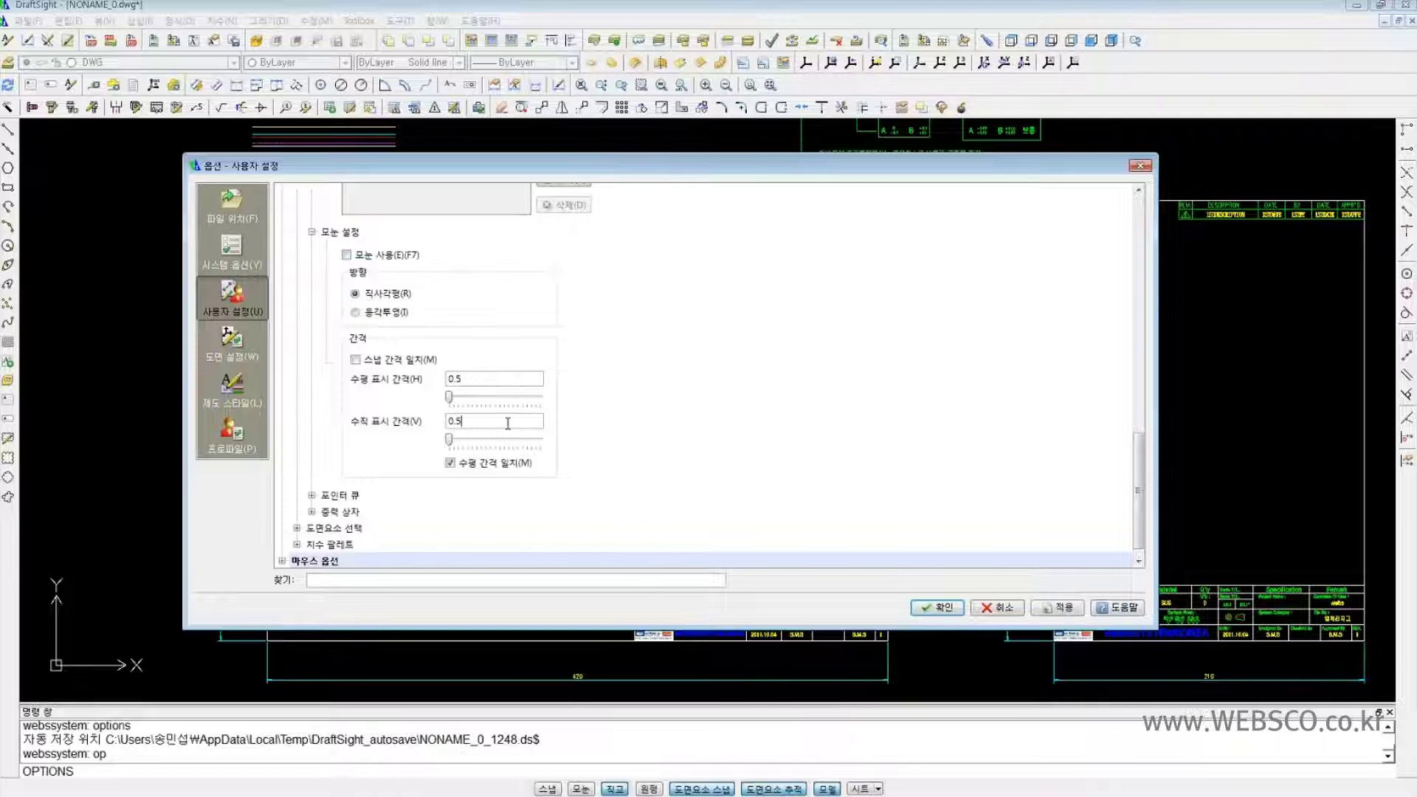
- Examine the pointer cue (포인터 큐) color and size options and the gravity box (중력 상자) settings
click(311, 495)
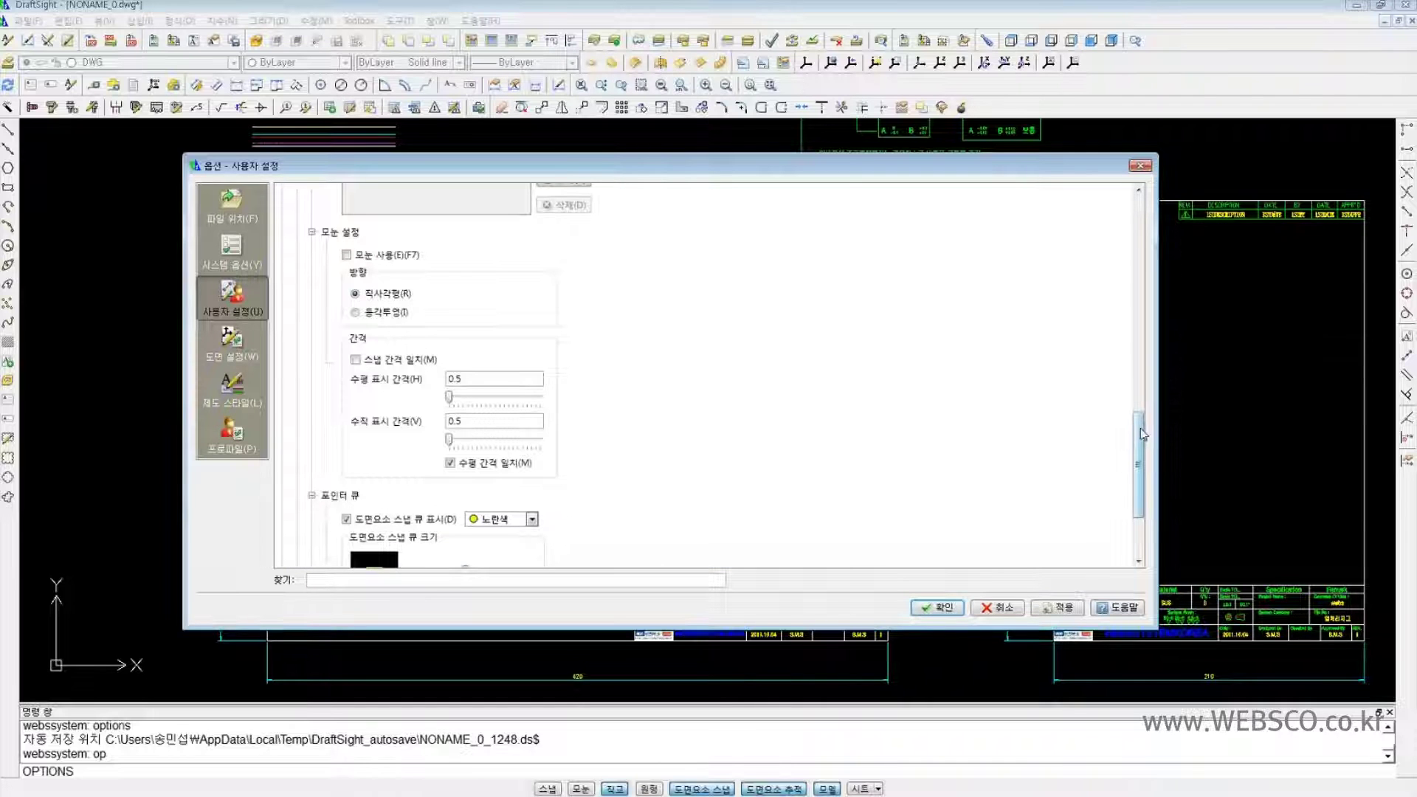
drag(1140, 430, 1138, 472)
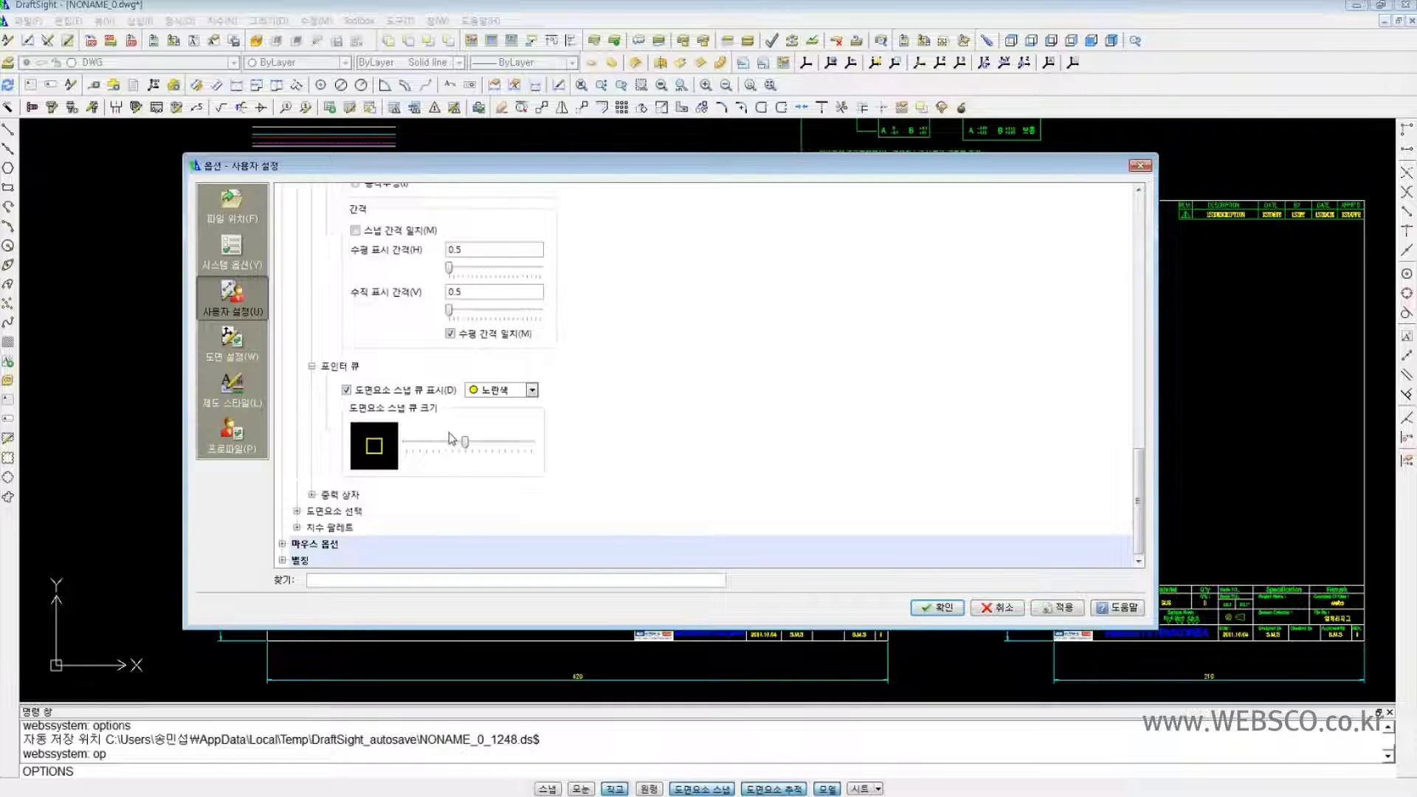
click(311, 494)
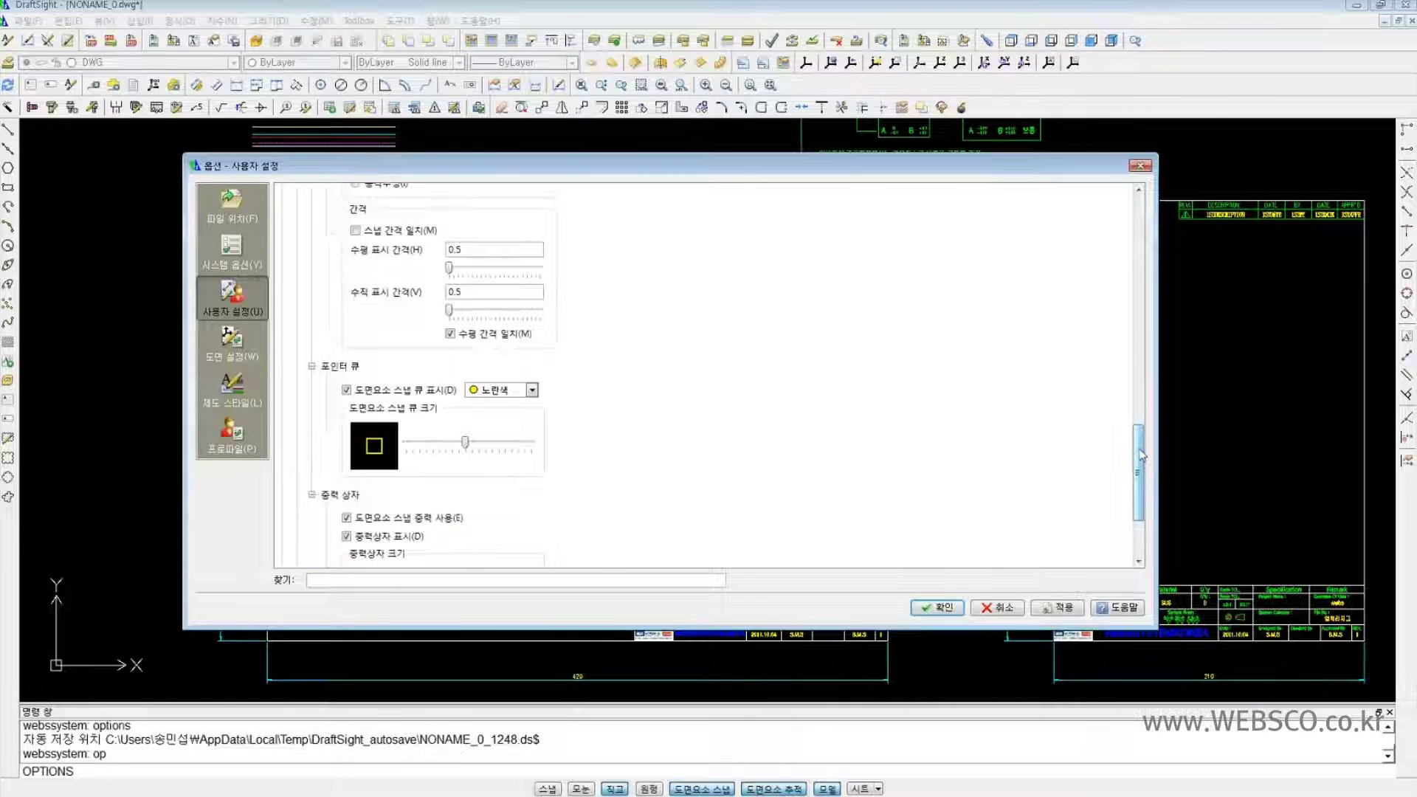
drag(1137, 472, 1139, 504)
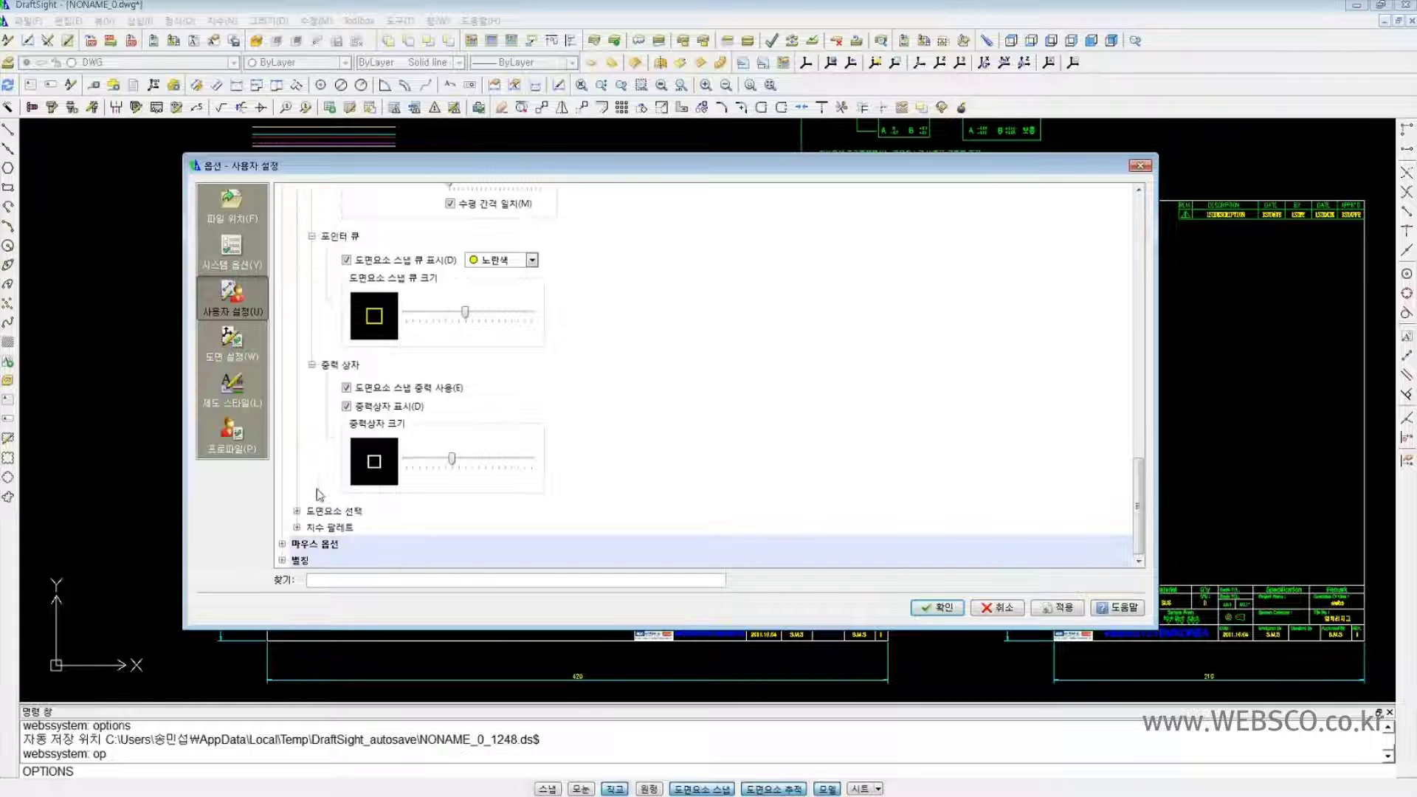
- Review the entity selection settings (선택 설정) and slightly enlarge the selection box size (선택상자 크기)
click(297, 511)
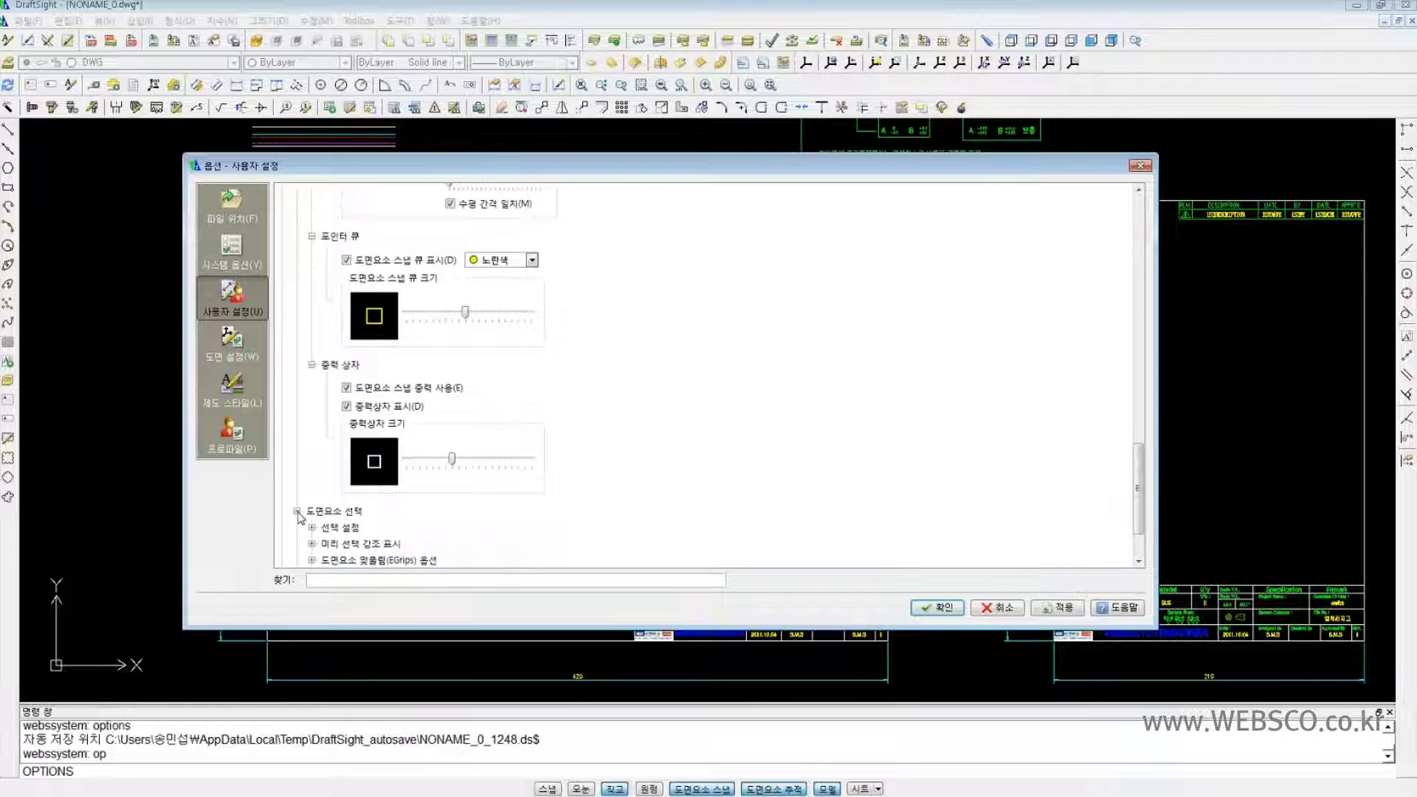
scroll(923, 465, down, 2)
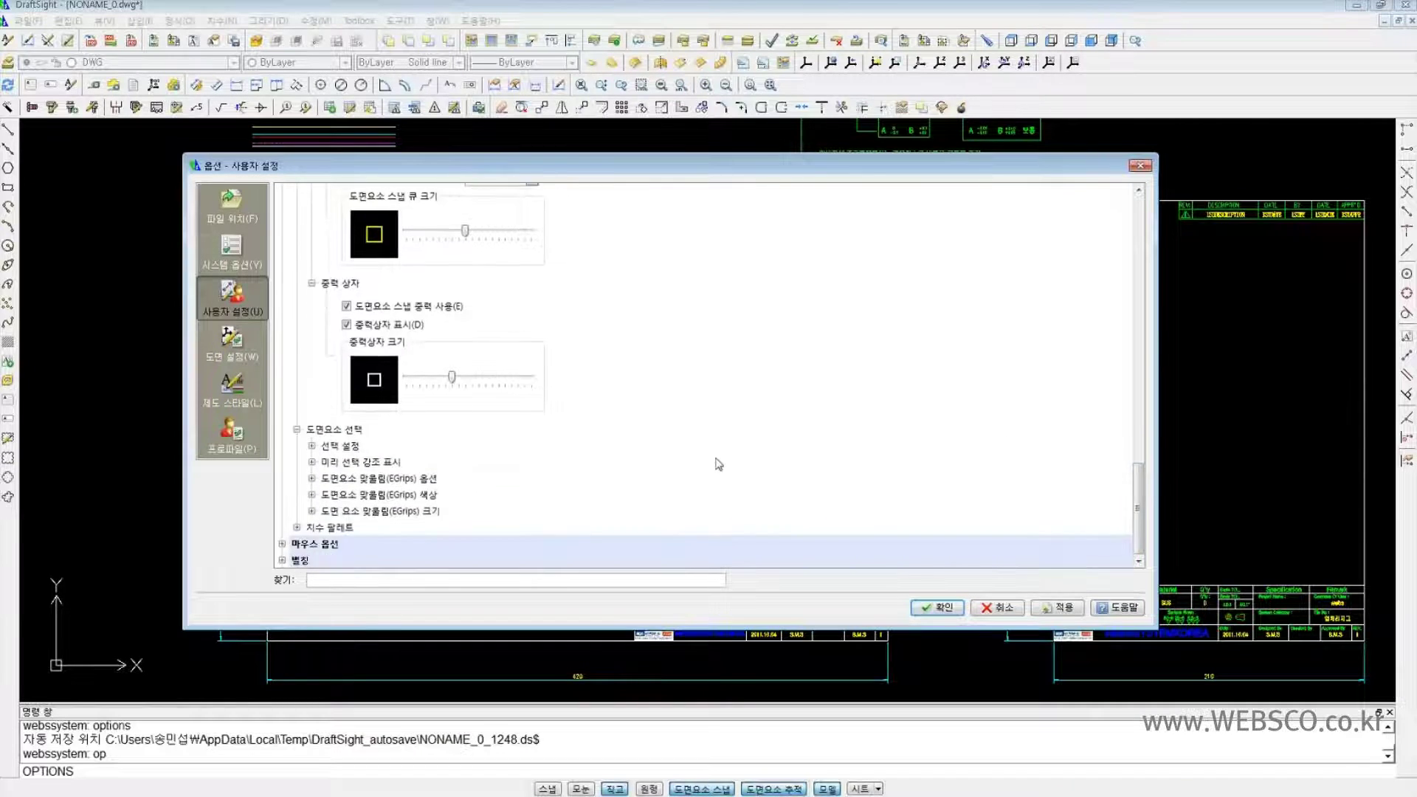
click(312, 446)
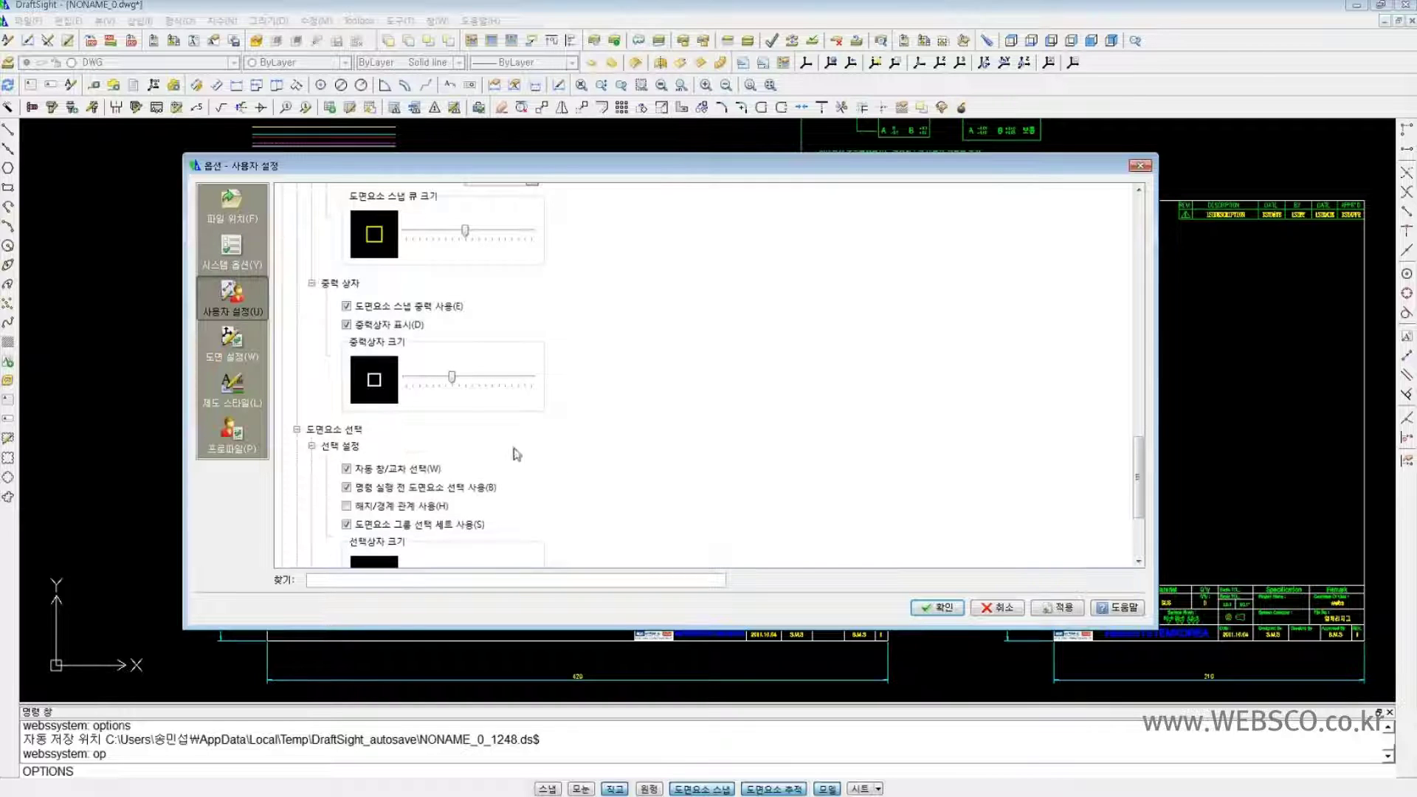
scroll(1142, 459, down, 3)
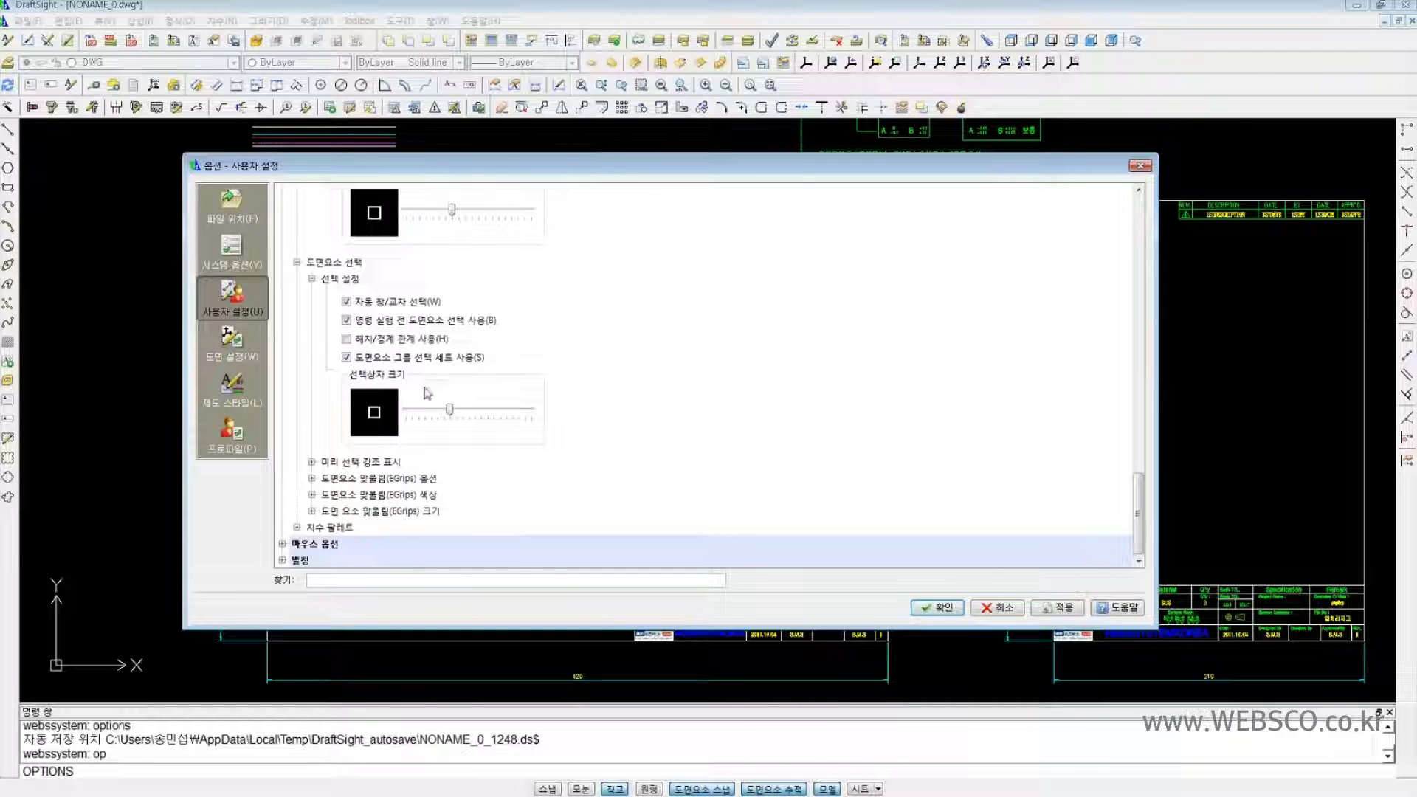
mouse_move(450, 410)
mouse_down()
mouse_move(483, 415)
mouse_move(462, 416)
mouse_up()
- Examine the preselection highlight (미리 선택 강조 표시) options and the dimension palette (치수 팔레트) settings with its favorites library path
click(313, 463)
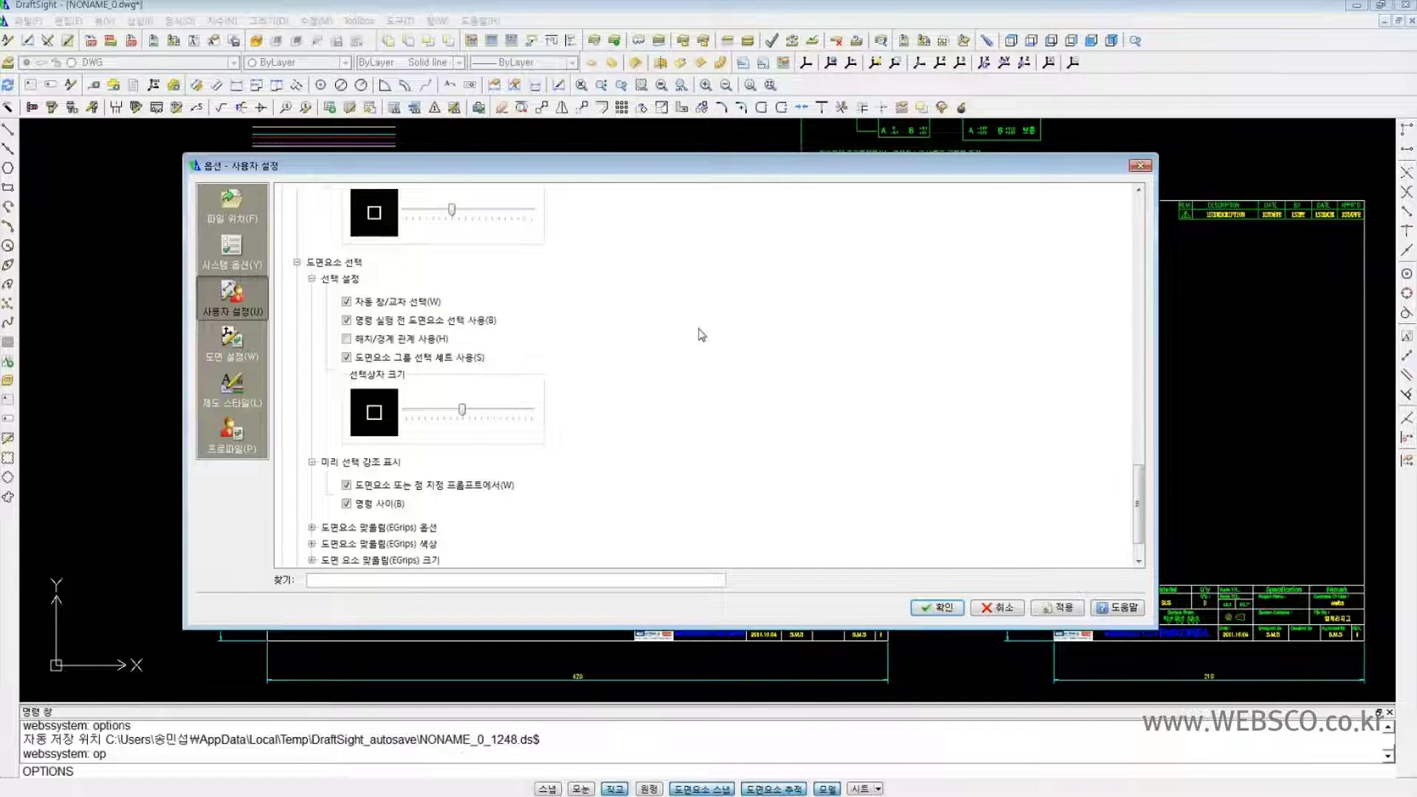
drag(1140, 480, 1142, 509)
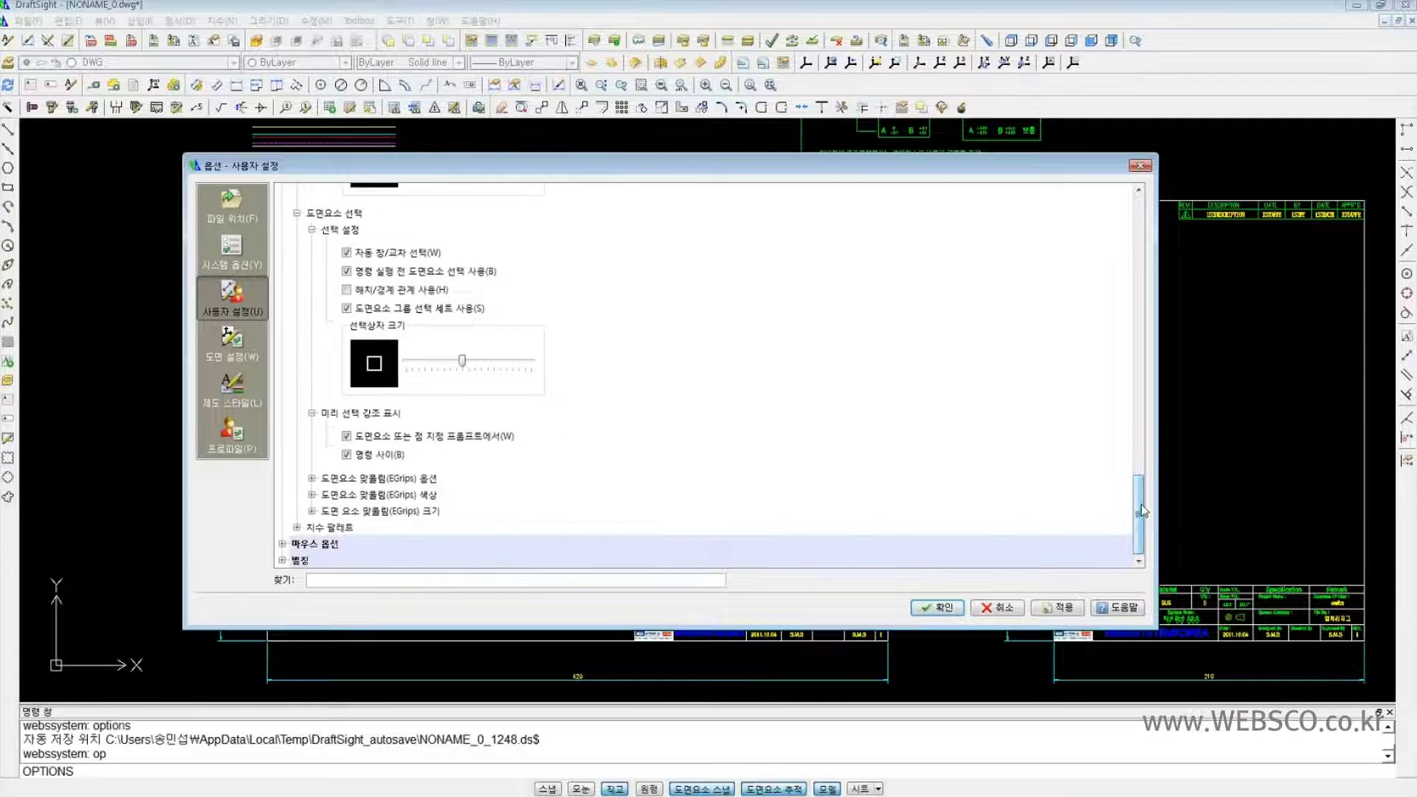
click(296, 527)
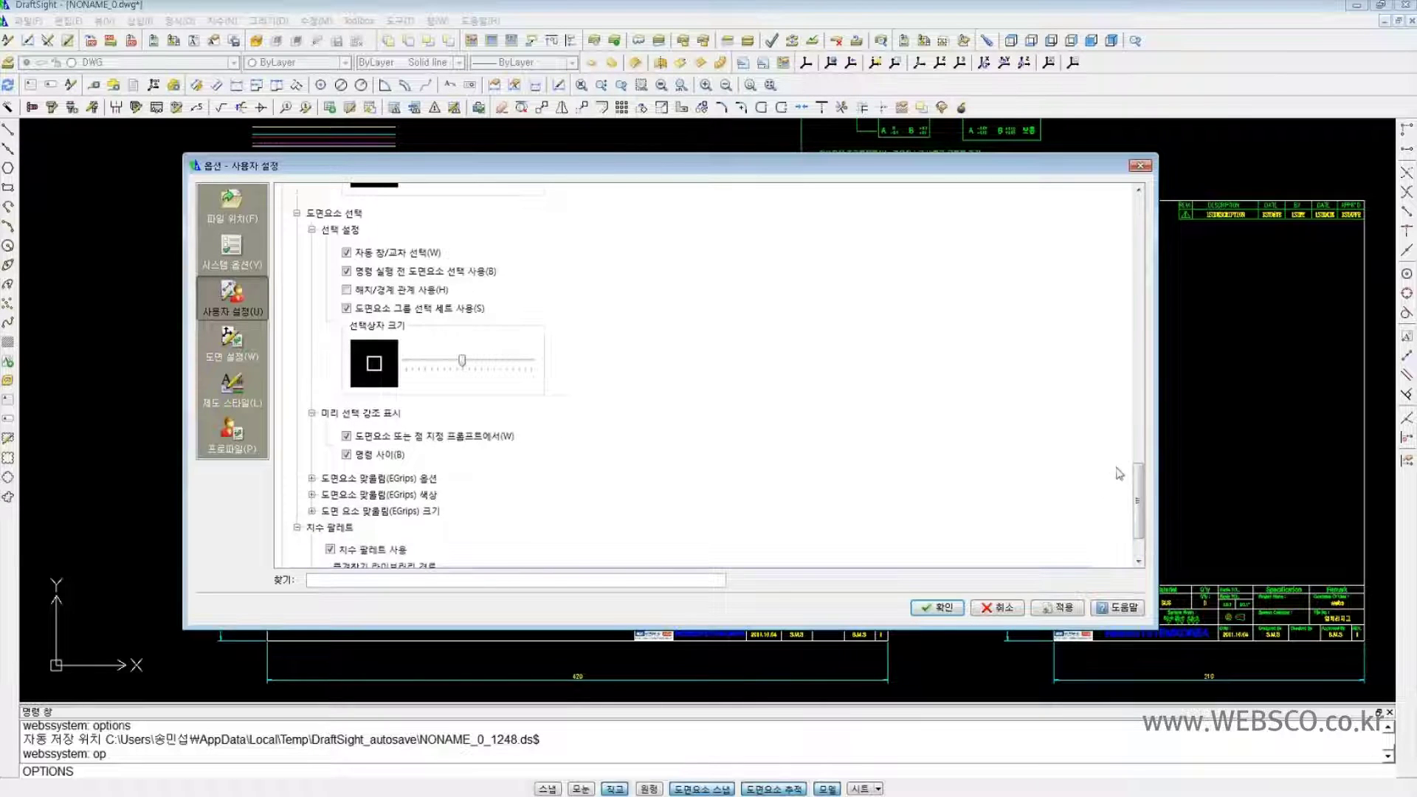
drag(1138, 489, 1139, 503)
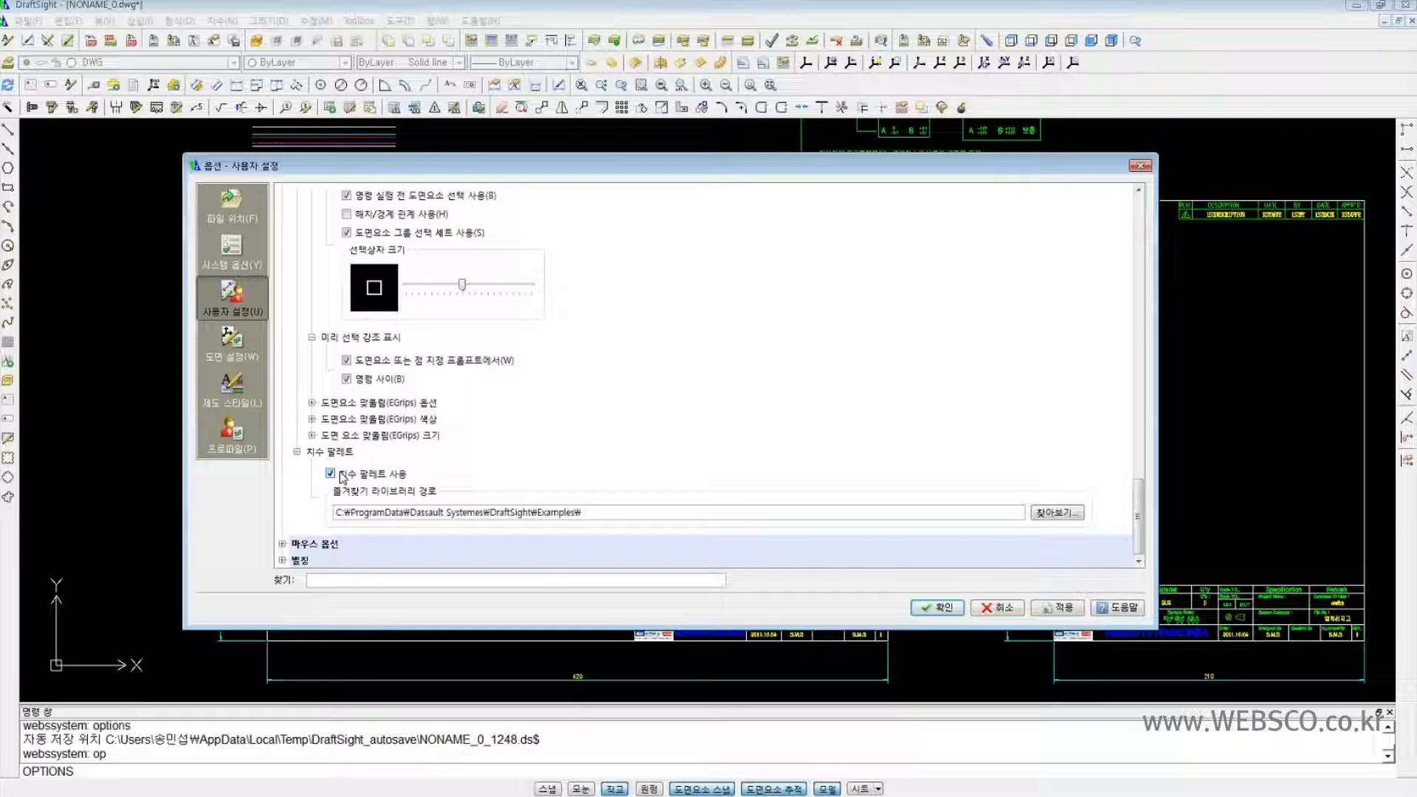
- Examine the general mouse options (마우스 옵션) and the quick Enter key behavior (빠른 Enter 키 누름 동작)
click(284, 544)
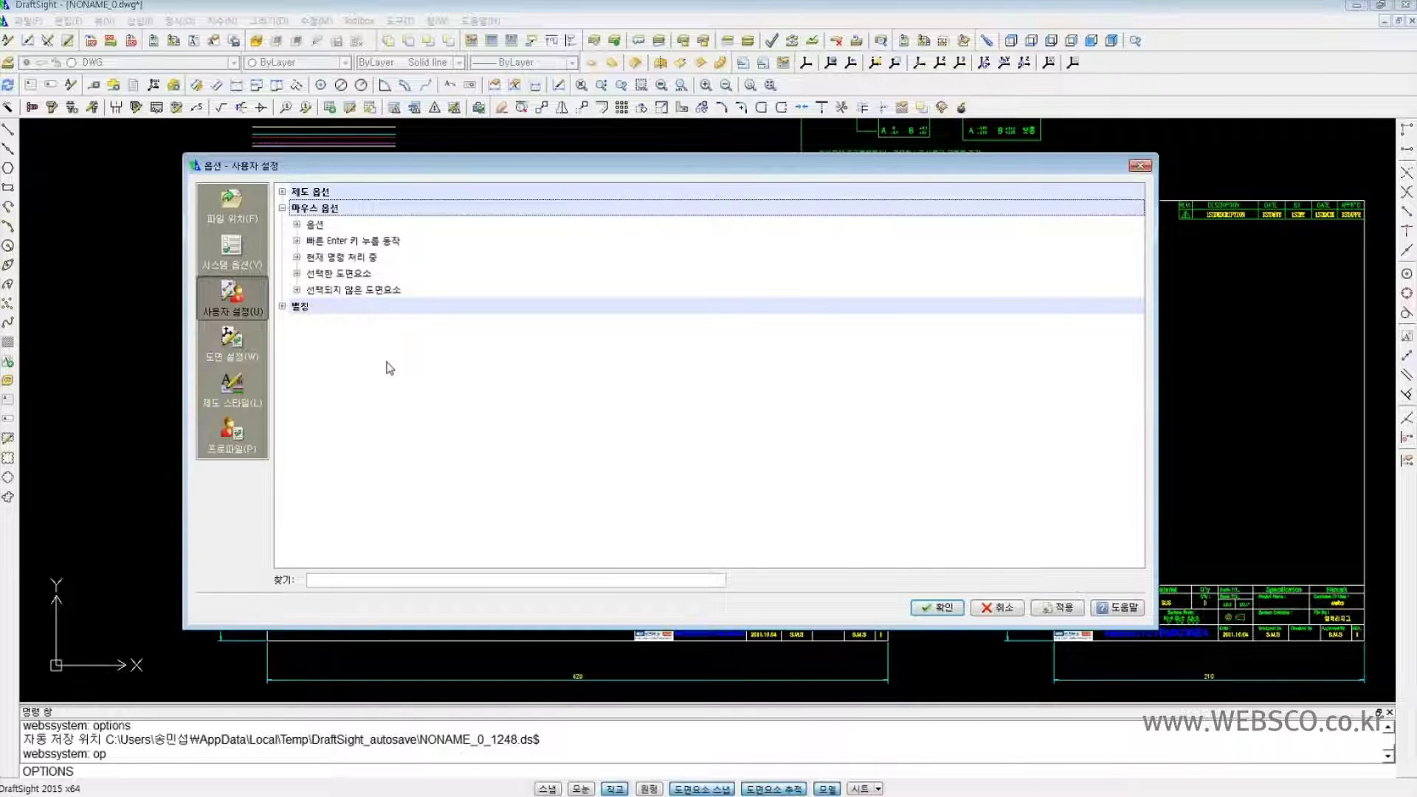
click(296, 224)
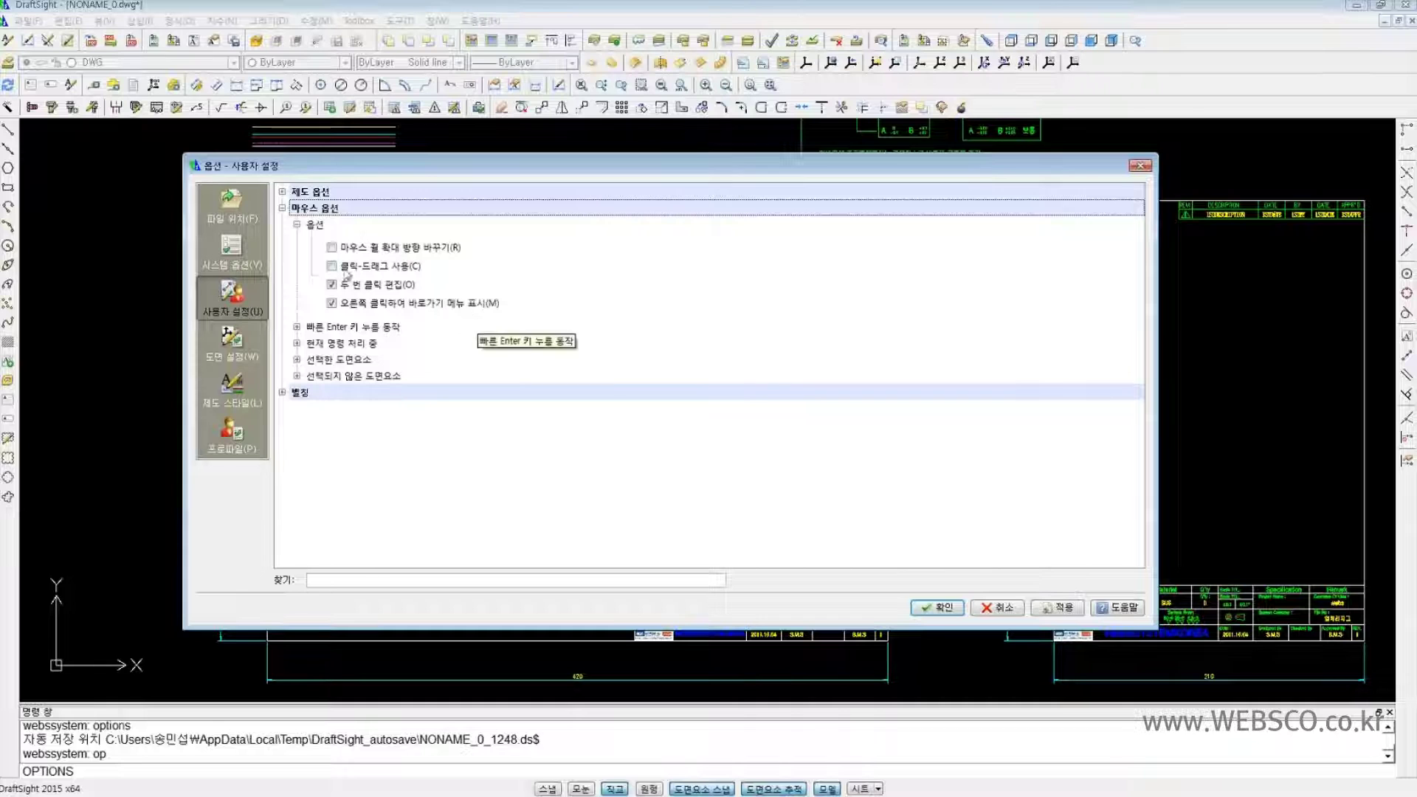
click(296, 327)
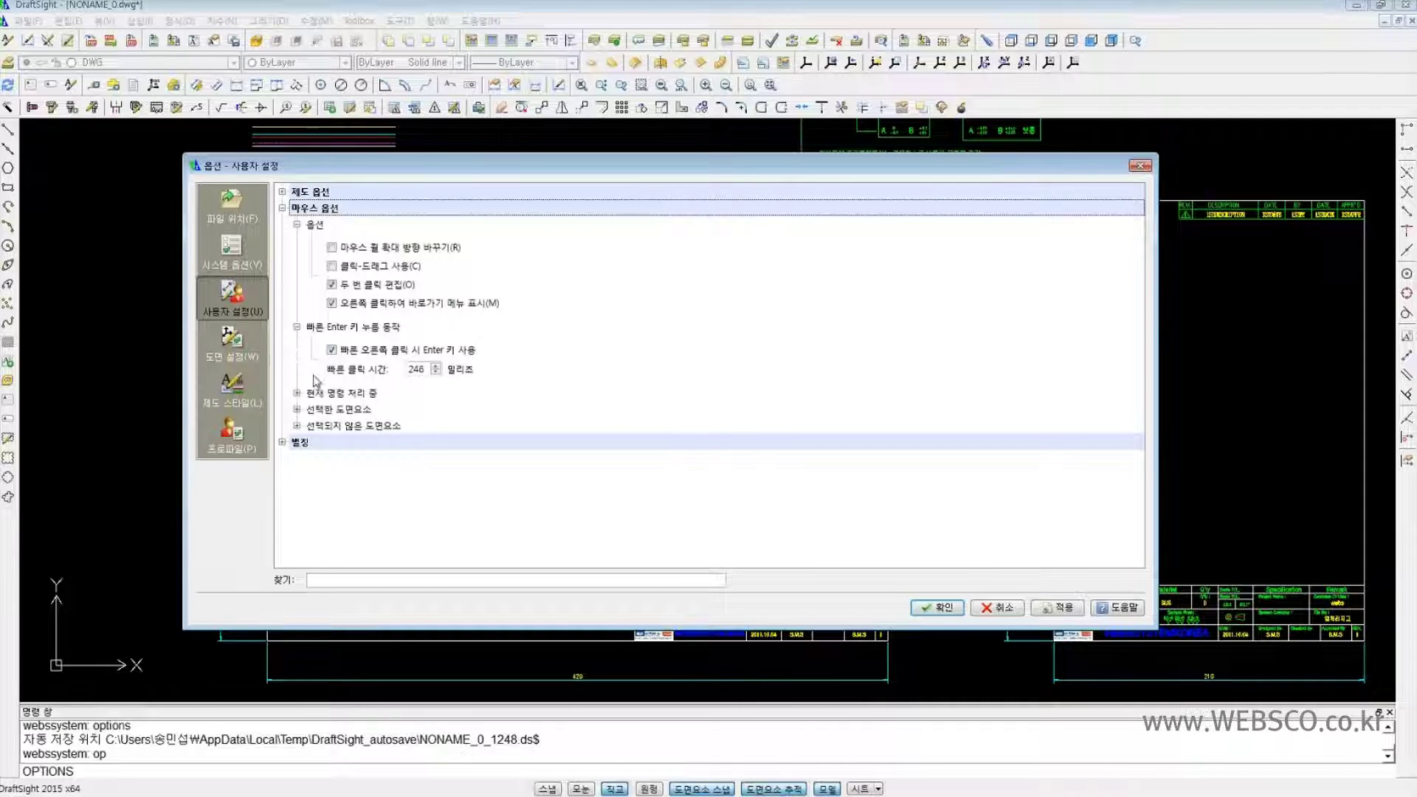
- Examine the context-click behavior options for a running command, for selected entities and for unselected entities in the mouse options
click(297, 393)
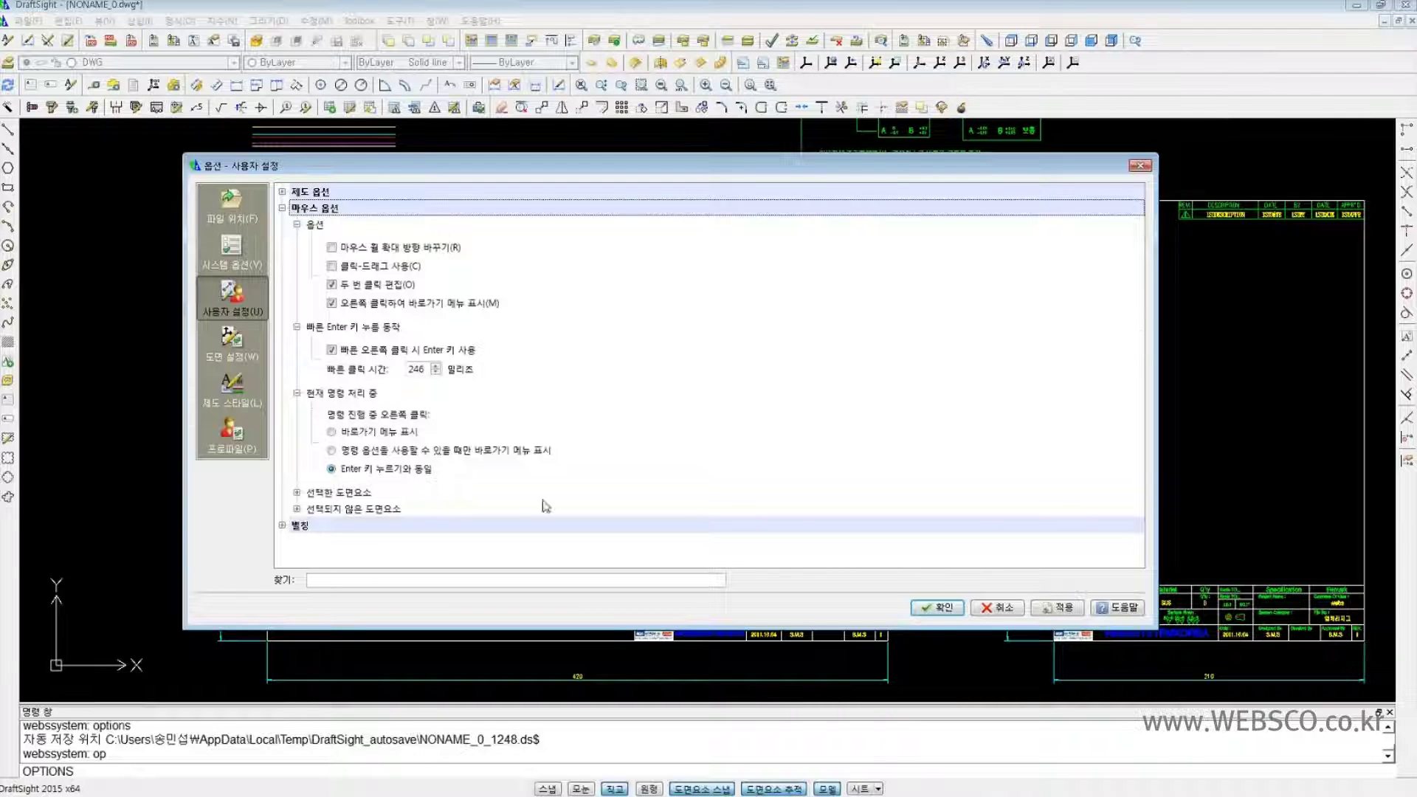
click(297, 493)
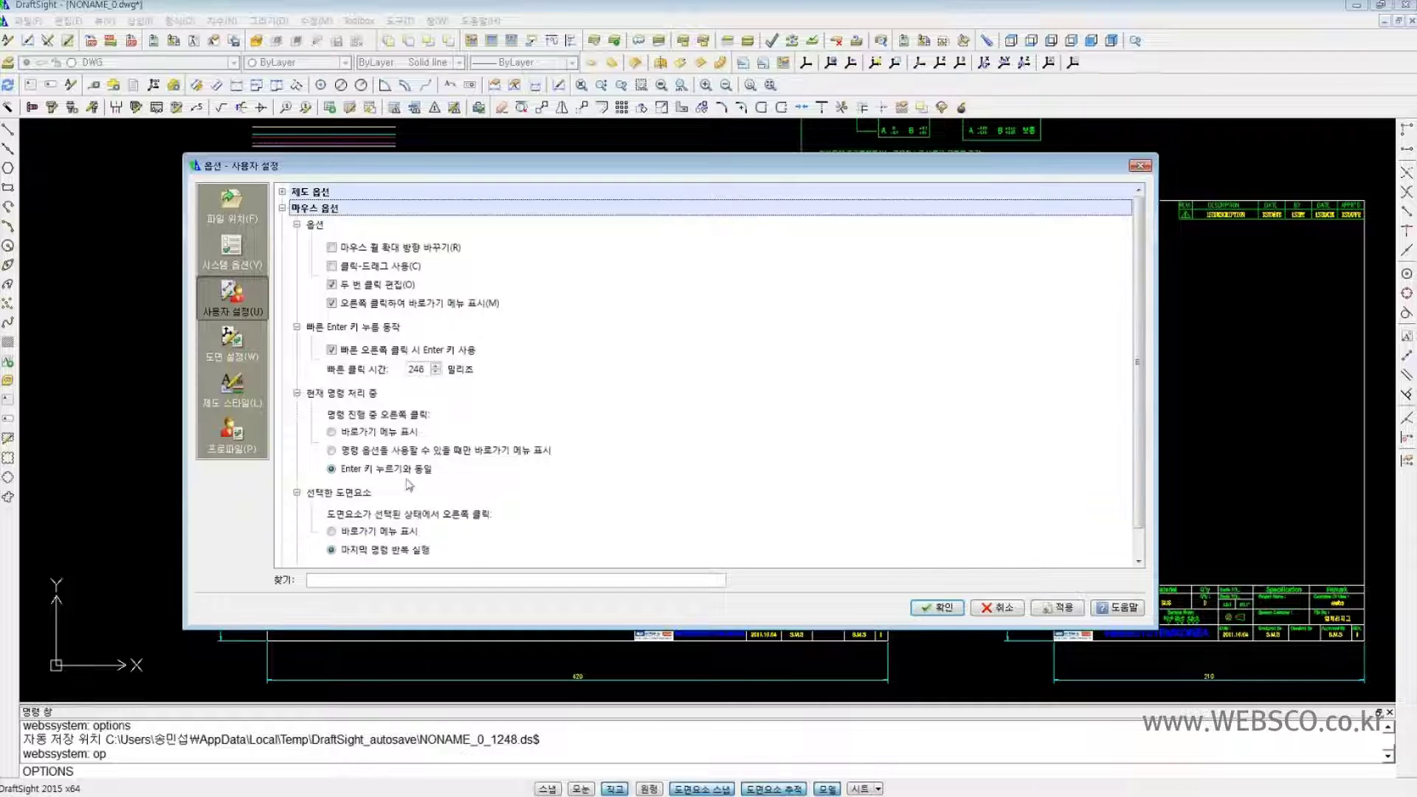
scroll(458, 485, down, 1)
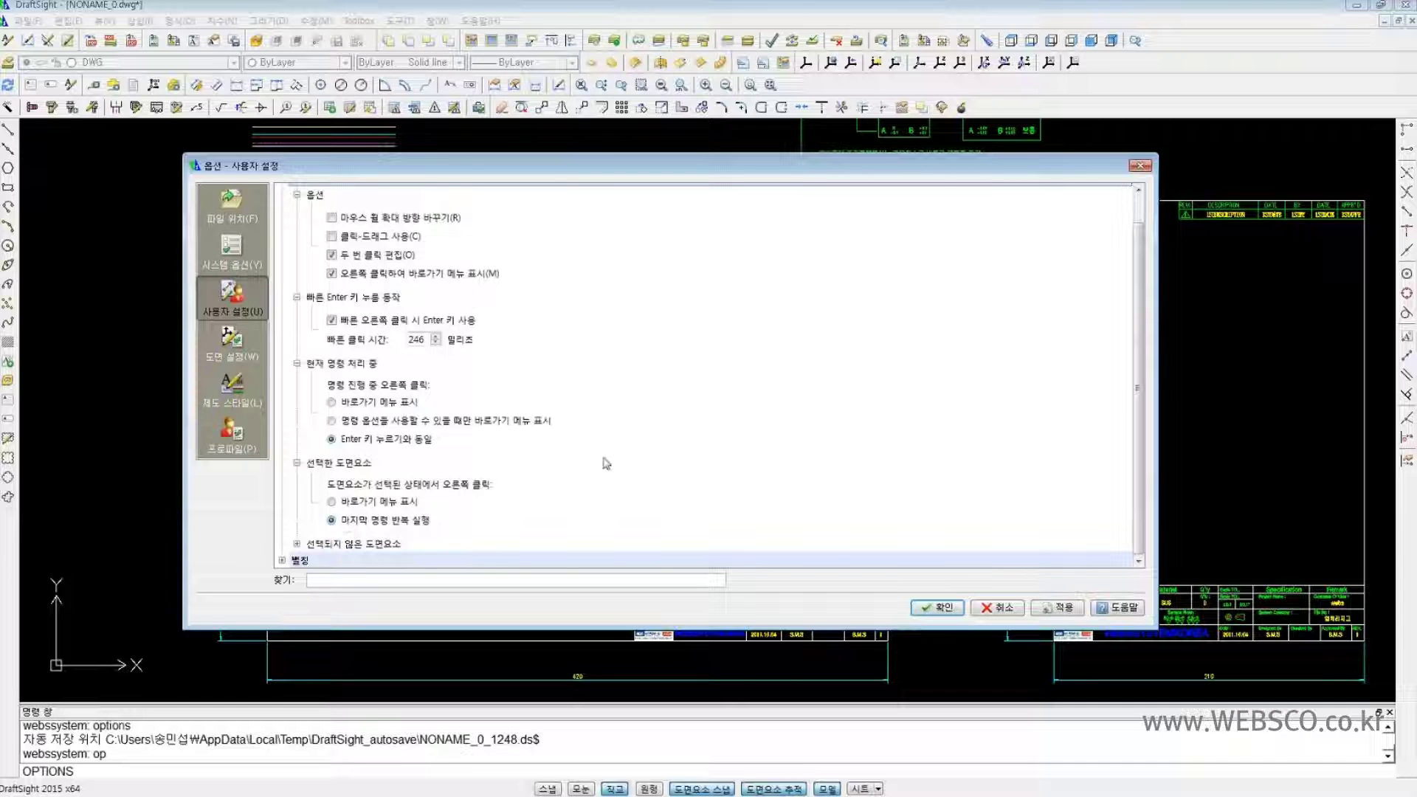
click(296, 543)
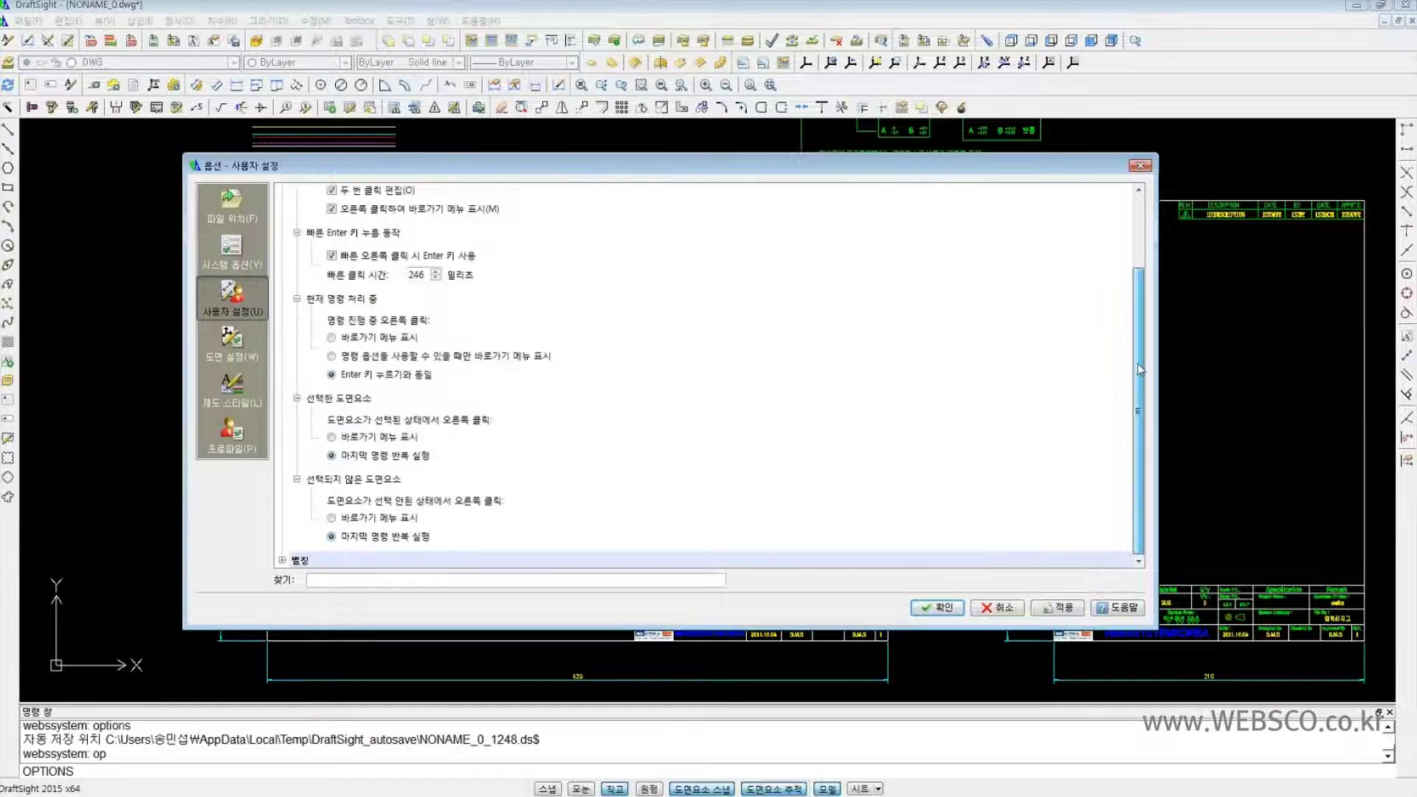
mouse_move(1137, 364)
mouse_down()
mouse_move(1138, 344)
mouse_move(1139, 382)
mouse_up()
- Examine the command alias list (별칭) in the user preferences and select a _+VIEWTILES entry
click(282, 561)
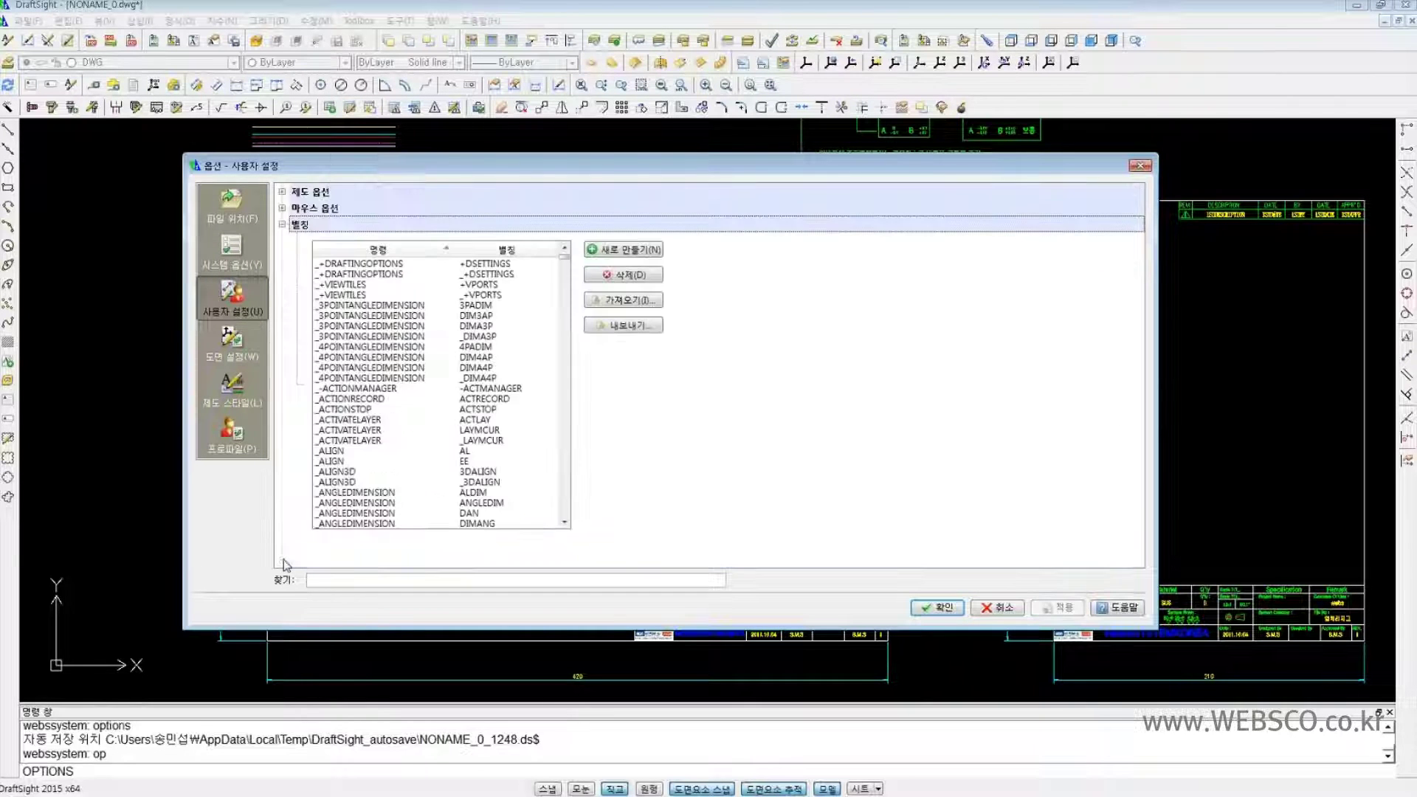
click(395, 315)
click(384, 285)
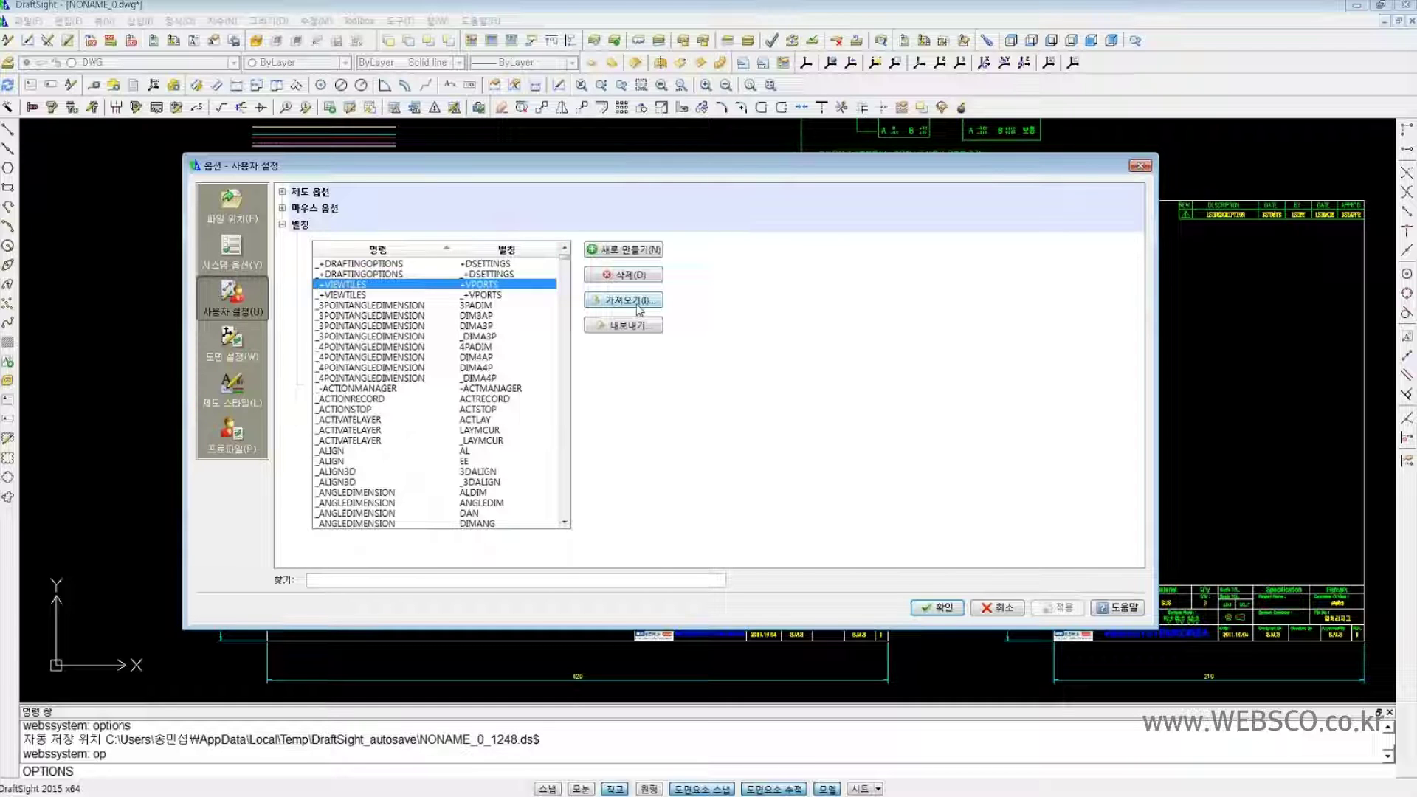
- View the alias files available for import (가져오기), then cancel the file selection and close the options
click(639, 302)
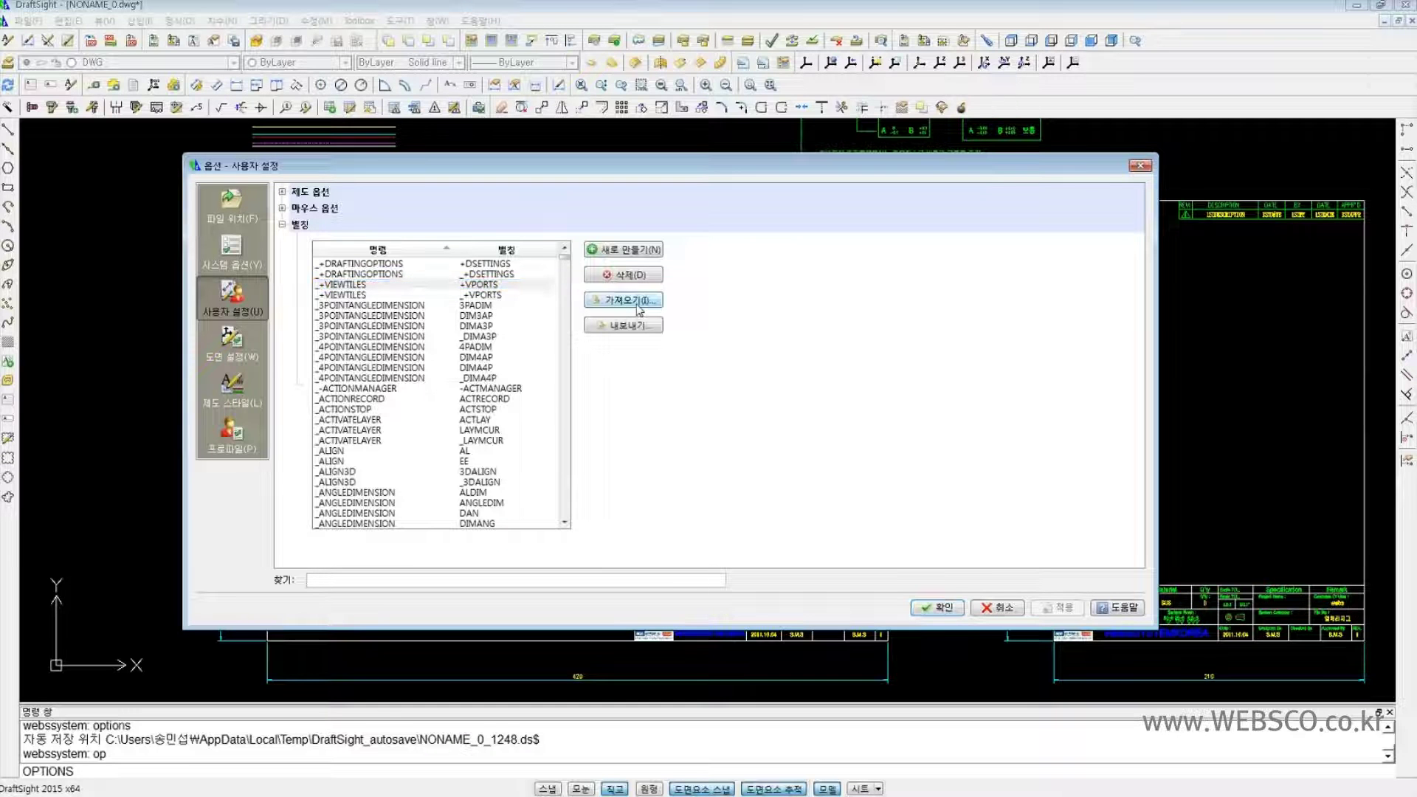
drag(542, 194, 603, 198)
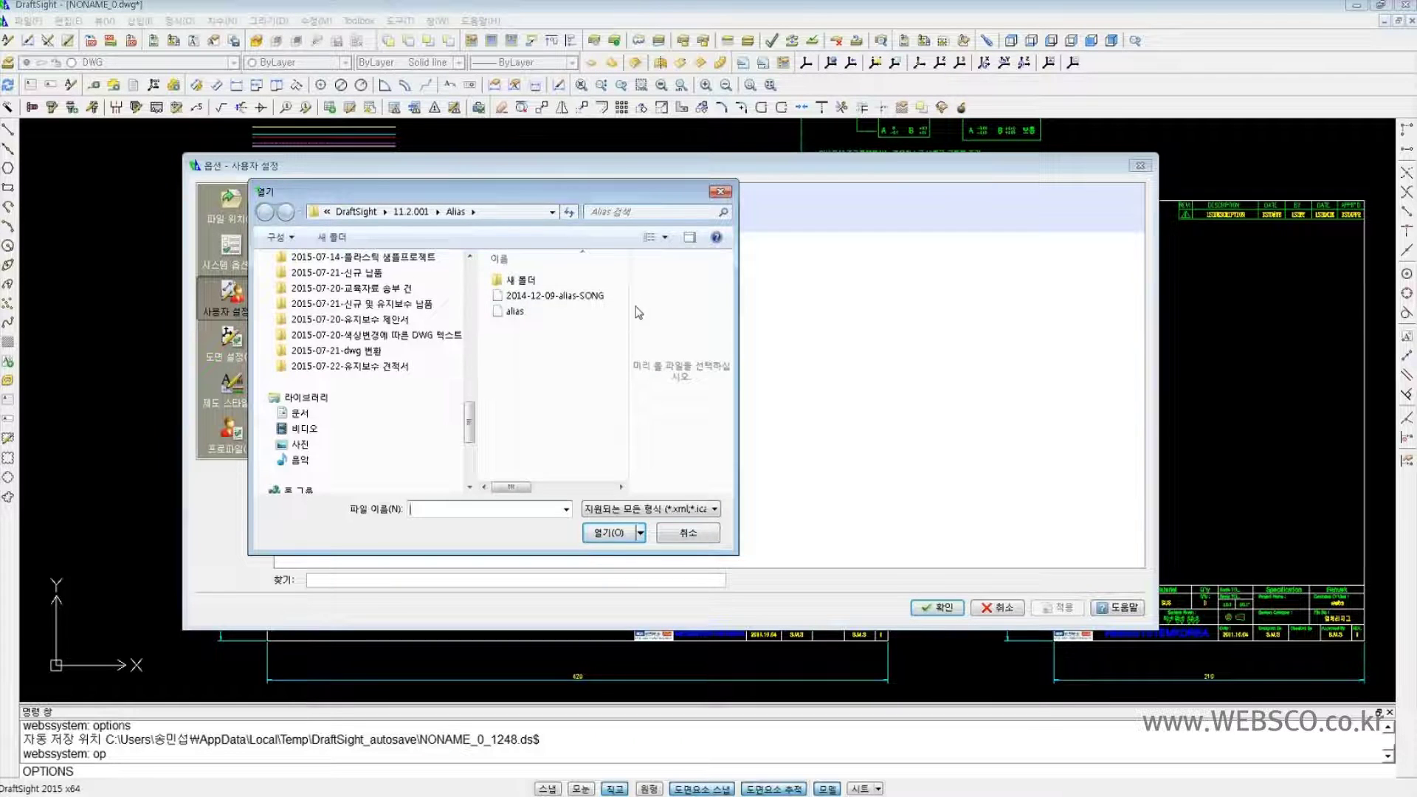
key(Escape)
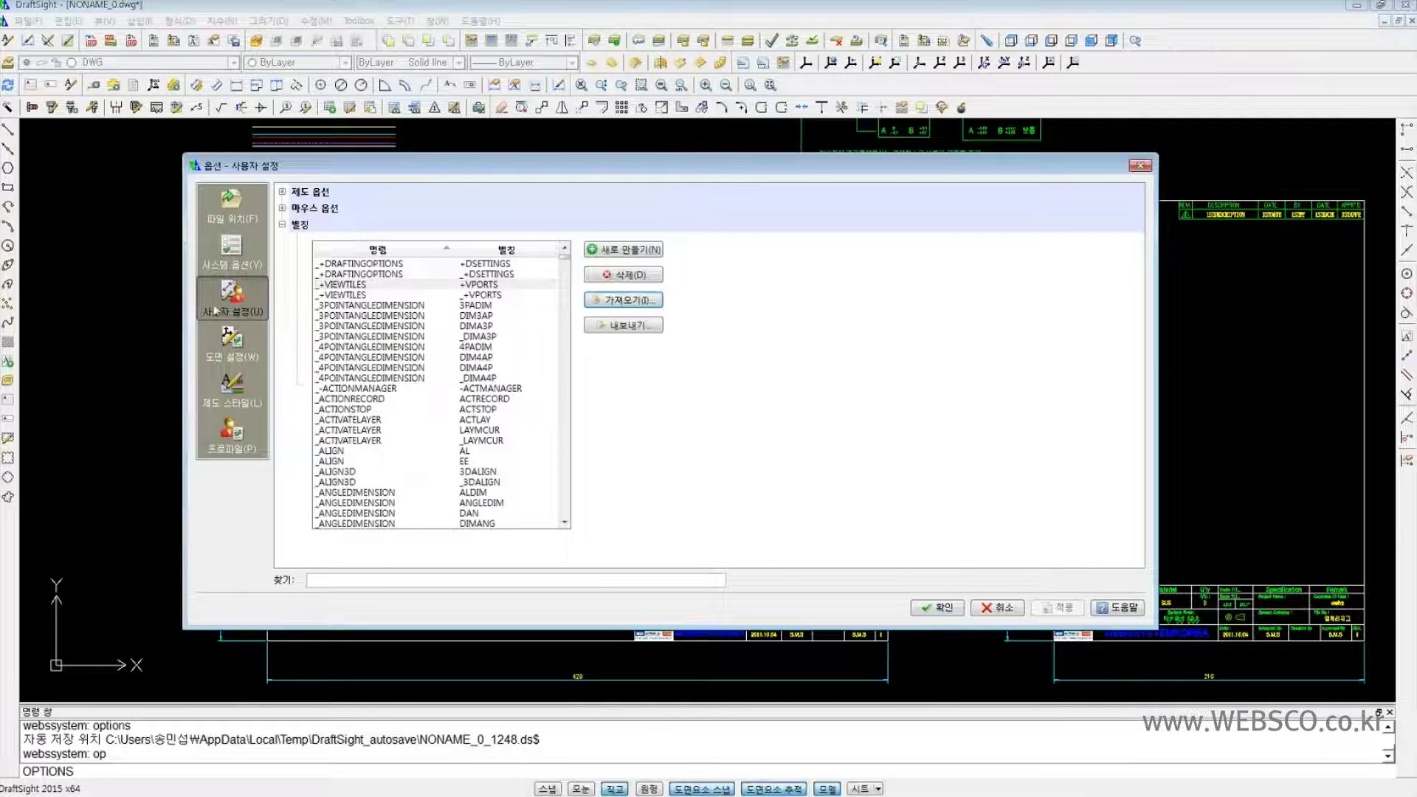
key(Escape)
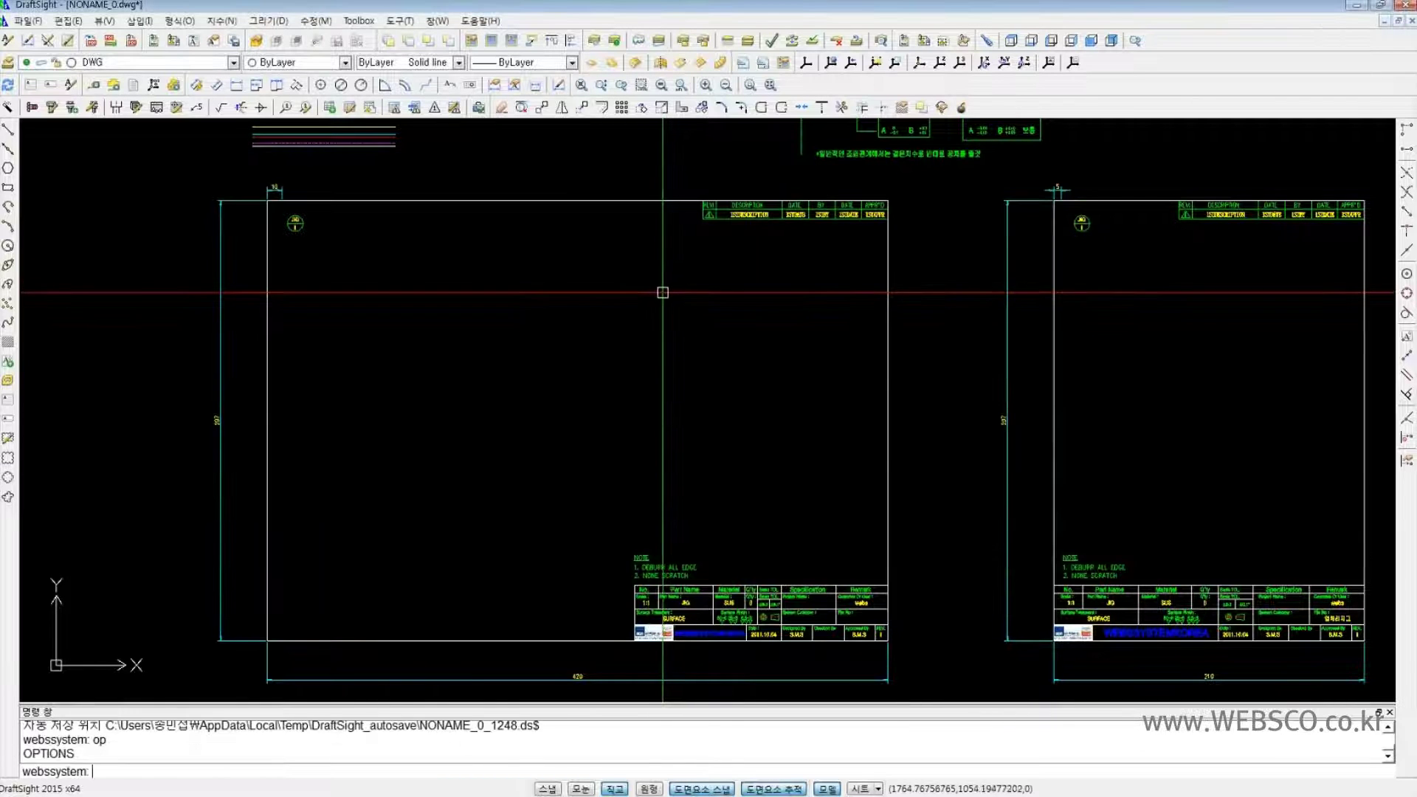
- Show the desktop, extend the DraftSight icon group downward, and return to the DraftSight drawing
key(super+d)
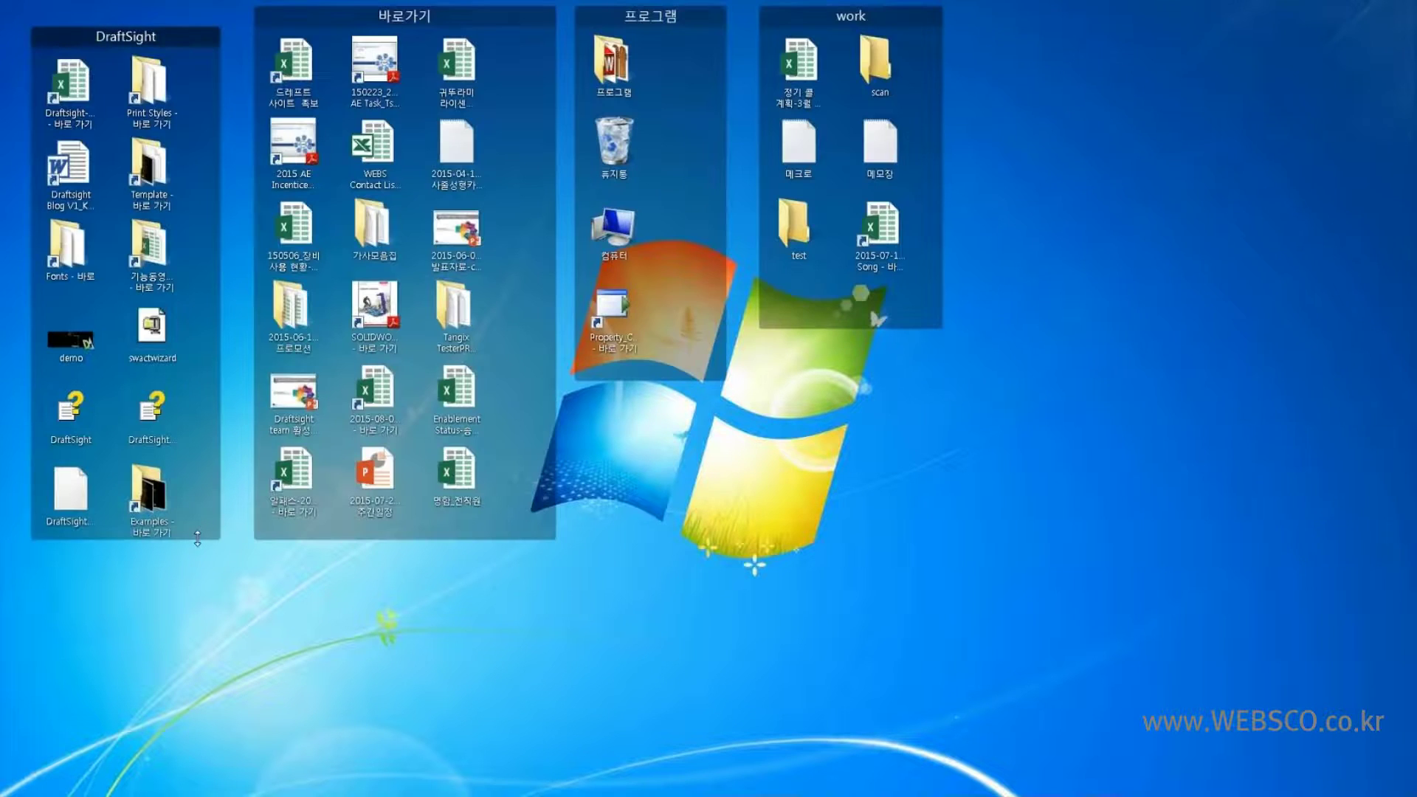
drag(197, 538, 197, 647)
click(85, 493)
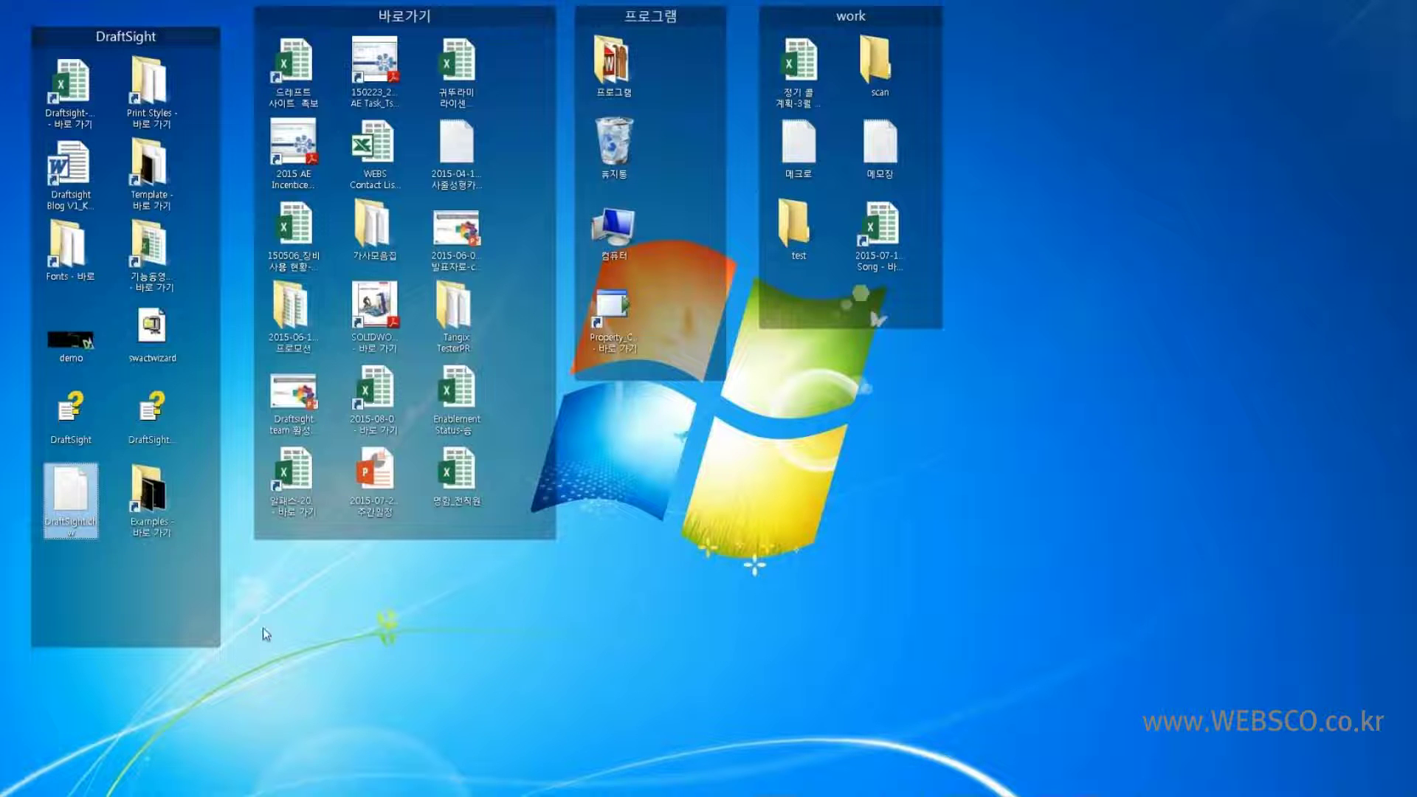
mouse_move(894, 796)
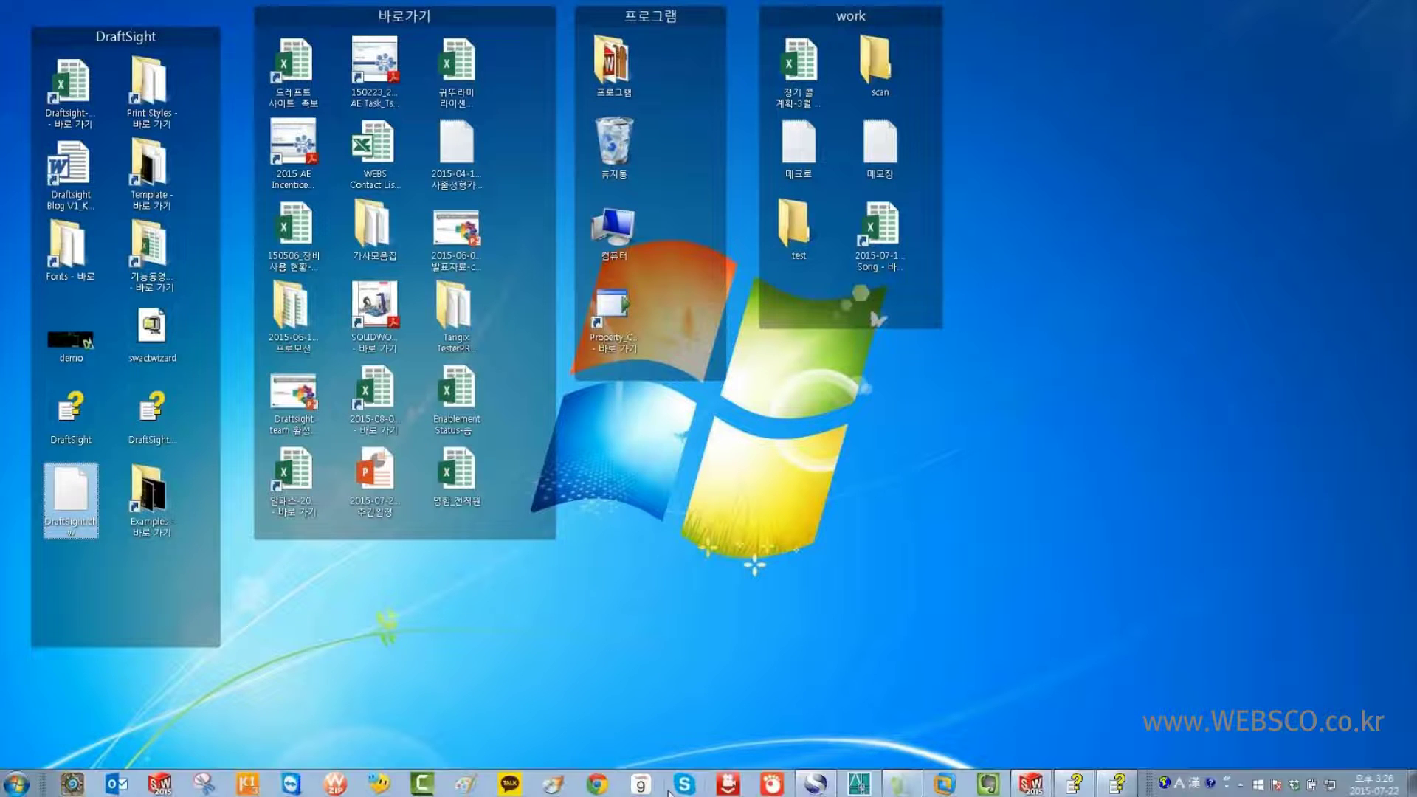
key(alt+Tab)
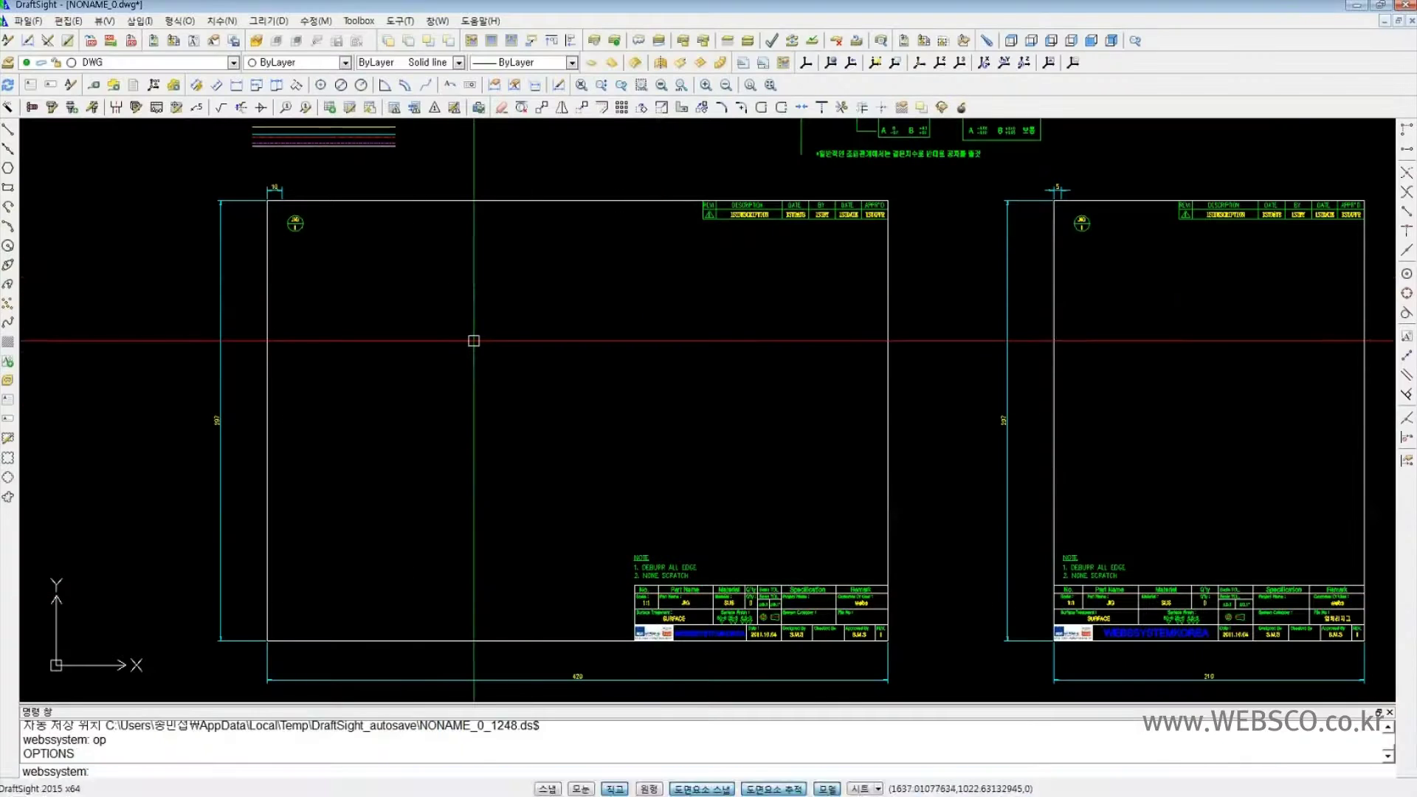
- Reopen the options with the op command and select the 2014-12-09 alias file in the alias import (가져오기) dialog
text(op)
key(Return)
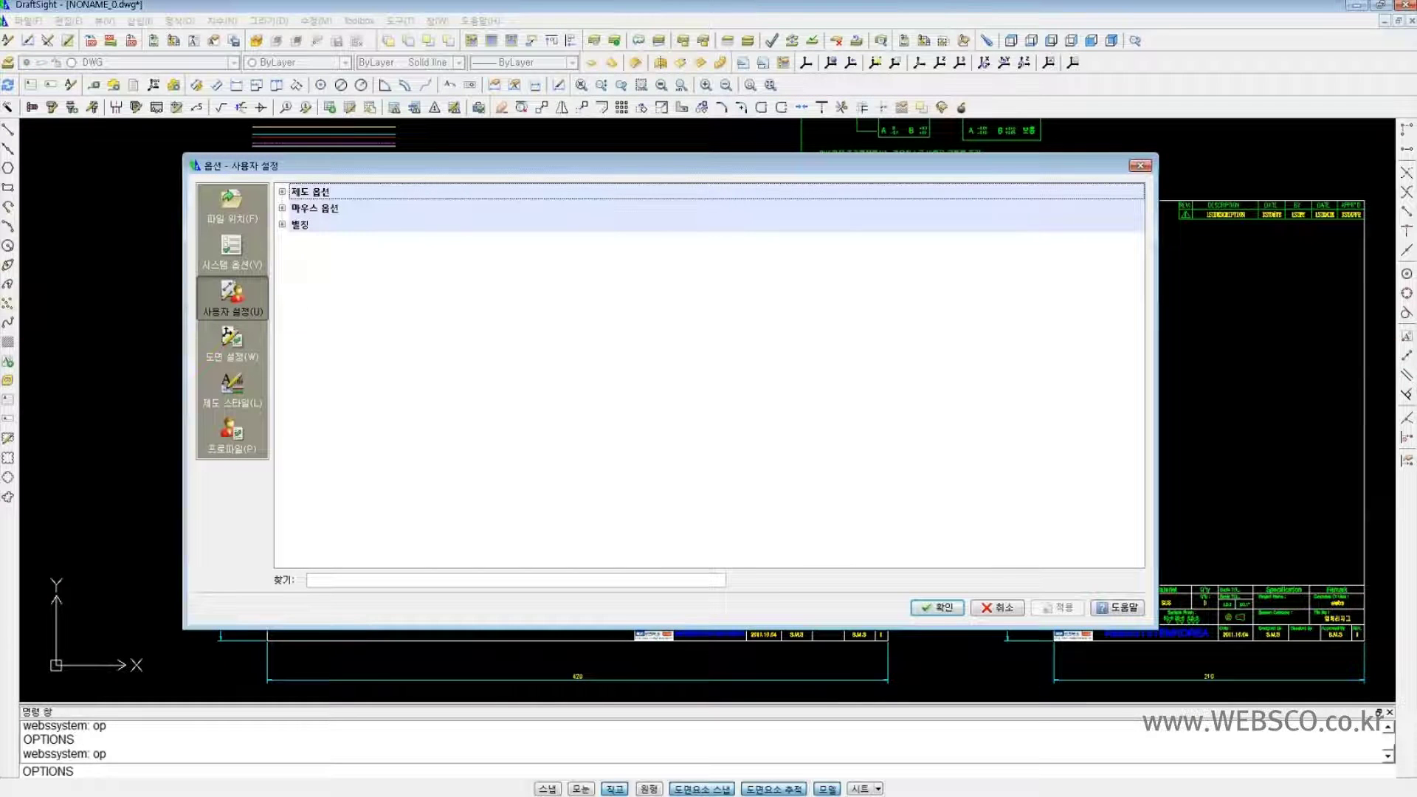
click(282, 225)
click(649, 302)
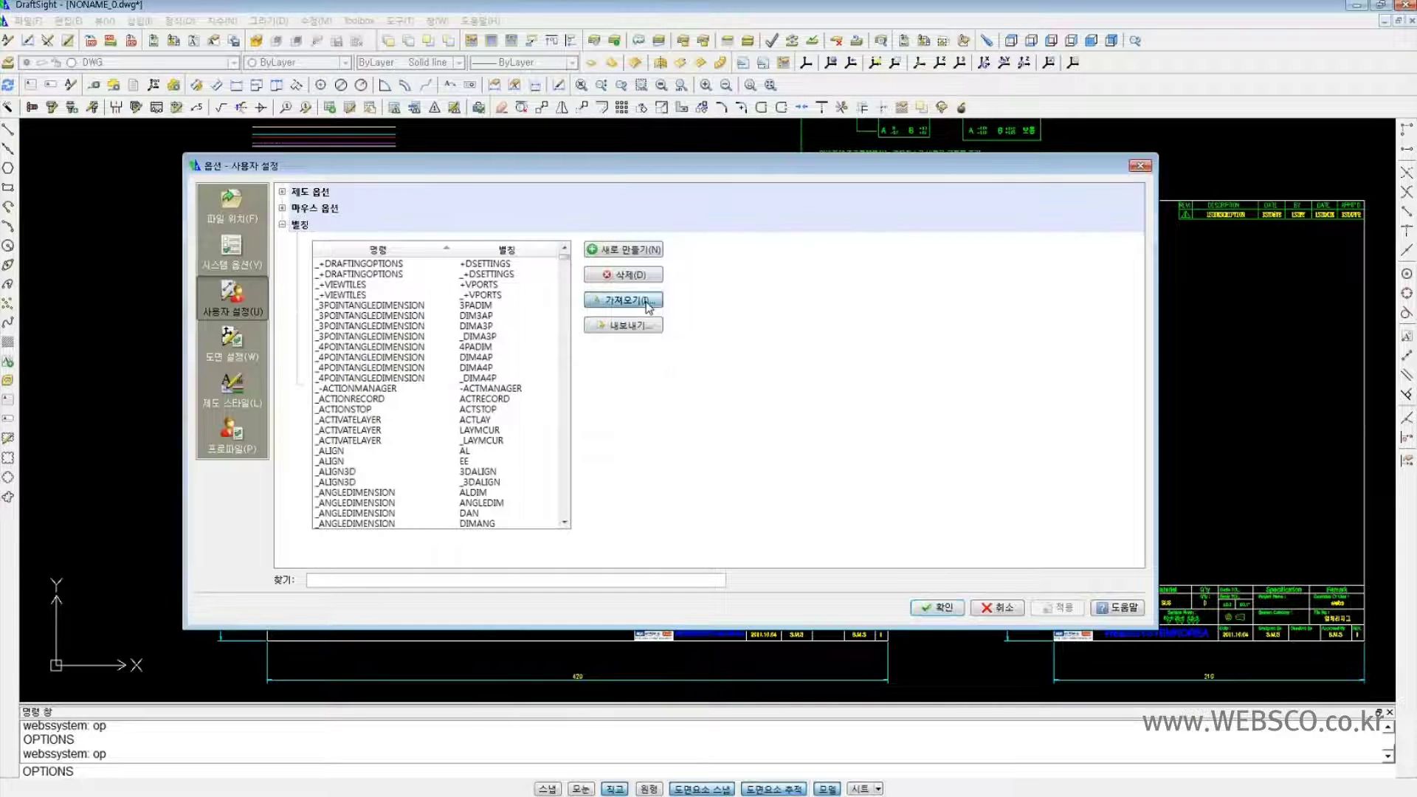
click(531, 296)
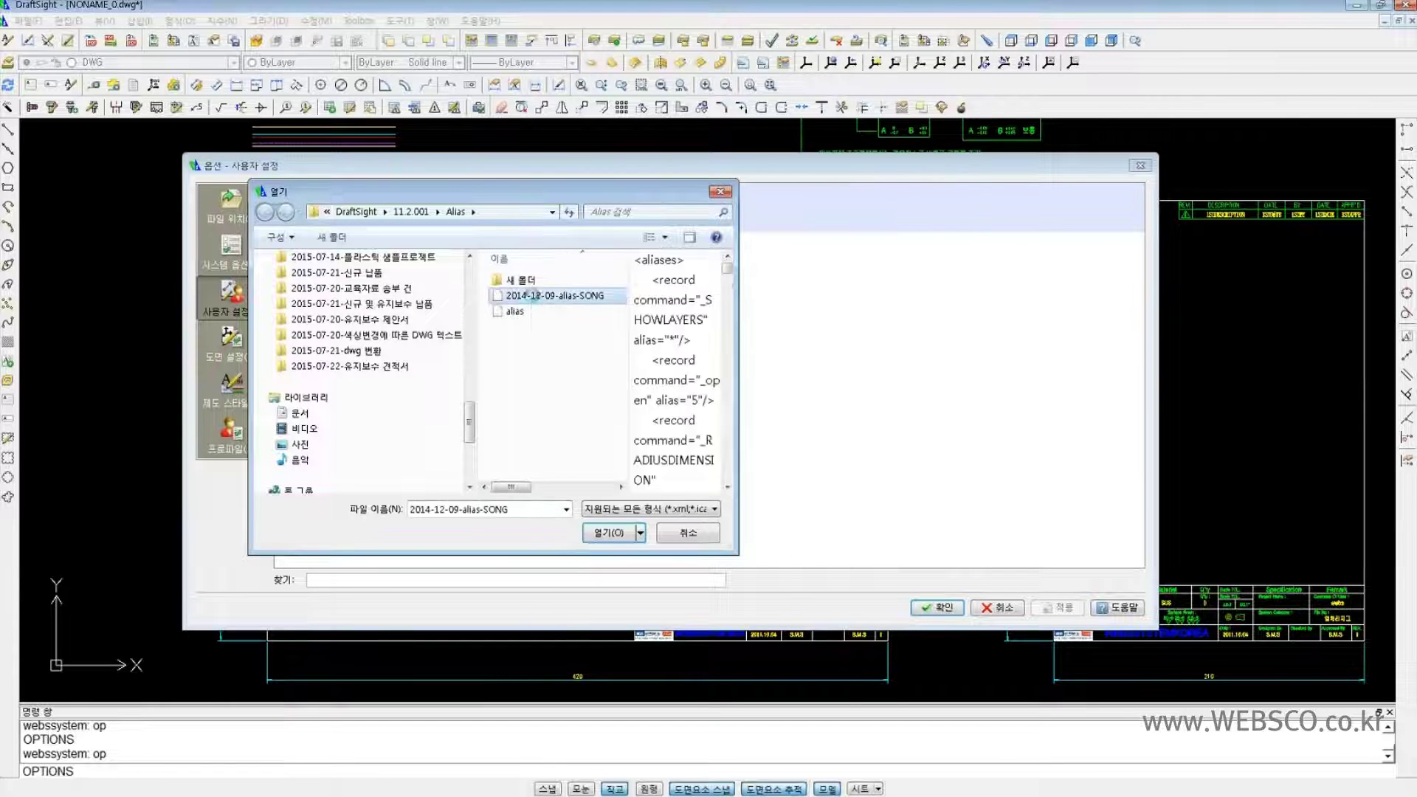
- Create a desktop shortcut to the selected 2014-12-09 alias file, then cancel the import and close the options
right_click(533, 296)
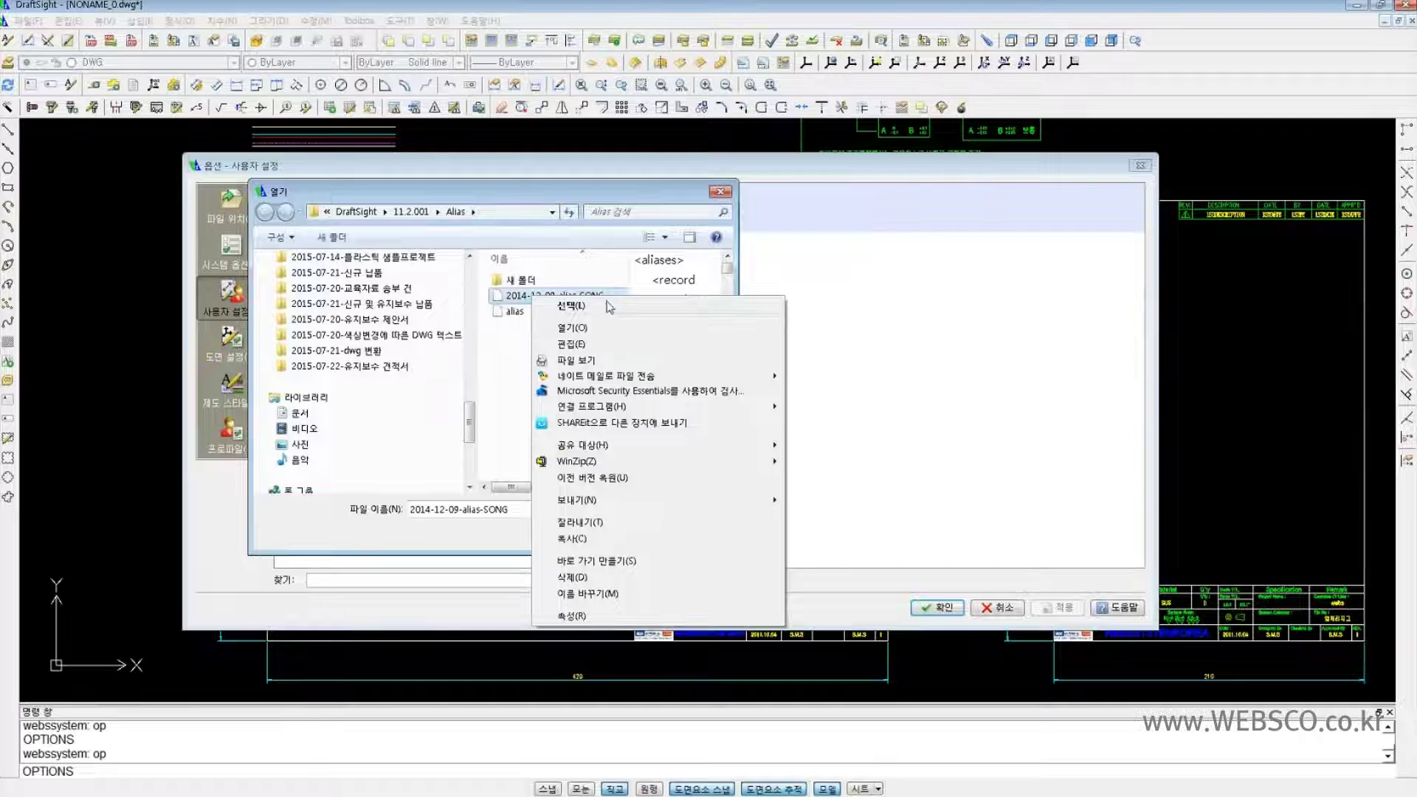
mouse_move(583, 500)
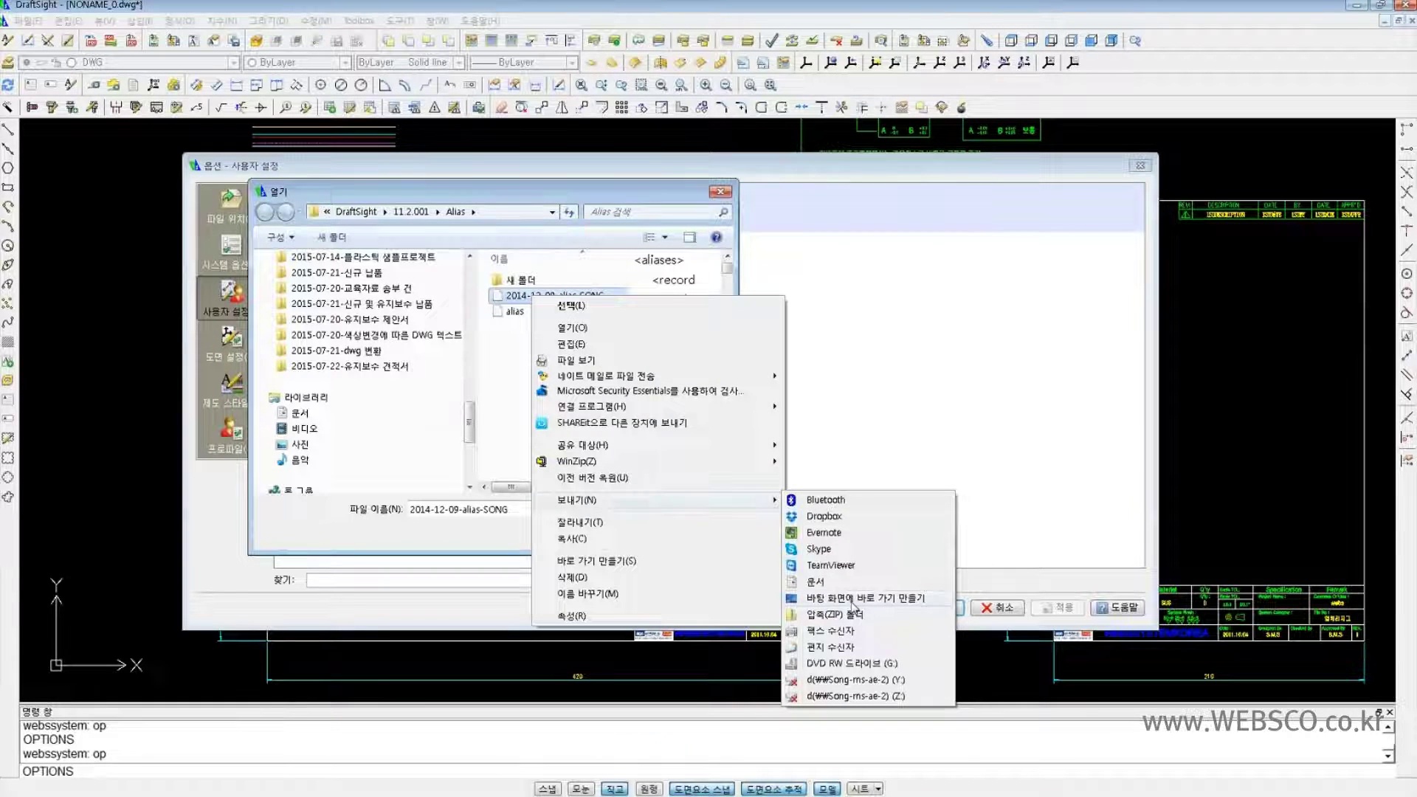
click(854, 607)
click(690, 533)
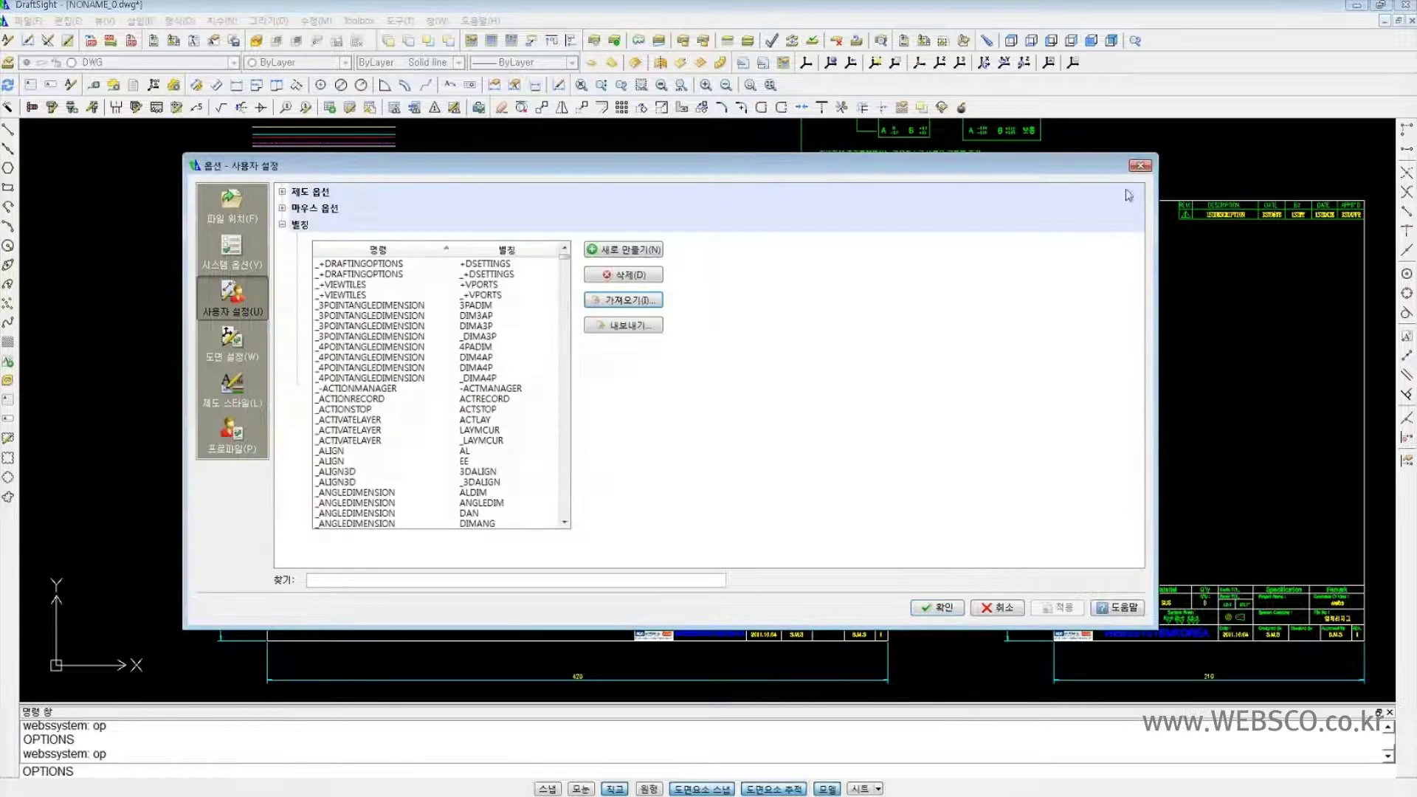
click(1140, 165)
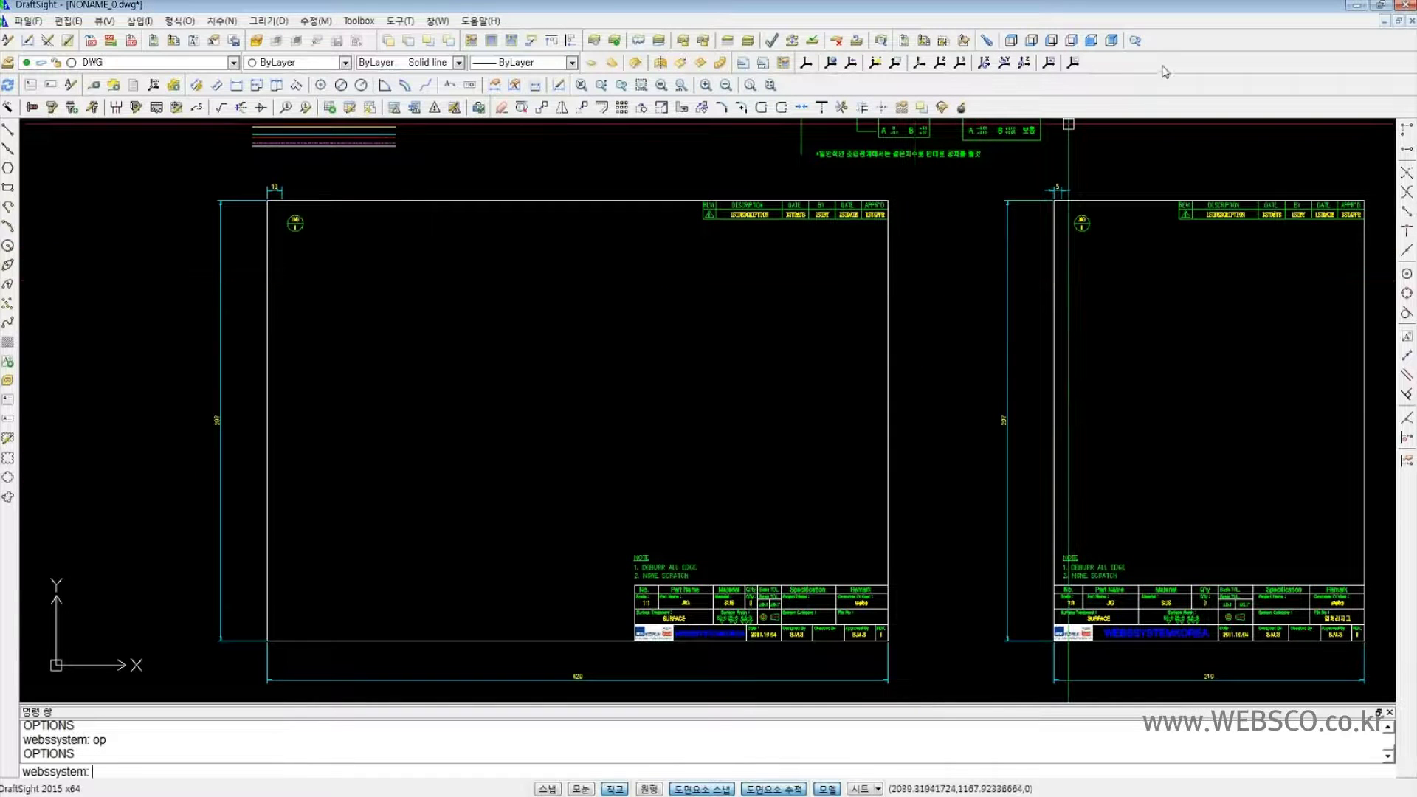
- Minimize DraftSight, open the 2014-12-09 alias file from its desktop shortcut in Notepad, and maximize the window
click(1356, 6)
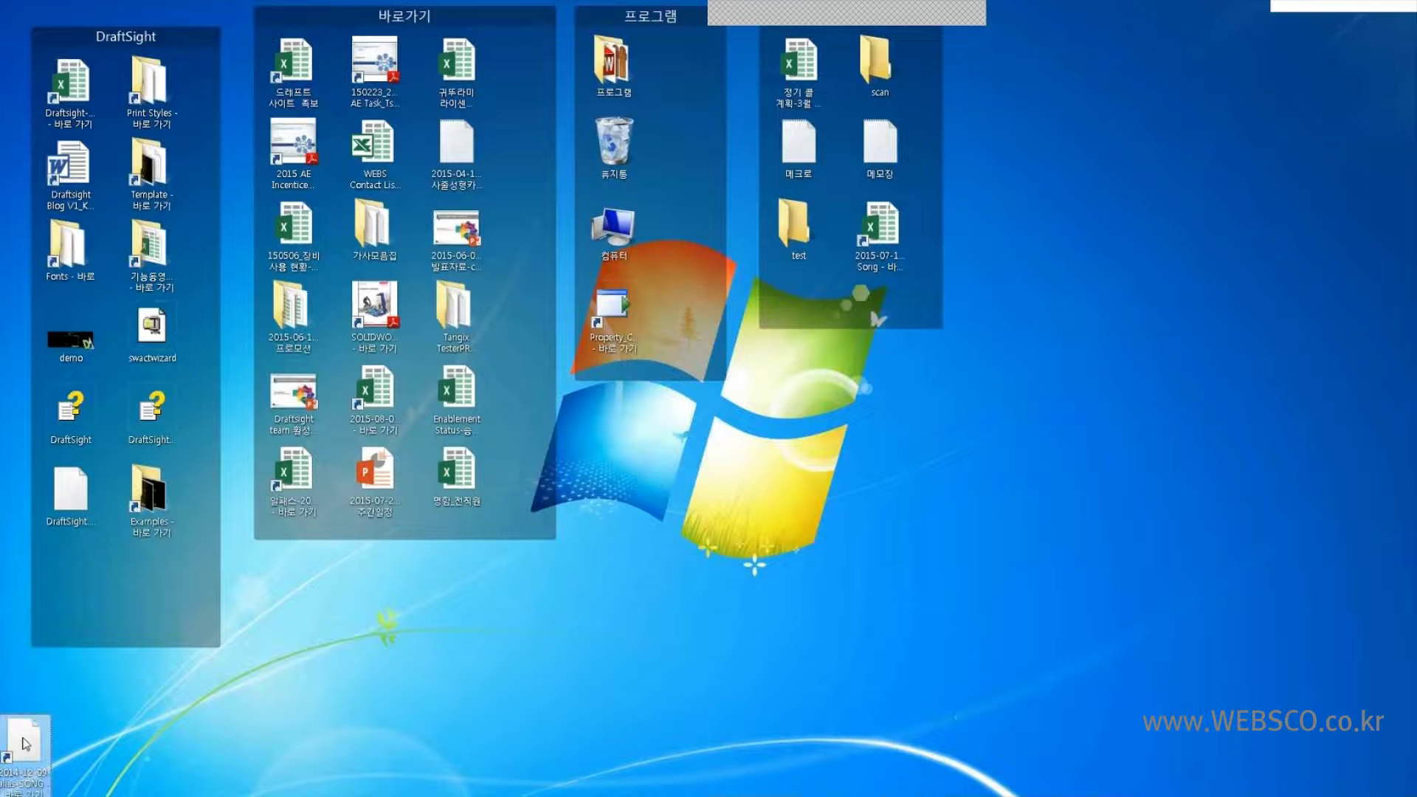
double_click(23, 739)
drag(509, 21, 654, 57)
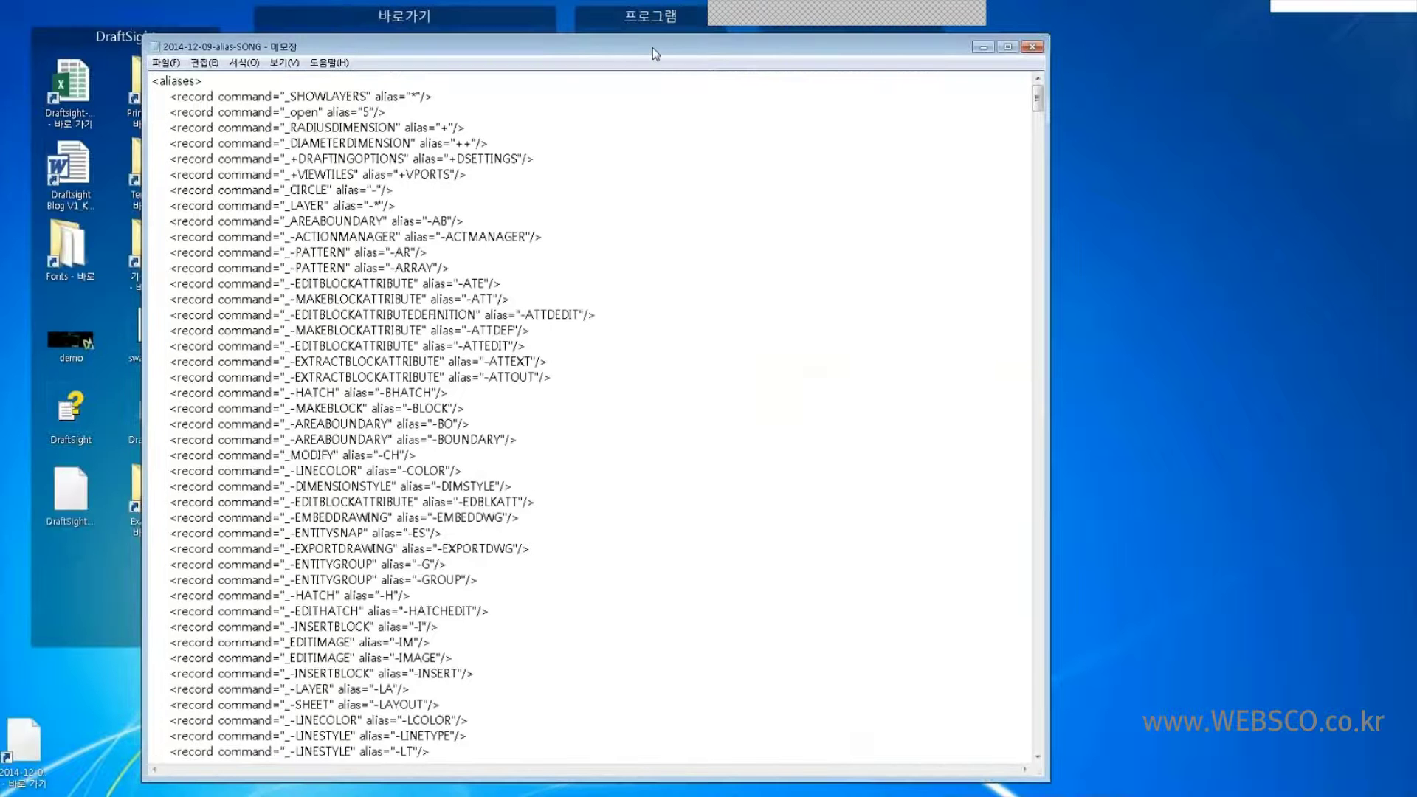
double_click(652, 47)
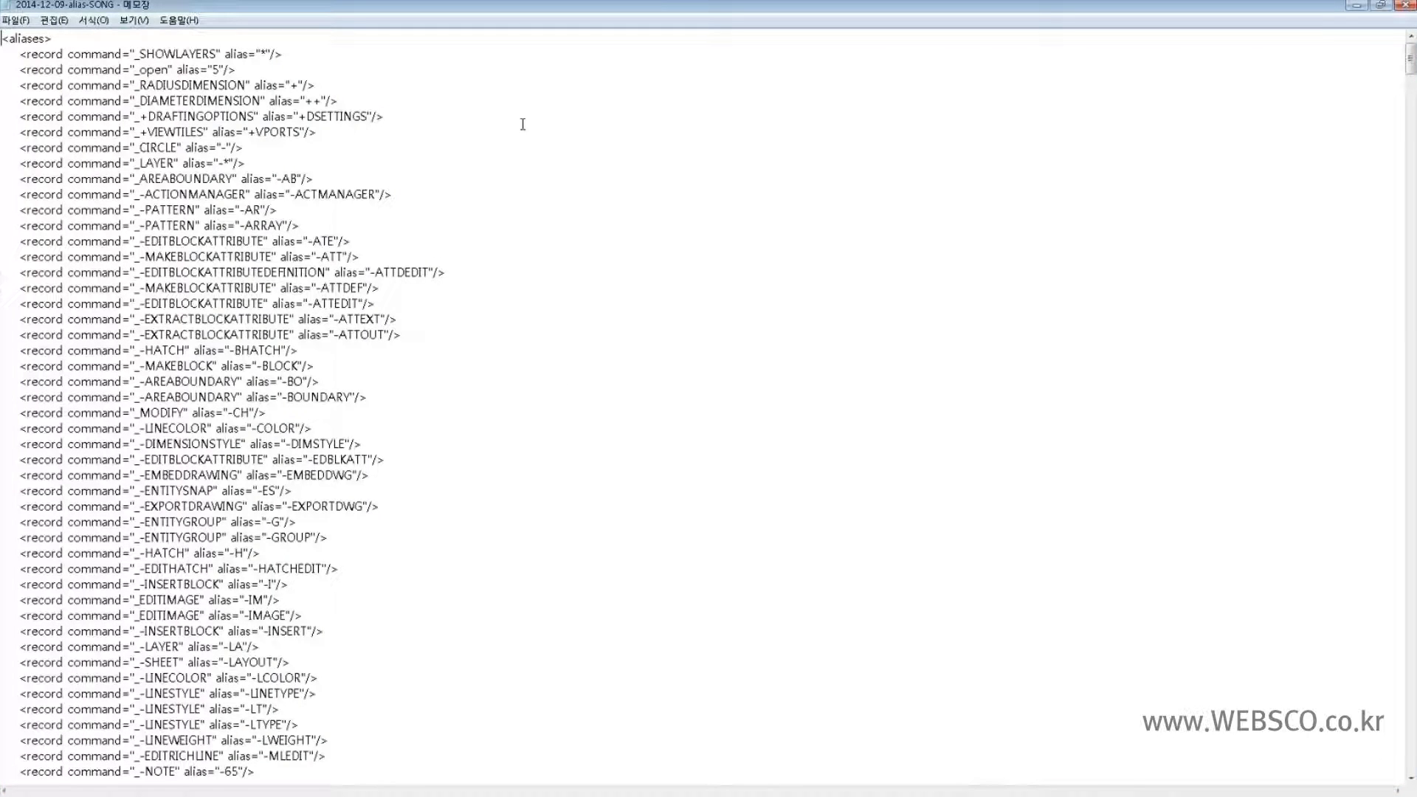
- Examine the command and alias records in the 2014-12-09 alias file from the first entries through the F aliases, and close the file
double_click(263, 54)
drag(304, 101, 321, 100)
click(317, 175)
scroll(332, 185, down, 10)
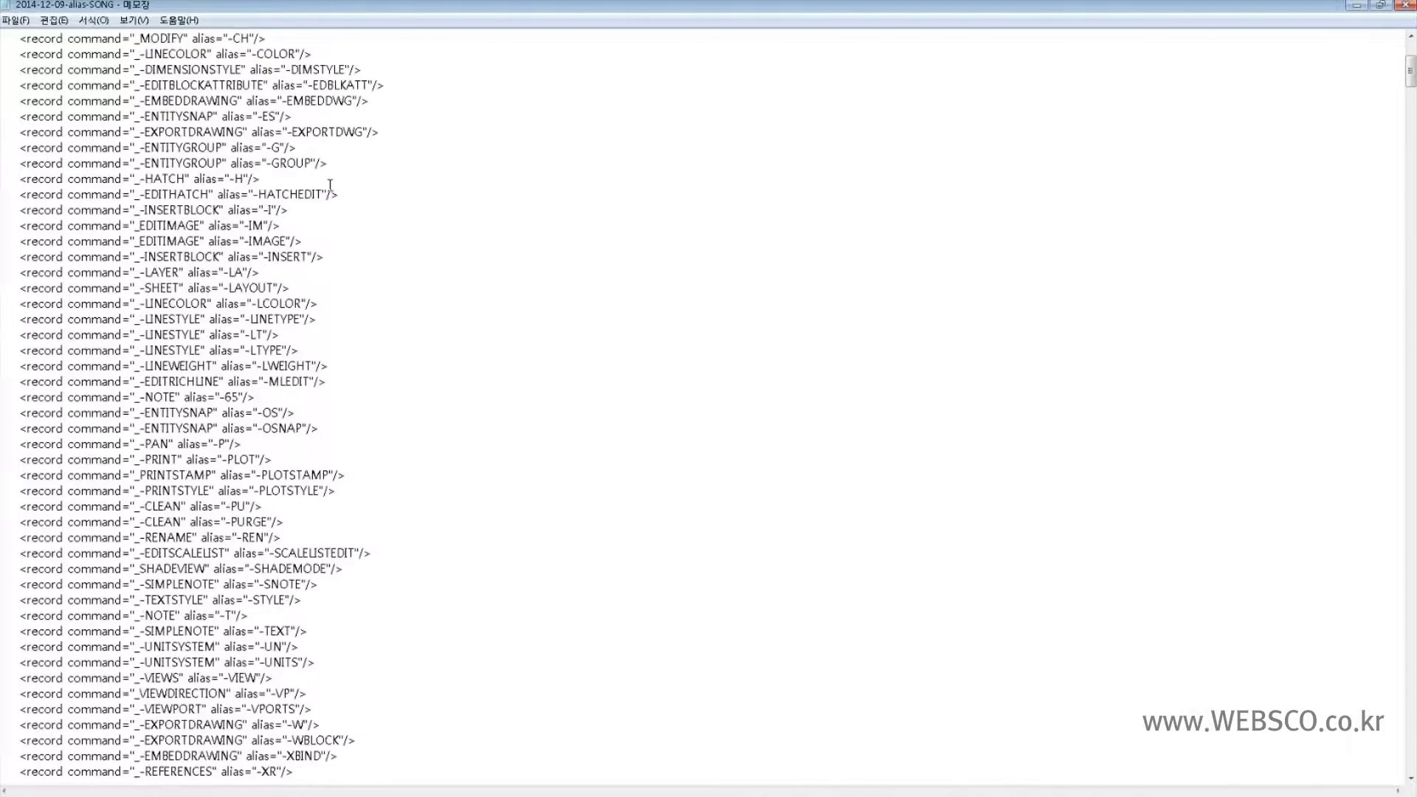
scroll(331, 185, down, 5)
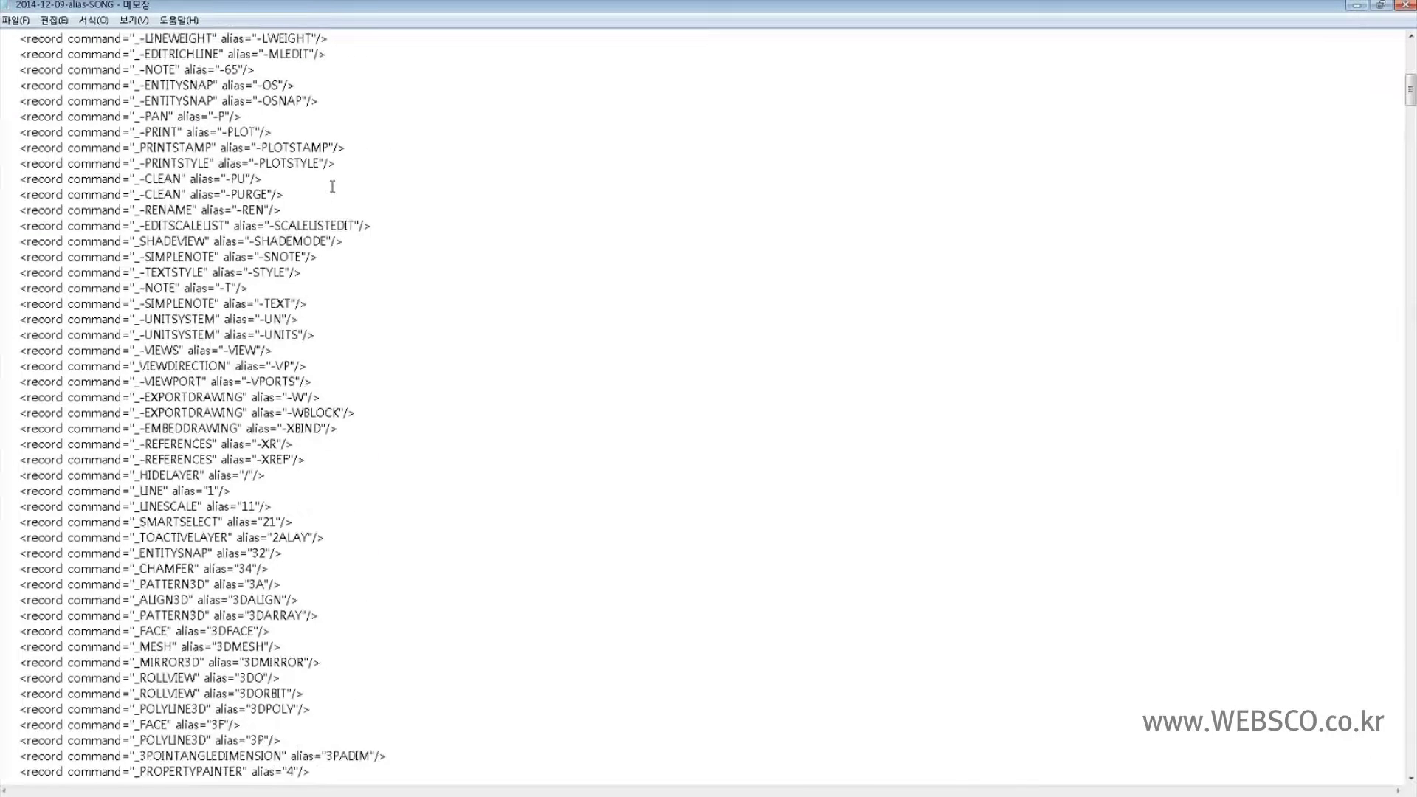
scroll(332, 187, down, 20)
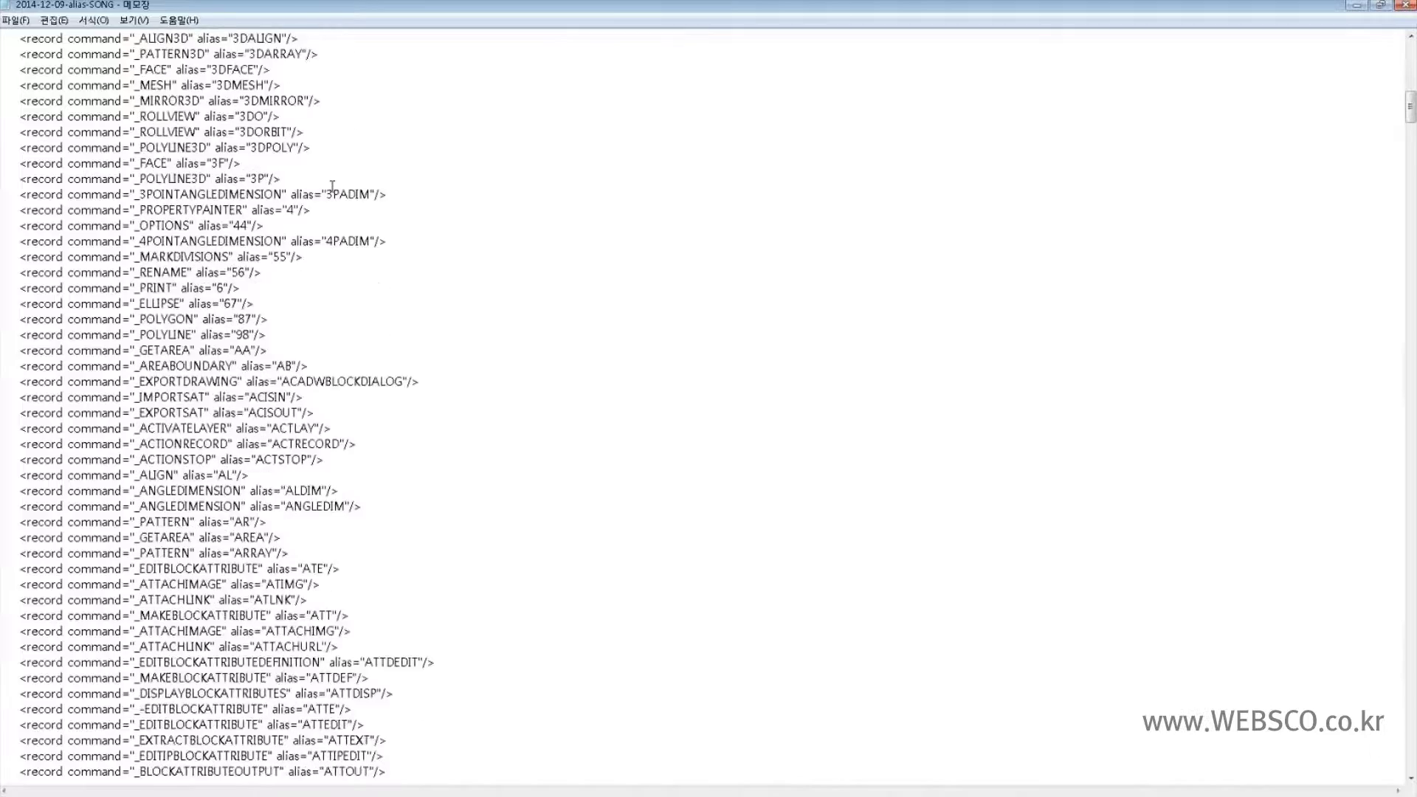
scroll(334, 188, down, 20)
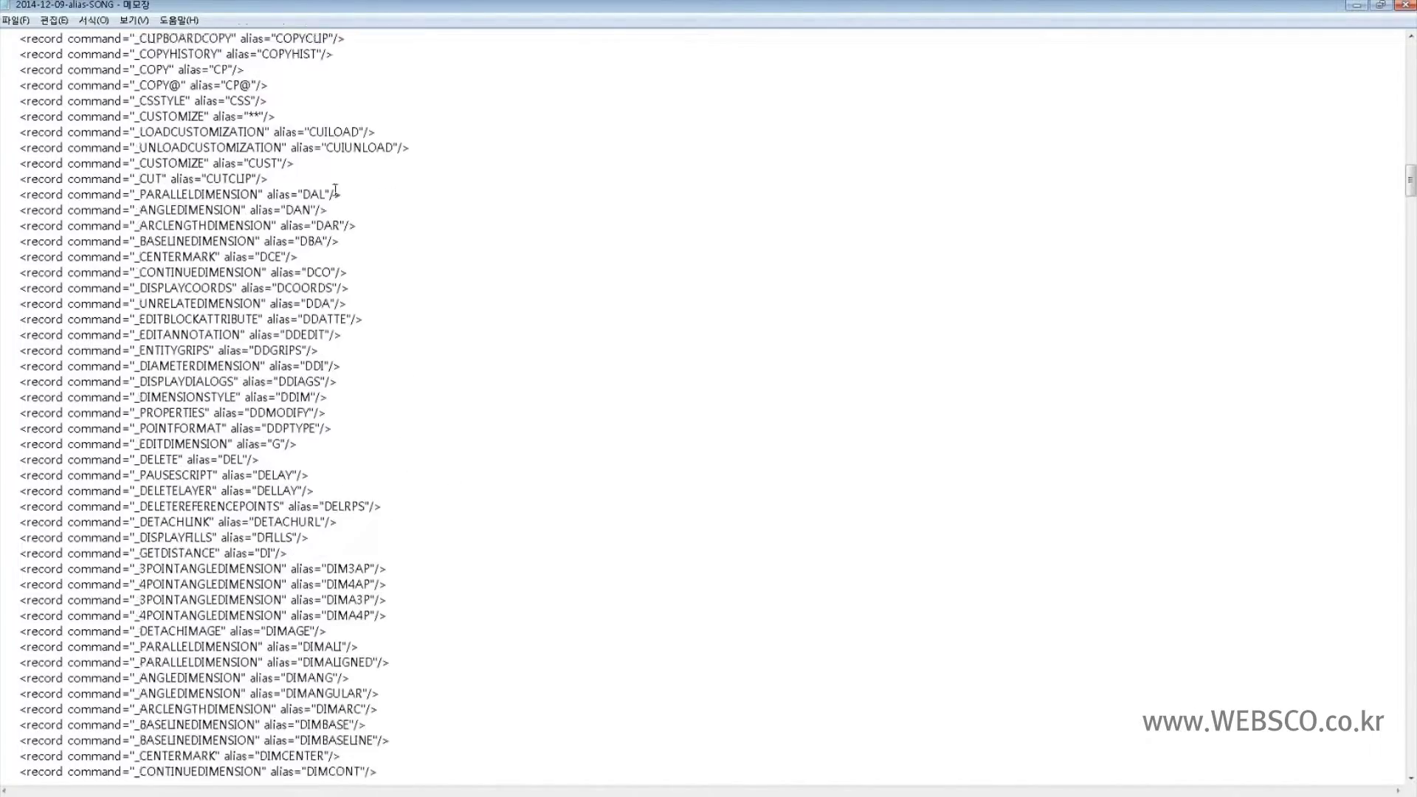
scroll(334, 188, down, 20)
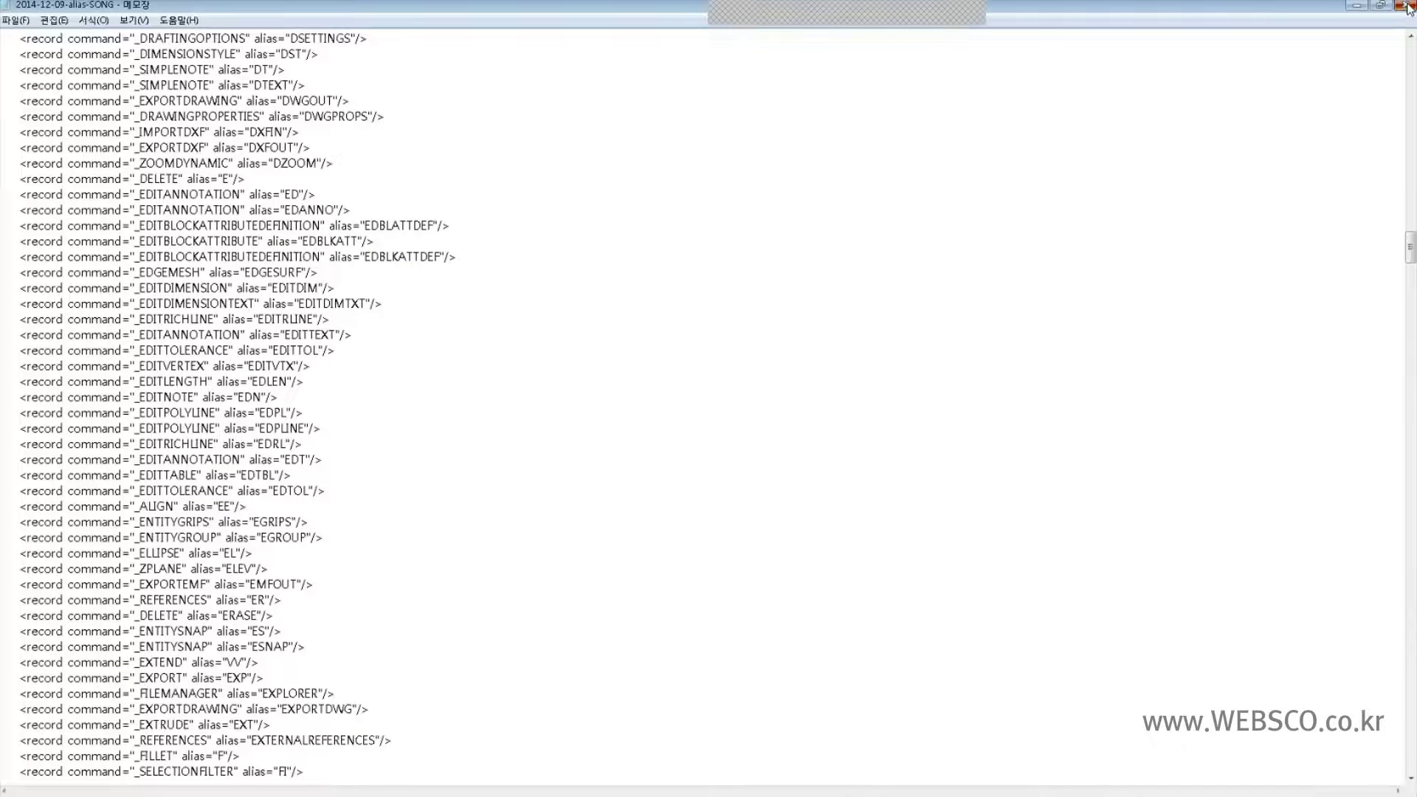
click(1408, 8)
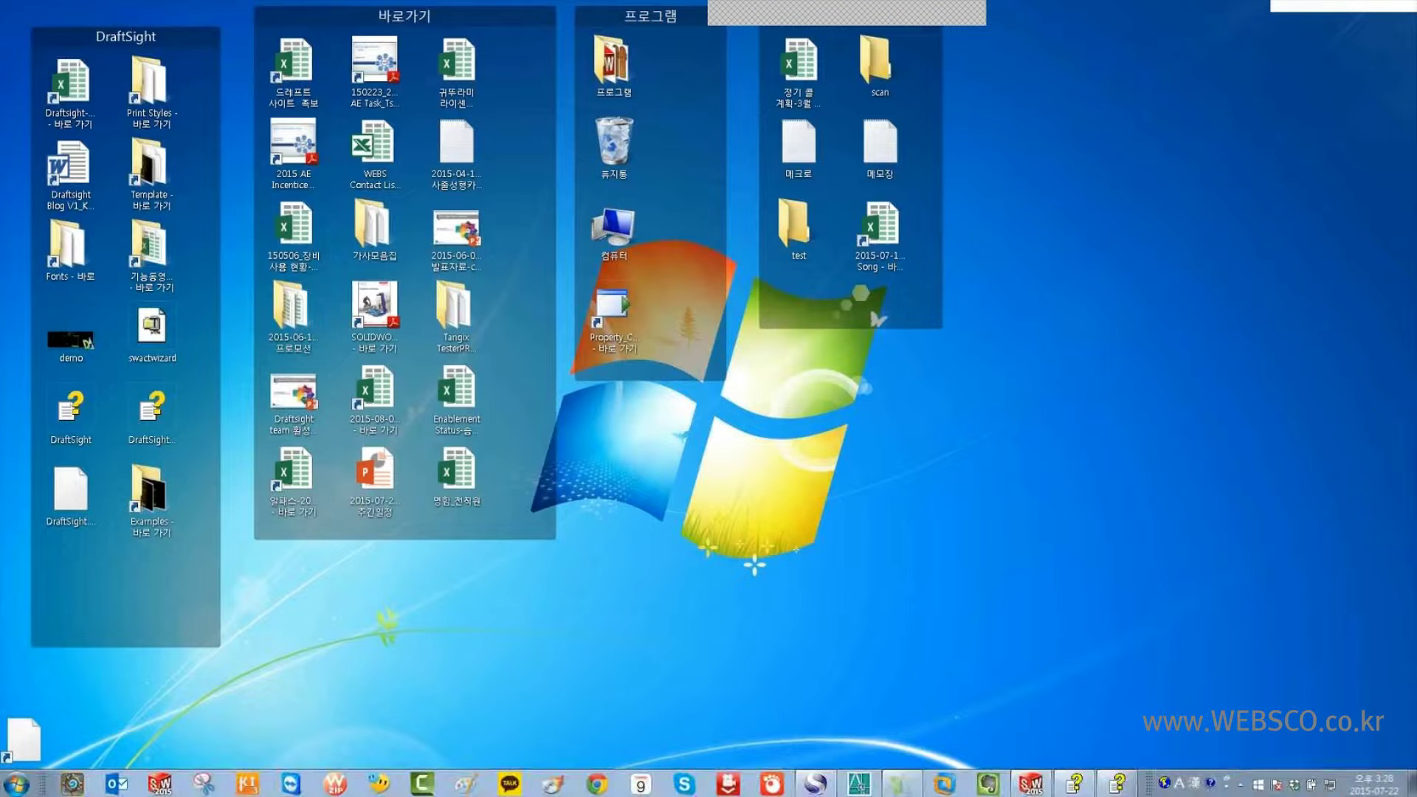
- Switch to DraftSight, reopen the options with the op command, and import the 2014-12-09 alias file, accepting all alias changes (모두 예)
click(904, 785)
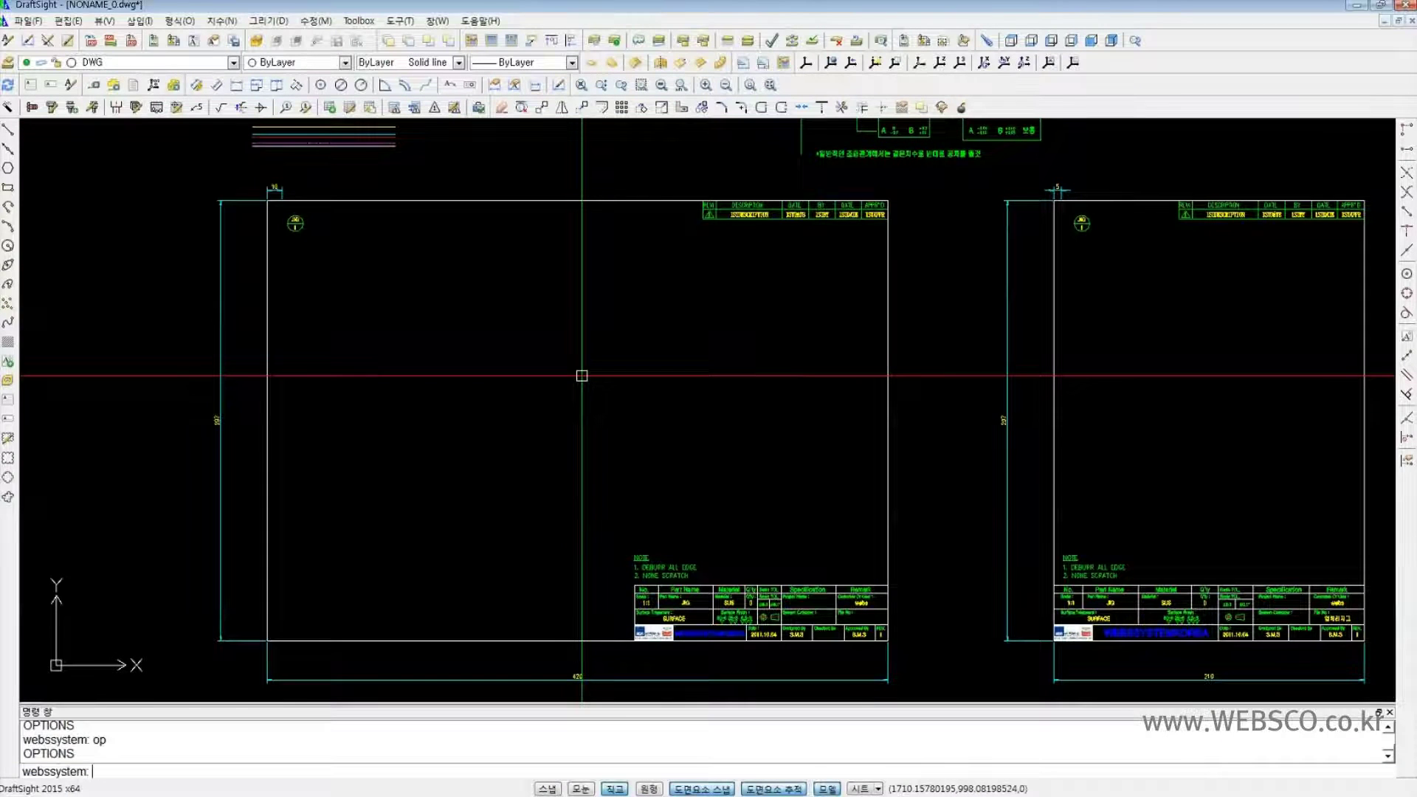
text(op)
key(Return)
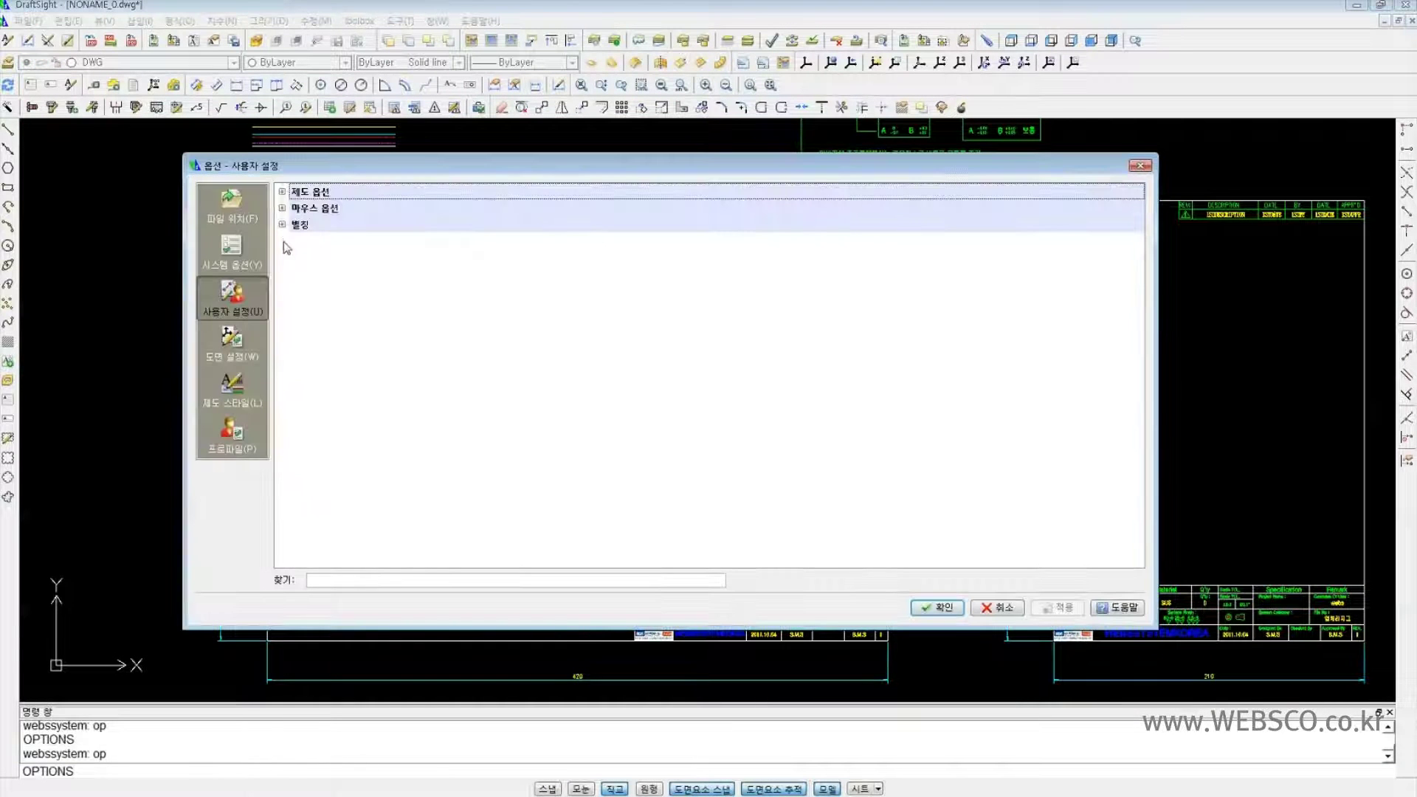
click(282, 224)
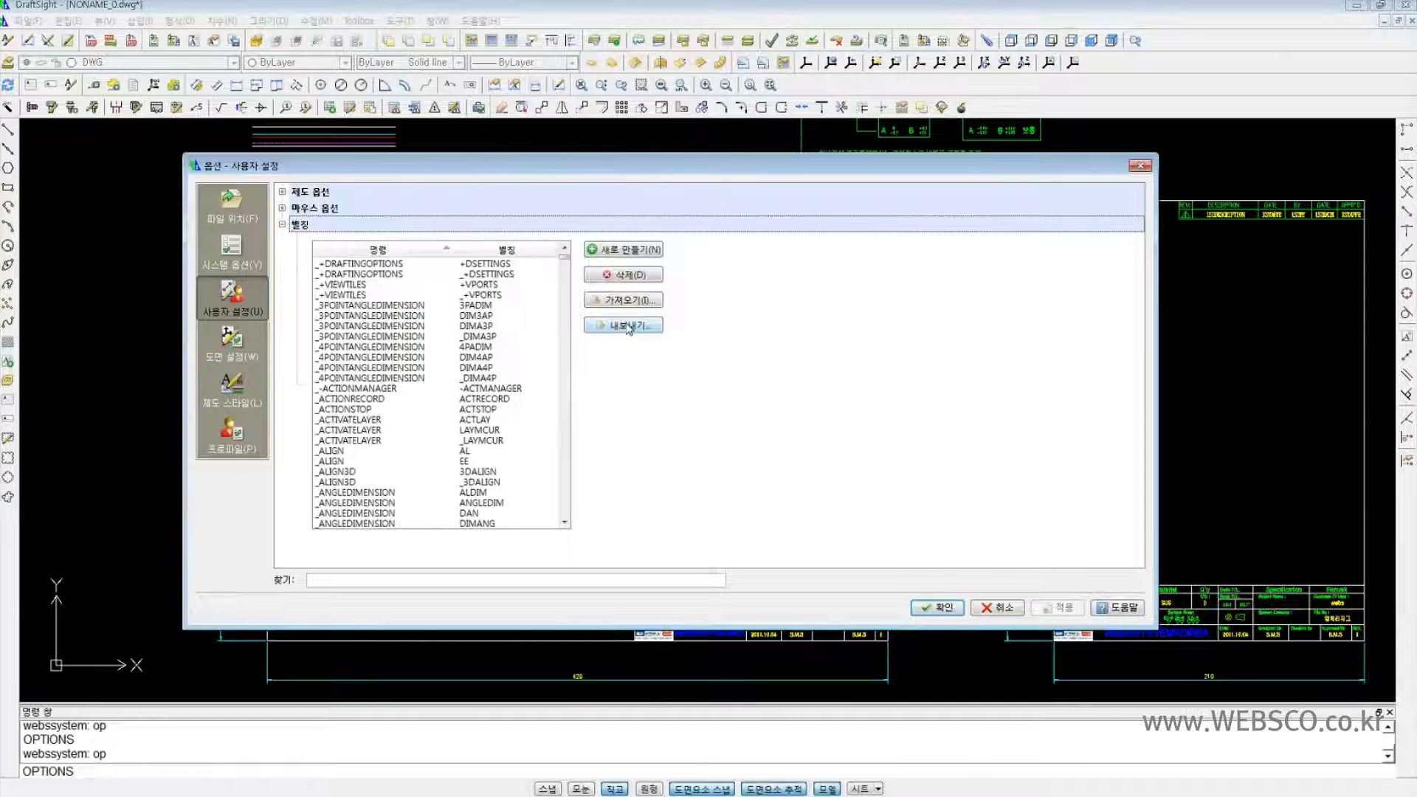
click(628, 300)
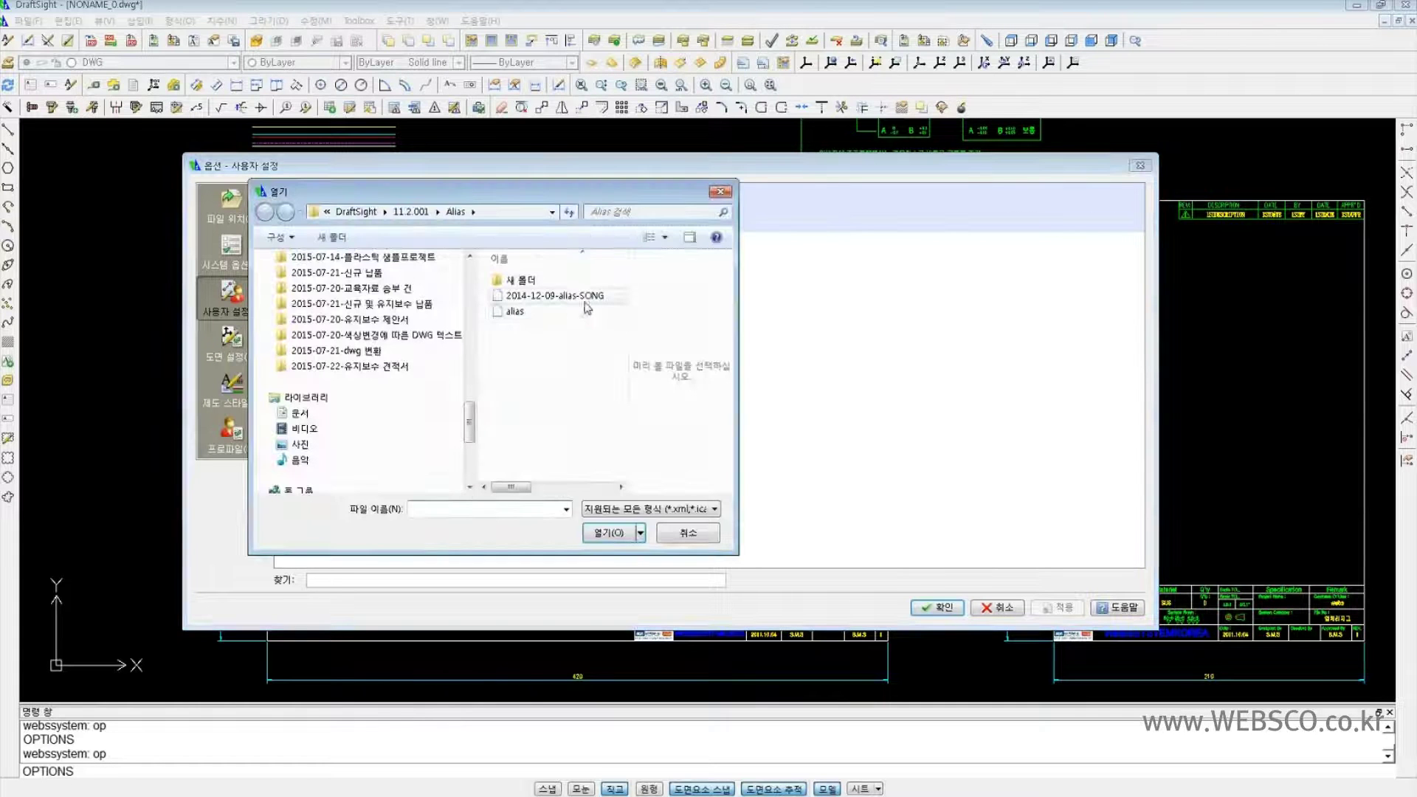
double_click(572, 296)
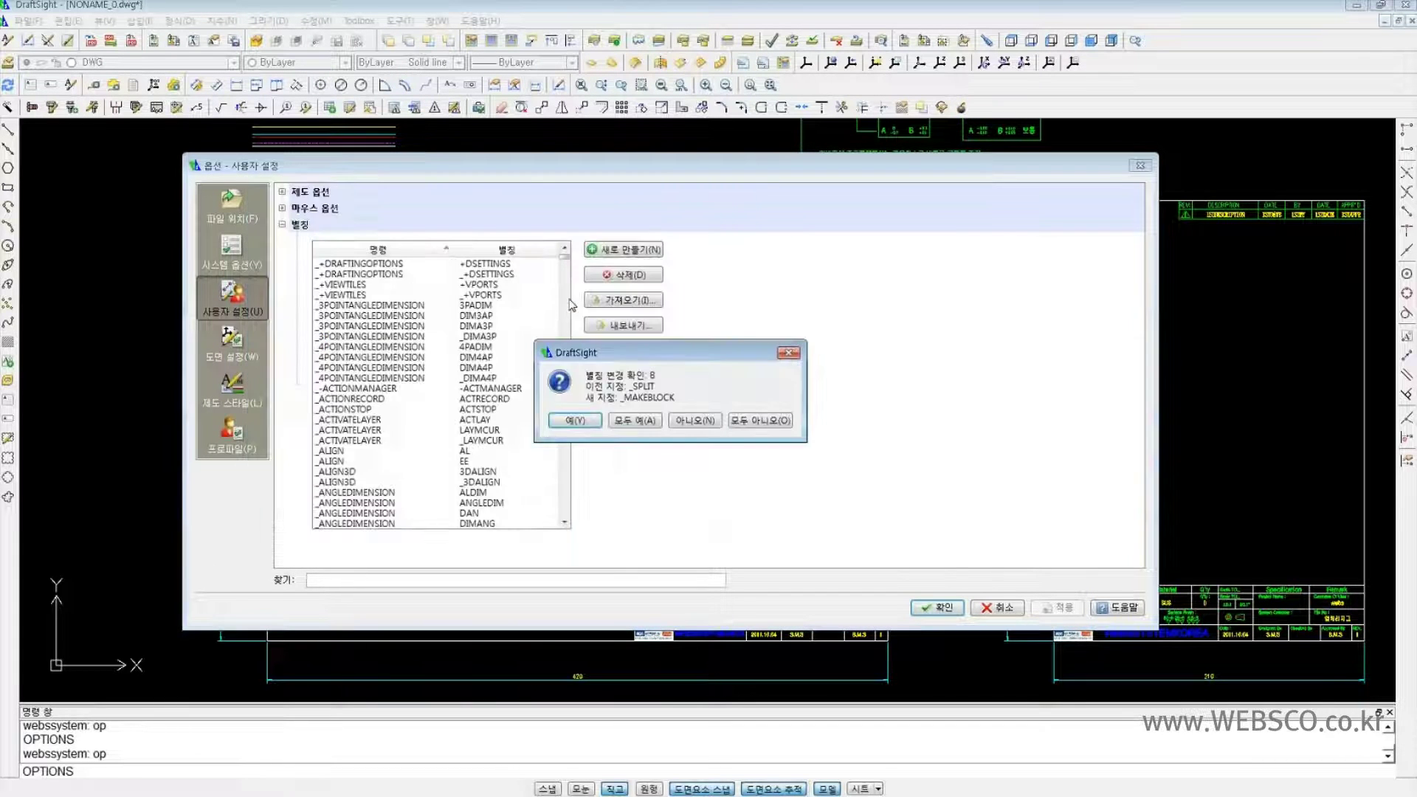
click(624, 423)
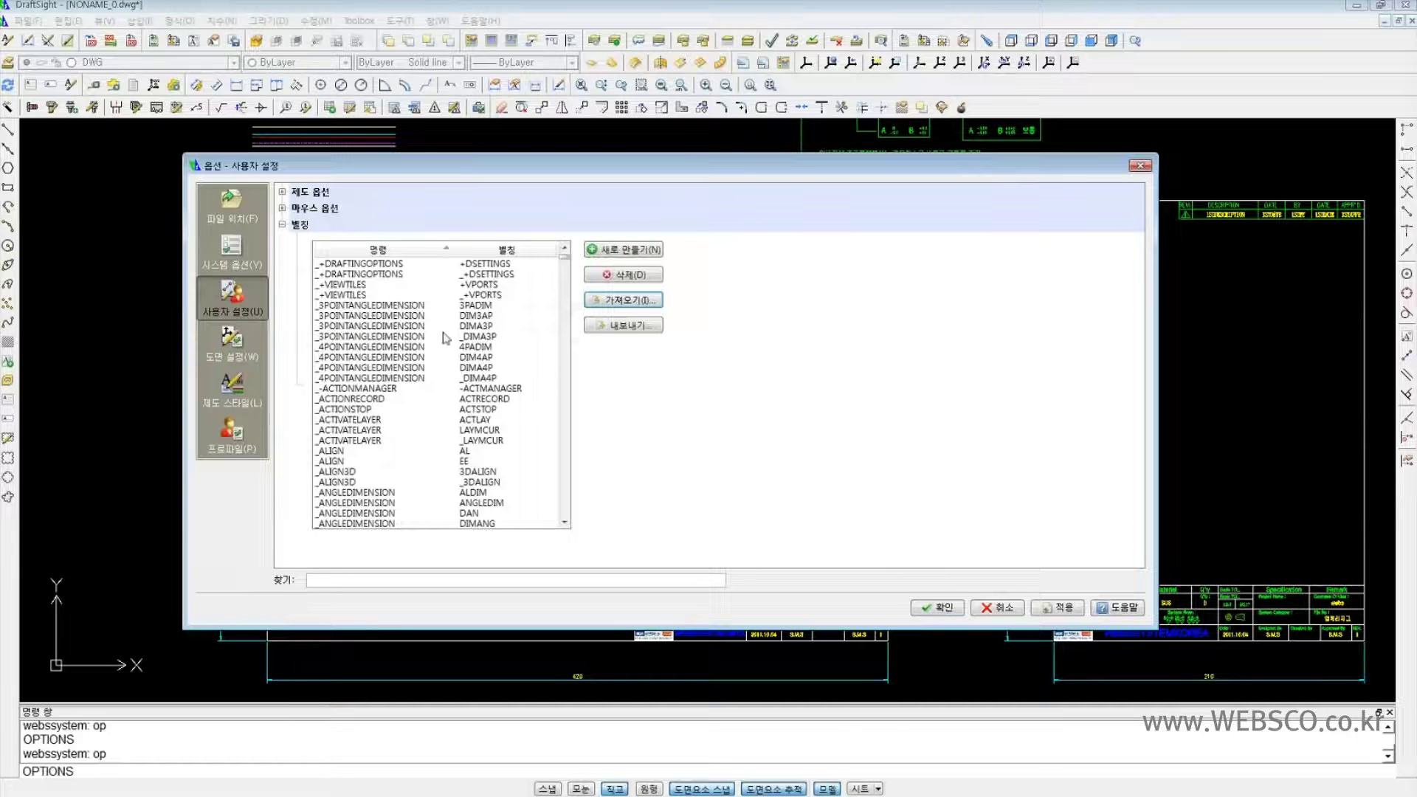
- Look through the imported commands and their aliases in the alias (별칭) list, and collapse the section
click(389, 339)
scroll(387, 338, down, 2)
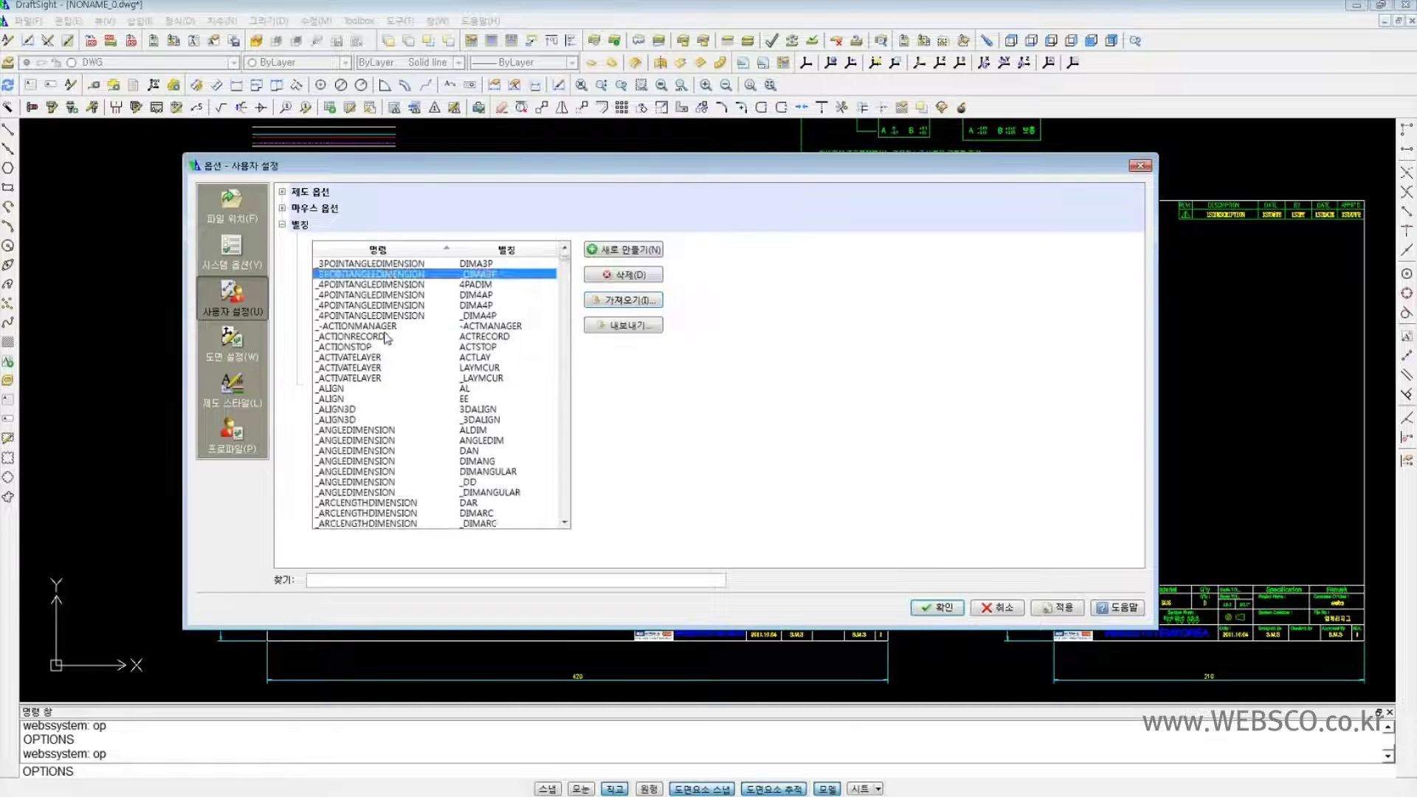
scroll(398, 338, down, 20)
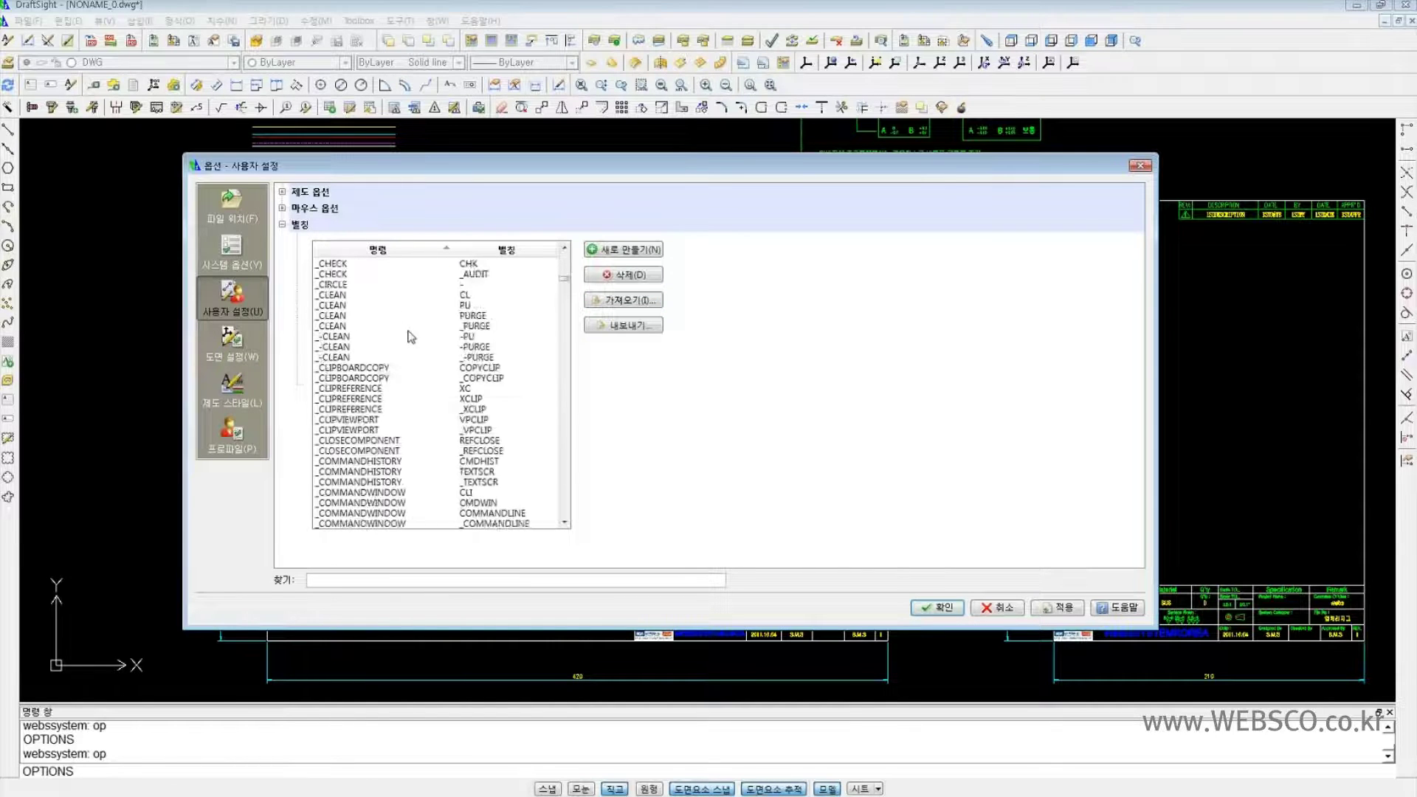
scroll(410, 332, up, 4)
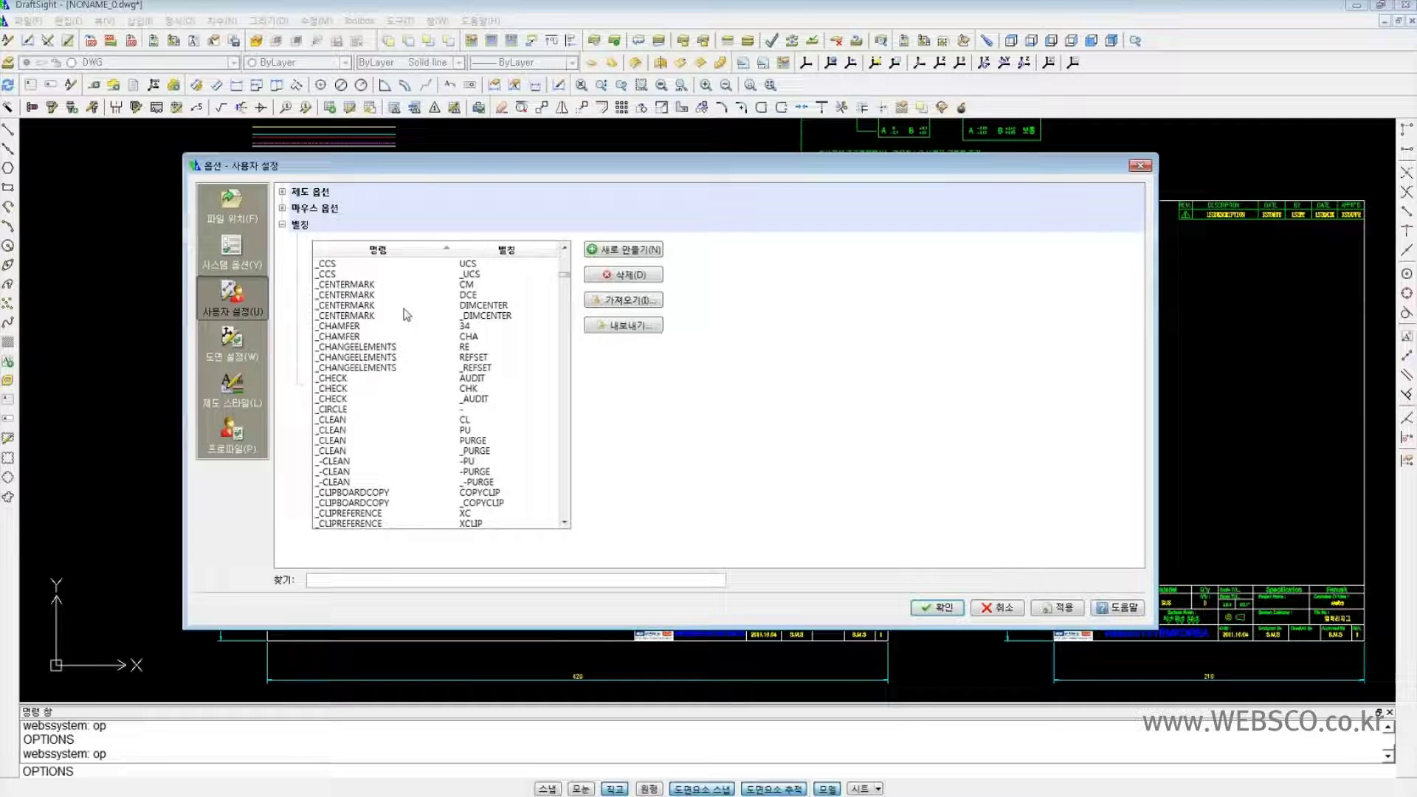
click(282, 225)
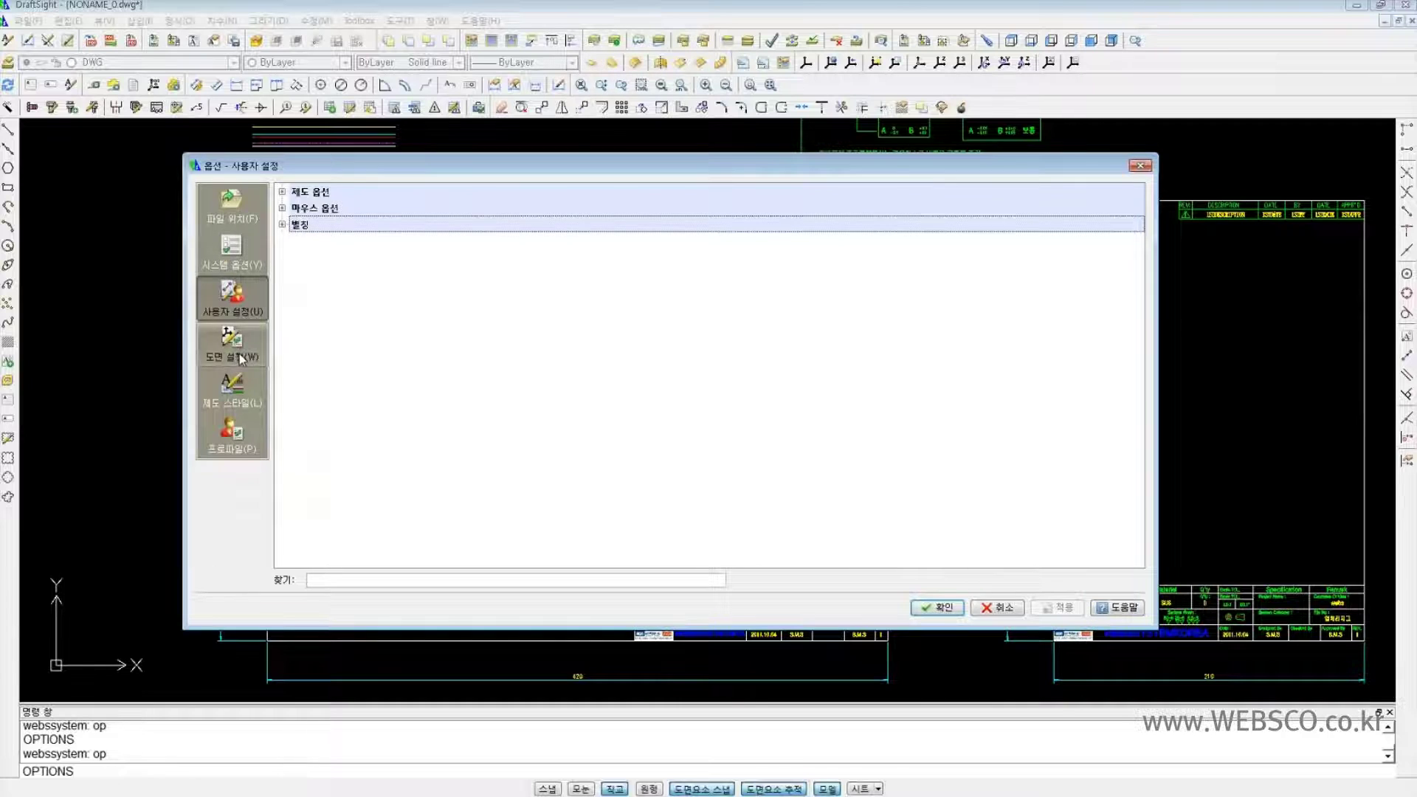
- Review the behavior (동작) and display (표시) sections of the drawing settings (도면 설정), including line style parameters, drawing bounds and coordinate system icon
click(241, 358)
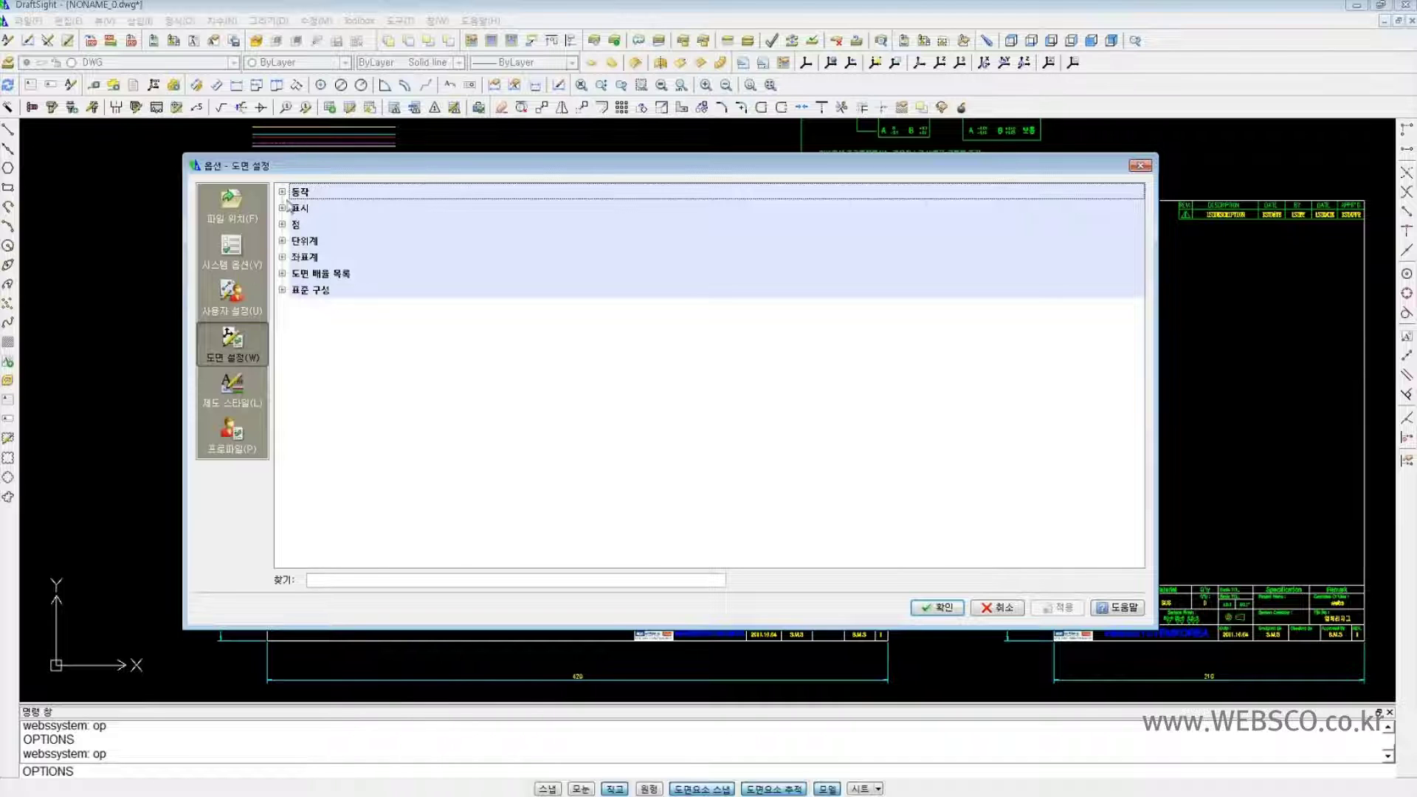
click(282, 192)
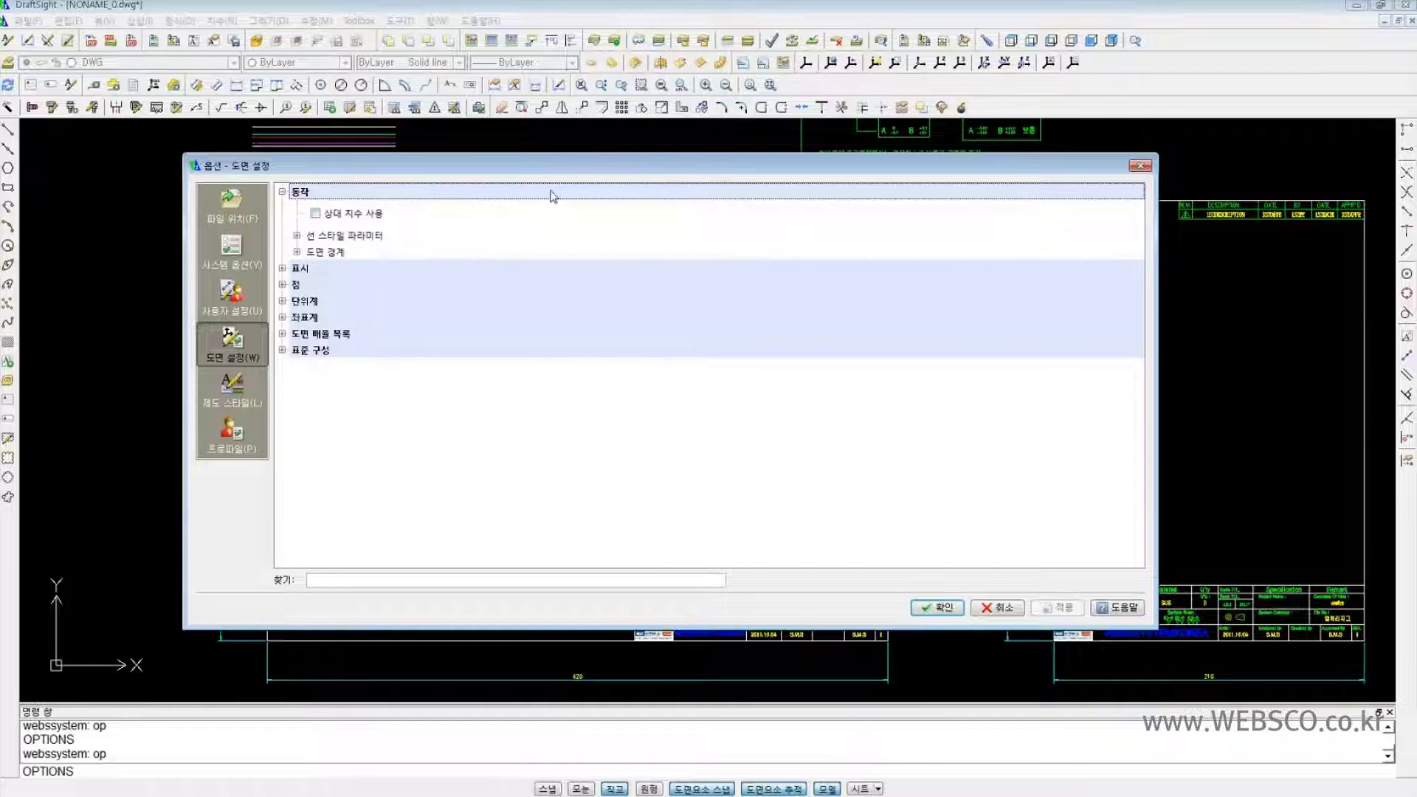
click(297, 236)
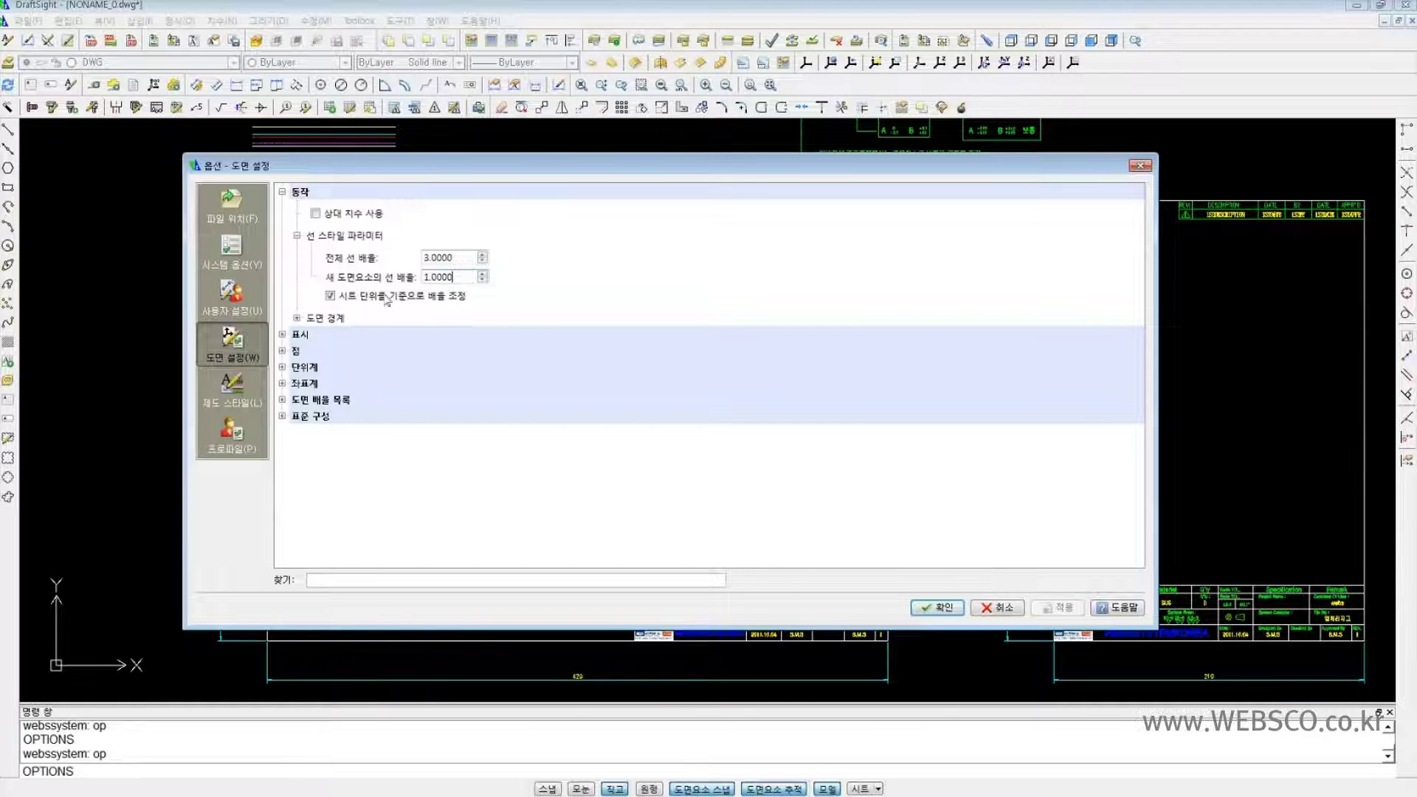
click(296, 318)
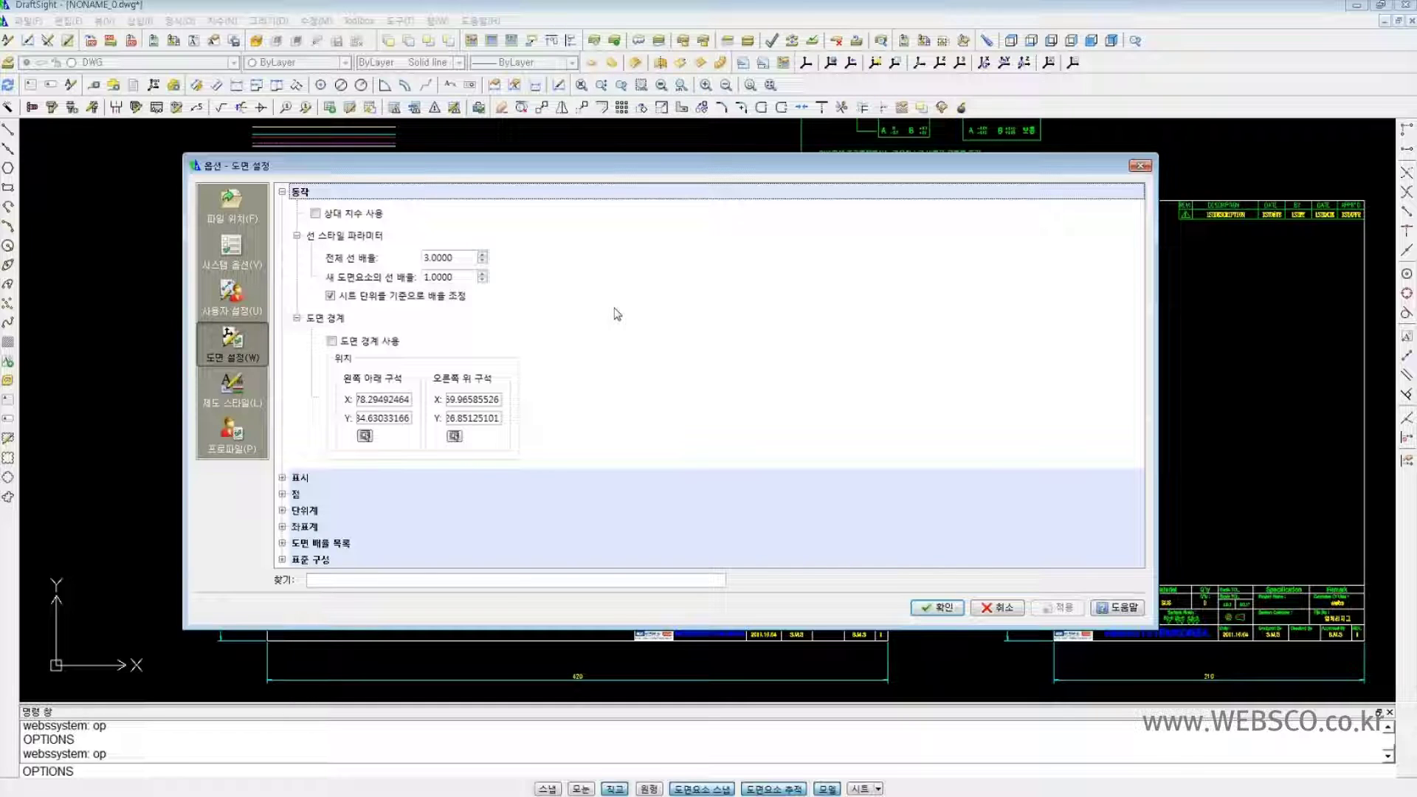
click(282, 478)
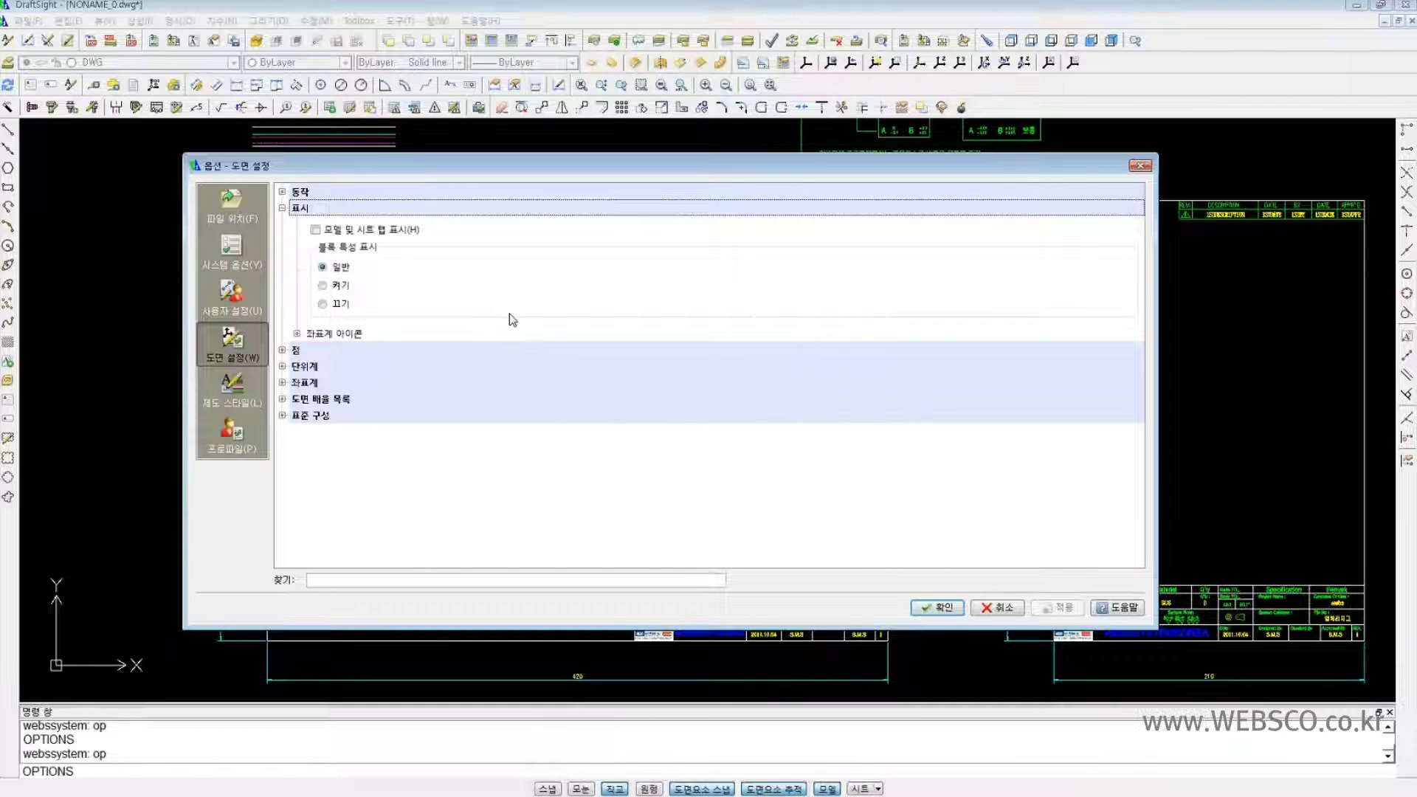
click(297, 334)
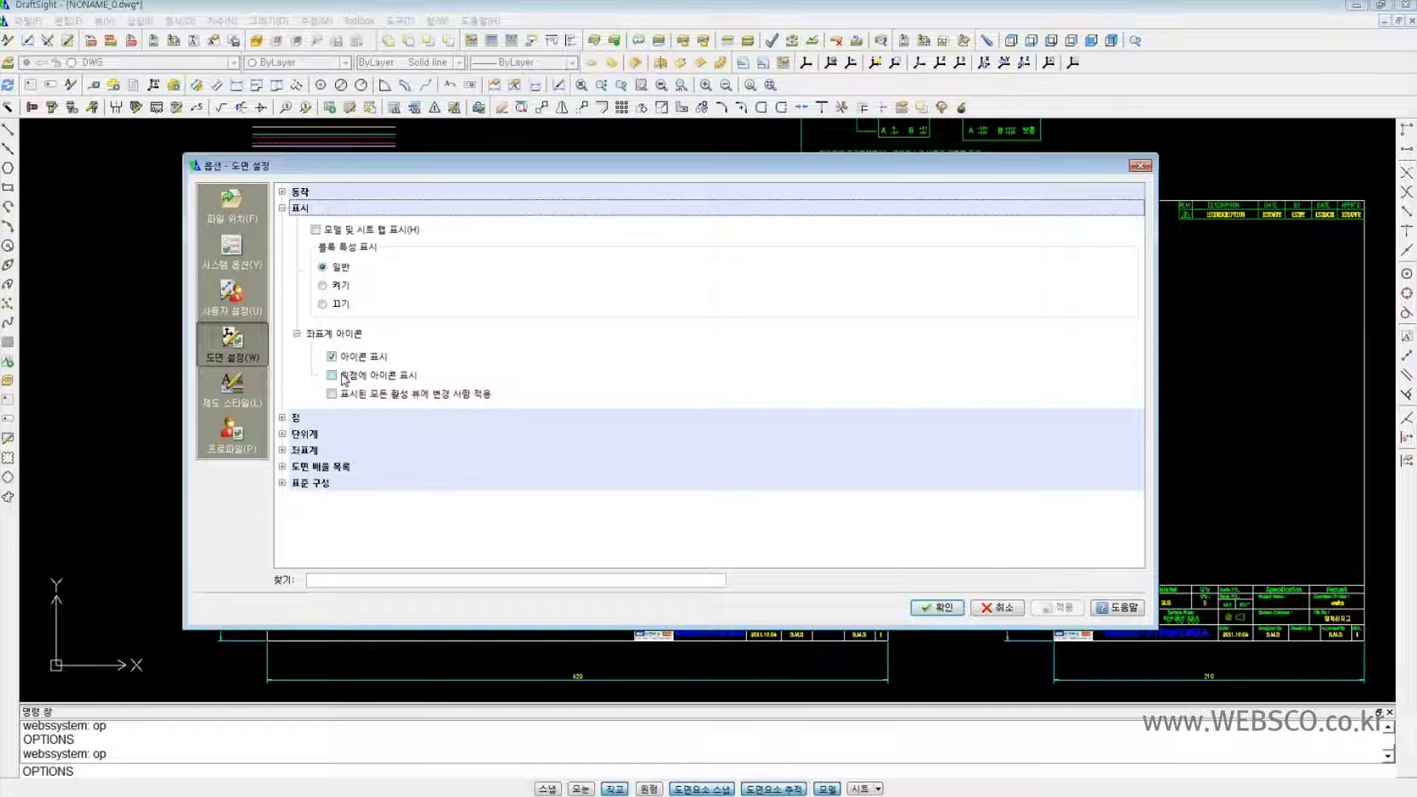
- Examine the available point (점) types and size modes in the drawing settings without changing them
click(282, 418)
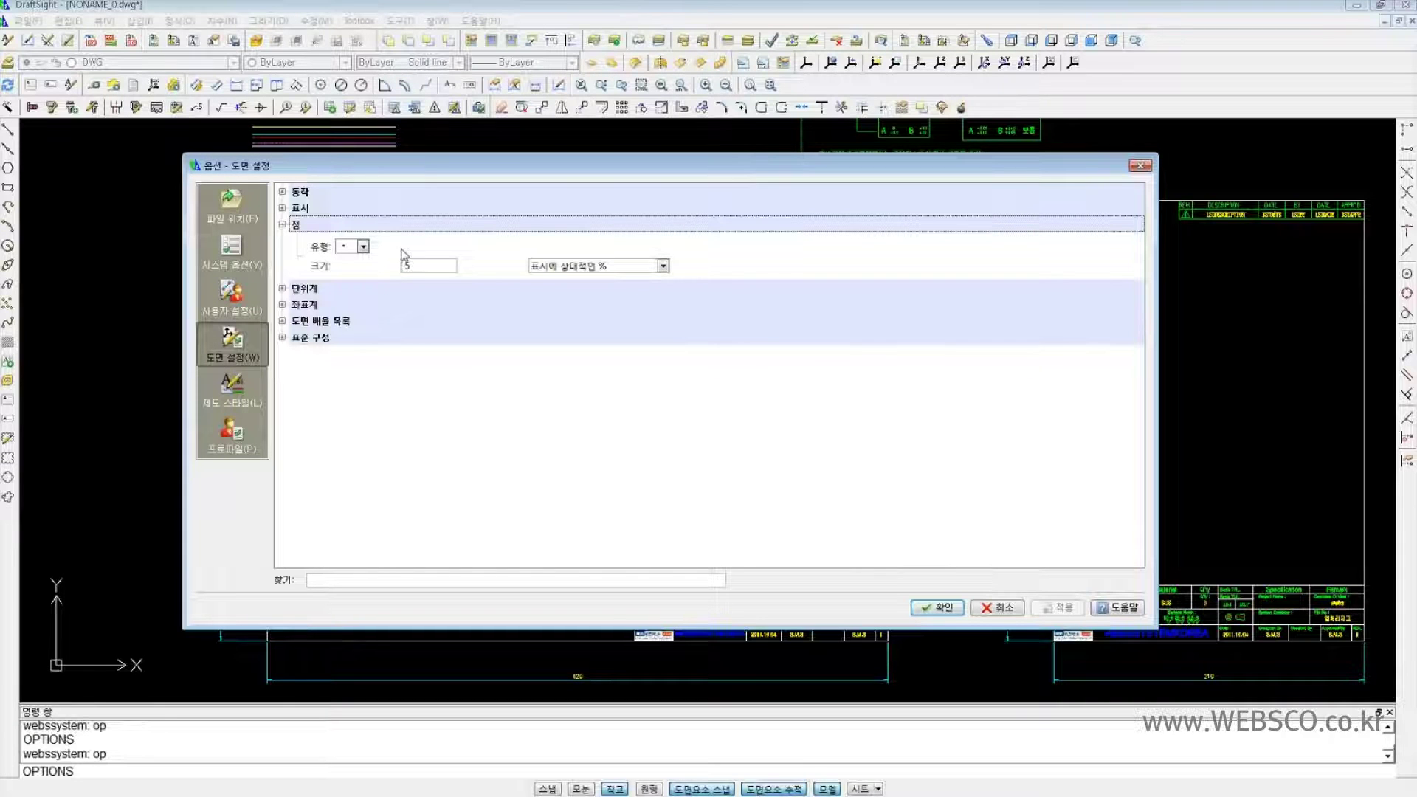
click(364, 246)
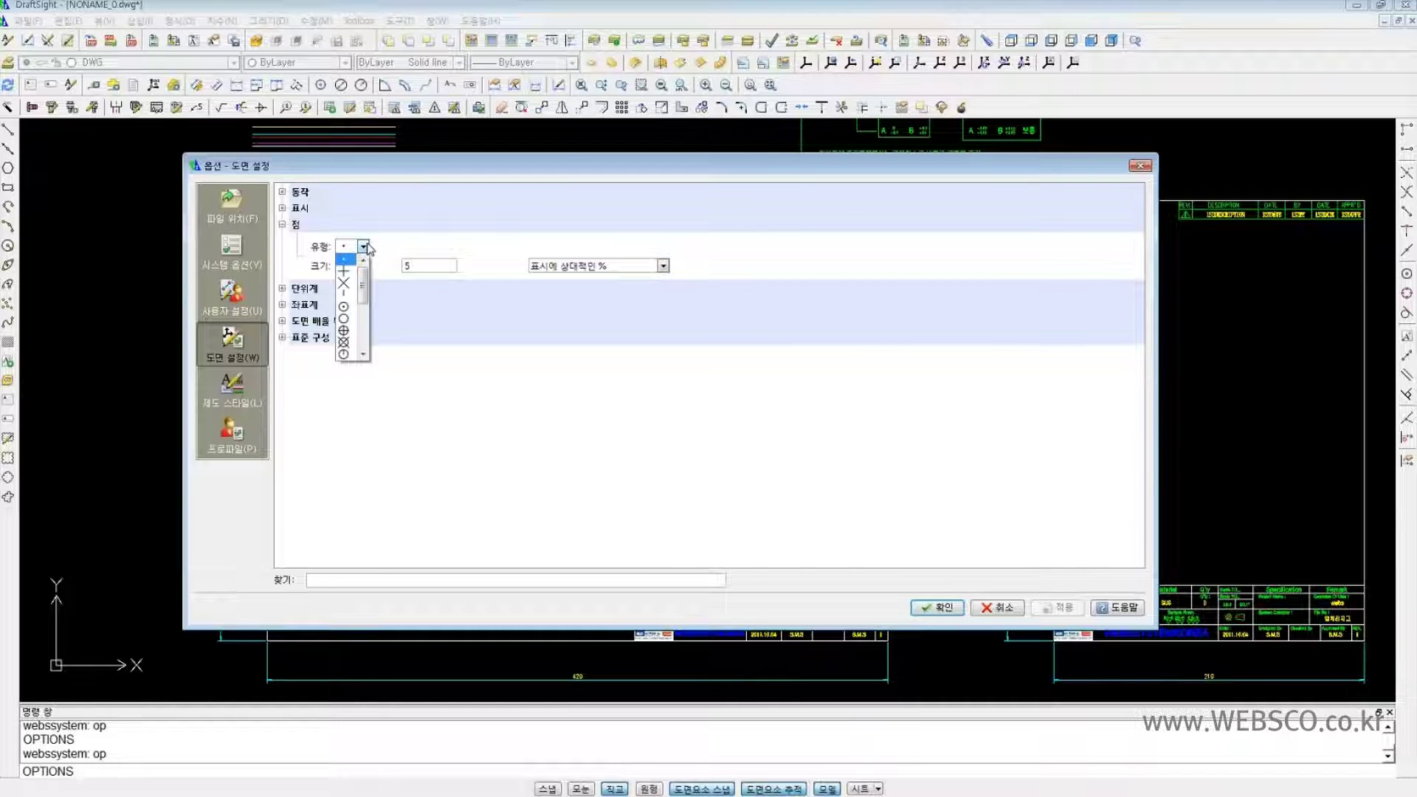
mouse_move(363, 282)
mouse_down()
mouse_move(373, 349)
mouse_move(371, 271)
mouse_up()
click(454, 245)
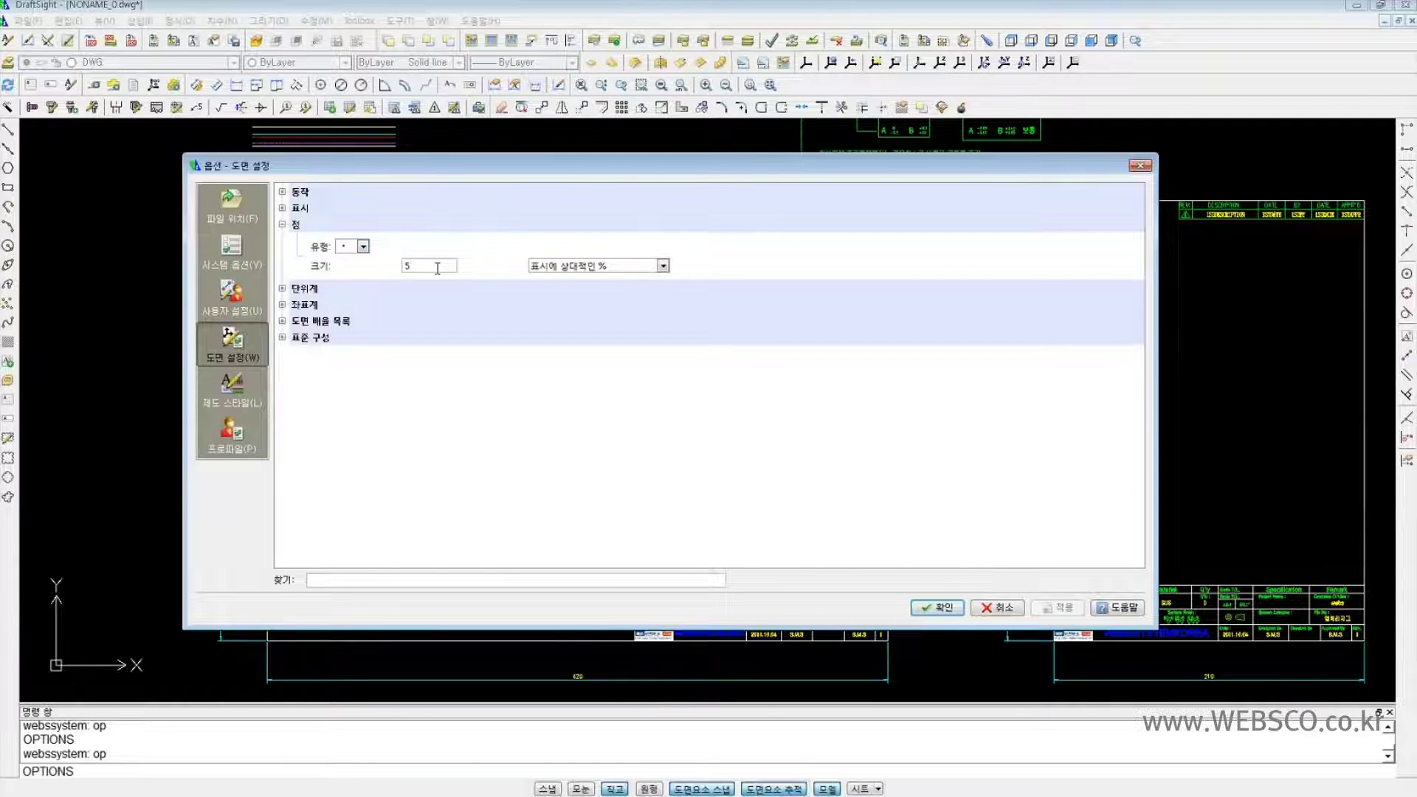
click(662, 266)
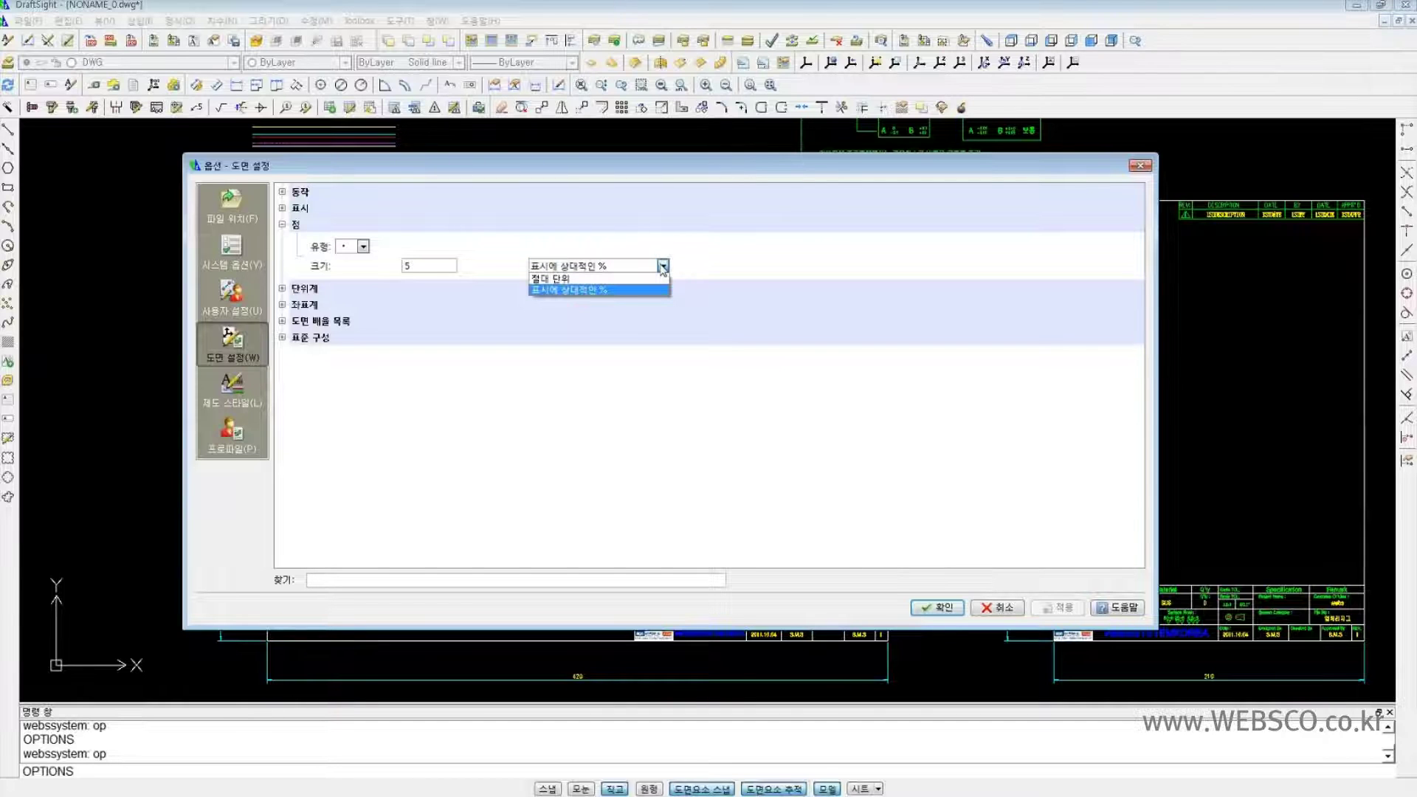
click(781, 268)
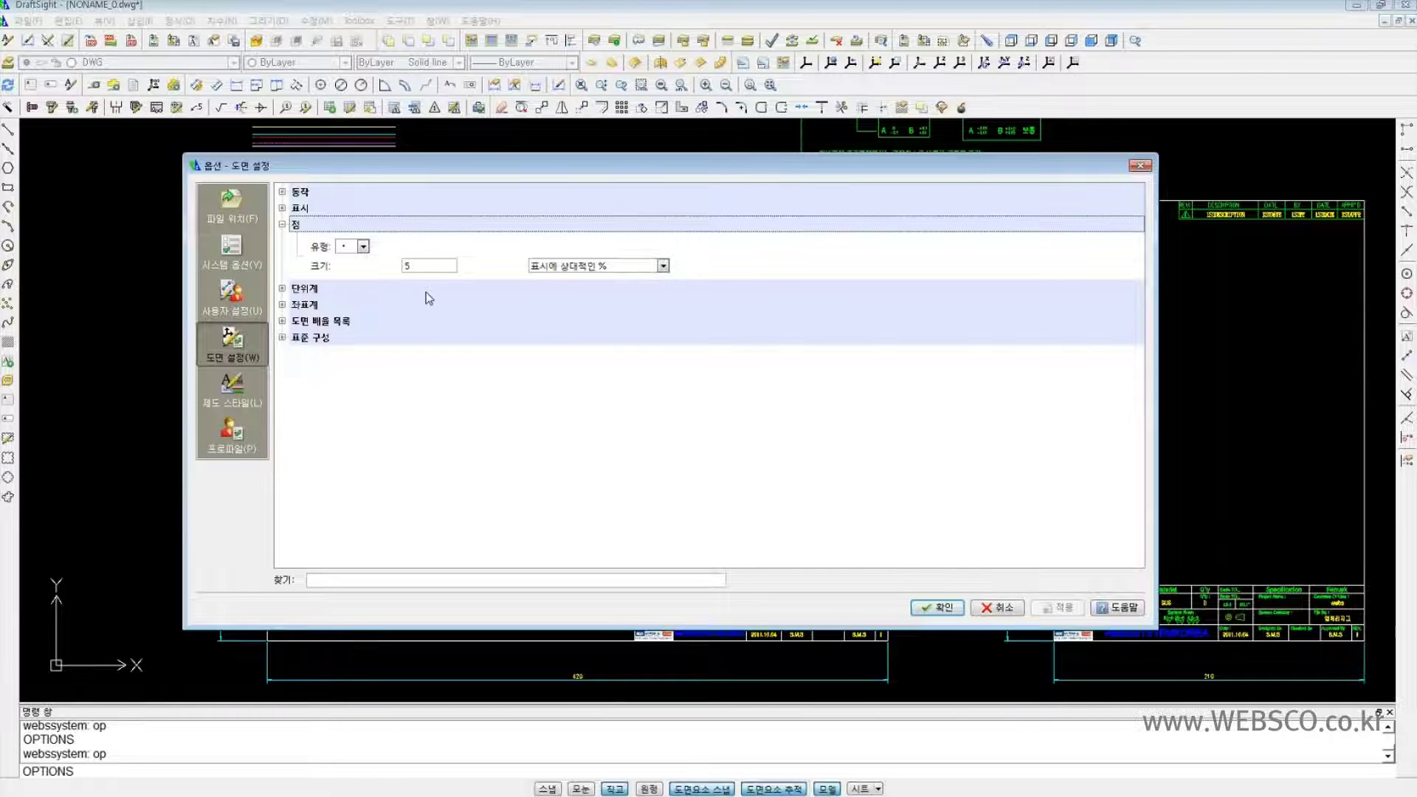
- Set the length type in the unit system (단위계) settings to the exponent-notation 공학 option, and check the available angle types
click(283, 289)
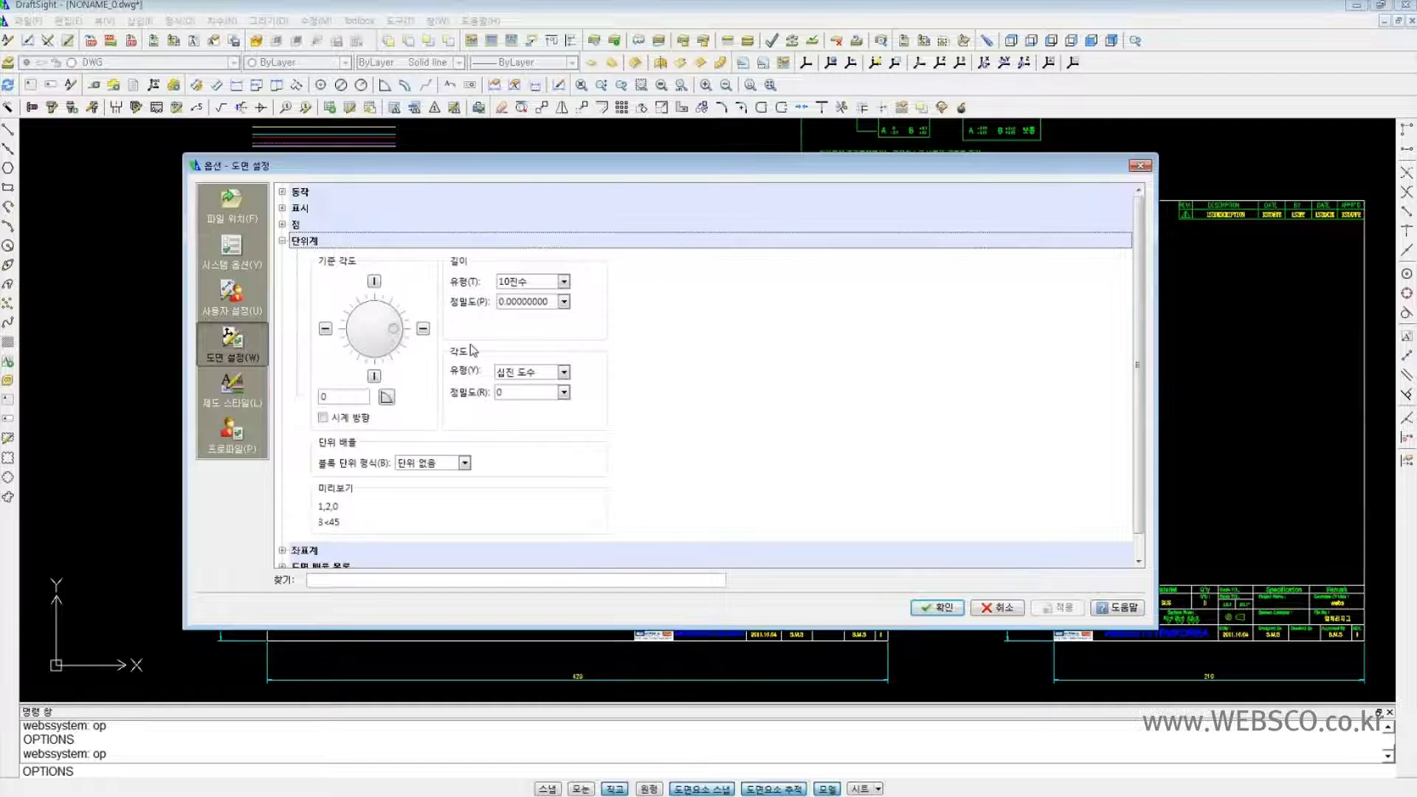
click(563, 280)
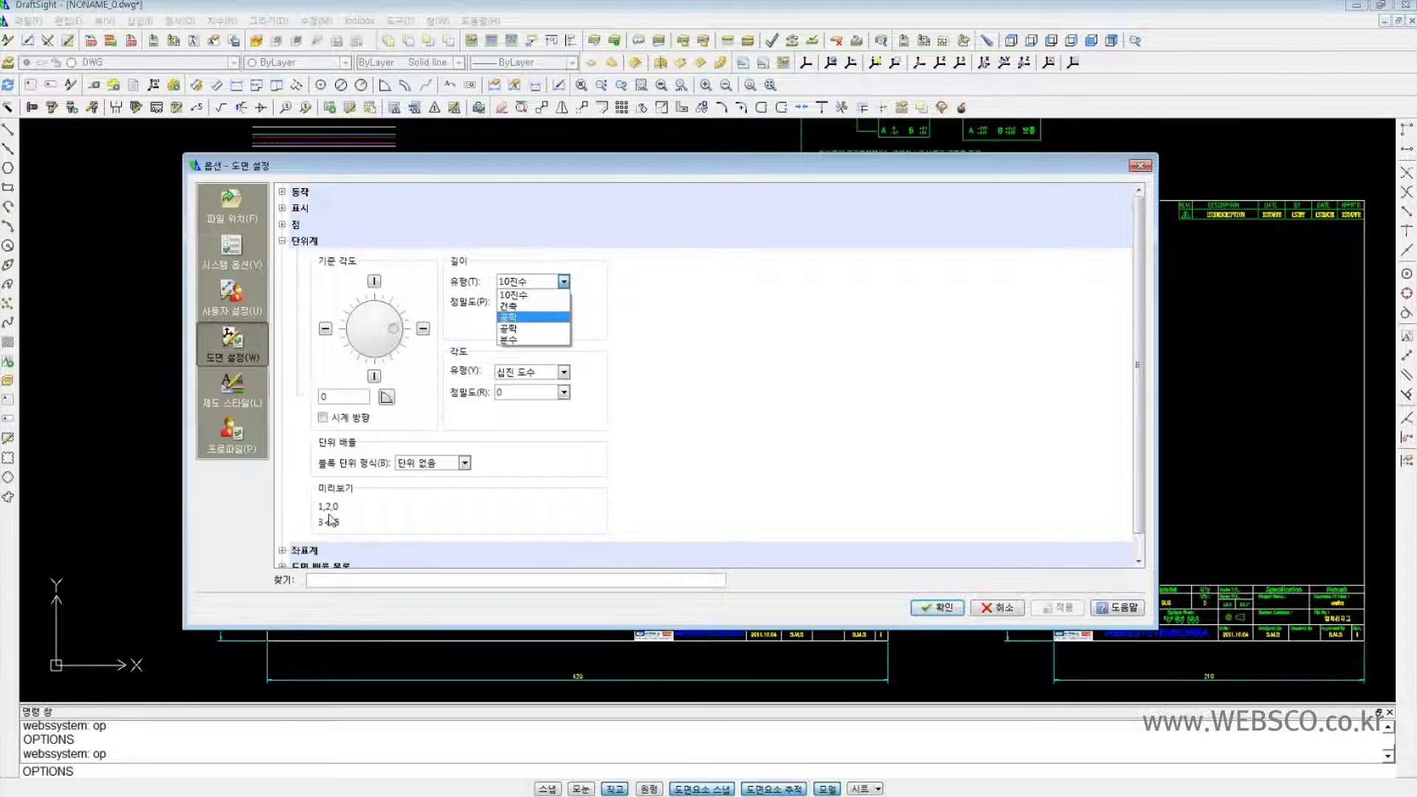
click(522, 329)
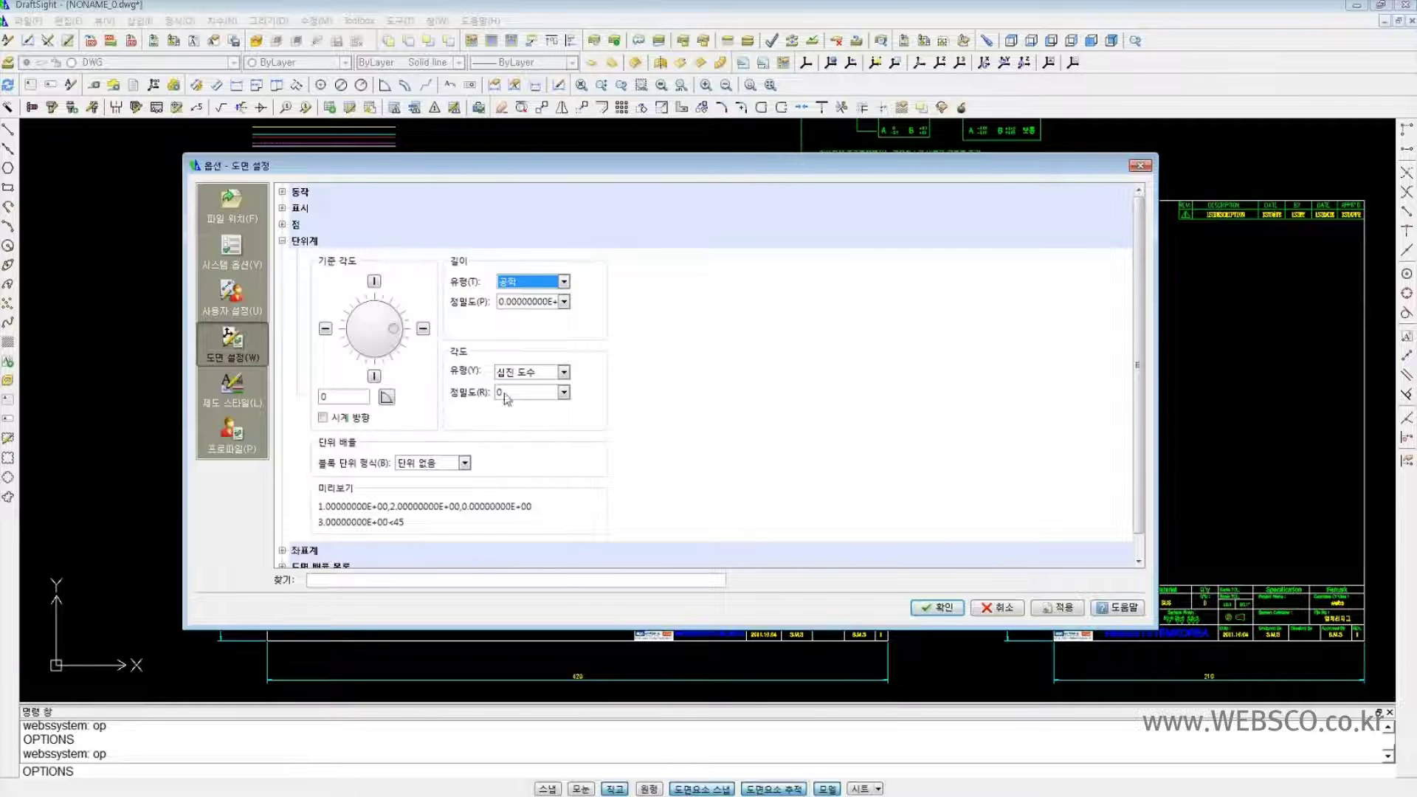
click(546, 286)
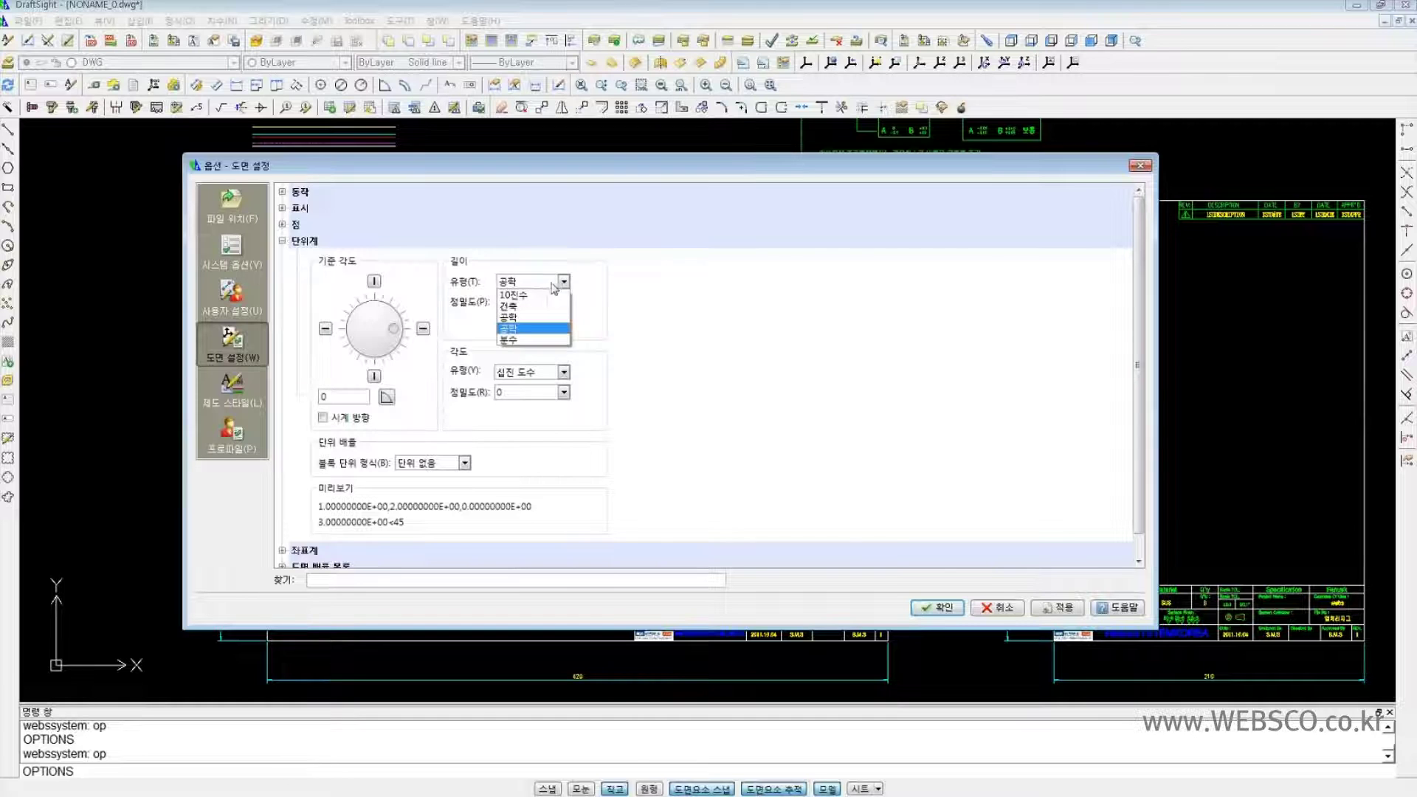
click(600, 288)
click(563, 372)
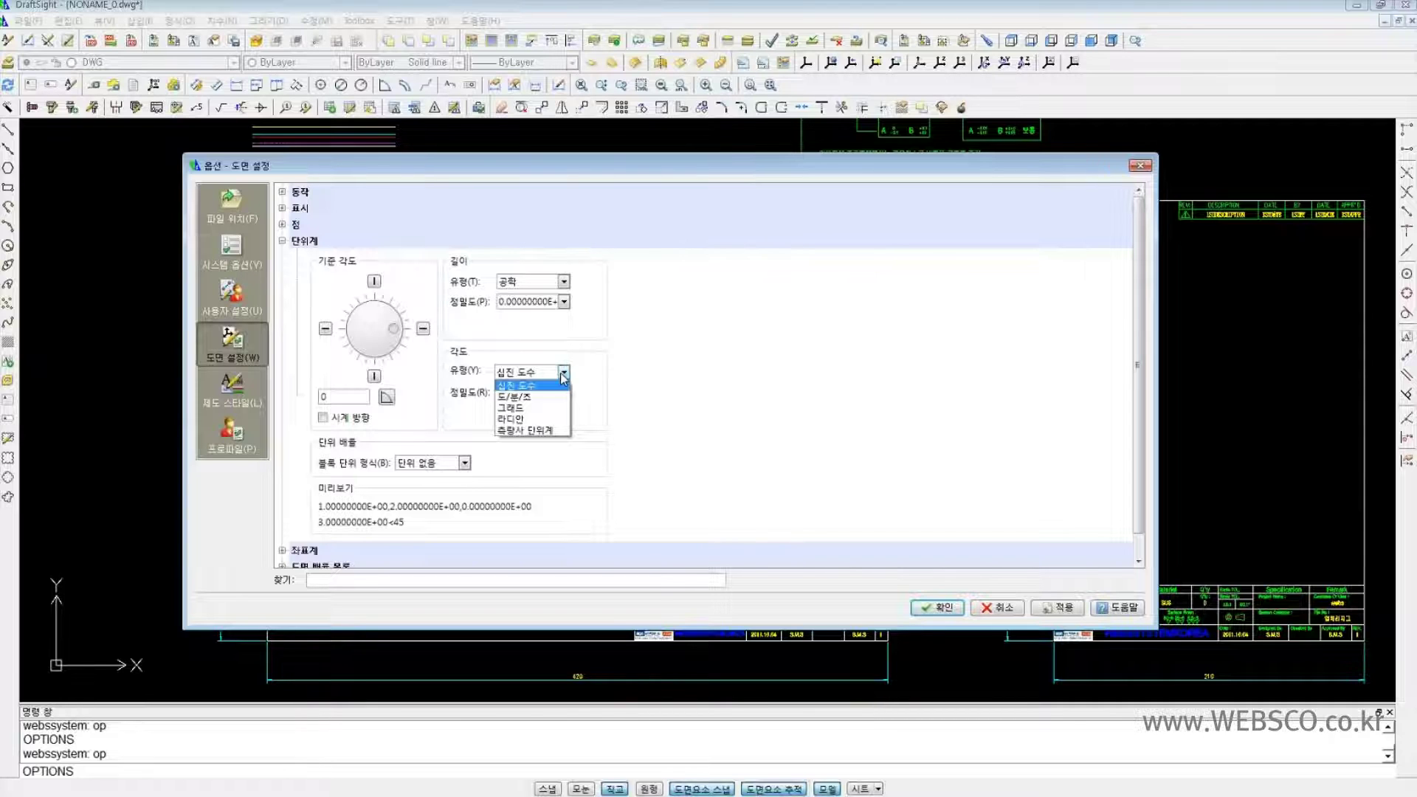
click(765, 362)
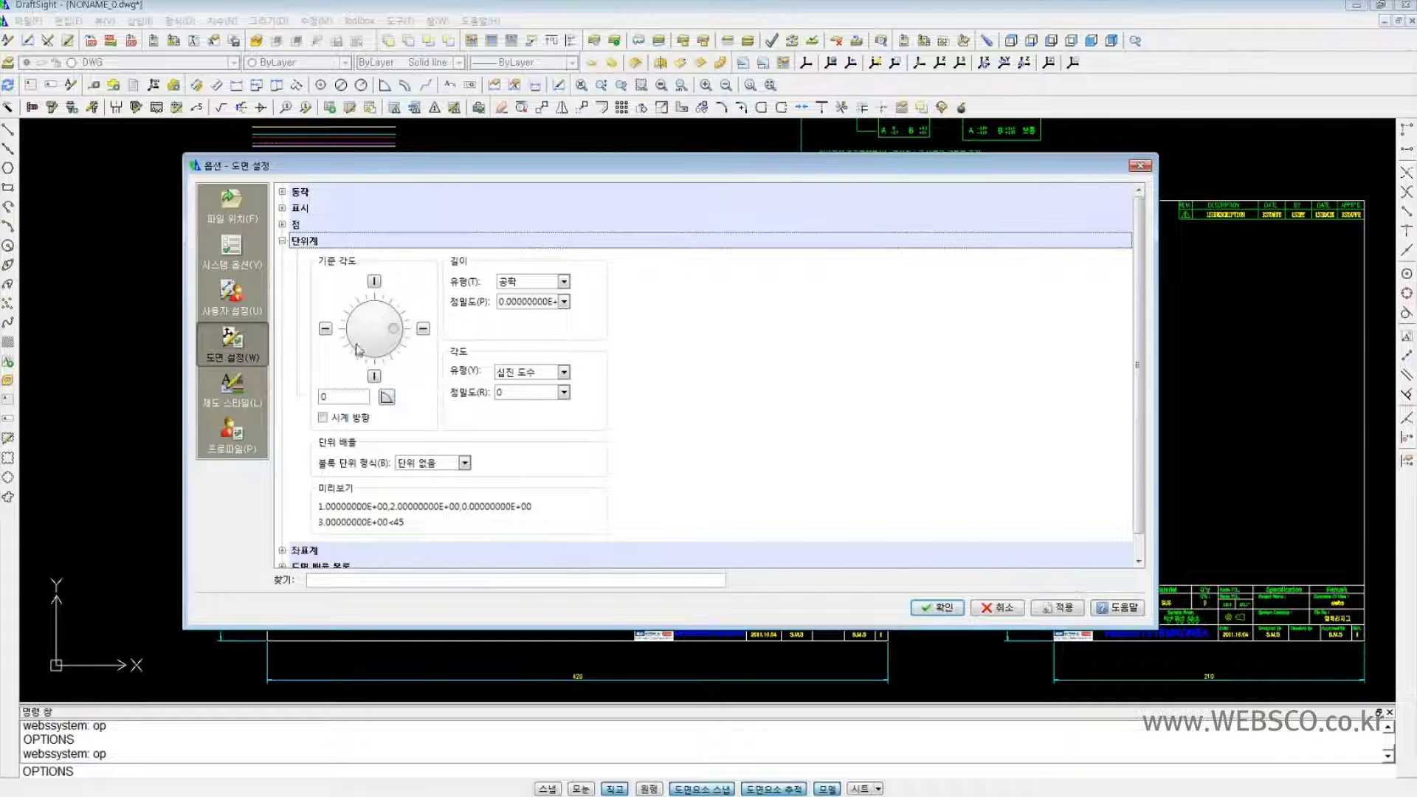
click(282, 240)
- Review the named (명명됨) coordinate systems and the available reference options in the coordinate system (좌표계) settings
click(282, 257)
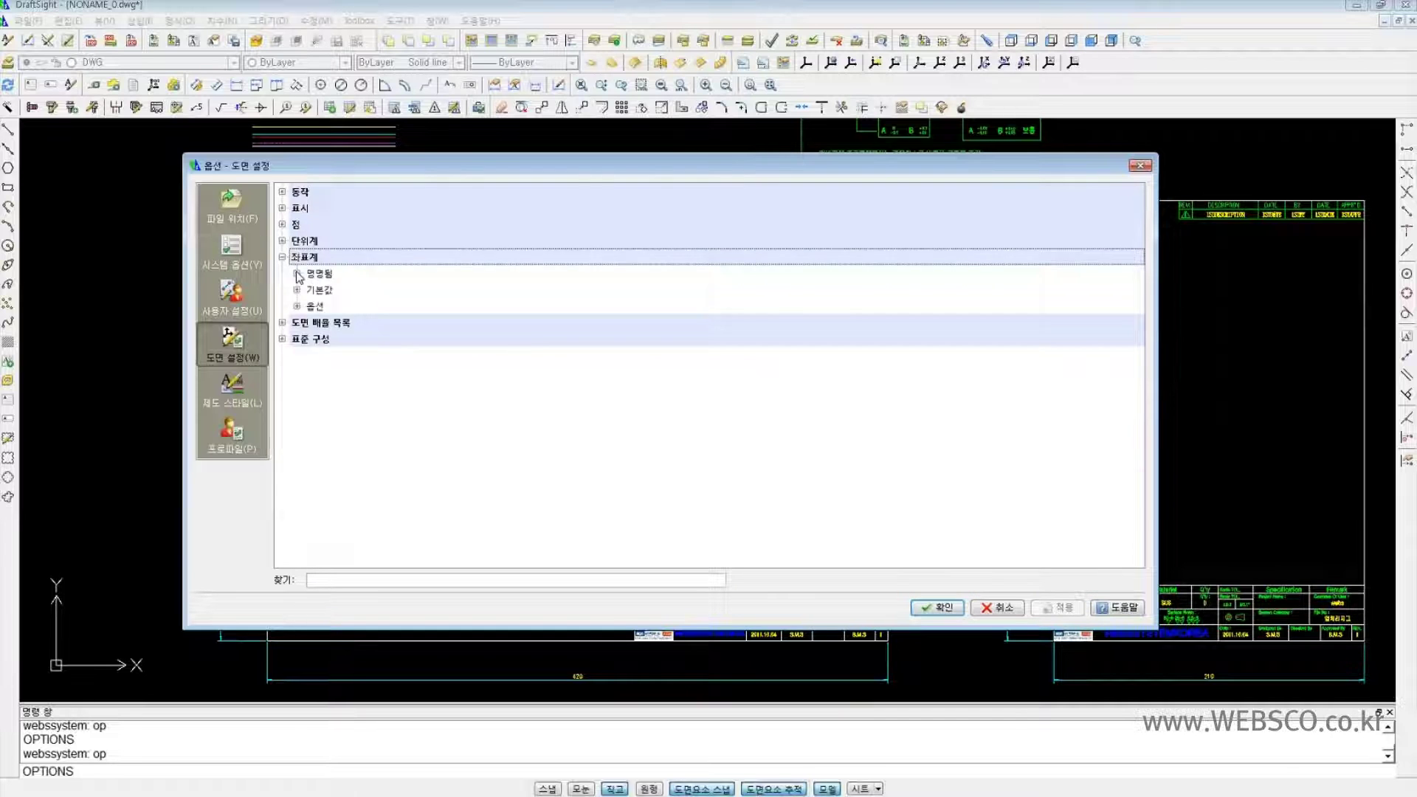
click(297, 273)
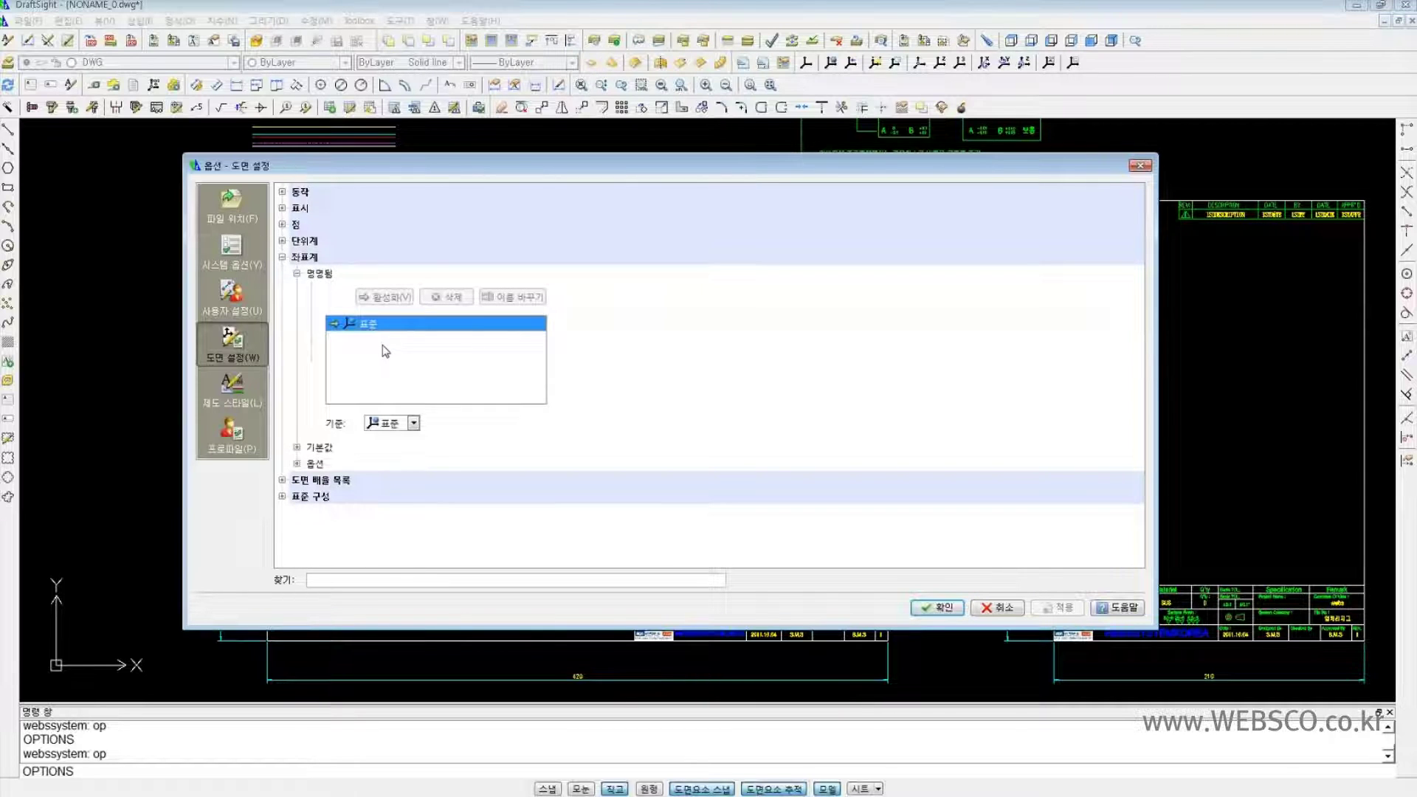
click(414, 424)
click(500, 382)
mouse_move(379, 337)
- Examine the preset (기본값) coordinate system planes and the coordinate system's additional options (옵션) without changing them
click(296, 448)
scroll(532, 401, down, 2)
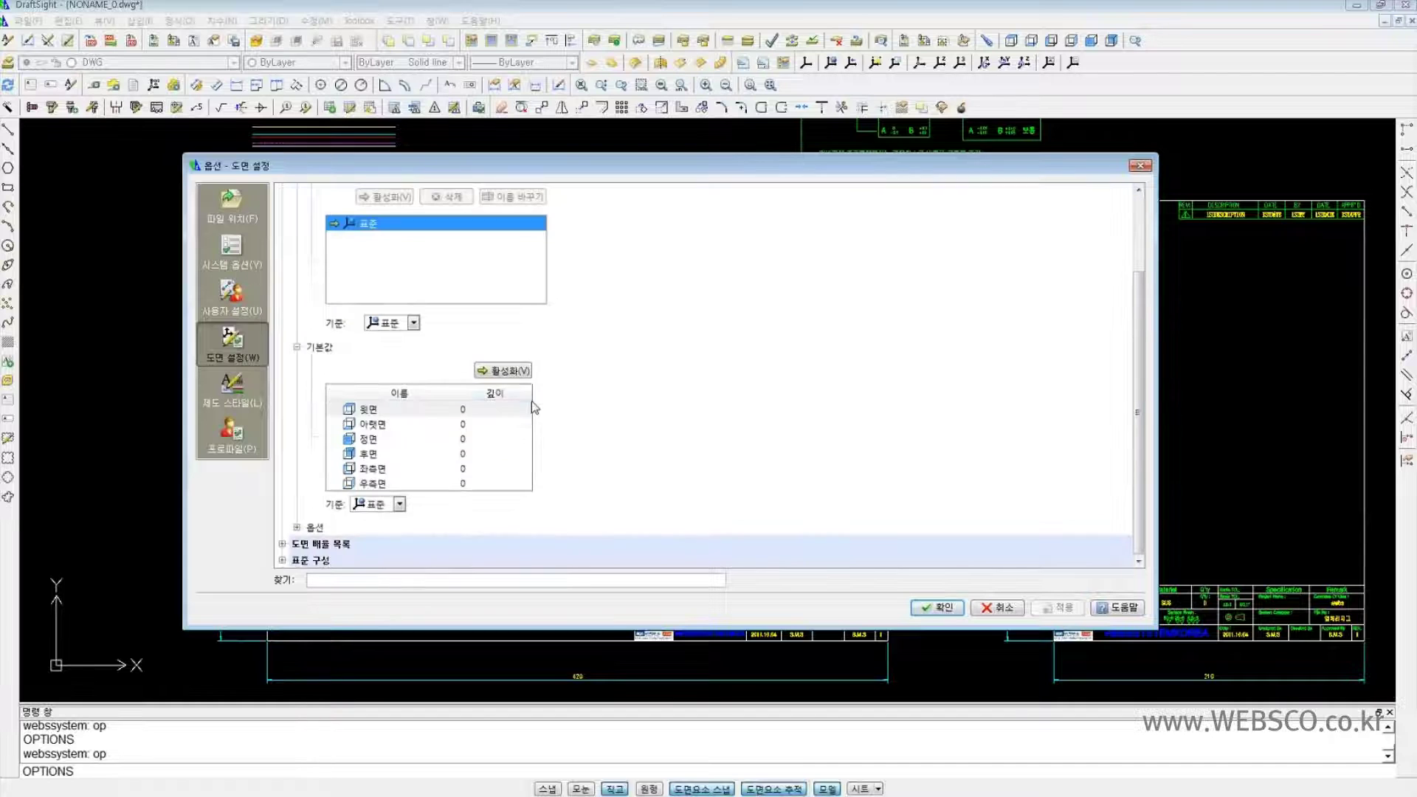
click(380, 424)
click(378, 440)
click(373, 454)
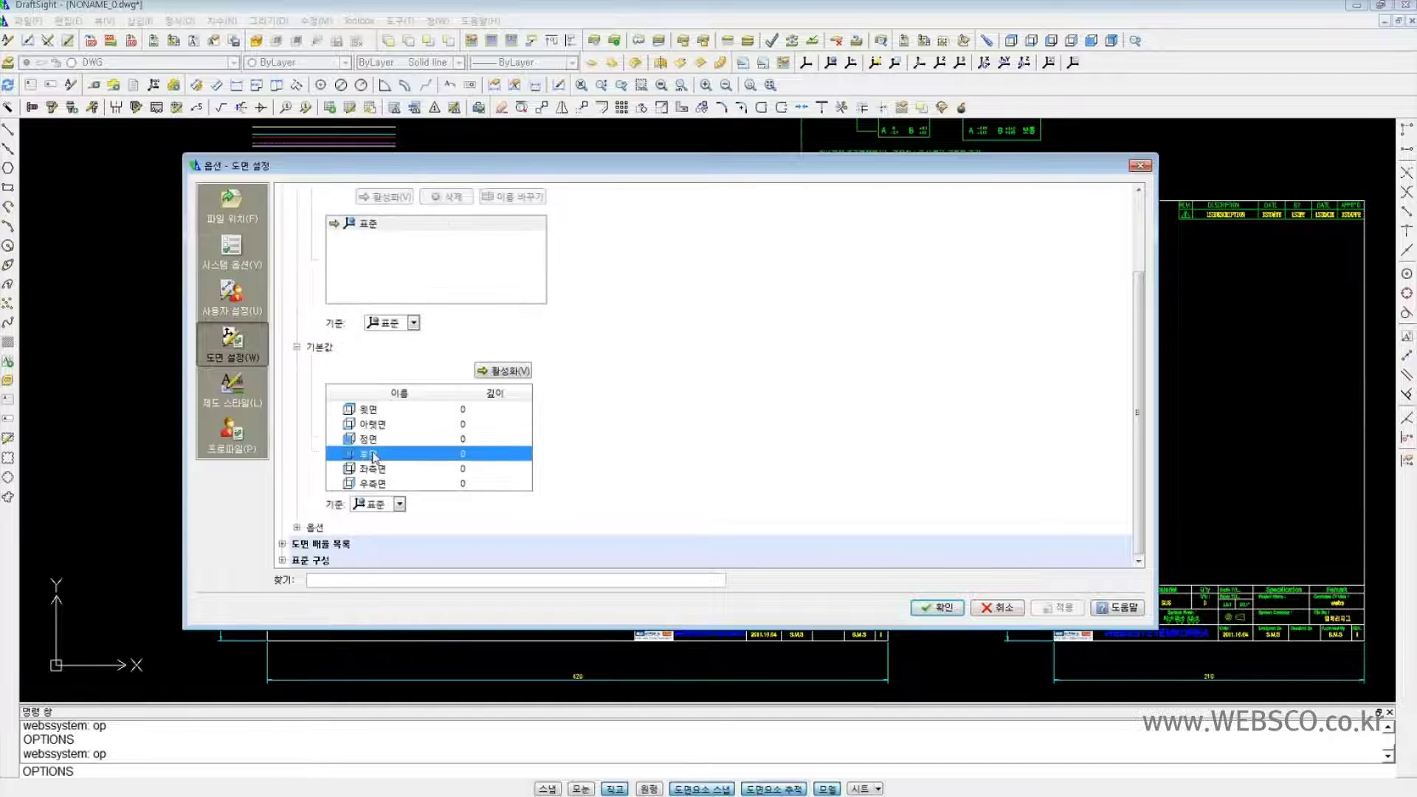
click(374, 470)
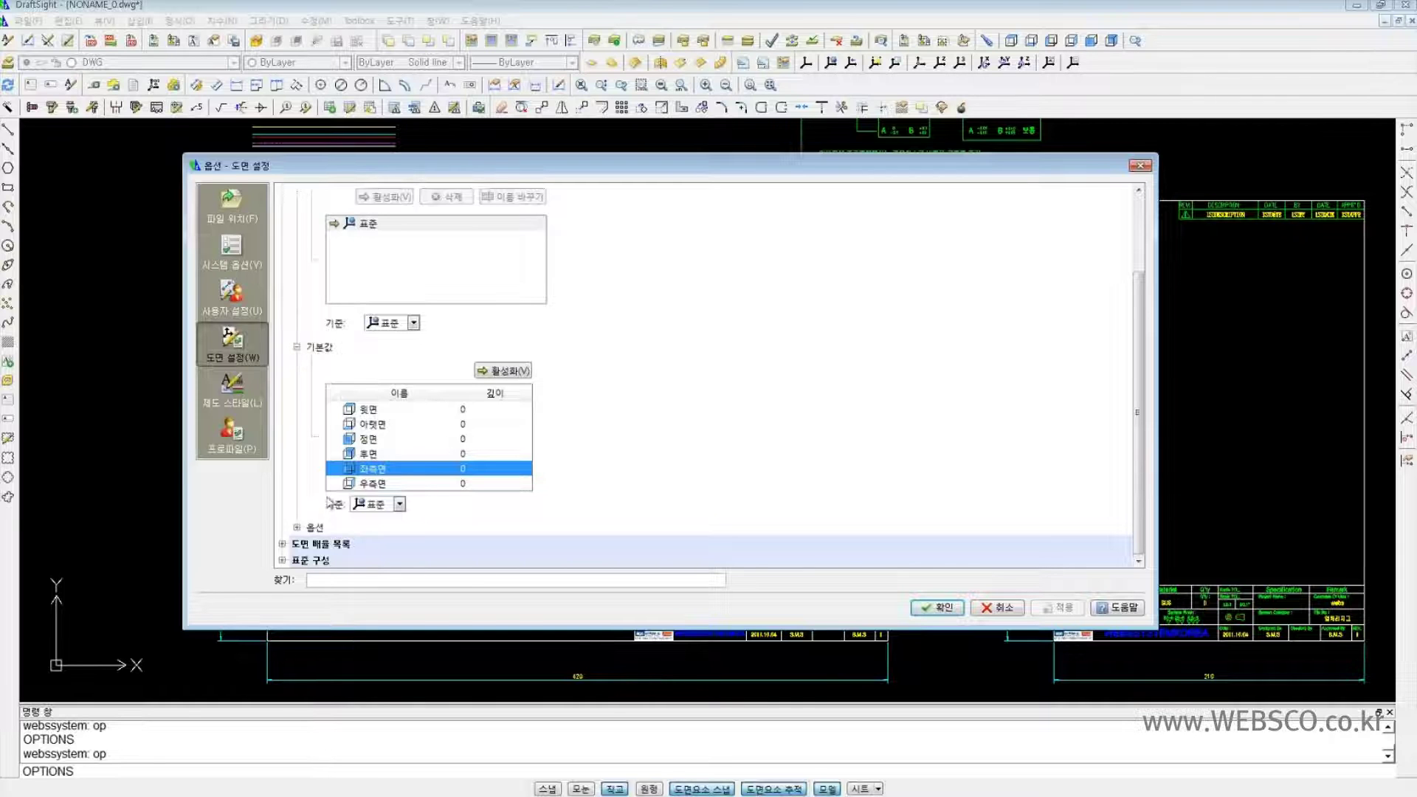
click(296, 528)
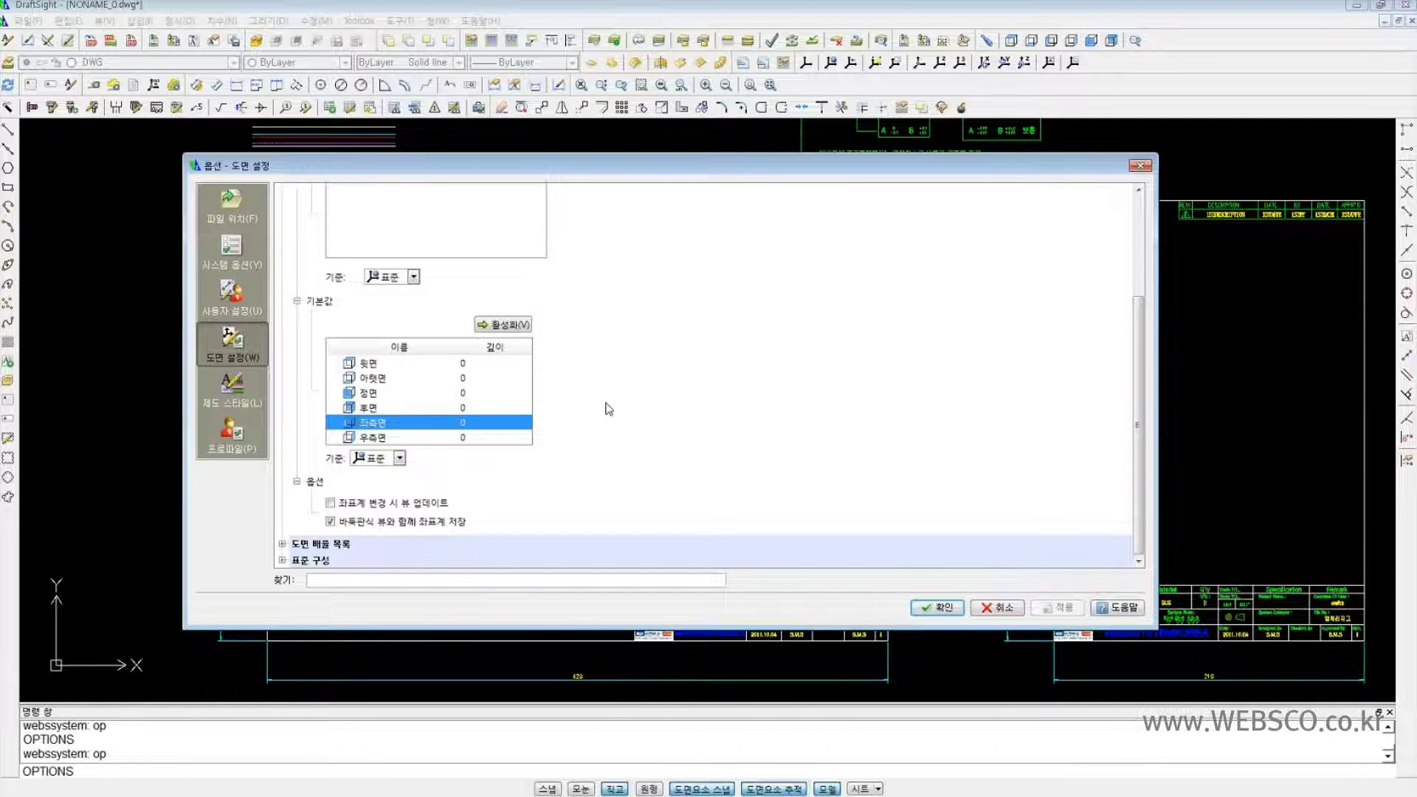
- Look through the drawing scale list (도면 배율 목록), checking scale names with their paper and drawing units
click(282, 544)
scroll(458, 432, down, 2)
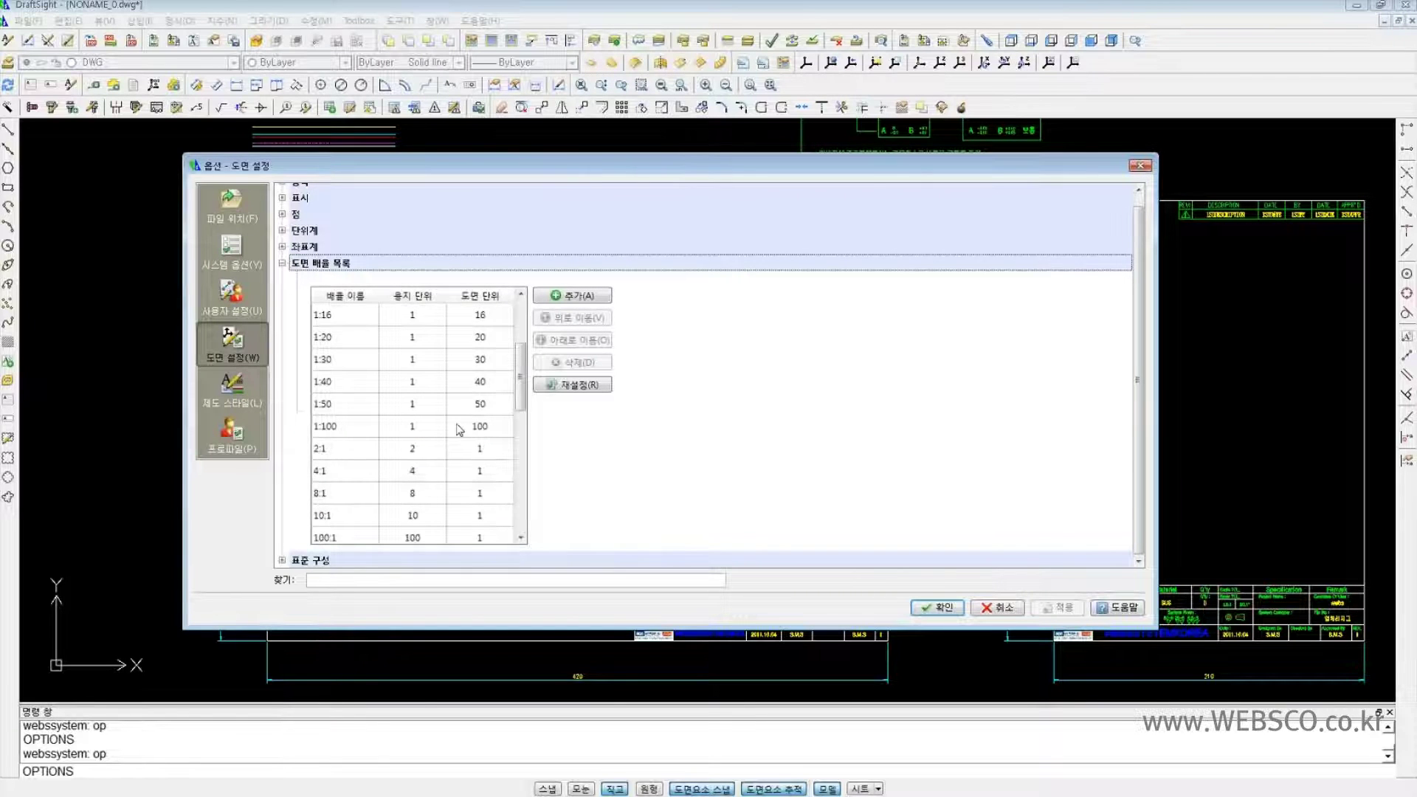
scroll(458, 428, up, 3)
scroll(458, 426, down, 1)
scroll(456, 424, up, 1)
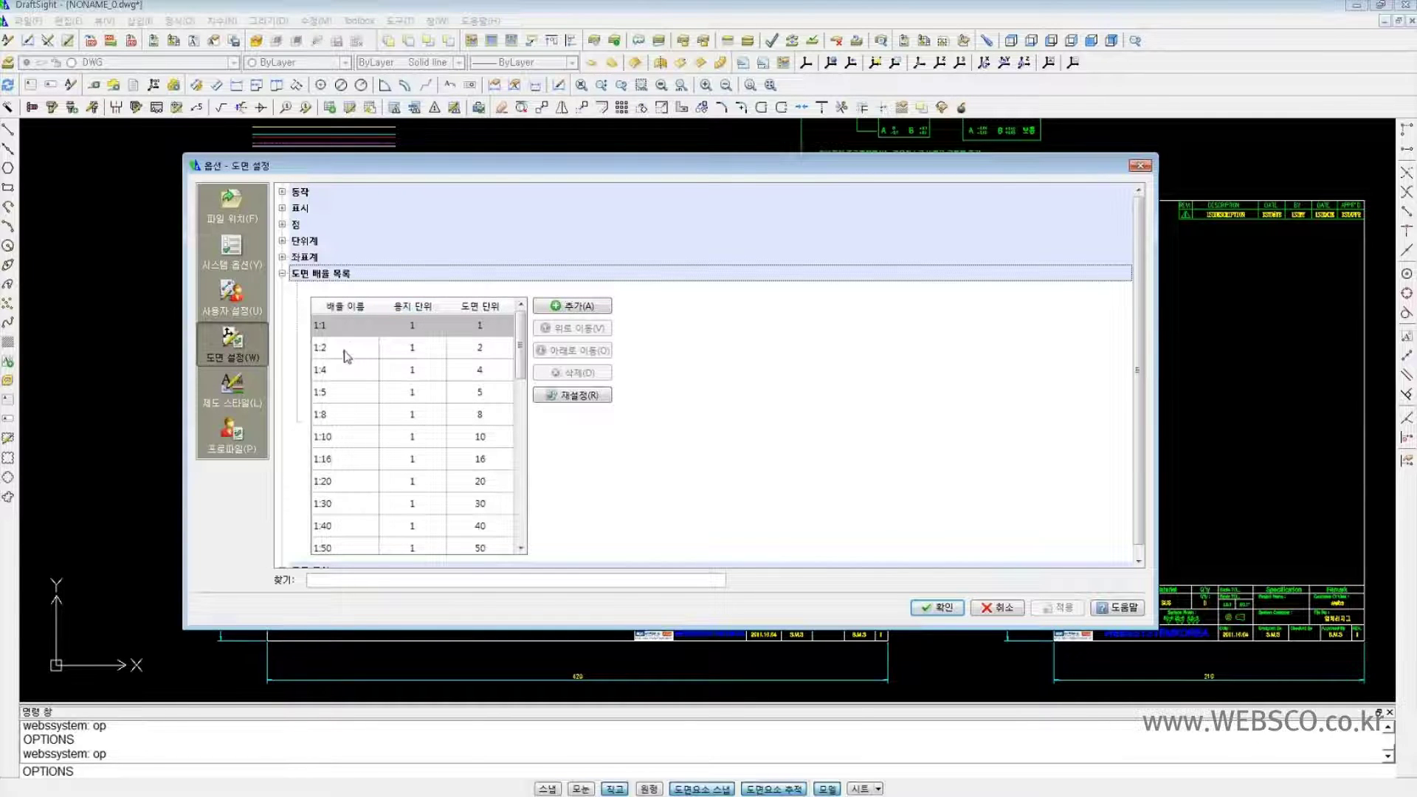
scroll(351, 329, down, 5)
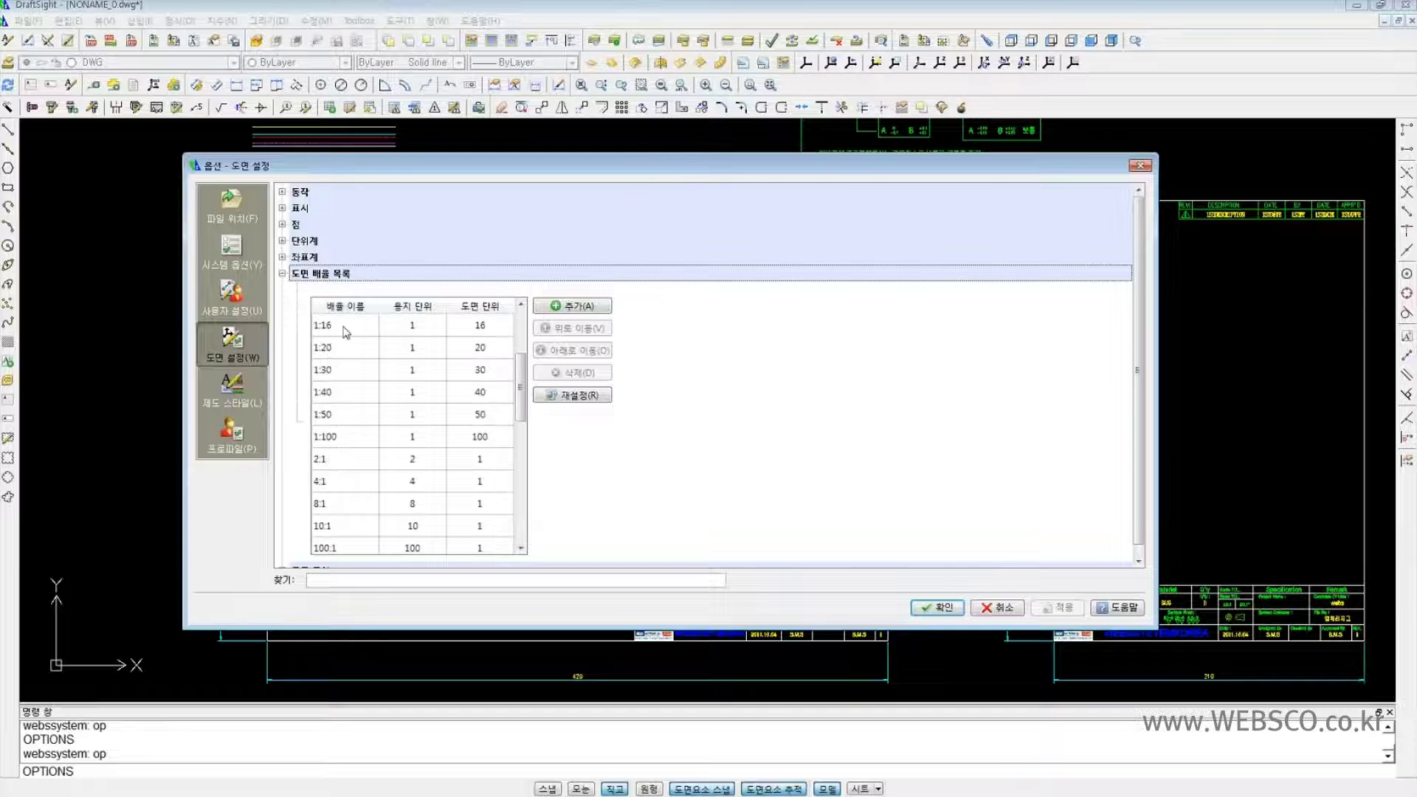
scroll(345, 335, down, 2)
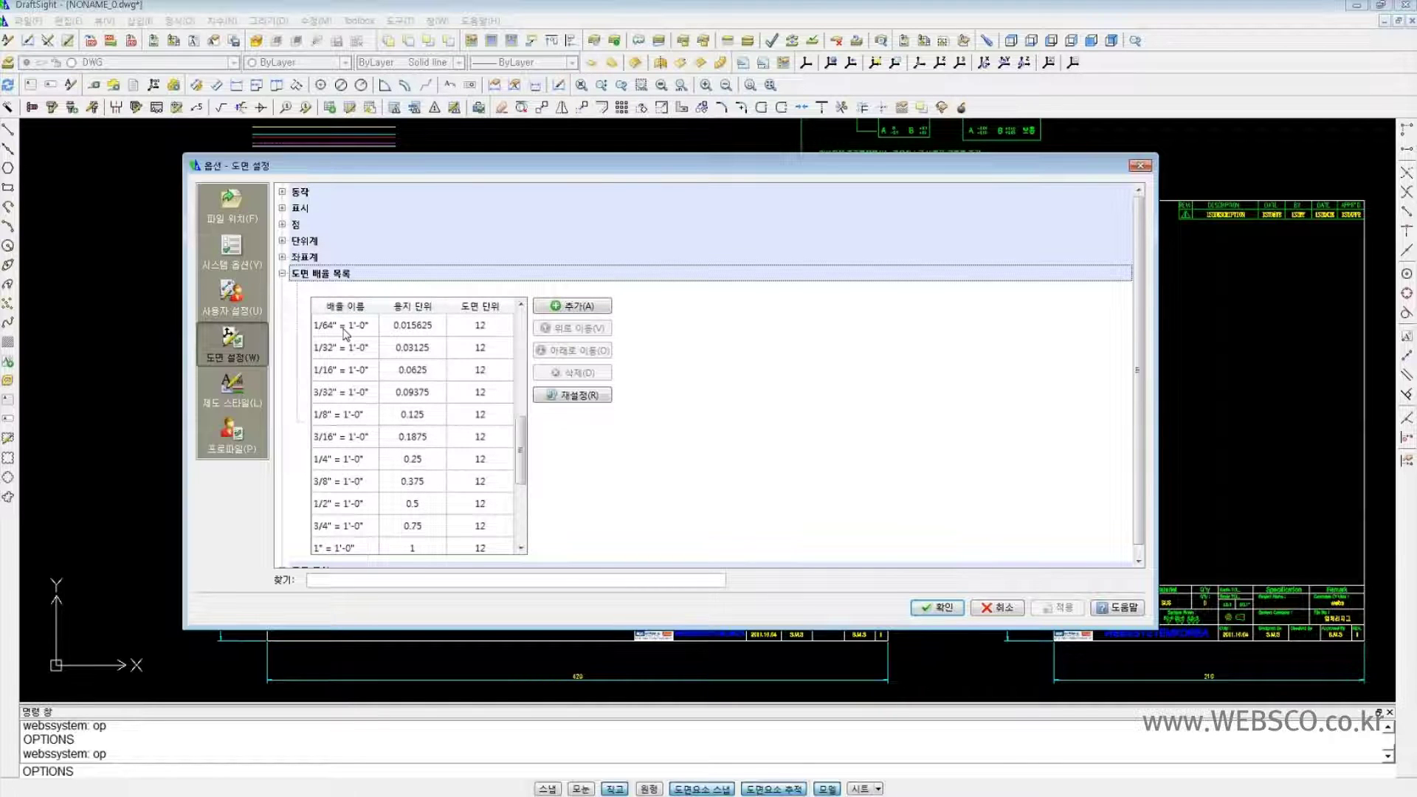
scroll(339, 343, up, 10)
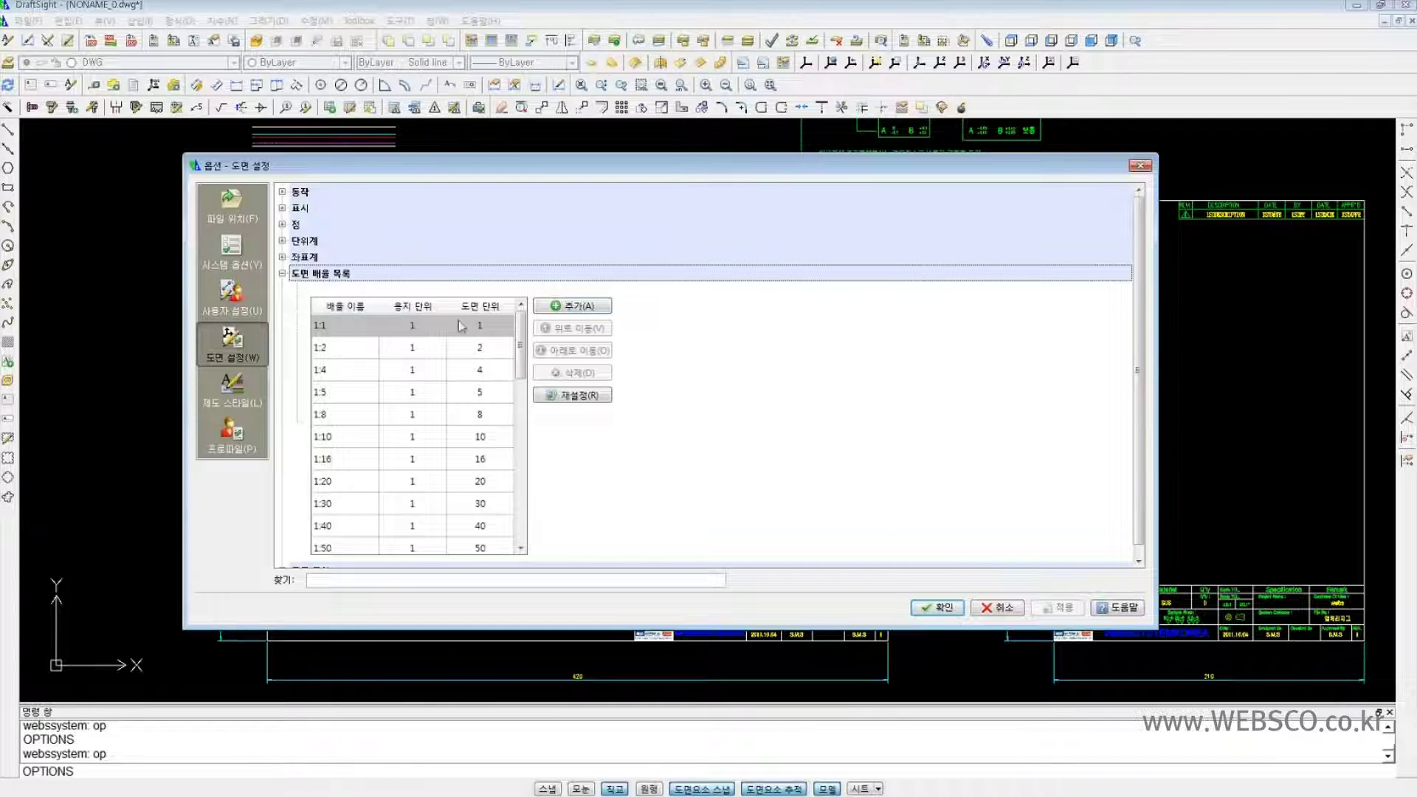
- Add a trial scale to the drawing scale list, check its editable name and unit fields, and delete it again
click(572, 305)
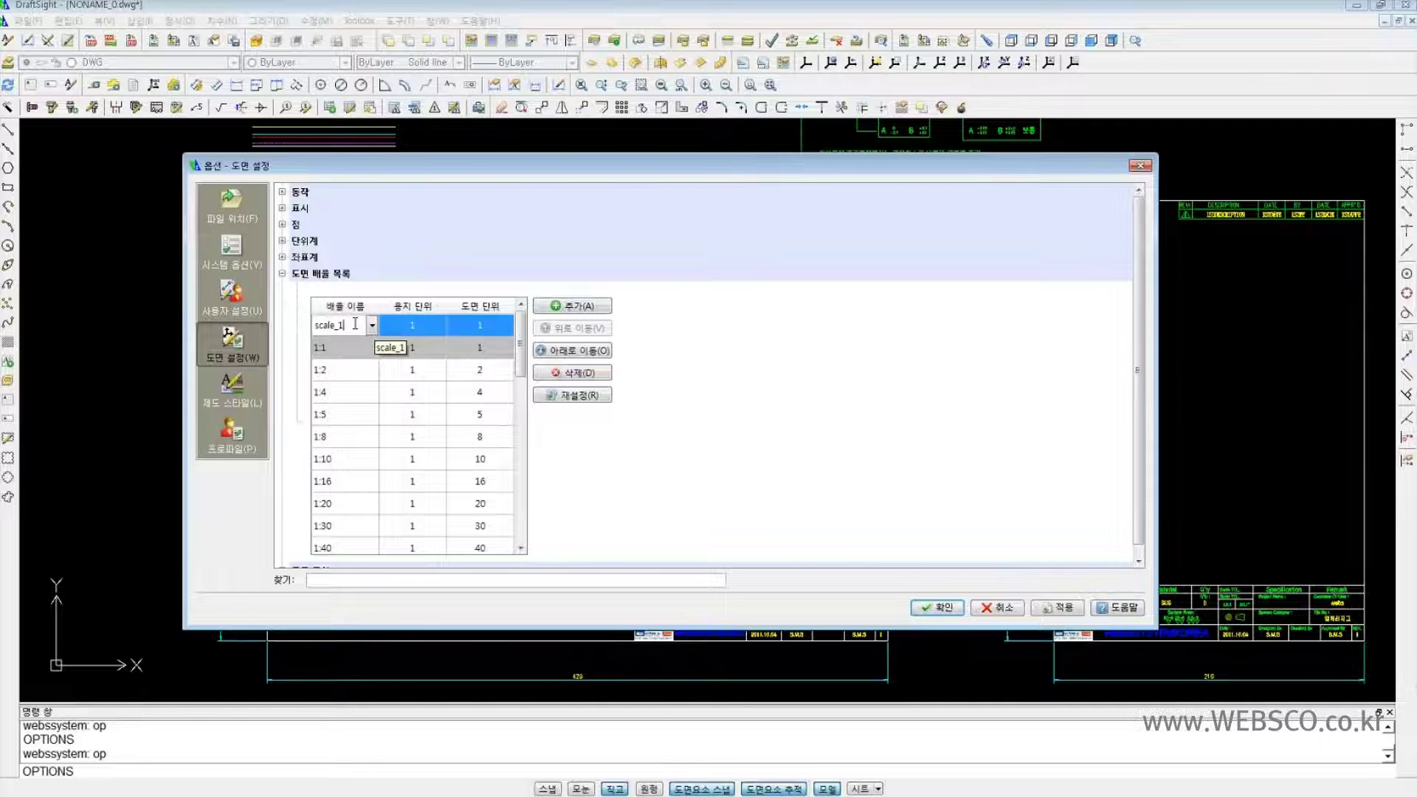
click(422, 329)
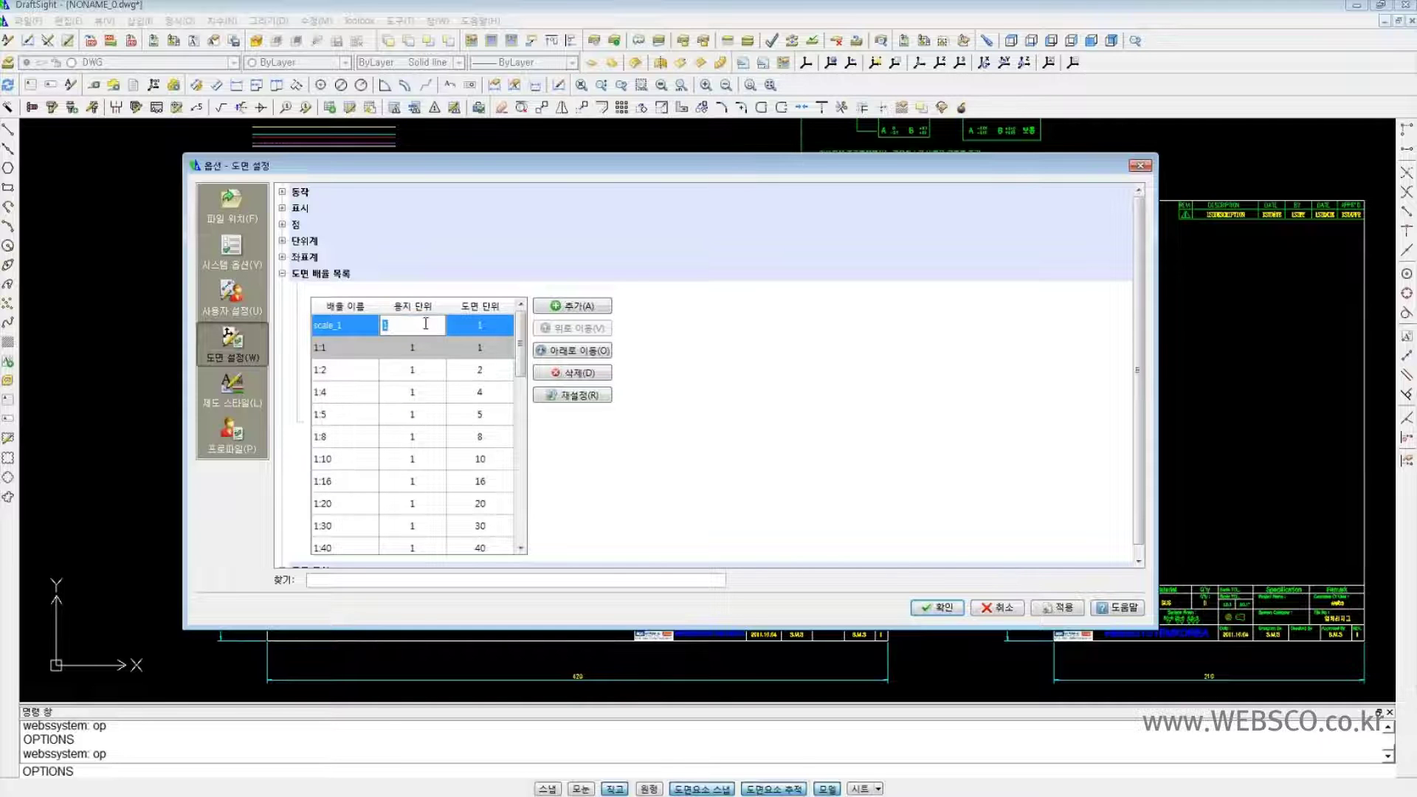
click(479, 329)
click(358, 332)
click(562, 373)
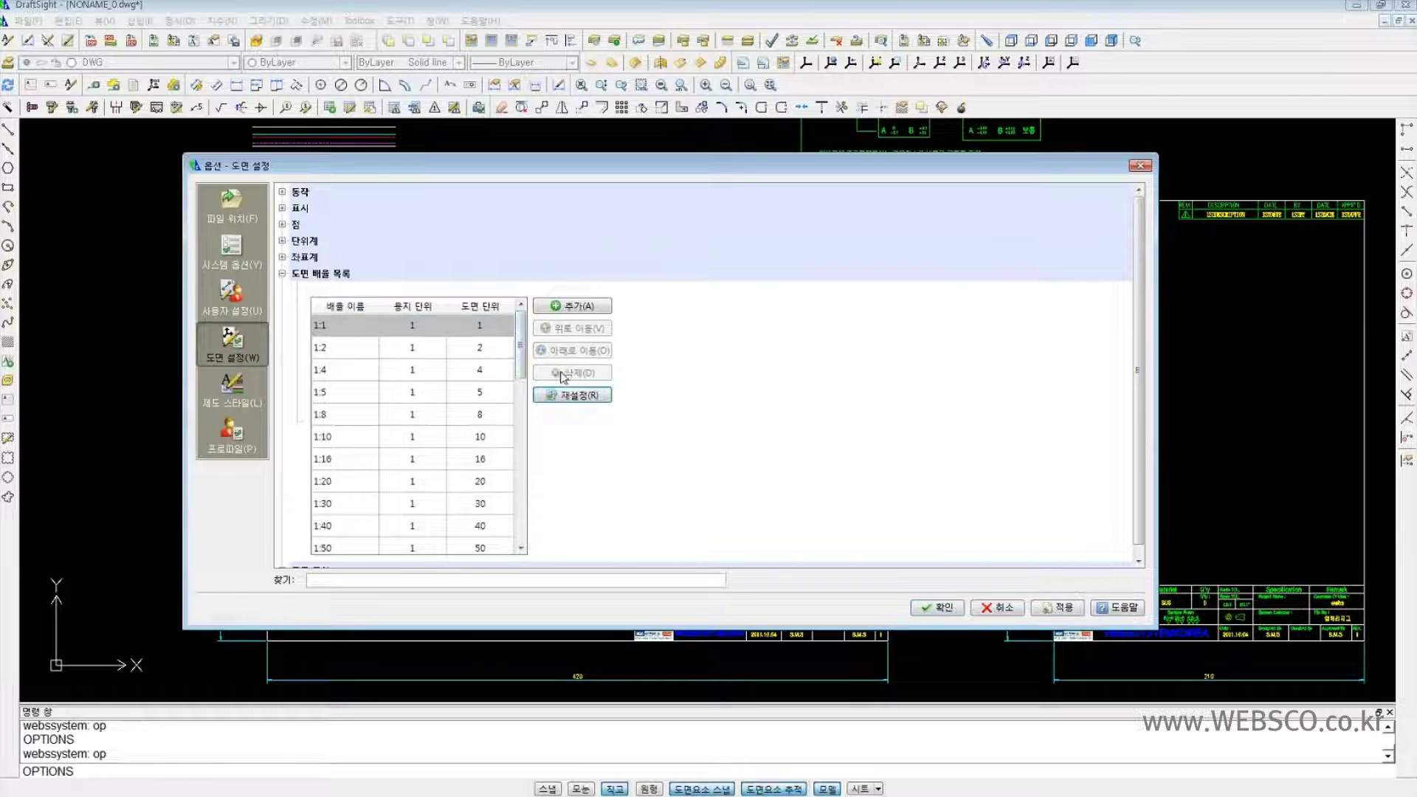
- Review the standards configuration (표준 구성) section, covering the standards (표준), drawing categories (도면 범주) and notification and checking options (옵션)
scroll(749, 387, down, 3)
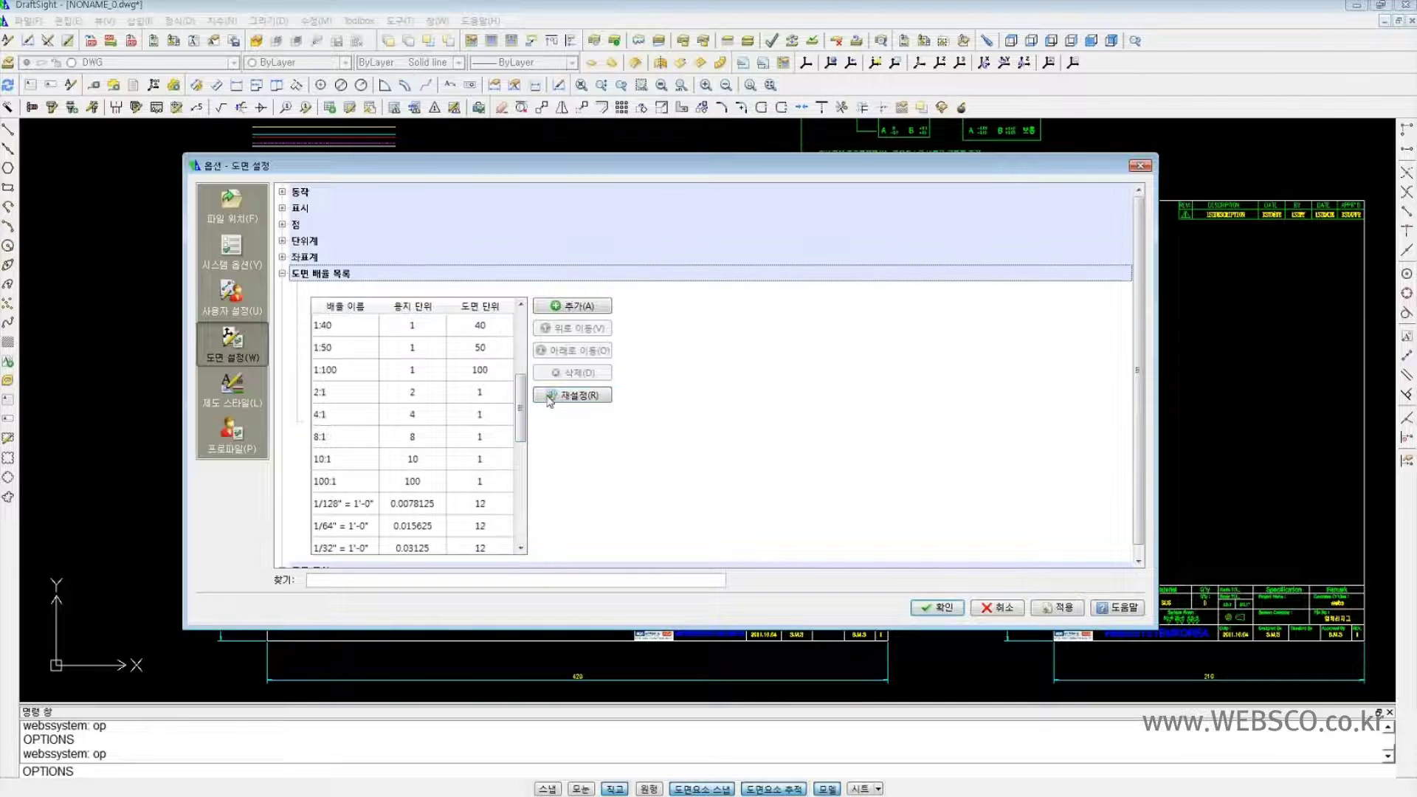
scroll(1141, 347, down, 1)
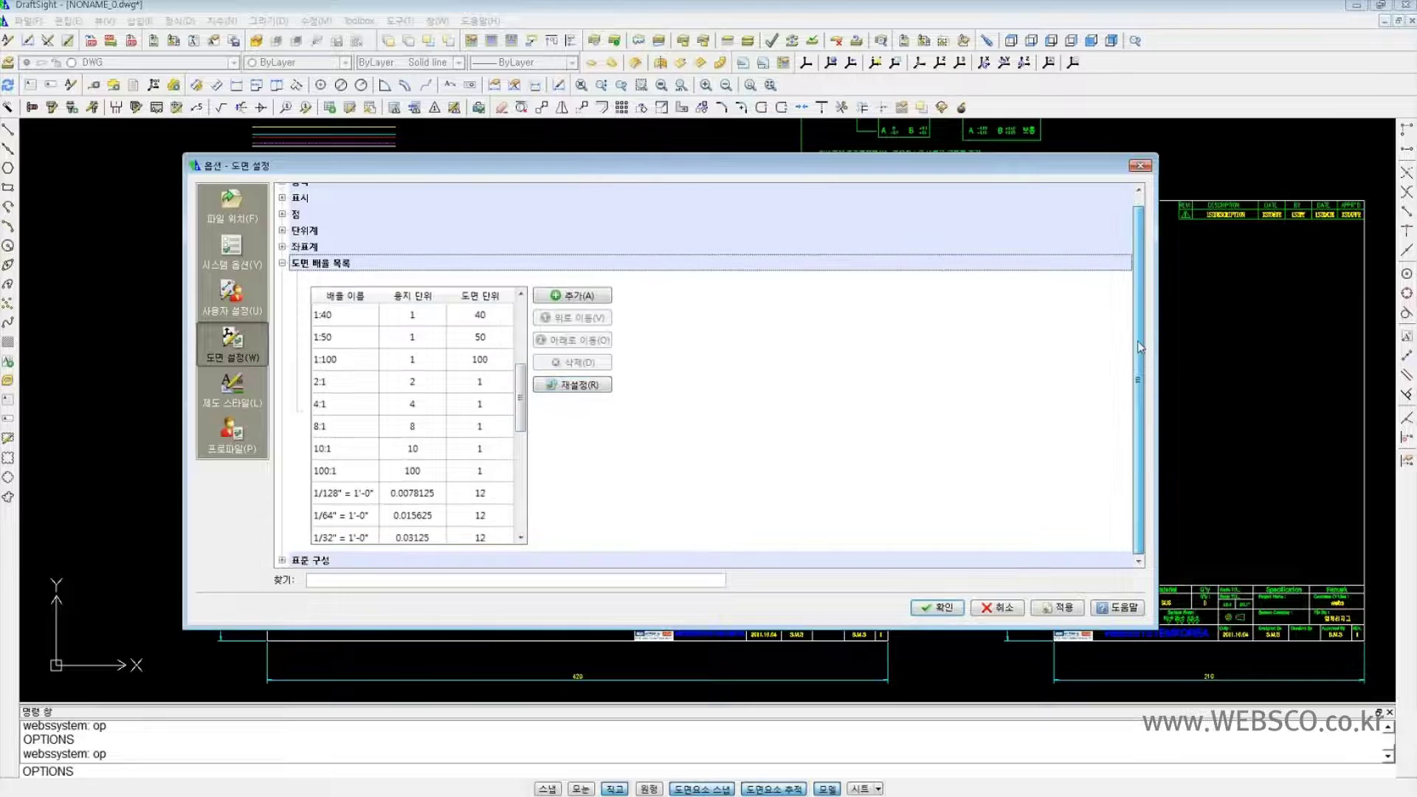
click(283, 561)
click(297, 307)
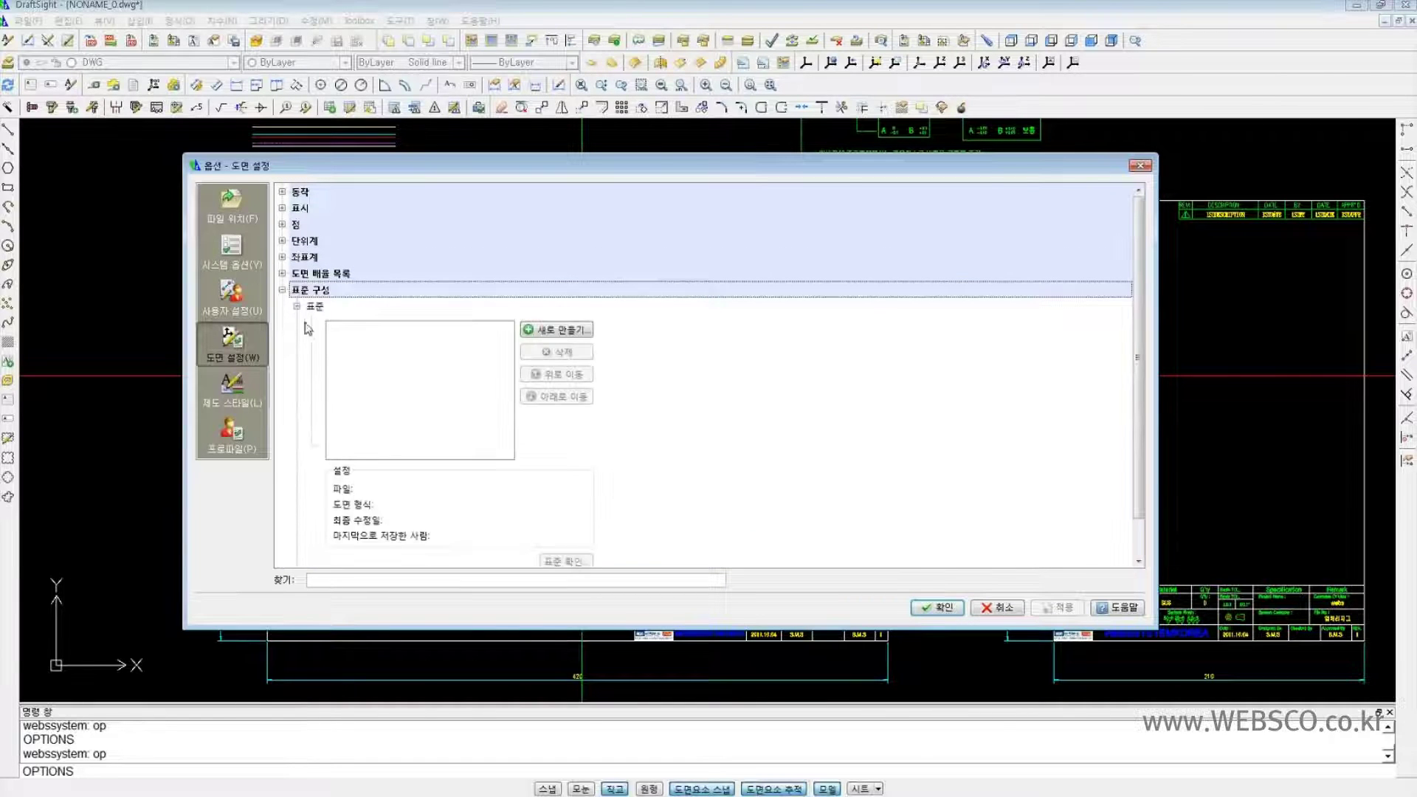
scroll(322, 410, down, 1)
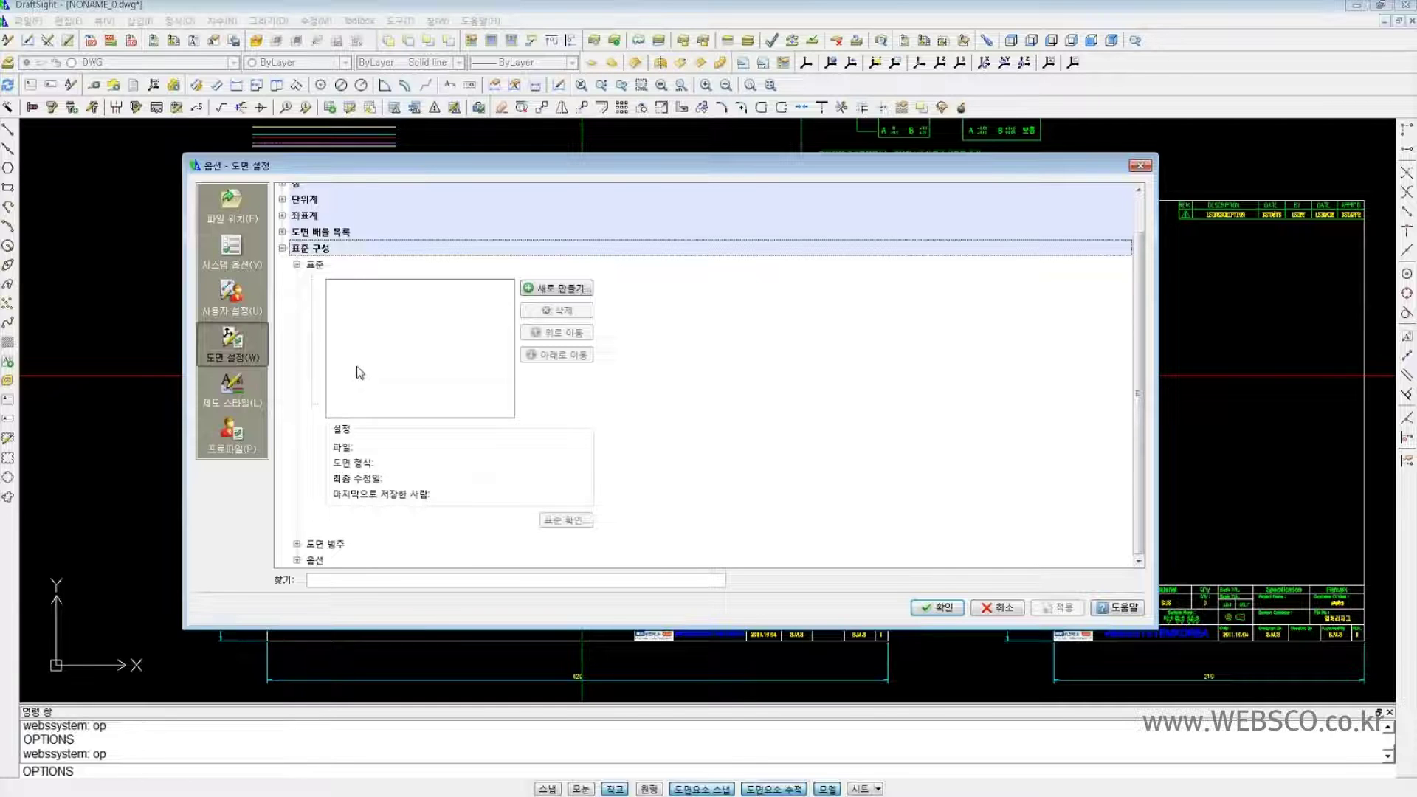
click(297, 544)
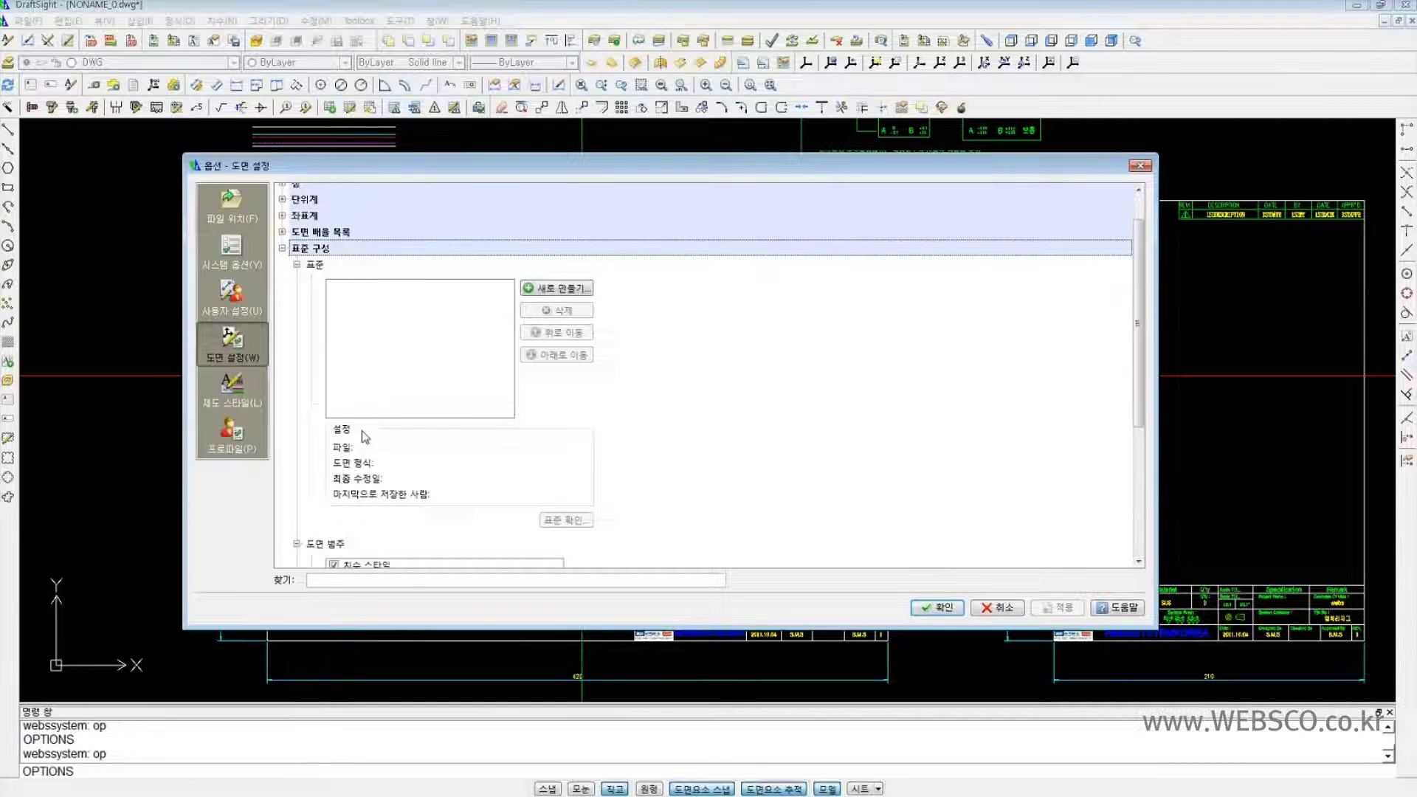
scroll(373, 428, down, 5)
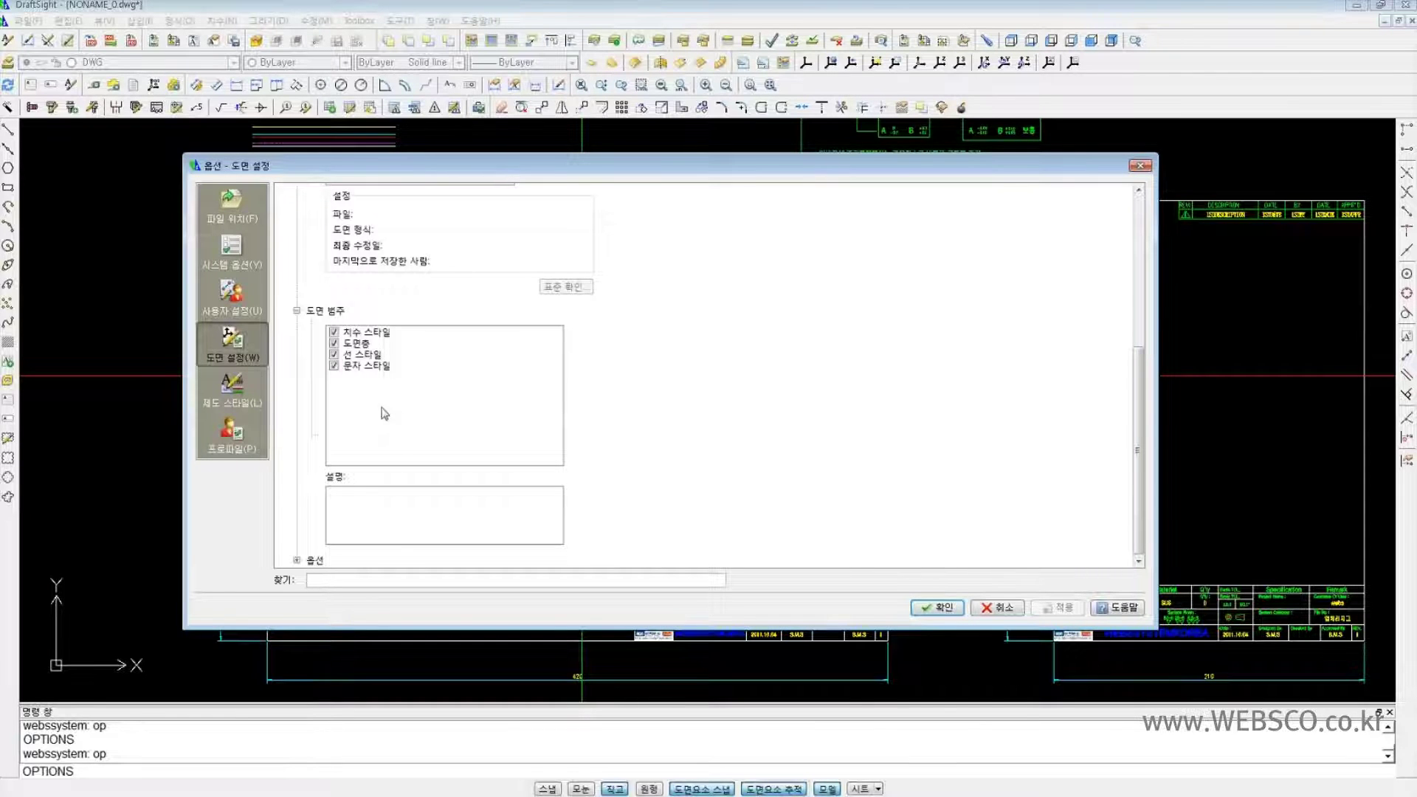
click(296, 561)
scroll(431, 447, down, 3)
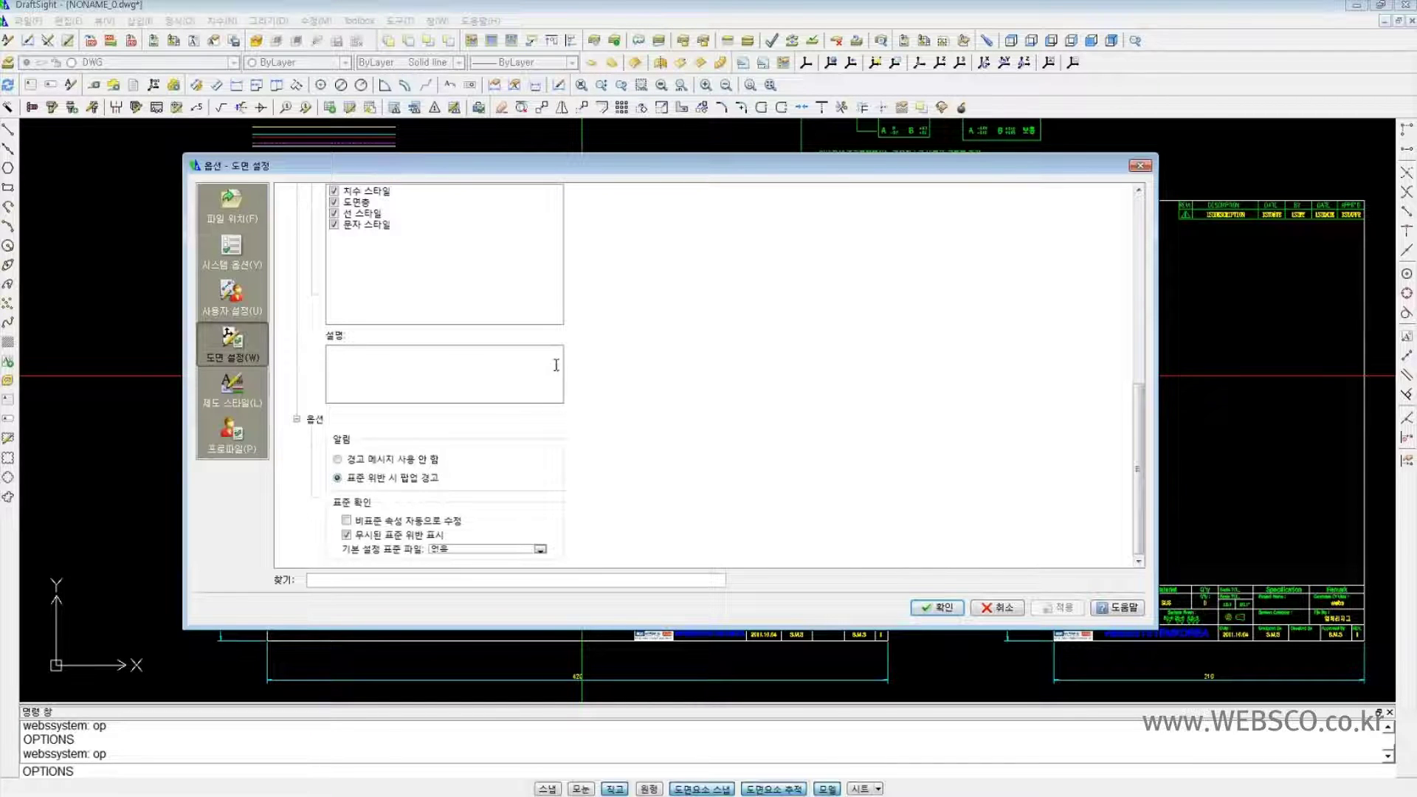
- Open the drafting style options and expand the active dimension and text style lists
drag(1143, 457, 1134, 491)
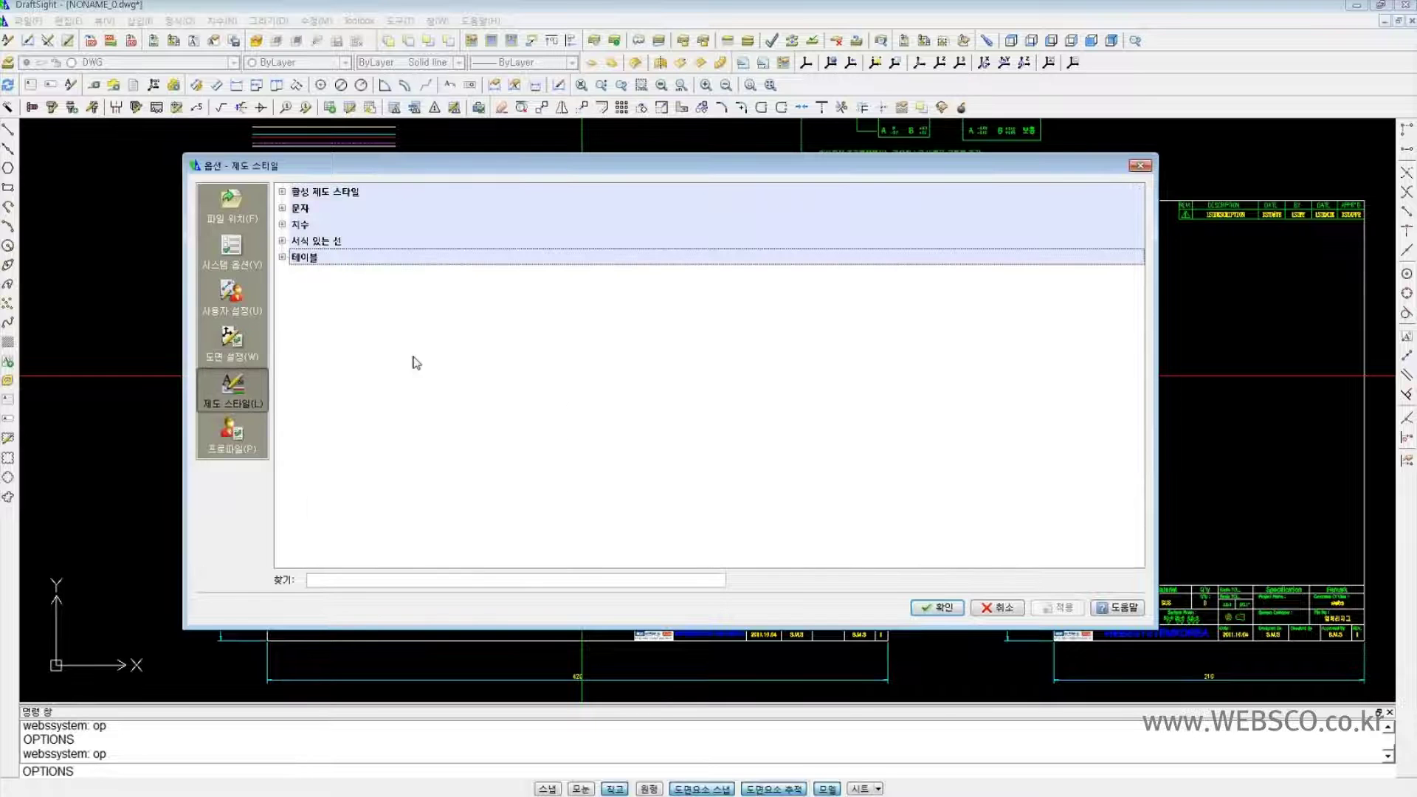
click(283, 192)
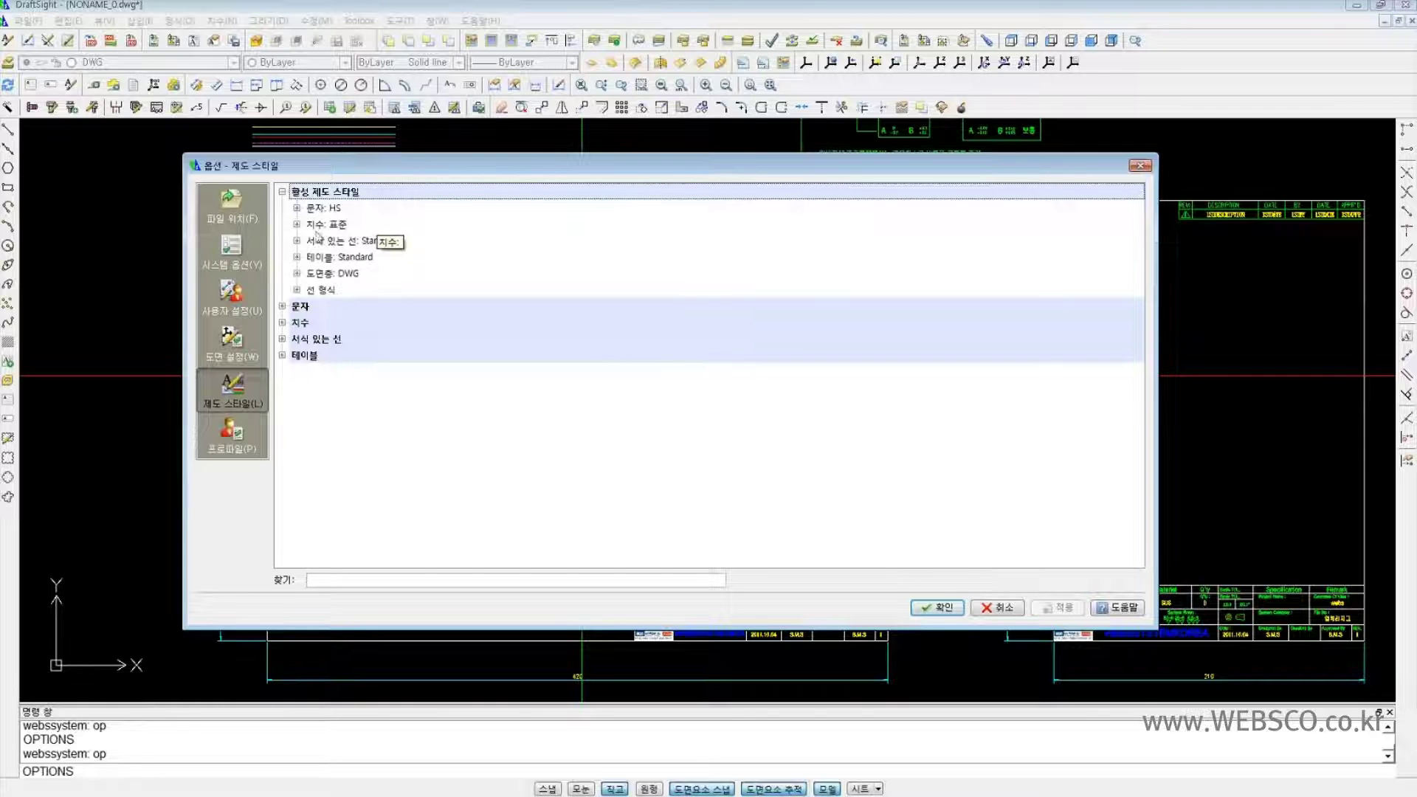
click(296, 225)
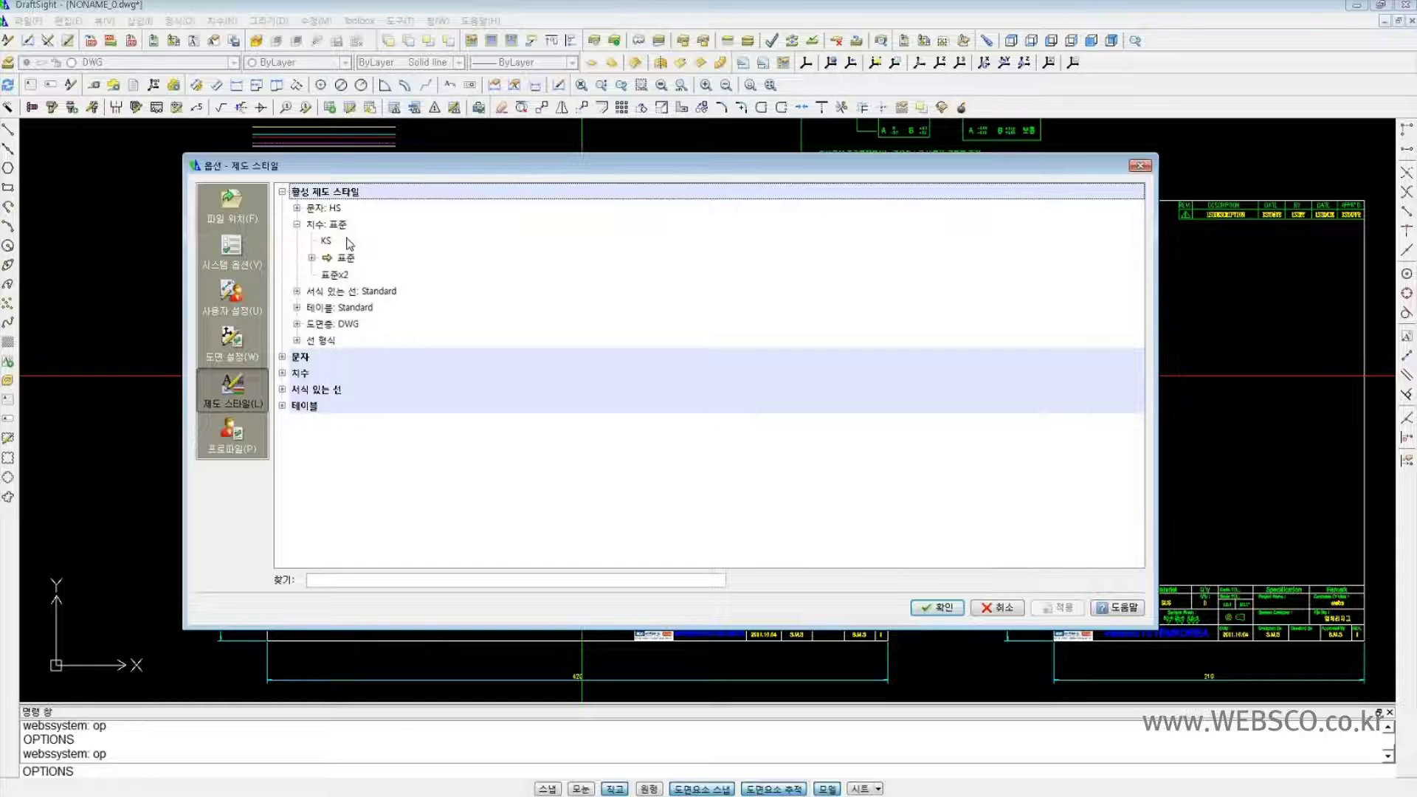
click(296, 208)
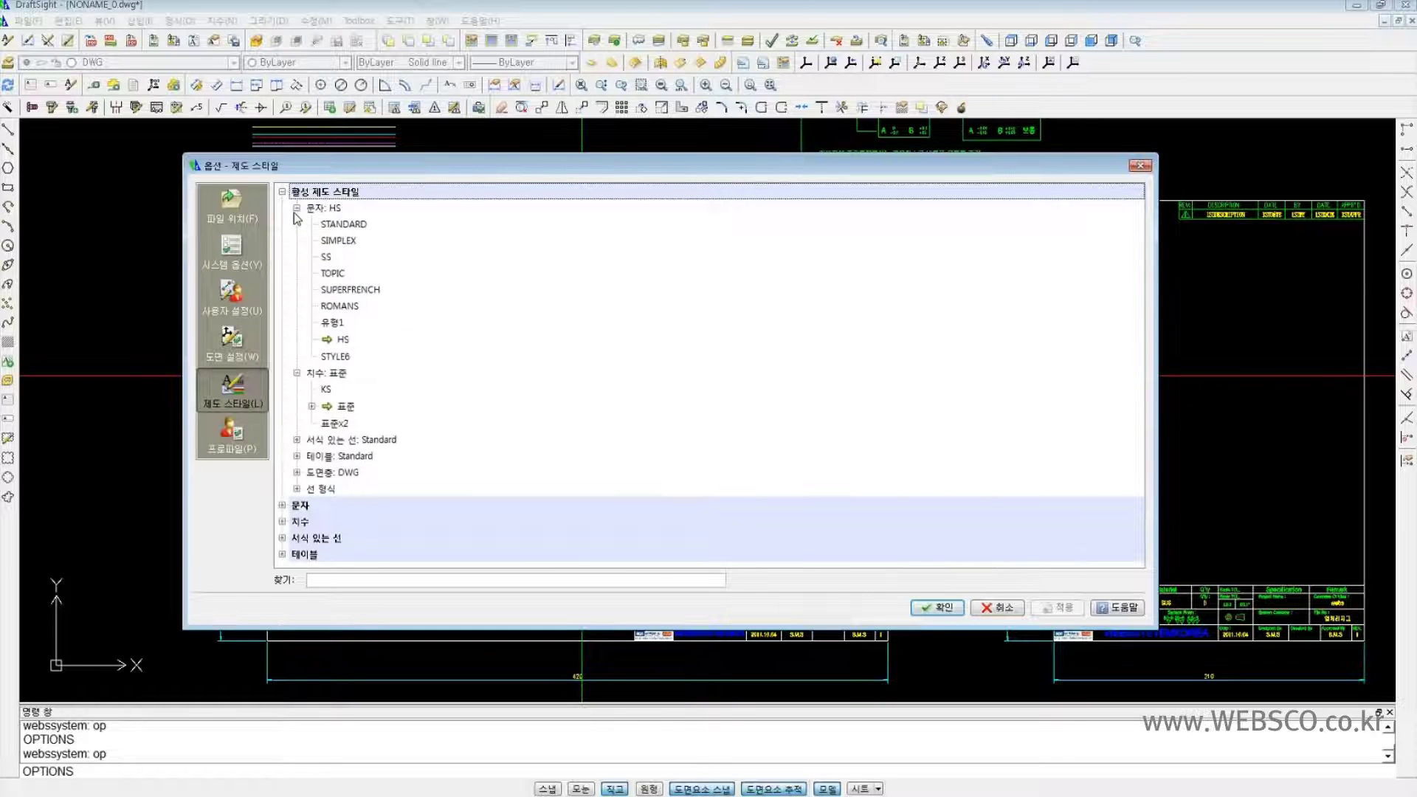
- Preview the text styles SIMPLEX, ROMANS, HS, STYLE6 and STANDARD in the active text style list
click(340, 241)
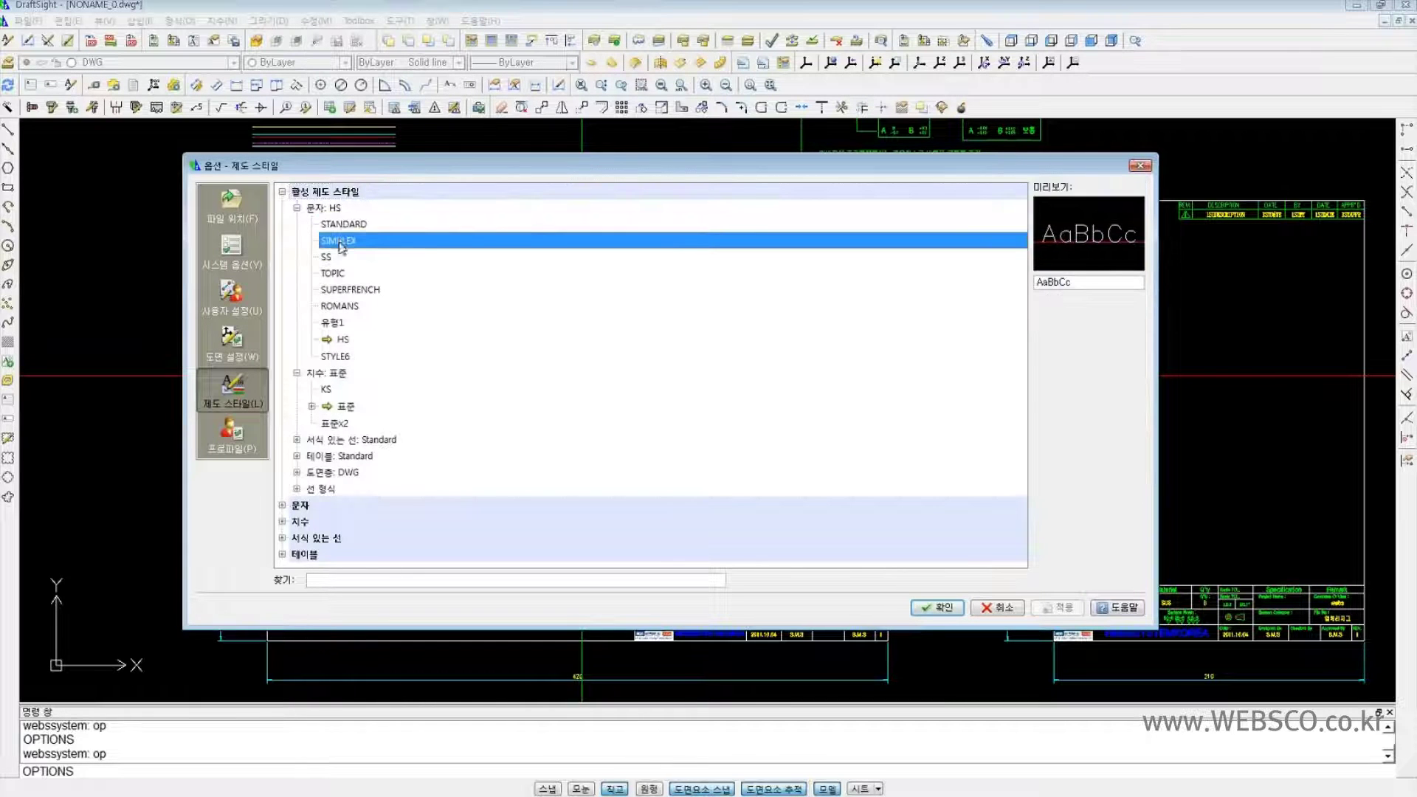
click(341, 306)
click(342, 339)
click(343, 356)
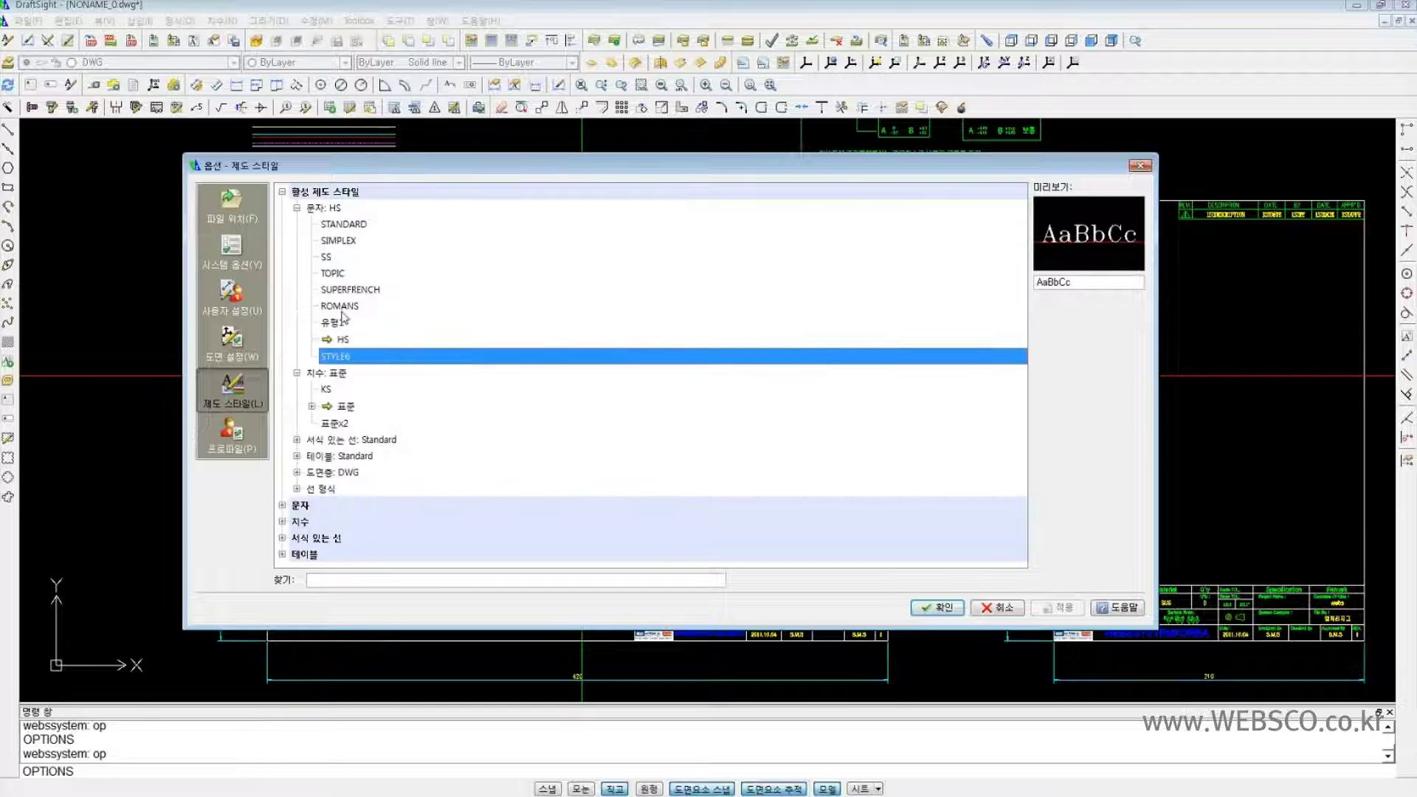
click(341, 307)
click(344, 224)
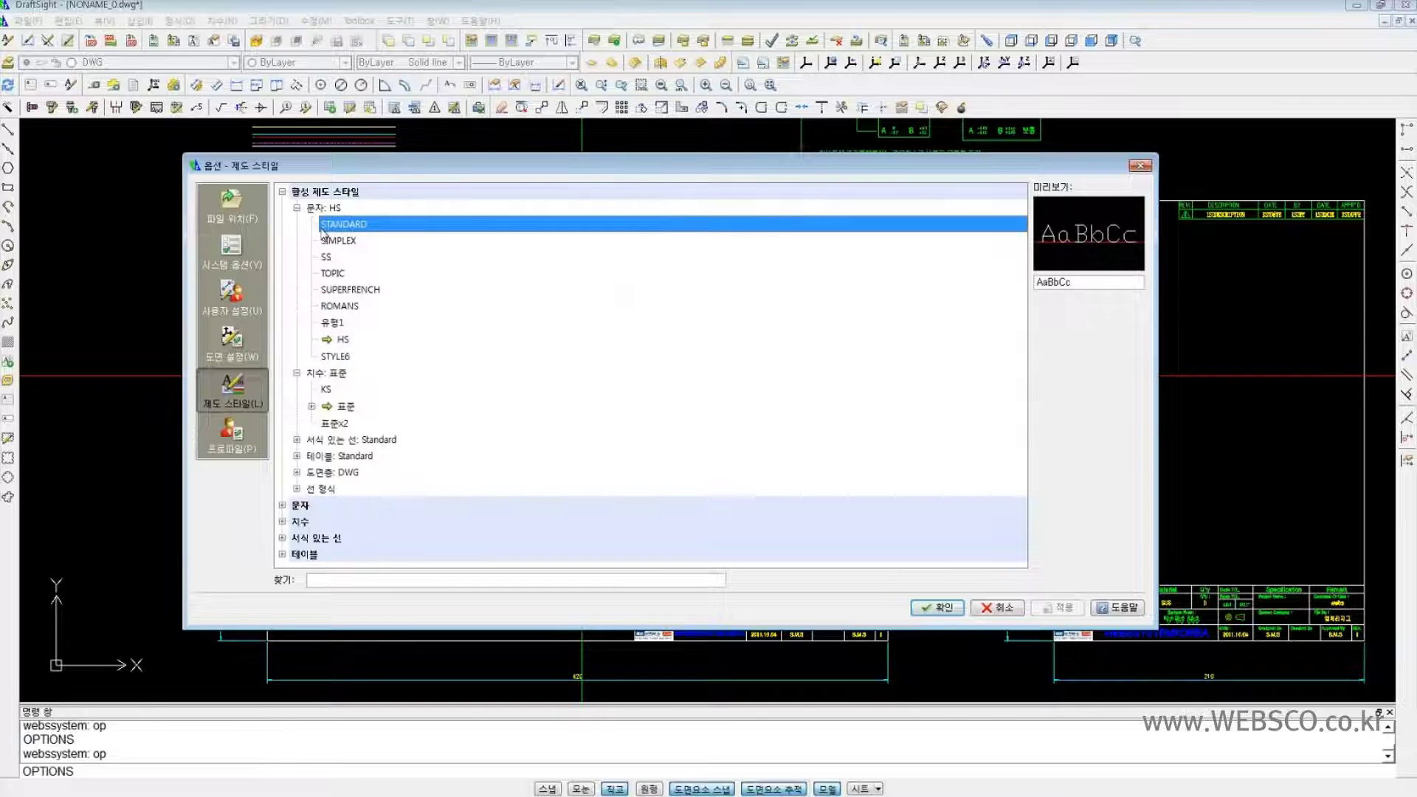
- Open the STANDARD text style for editing and view its list of available fonts
right_click(337, 229)
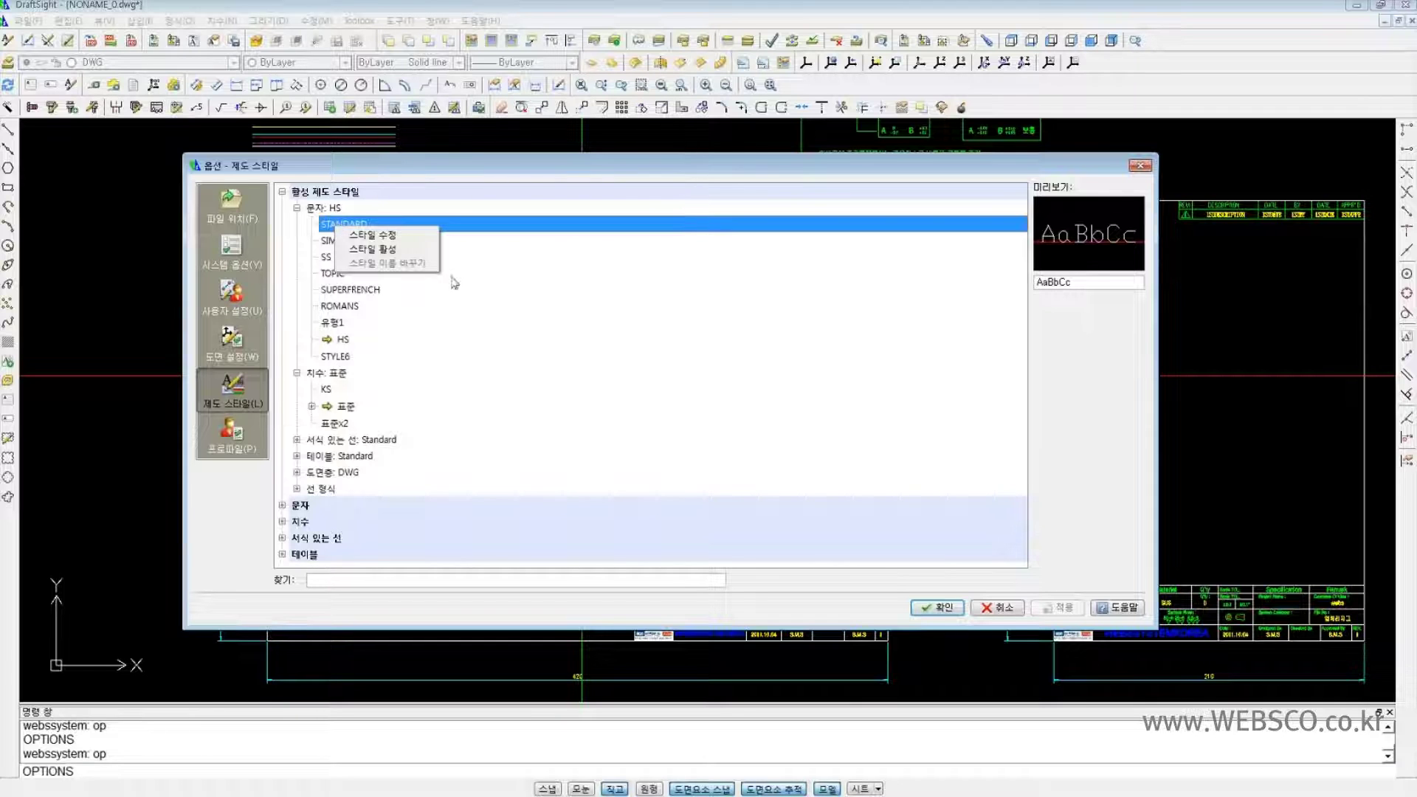
click(396, 237)
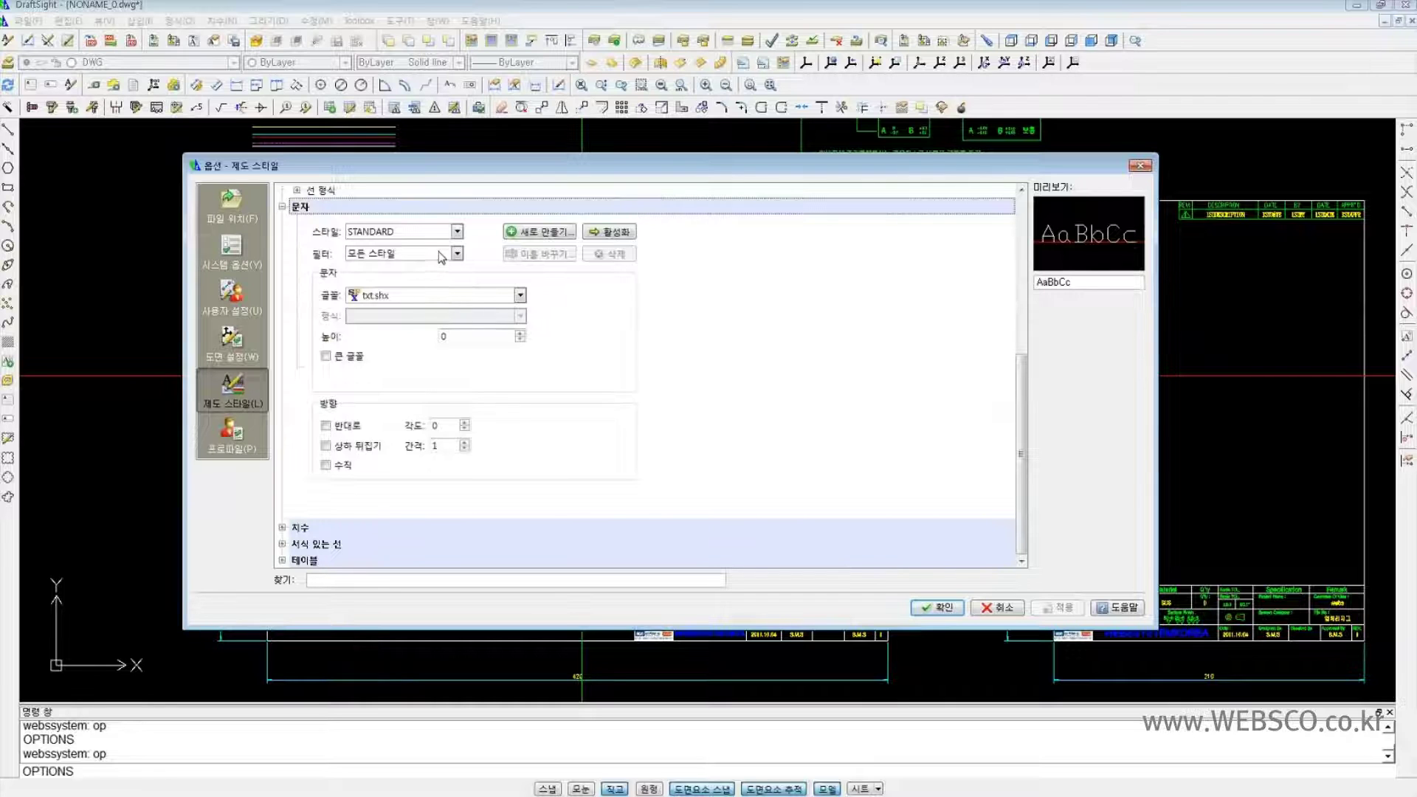
click(520, 296)
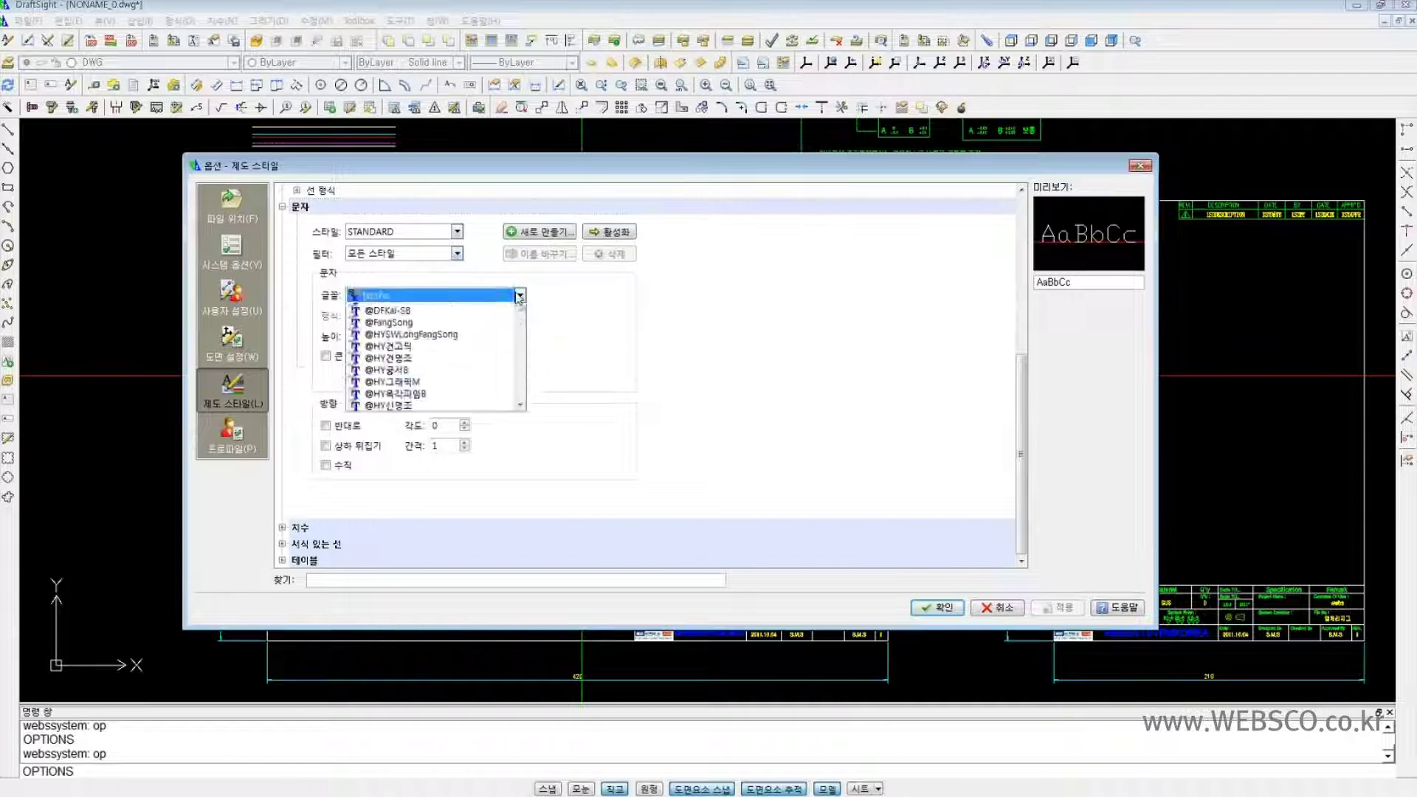
click(564, 298)
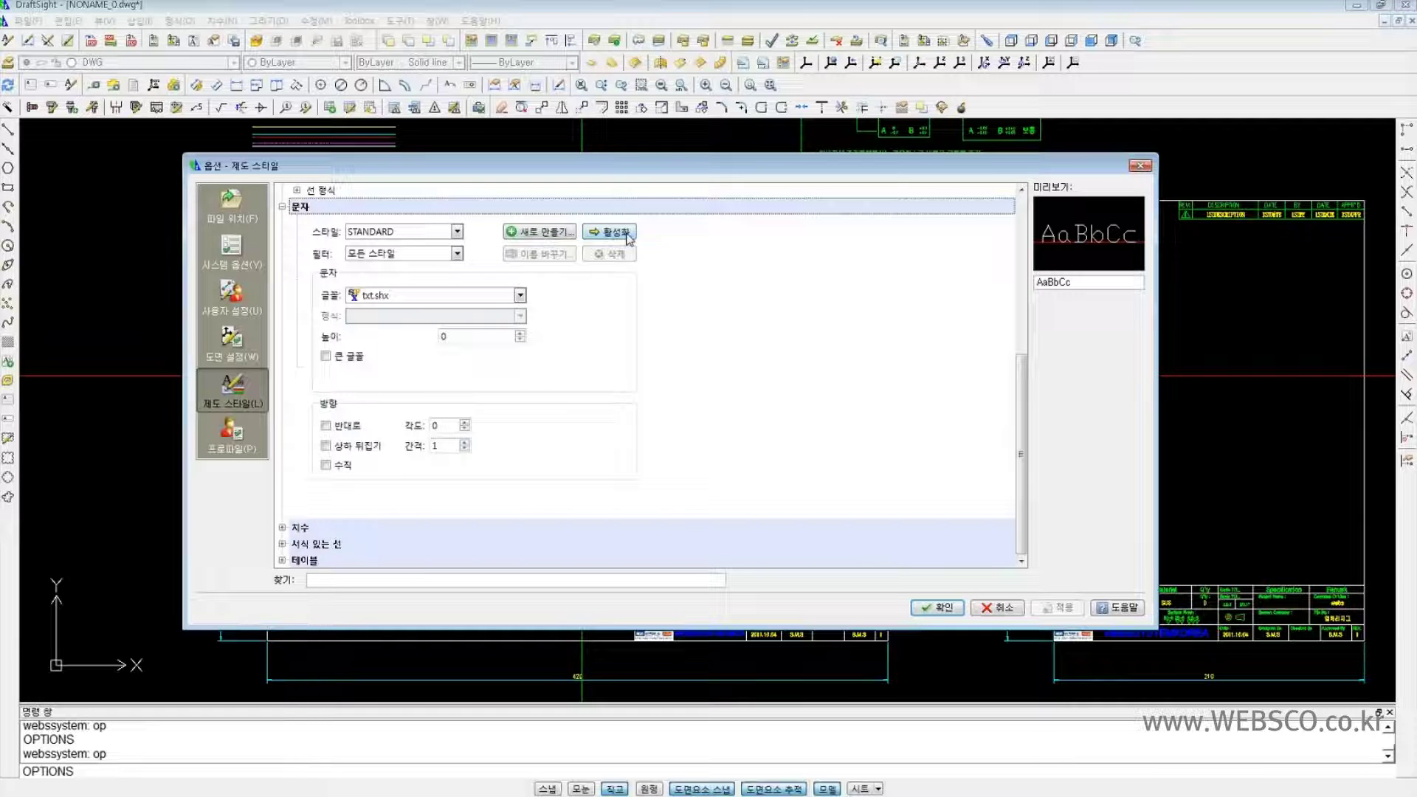
- Preview the Standard rich line style (서식 있는 선), open it for editing and review its line properties
scroll(619, 279, up, 4)
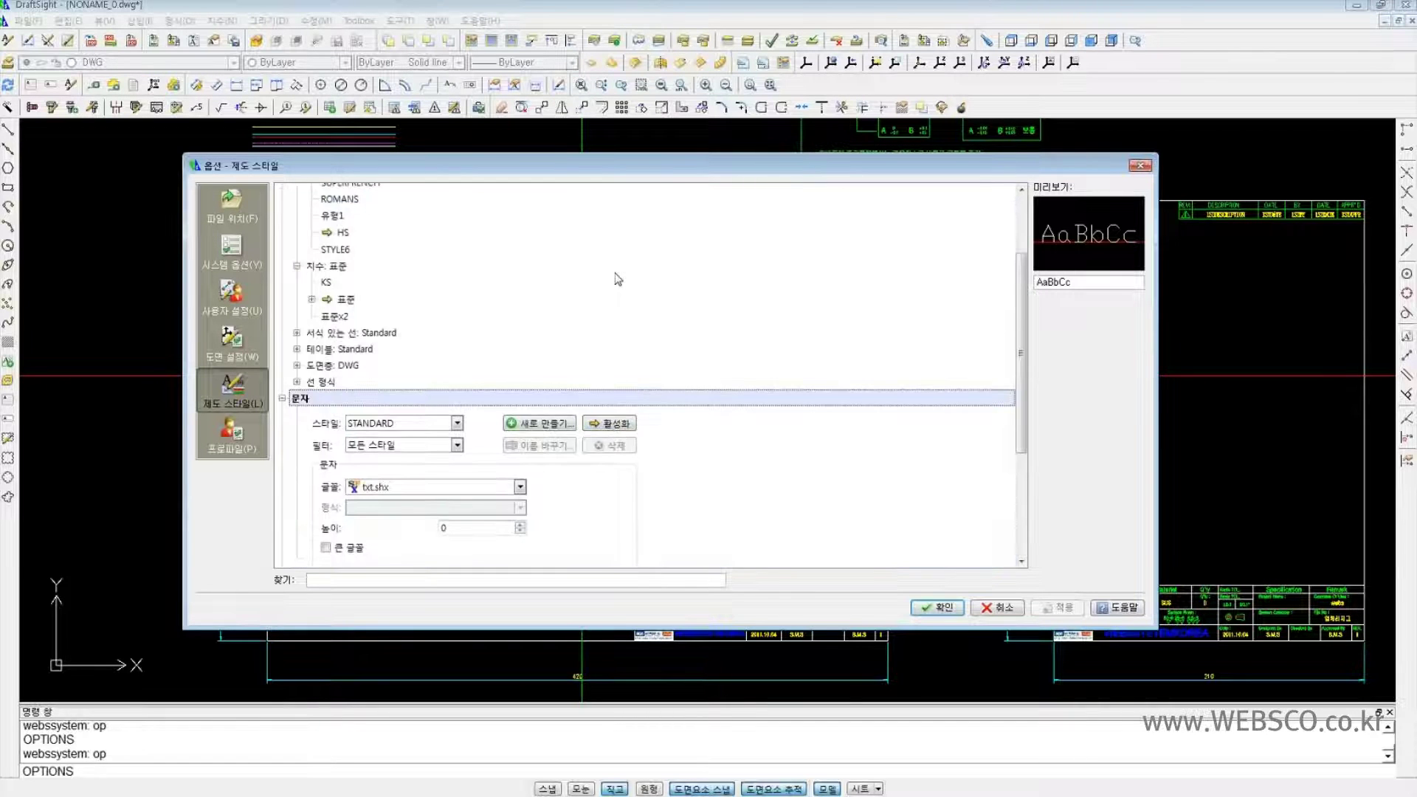
scroll(618, 279, up, 2)
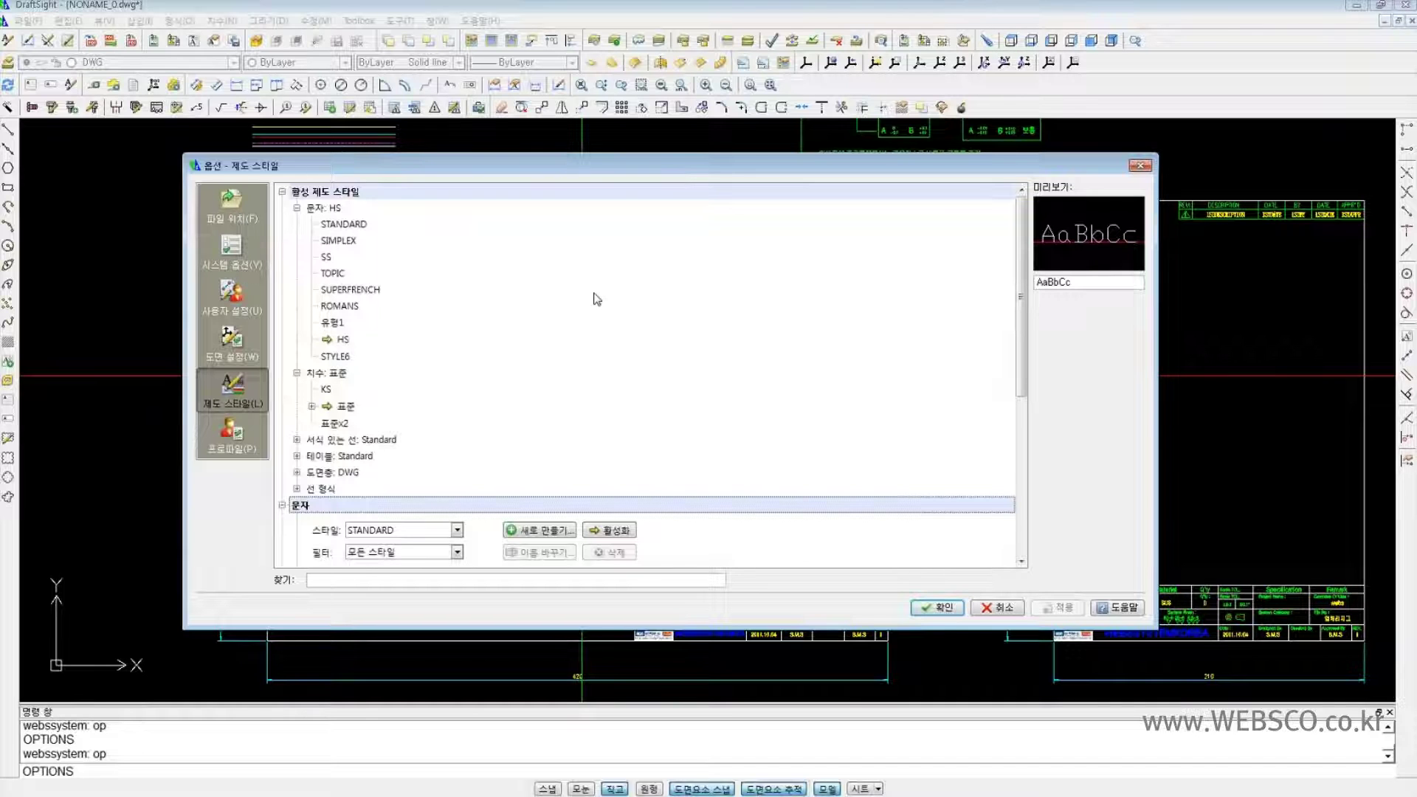
click(296, 440)
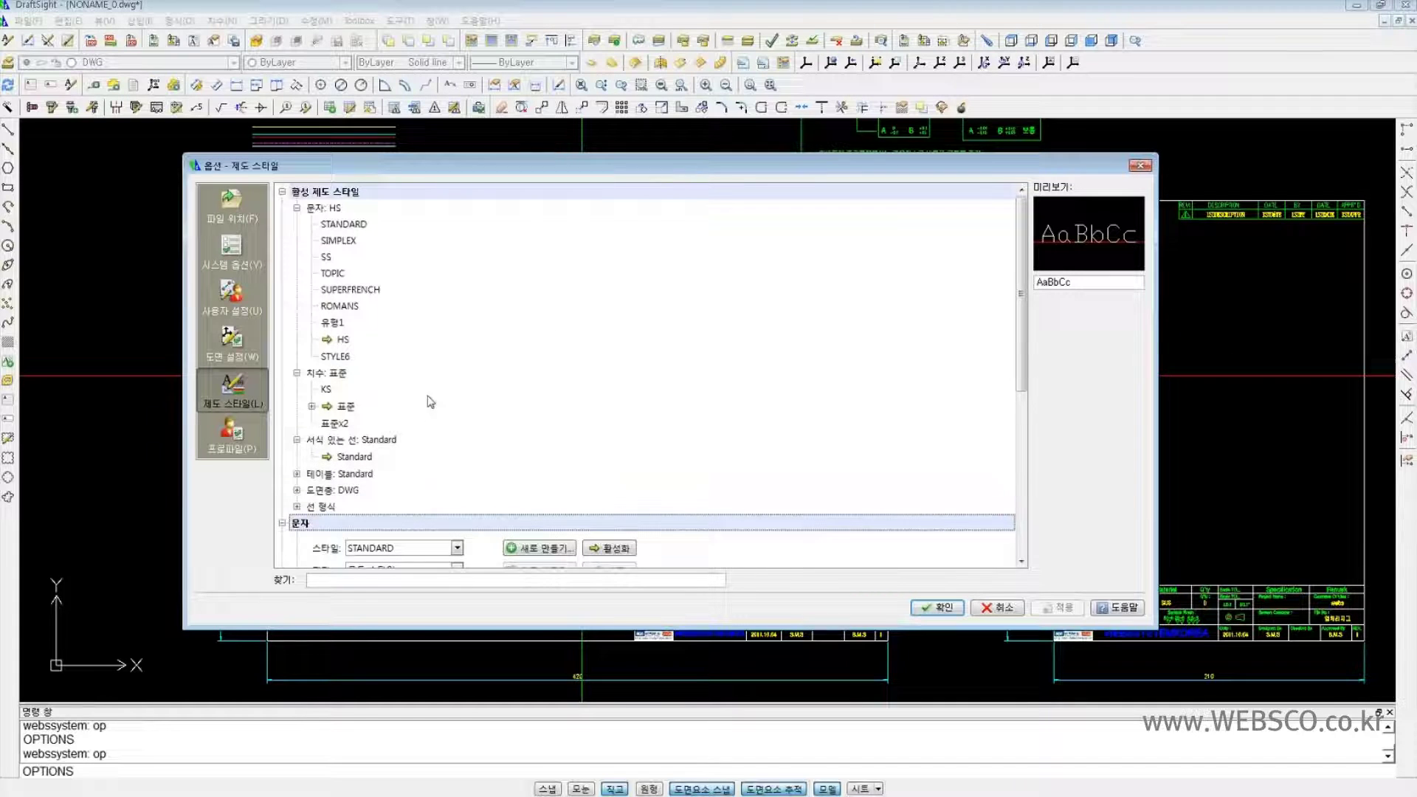
click(367, 457)
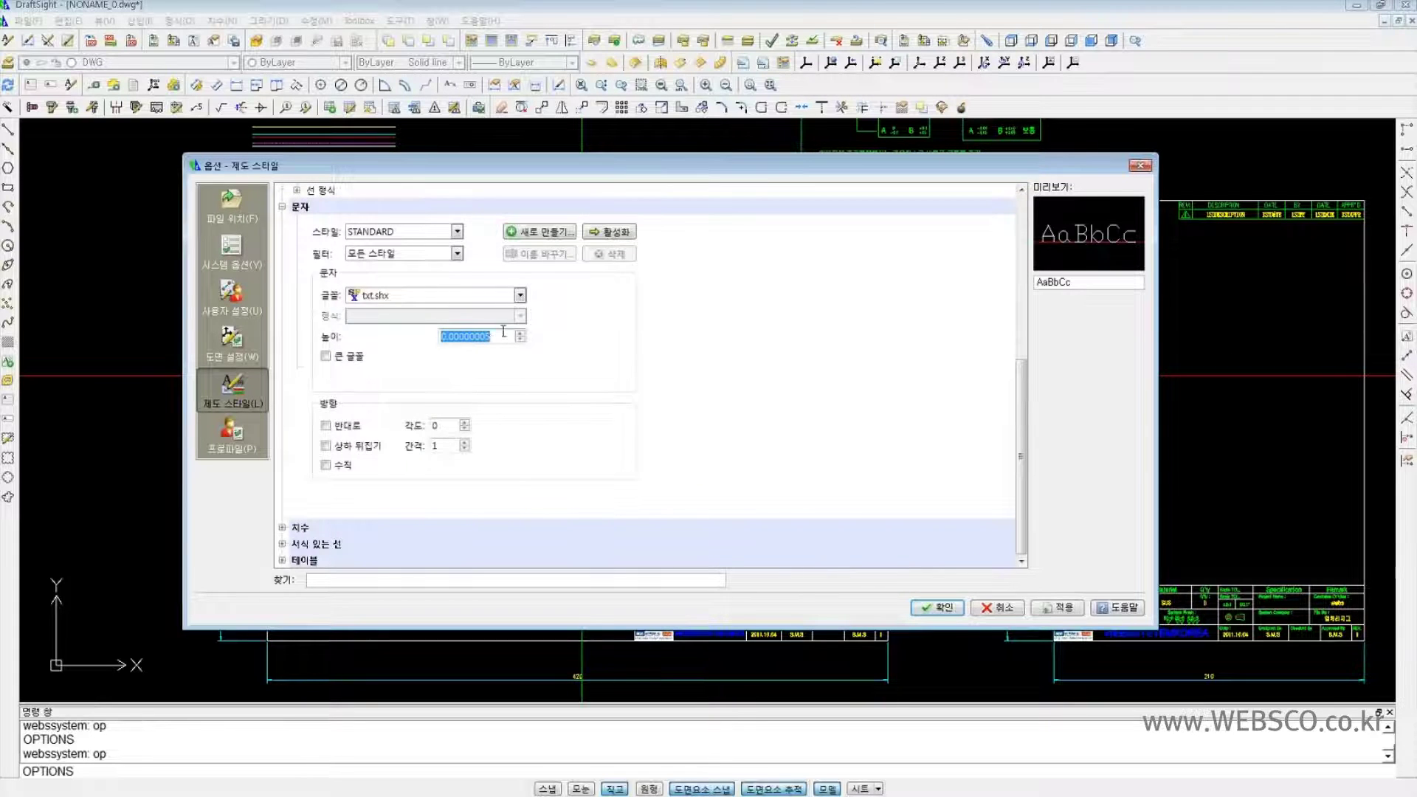
scroll(365, 310, up, 3)
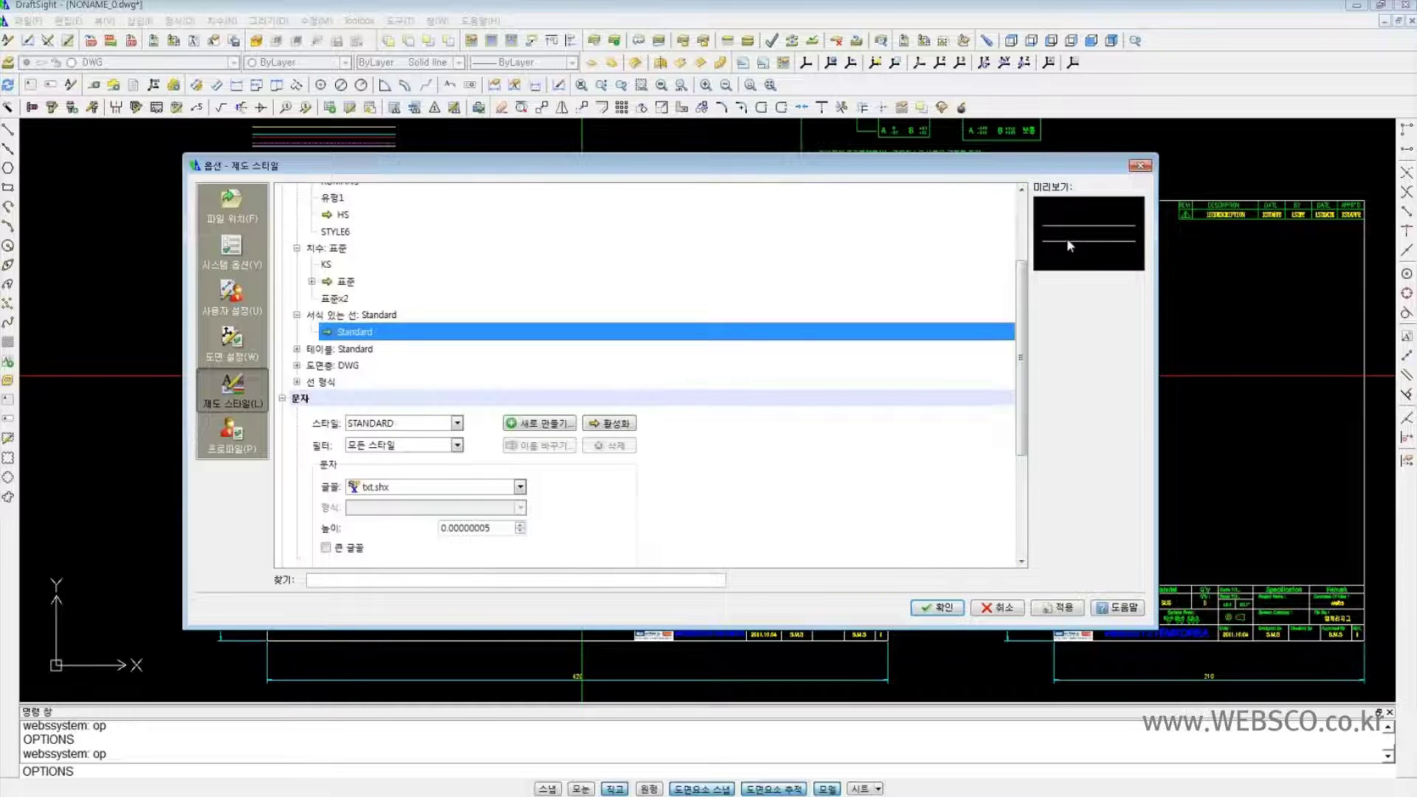
right_click(359, 338)
click(385, 338)
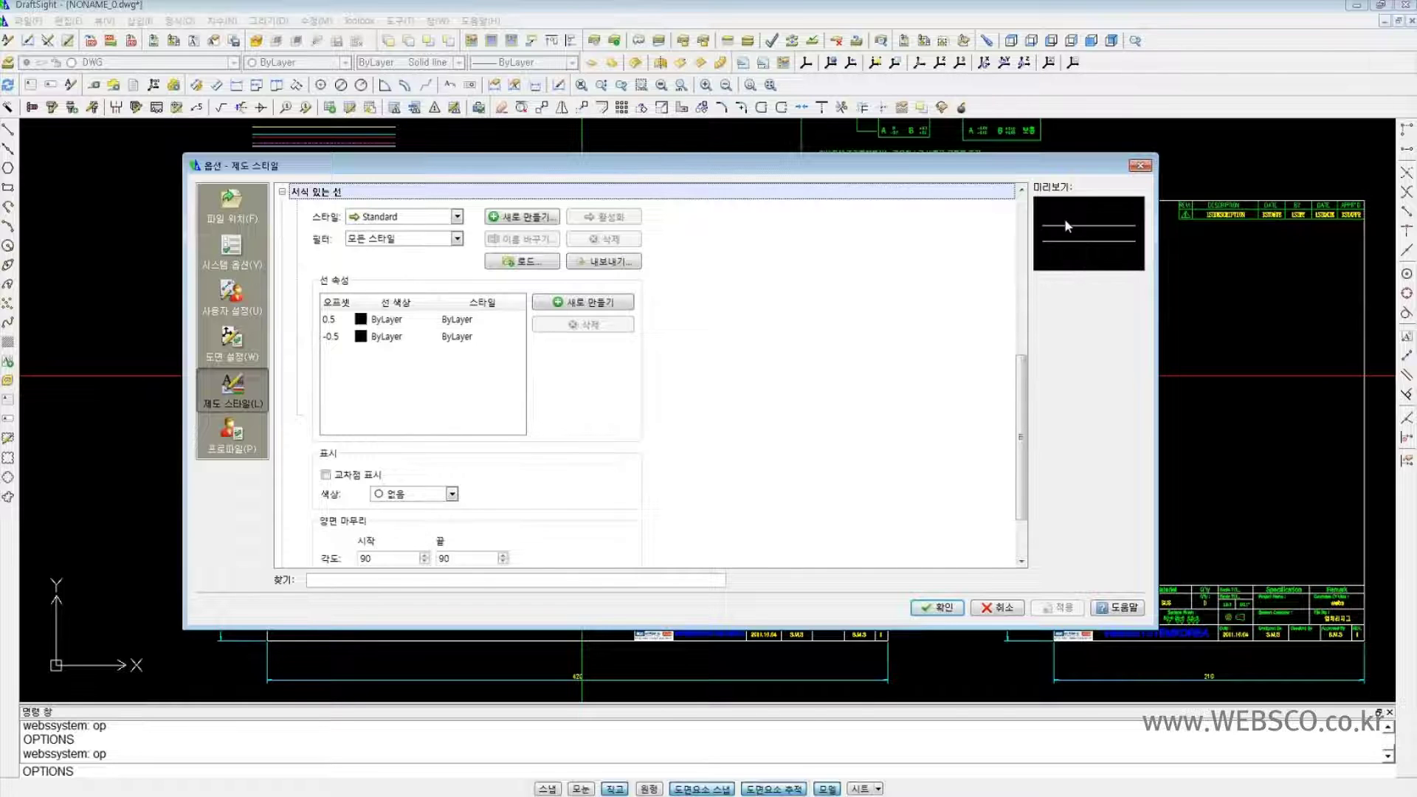
scroll(785, 380, down, 2)
- Expand the active table style and layer lists, and look through layers DEFPOINTS, T, H, PH, CEN and DWG
scroll(785, 382, up, 10)
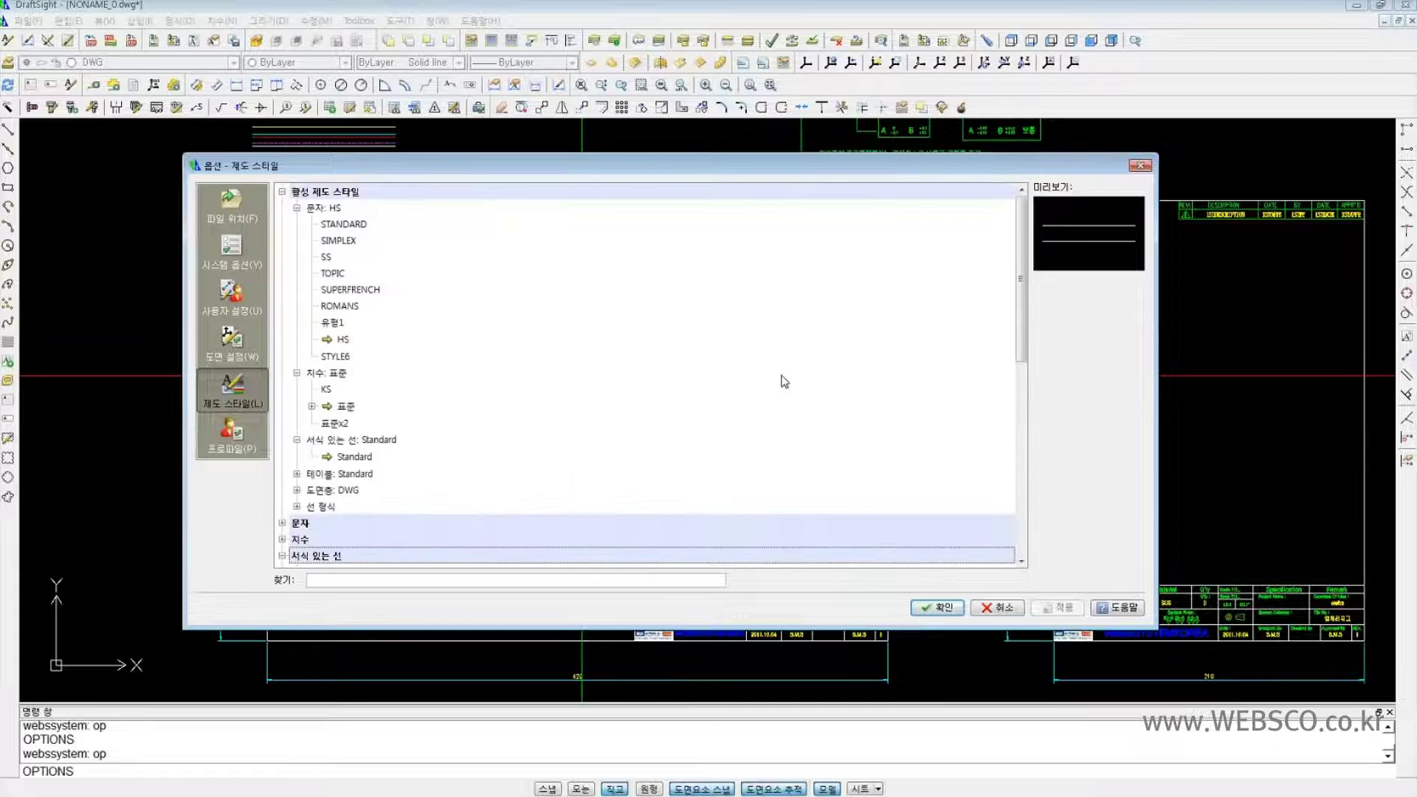
click(297, 474)
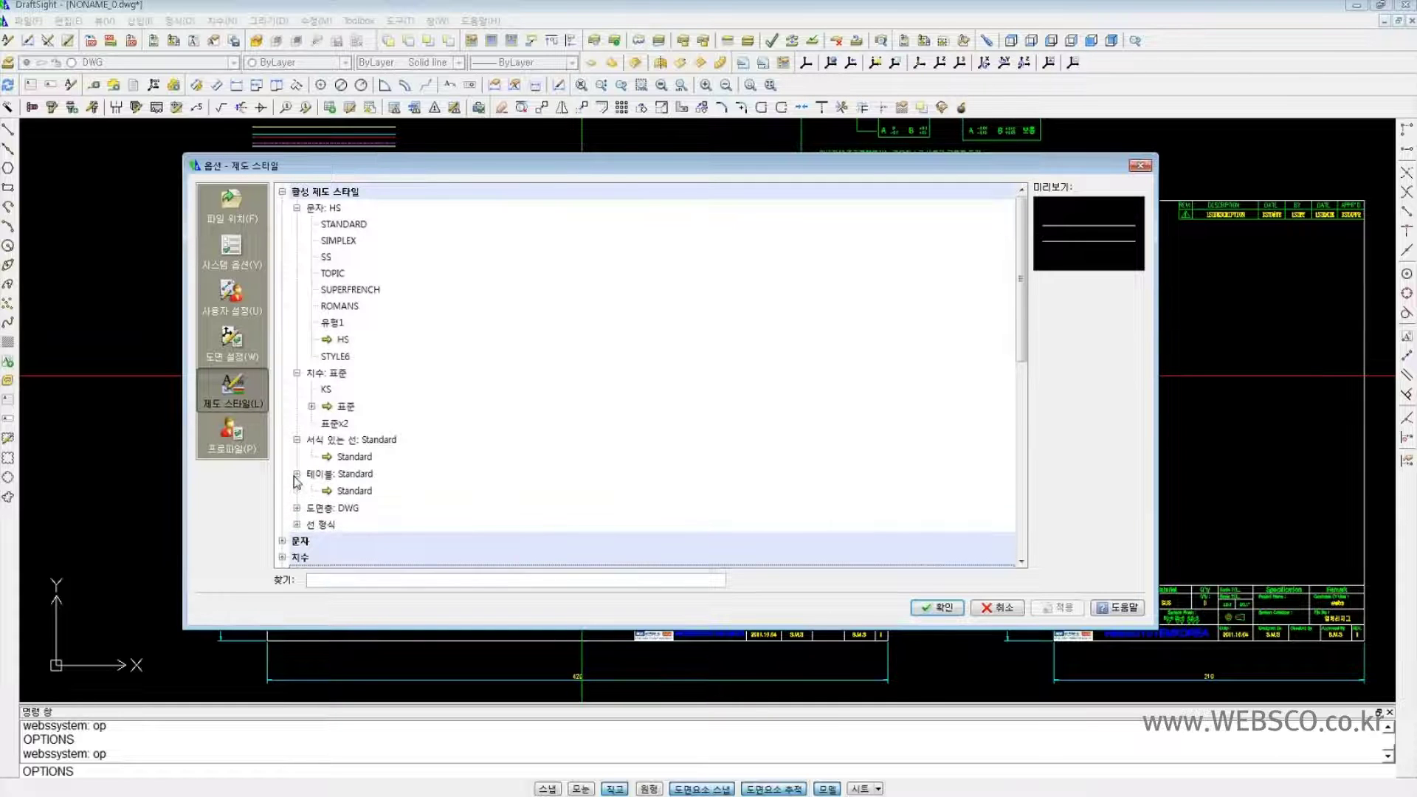
click(297, 508)
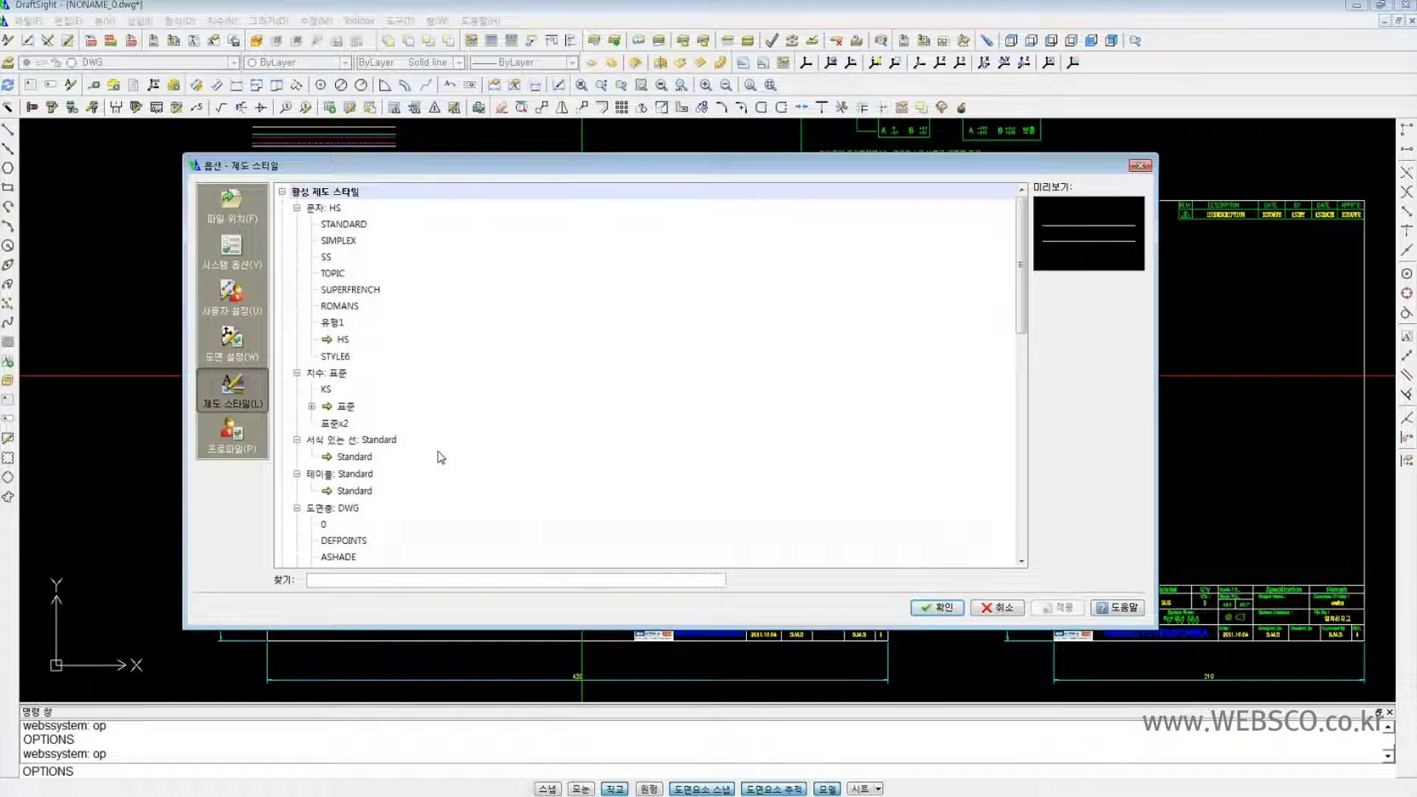
click(342, 543)
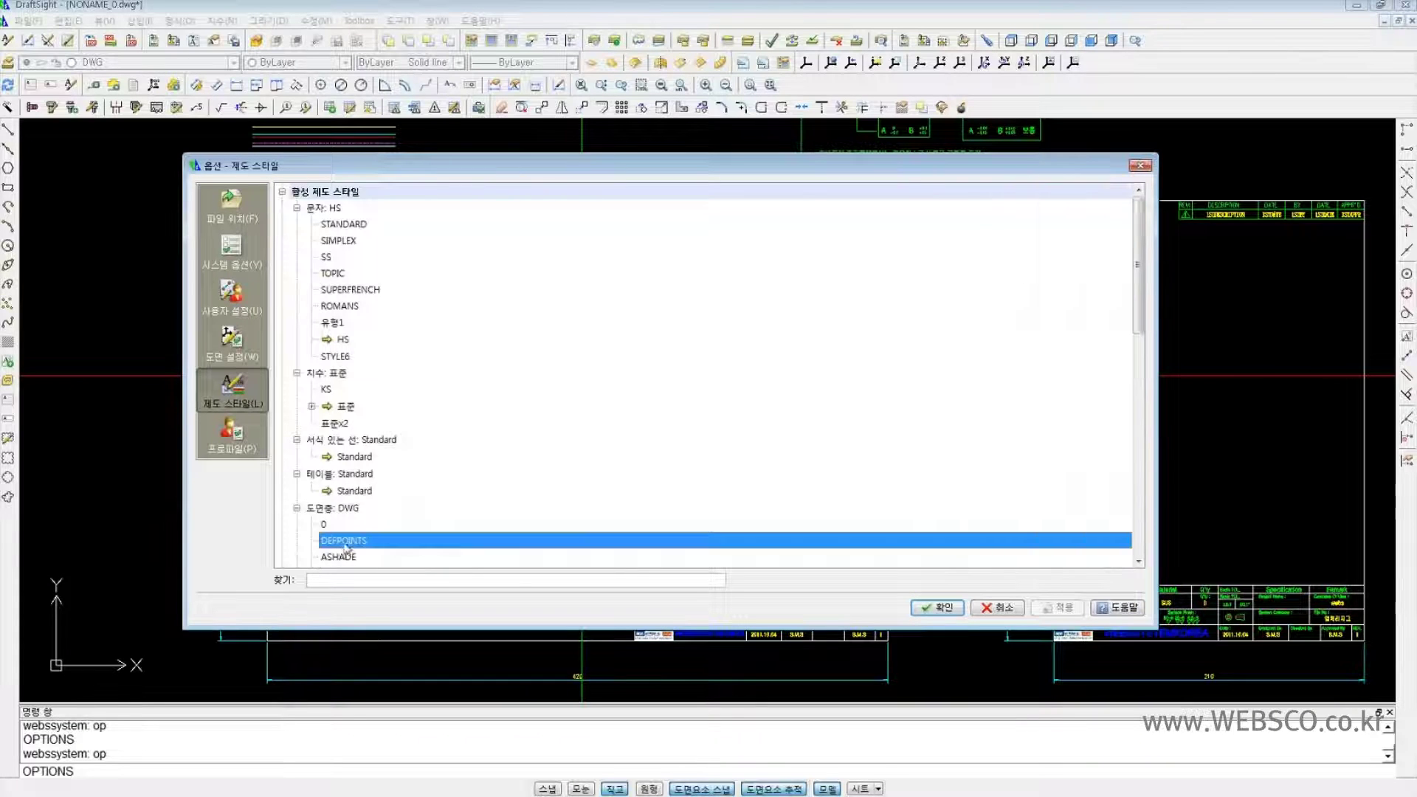
scroll(370, 529, down, 8)
click(332, 254)
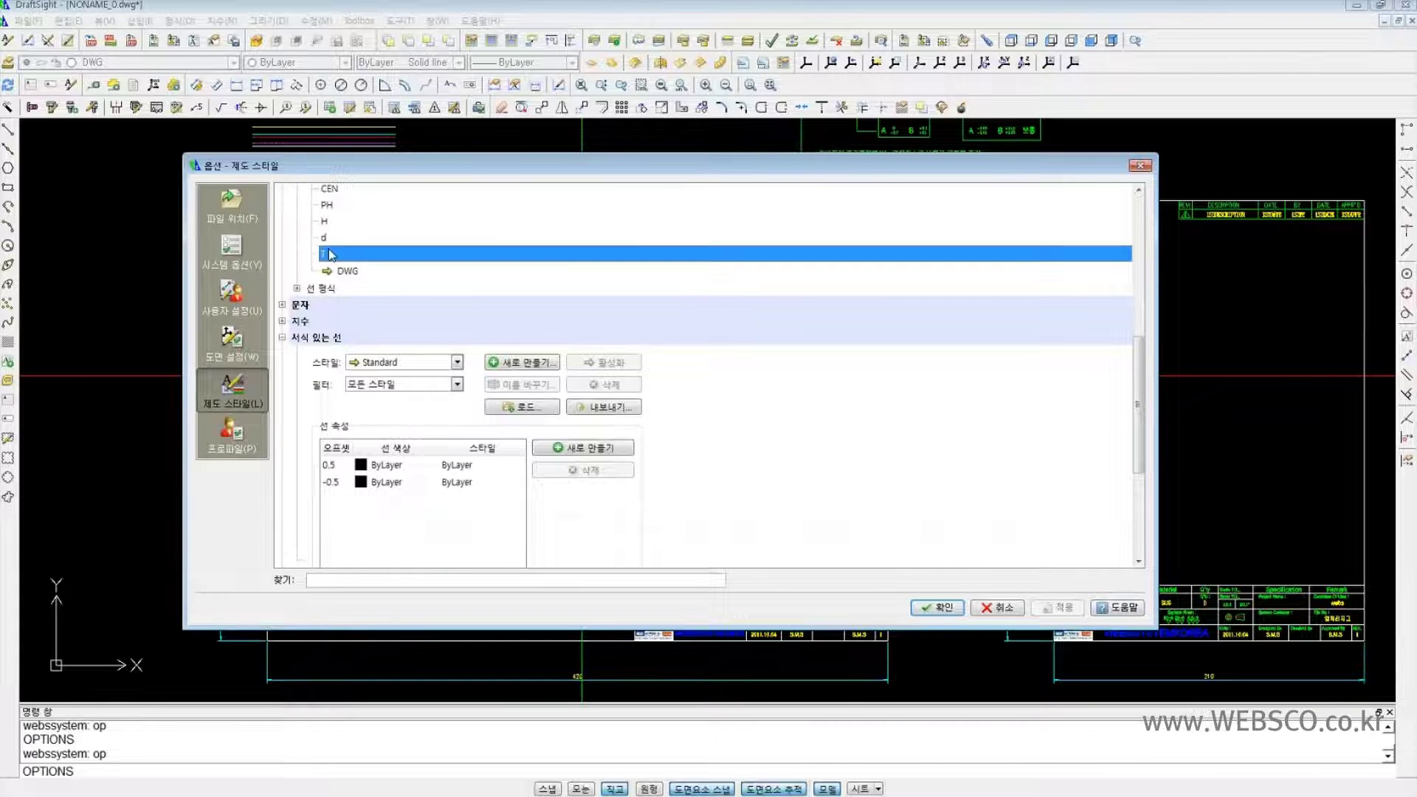
scroll(1141, 395, up, 3)
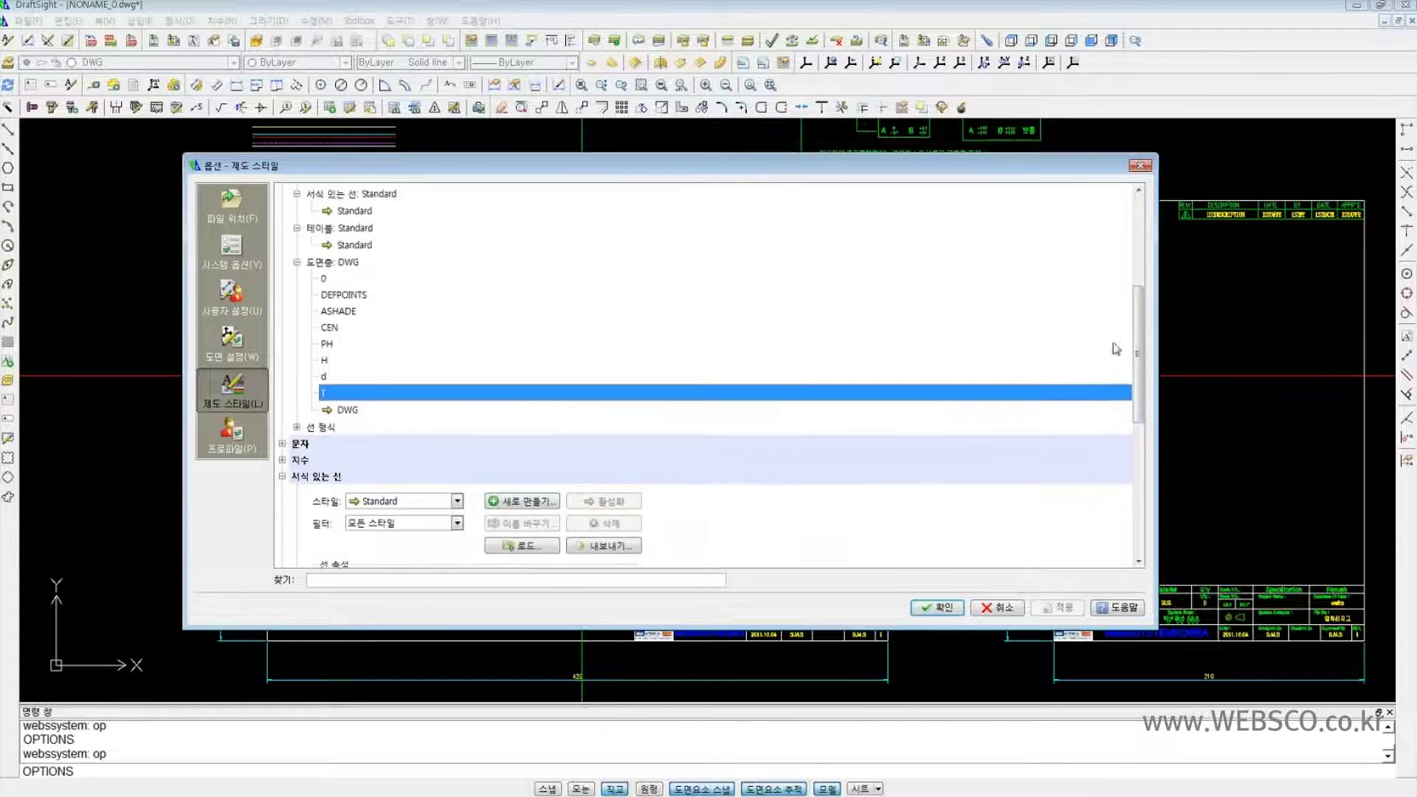
click(336, 361)
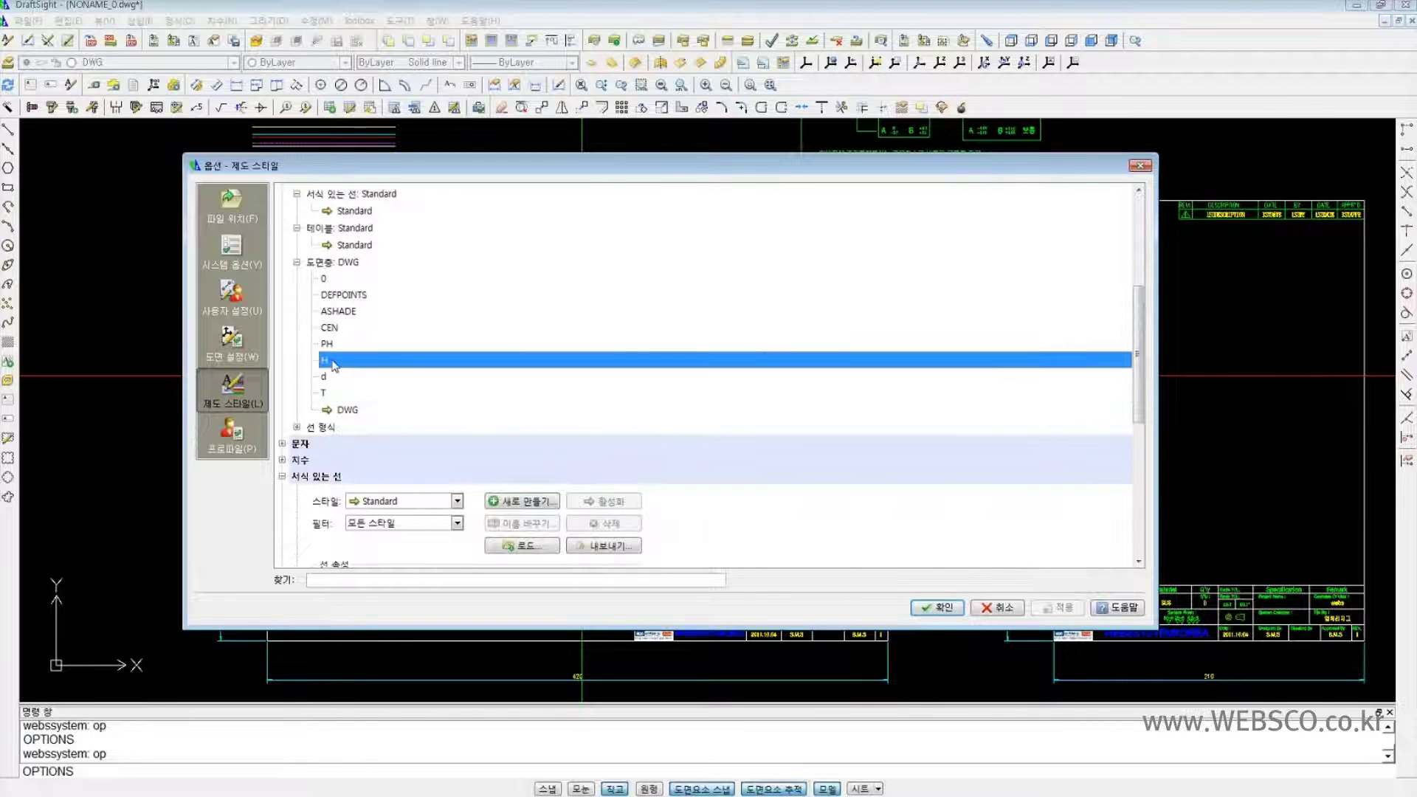
click(338, 345)
click(342, 328)
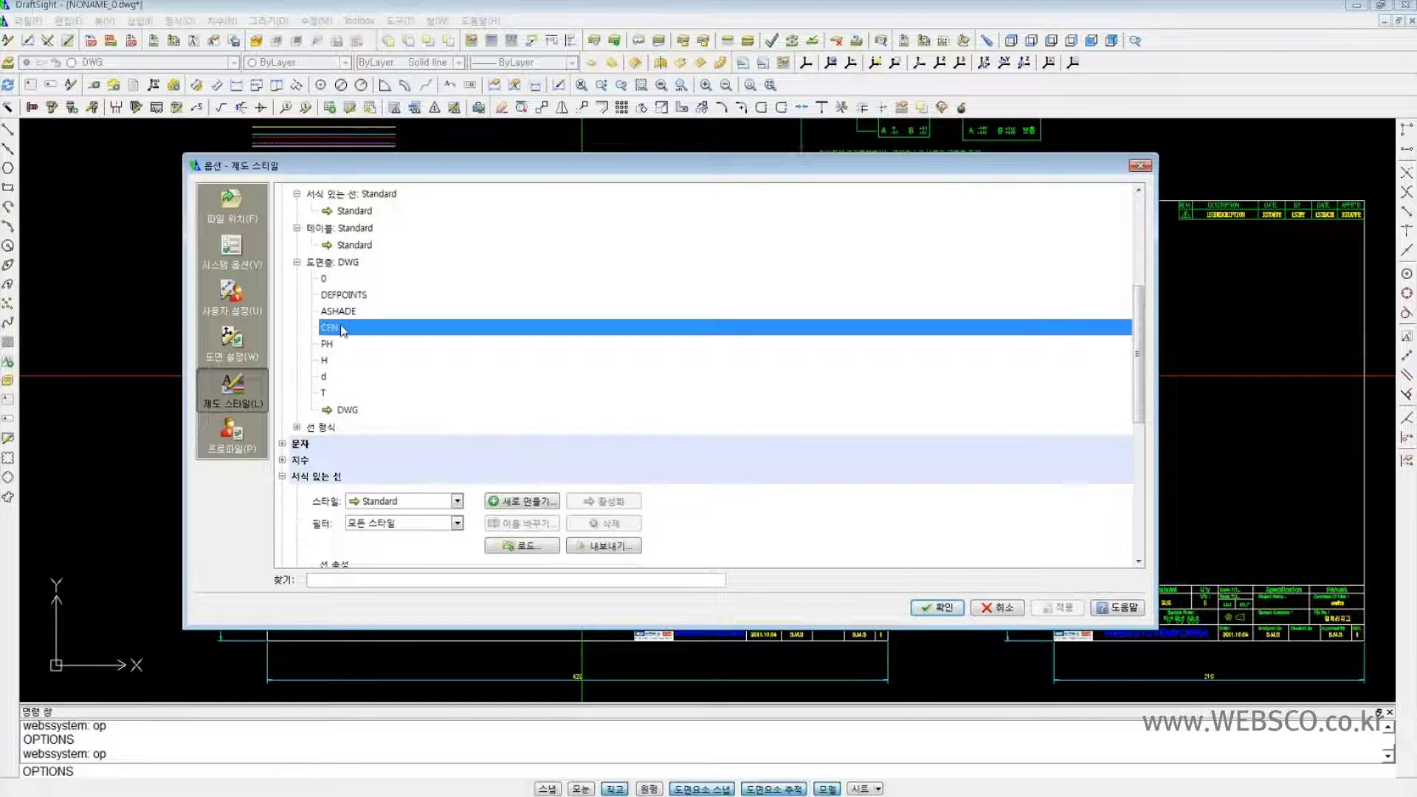
click(353, 411)
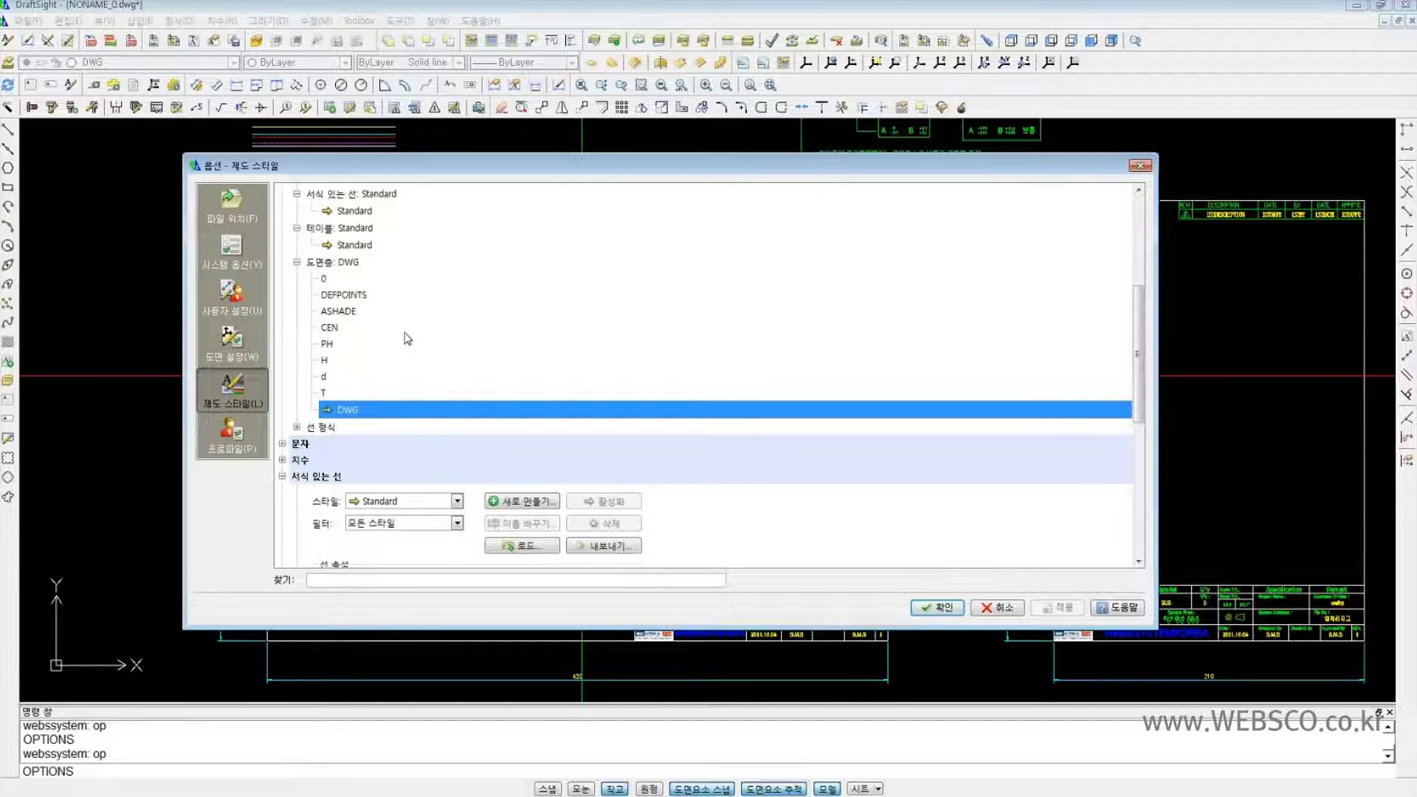
- Expand the line format's line styles, browse the loadable styles in inch.lin, including CENTER, and close the list without loading any
click(296, 428)
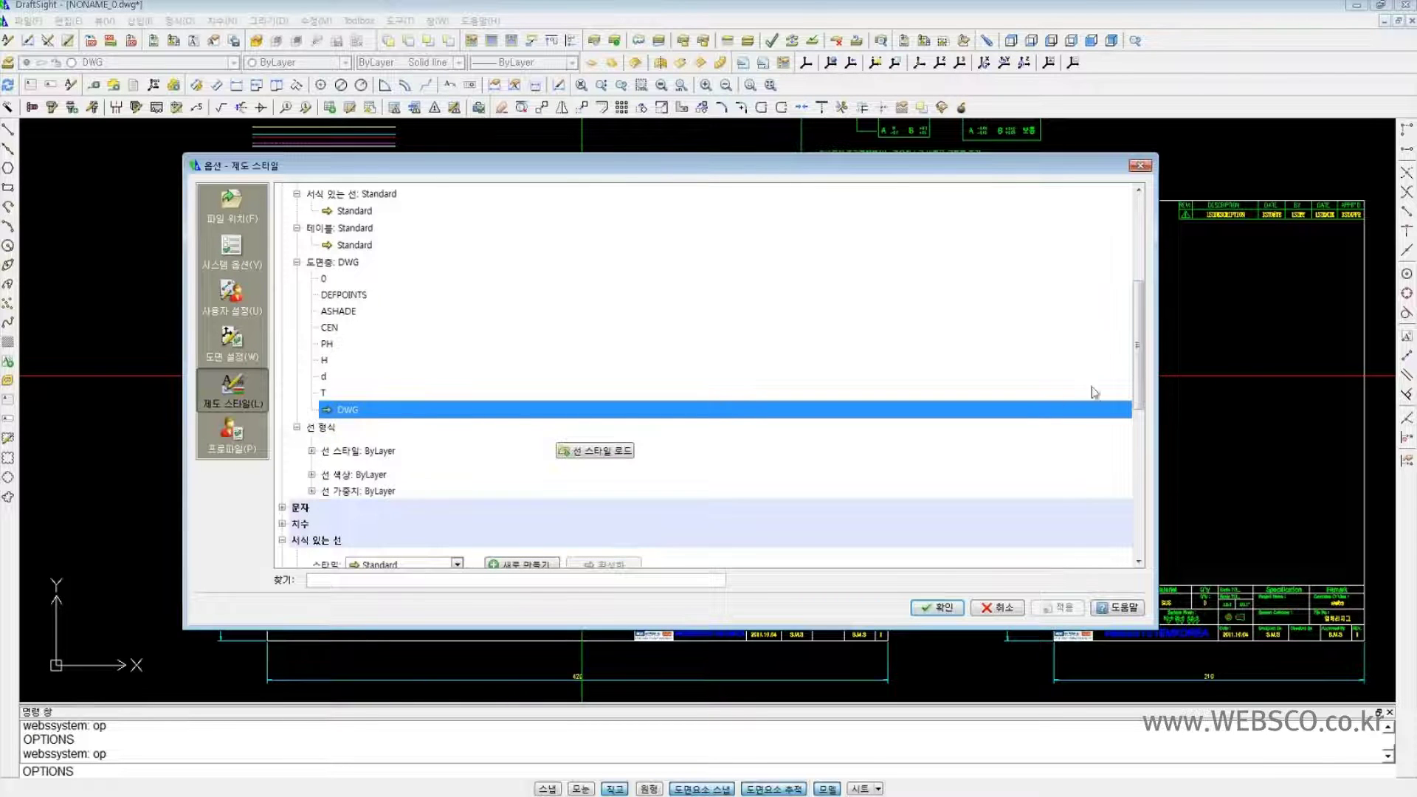
scroll(500, 431, down, 2)
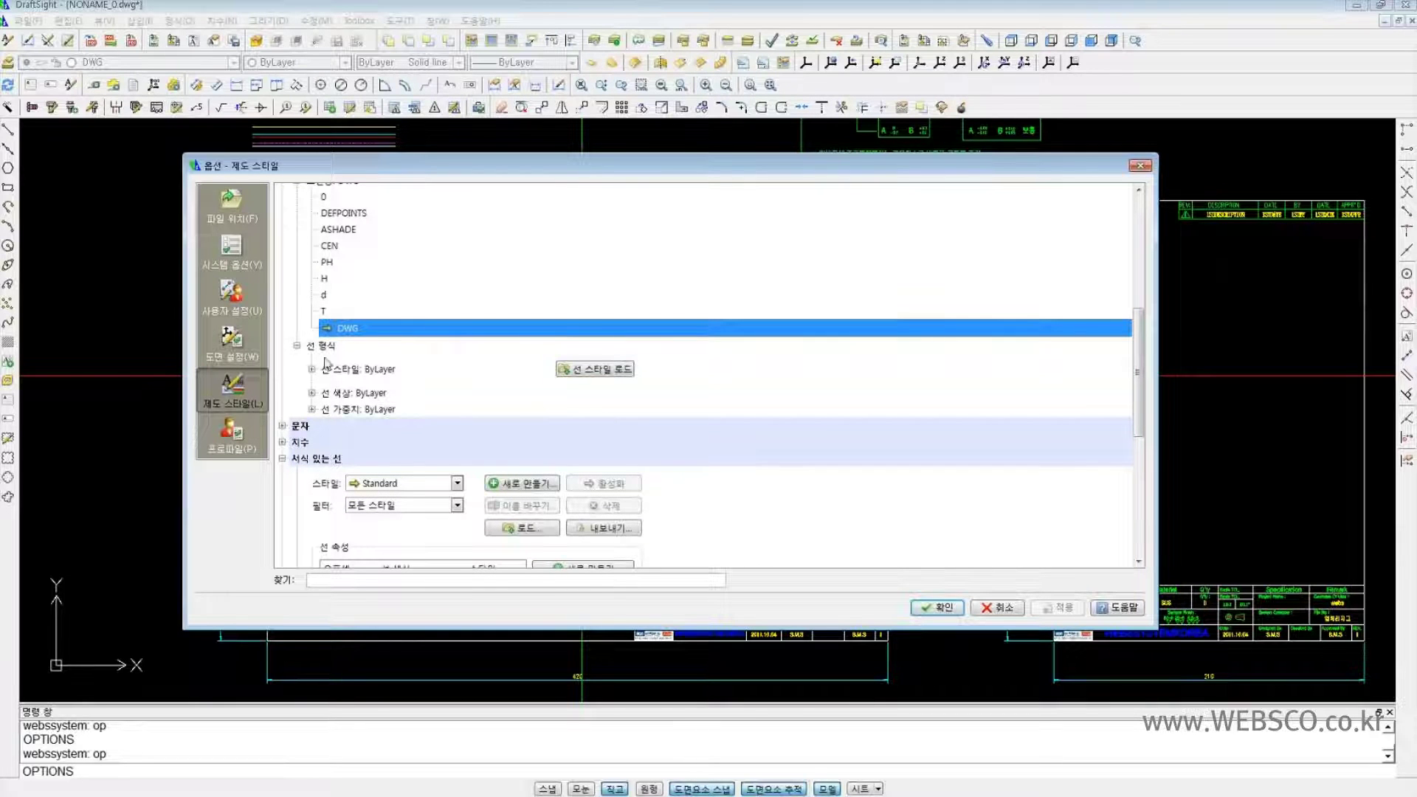
click(313, 369)
click(614, 375)
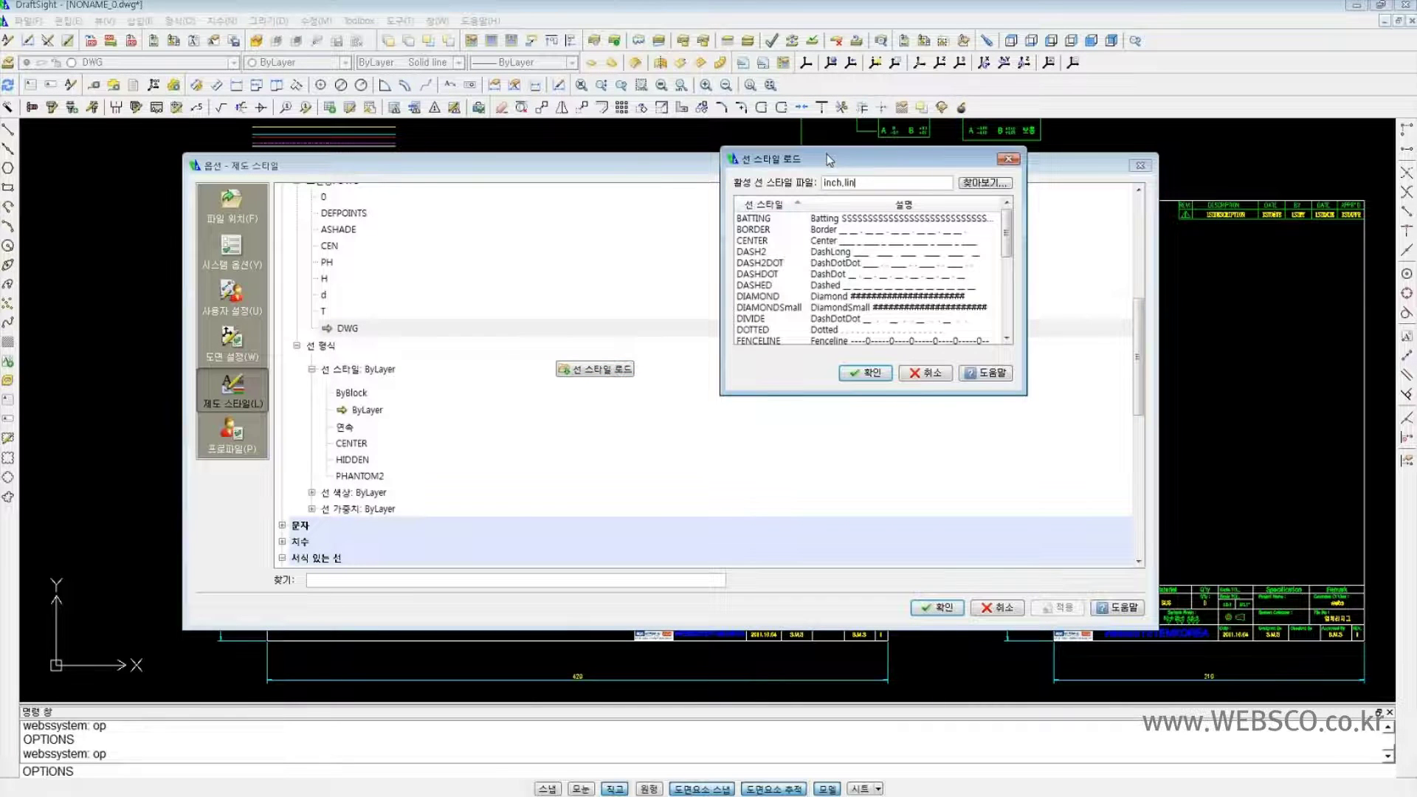
drag(831, 160, 622, 193)
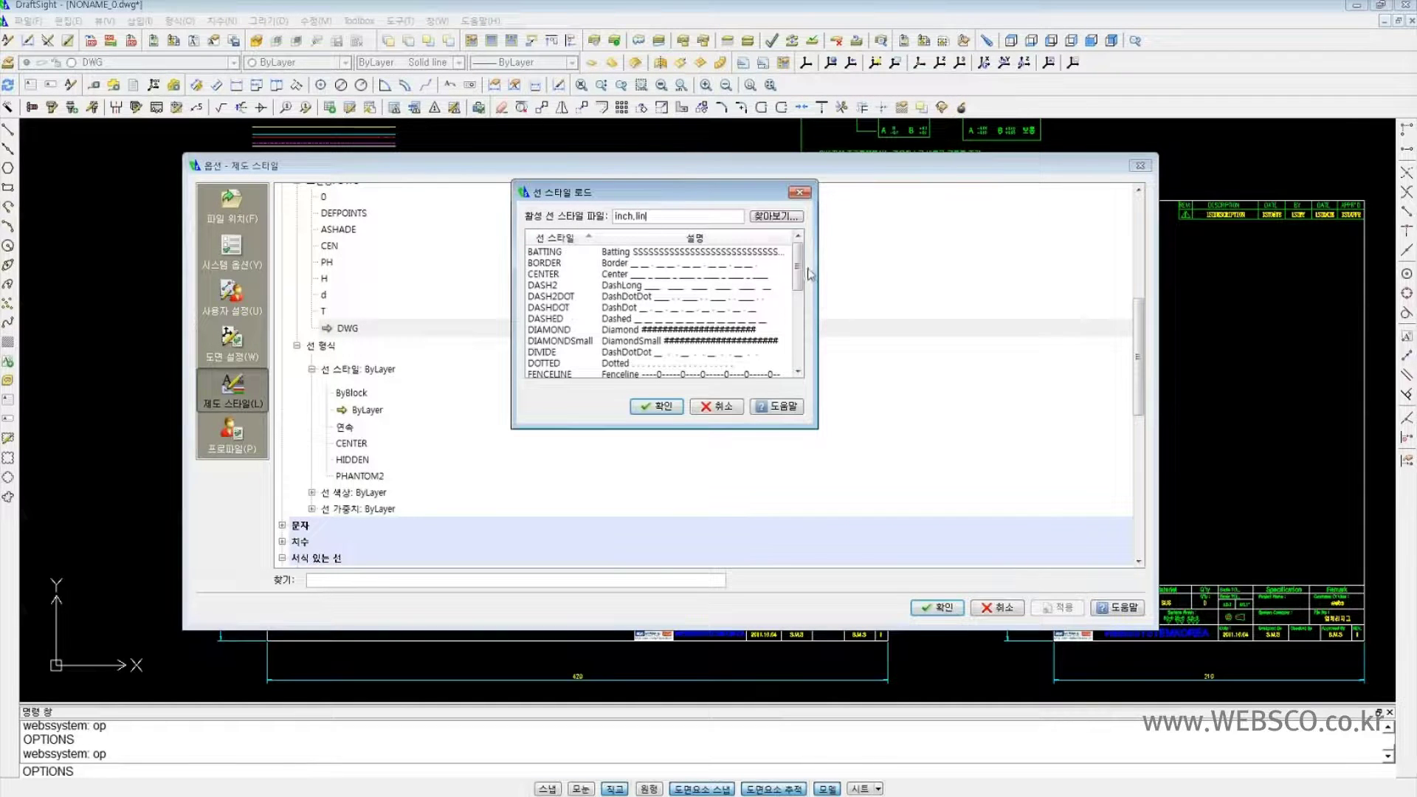
click(555, 274)
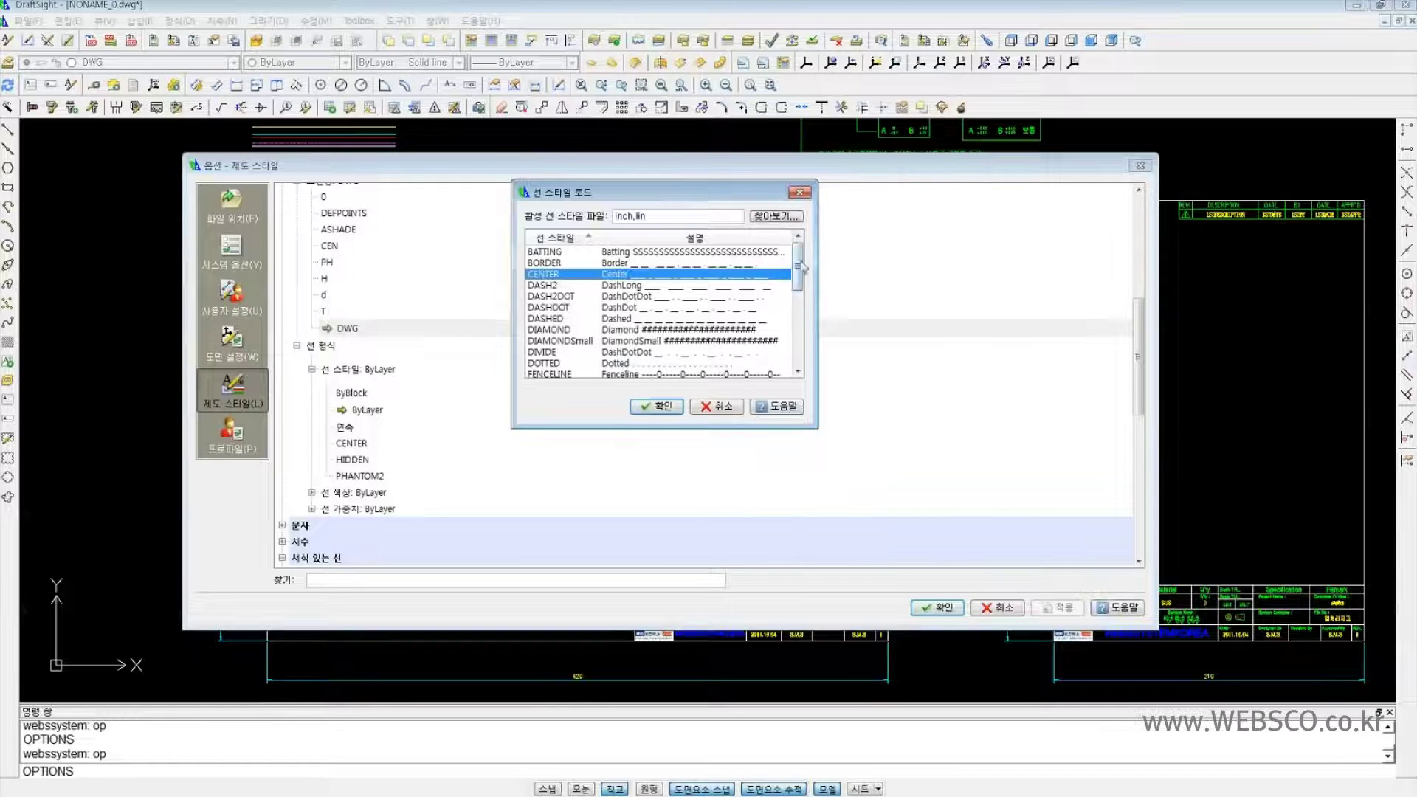
mouse_move(799, 277)
mouse_down()
mouse_move(803, 336)
mouse_move(800, 278)
mouse_up()
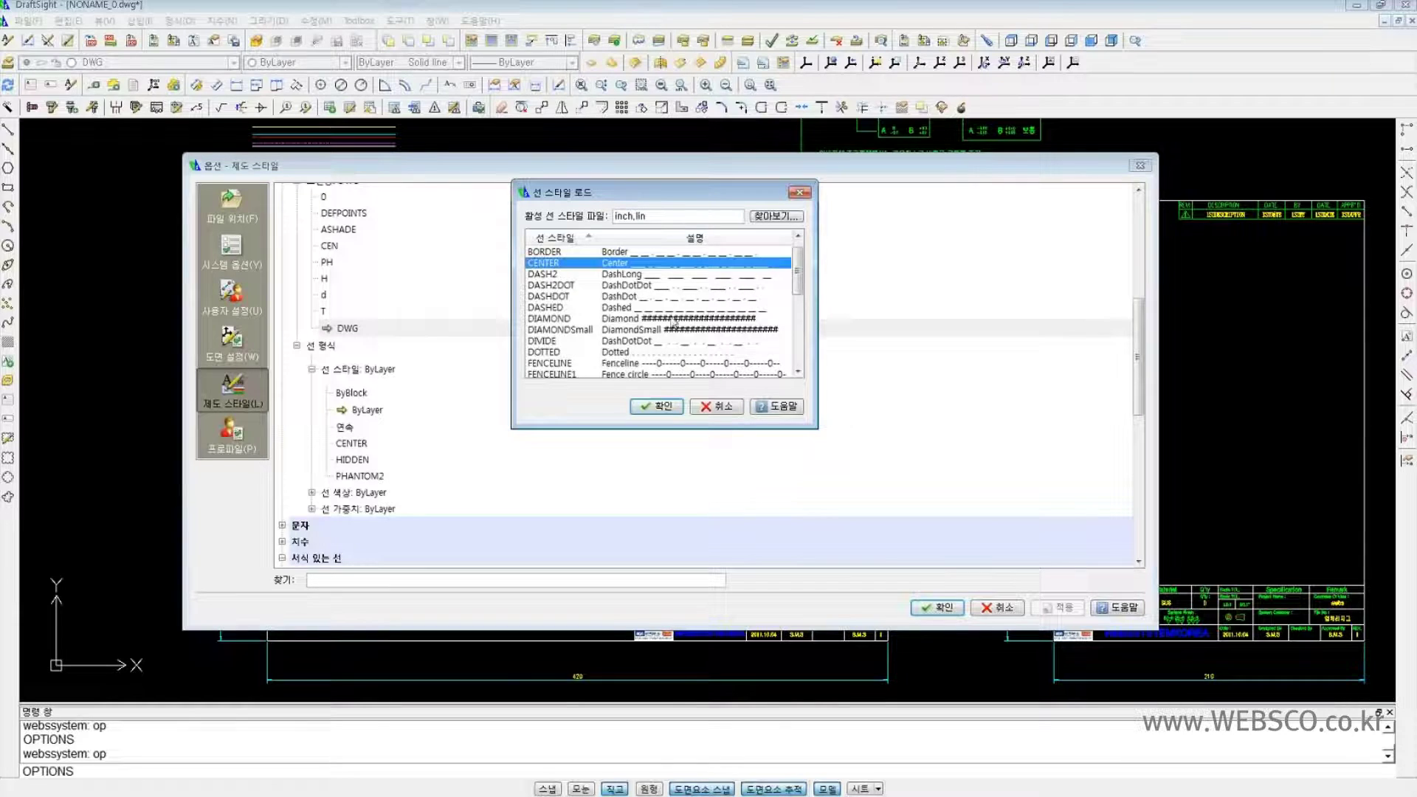
click(799, 194)
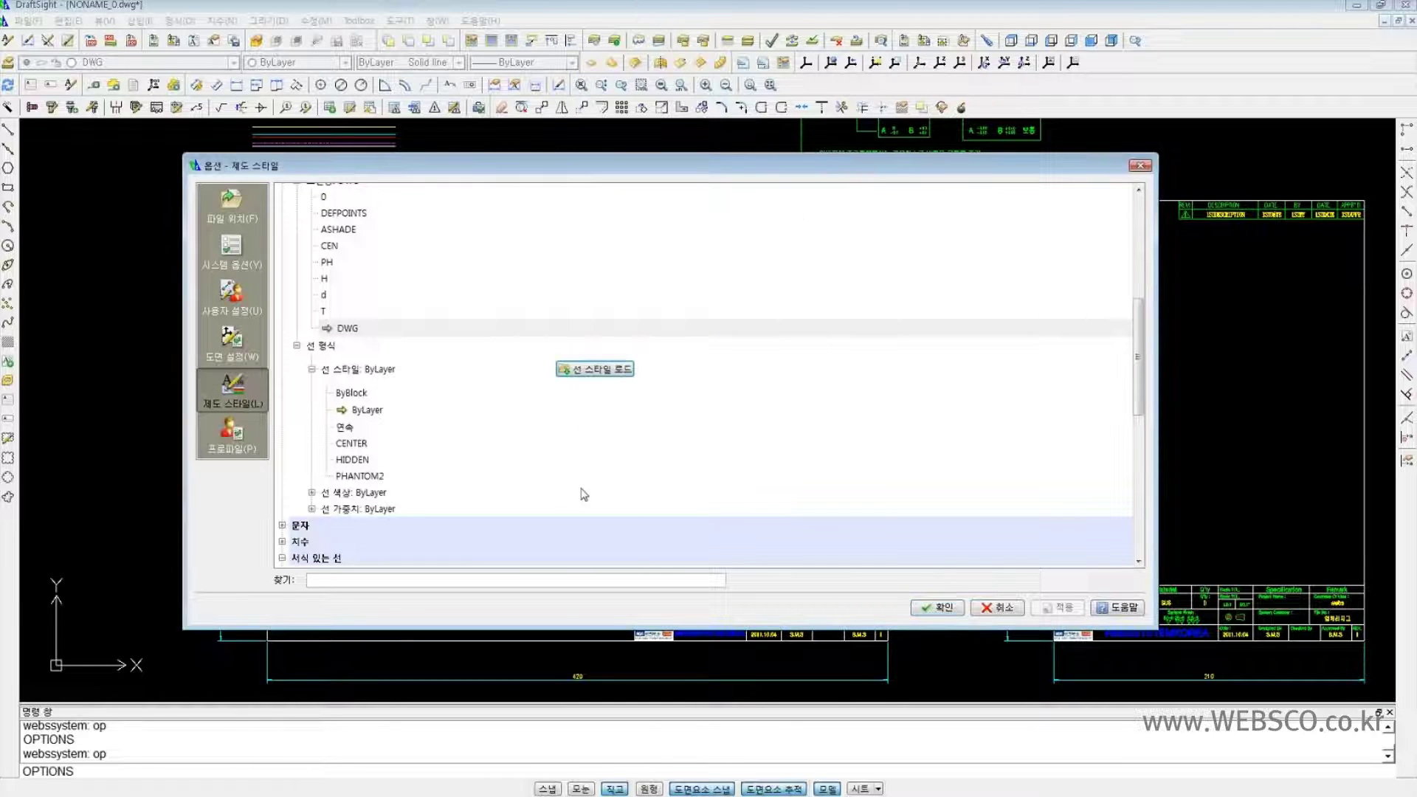
- Expand the line colour setting, open the custom colour selection and compare its standard colour palette with the custom colour spectrum
click(312, 493)
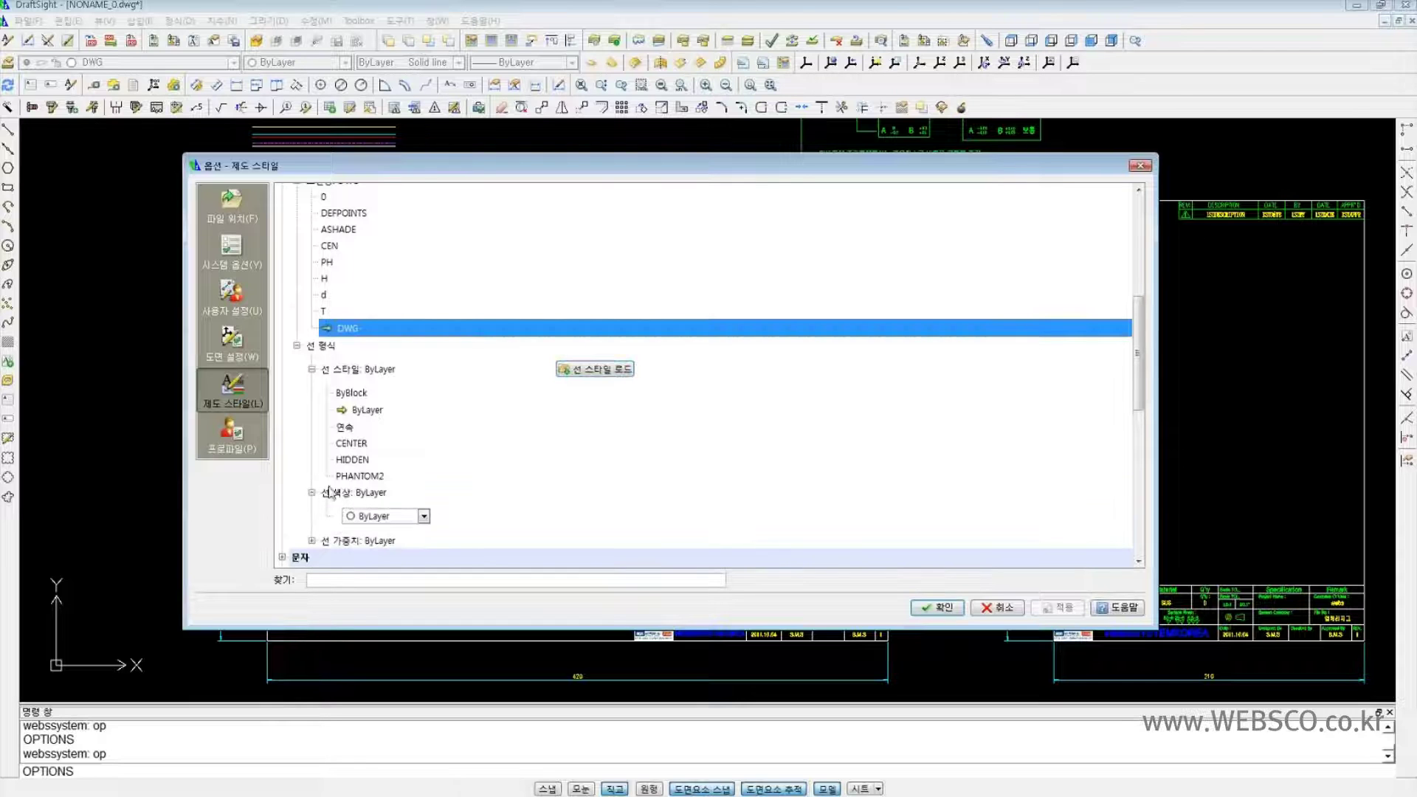
click(422, 519)
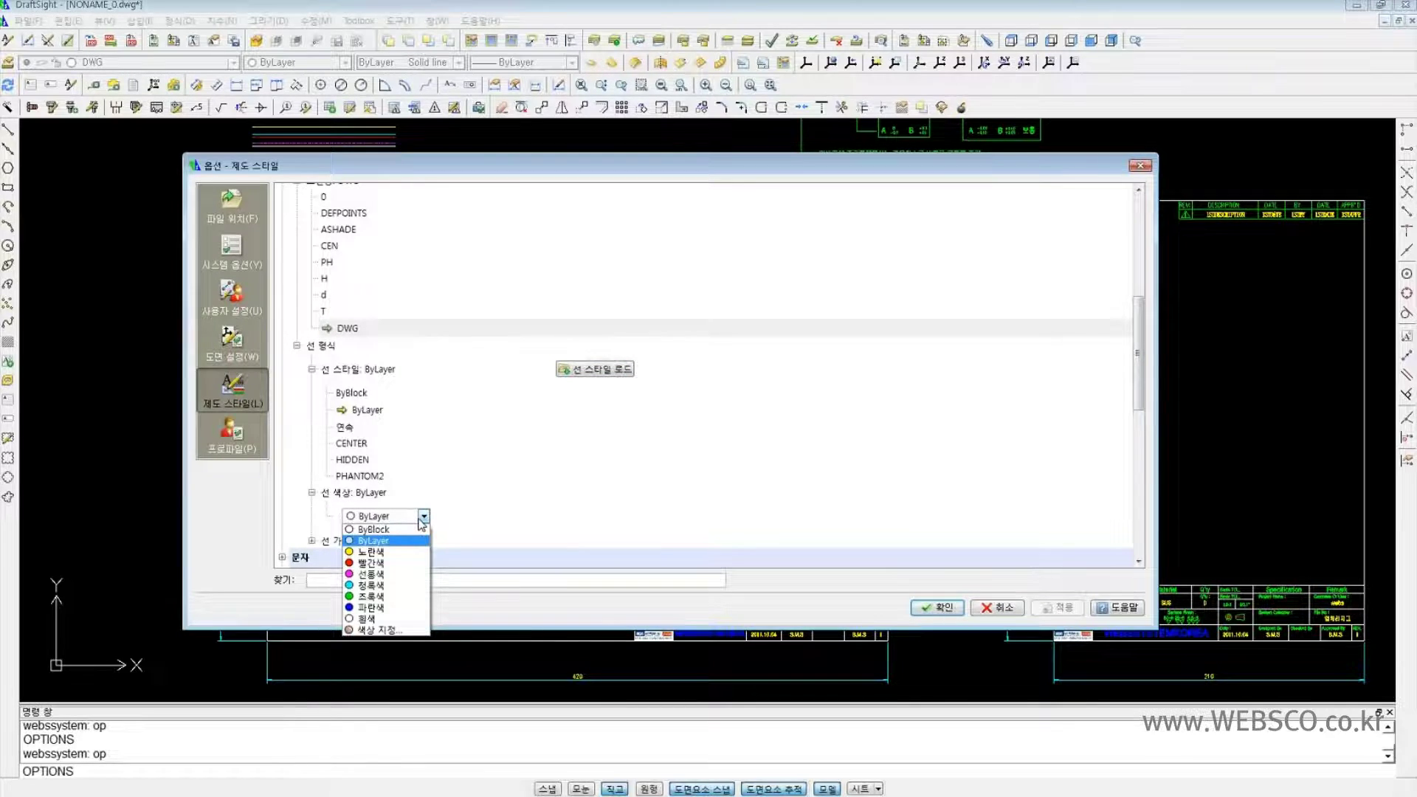
click(372, 630)
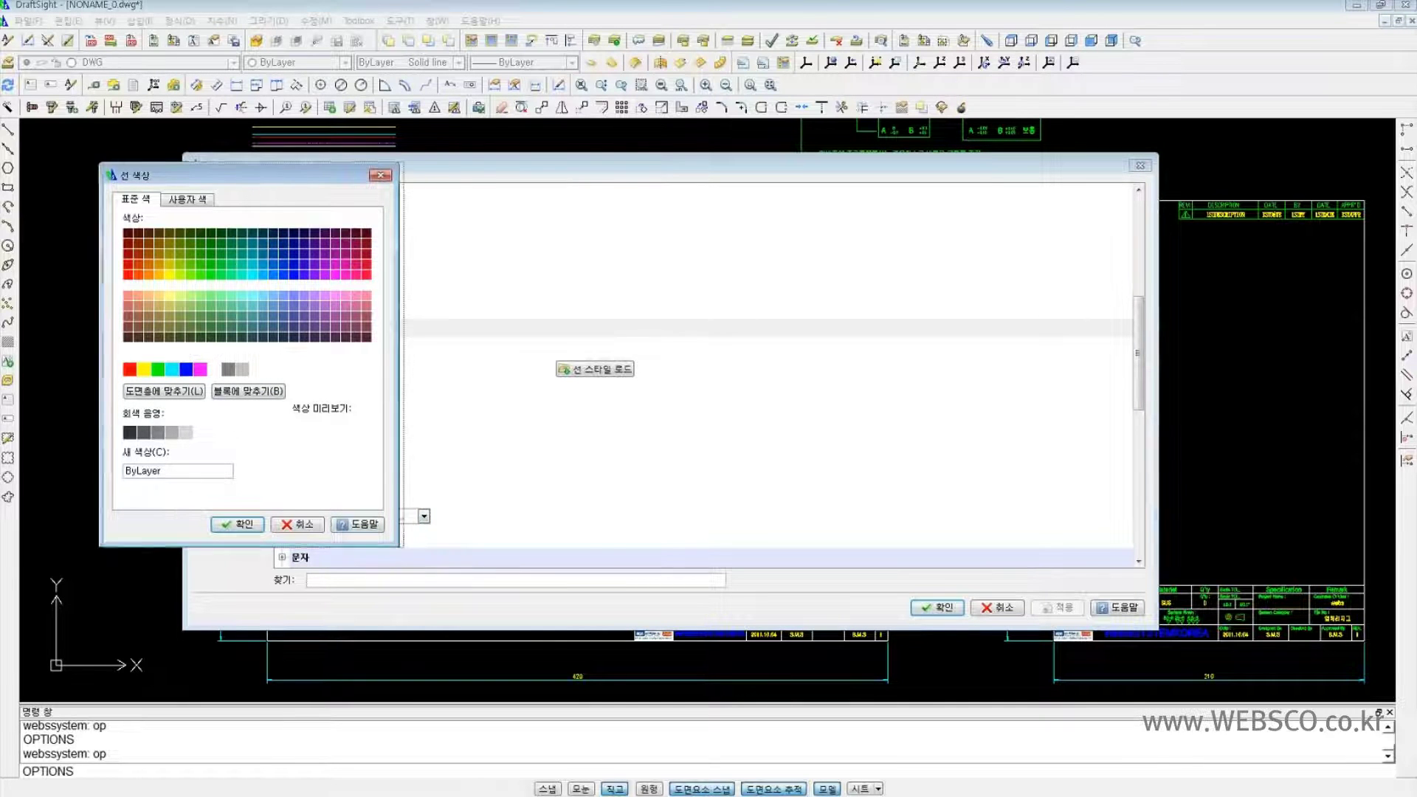
drag(217, 175, 432, 176)
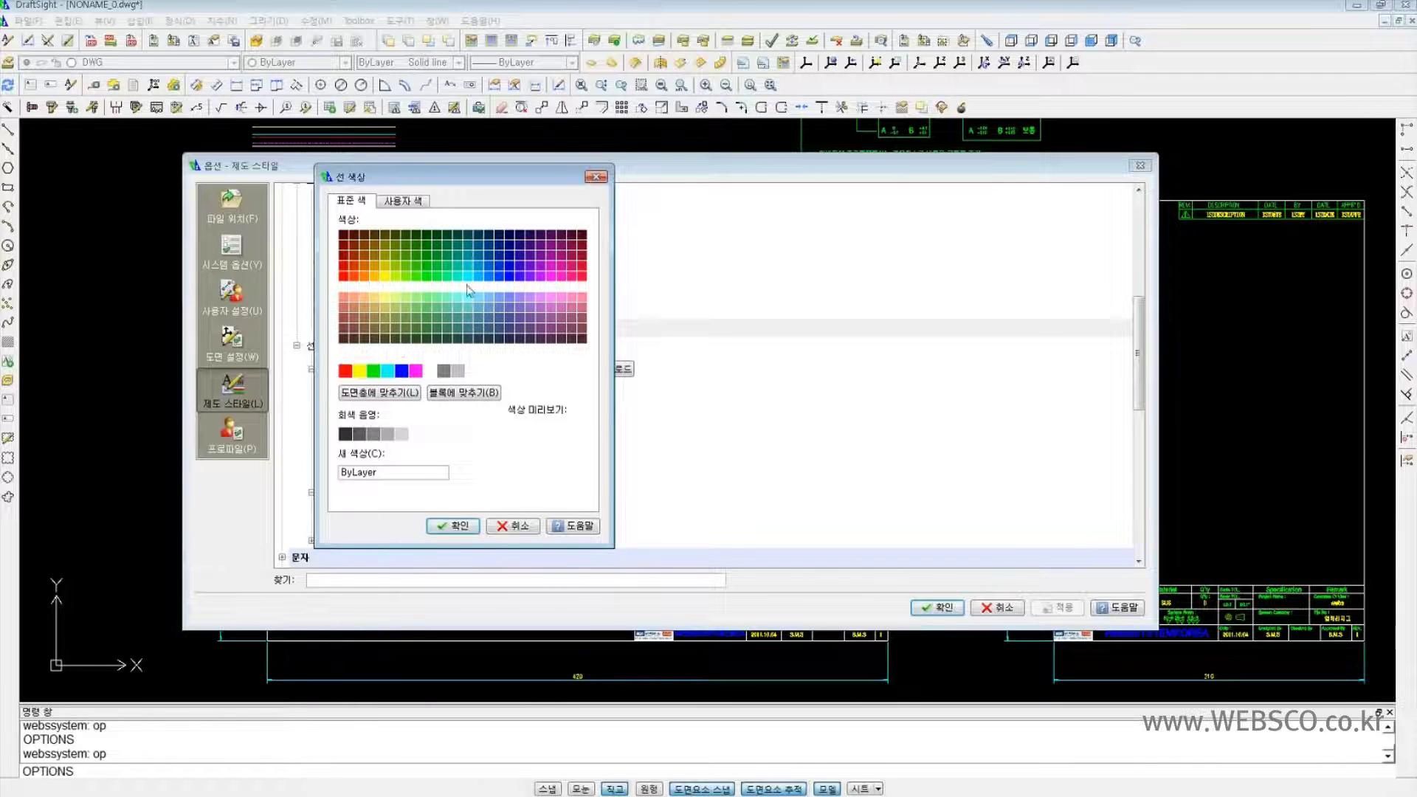
click(405, 201)
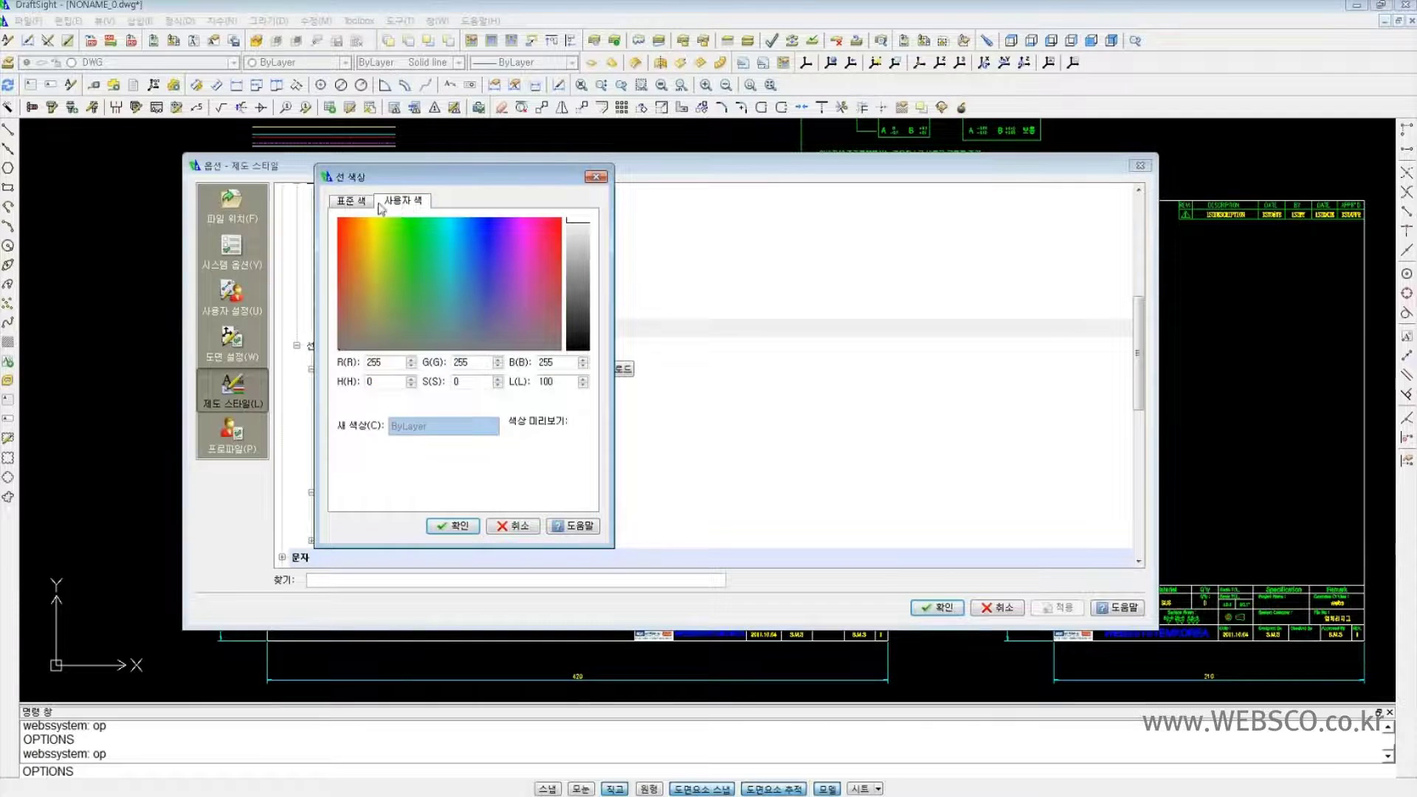
click(354, 201)
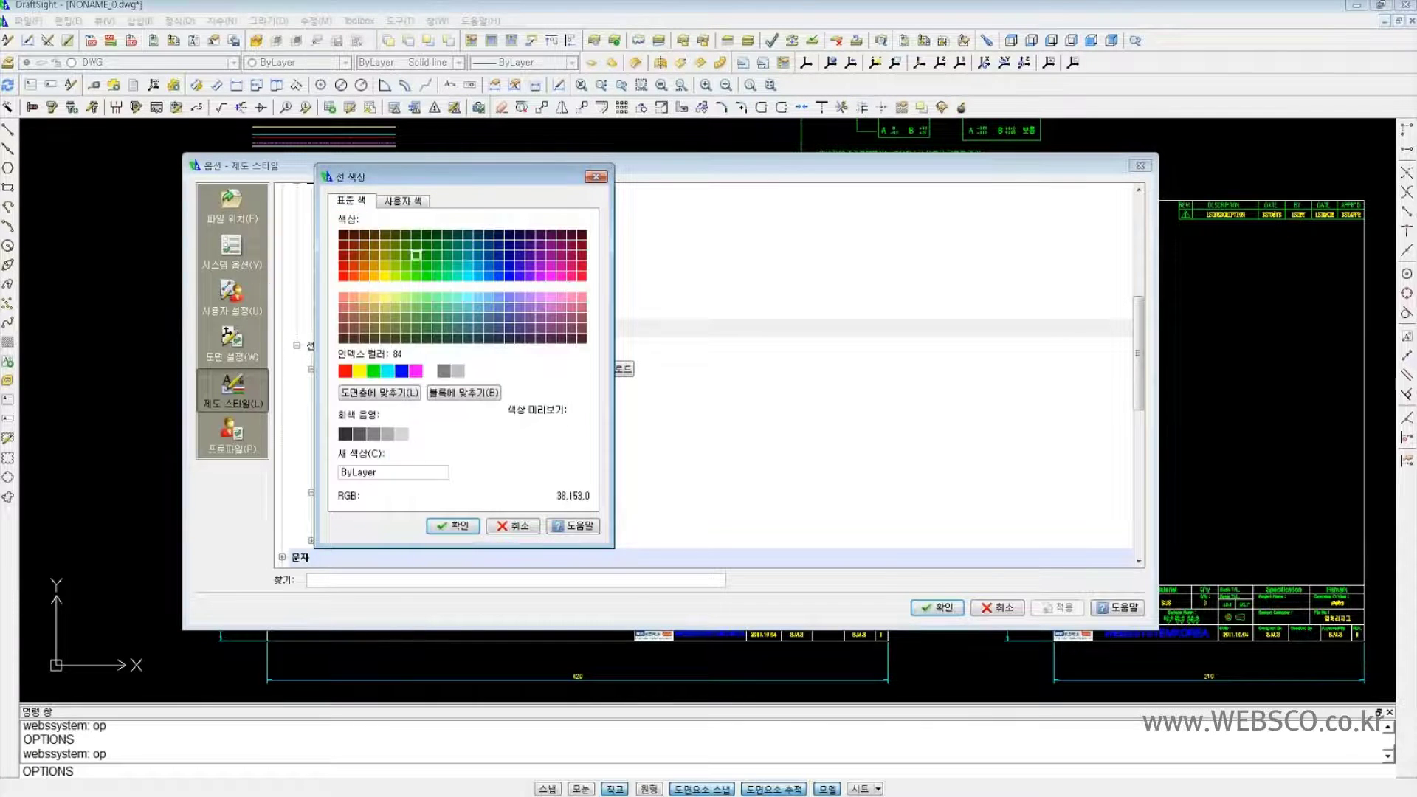
click(402, 201)
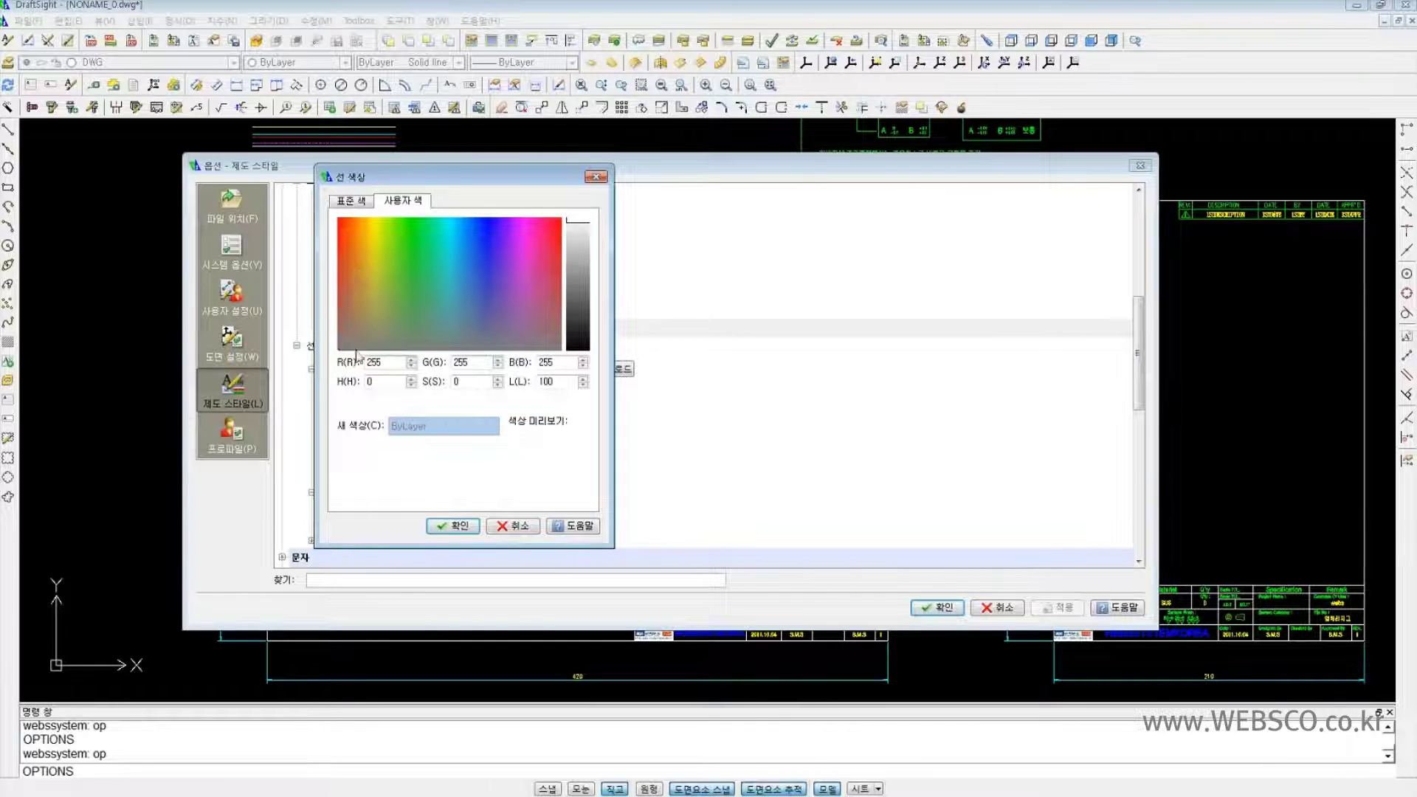
- Try custom line colours 88,182,73, 39,36,219 and 151,64,191, and close the colour selection without applying any
click(407, 296)
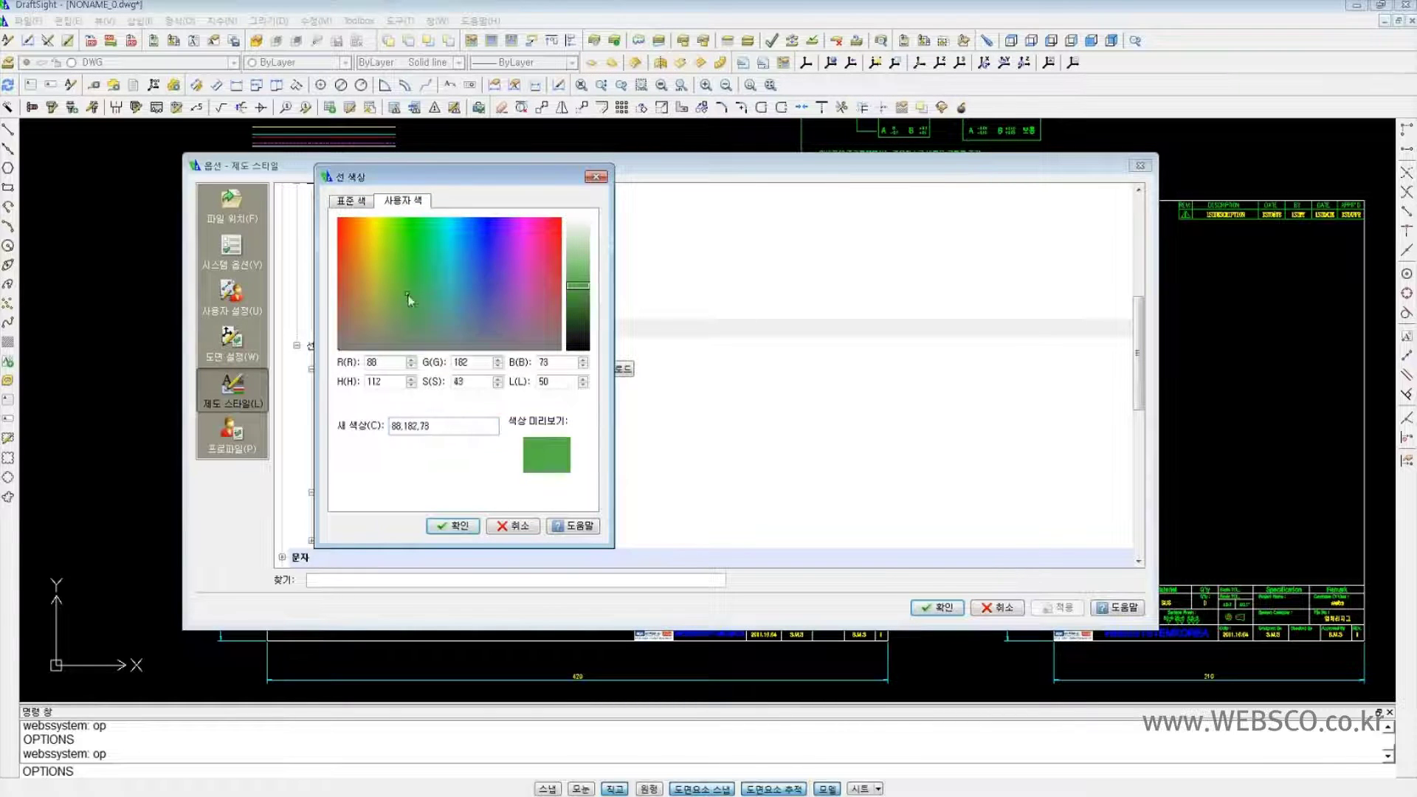
mouse_move(409, 298)
mouse_down()
mouse_move(370, 300)
mouse_move(395, 244)
mouse_move(487, 254)
mouse_up()
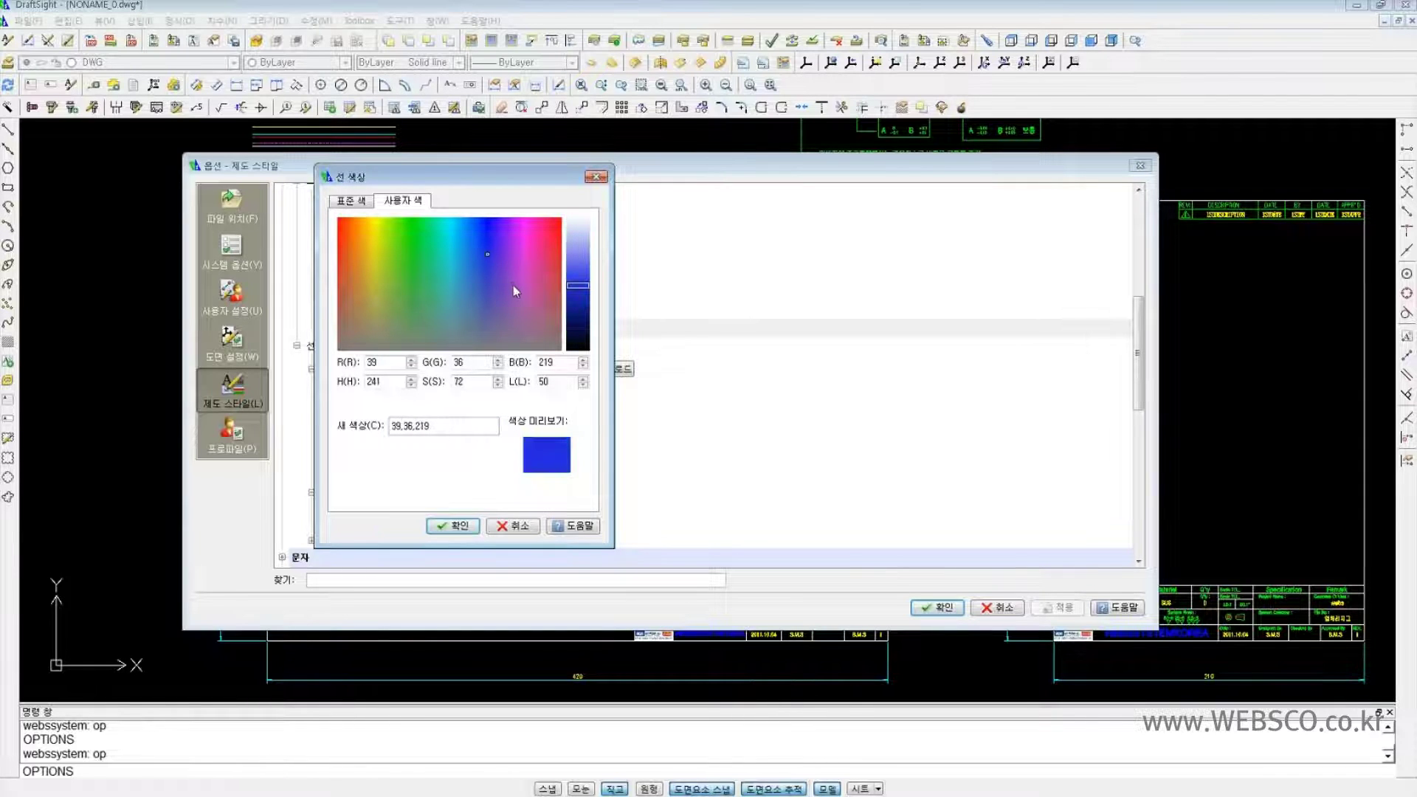
click(514, 286)
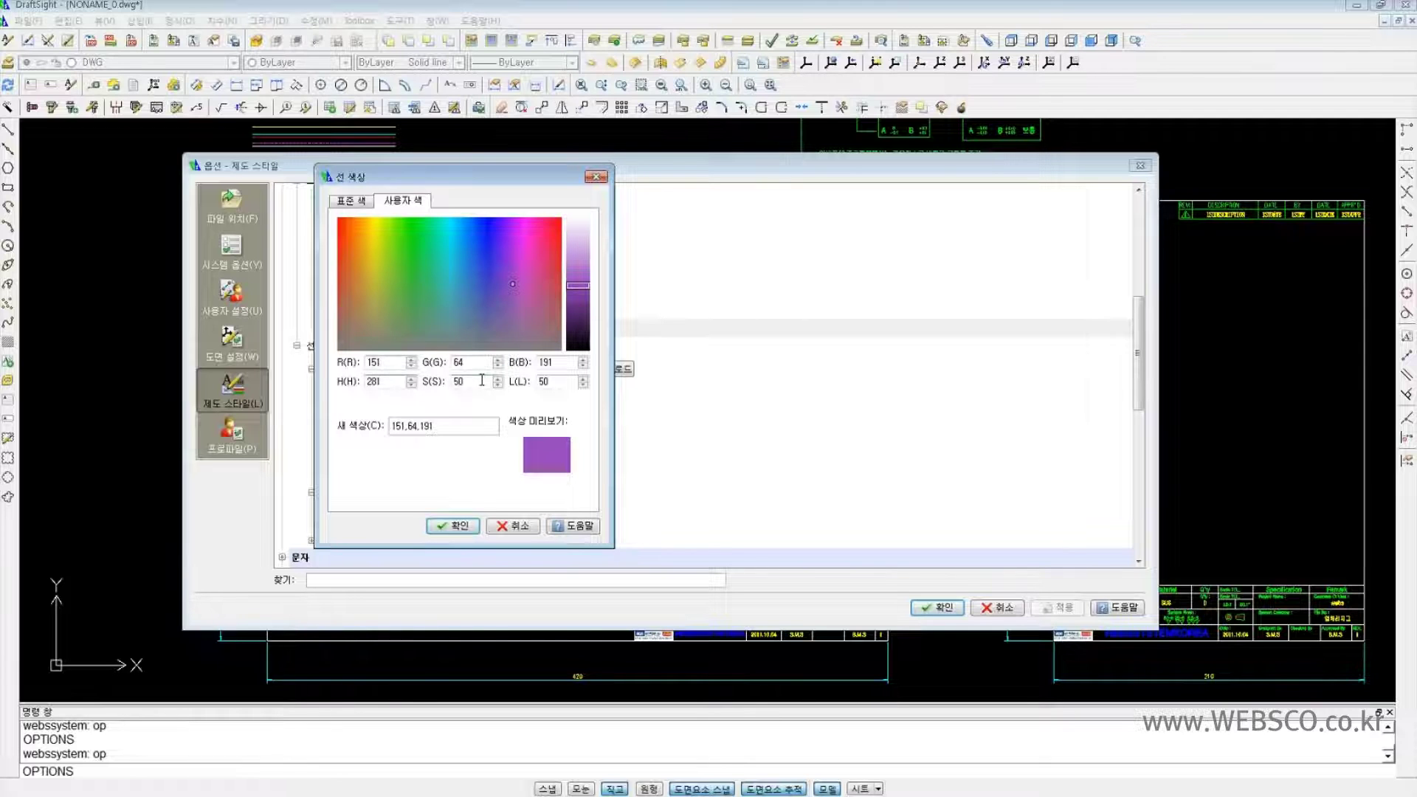
click(561, 381)
click(352, 200)
click(597, 177)
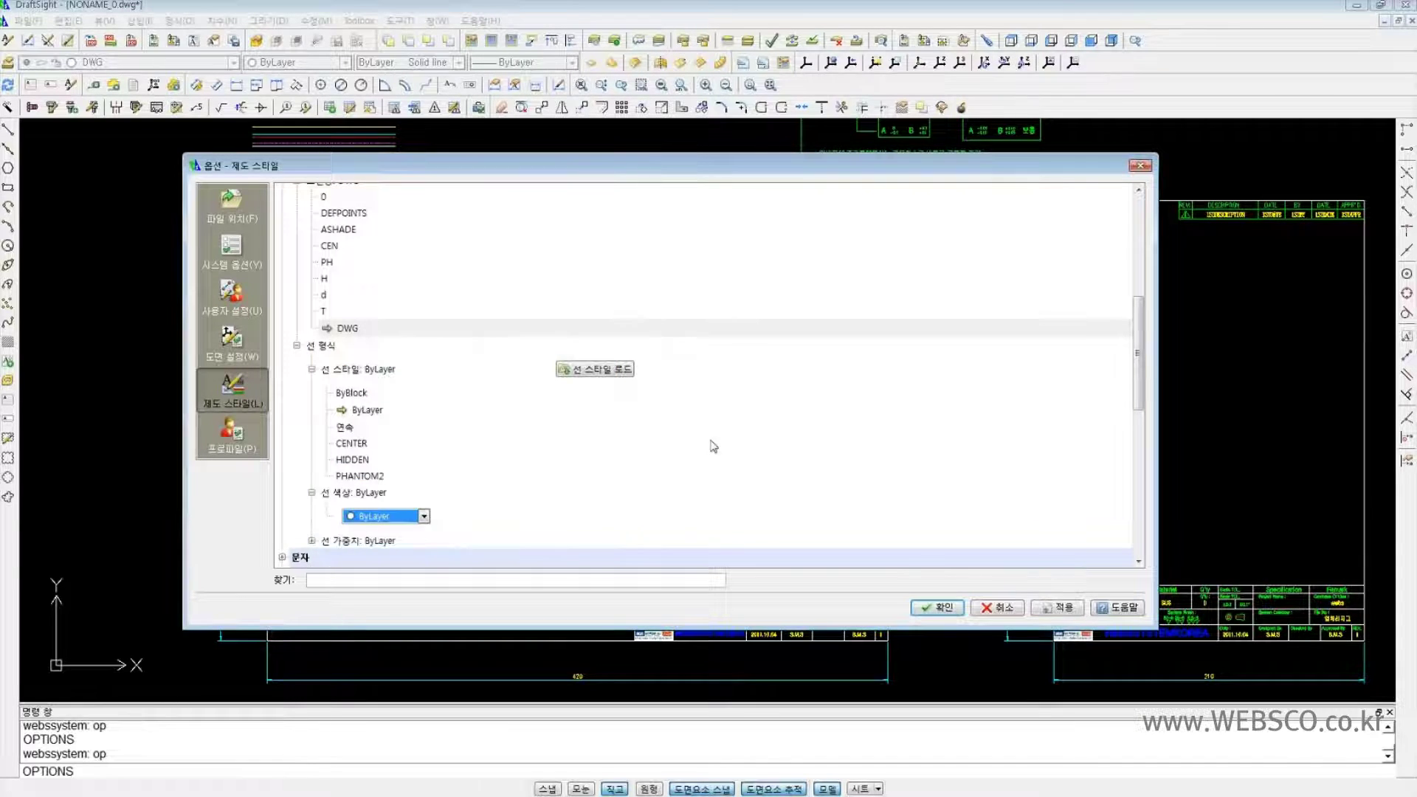
- Expand the line weight settings and view the choices for the default weight without changing it
click(312, 542)
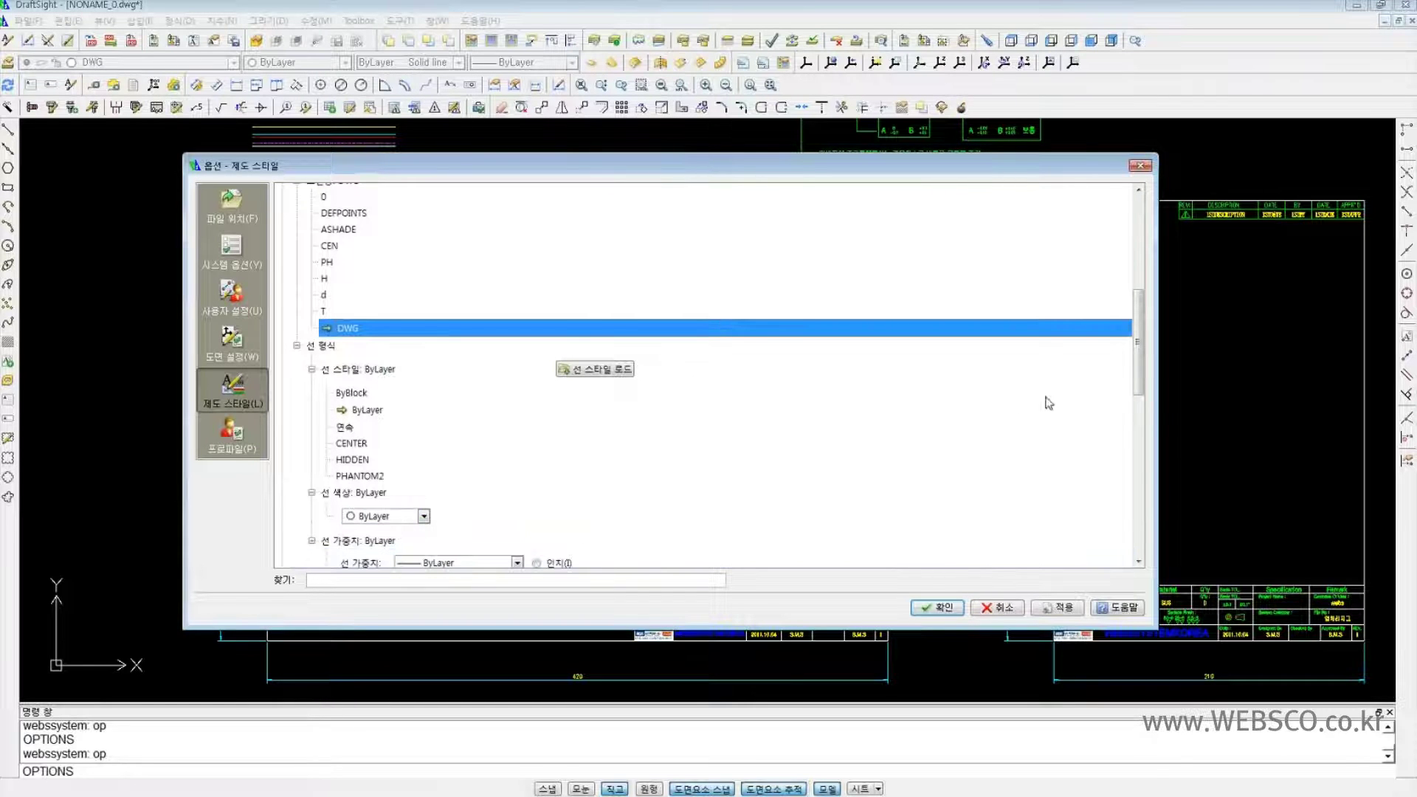
drag(1139, 345, 1139, 413)
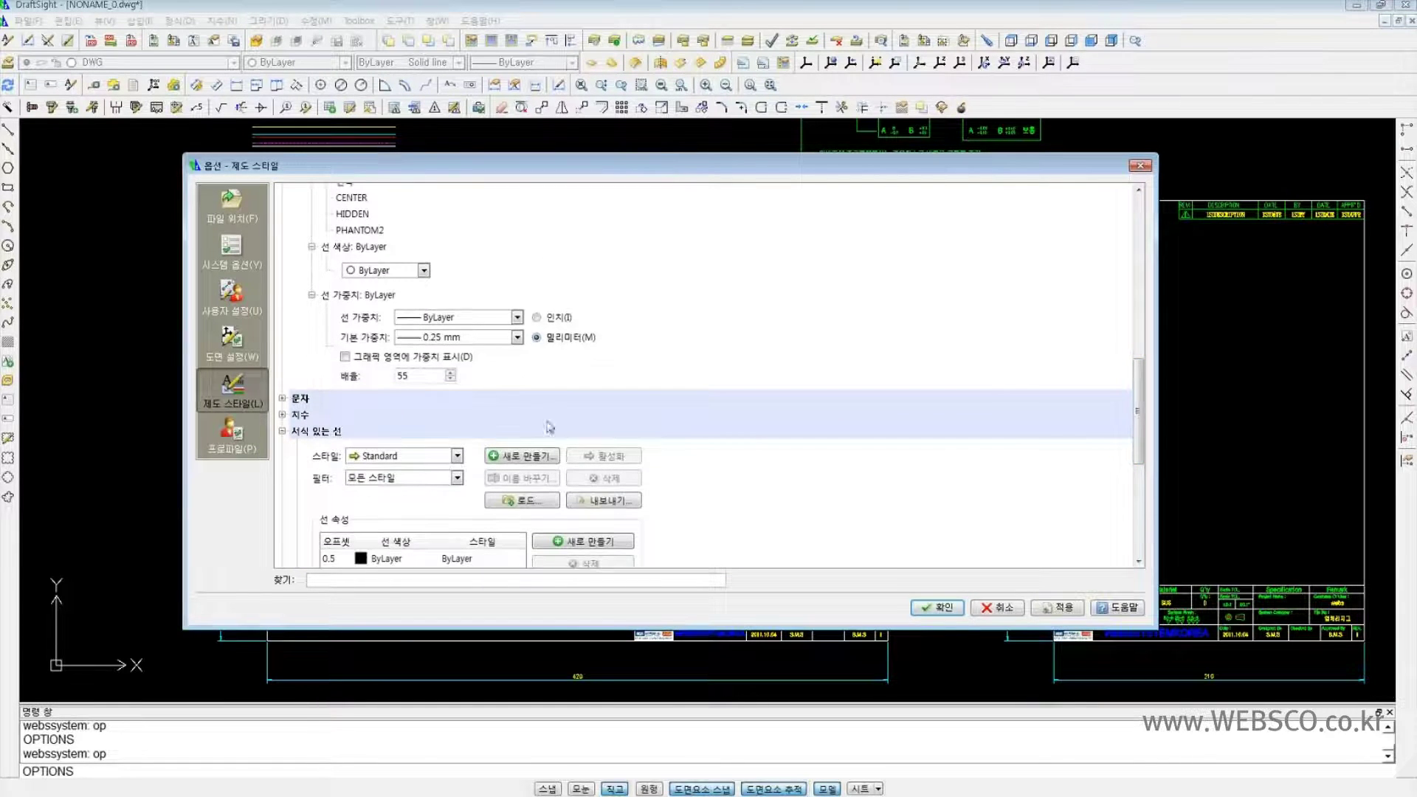
click(517, 336)
click(704, 336)
- Expand the text style section for STANDARD, review its text and orientation settings, and browse the available fonts without choosing one
click(283, 398)
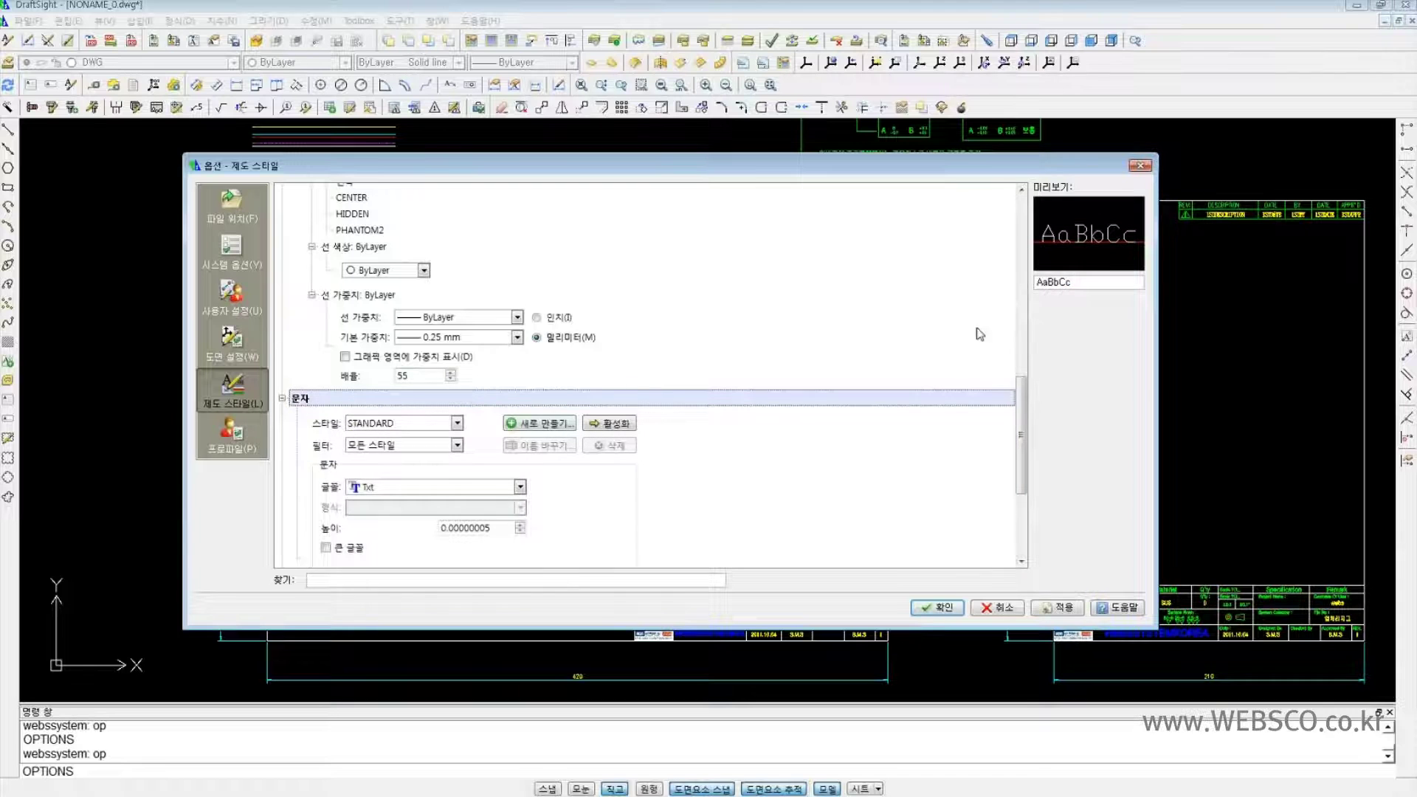
drag(1025, 406, 1009, 490)
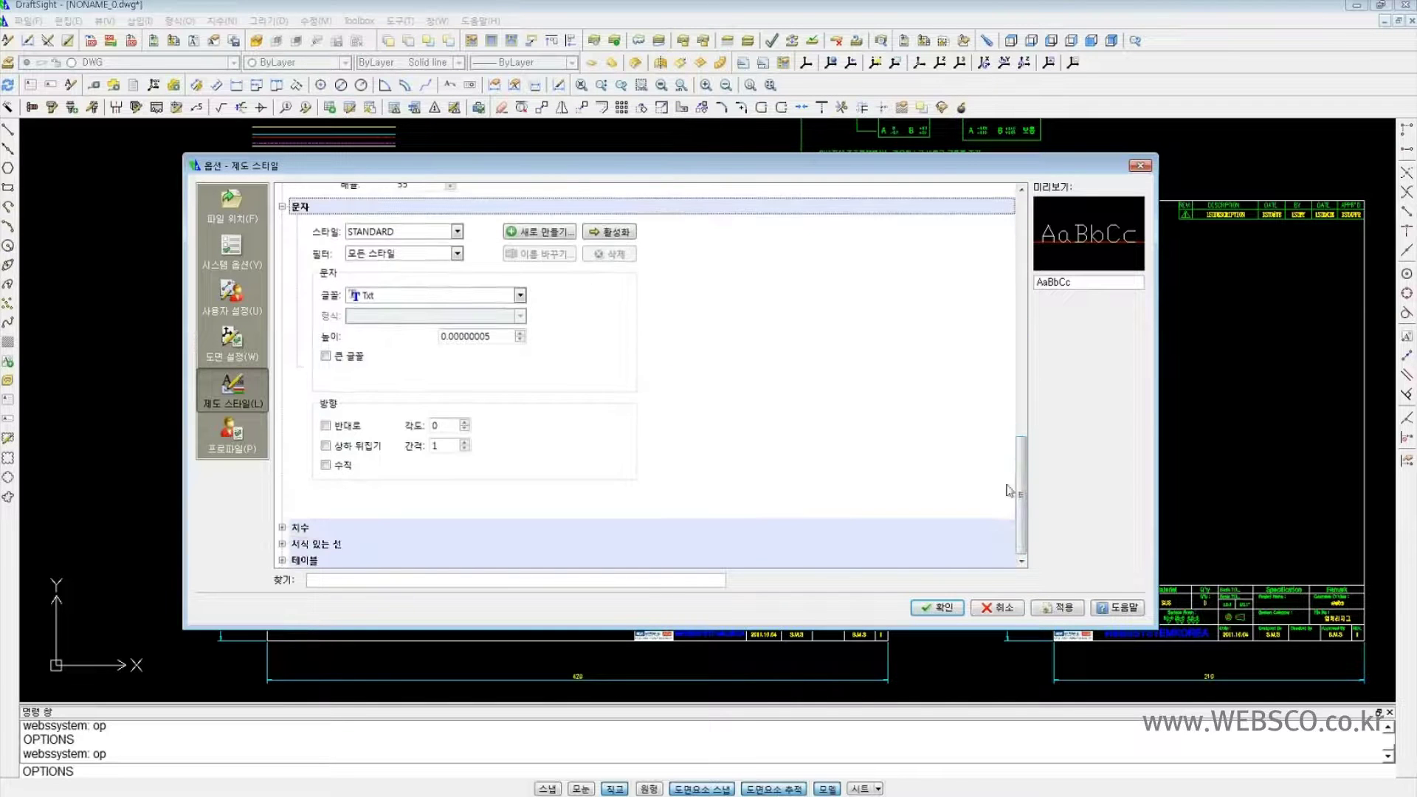
click(520, 295)
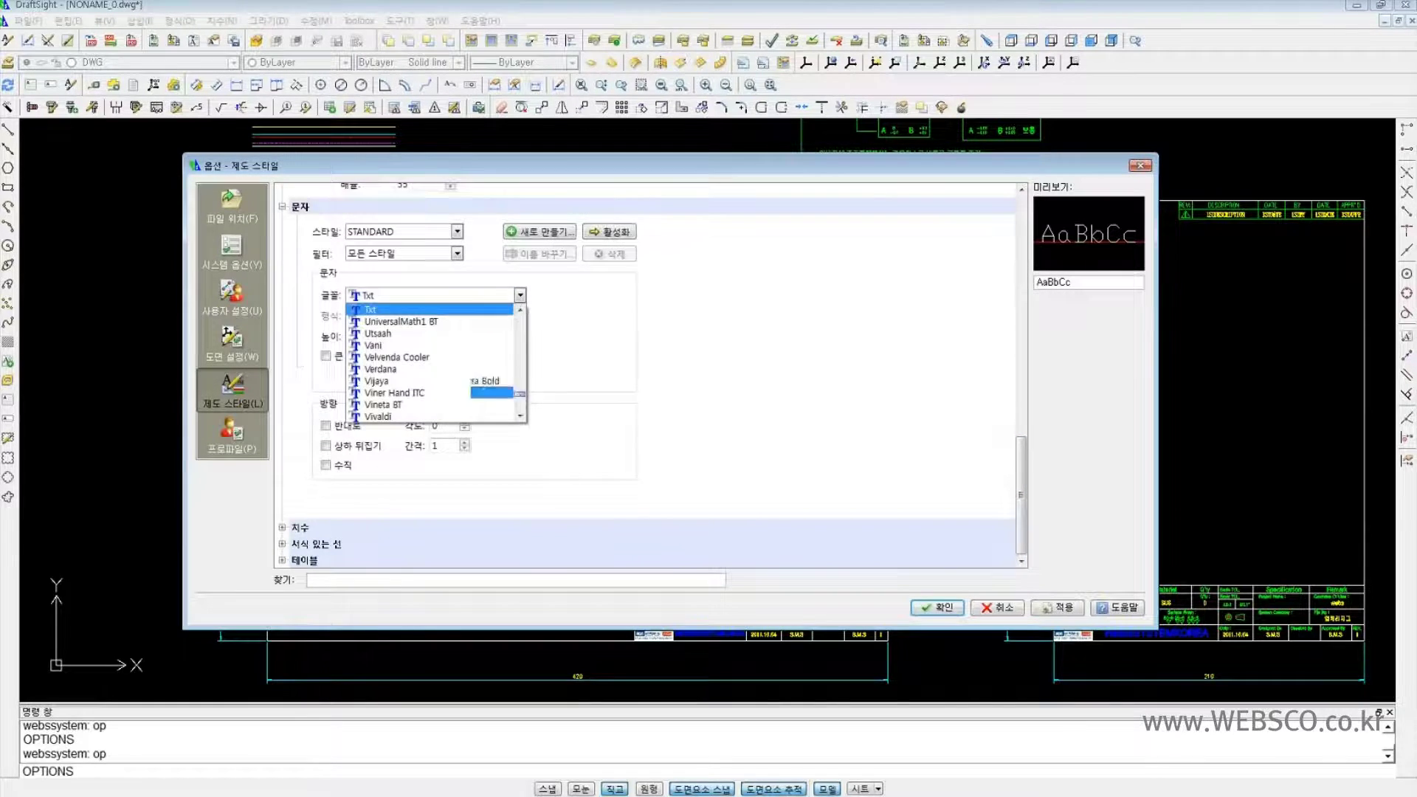
mouse_move(521, 393)
mouse_down()
mouse_move(524, 322)
mouse_move(527, 375)
mouse_up()
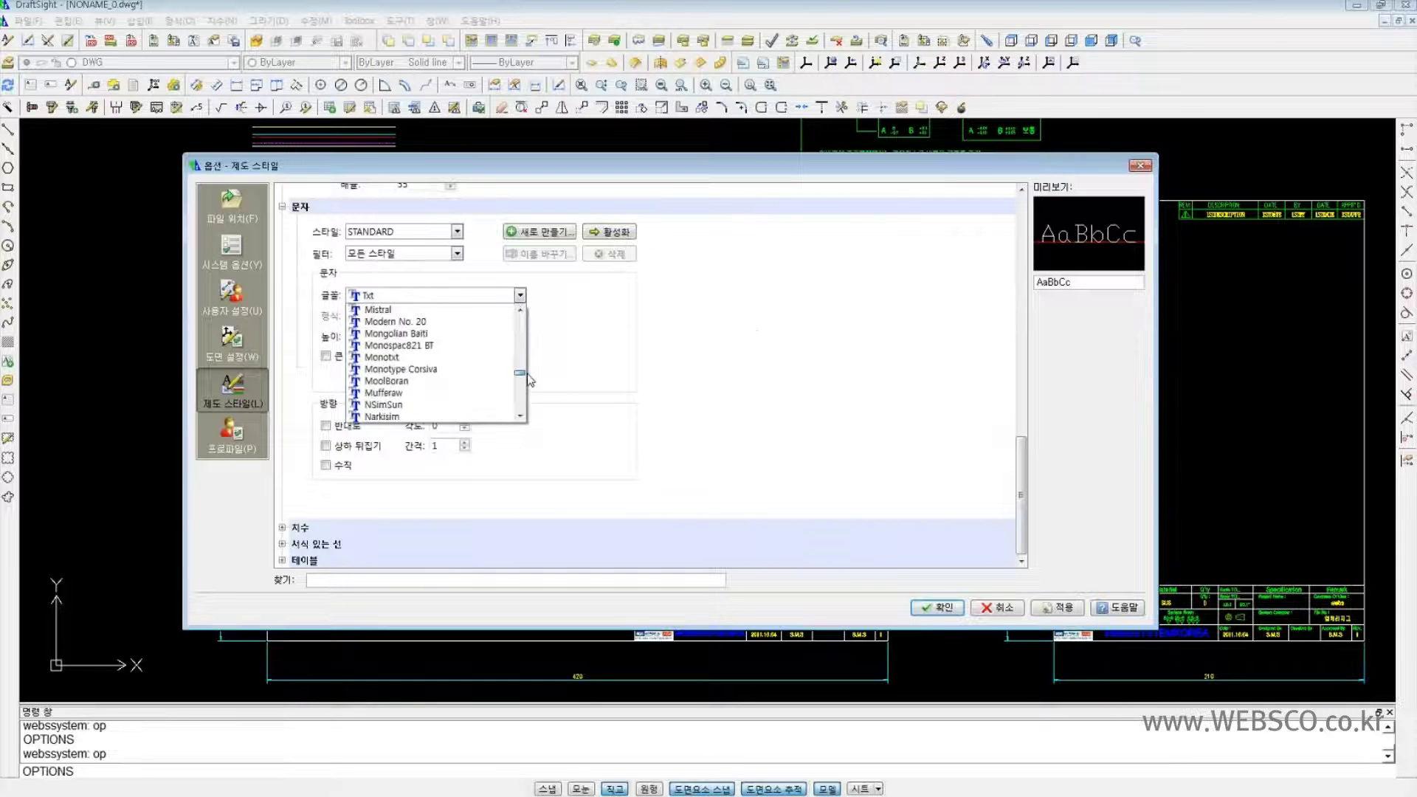
click(756, 332)
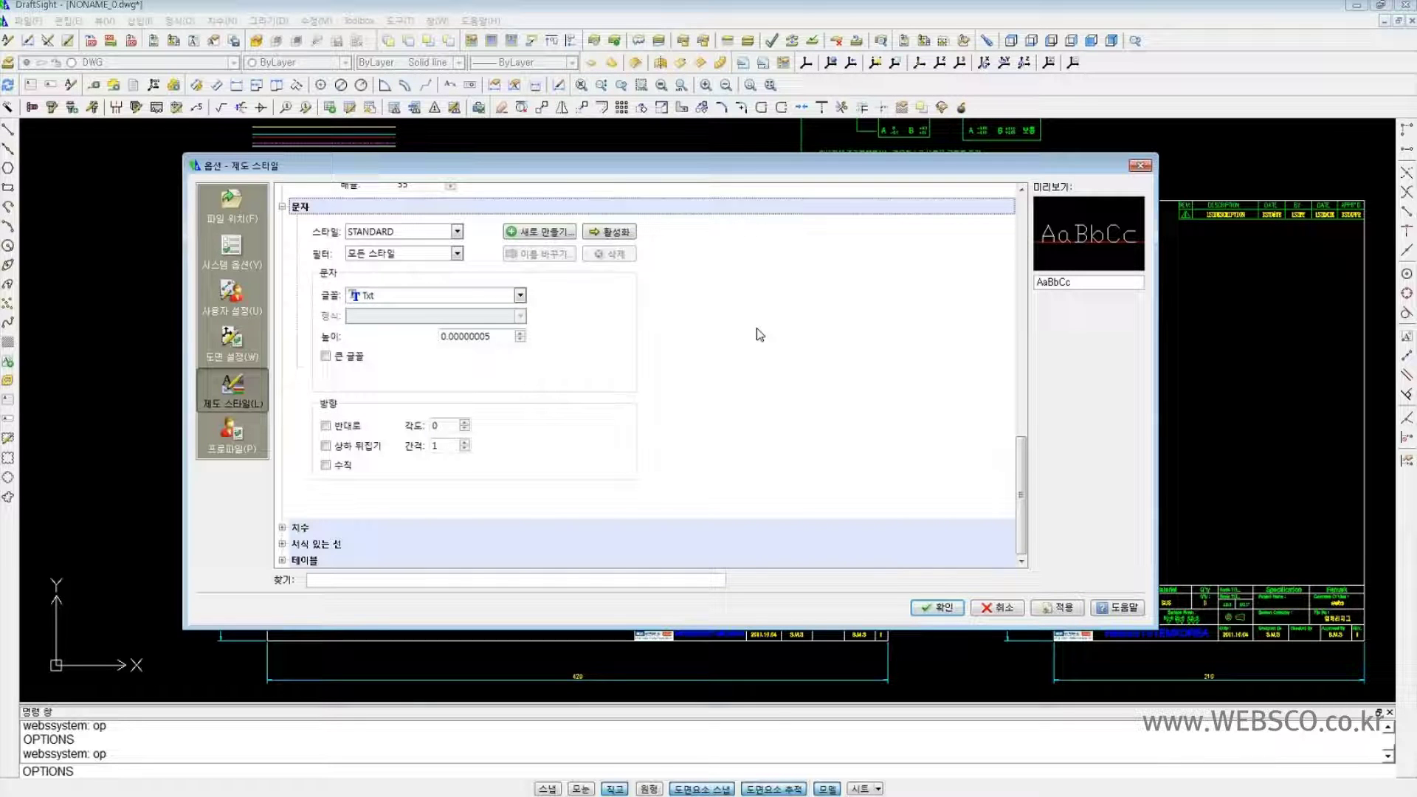
- Expand the dimension style section (치수) and select the 표준 style
click(283, 528)
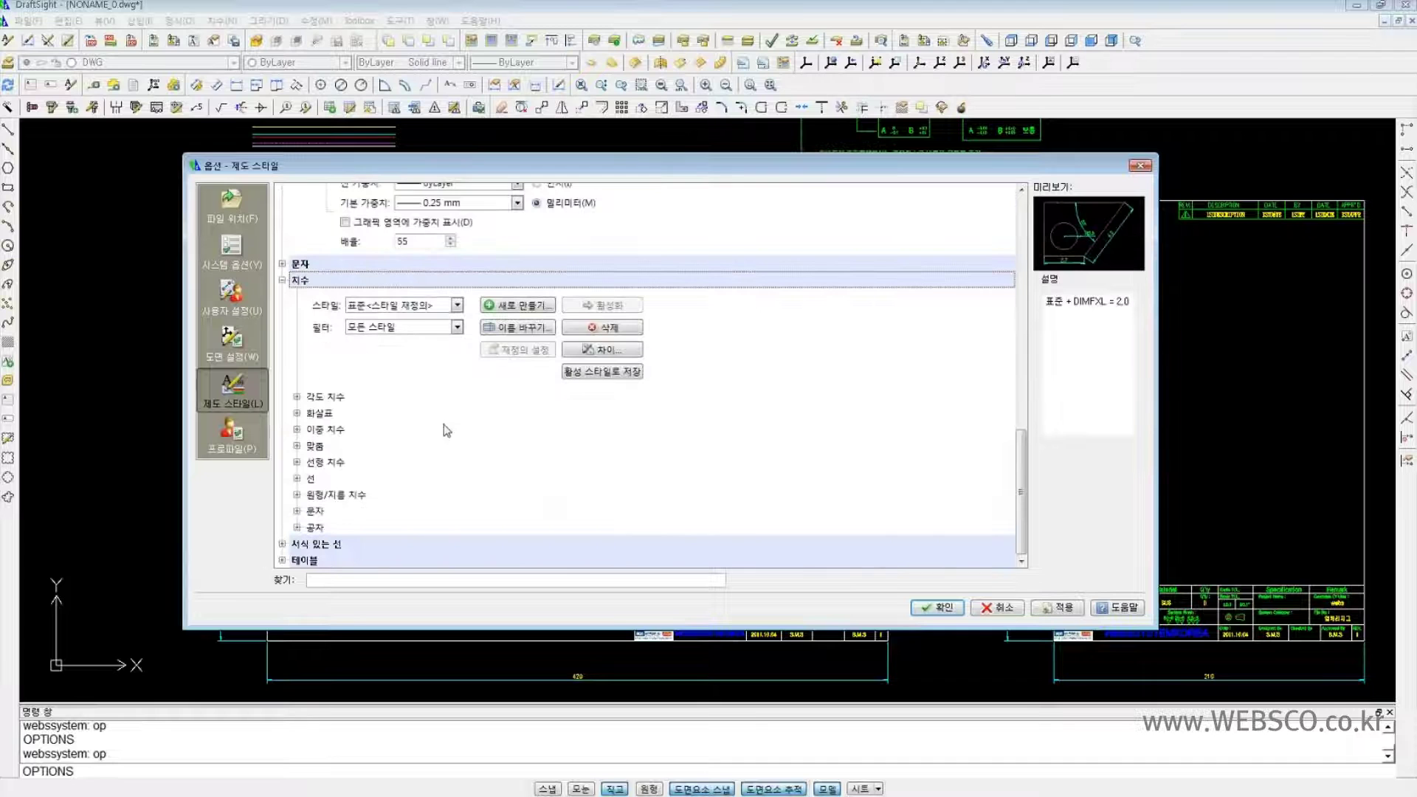
click(408, 305)
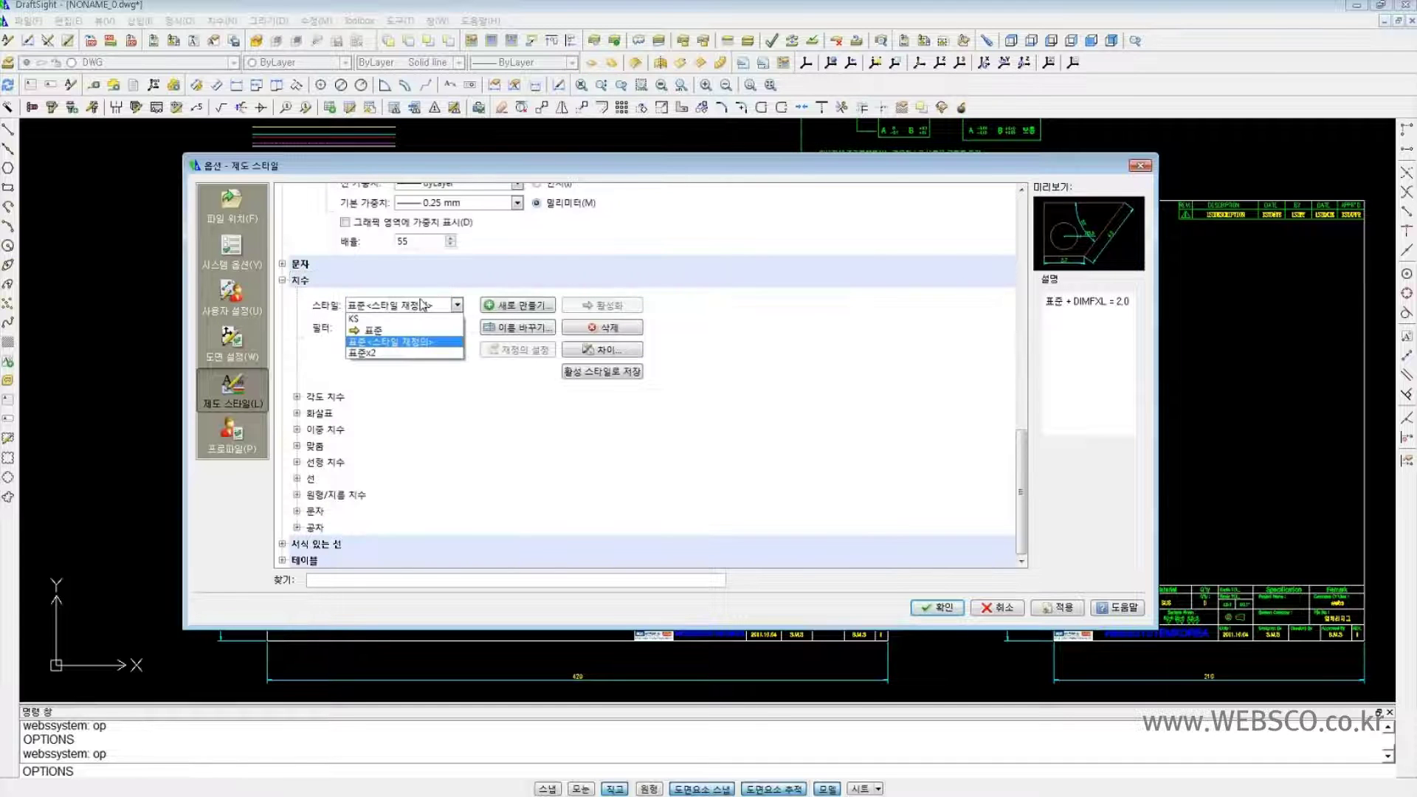
click(443, 333)
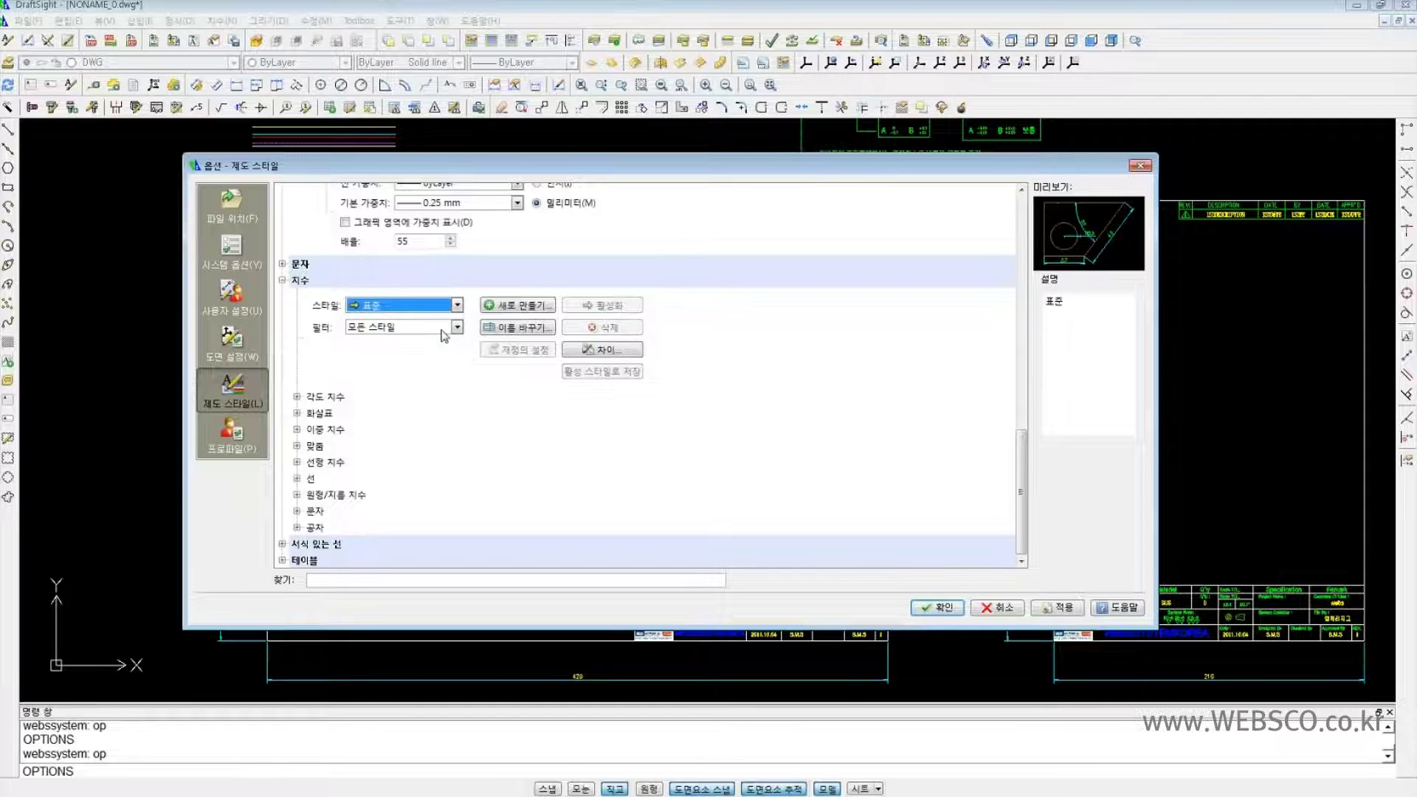
- Open the dimension style difference comparison for 표준, review its full list of properties and close it
click(601, 356)
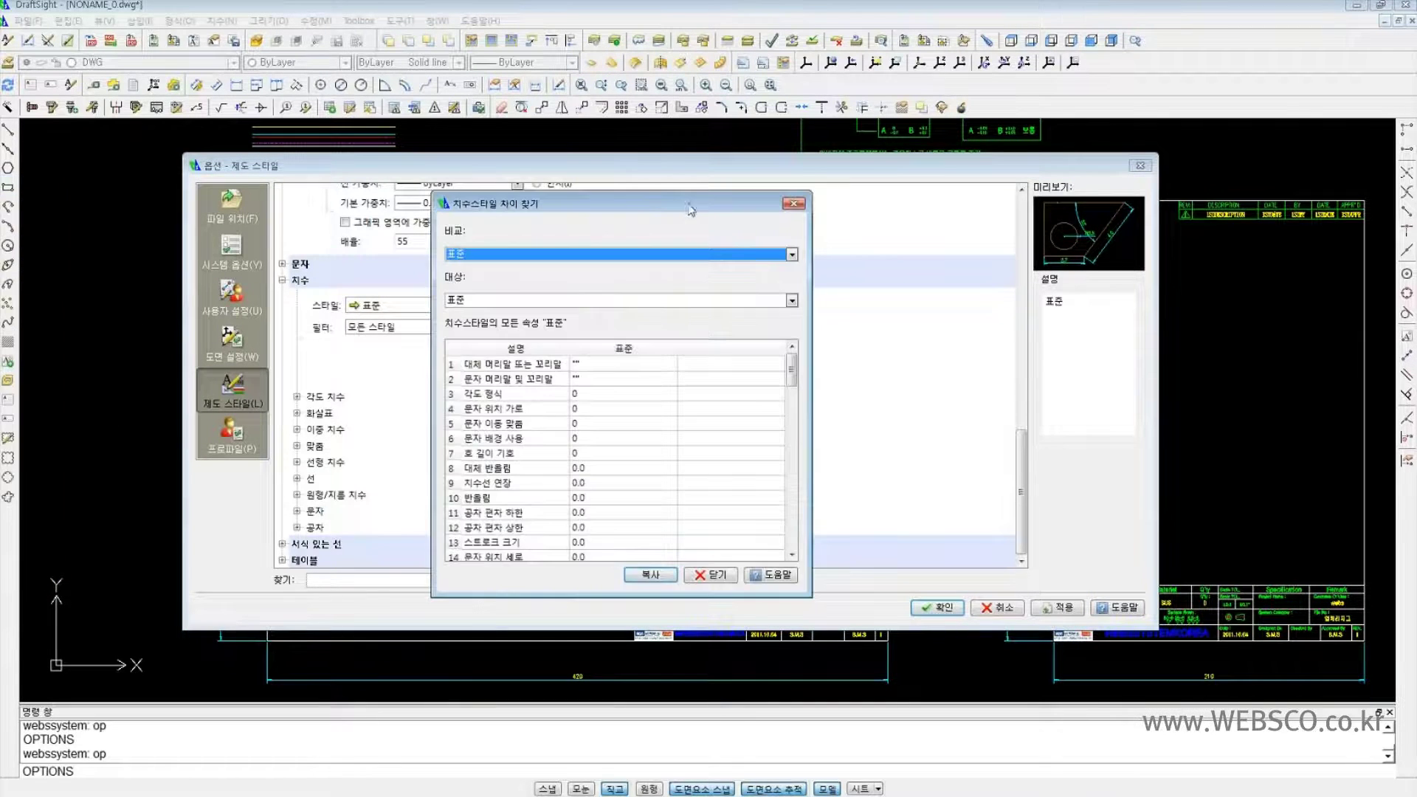
drag(648, 201, 931, 196)
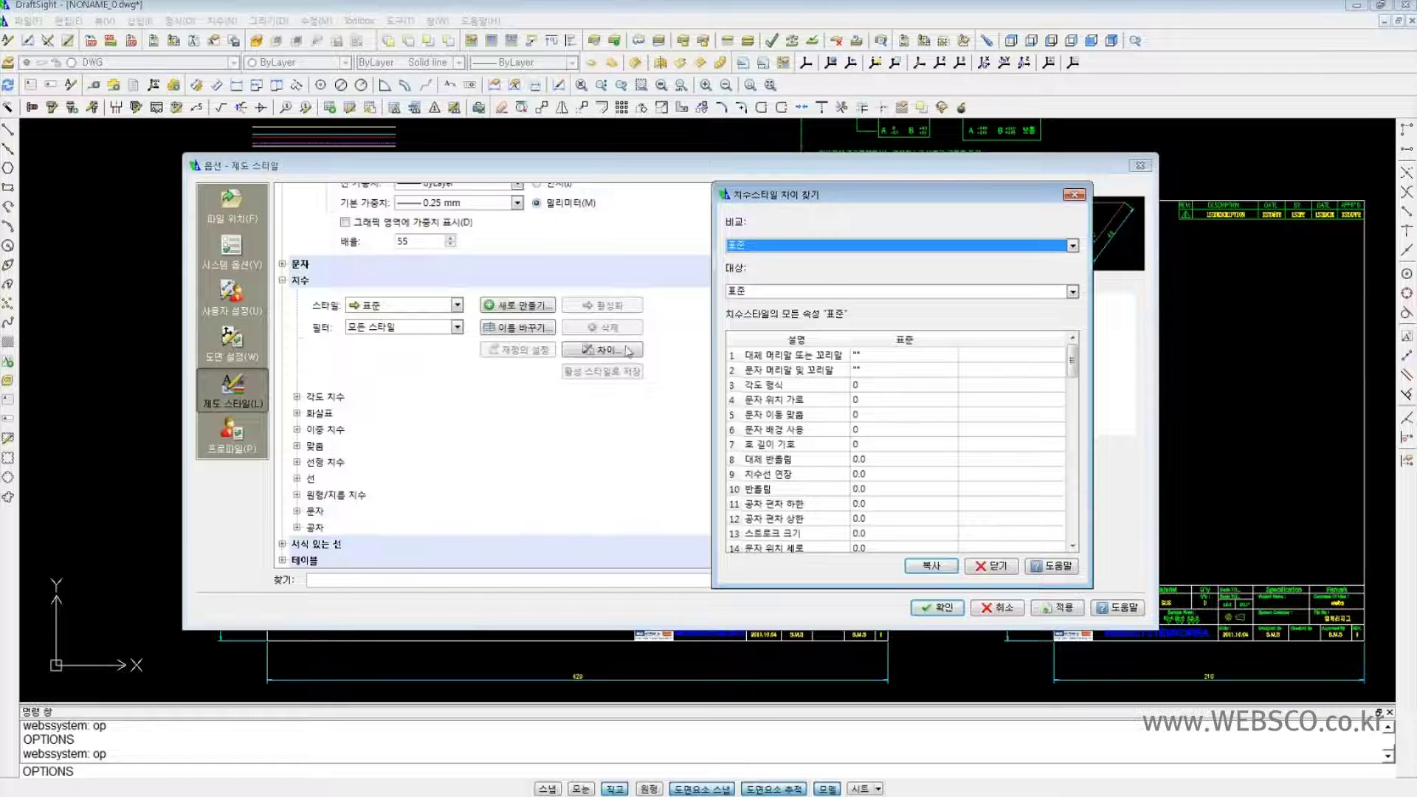
click(934, 402)
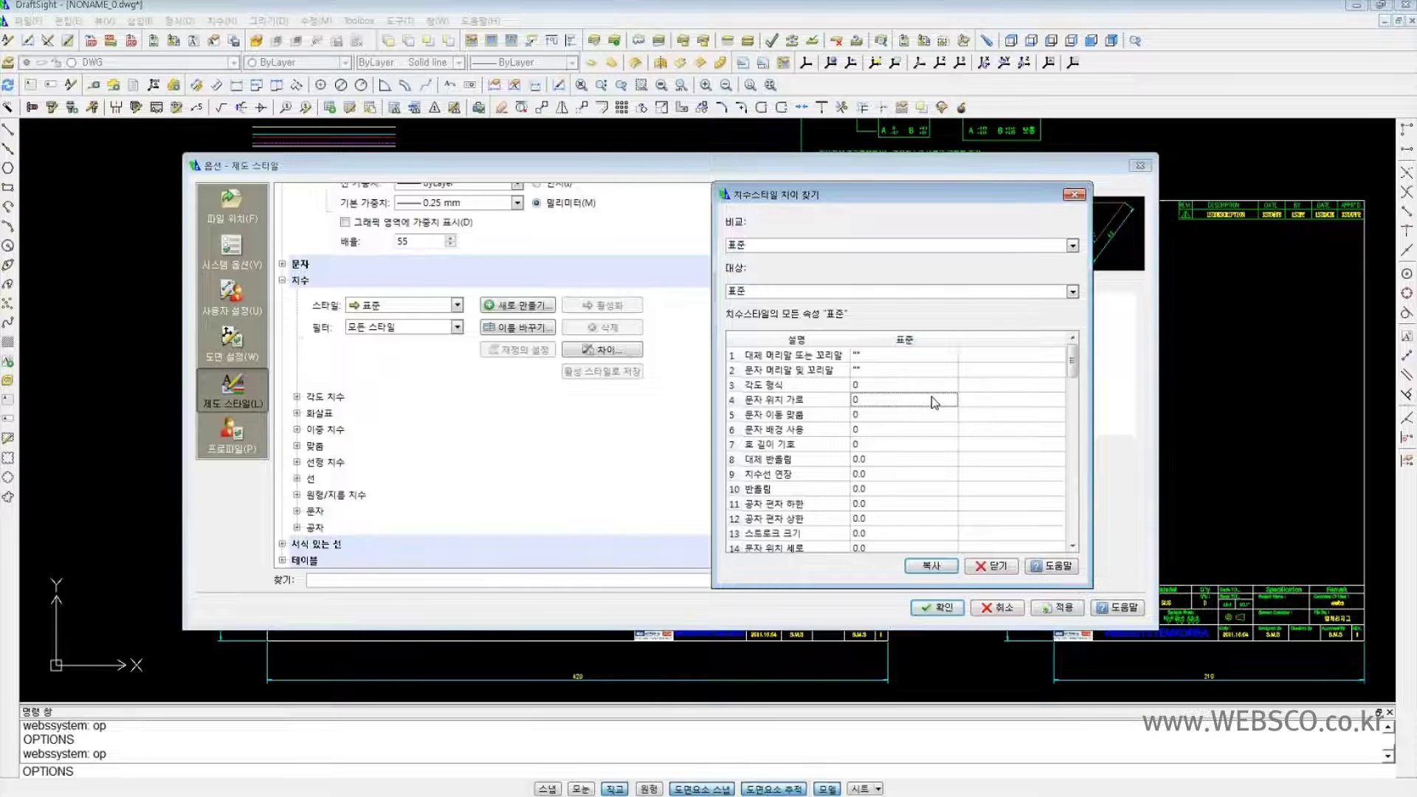
click(918, 434)
scroll(919, 443, down, 3)
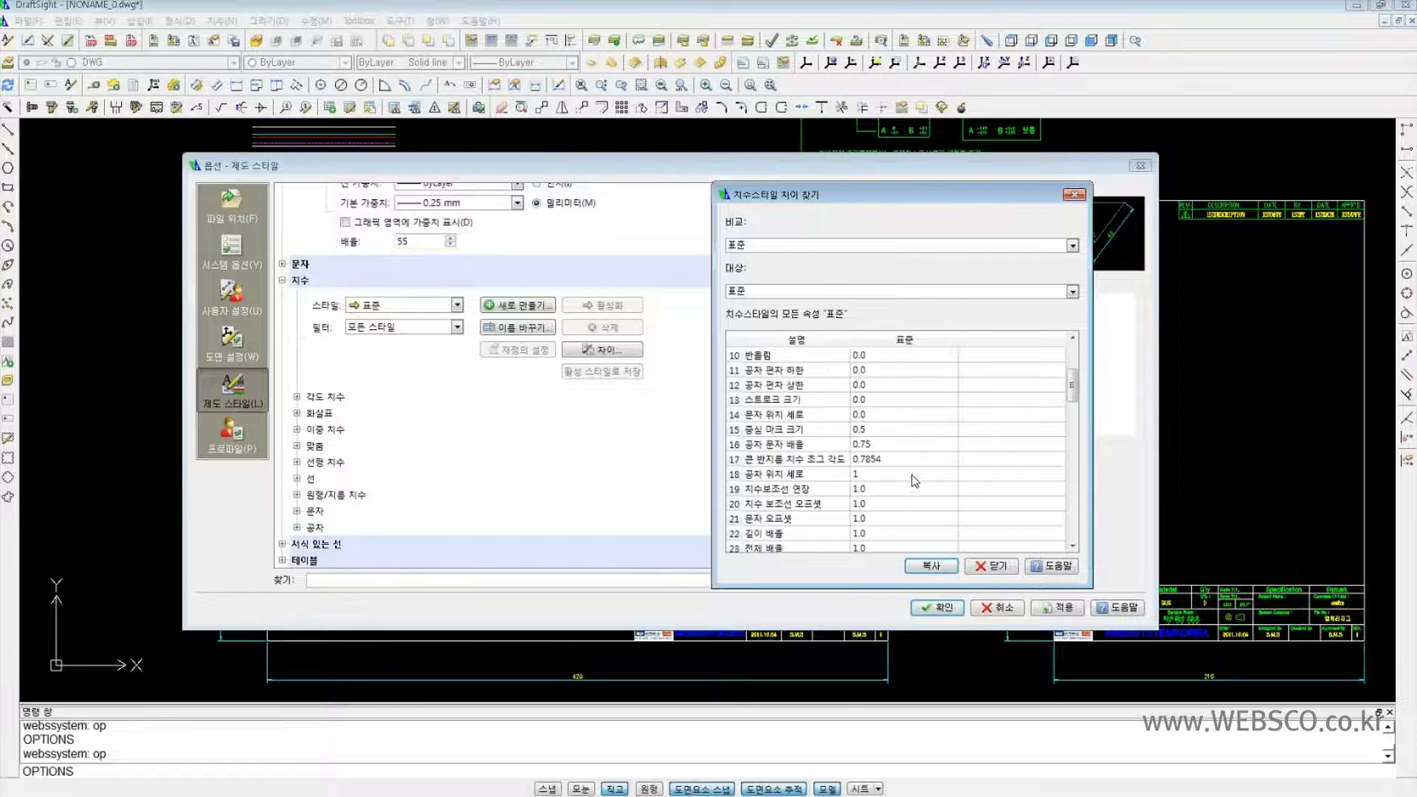
click(912, 475)
click(915, 493)
scroll(915, 495, down, 1)
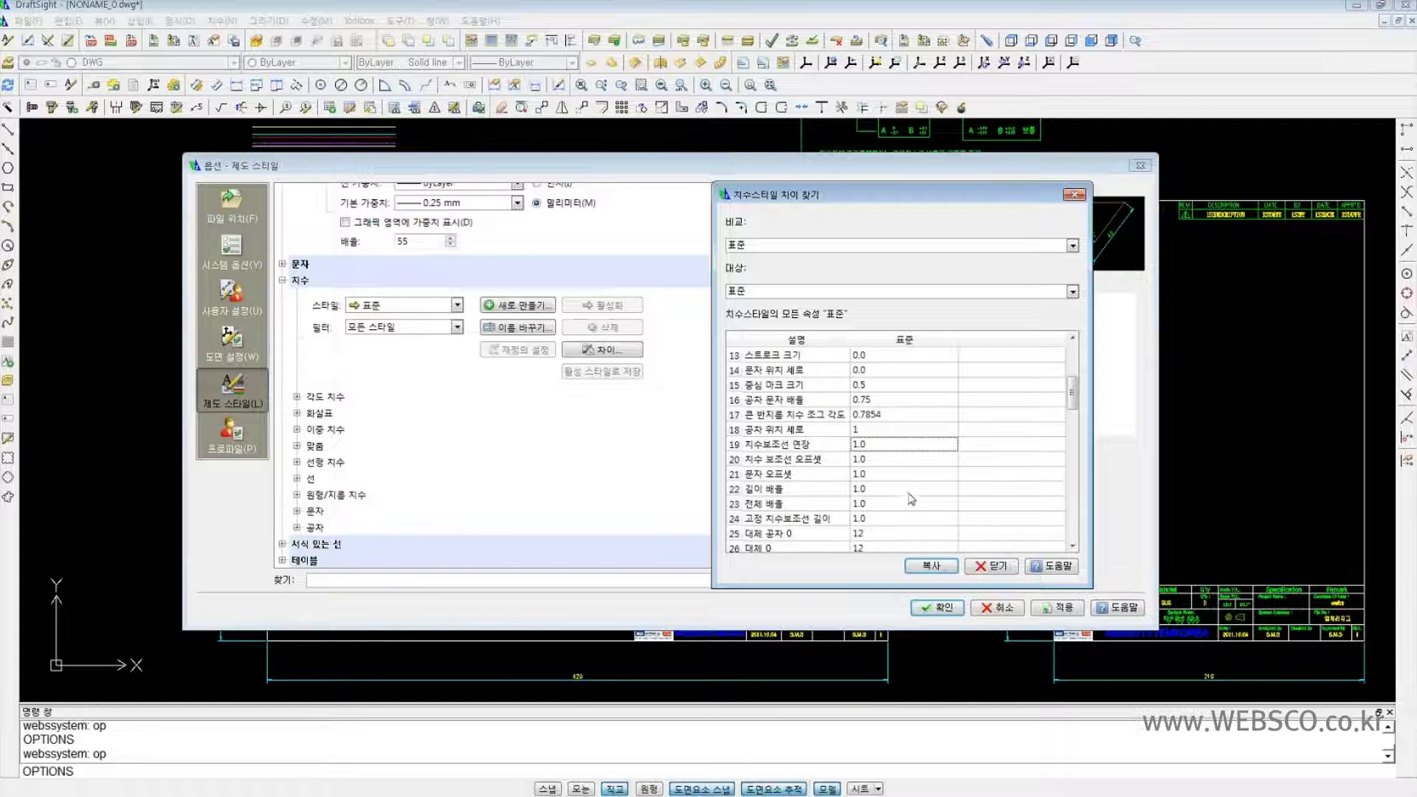
scroll(919, 493, down, 5)
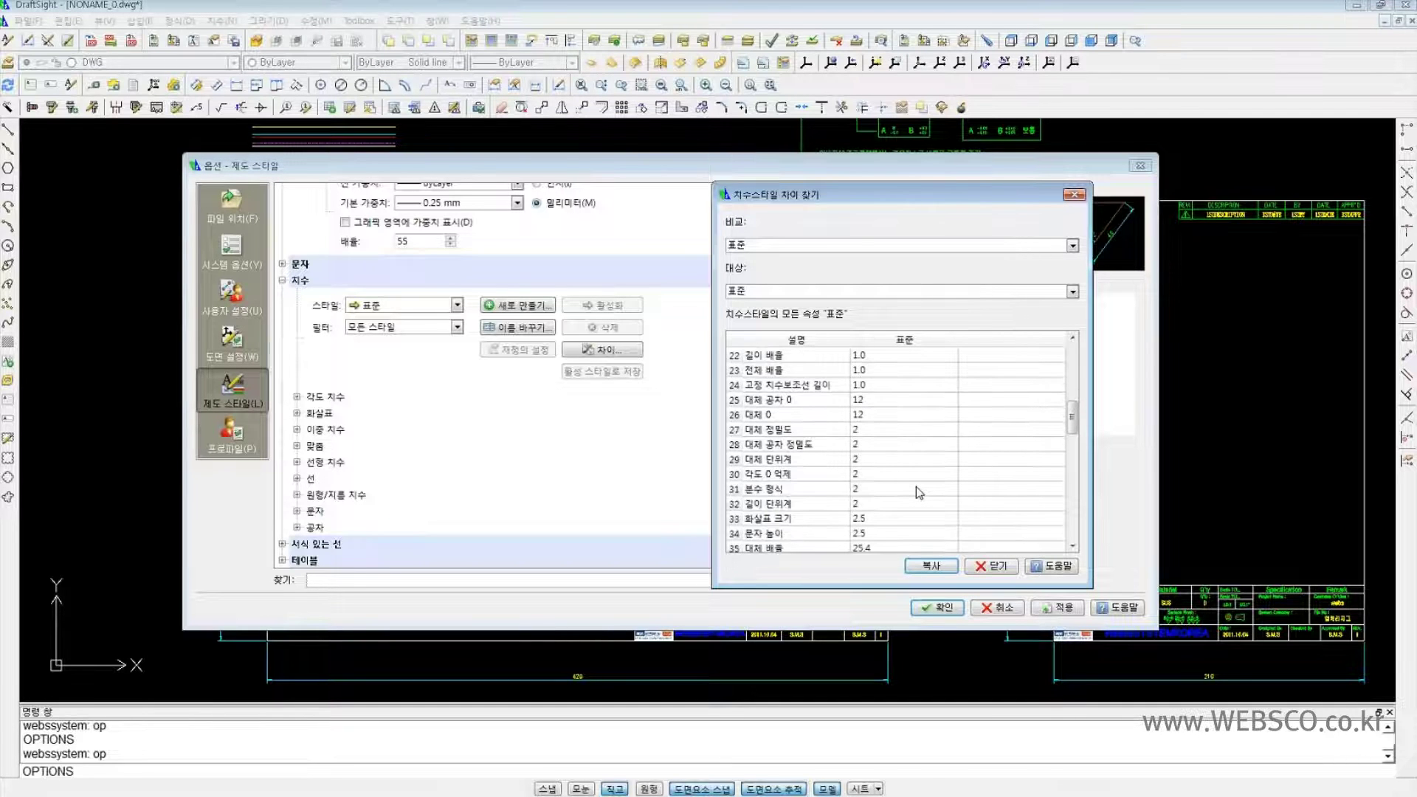
scroll(919, 493, down, 2)
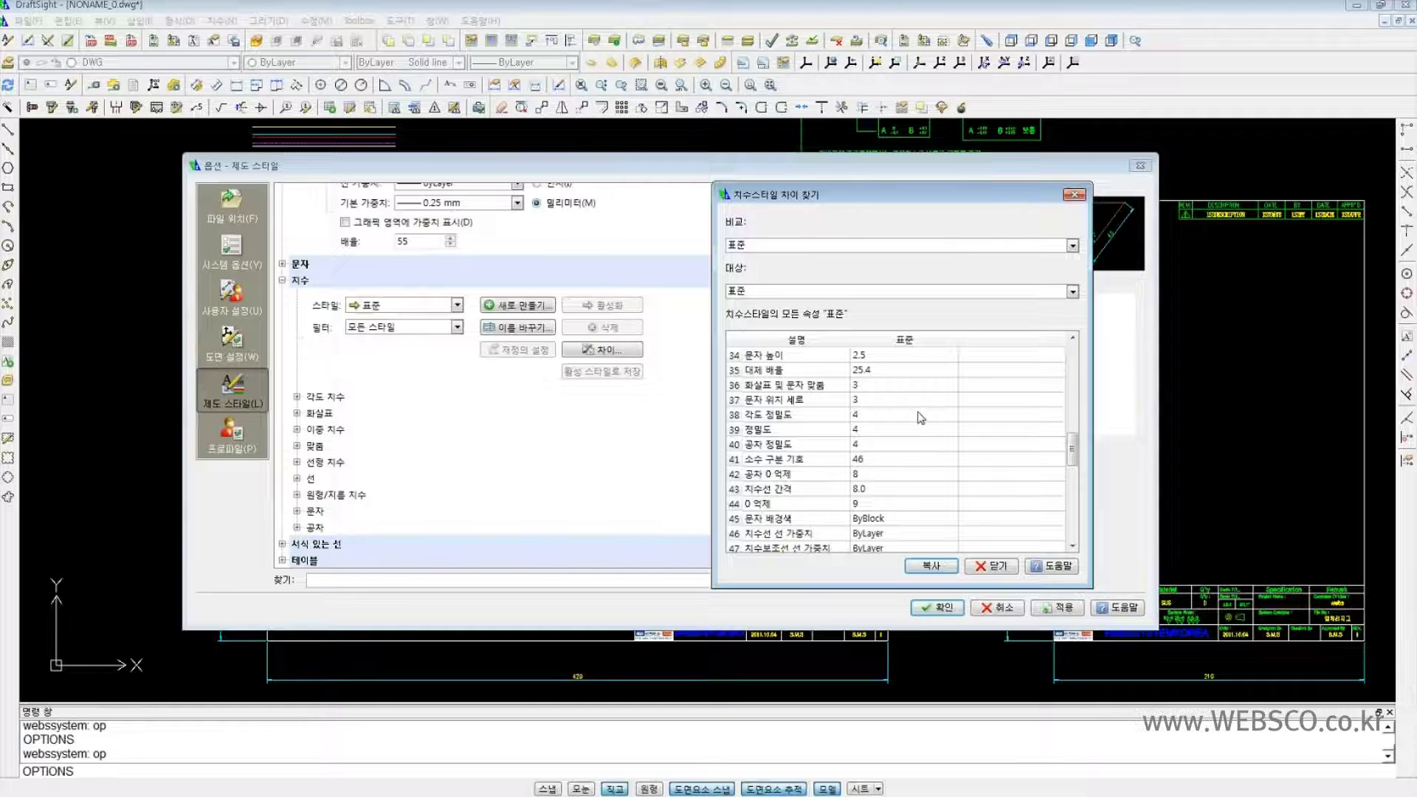
scroll(920, 418, down, 2)
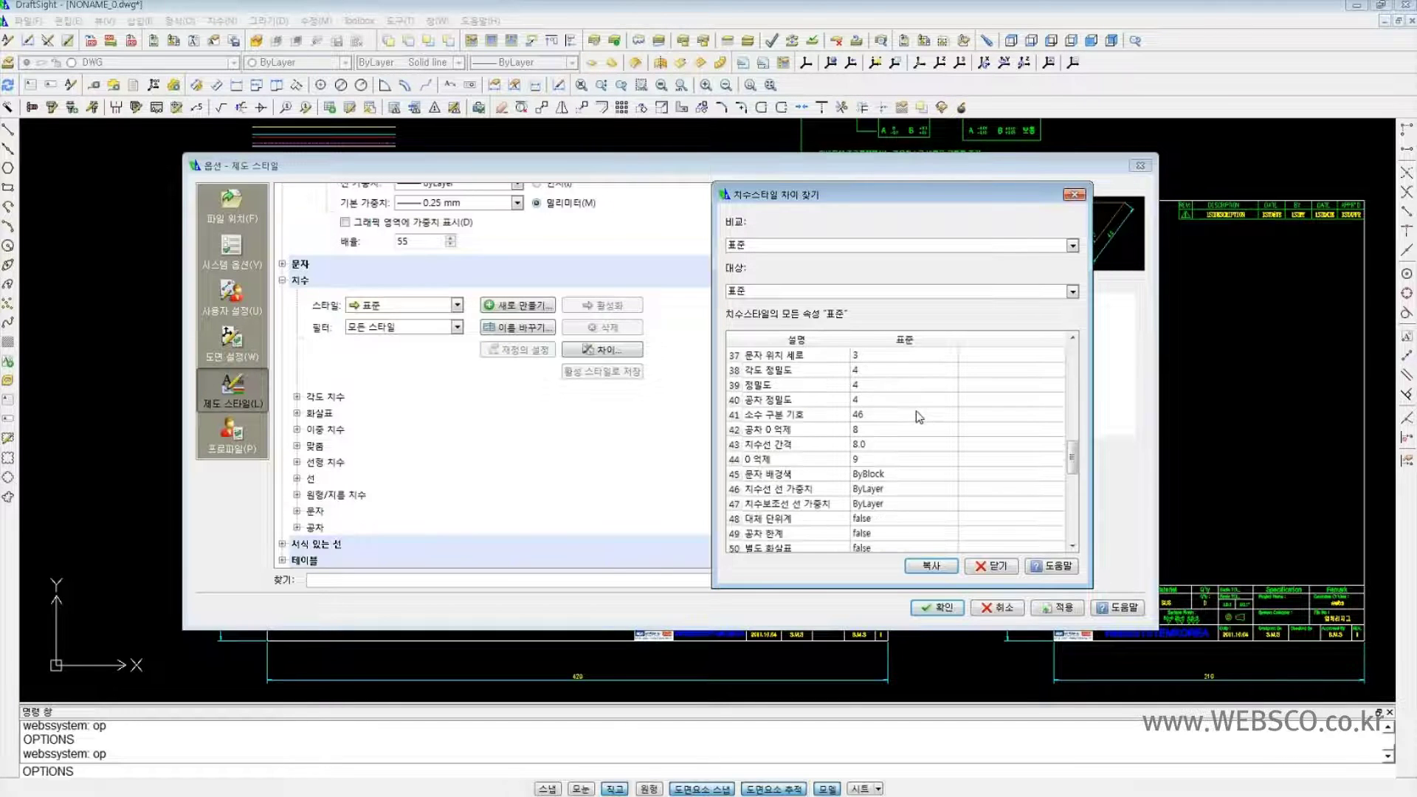
scroll(919, 417, down, 7)
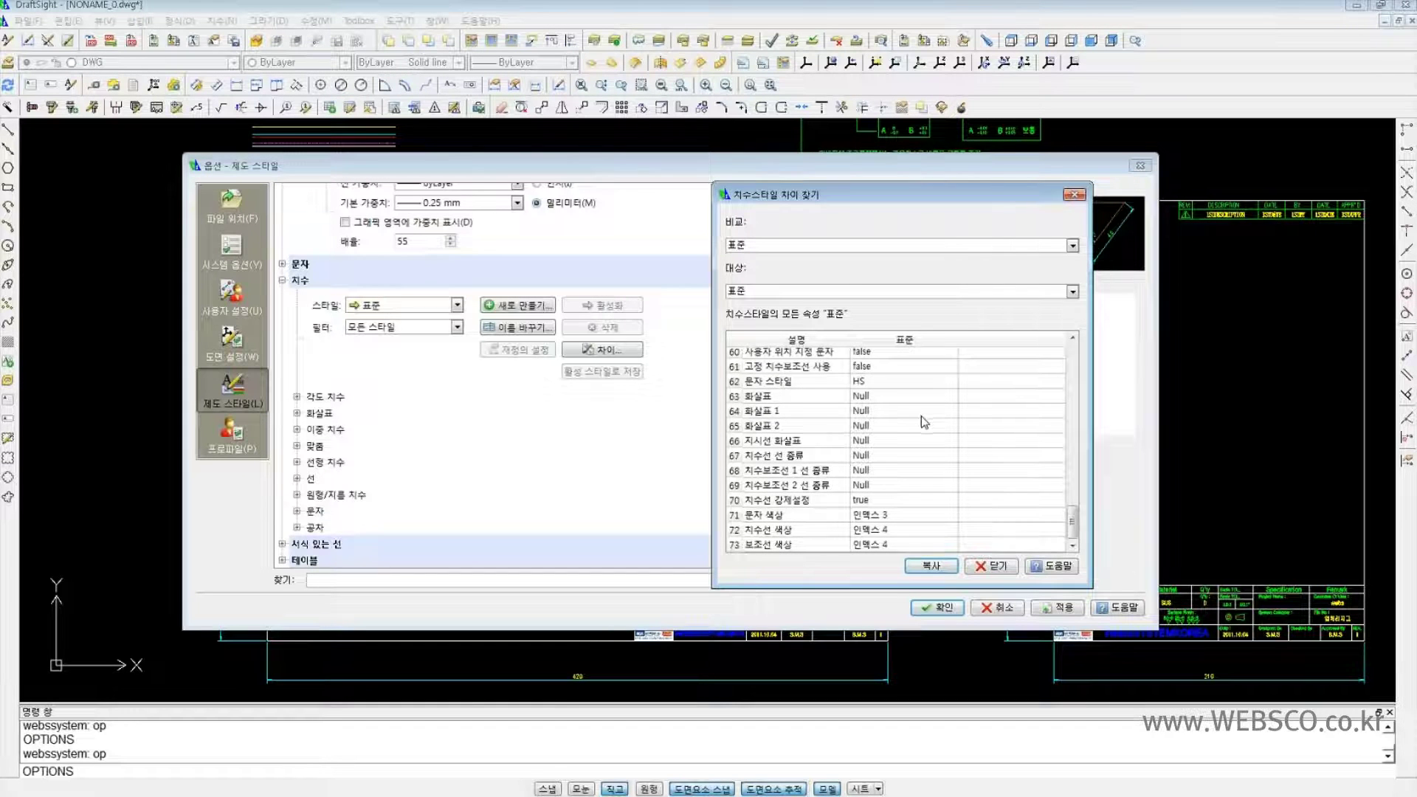
scroll(925, 423, up, 9)
scroll(926, 432, up, 2)
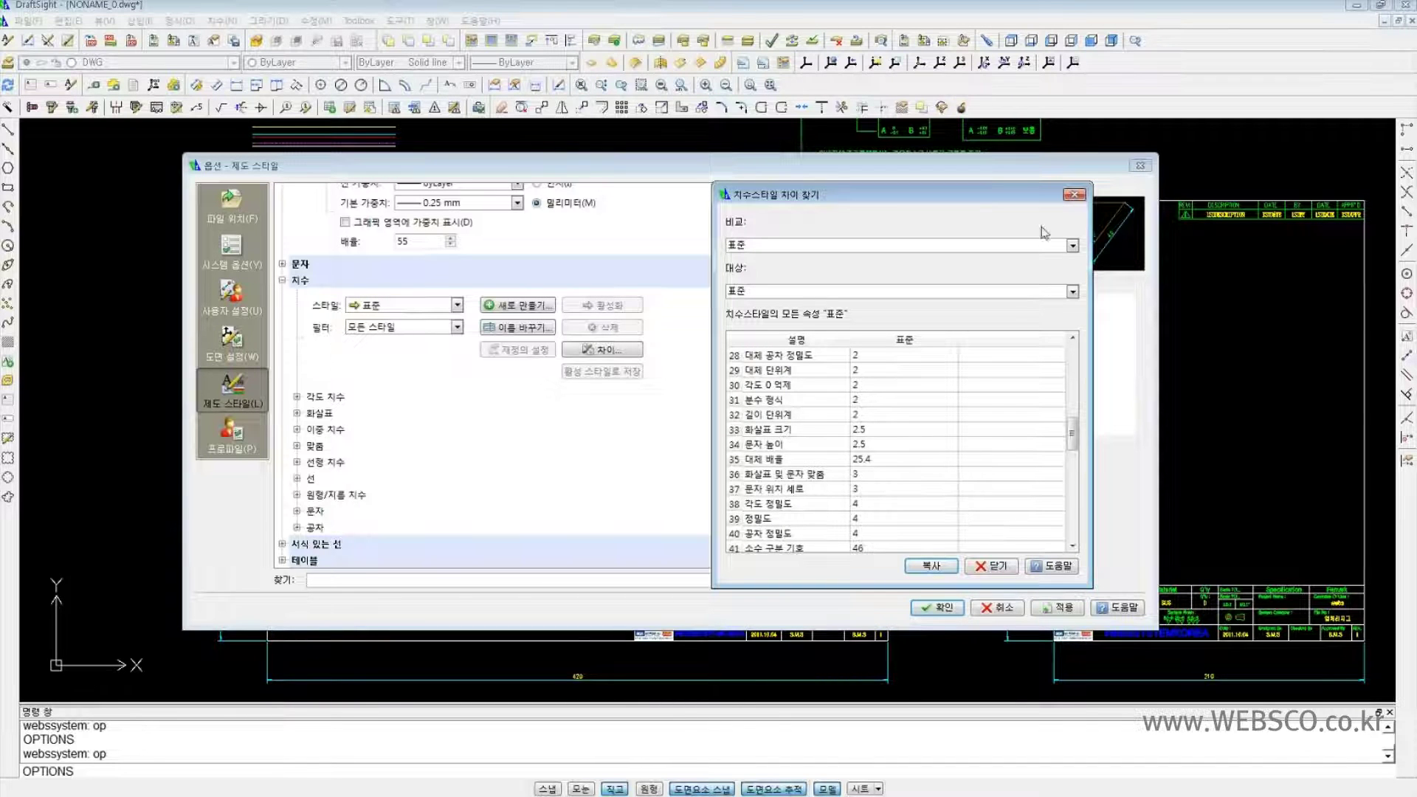
click(1074, 195)
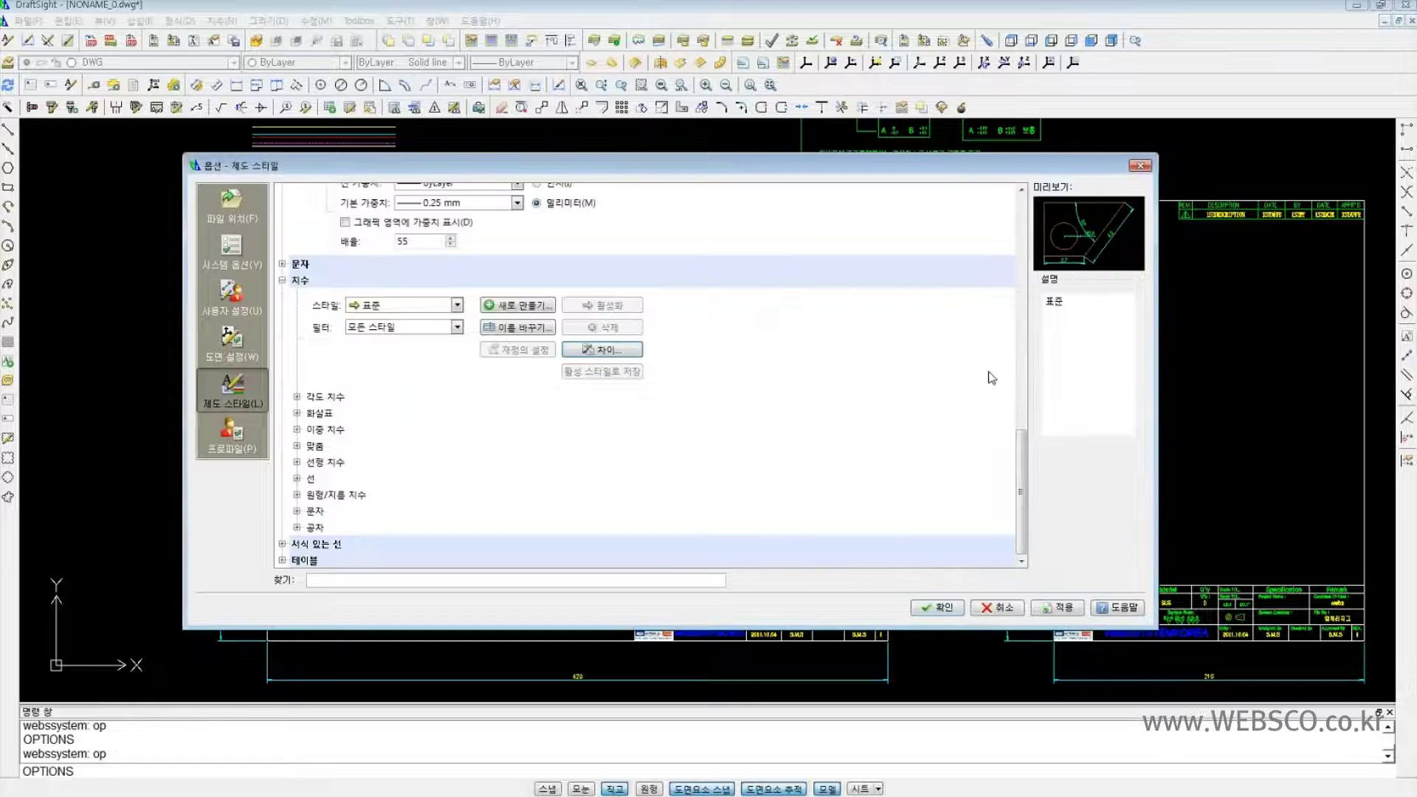
- Expand the 표준 dimension style's angular dimension settings and arrow settings to review their options
click(639, 458)
click(297, 396)
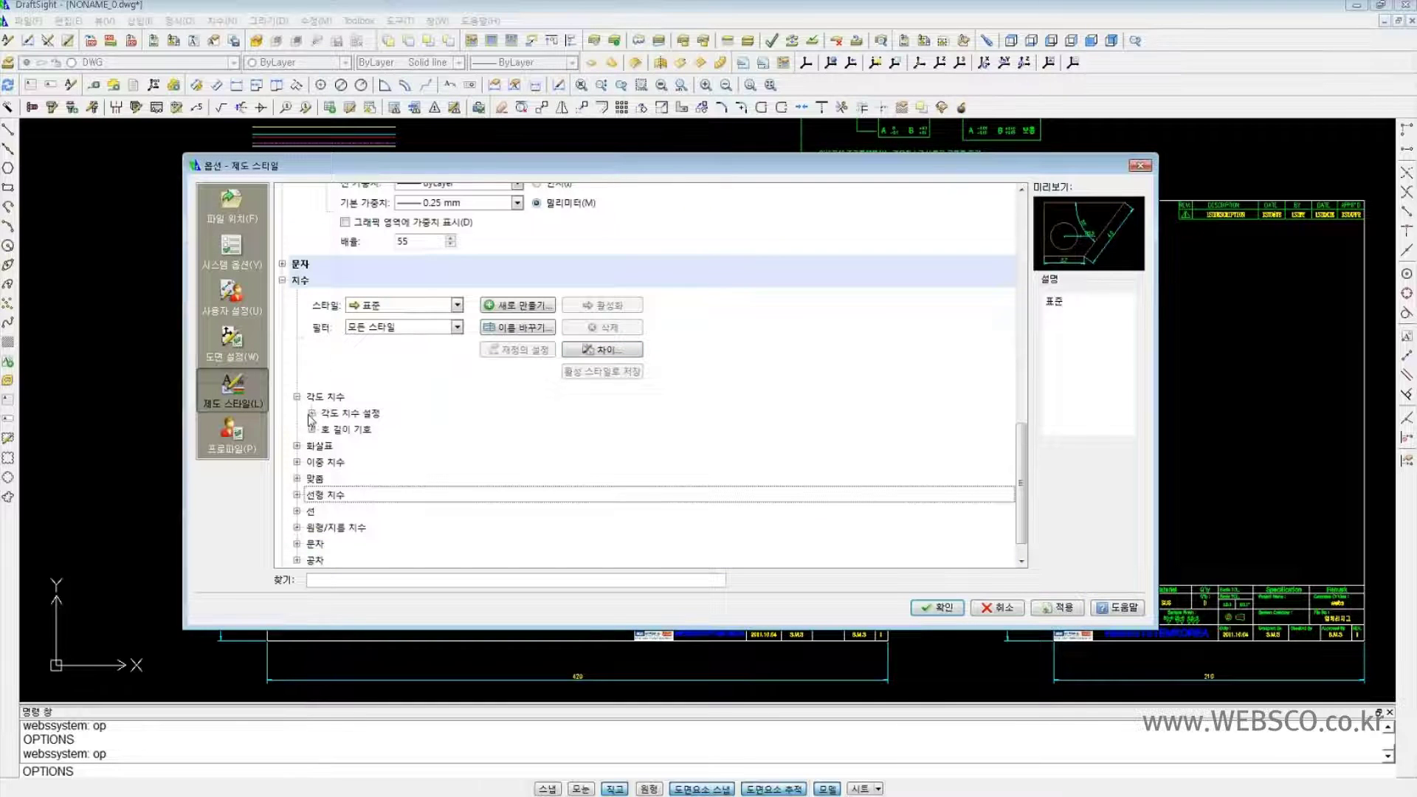
click(311, 412)
scroll(347, 422, down, 1)
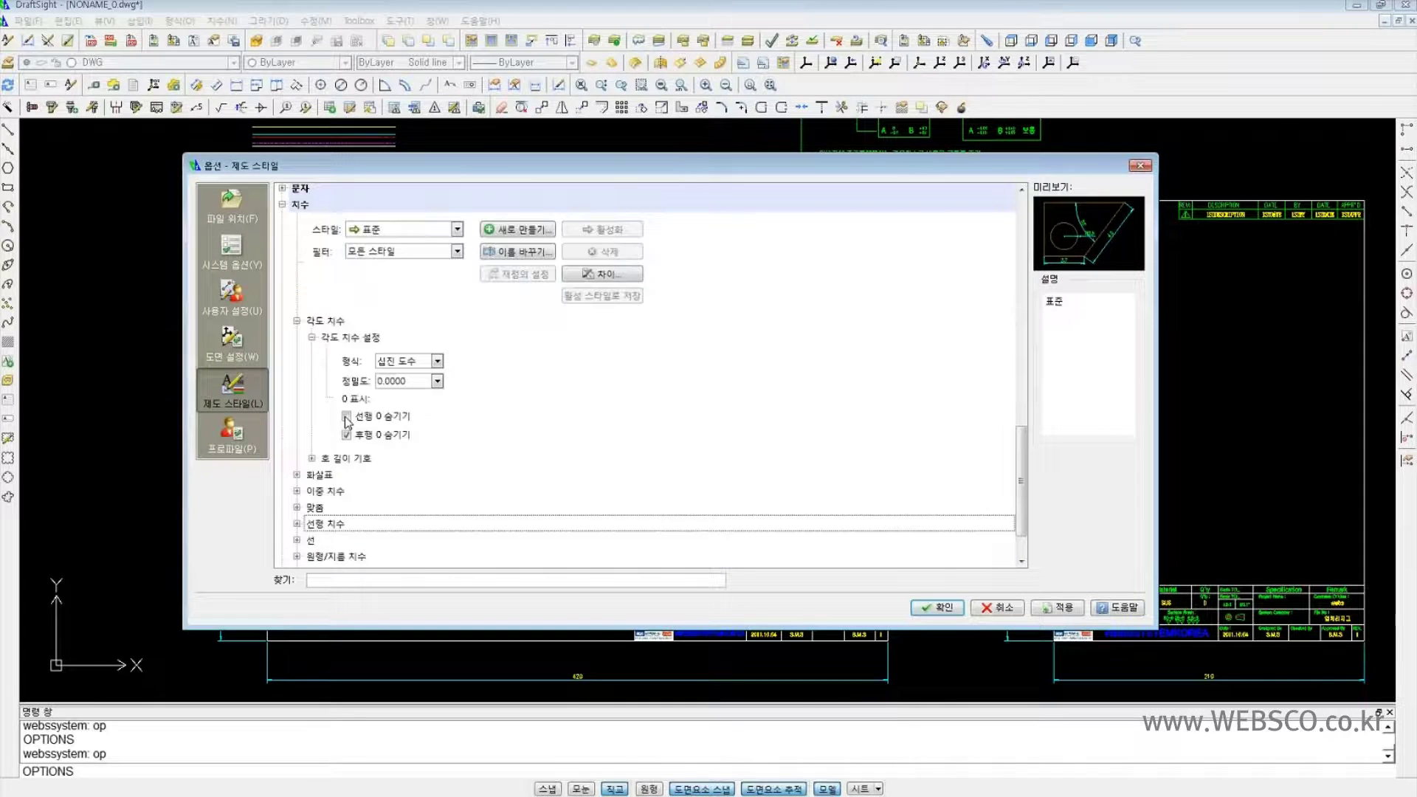
click(297, 475)
scroll(305, 473, down, 1)
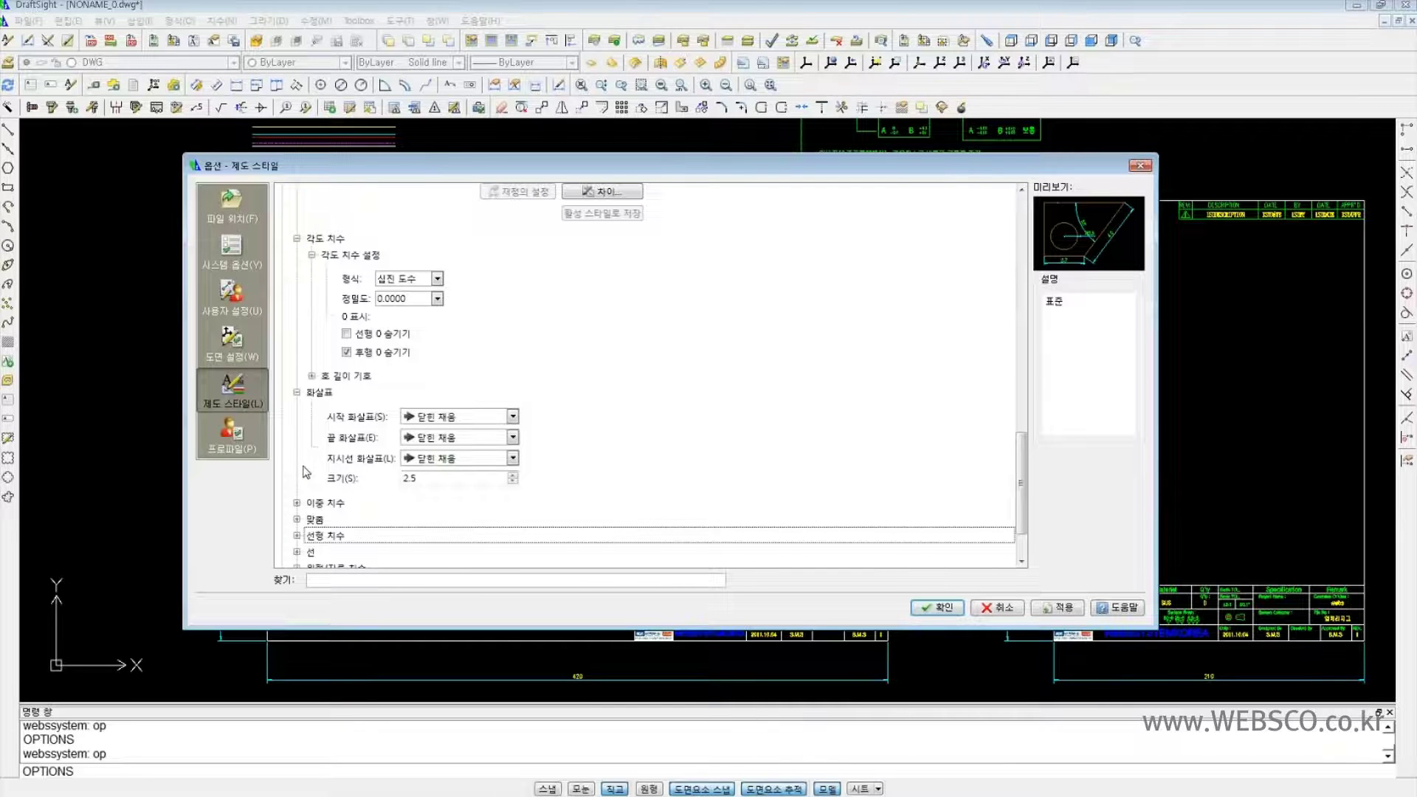
- Expand the 표준 dimension style's dual dimension section (이중 치수) and review its settings
scroll(305, 473, up, 1)
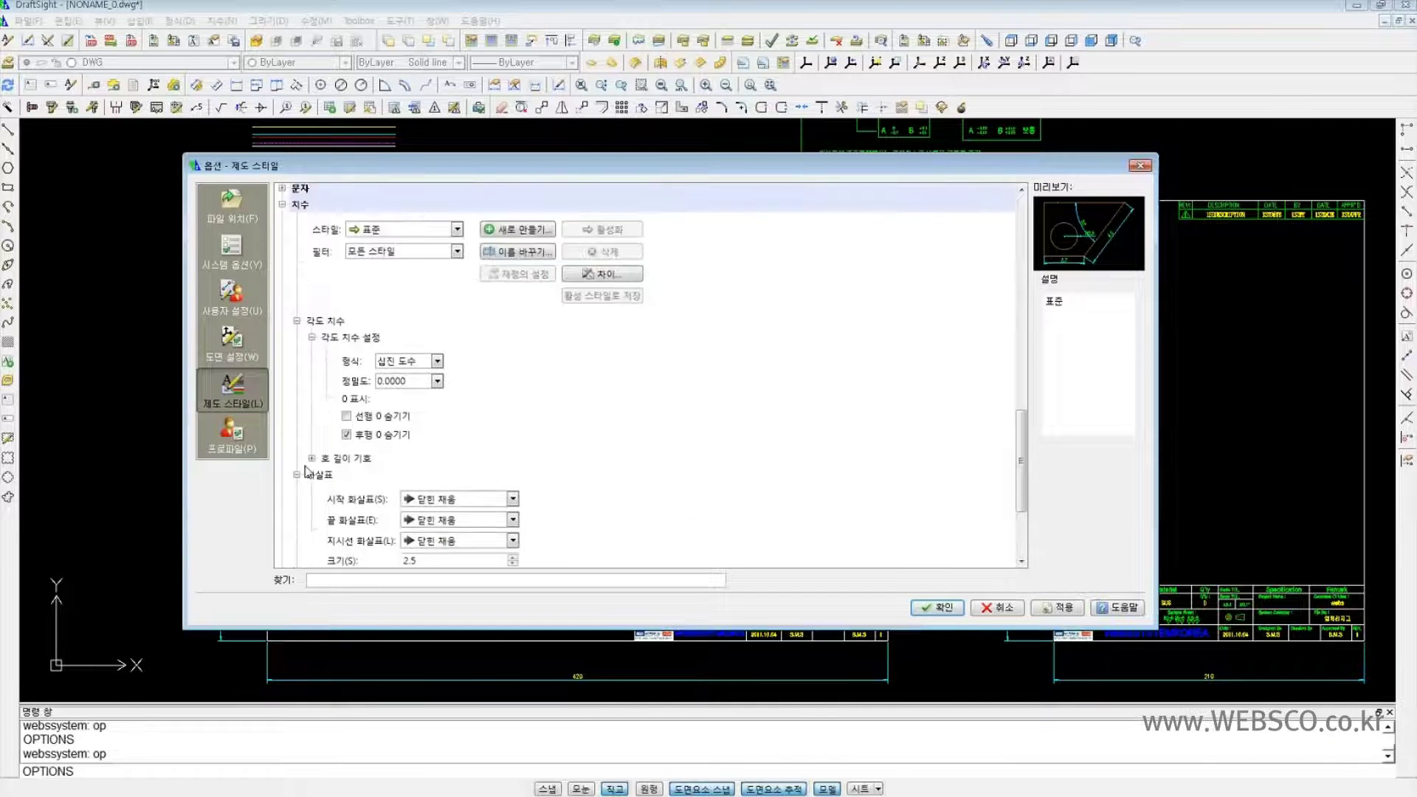
scroll(306, 473, down, 1)
click(297, 503)
scroll(360, 486, down, 2)
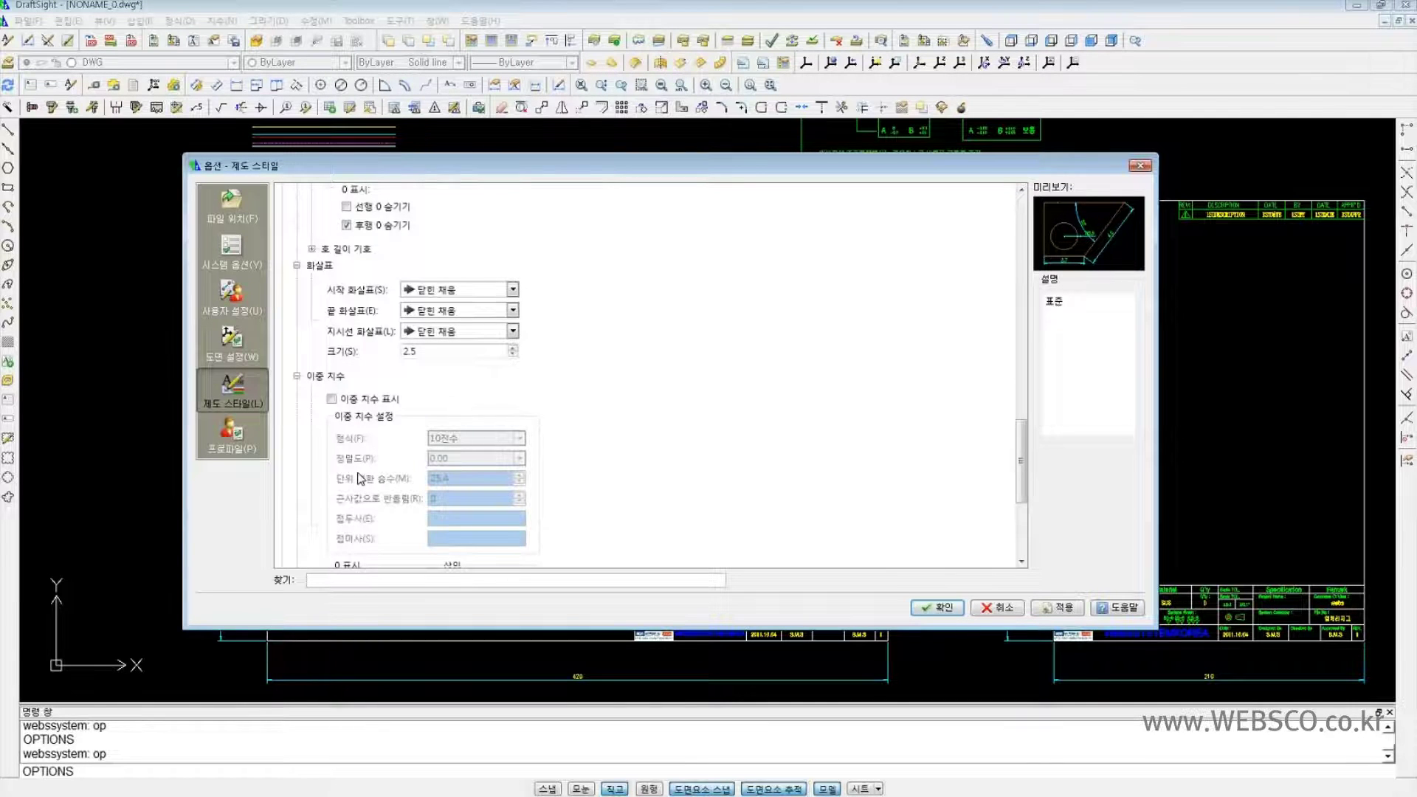
scroll(360, 480, down, 2)
- Expand the fit section (맞춤) and review its geometry (형상) and dimension text (치수 문자) placement options
click(298, 547)
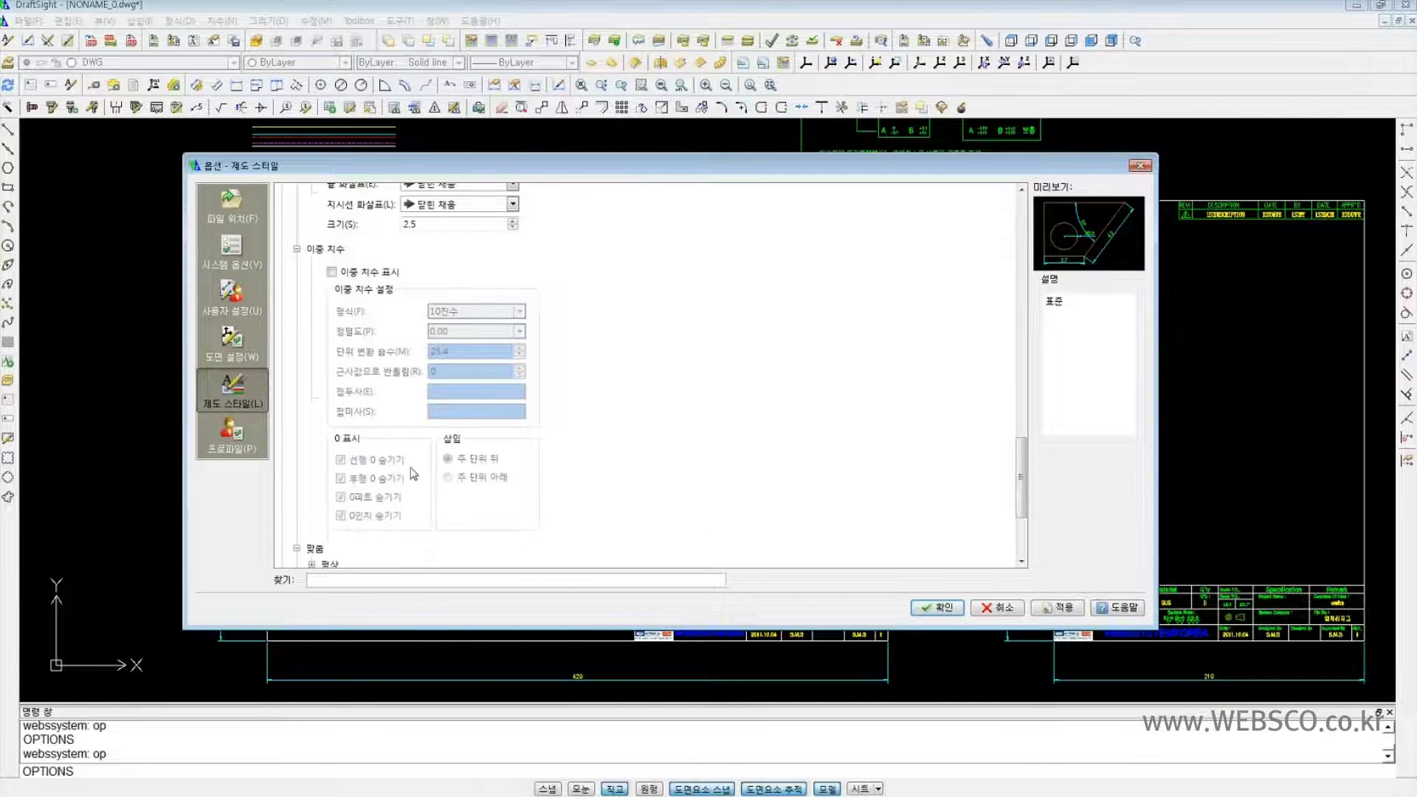
scroll(413, 474, down, 2)
scroll(413, 474, down, 2)
click(312, 396)
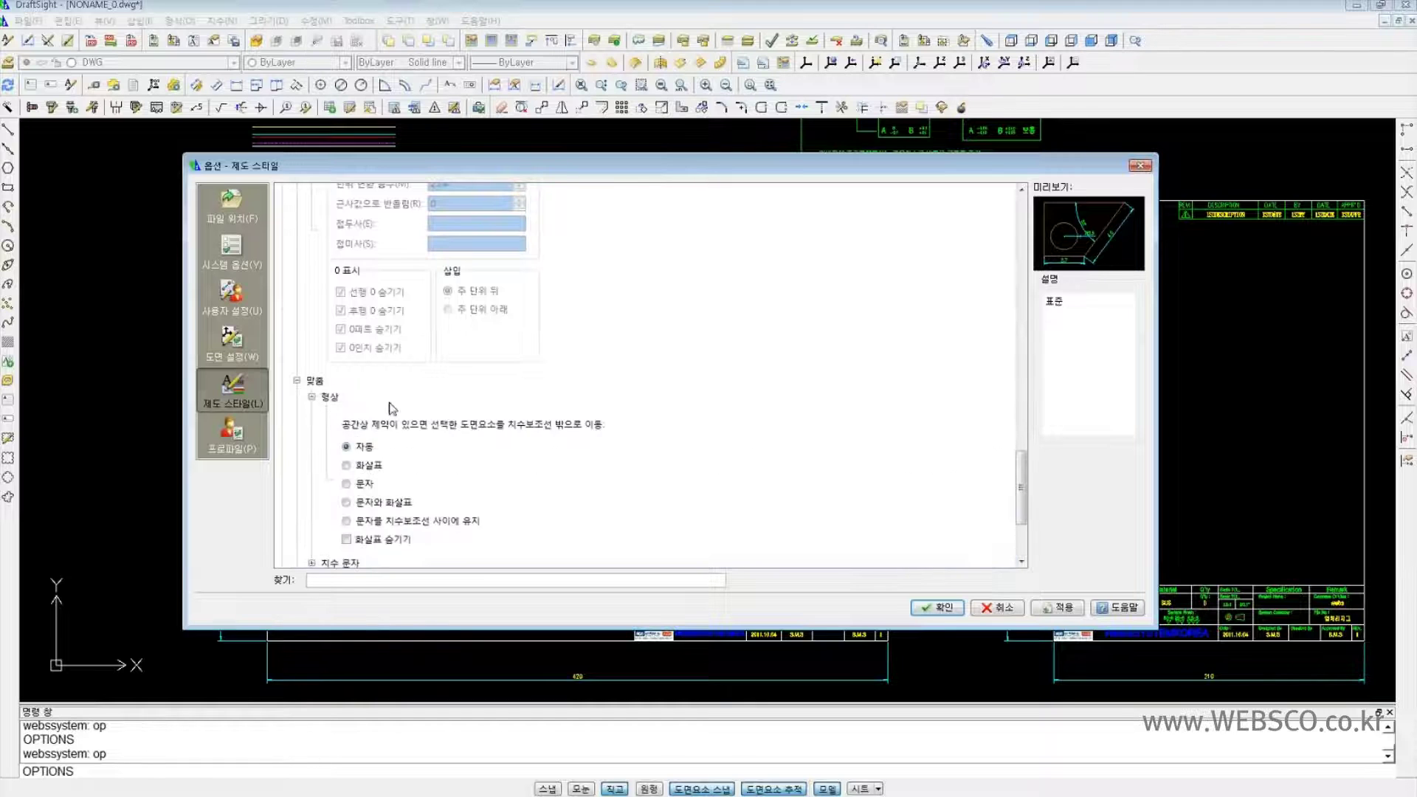
scroll(392, 408, down, 2)
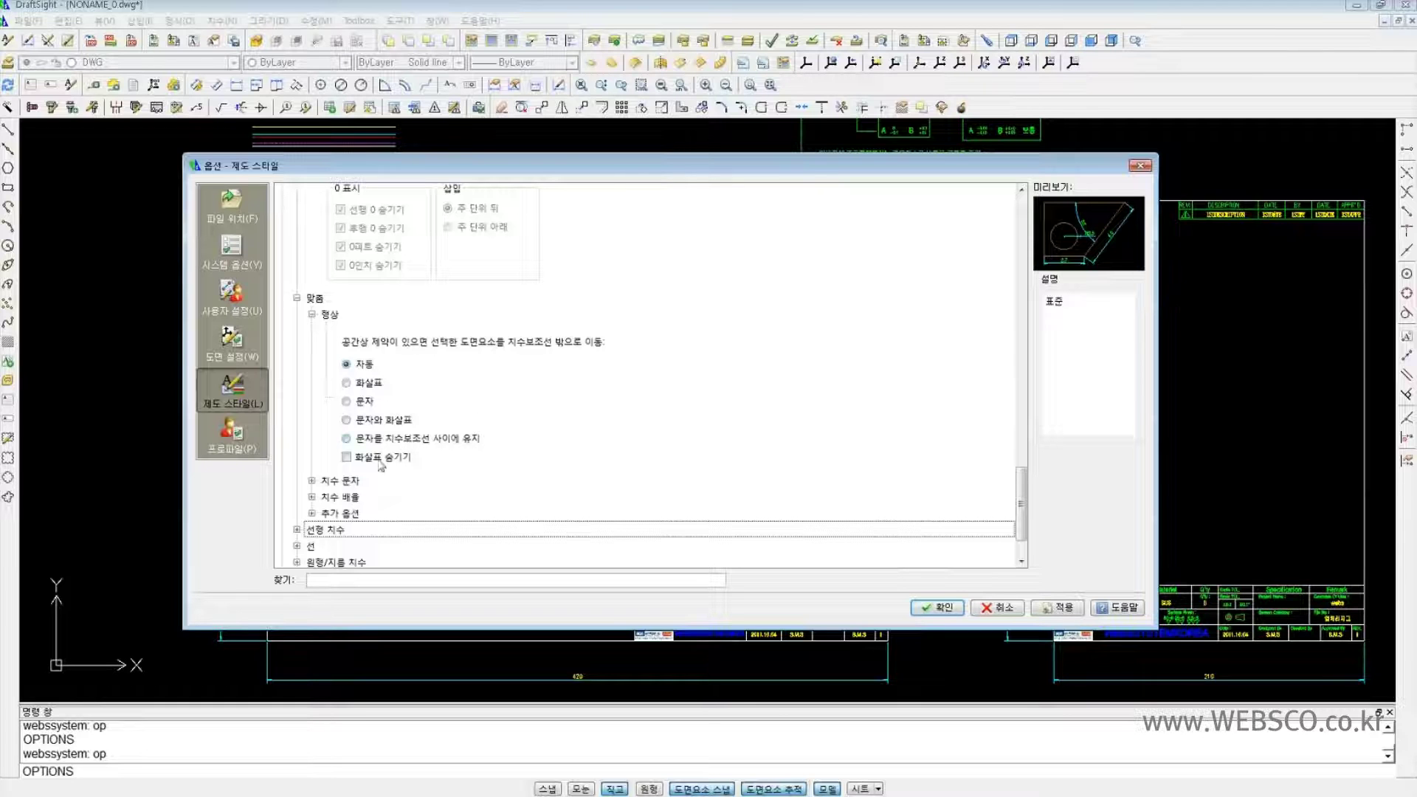
click(312, 480)
scroll(466, 458, down, 2)
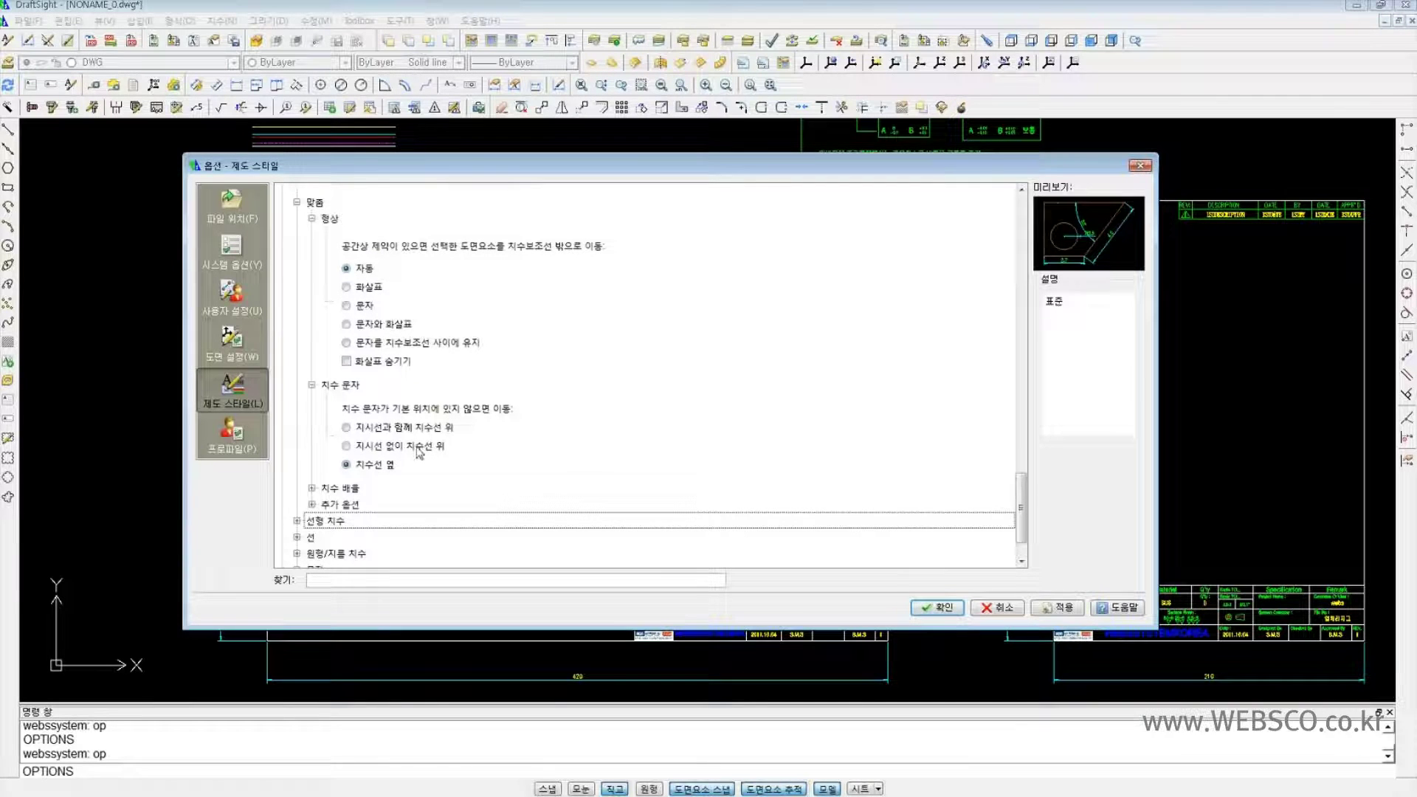
scroll(419, 443, down, 1)
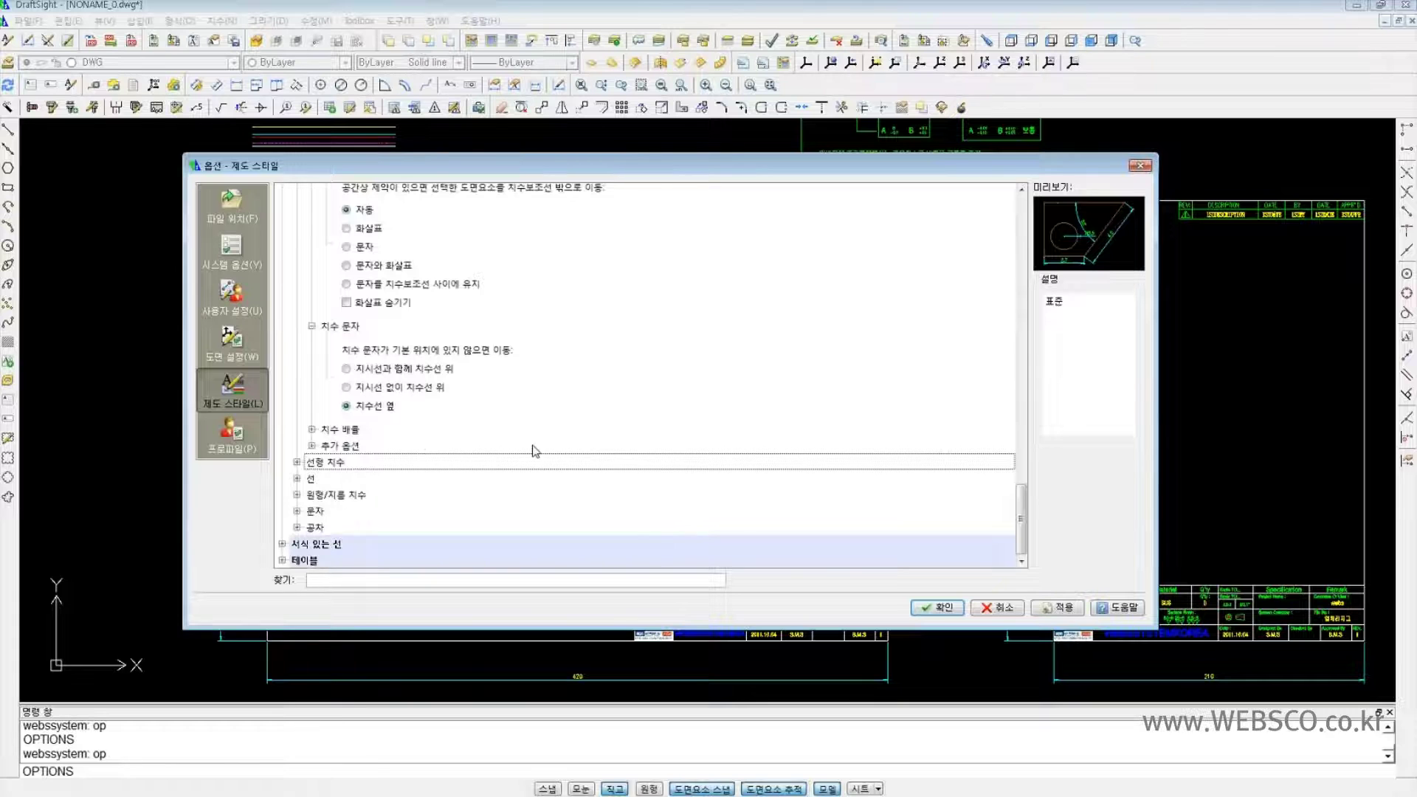
- Expand the dimension scale (치수 배율) and additional options (추가 옵션) of the fit section to review them
click(311, 429)
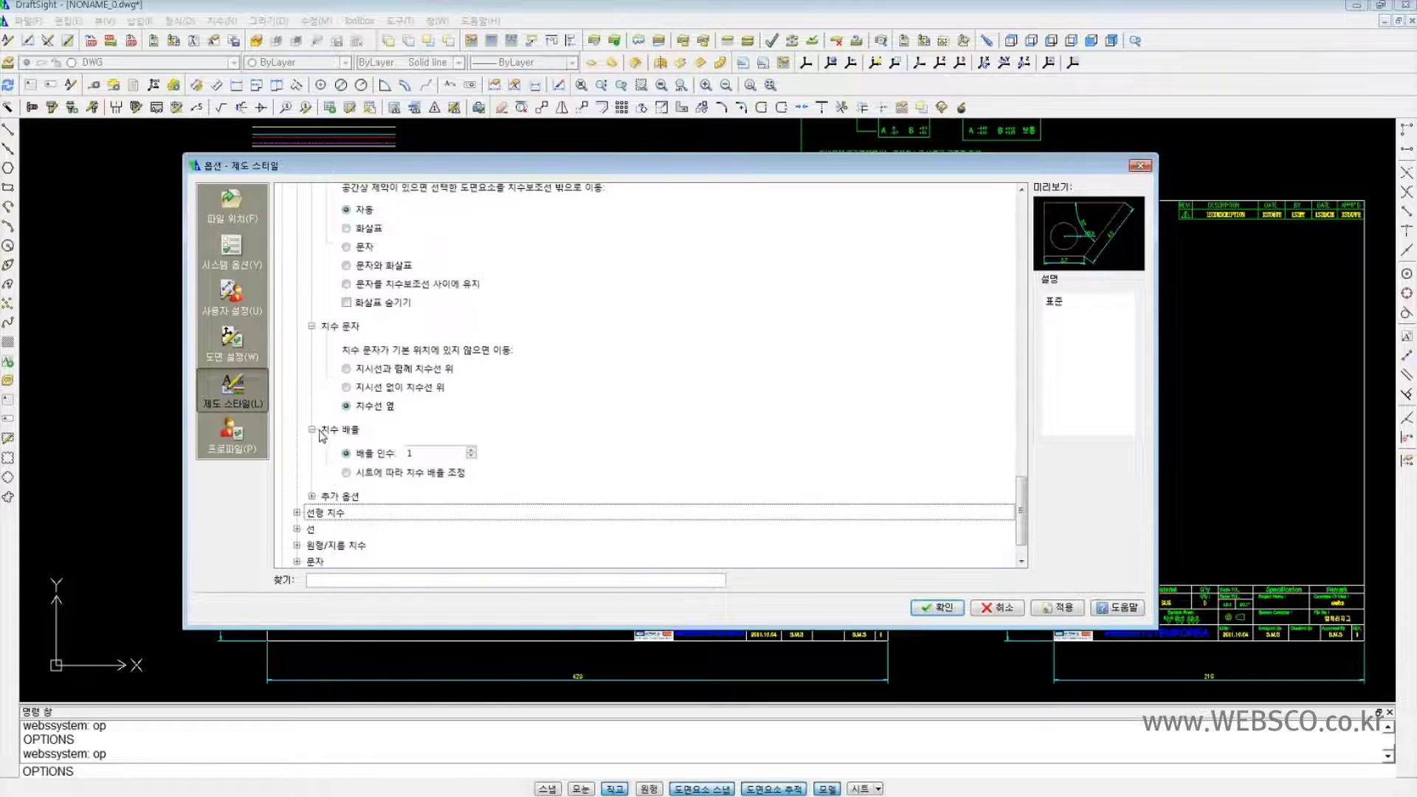
click(438, 454)
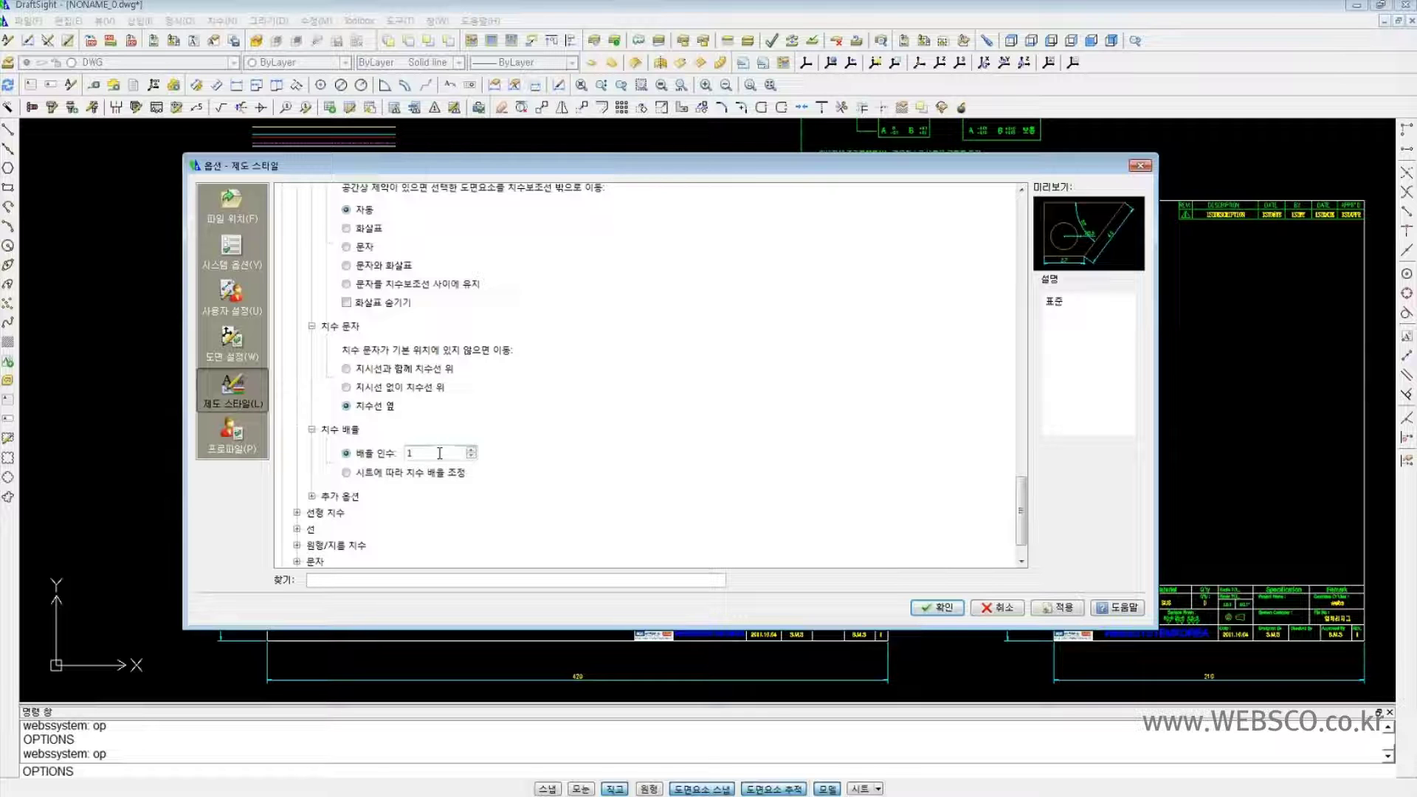
click(312, 496)
scroll(584, 487, down, 2)
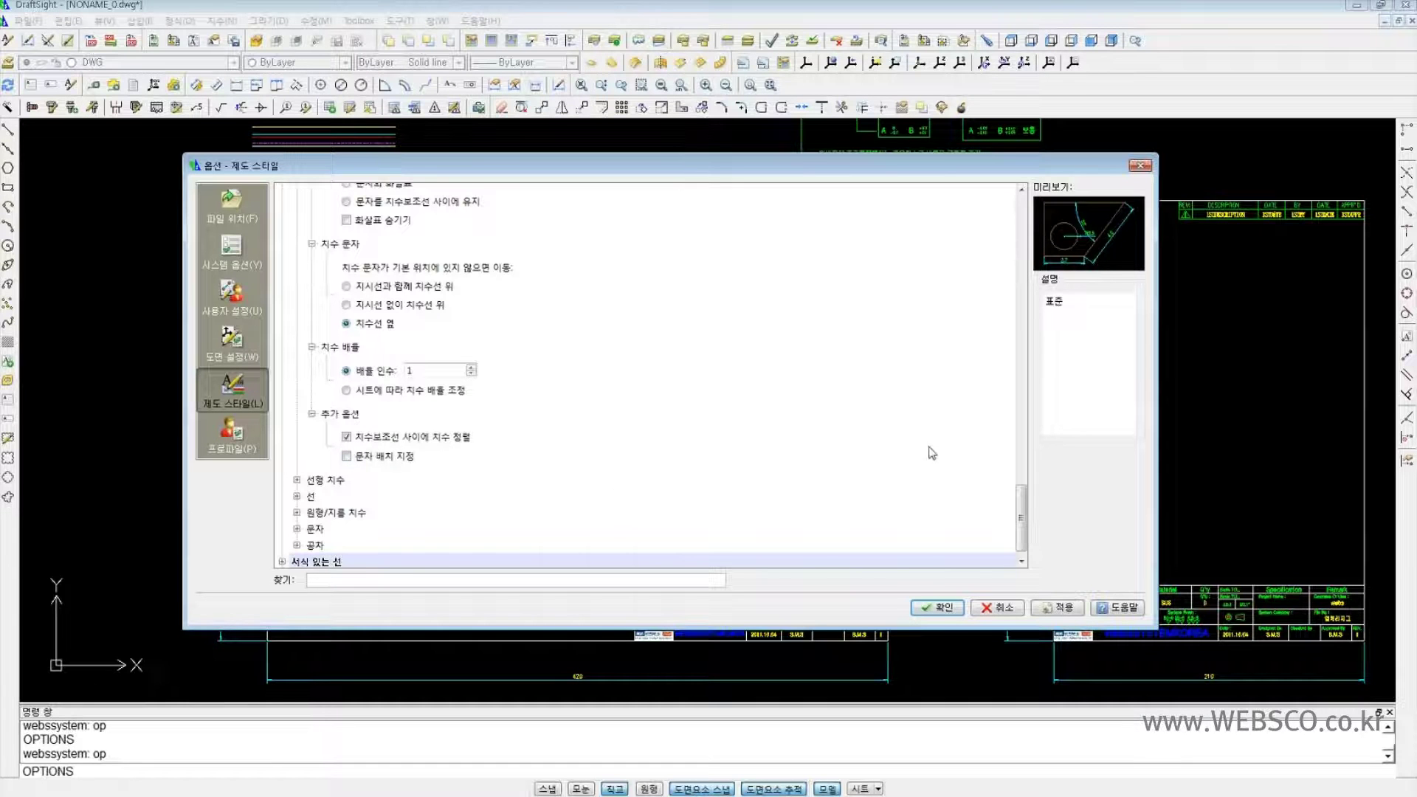
- Expand the linear dimension section (선형 치수) and review its settings and the available precision options without choosing one
click(297, 480)
scroll(572, 460, down, 5)
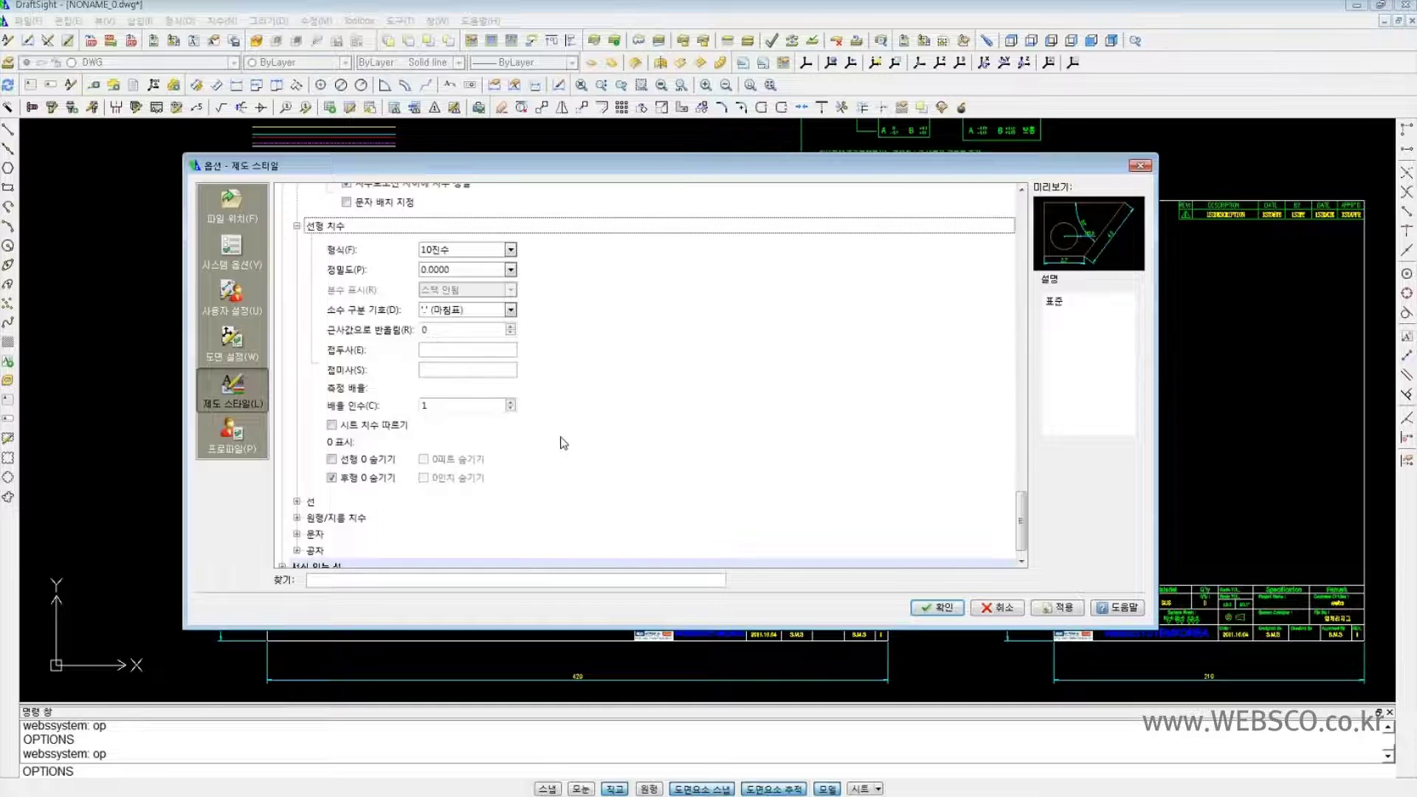
click(510, 270)
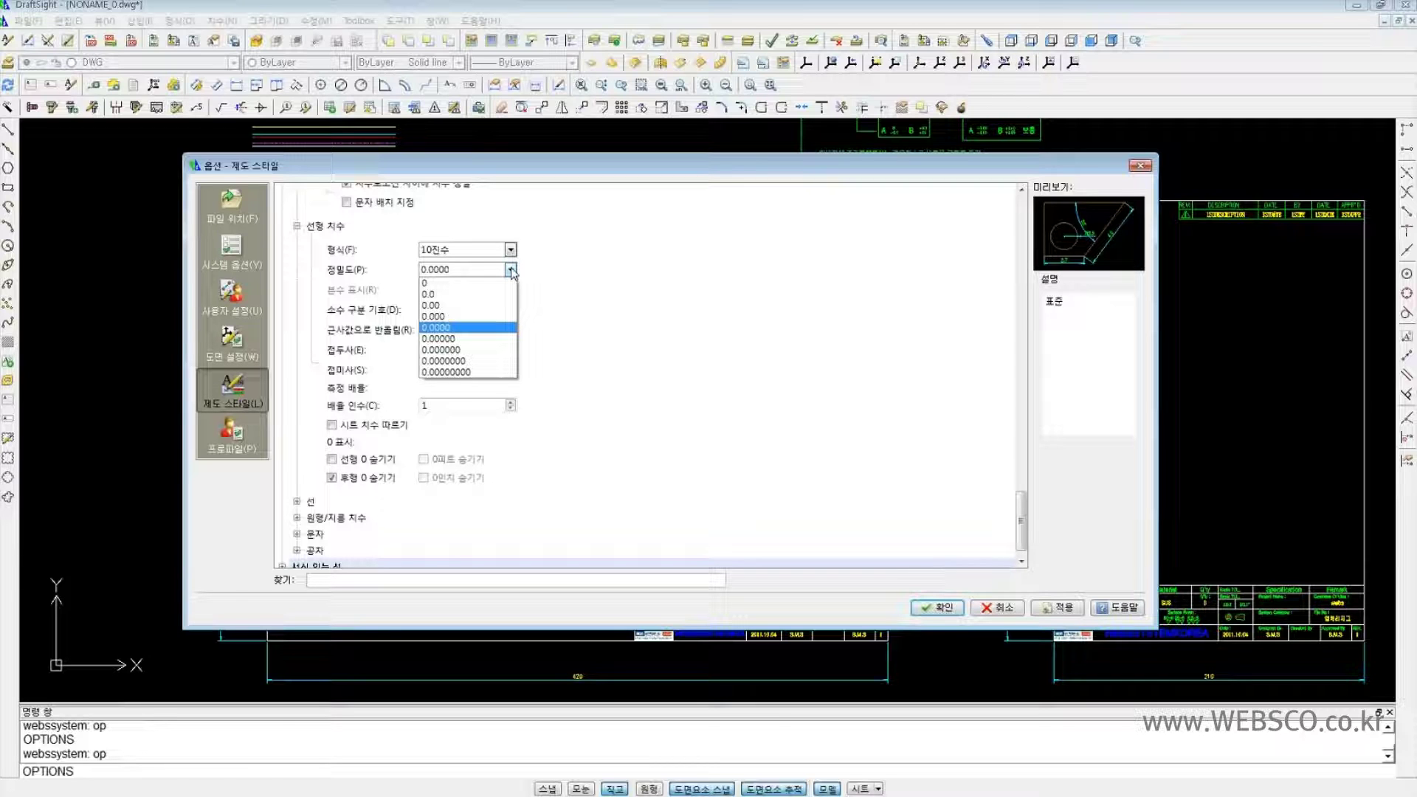
click(592, 281)
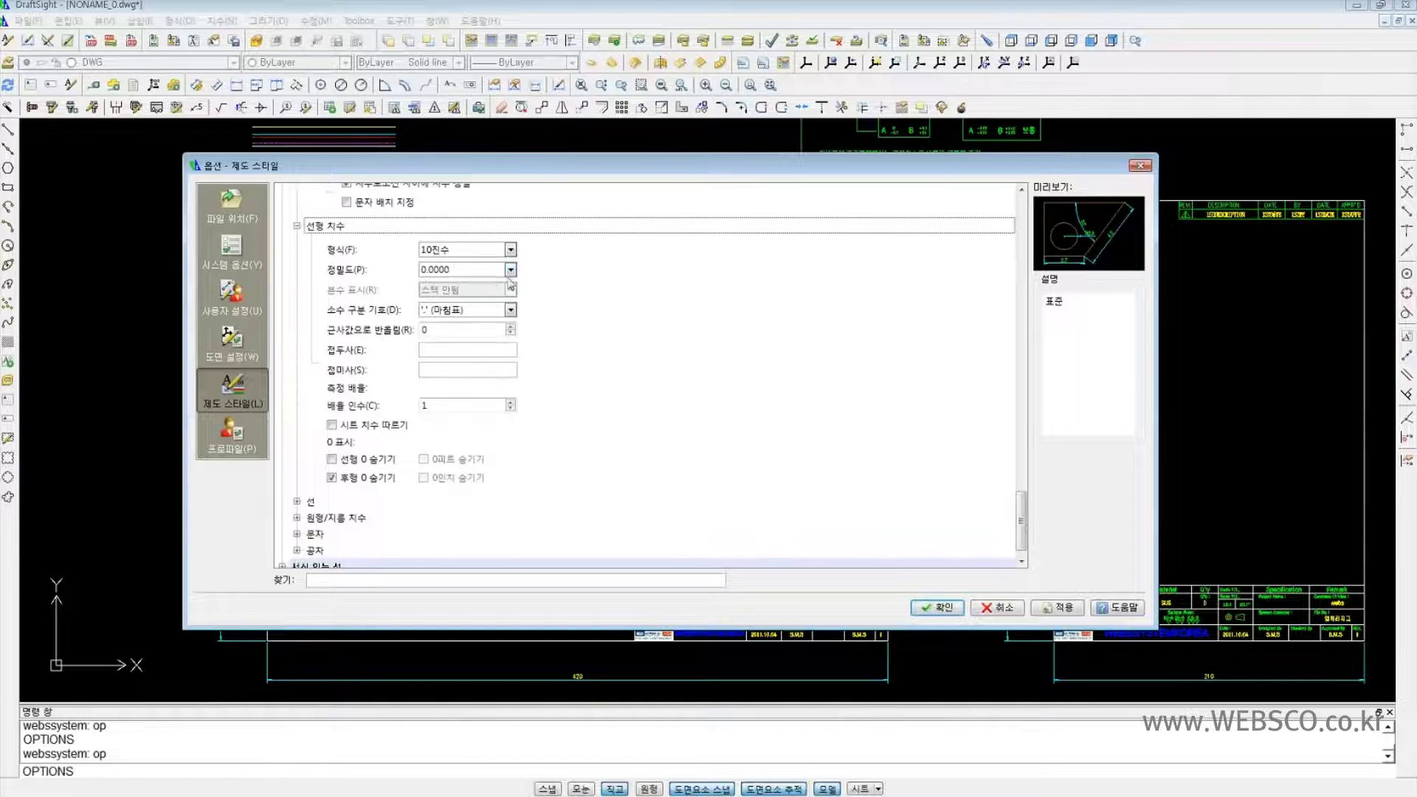
click(488, 354)
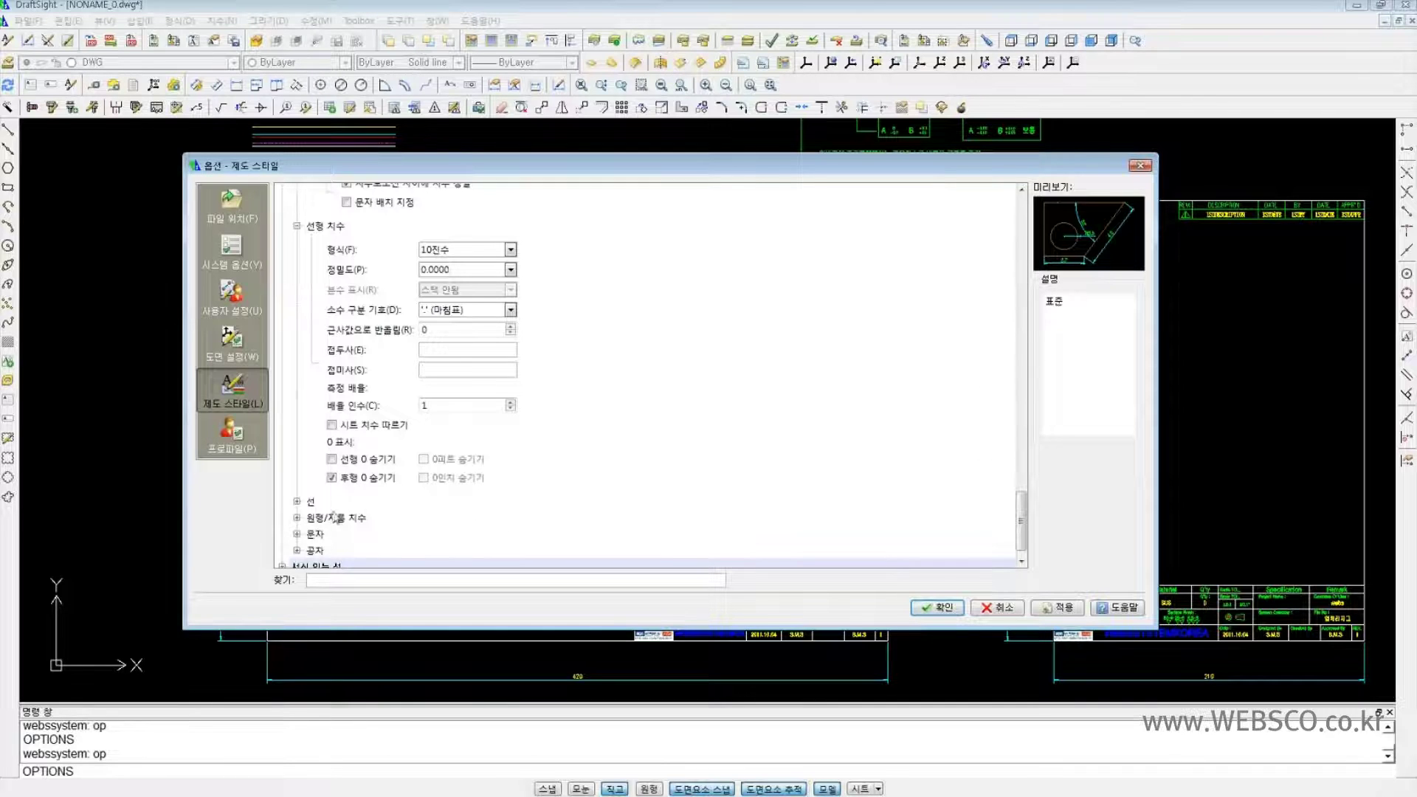
- Expand the dimension line settings (치수선 설정), browse the line styles, and toggle hiding of 치수선 1 on and off
click(297, 501)
click(311, 463)
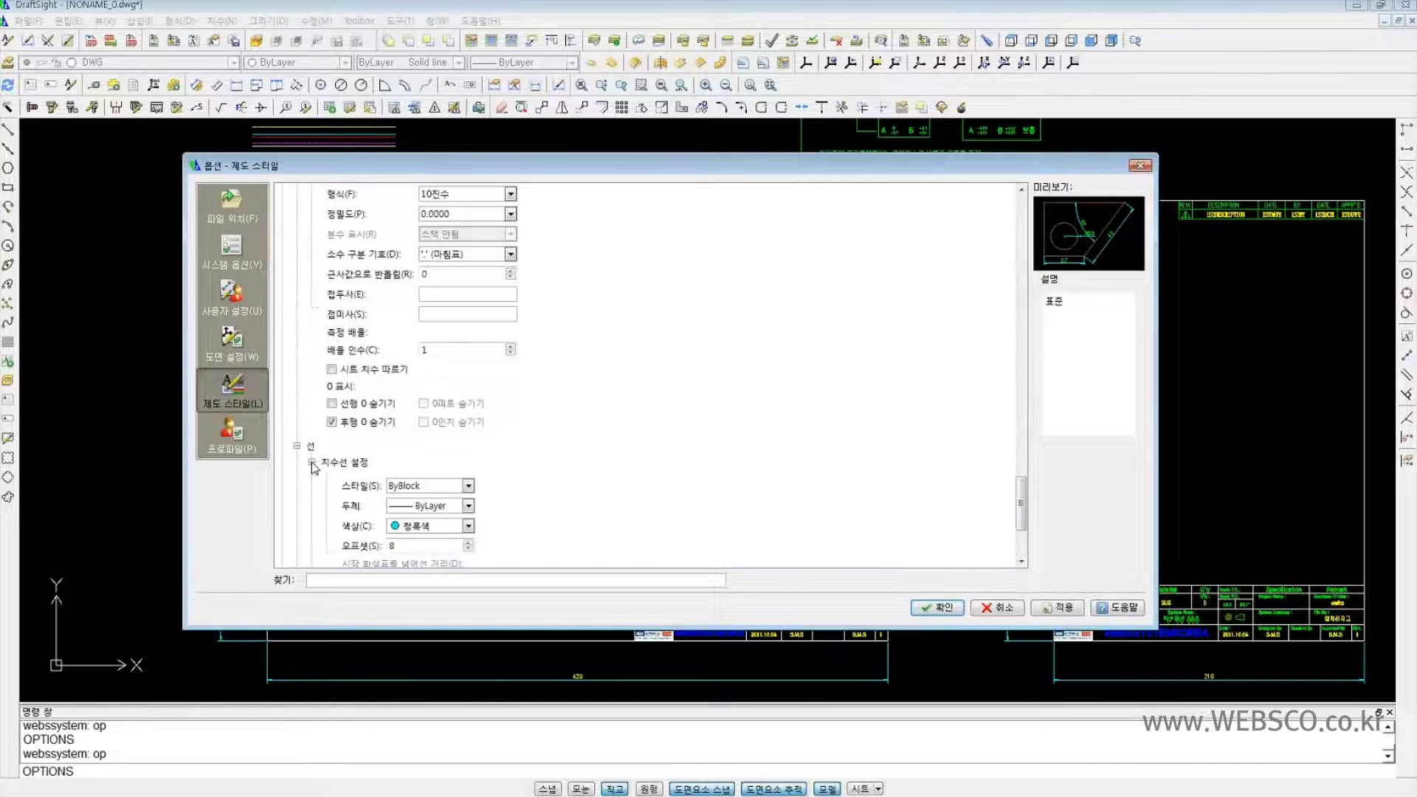
scroll(509, 441, down, 2)
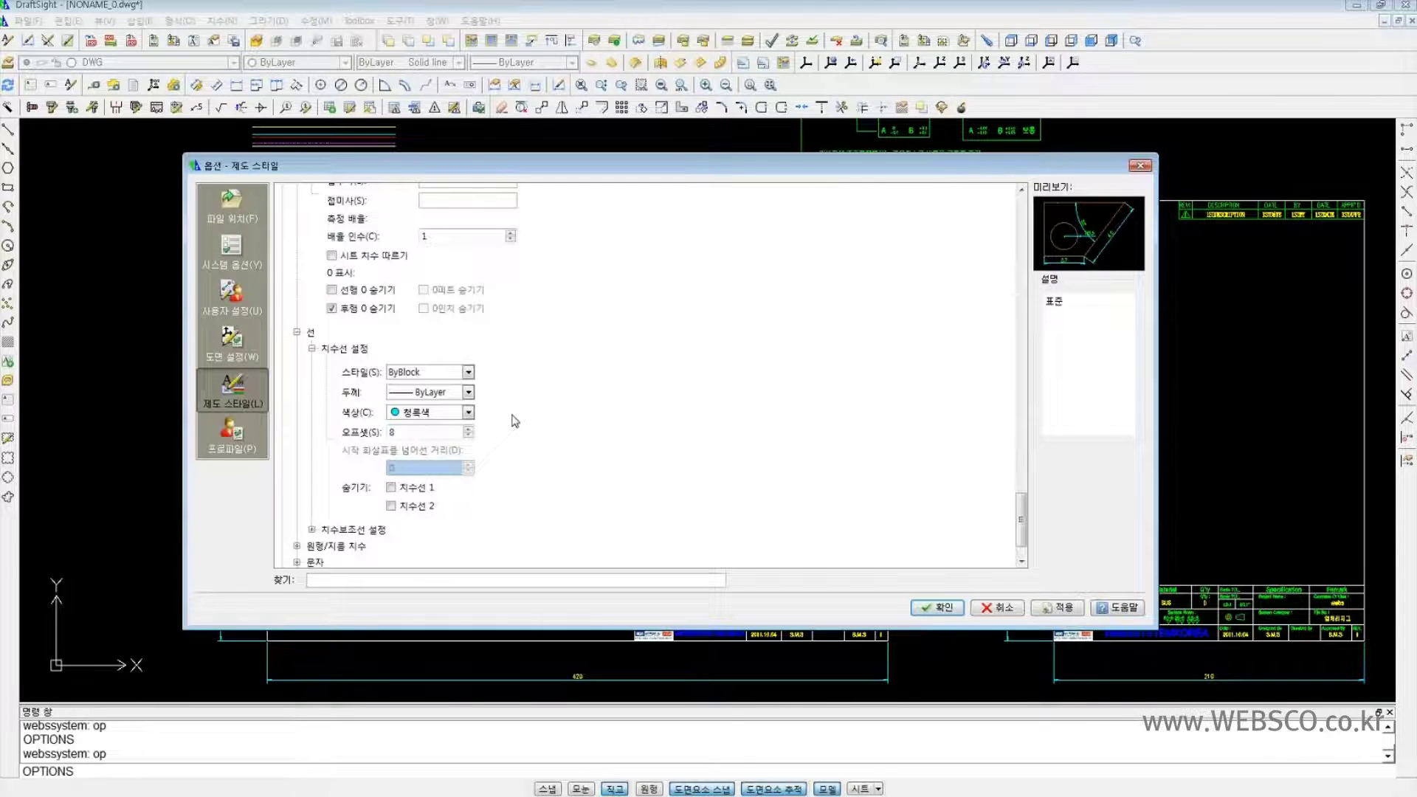
click(468, 372)
click(468, 372)
drag(1023, 509, 1024, 523)
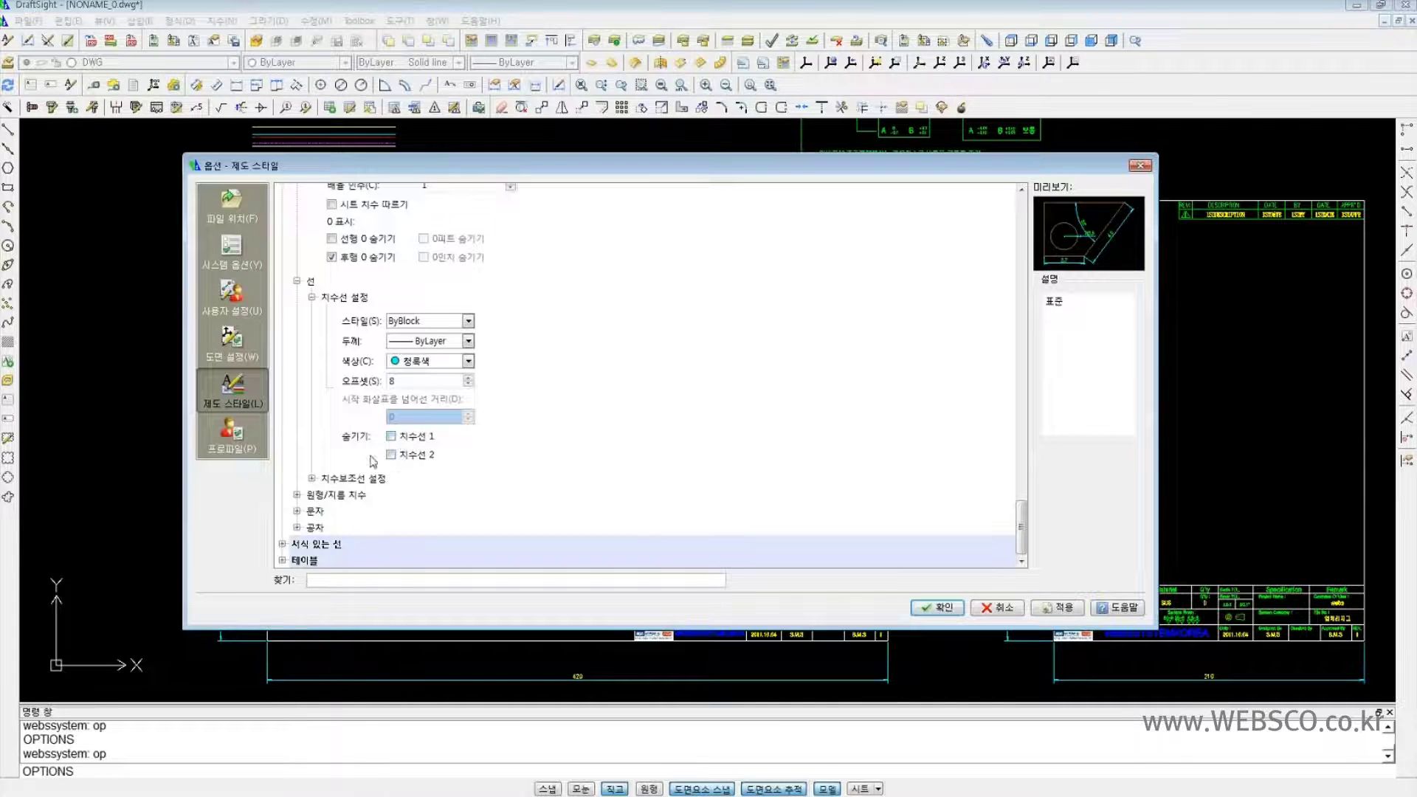
click(391, 436)
click(391, 437)
- Expand the extension line settings (치수보조선 설정) and review their style, colour, offset and hide options
click(311, 479)
scroll(336, 485, down, 3)
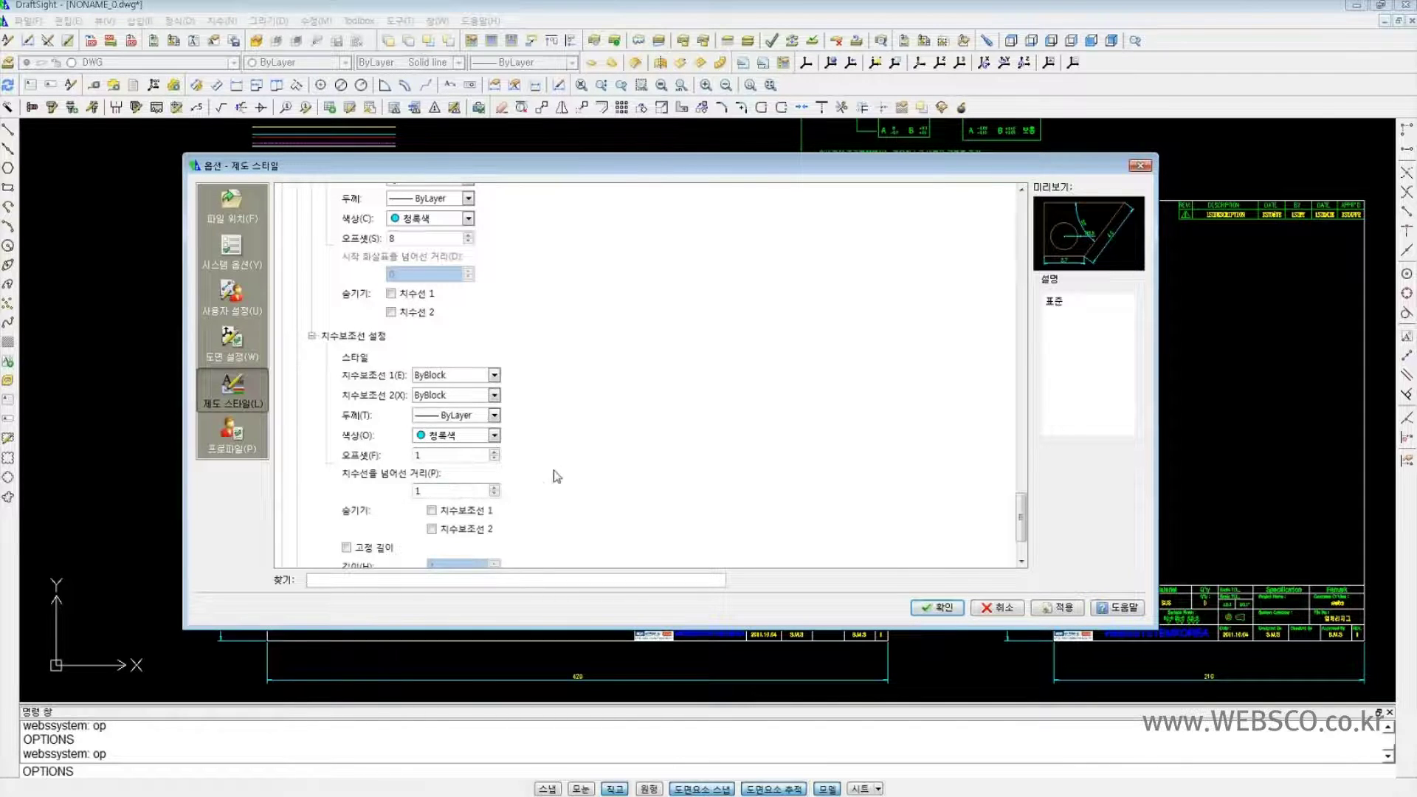
scroll(557, 476, down, 3)
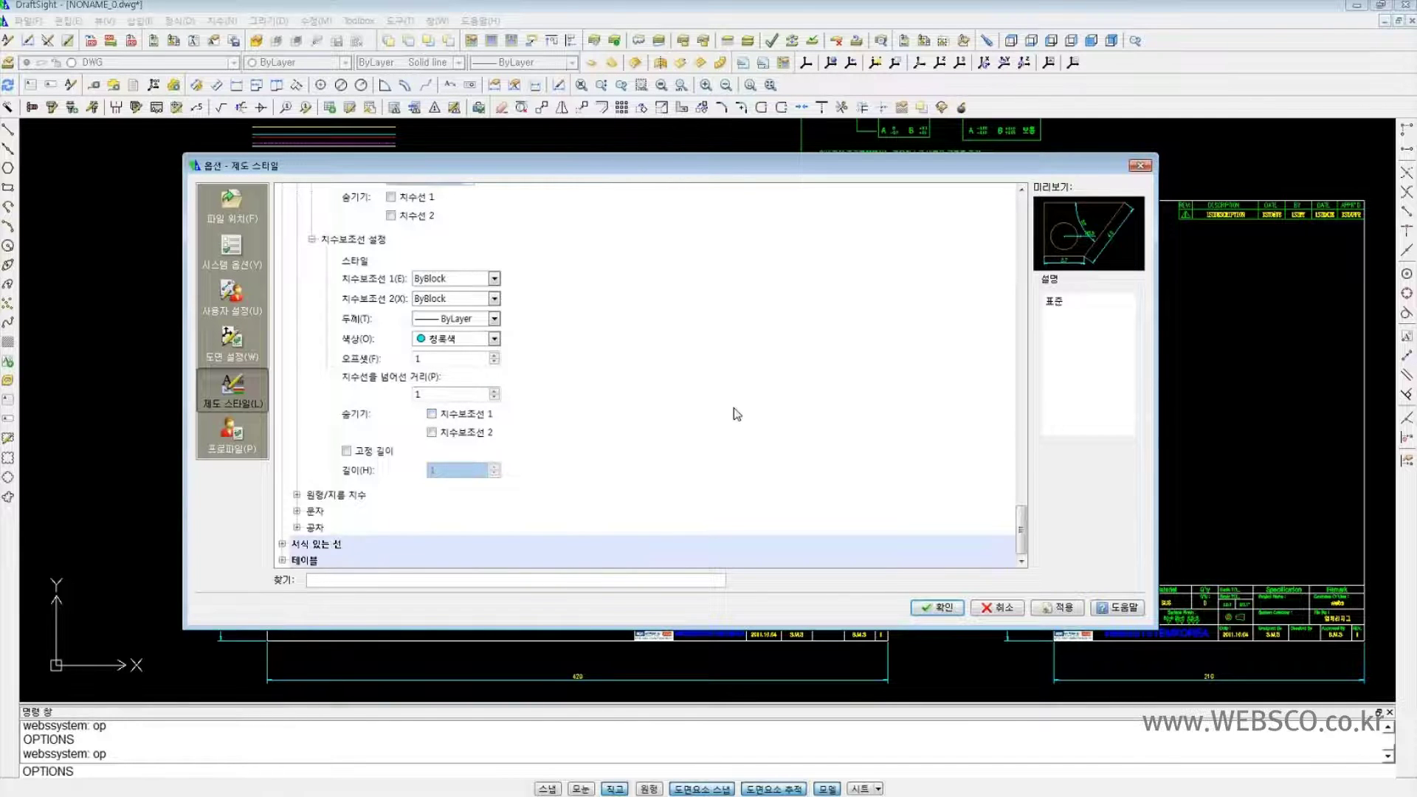
- Expand the radial/diameter dimension section and review its center mark display (중심 마크 표시) and radius dimension jog settings
click(297, 494)
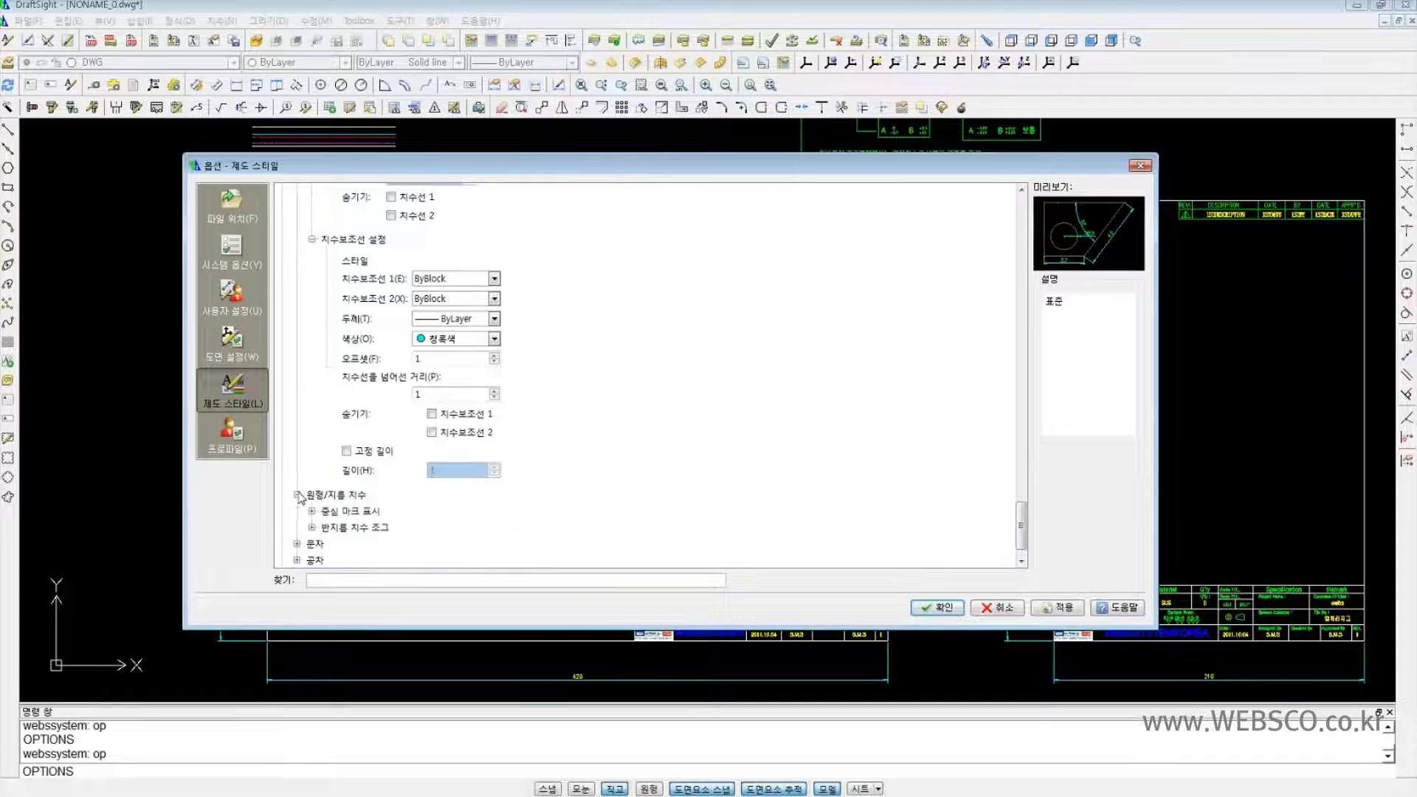
click(312, 511)
scroll(444, 473, down, 2)
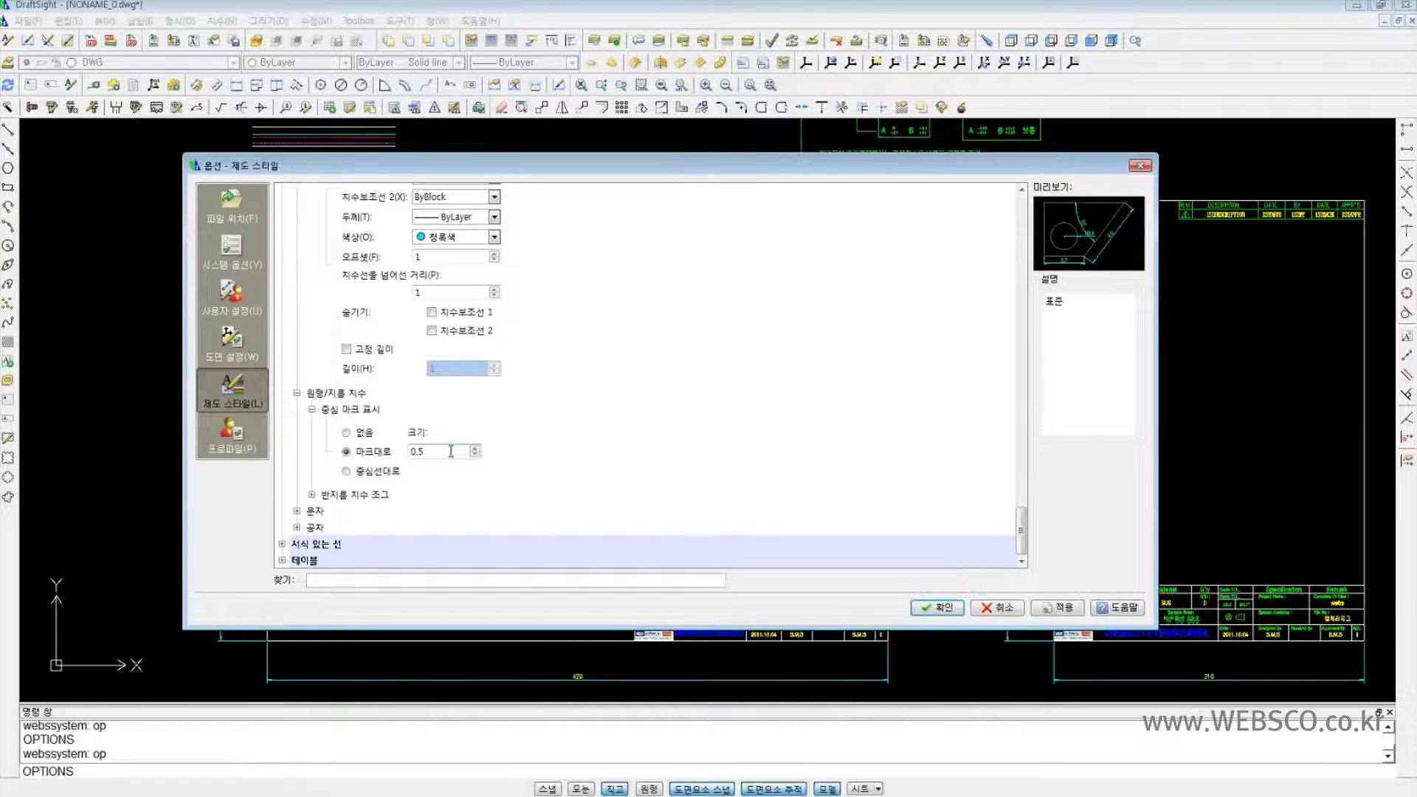
click(313, 494)
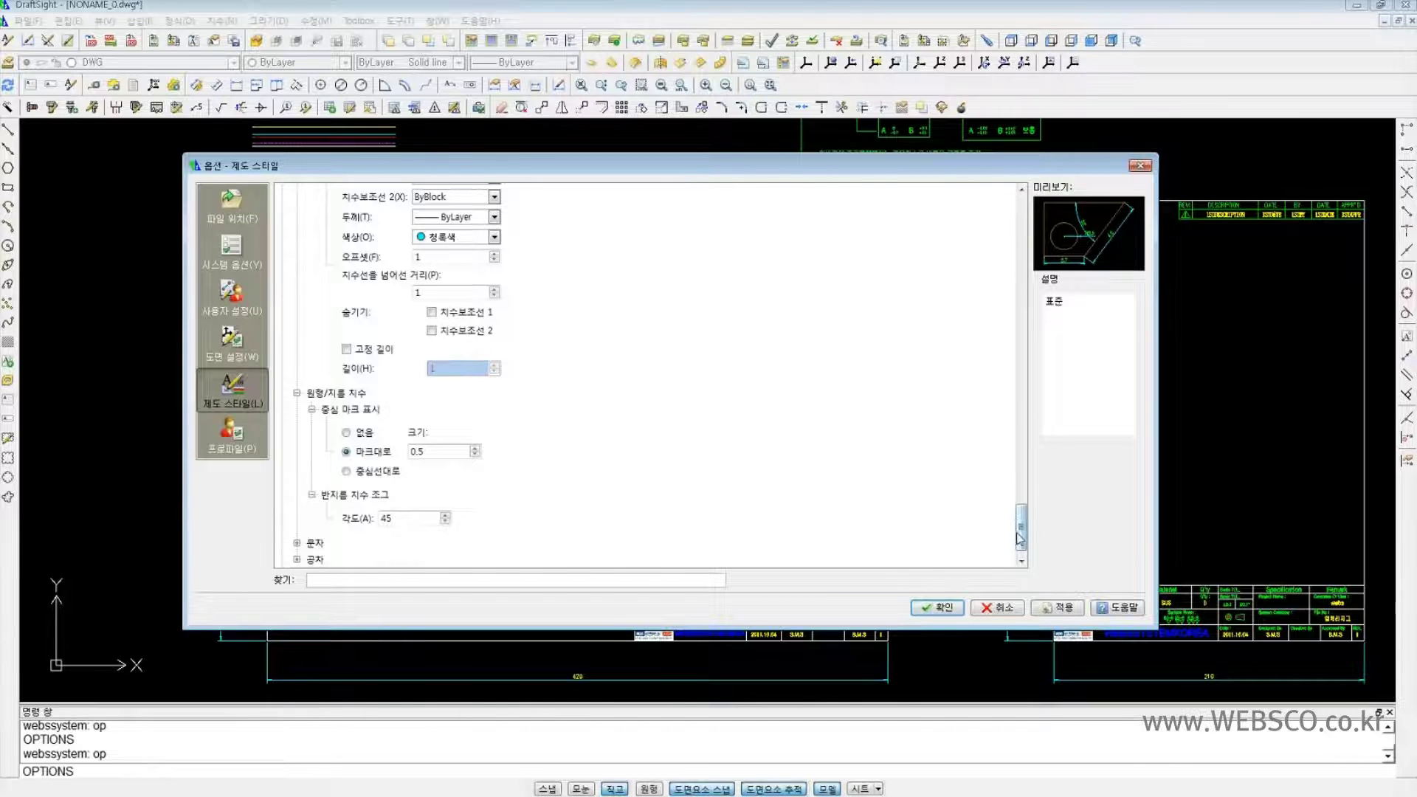
scroll(1021, 517, down, 1)
- Expand the dimension style's text section (문자) and review its text settings and text position options
click(297, 511)
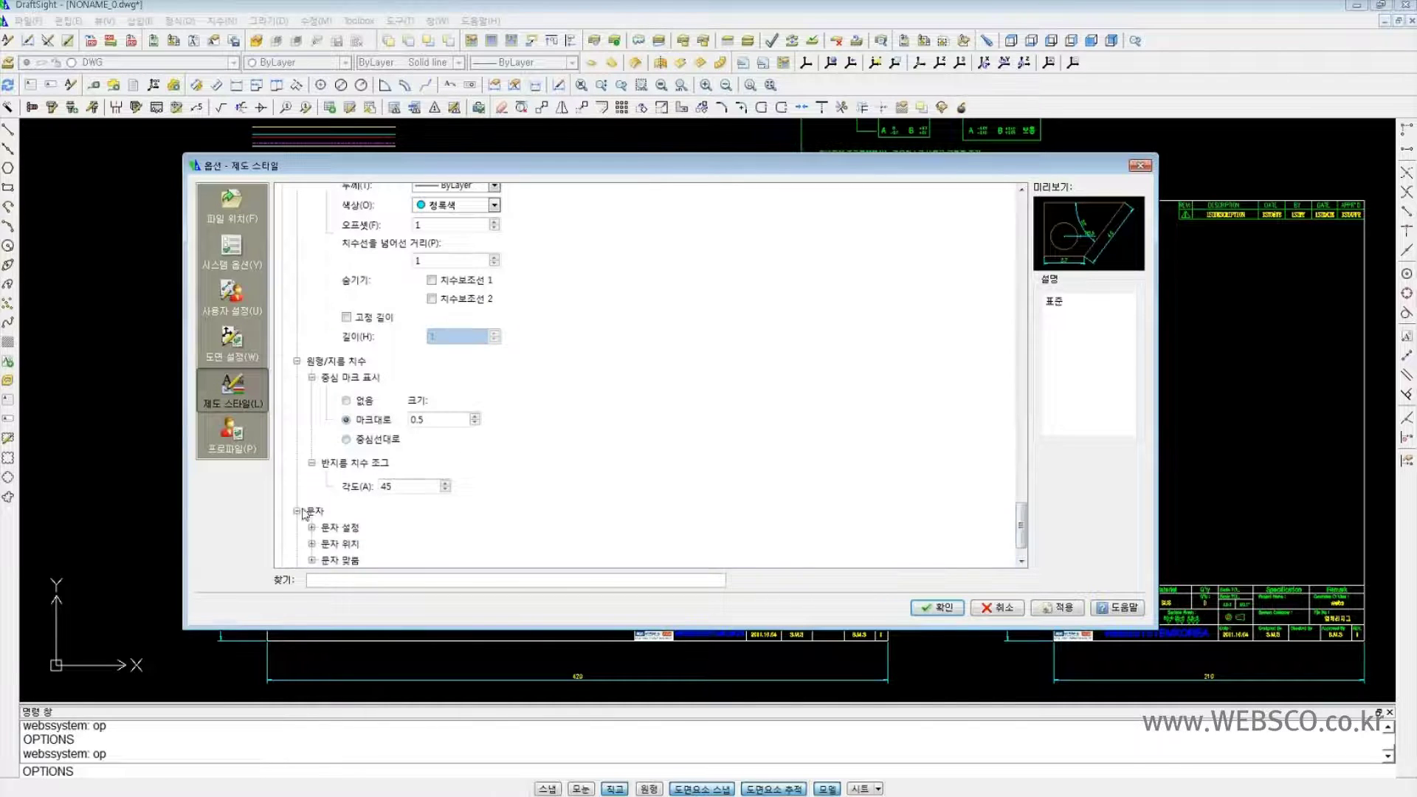
scroll(465, 496, down, 1)
click(311, 479)
scroll(417, 478, down, 2)
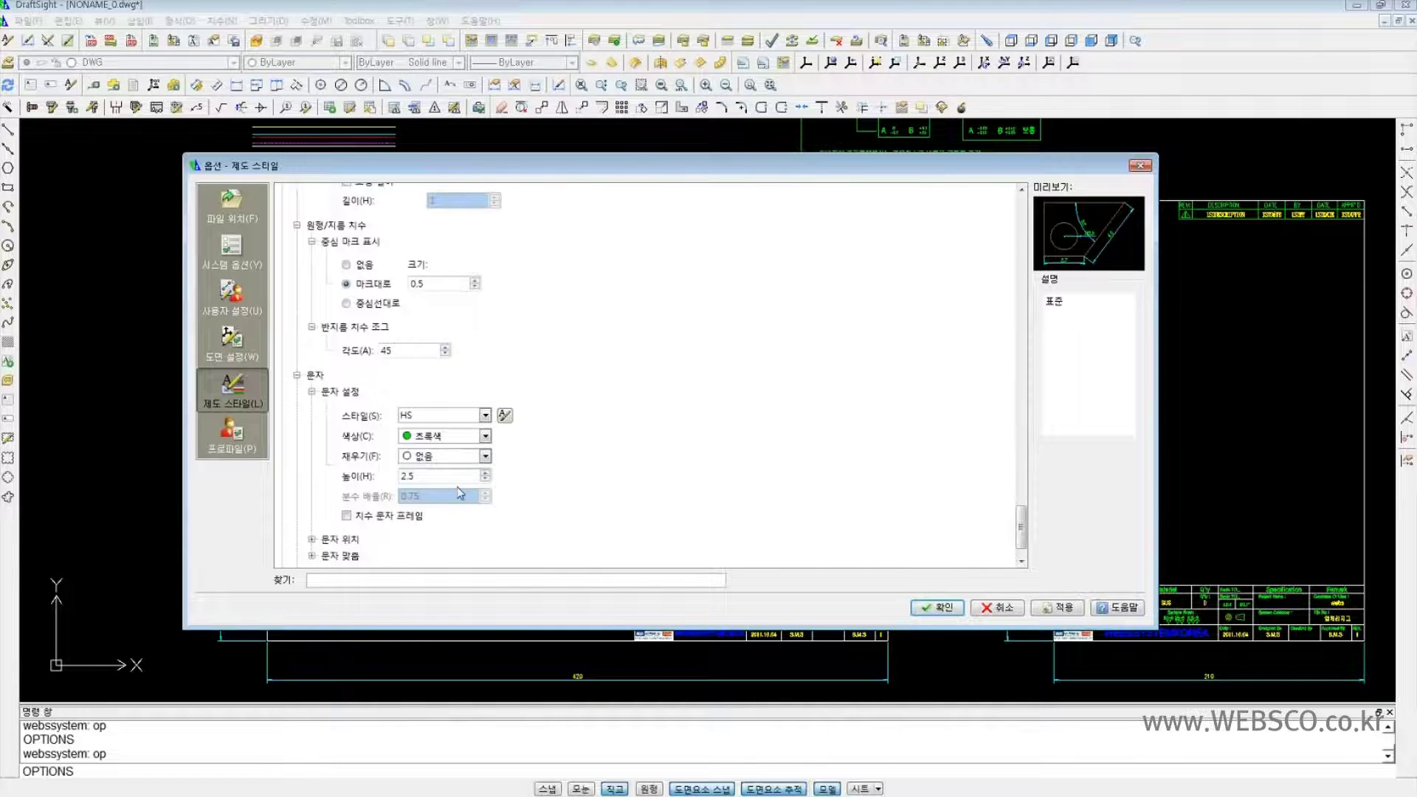
click(312, 540)
scroll(452, 469, down, 2)
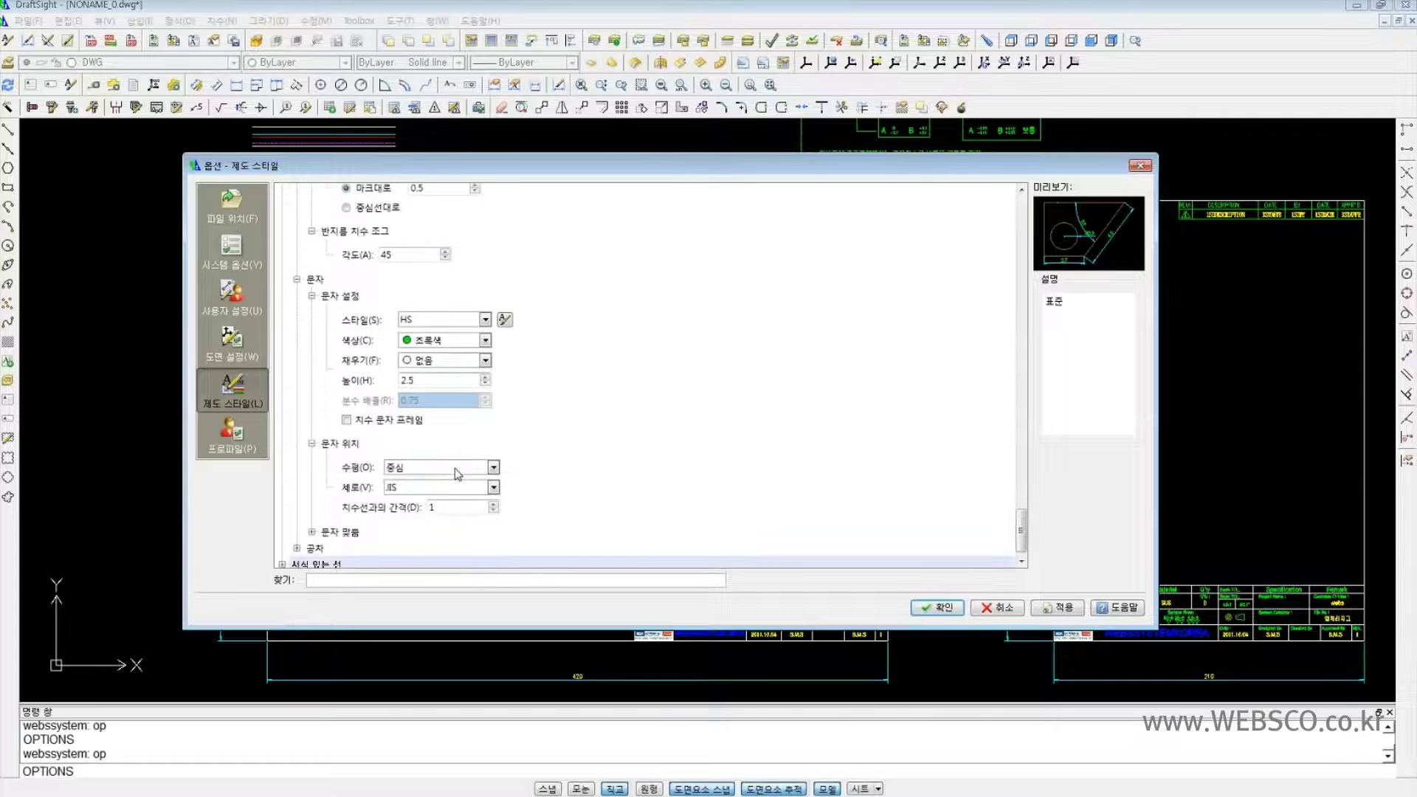
- Try 중심 as the dimension text's vertical position and set it to 외부
click(492, 487)
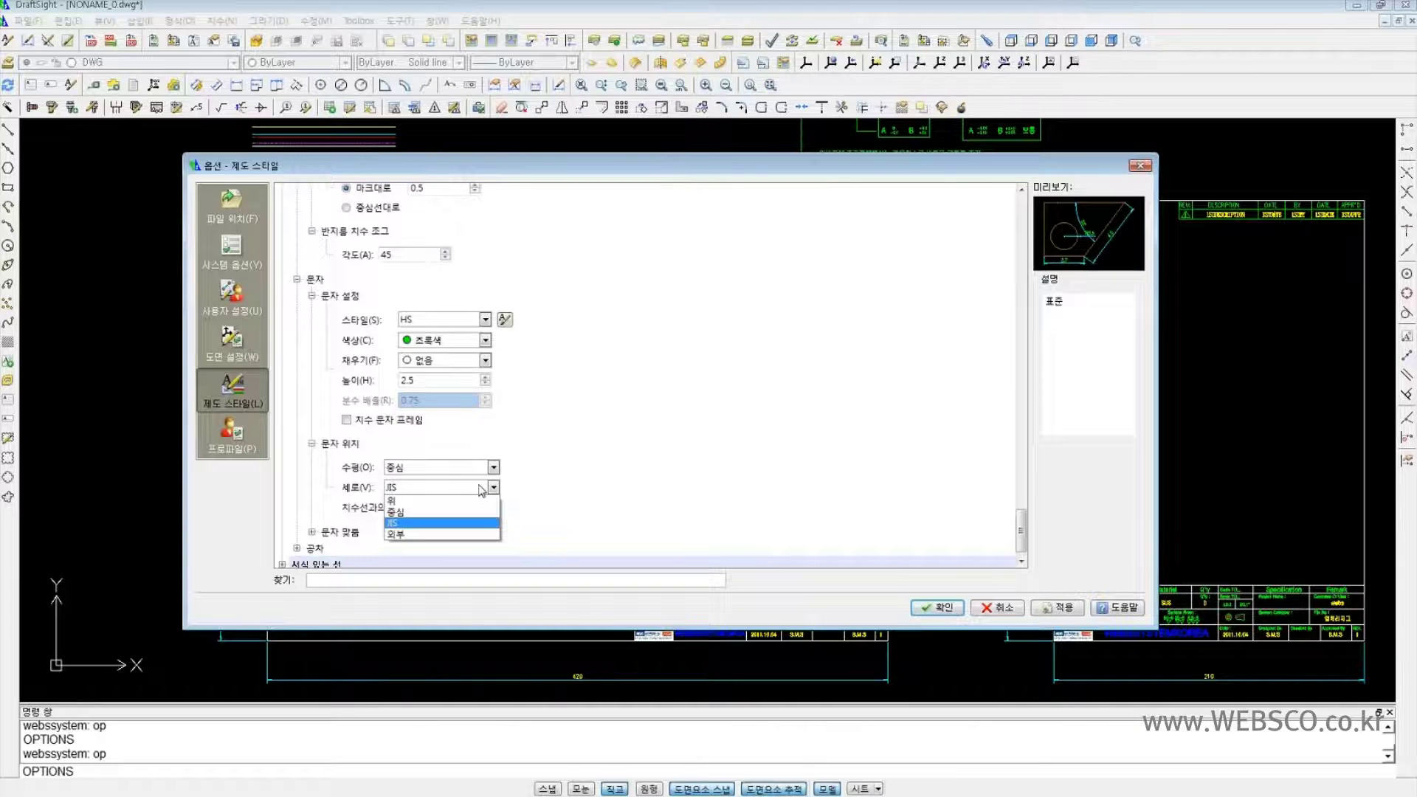
click(470, 512)
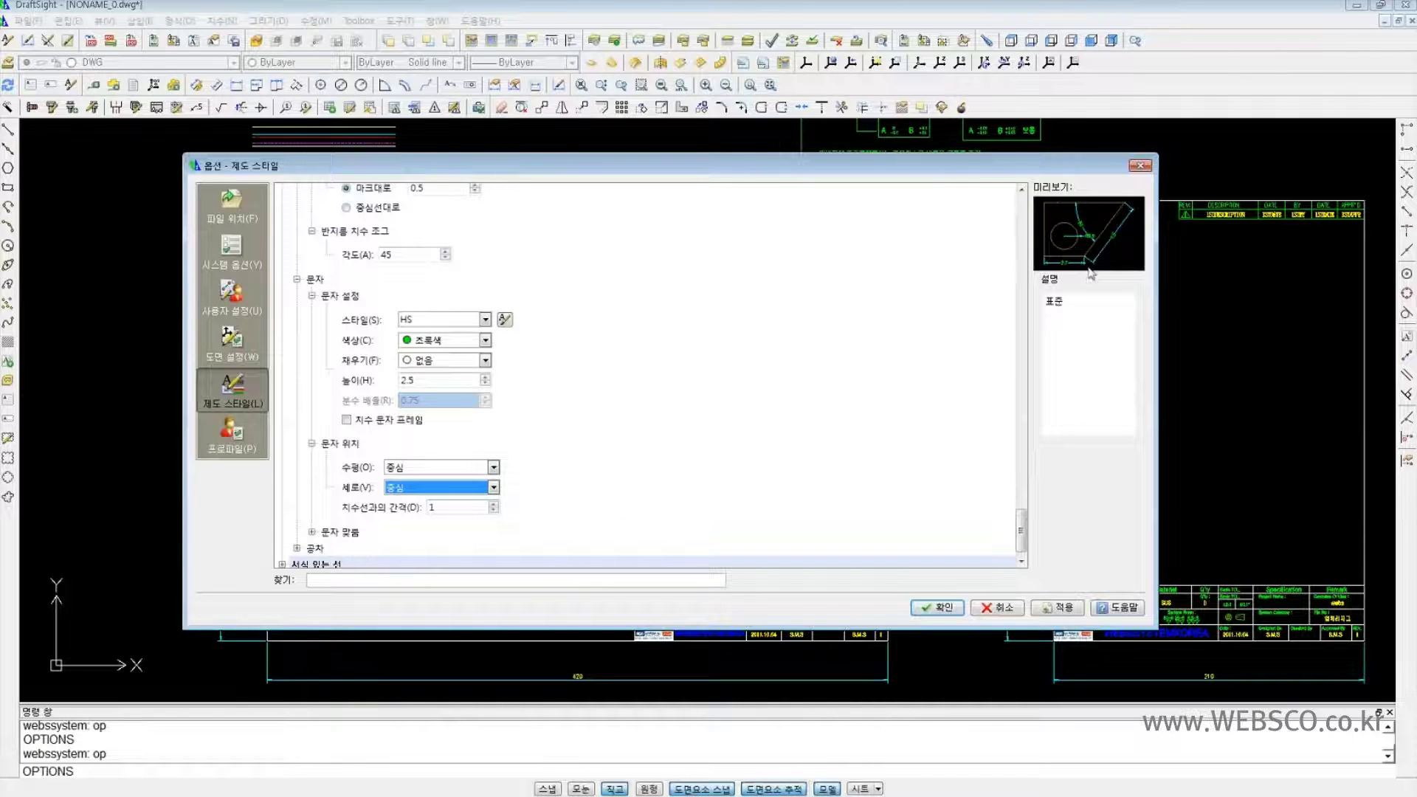
click(457, 490)
click(450, 534)
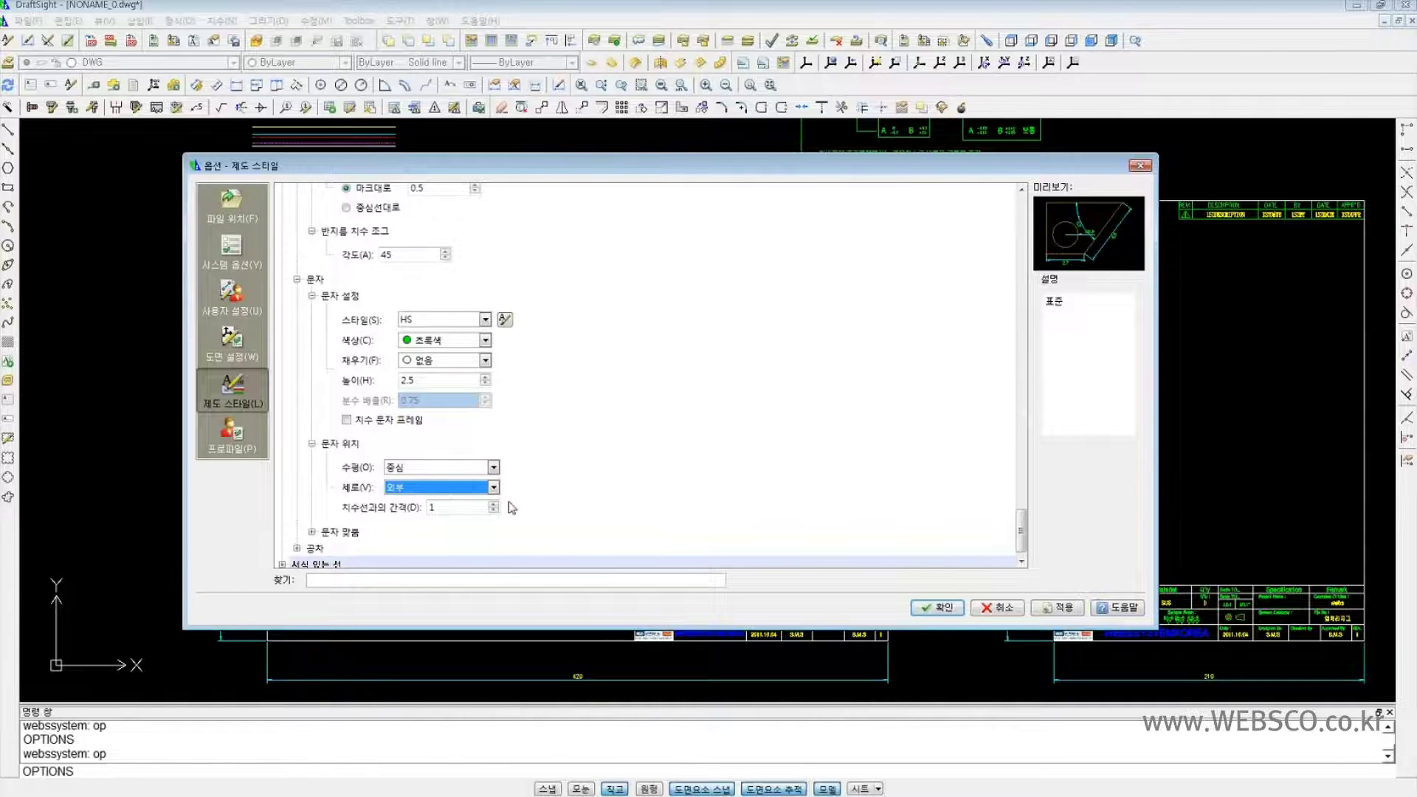
- Try a text gap of 2 from the dimension line and set it back to 1
key(Tab)
text(2)
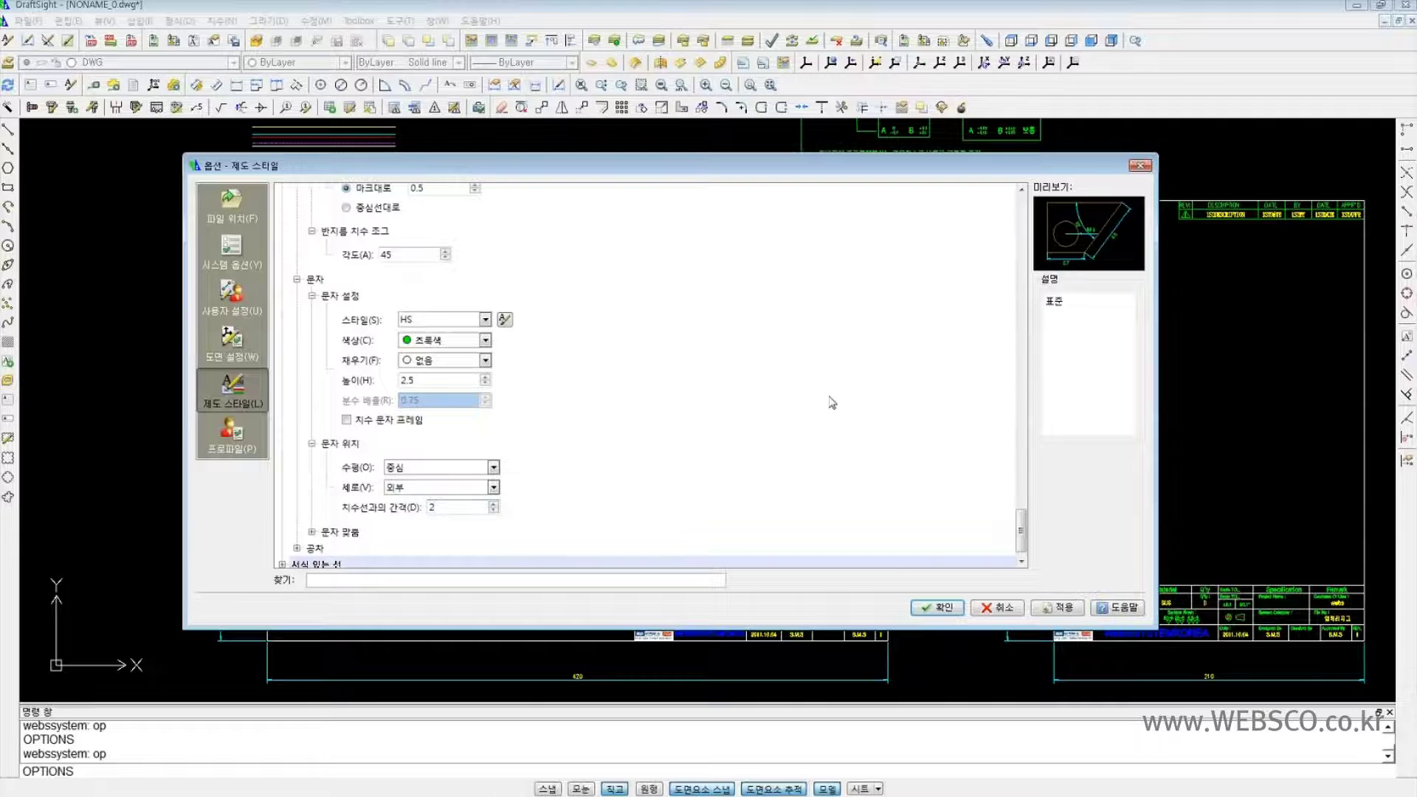
drag(464, 508, 400, 517)
text(1)
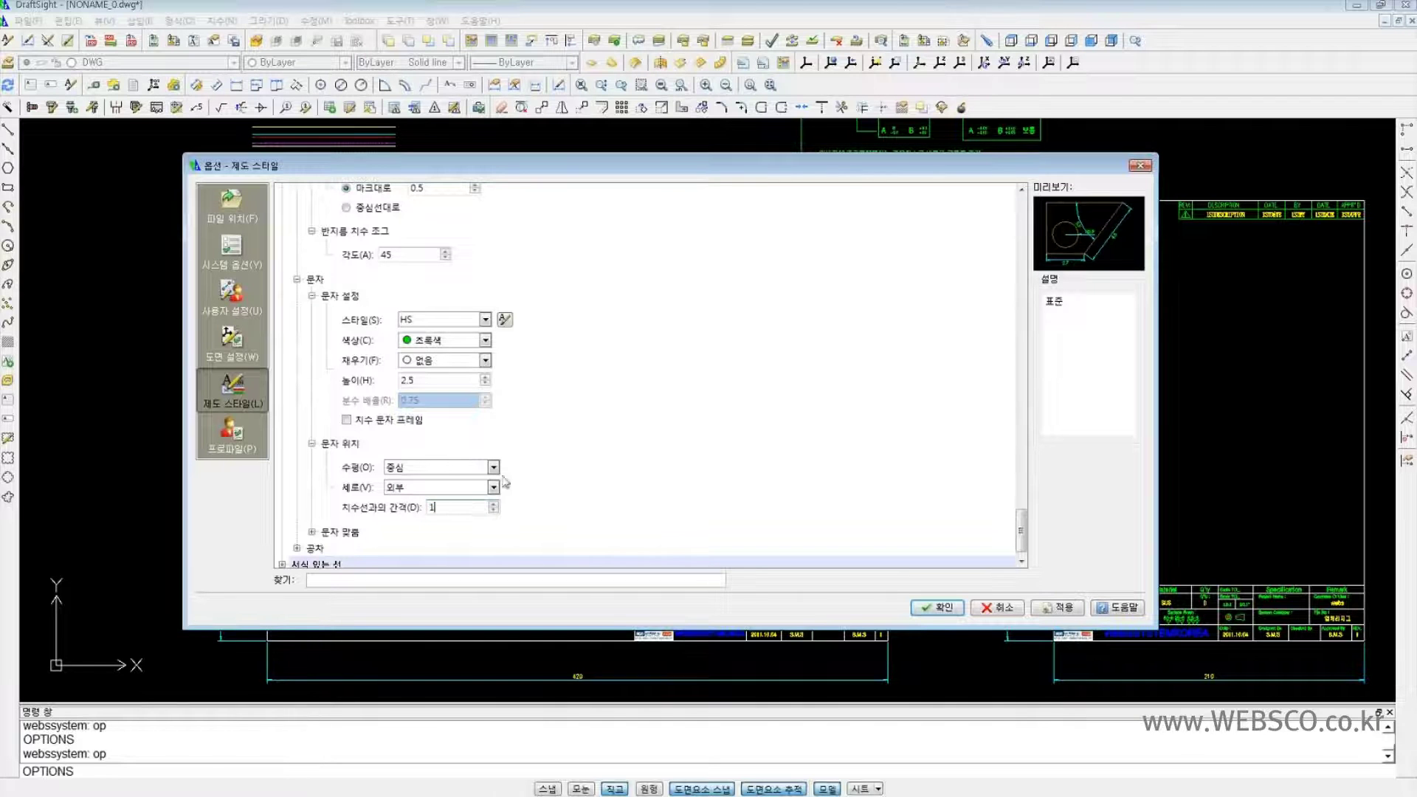
- Expand the text alignment settings (문자 맞춤), try 수평 정렬, and switch back to 치수선에 맞춤
click(312, 533)
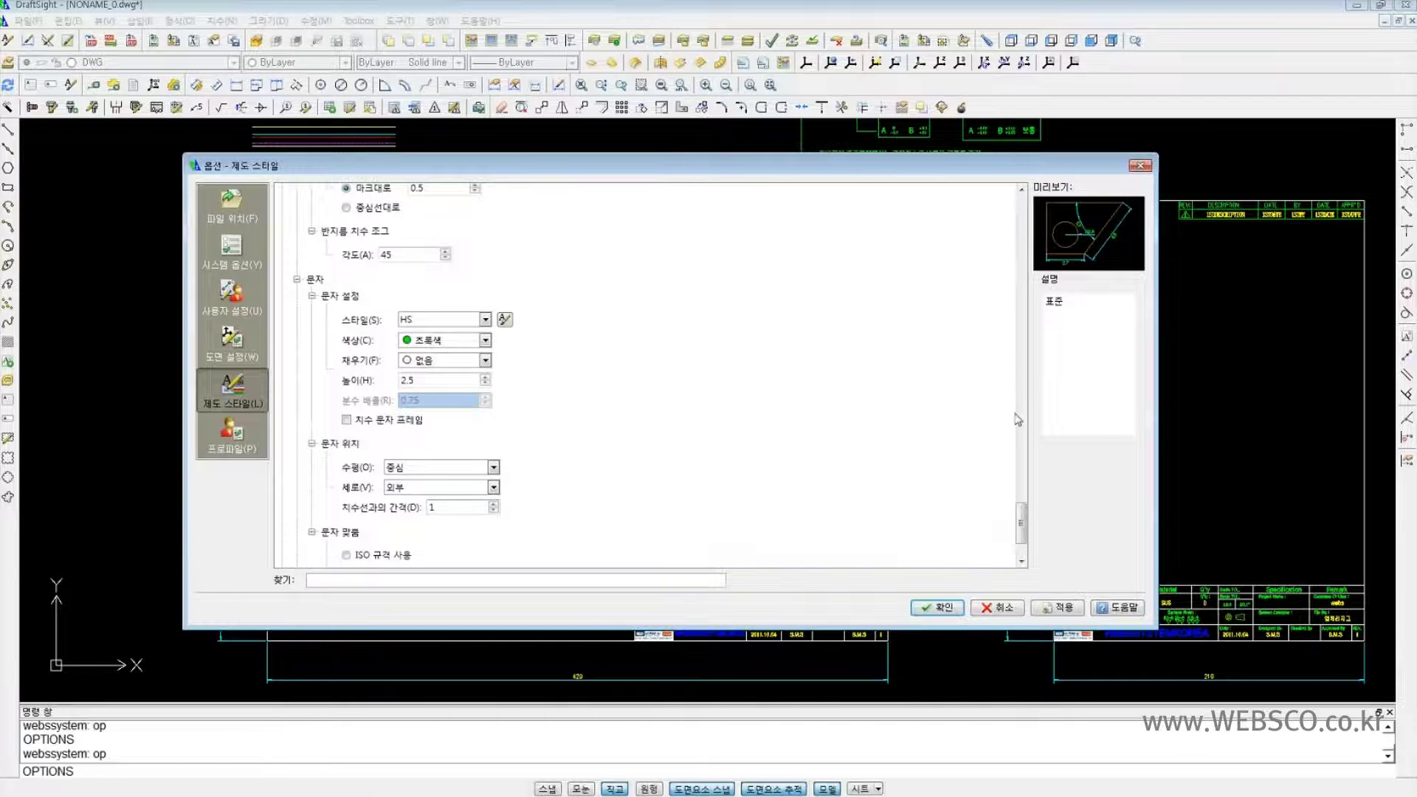
drag(1023, 521, 1022, 538)
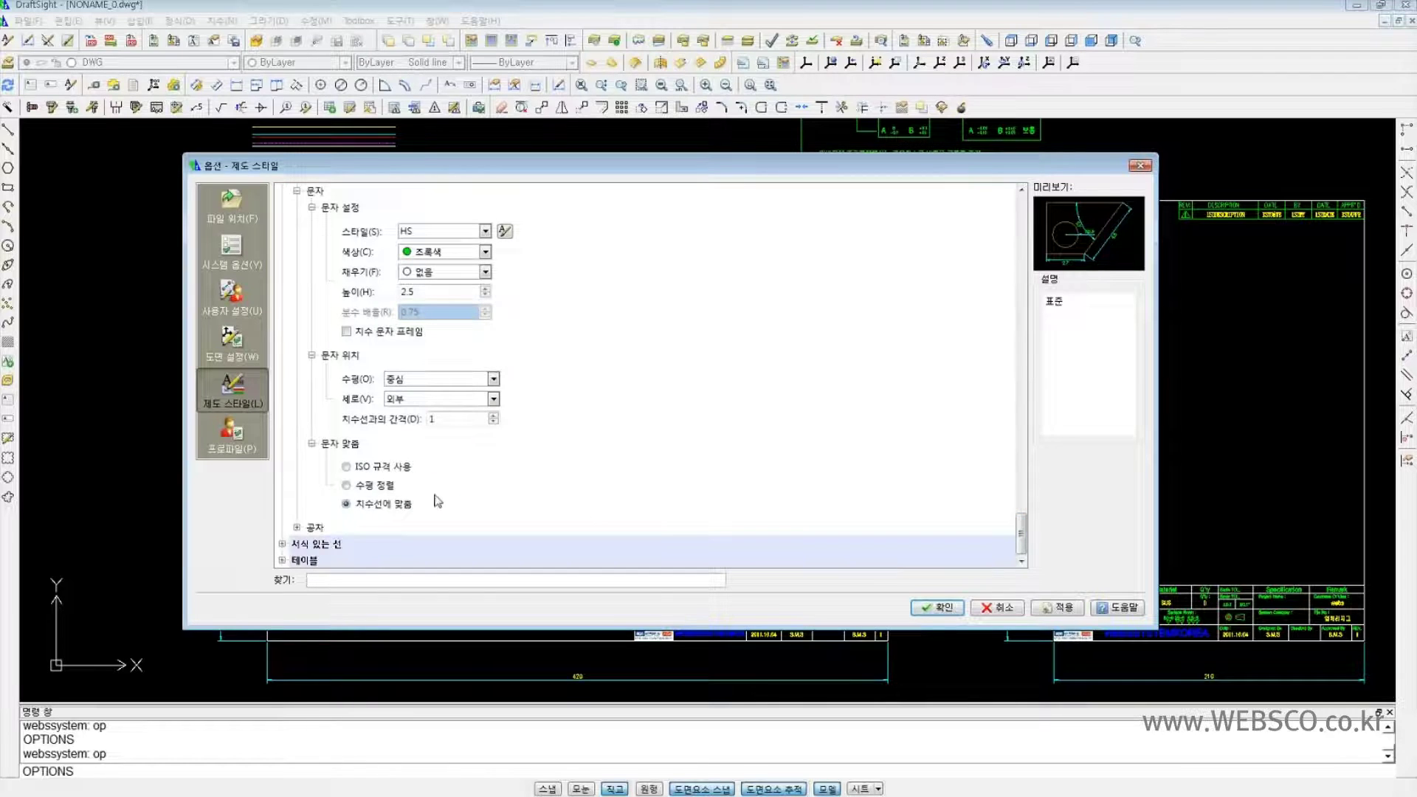
click(346, 486)
click(350, 507)
- Expand the tolerance section (공차), review its settings, and set the tolerance calculation to 편차
click(296, 528)
scroll(705, 479, down, 5)
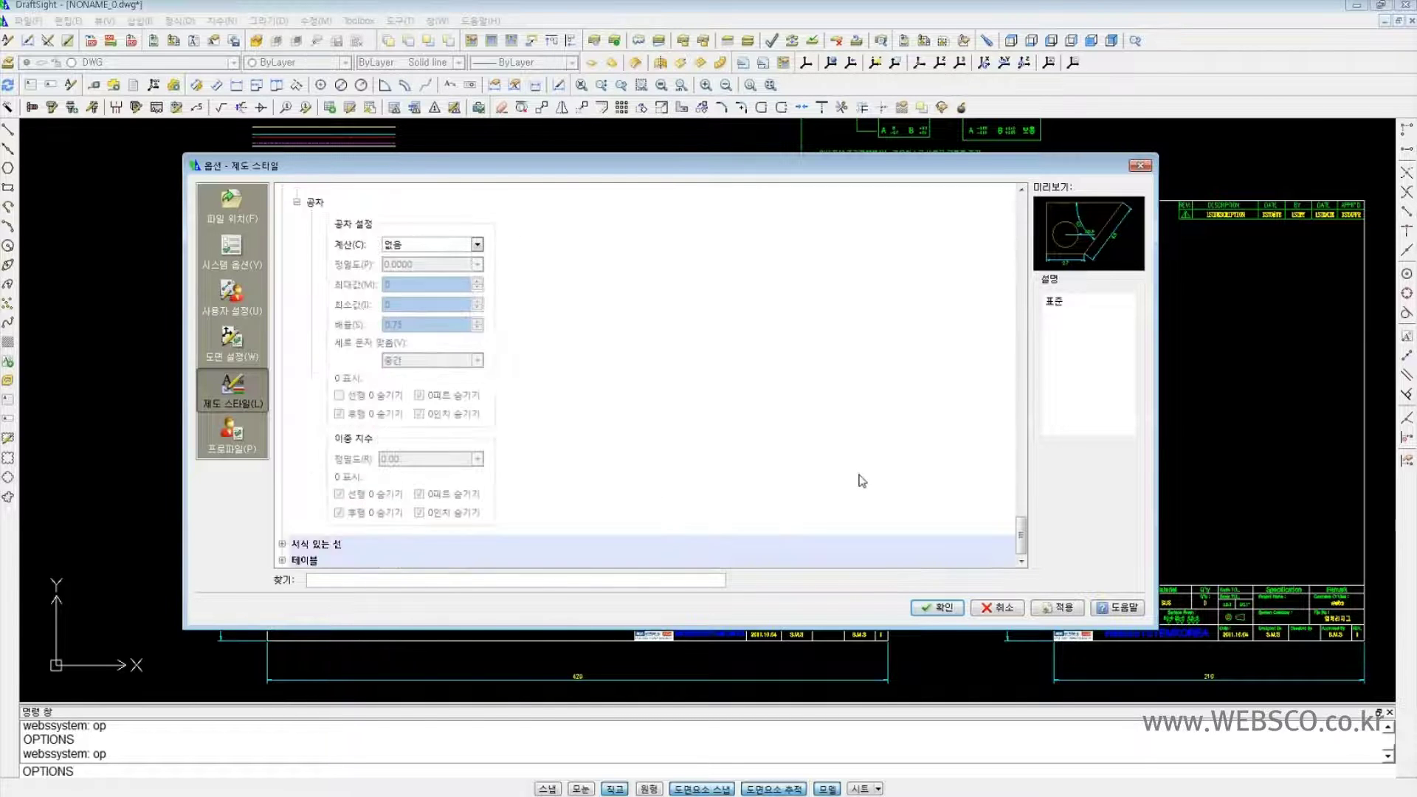
scroll(722, 461, up, 4)
scroll(723, 462, down, 3)
click(452, 250)
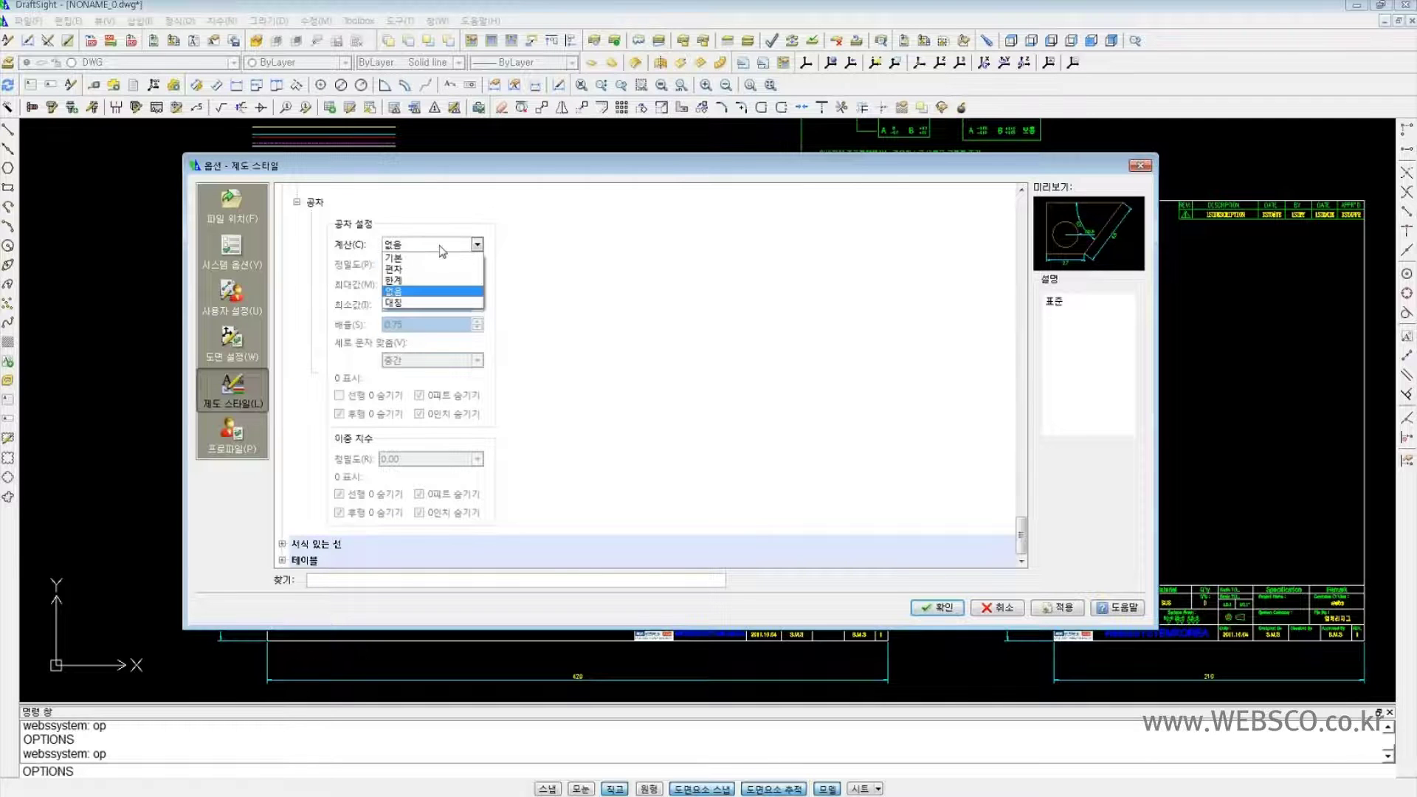
click(435, 269)
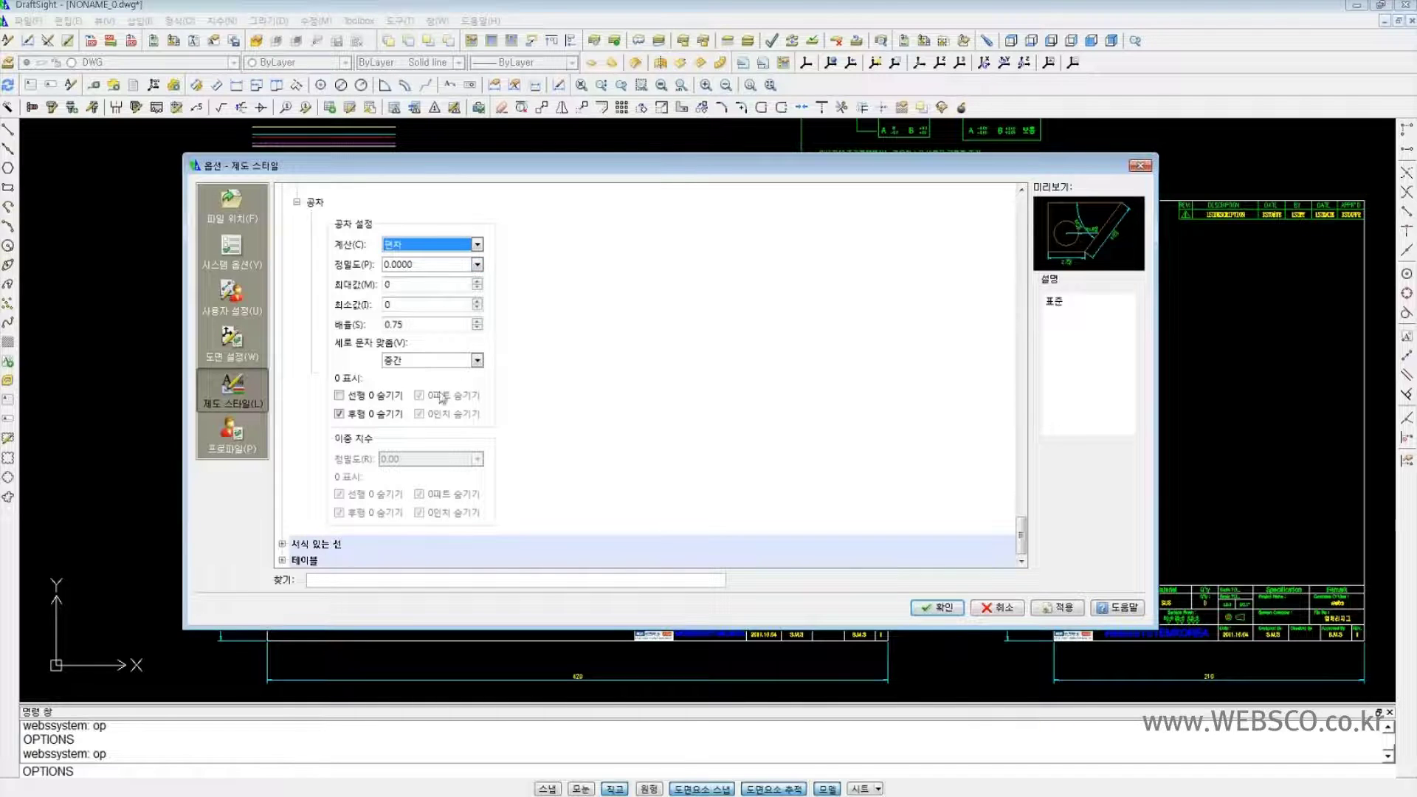
- Review the rich line style settings (서식 있는 선), collapse them, and expand the table style settings (테이블)
click(282, 545)
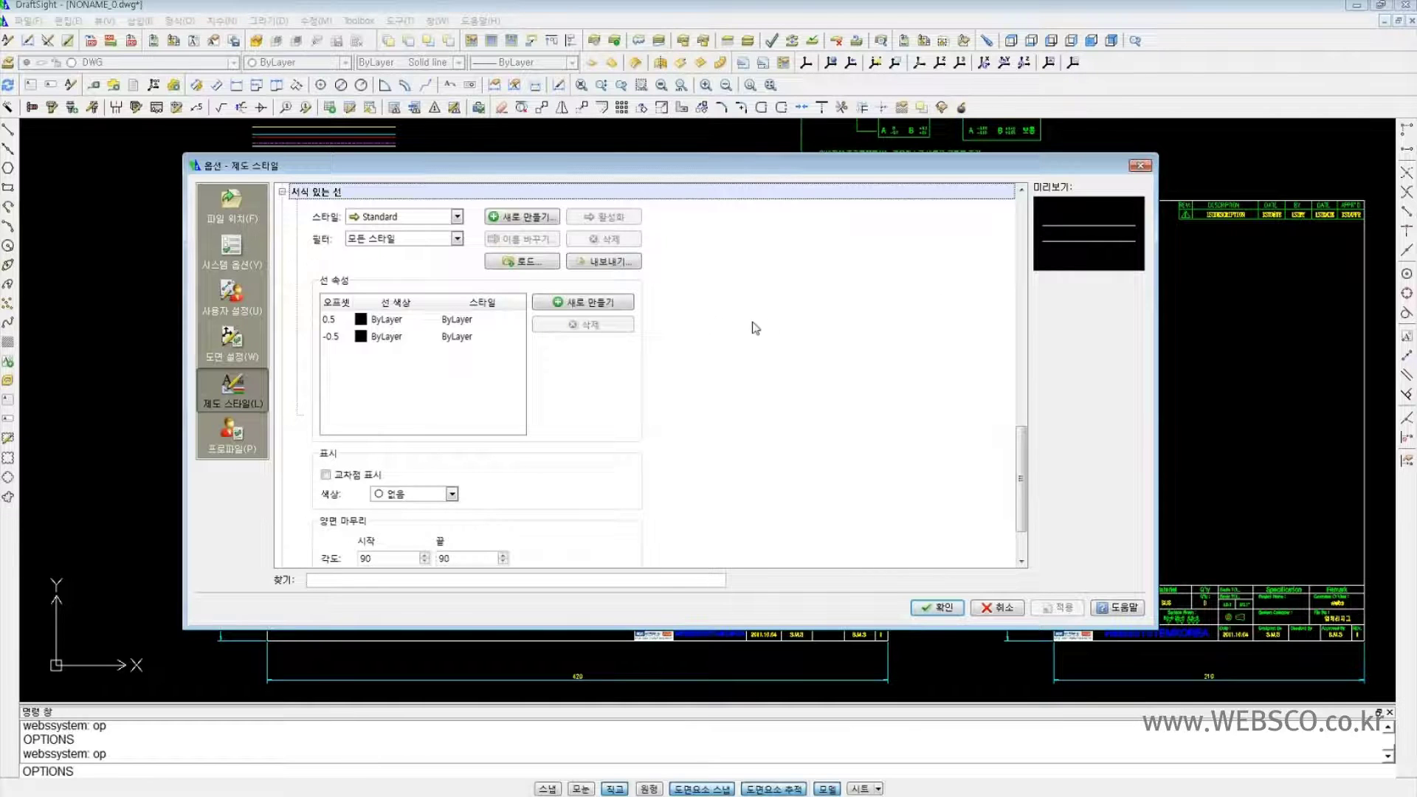
click(283, 192)
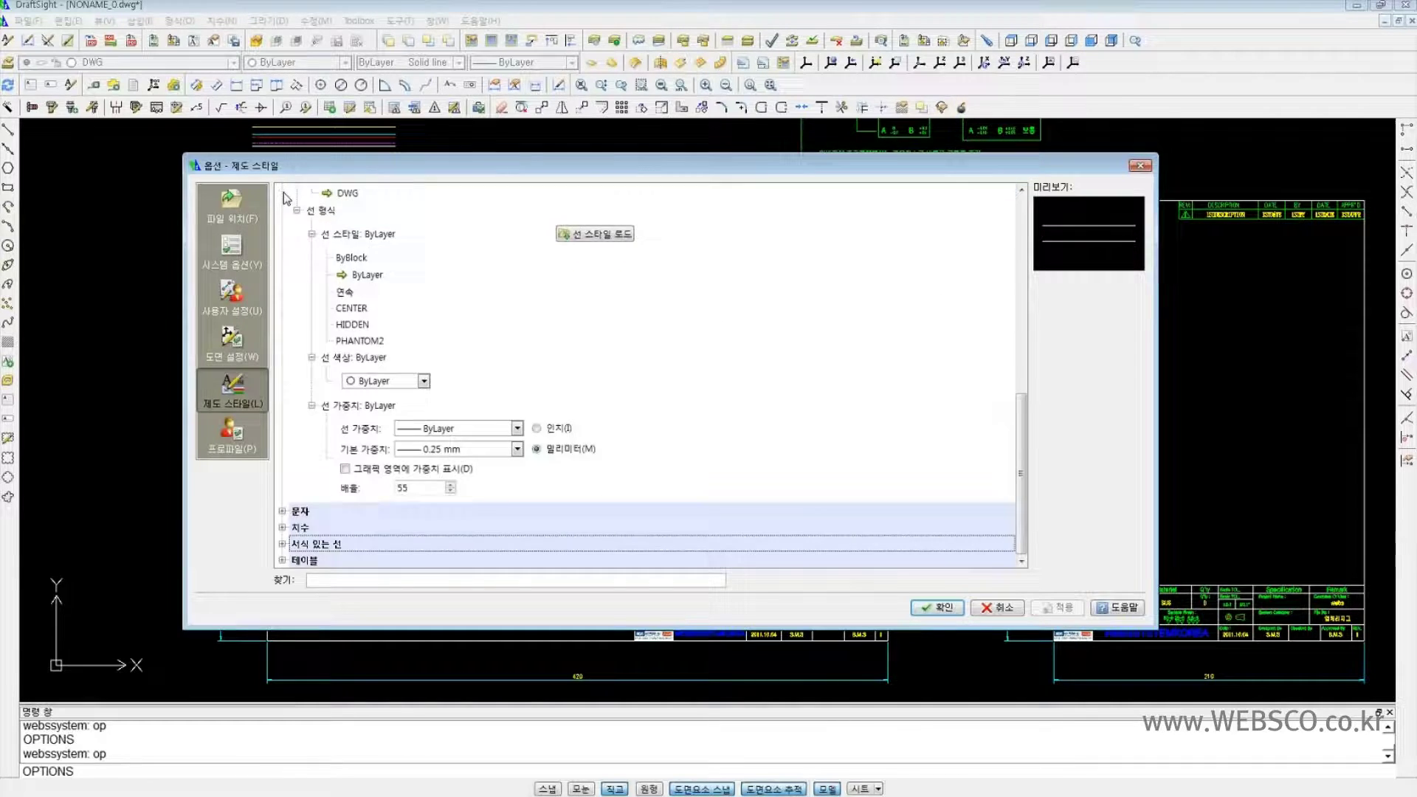
click(302, 560)
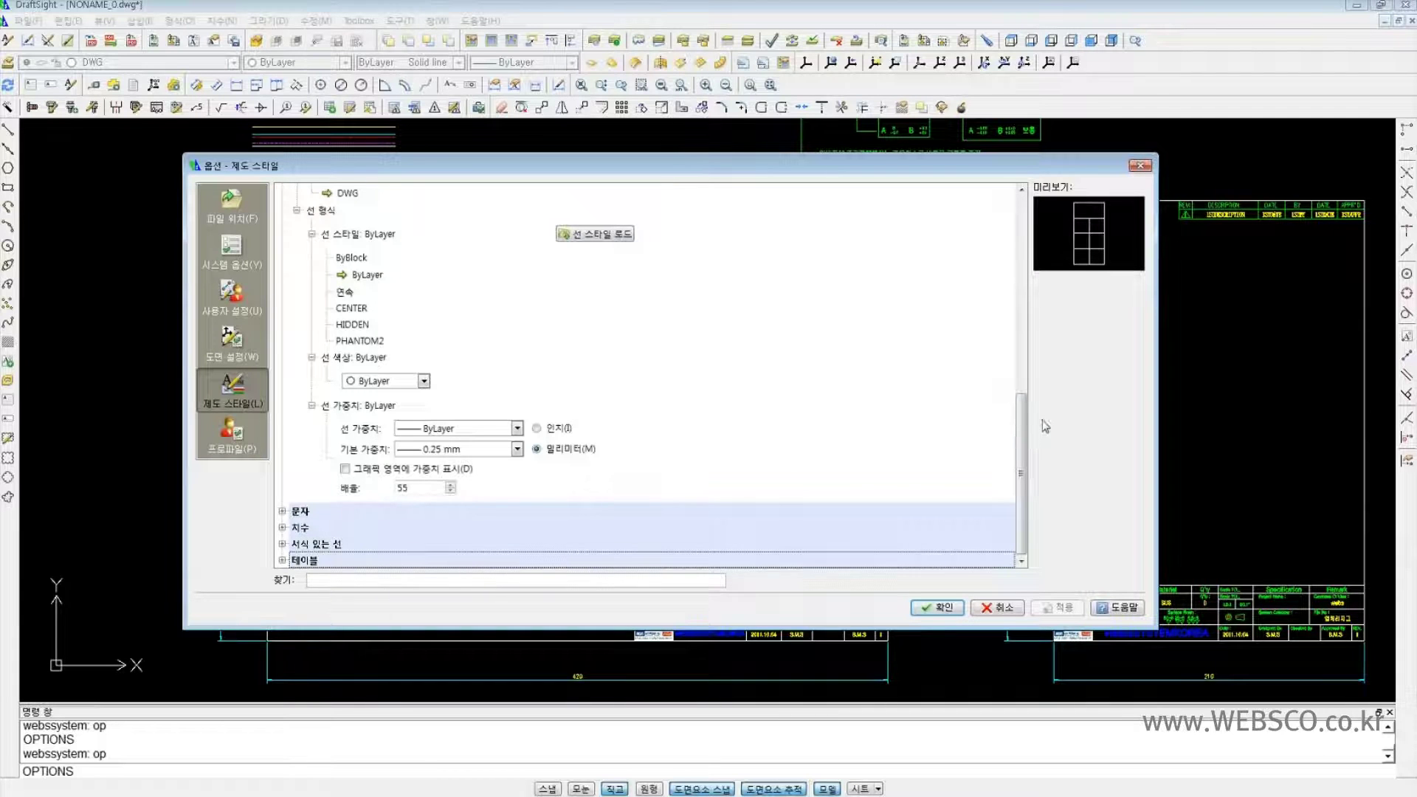
click(282, 561)
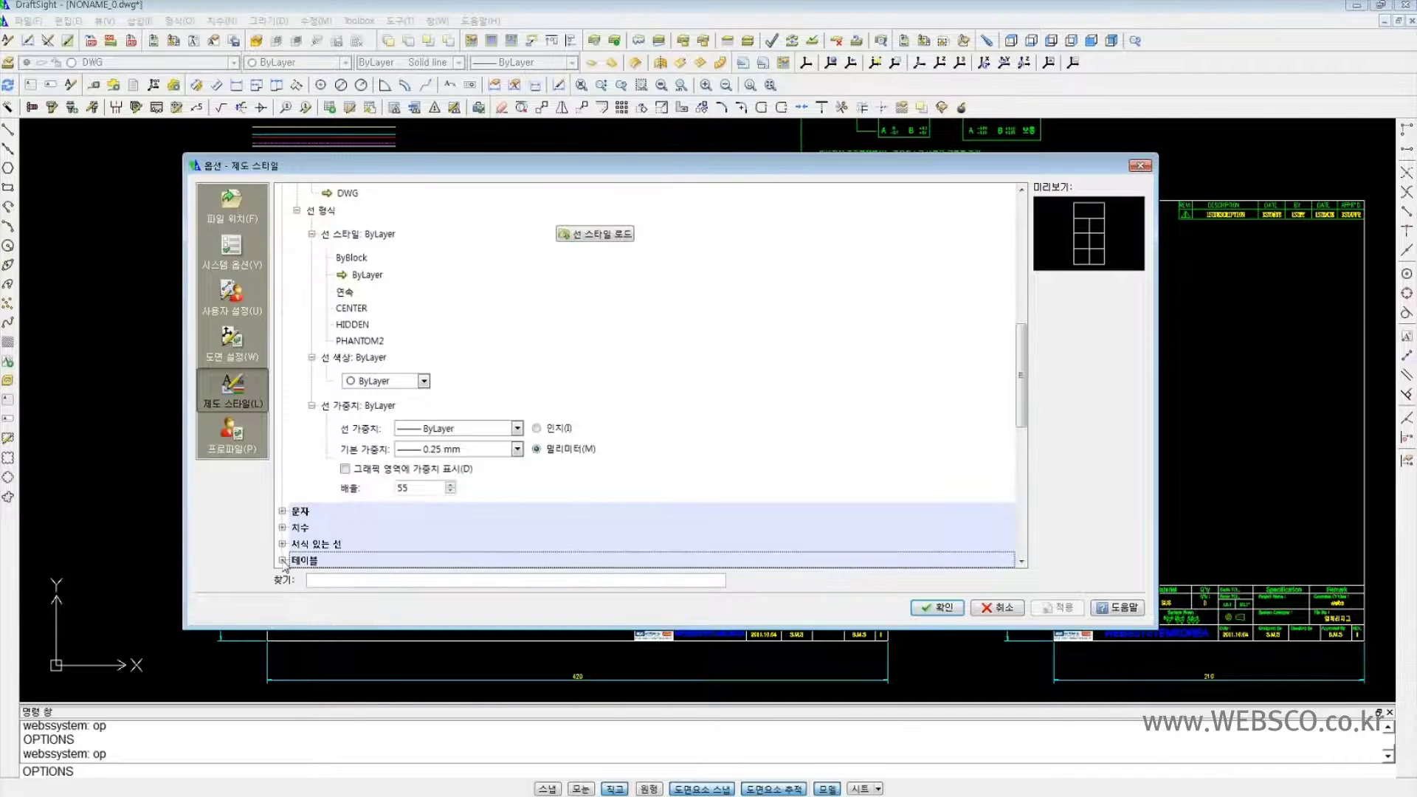
drag(1023, 379, 1021, 459)
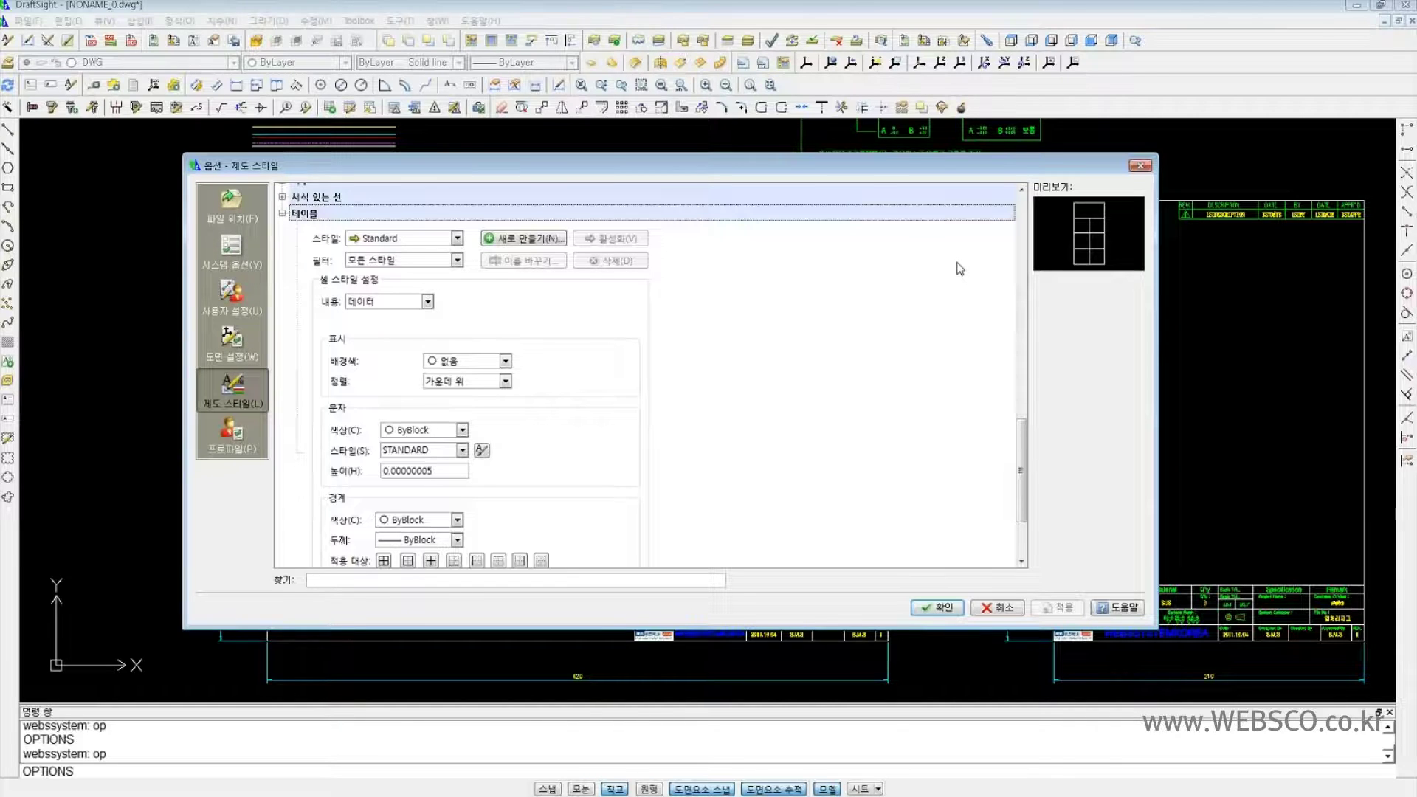
- Review the Standard table style's filter, cell content types, text, border and cell margin settings
click(454, 220)
click(456, 262)
click(701, 288)
click(428, 302)
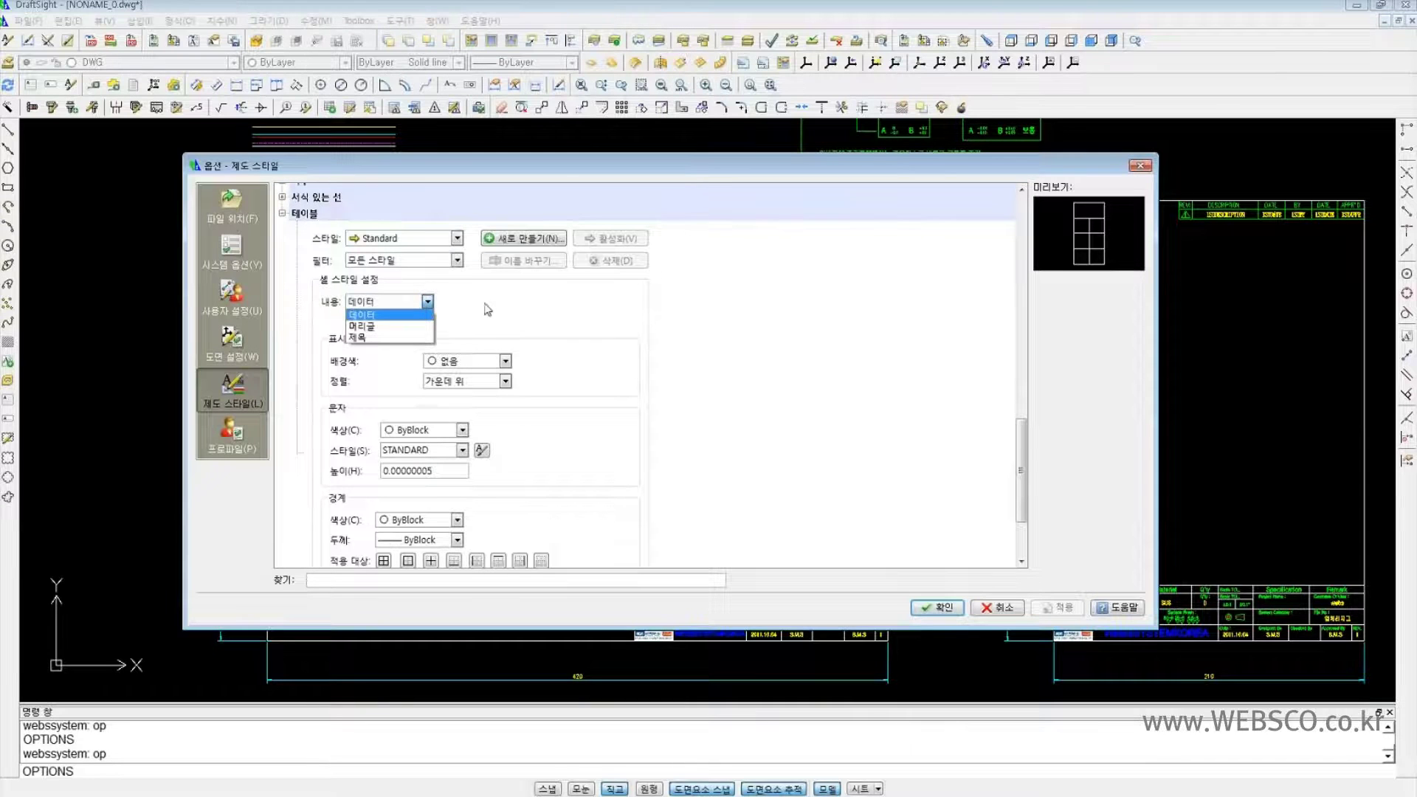
click(533, 300)
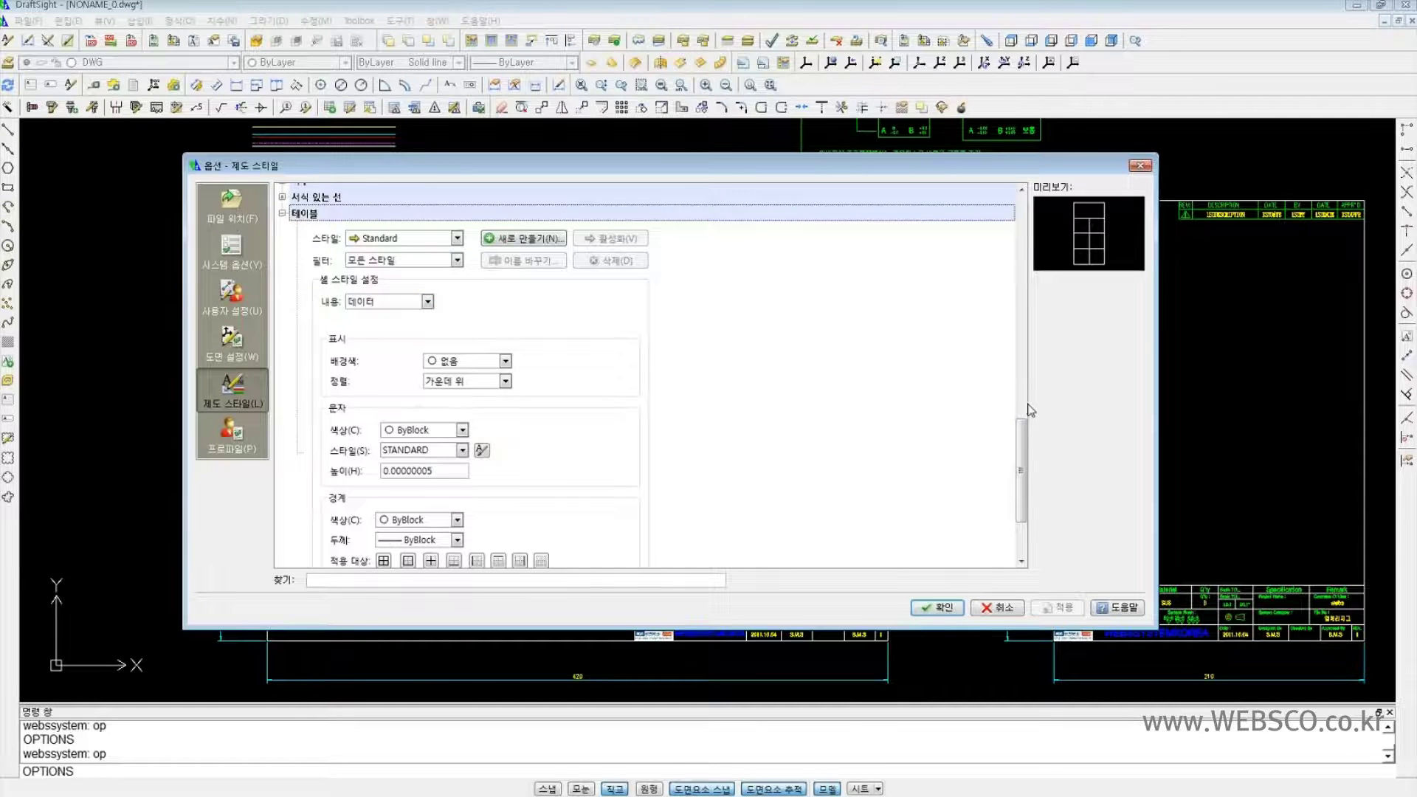
drag(1022, 450, 1021, 484)
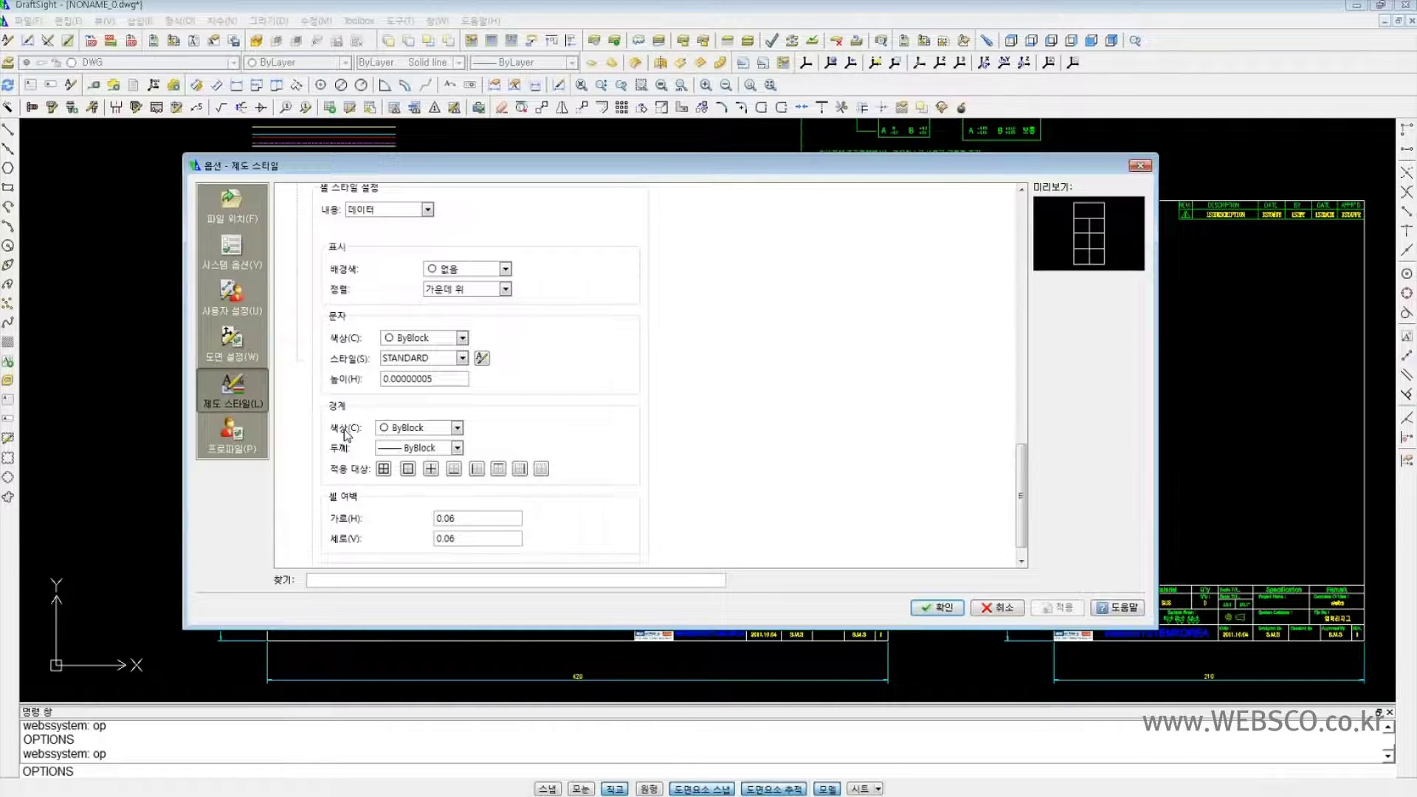
- Show the profile options (프로파일), open the form for adding a named profile, and dismiss it
click(232, 435)
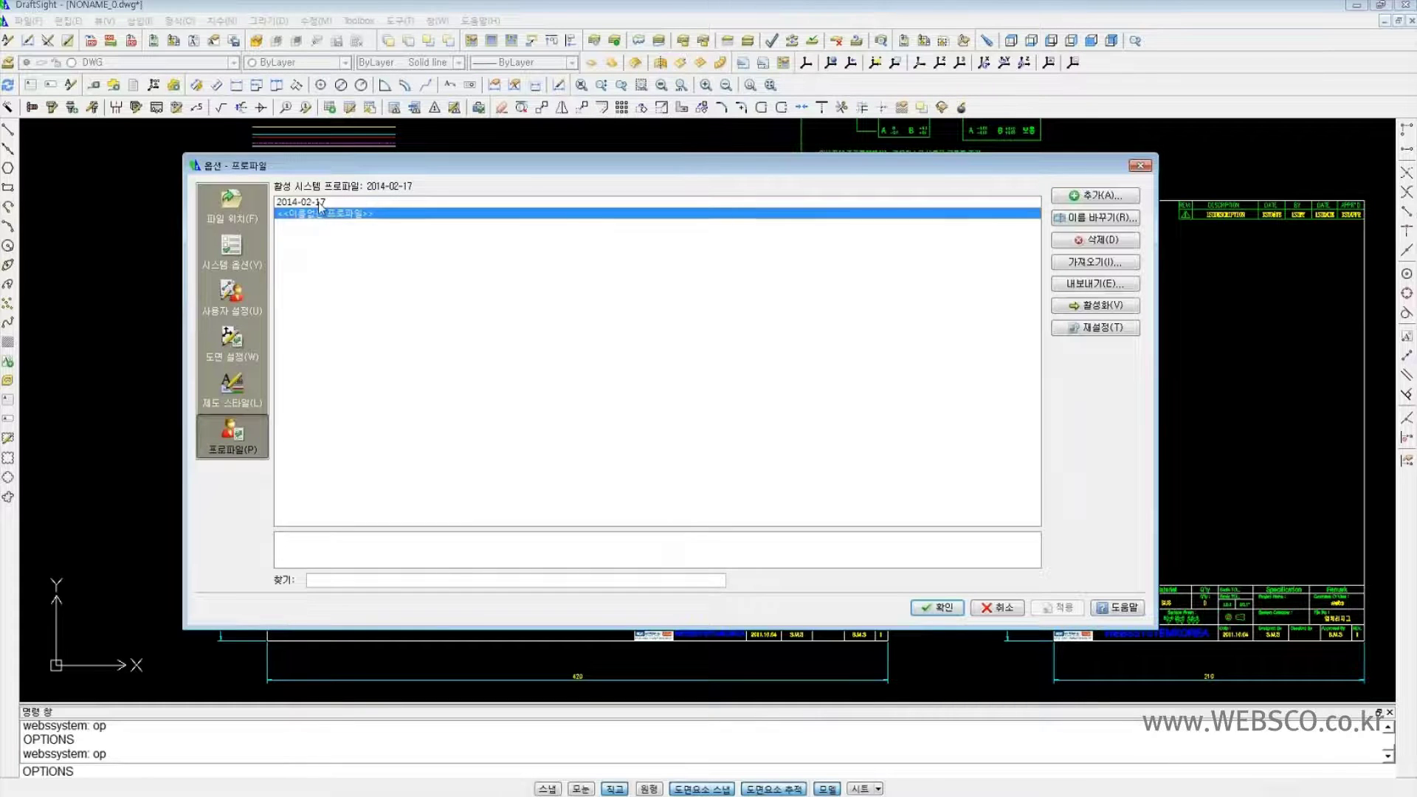
click(345, 218)
click(756, 205)
click(1122, 196)
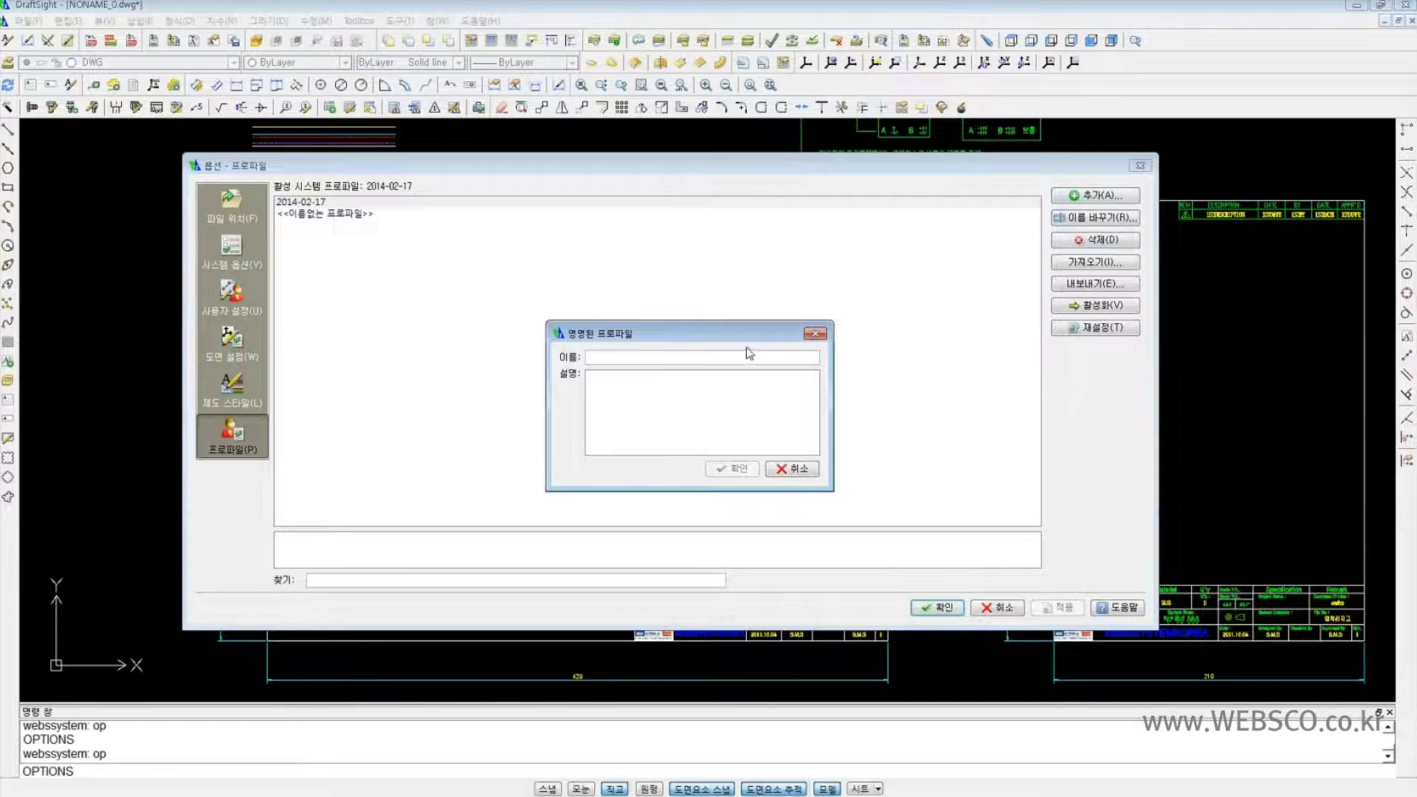
drag(728, 336, 647, 298)
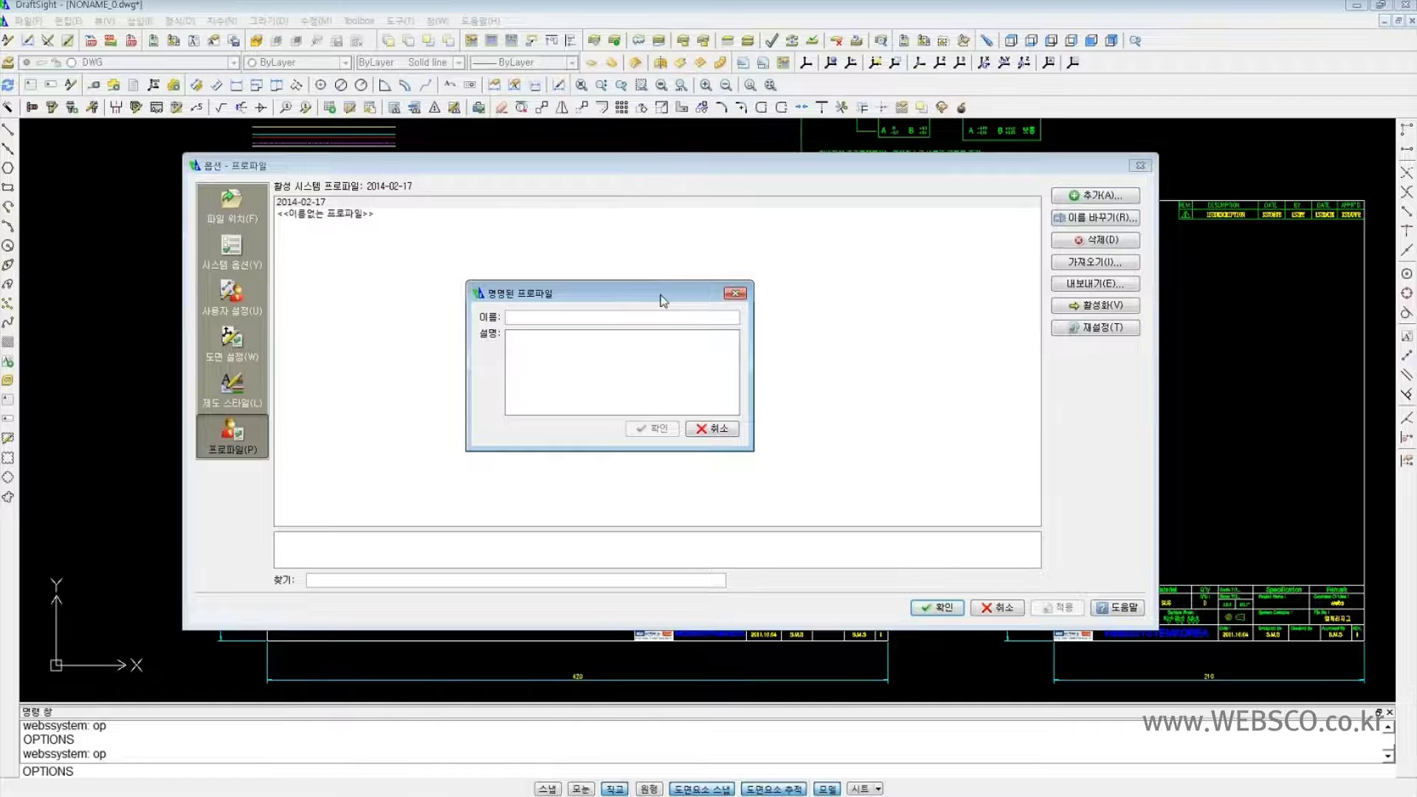
click(735, 295)
- Open the export window for the 2014-02-17 profile and dismiss it without exporting
click(302, 203)
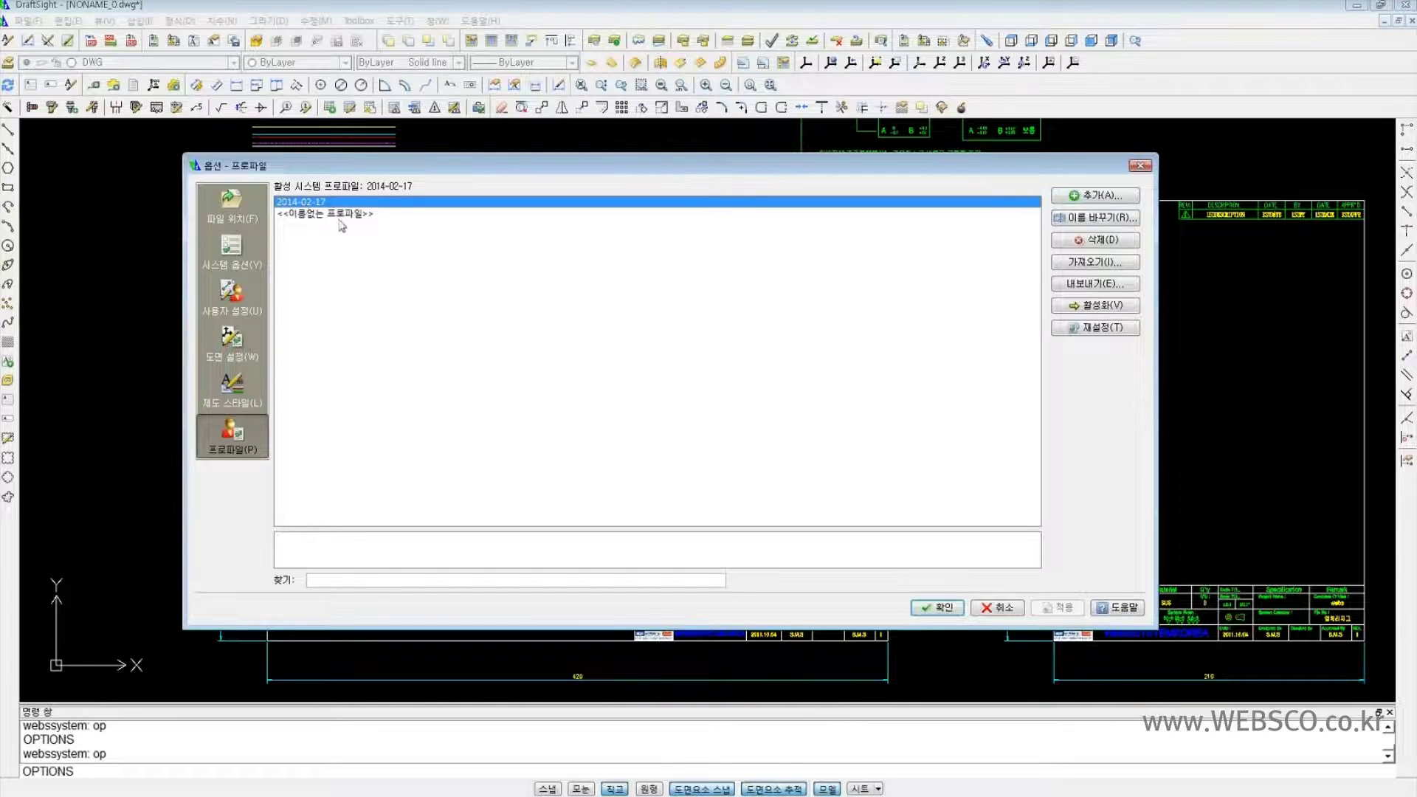
click(1080, 287)
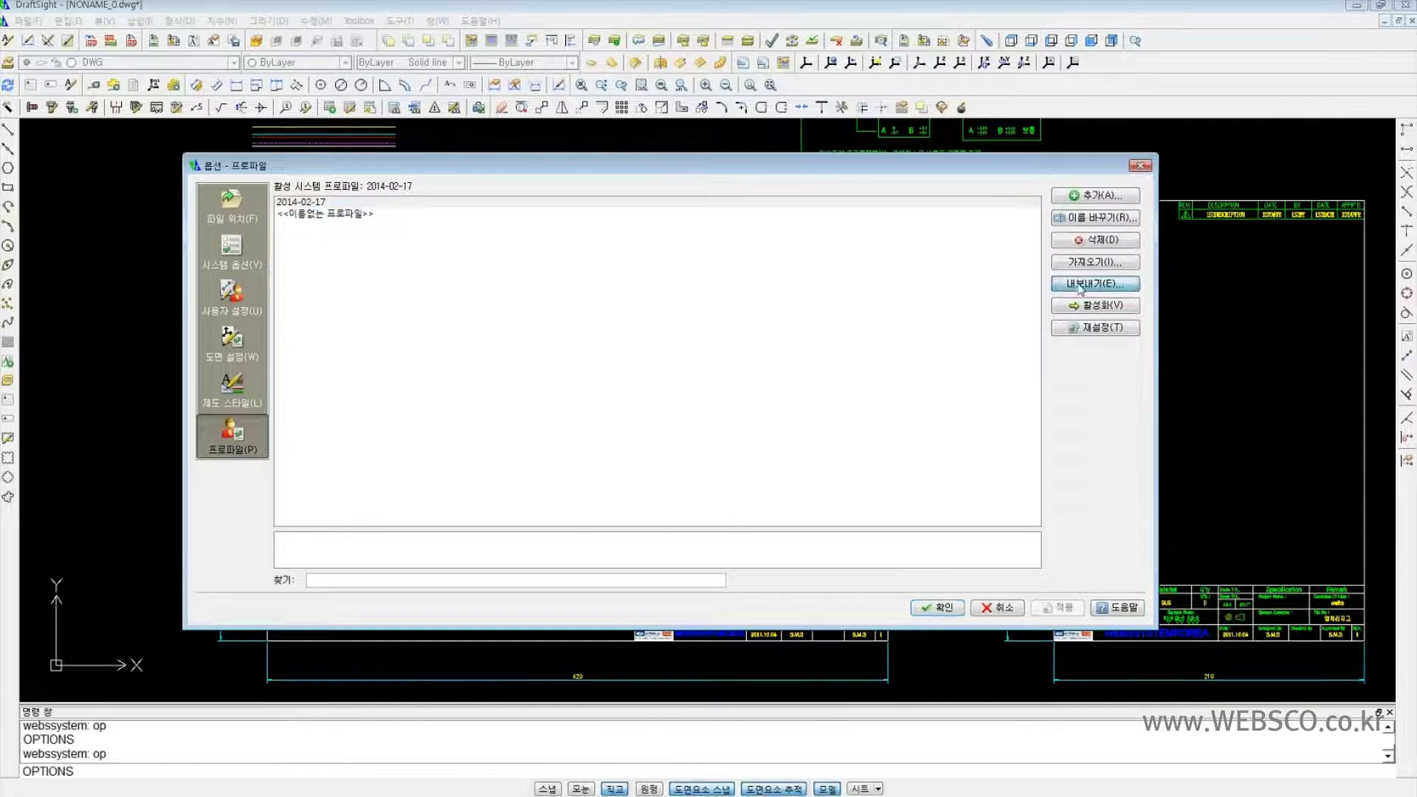
click(720, 192)
- Open the profile import window, preview the 2014-12-12 file, and cancel the import
click(1077, 262)
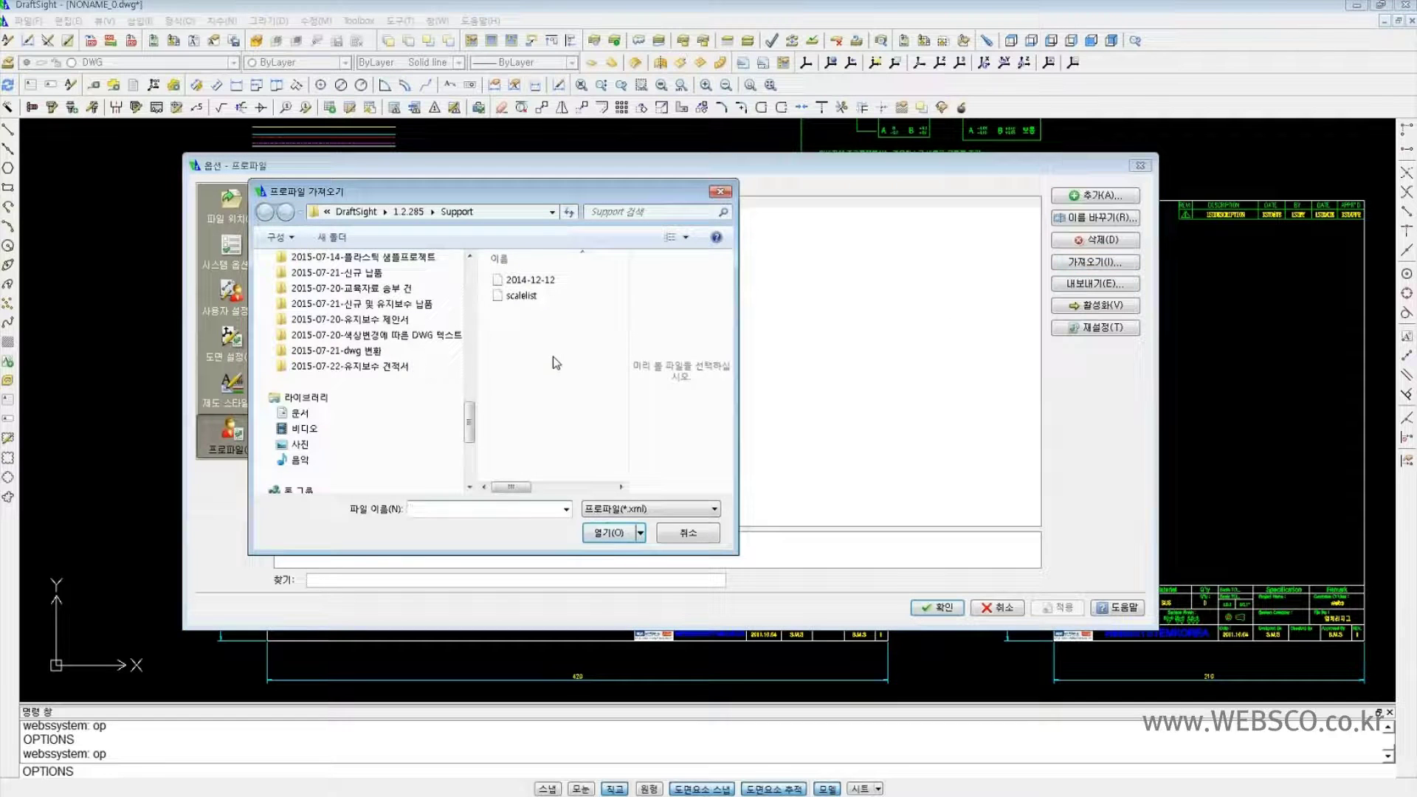
click(526, 281)
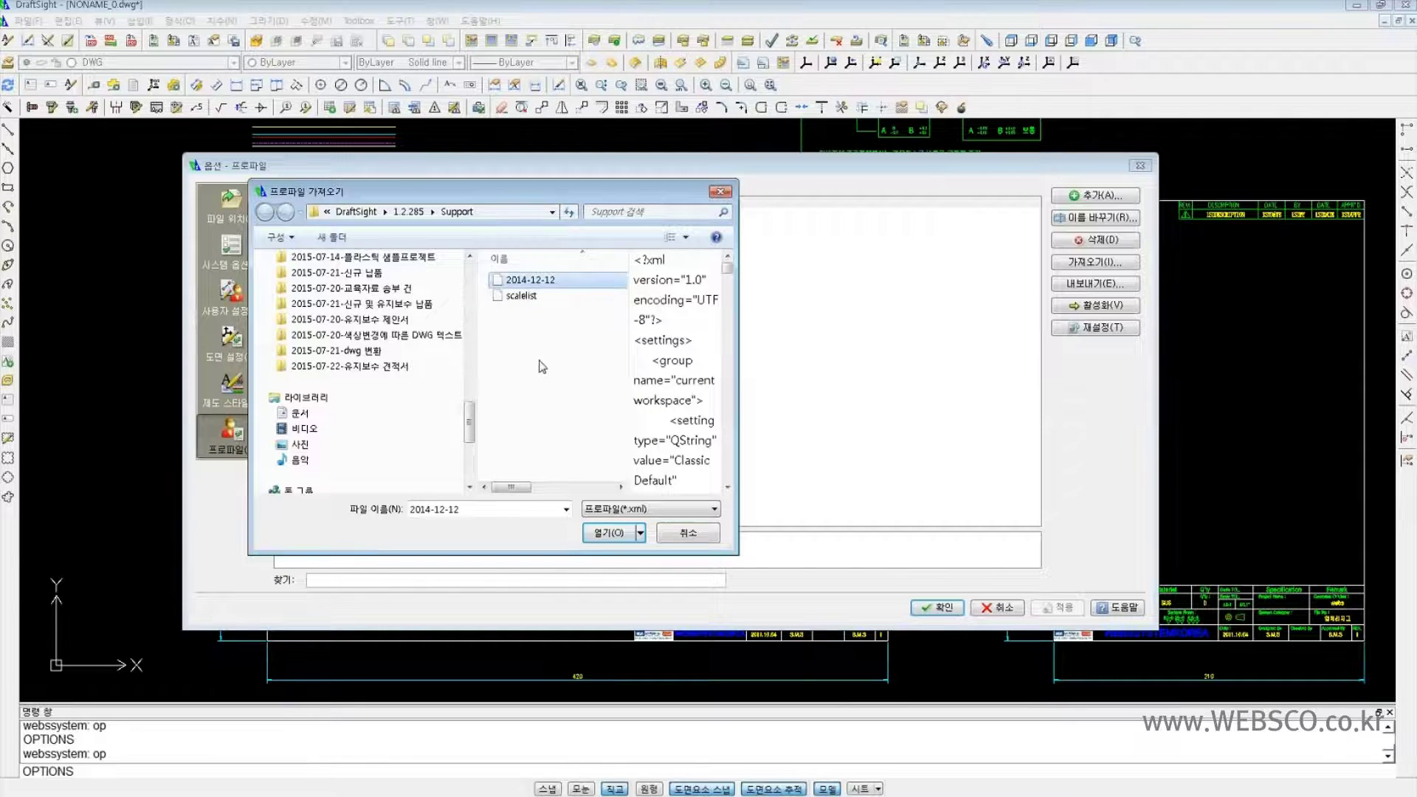
drag(631, 196, 688, 205)
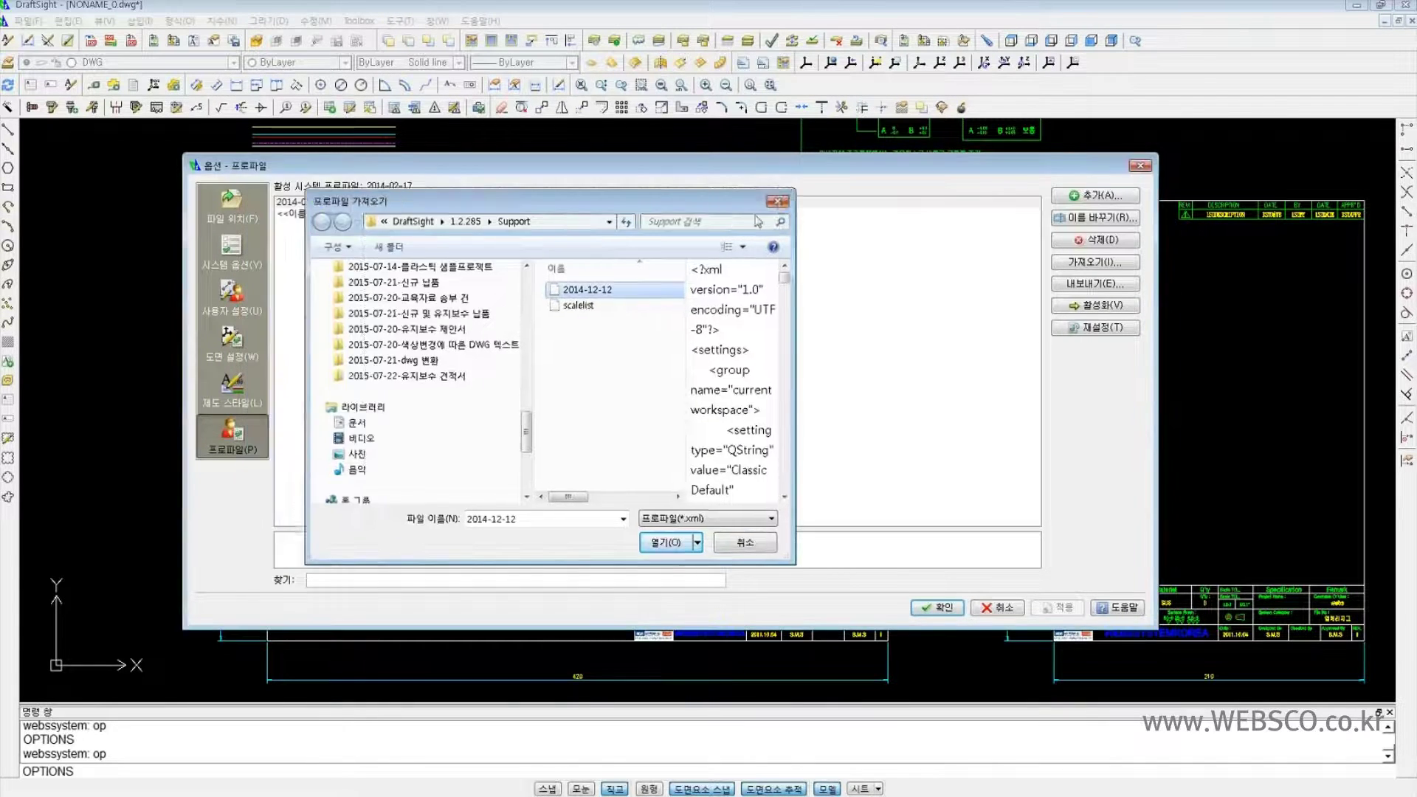
click(777, 200)
click(373, 269)
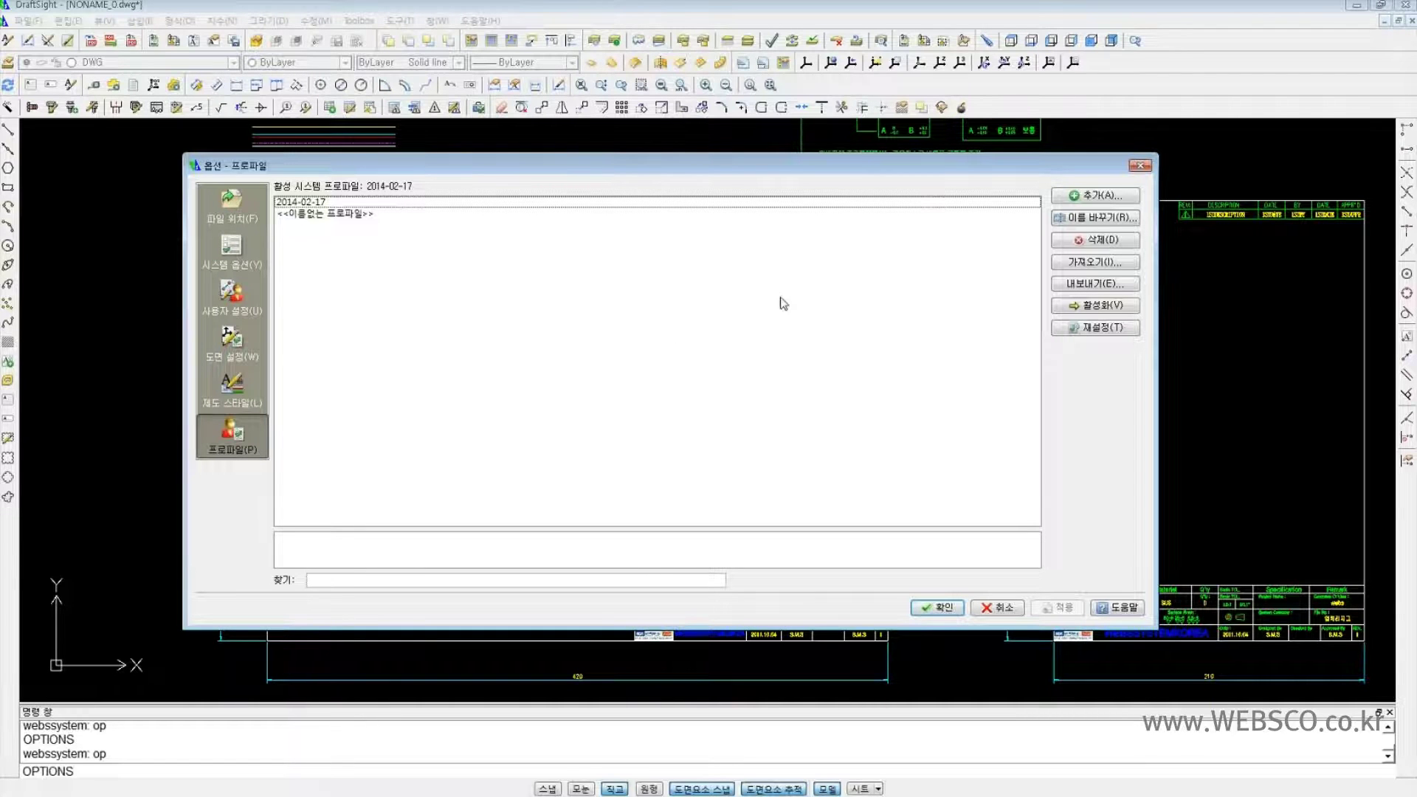
- Close the options and open the interface customization window (인터페이스 사용자 정의), moving it aside
click(1133, 168)
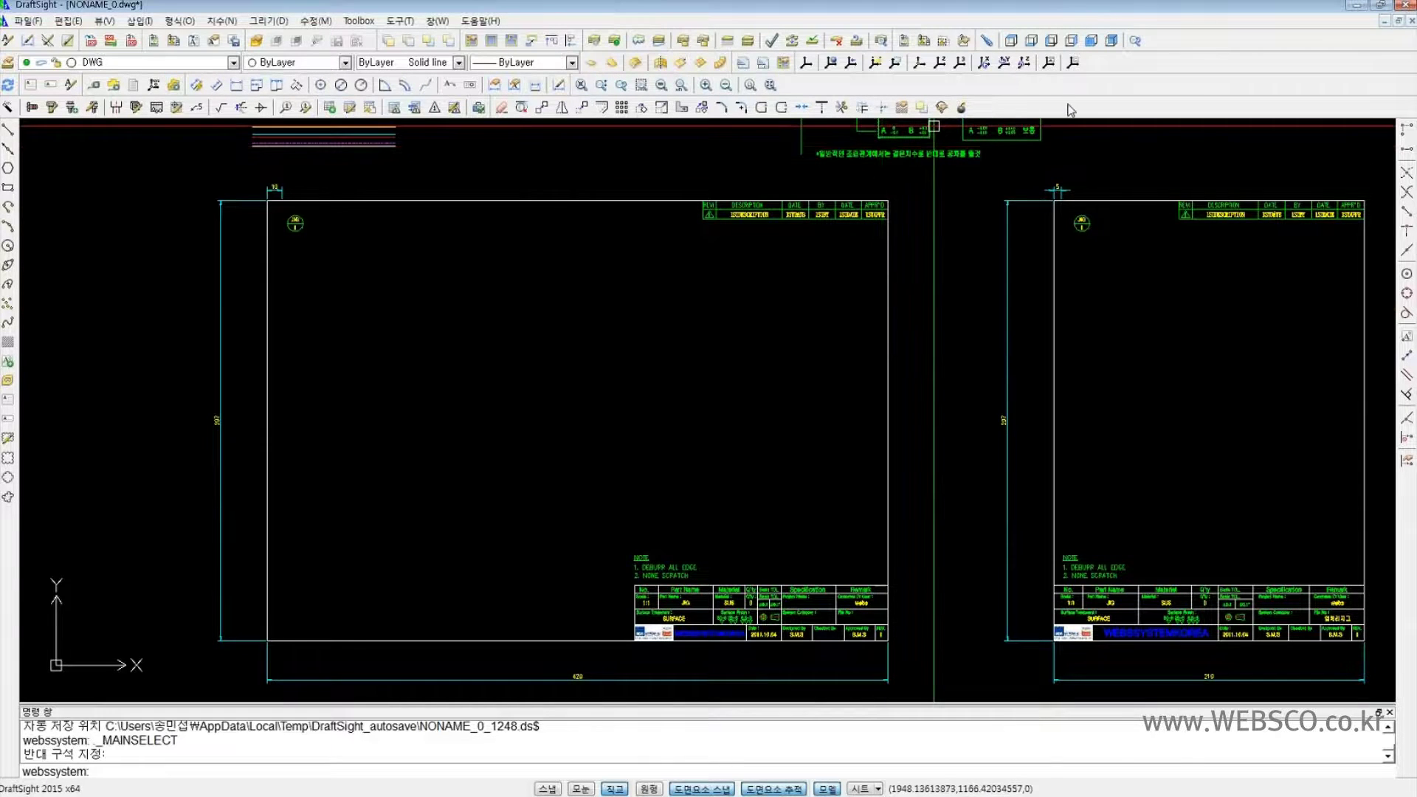
click(400, 20)
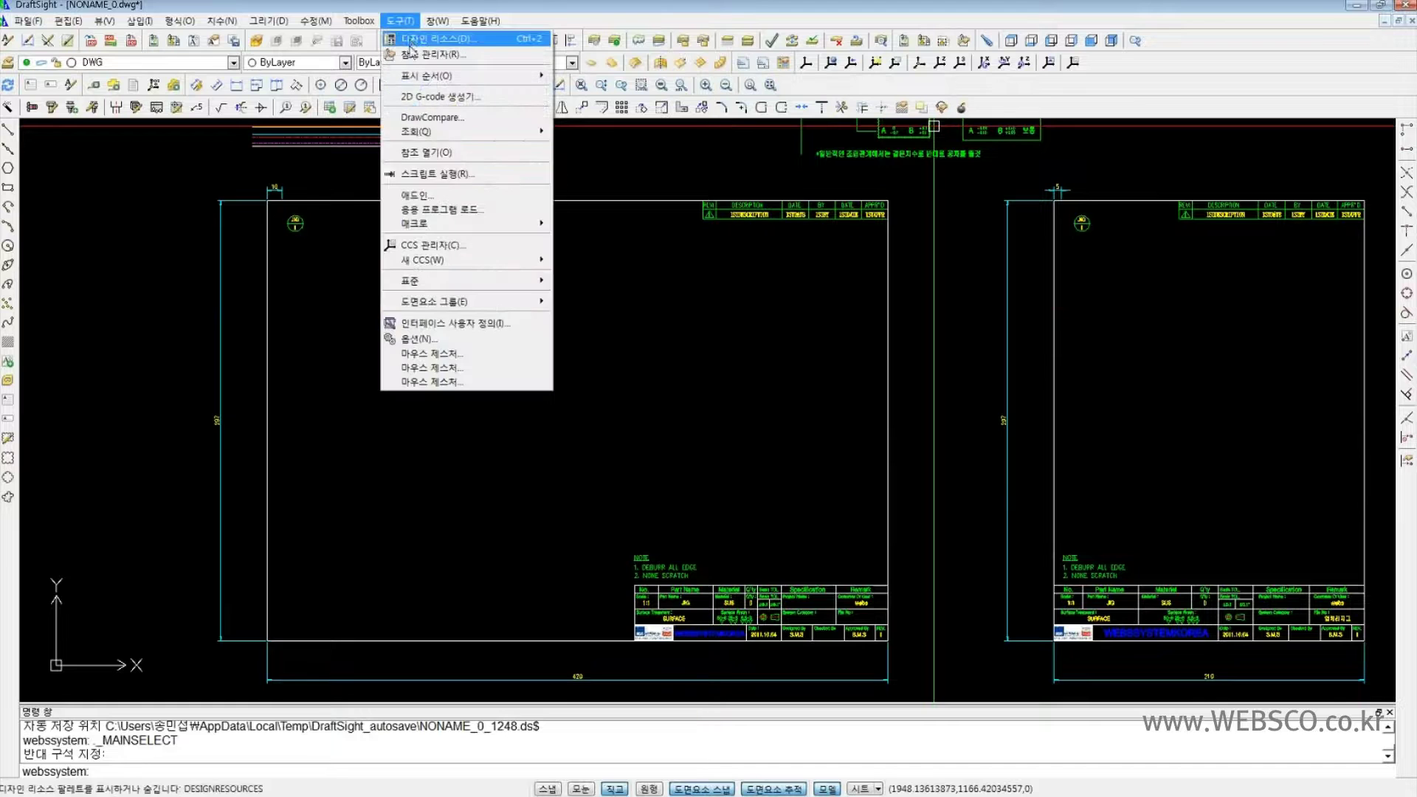
click(455, 326)
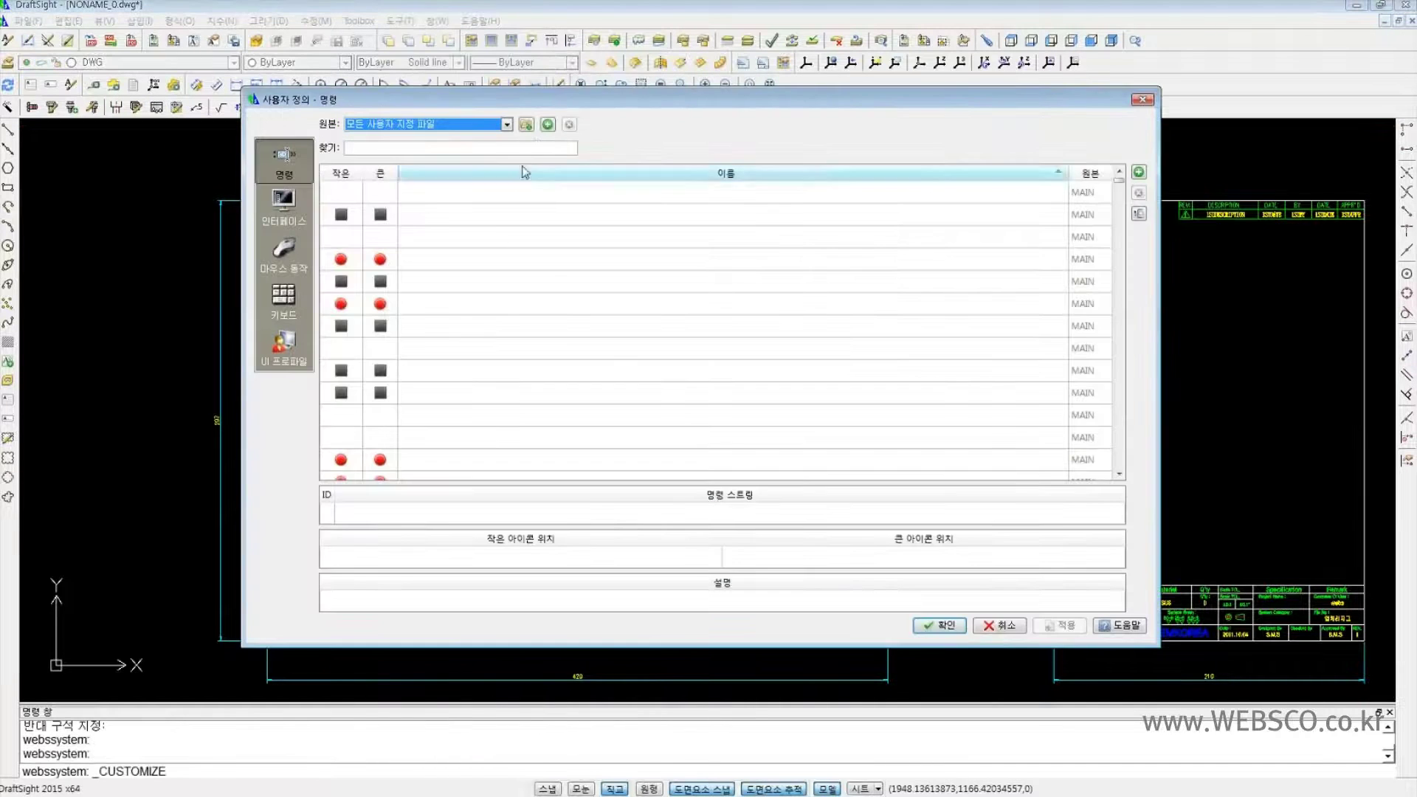
drag(548, 101, 510, 88)
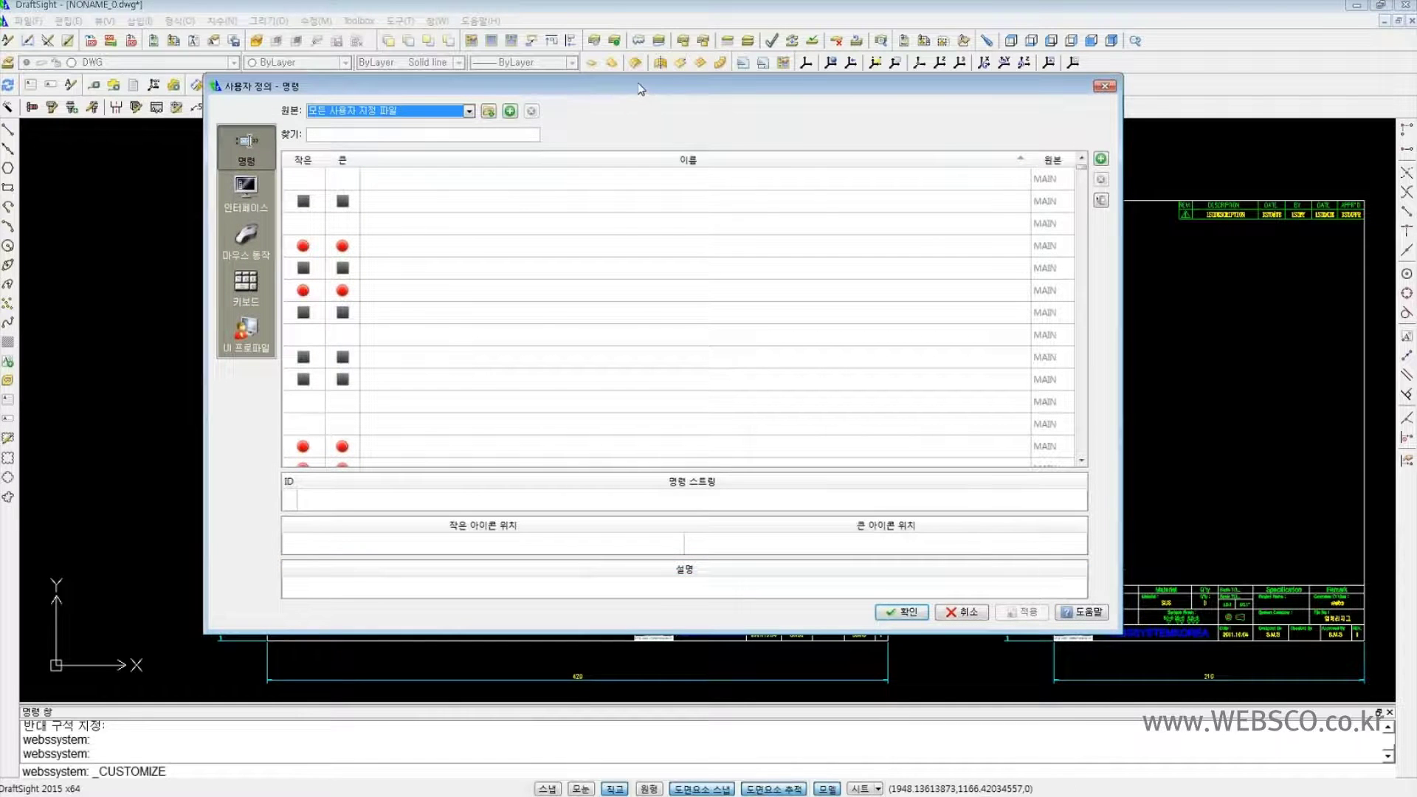
drag(628, 86, 546, 75)
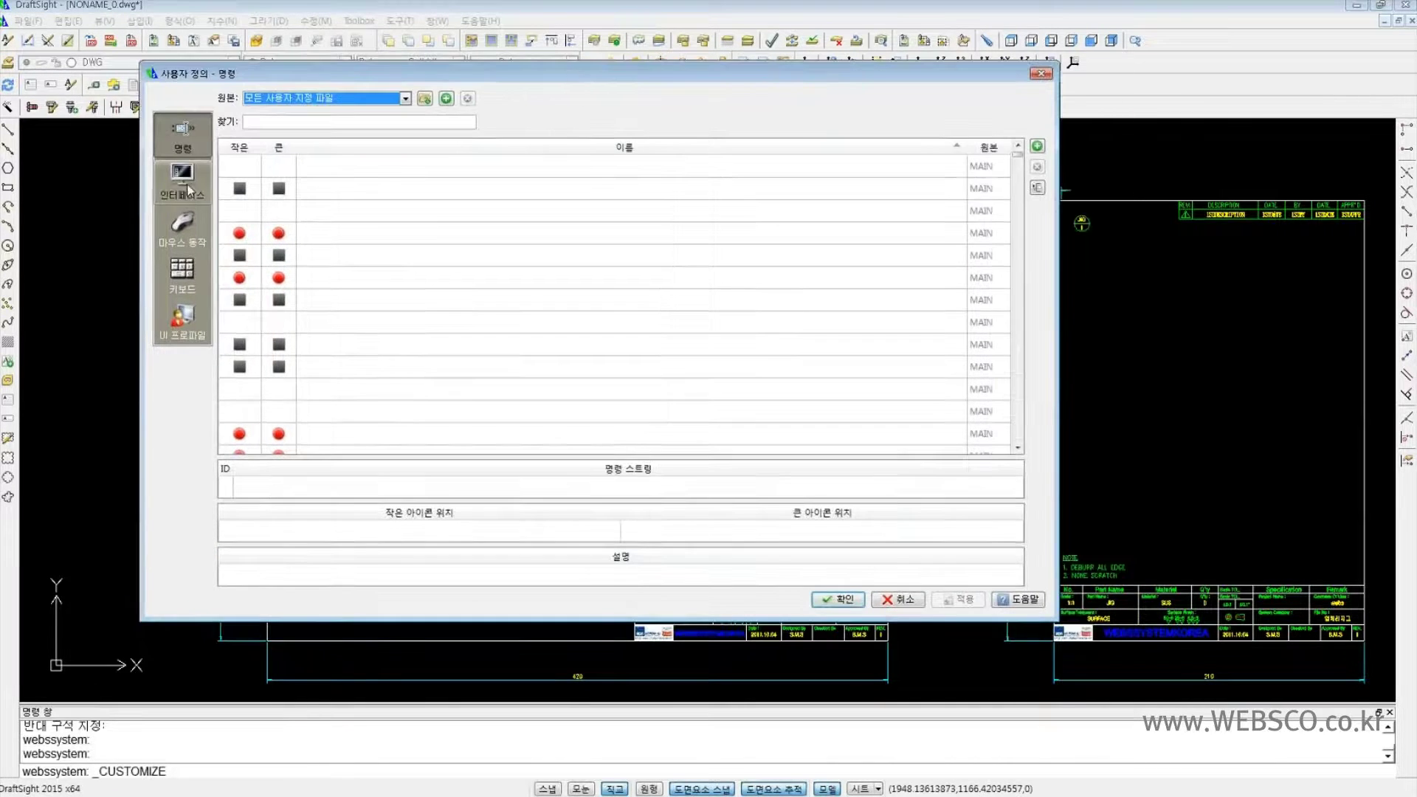
- Show the interface customization, expand the 파일 menu's entries, and inspect its 열기, 닫기 and 저장 commands
click(182, 186)
click(229, 121)
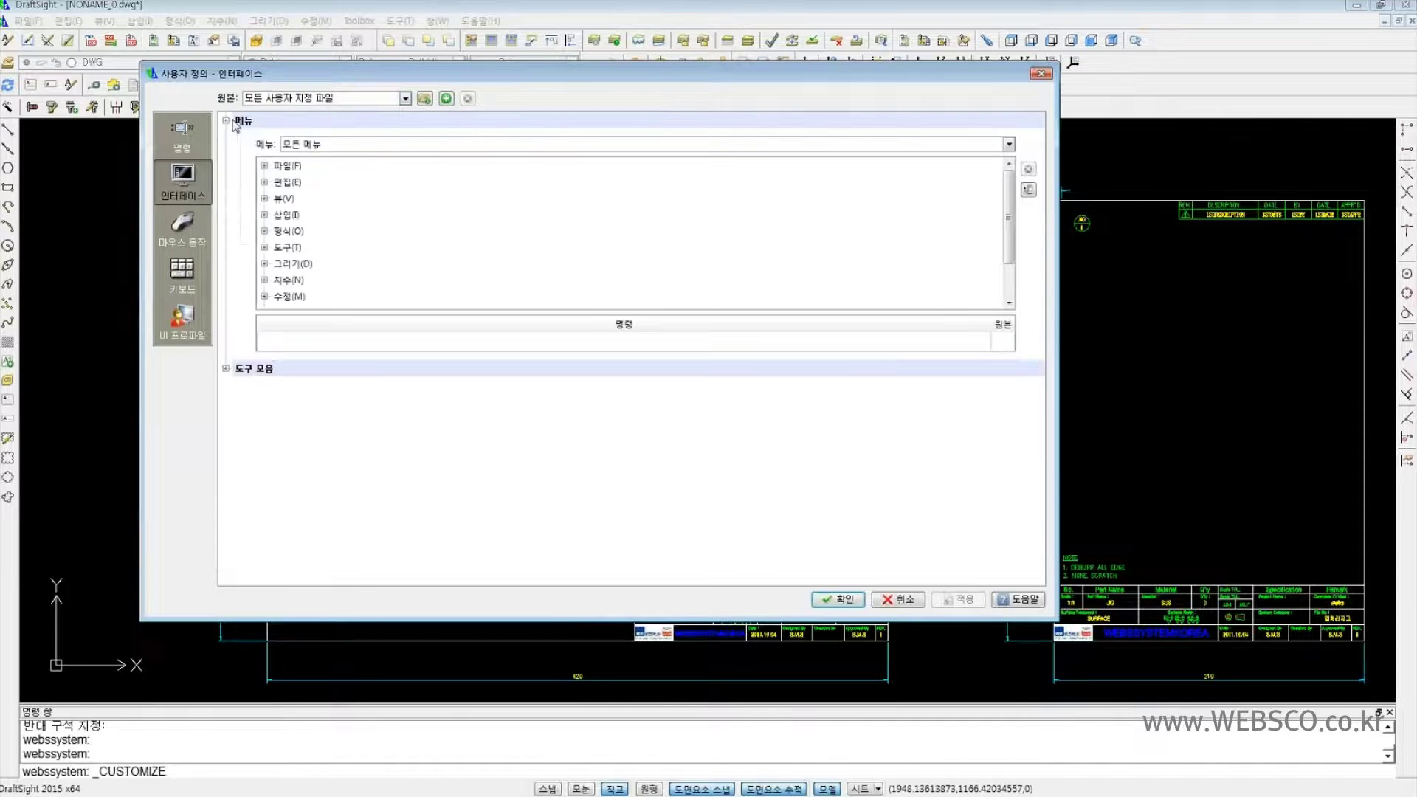
click(264, 167)
click(319, 200)
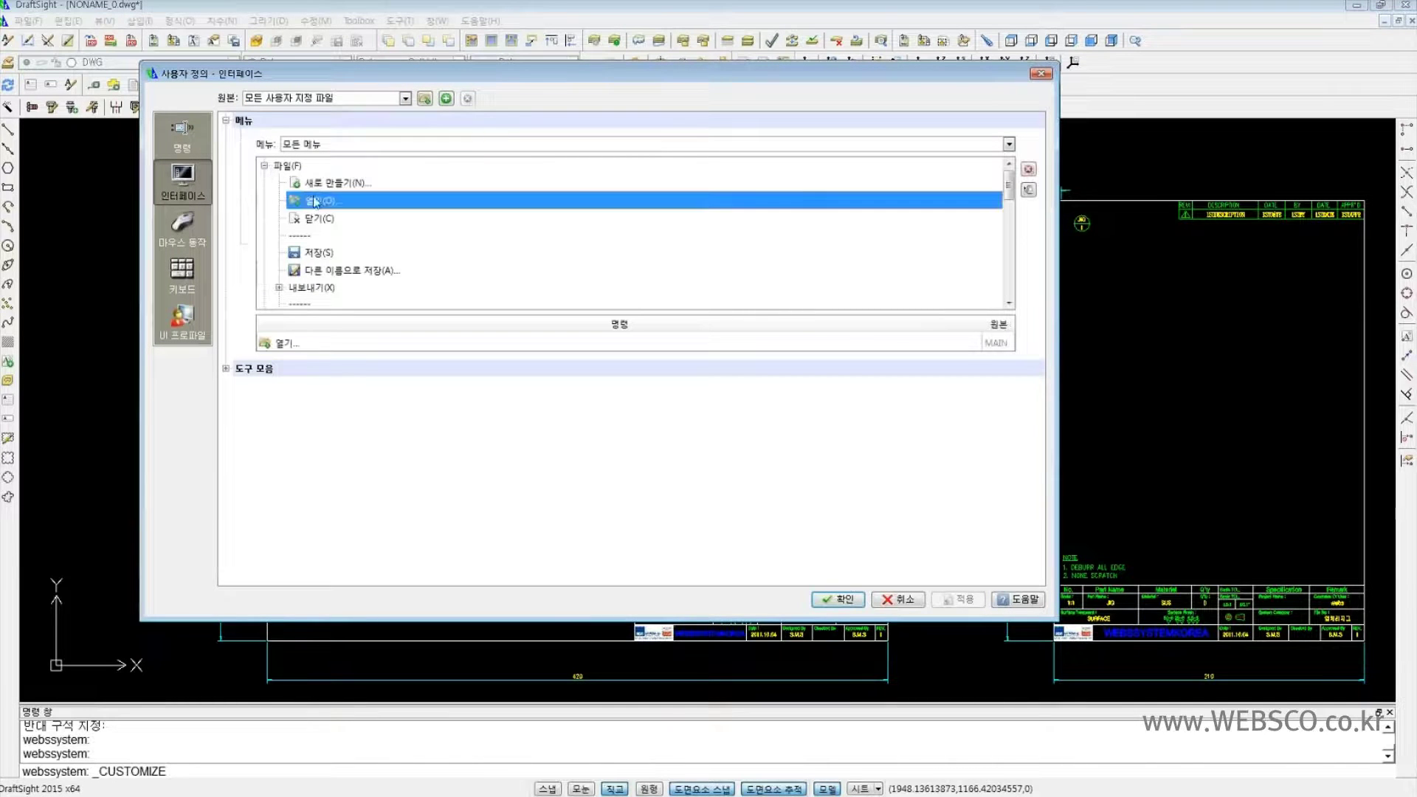
click(315, 219)
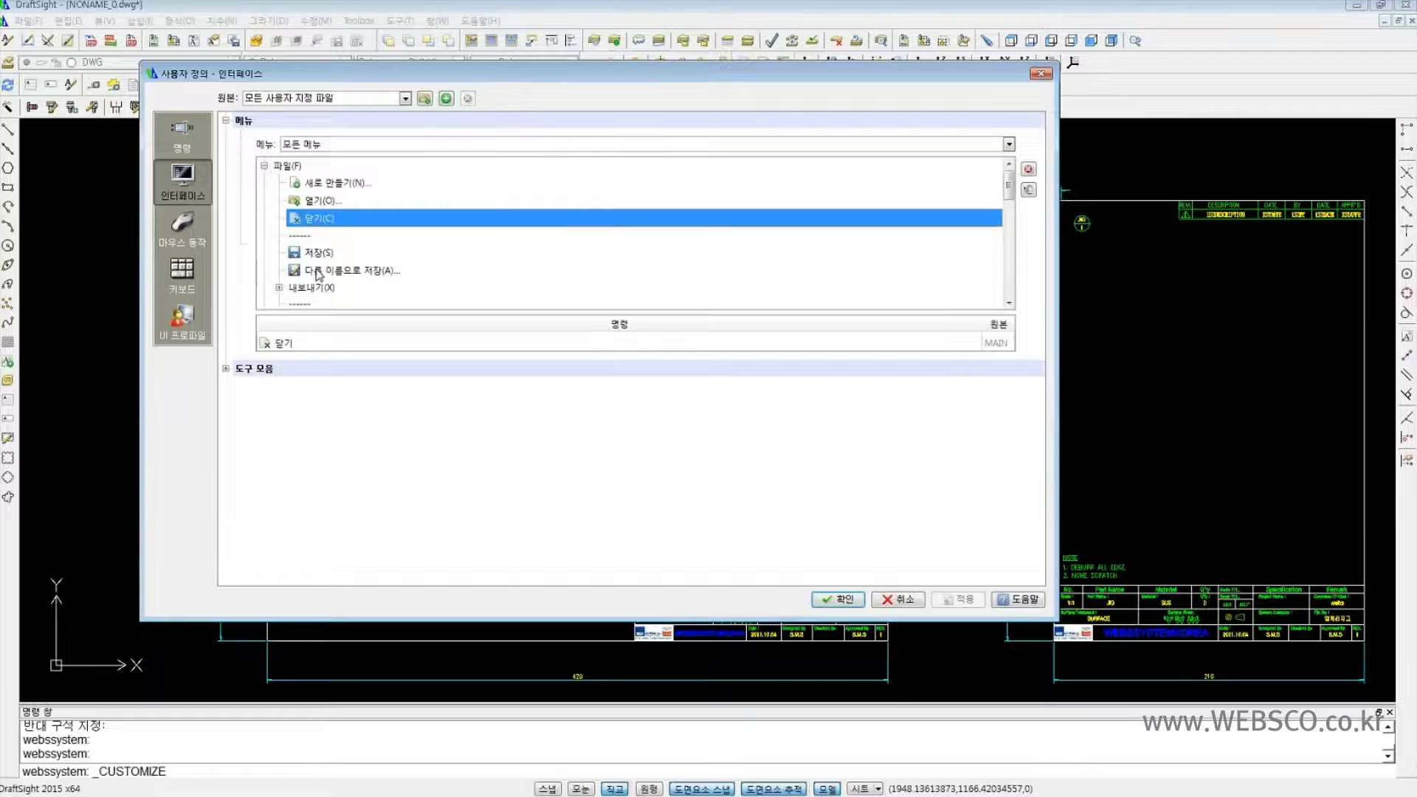
click(321, 277)
click(316, 253)
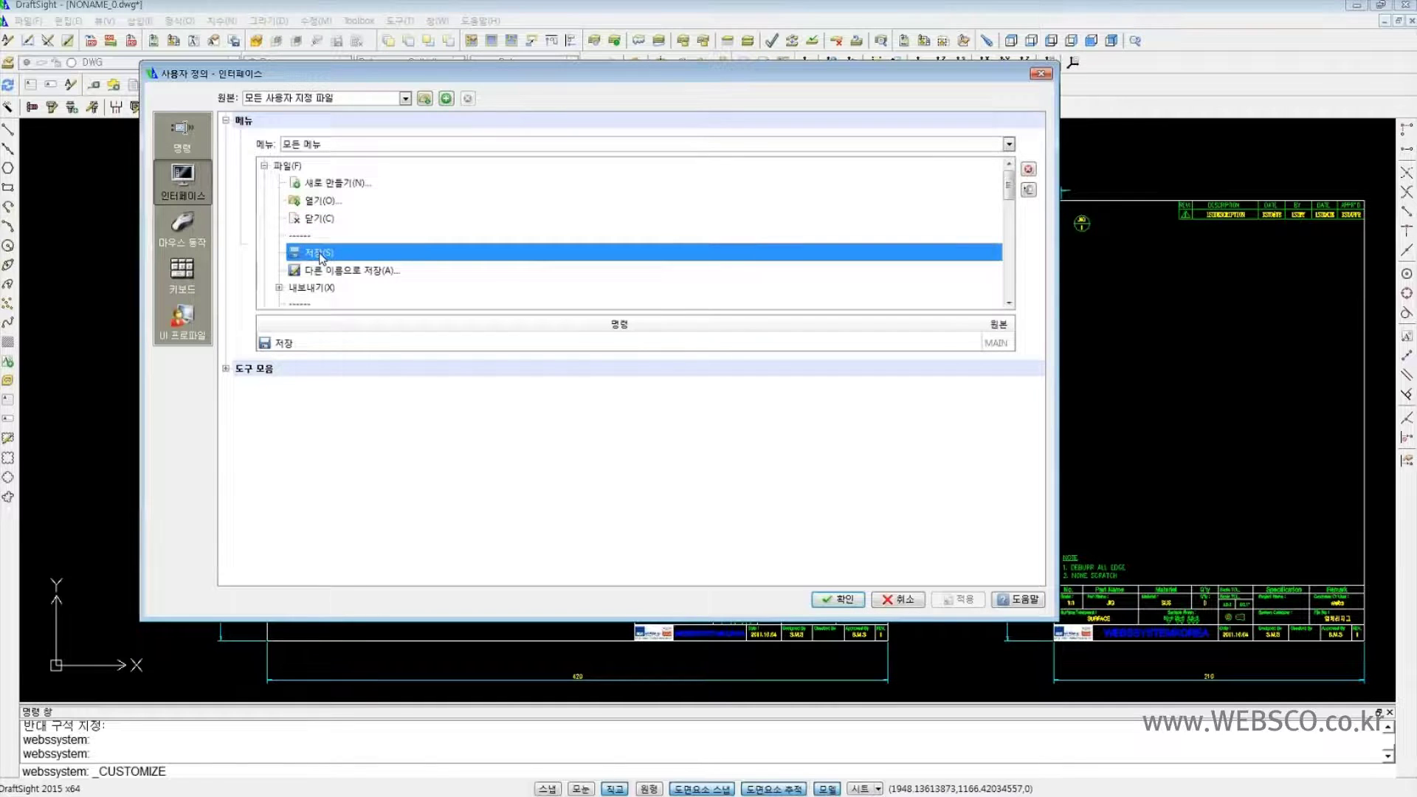
- Show the mouse action settings (마우스 동작) and review the commands assignable to Ctrl and Ctrl+Shift with 오른쪽 클릭
click(197, 237)
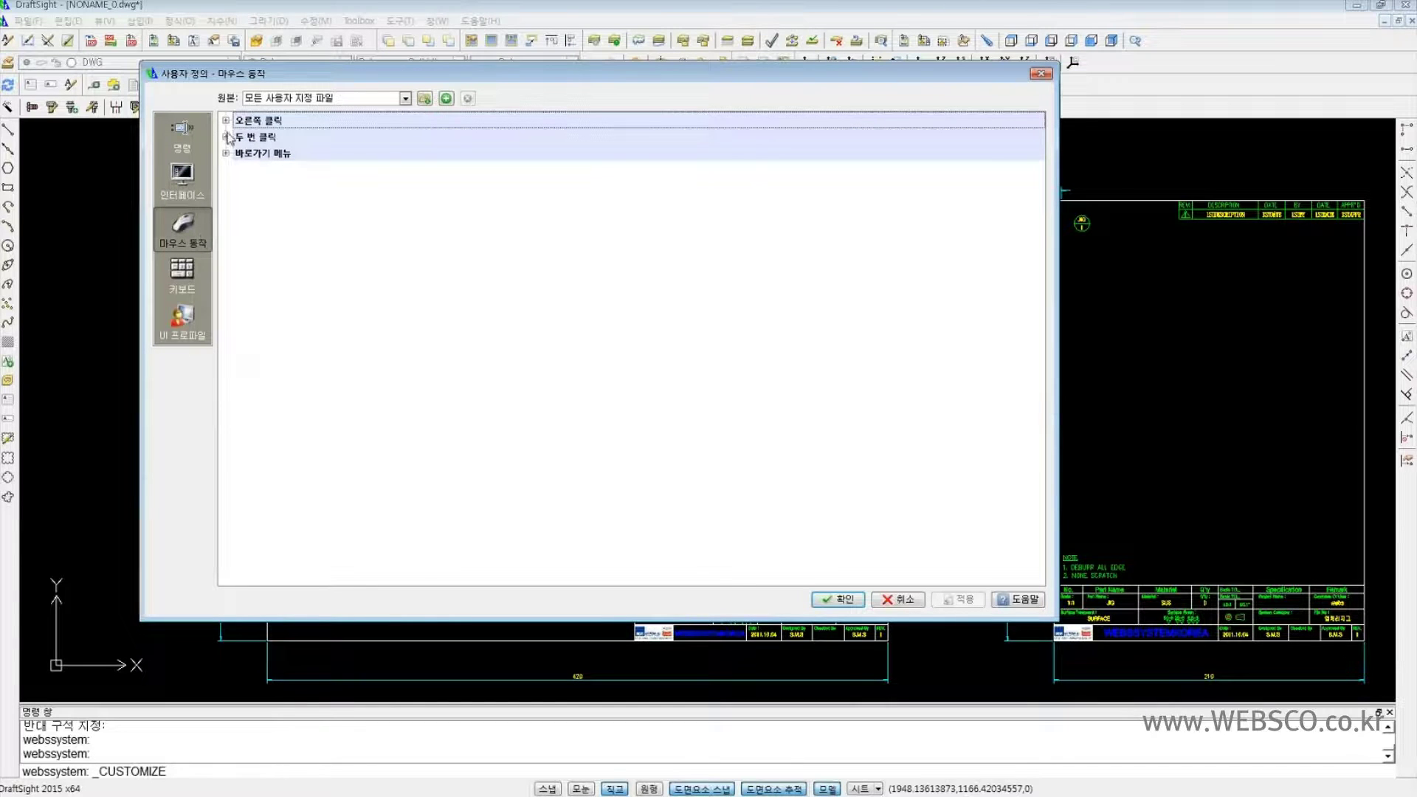
click(226, 120)
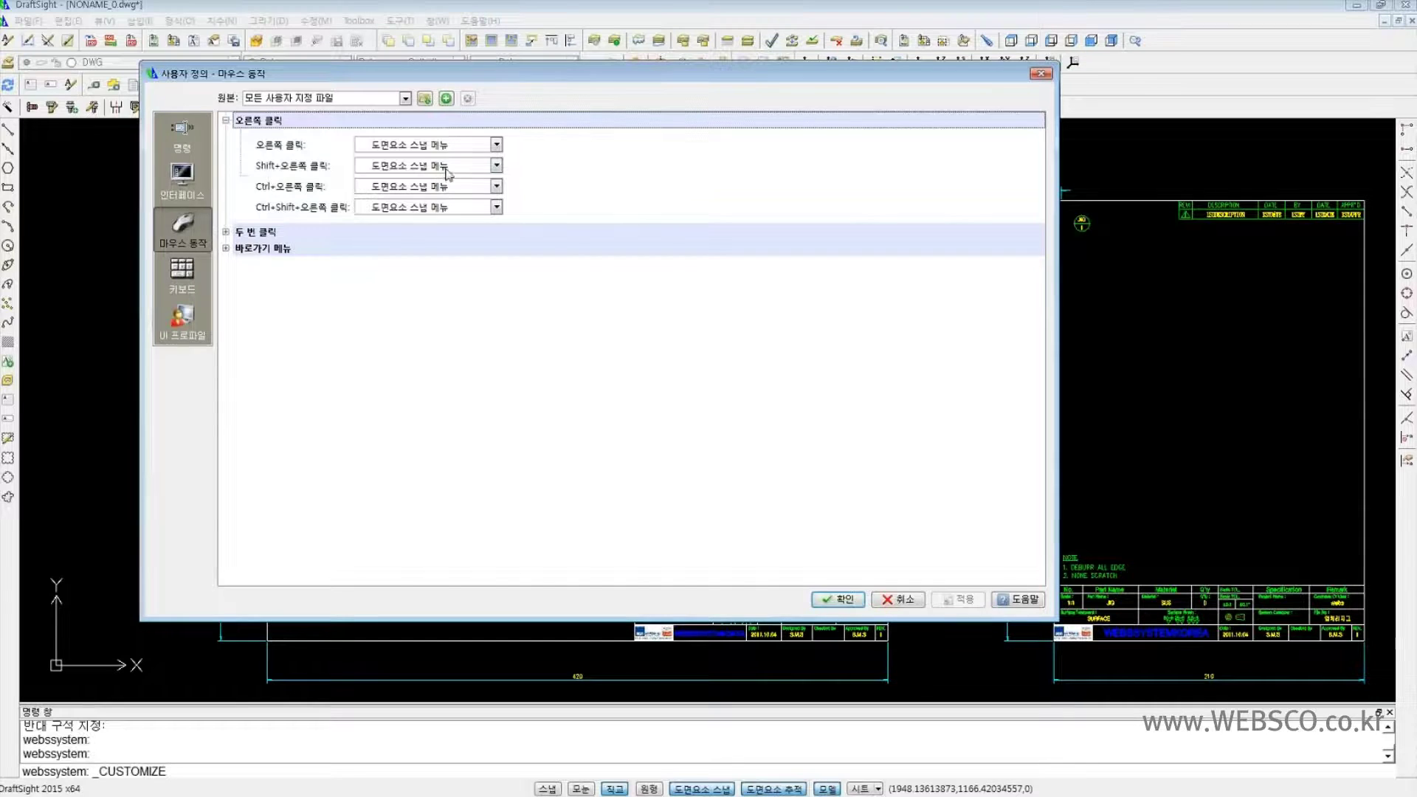
click(498, 188)
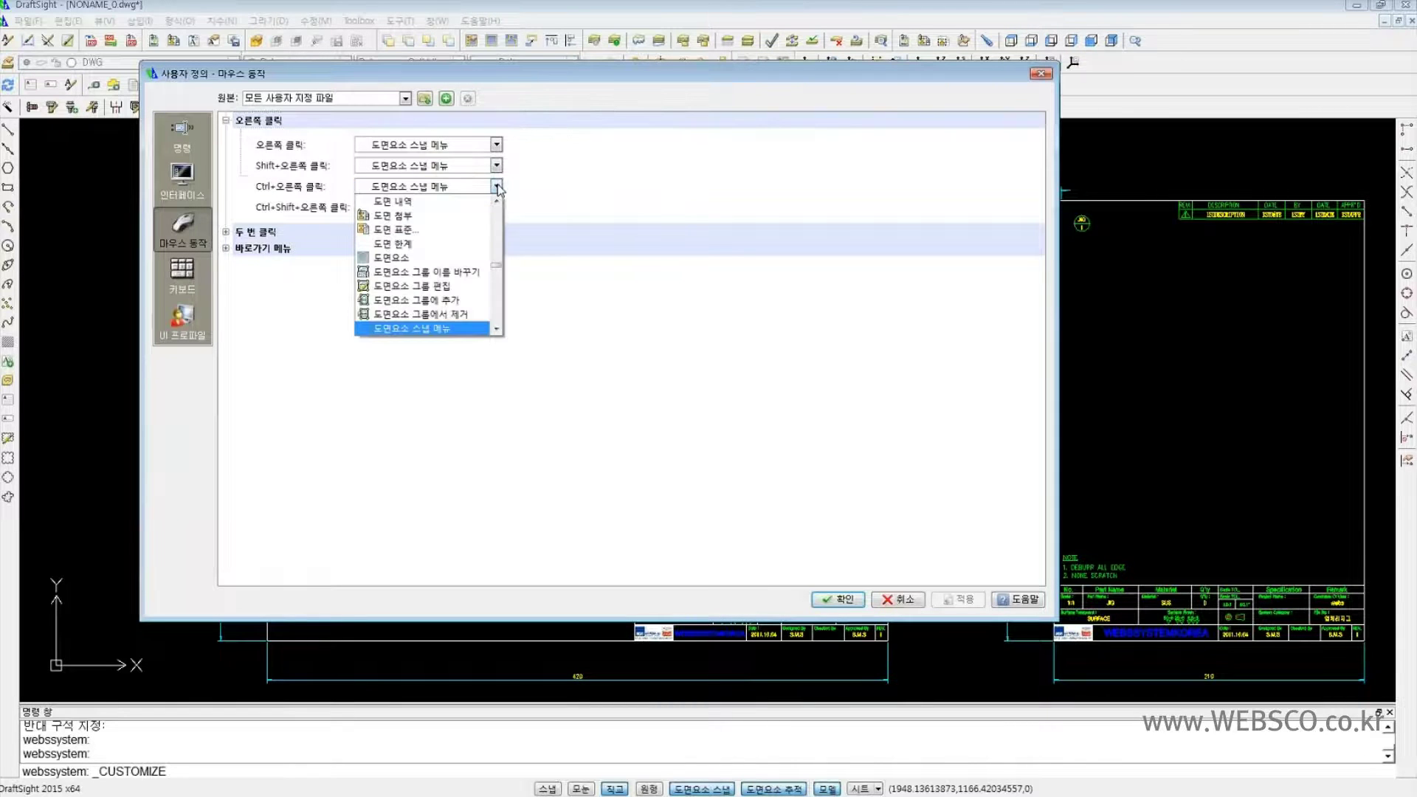
mouse_move(498, 265)
mouse_down()
mouse_move(502, 306)
mouse_move(509, 290)
mouse_up()
click(573, 295)
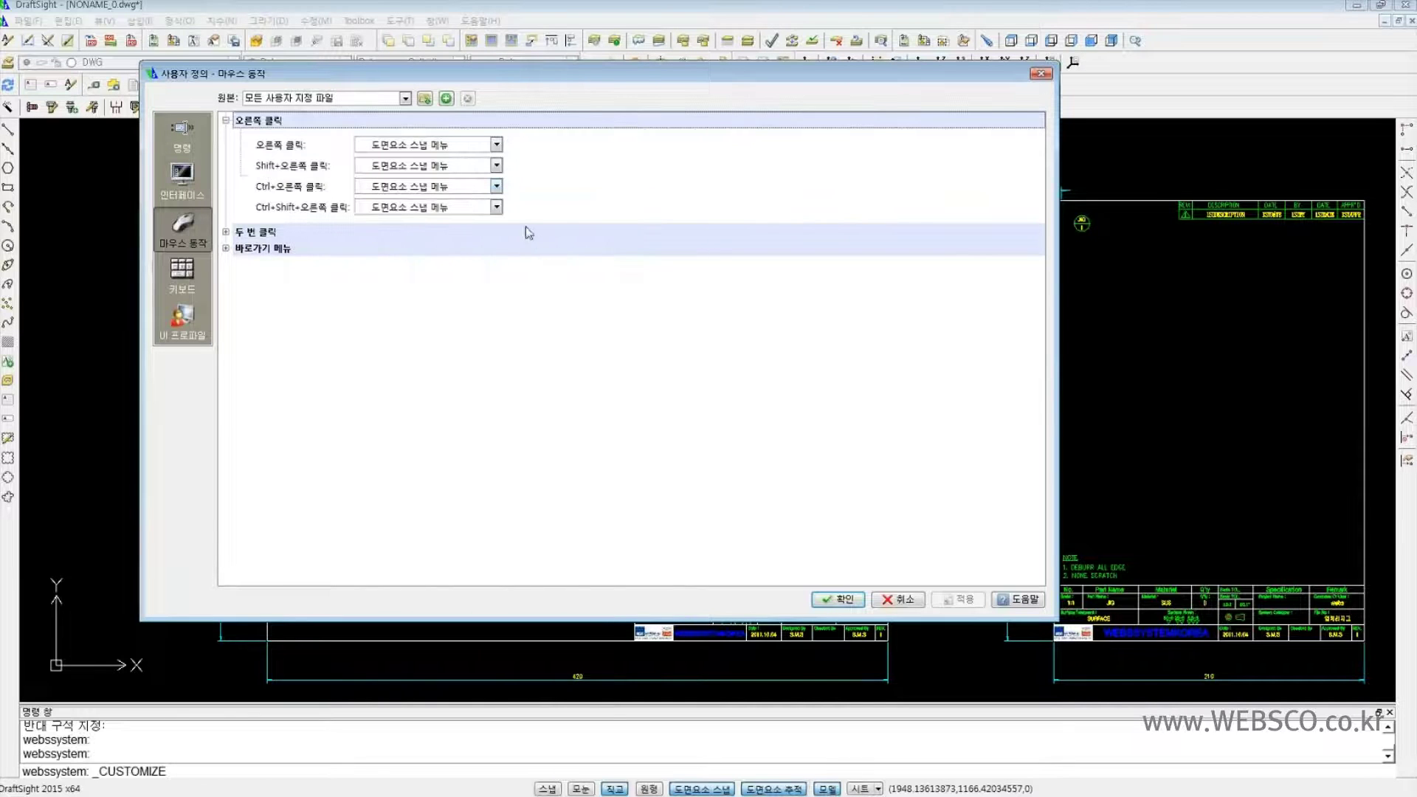
click(499, 208)
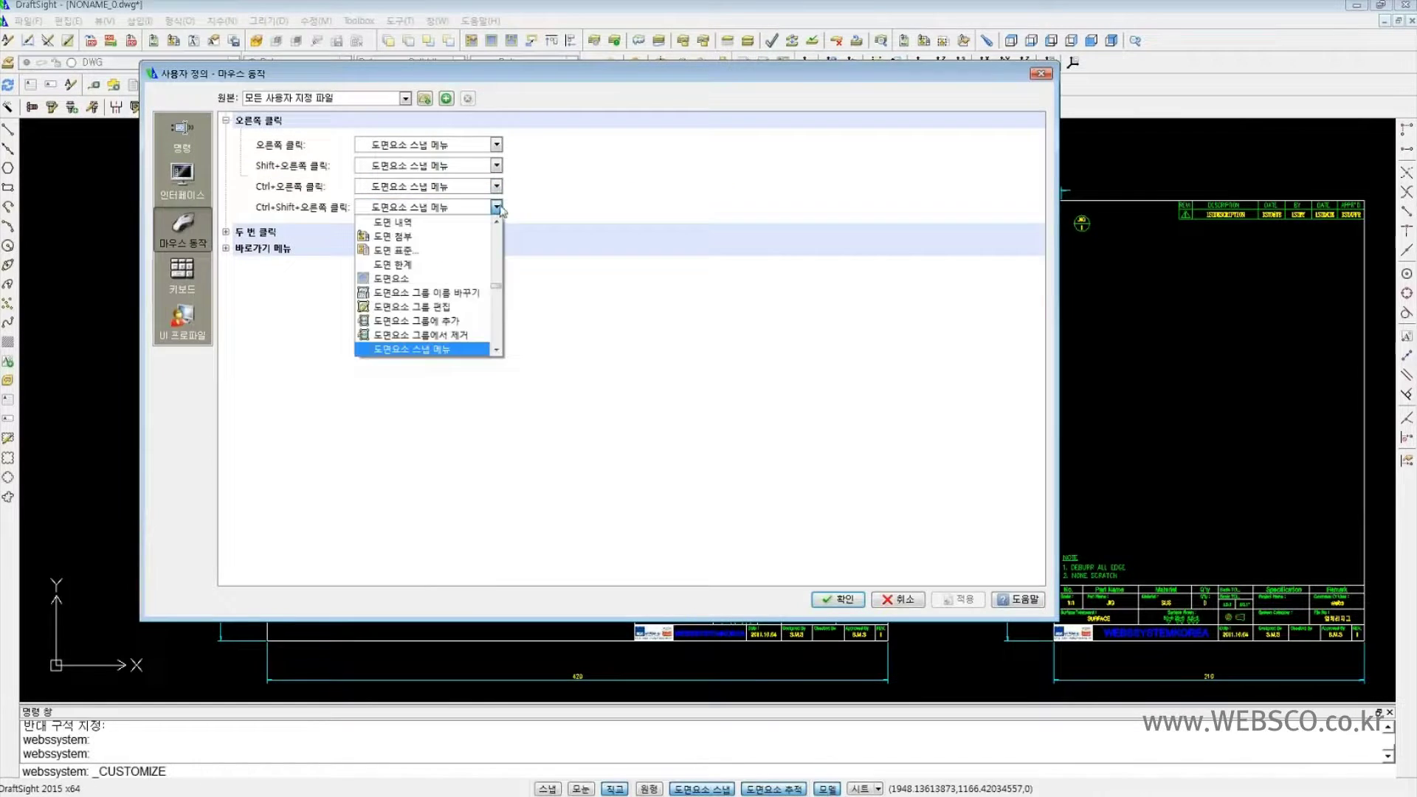
click(802, 188)
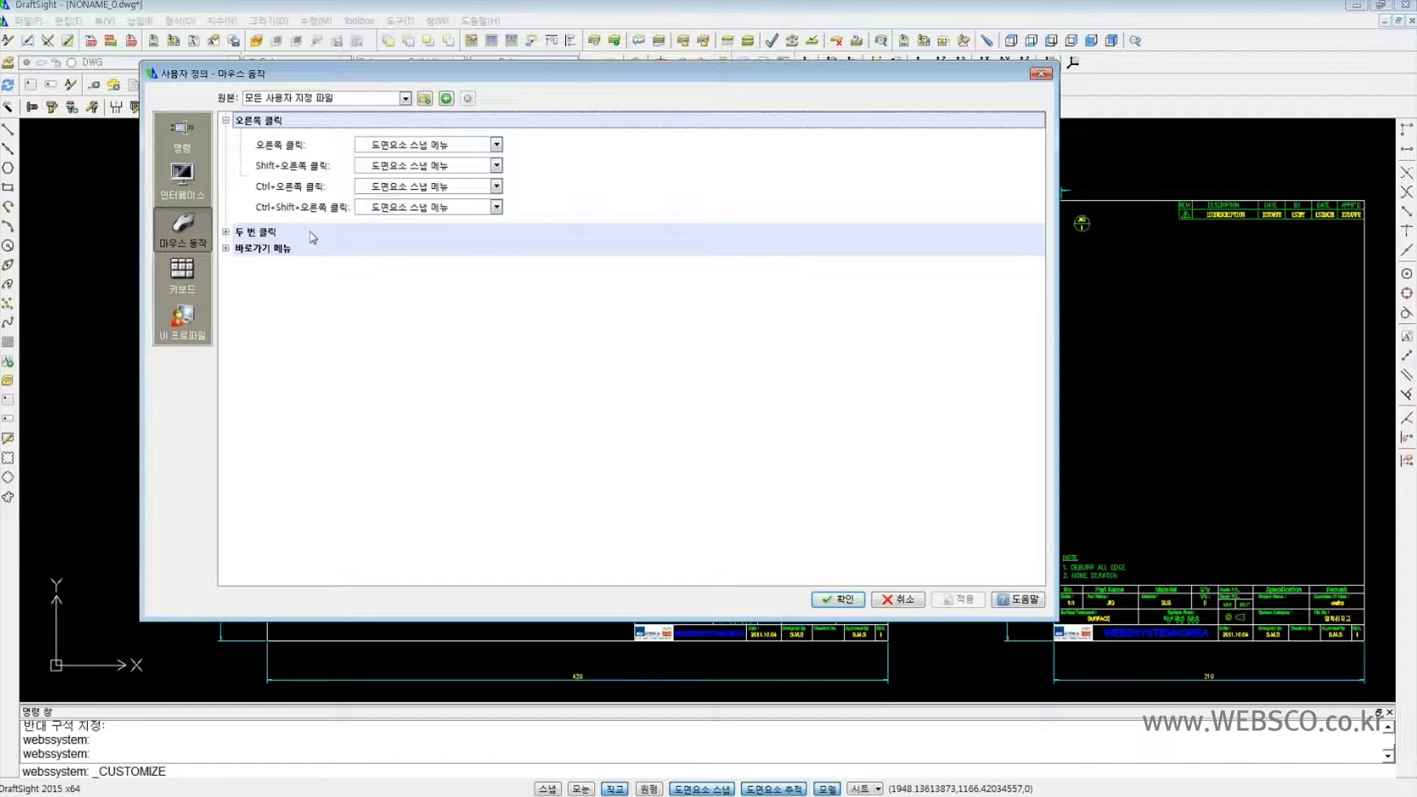
- Review the entity commands assigned under 두 번 클릭 and expand the shortcut menu settings (바로가기 메뉴)
click(227, 233)
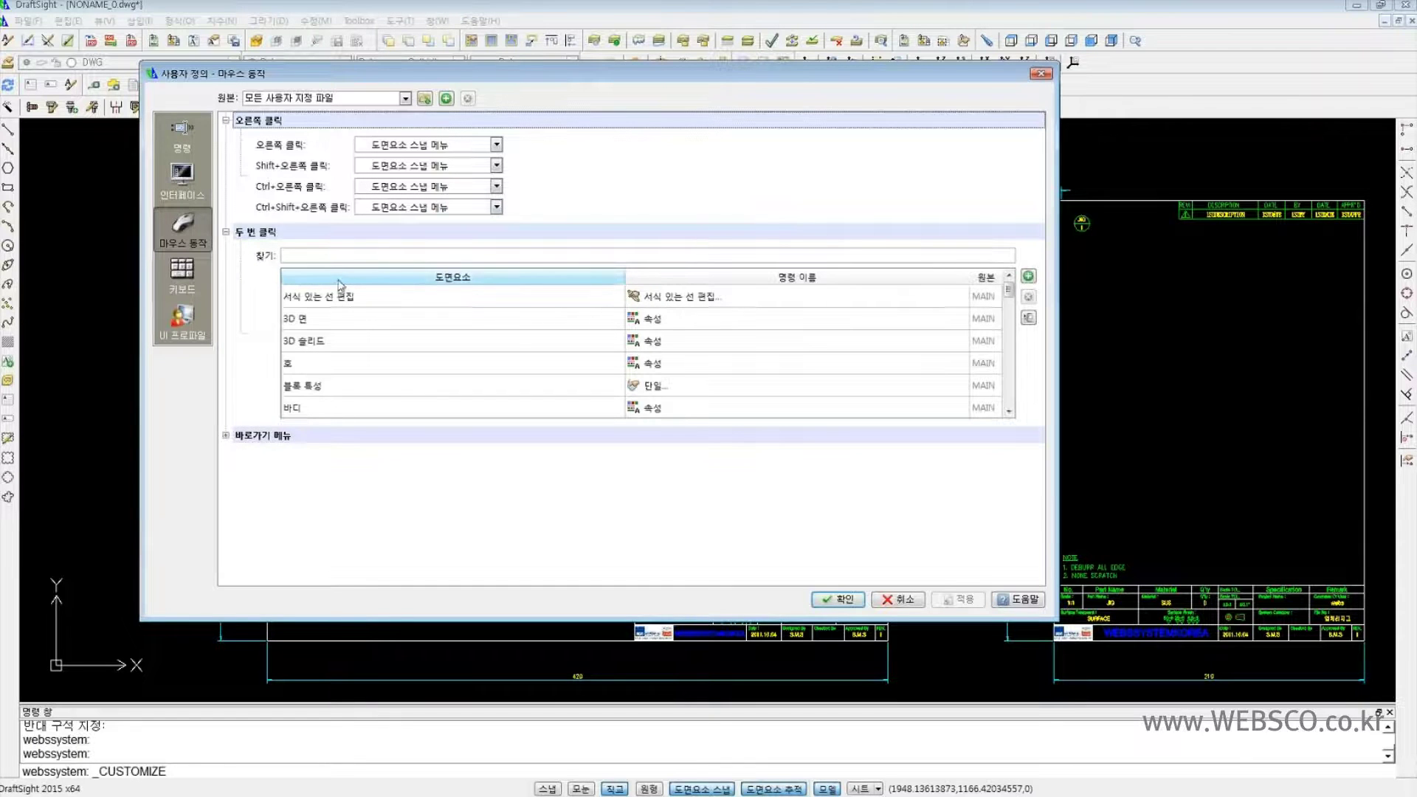
scroll(443, 353, down, 3)
scroll(443, 347, down, 3)
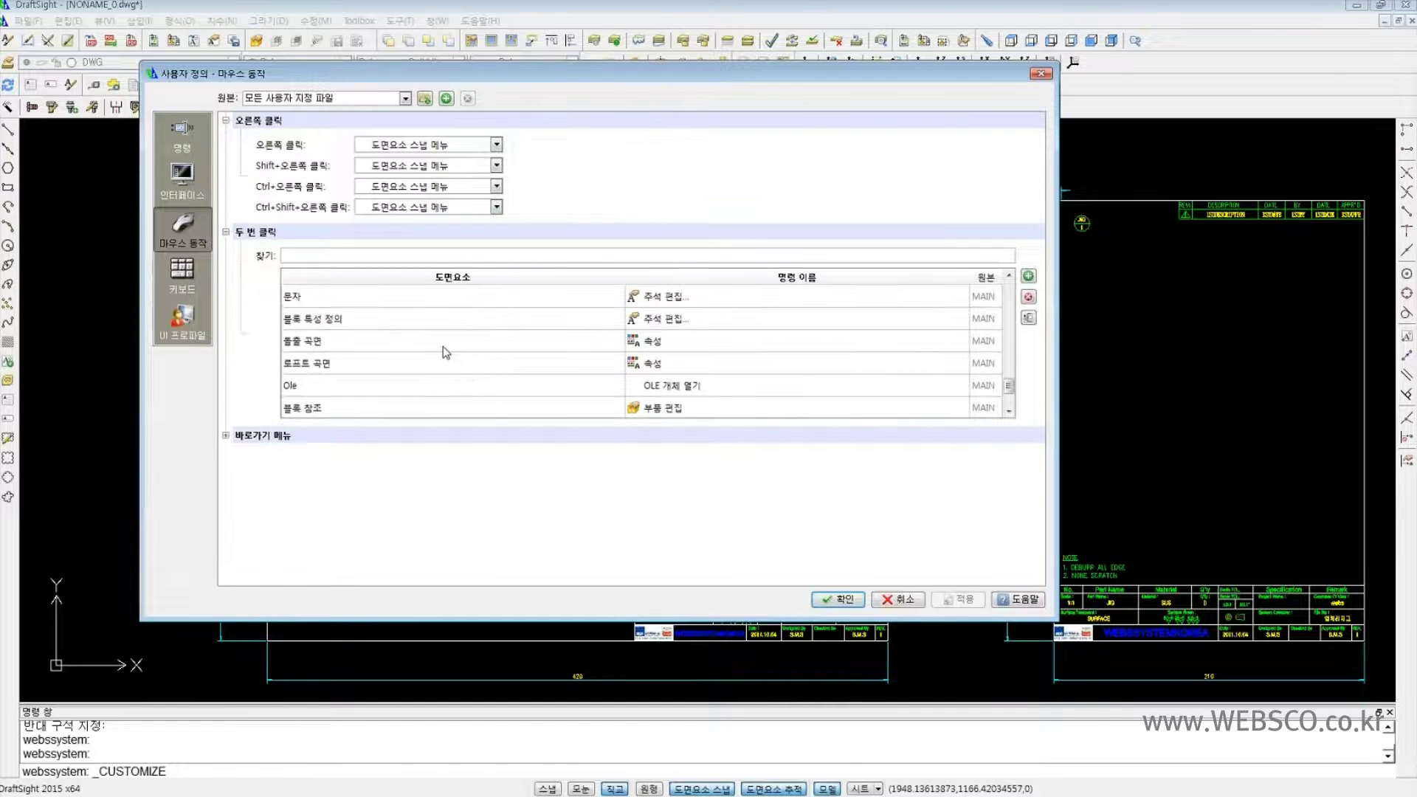
click(226, 436)
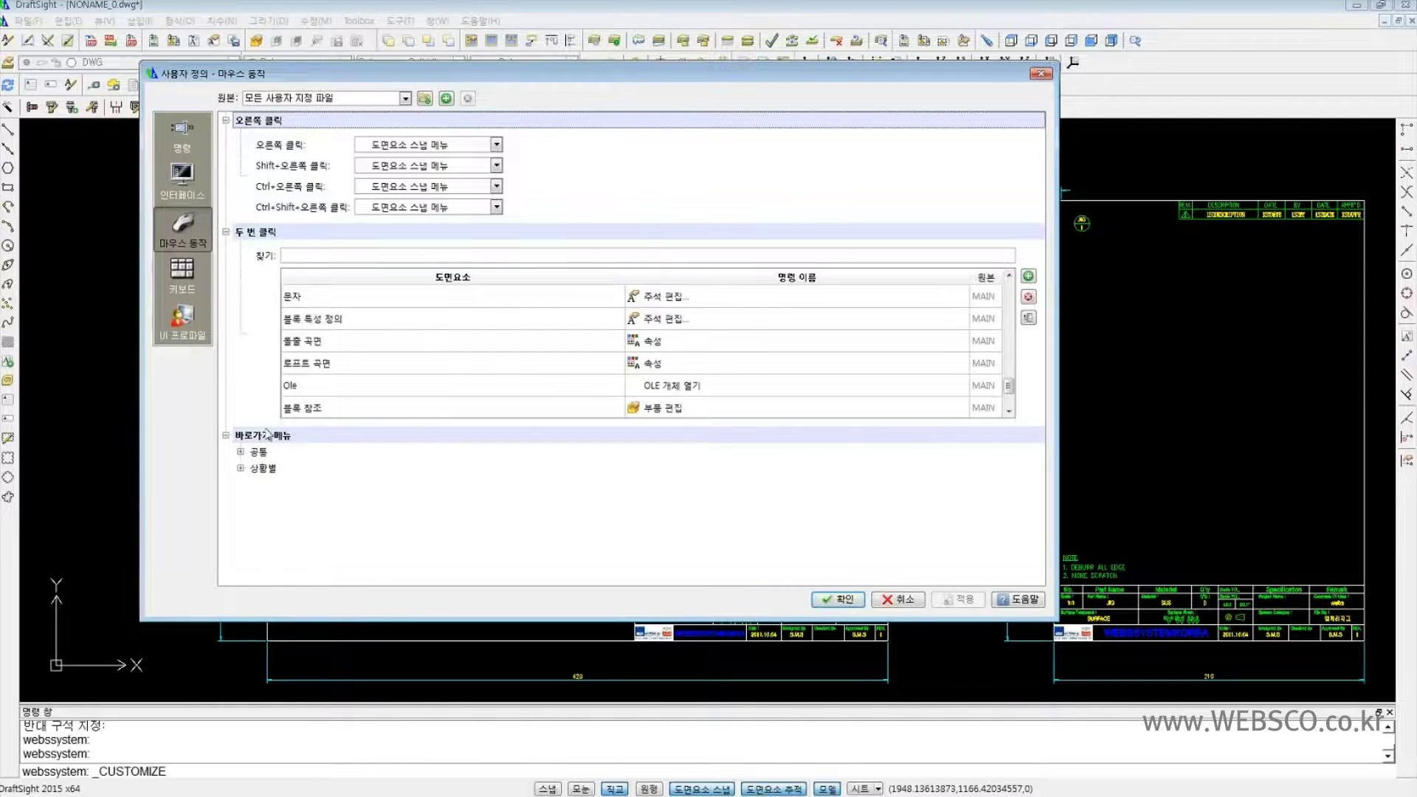
- Show the keyboard settings (키보드) and expand the shortcut key list (바로가기 키) under 키보드 바로가기 키
click(198, 284)
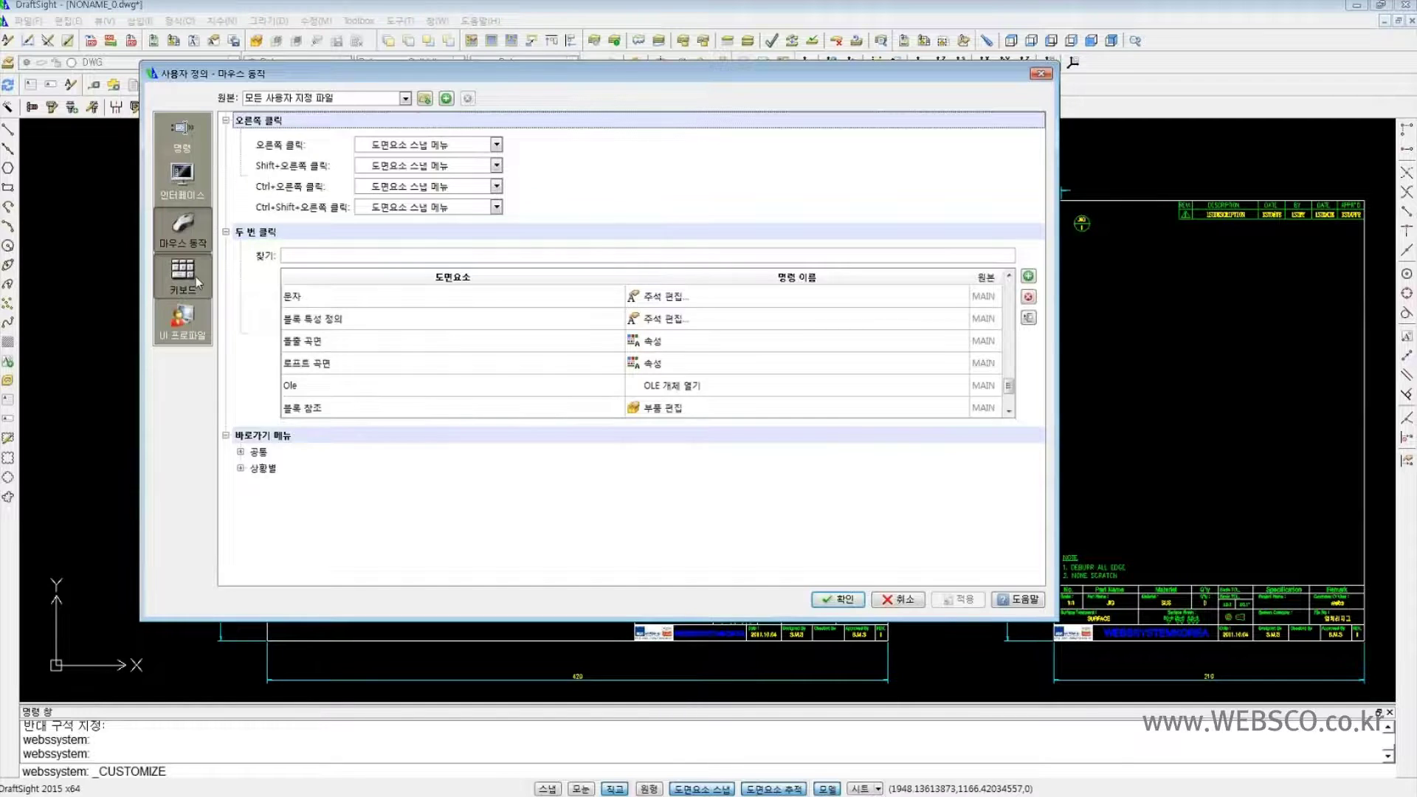
click(225, 120)
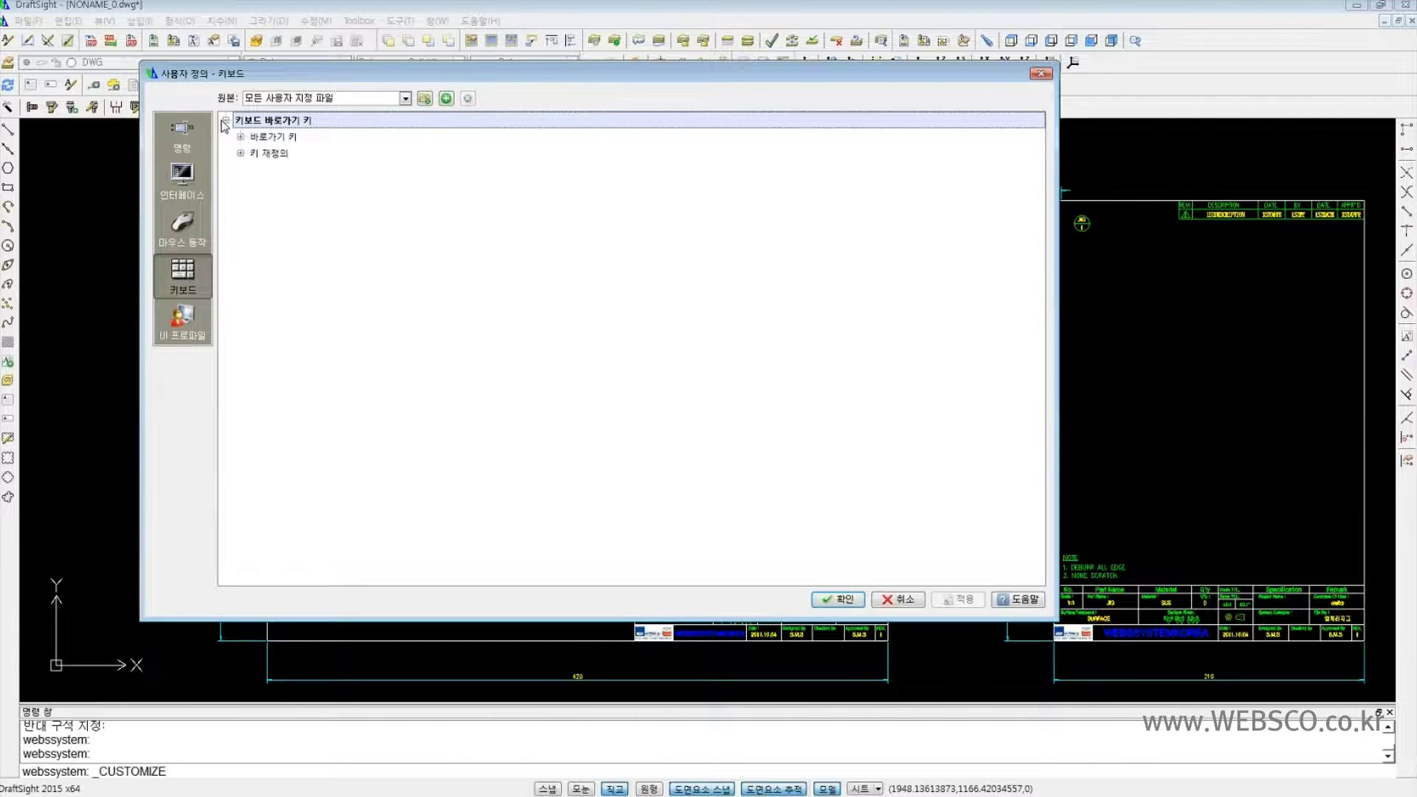
click(240, 137)
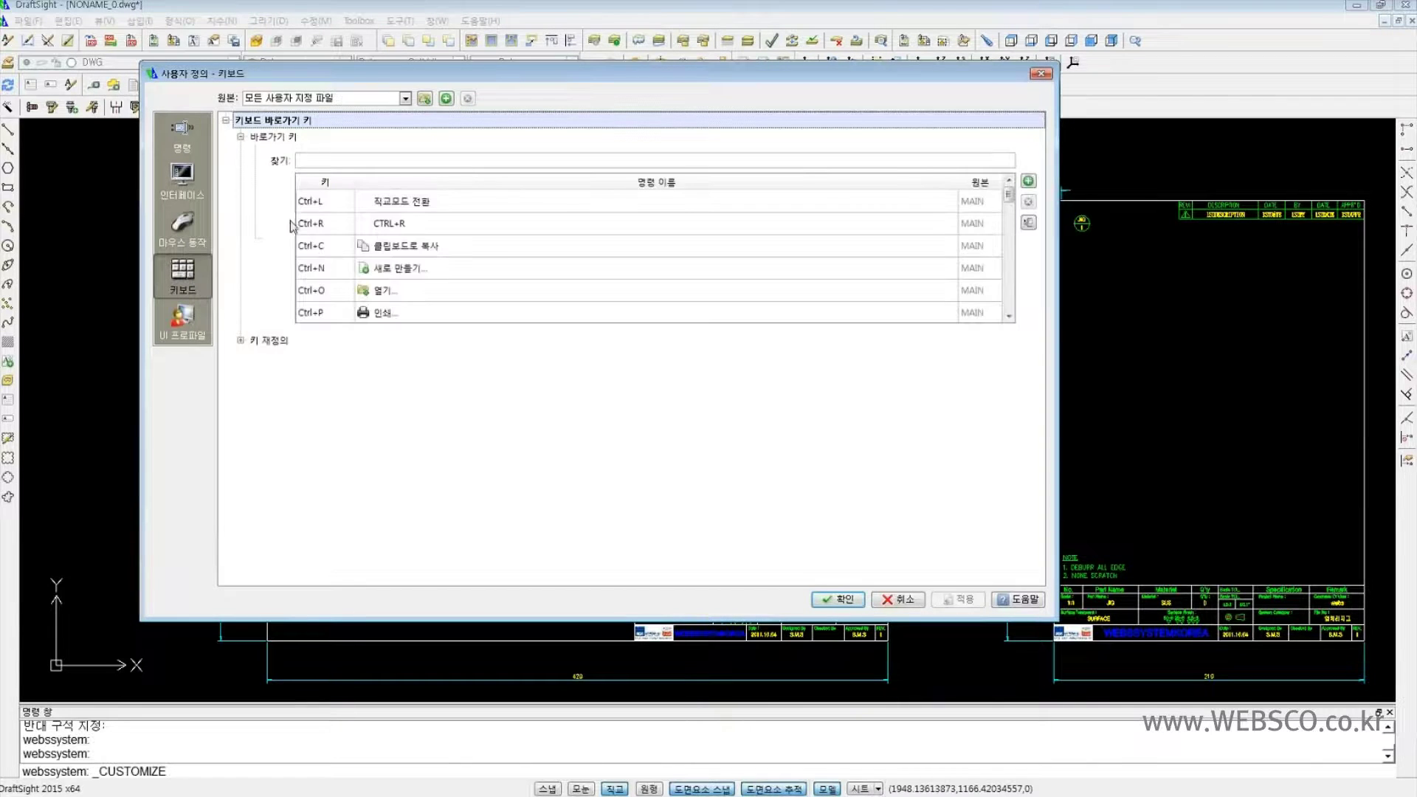
click(334, 229)
- Review the commands assigned to the keyboard shortcuts, from the Ctrl combinations through to the function keys
scroll(333, 240, down, 4)
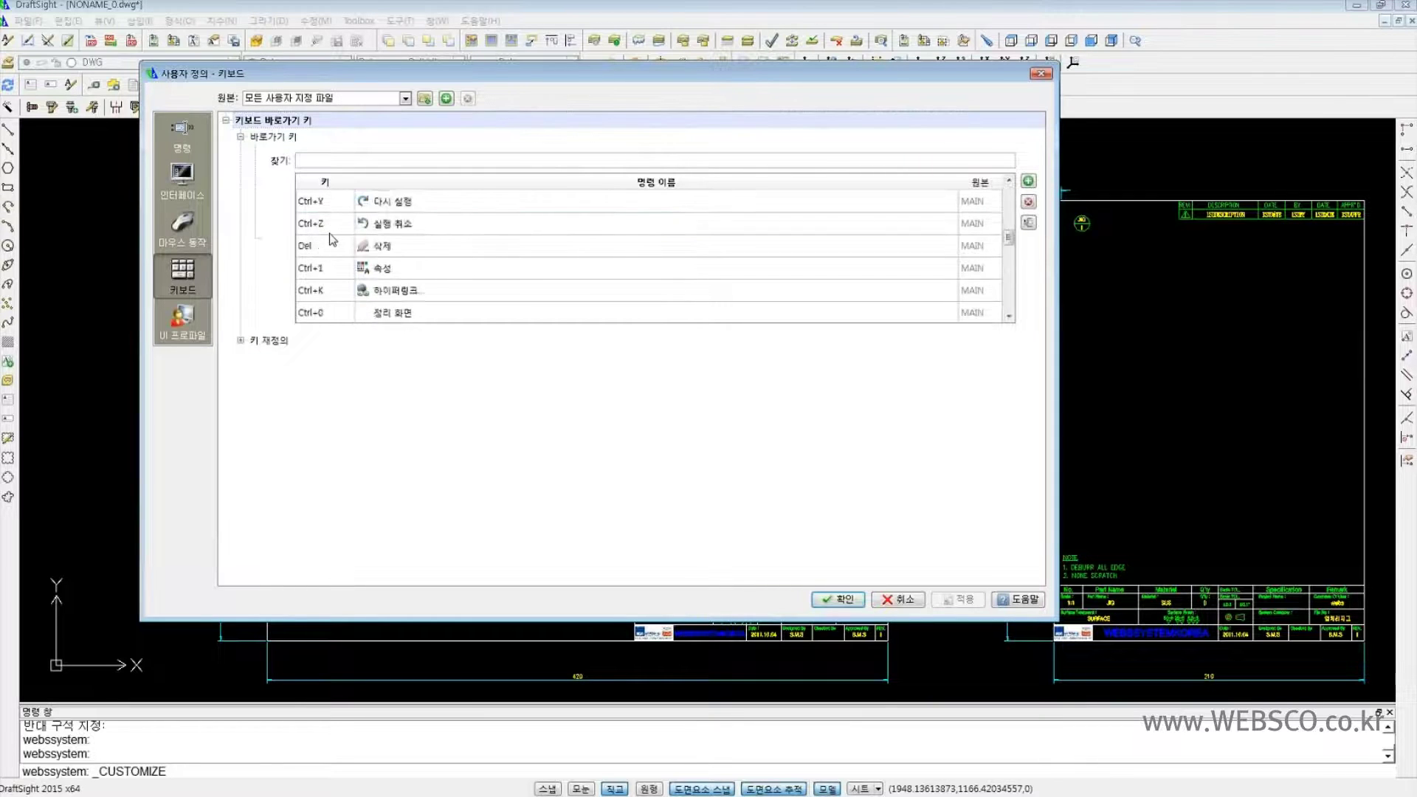
scroll(334, 239, up, 2)
scroll(334, 238, up, 1)
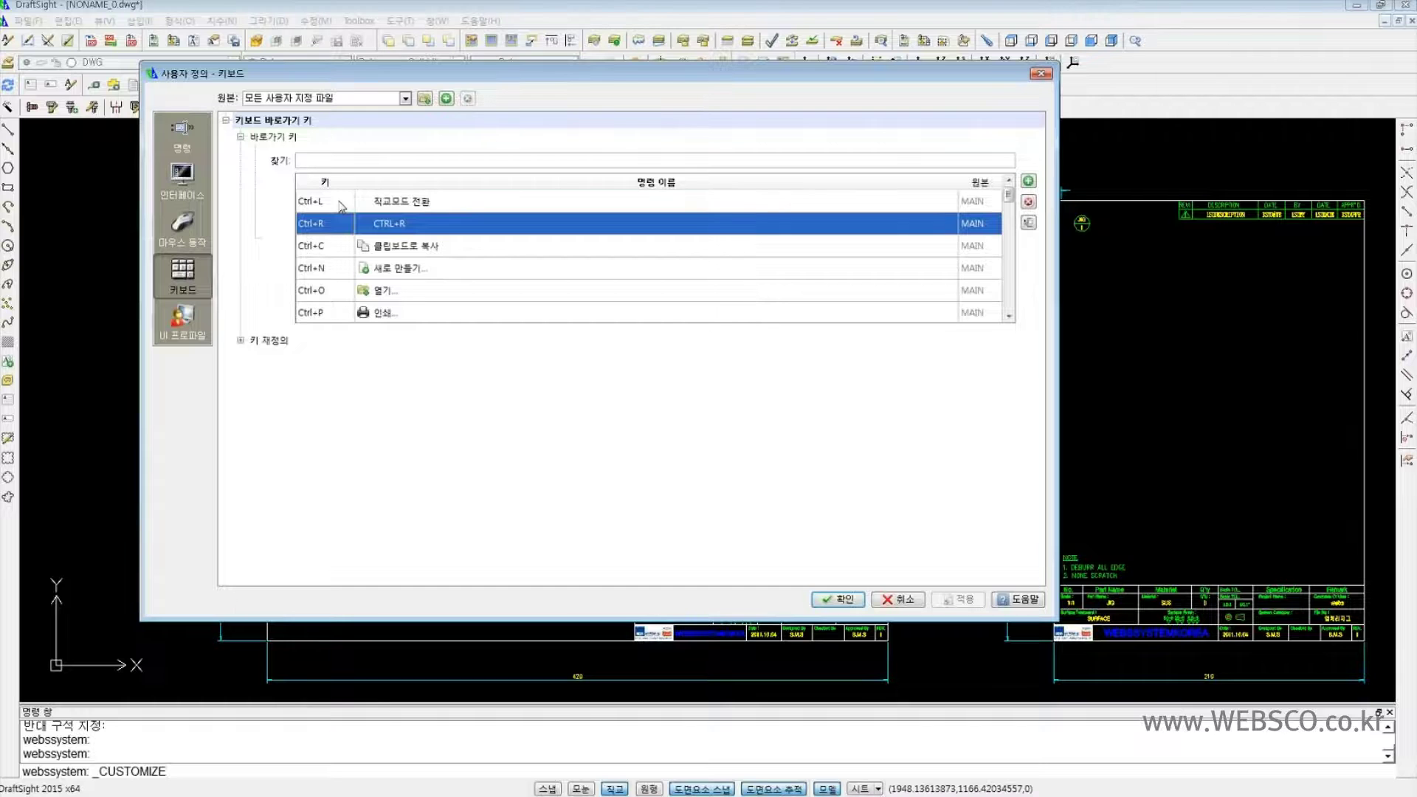
scroll(341, 211, down, 3)
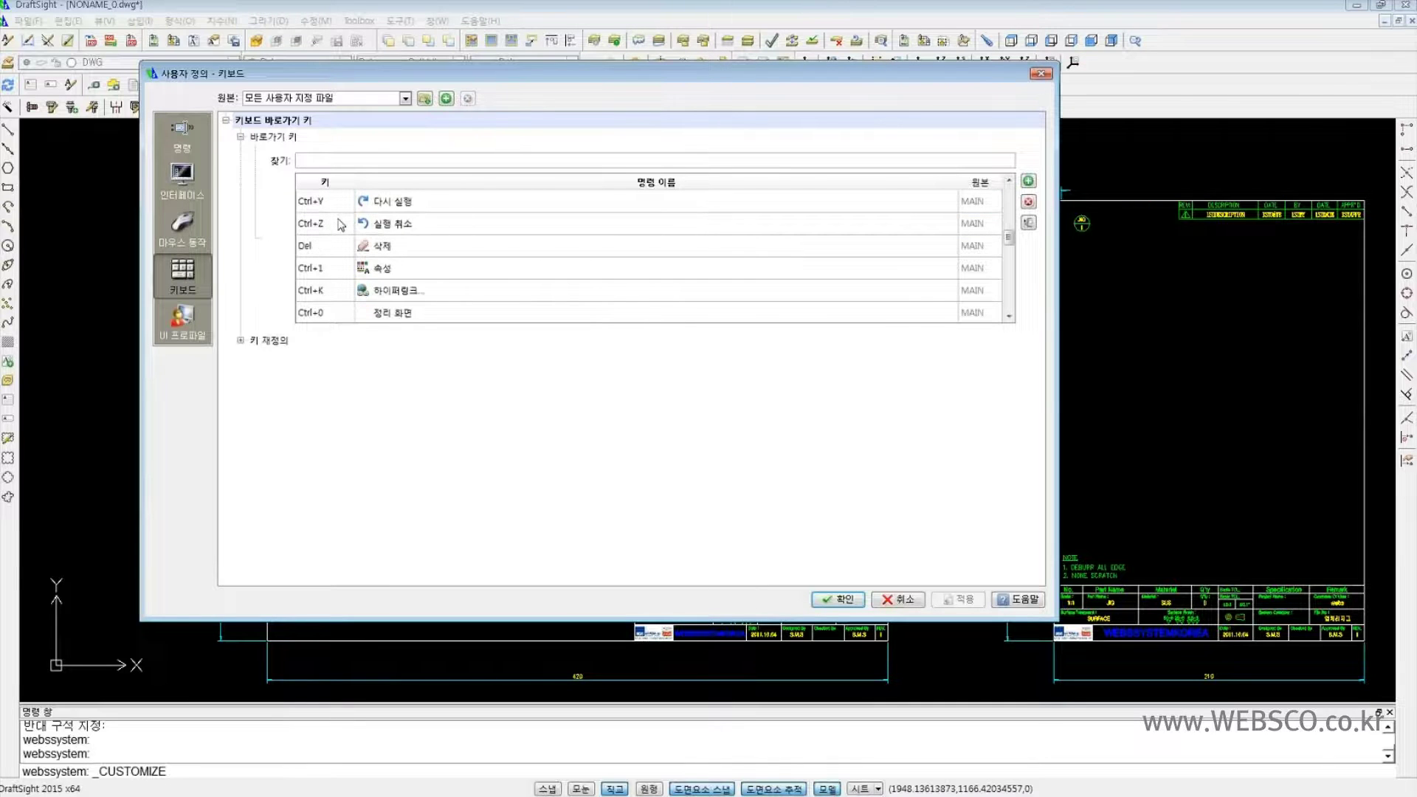
scroll(341, 225, down, 3)
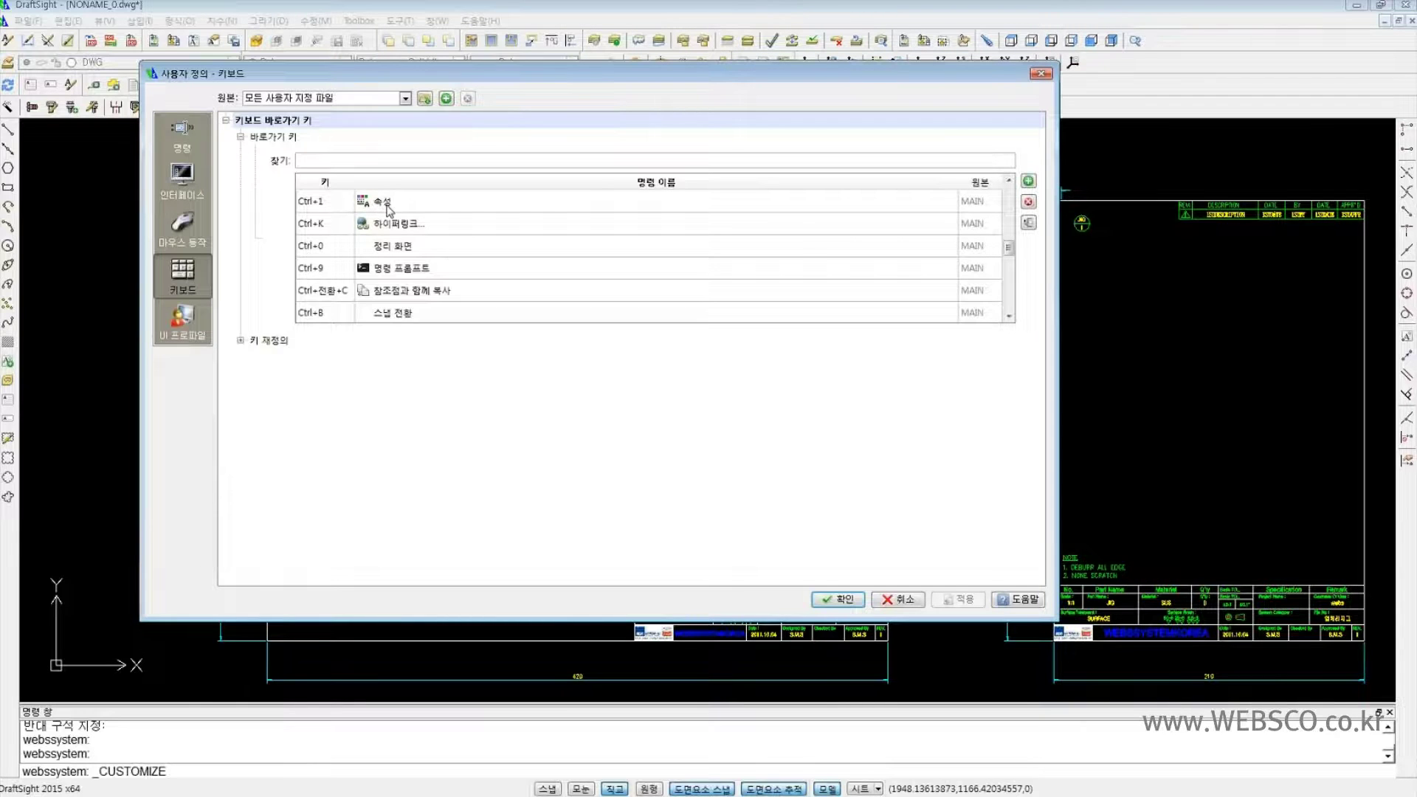
mouse_move(389, 210)
click(426, 272)
scroll(426, 272, down, 3)
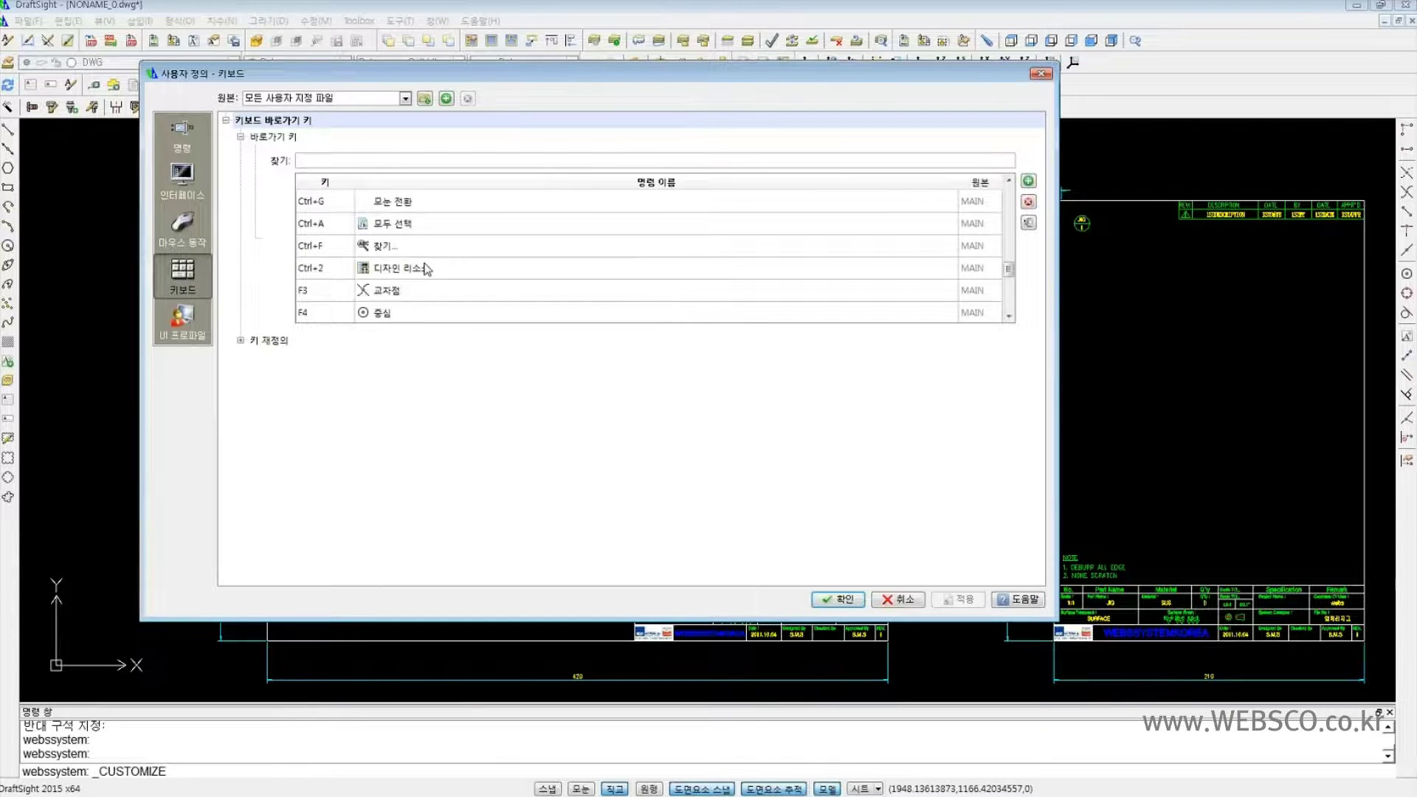
- Sort the shortcut list by key (키) and examine the commands assigned to the function keys from F2
click(347, 185)
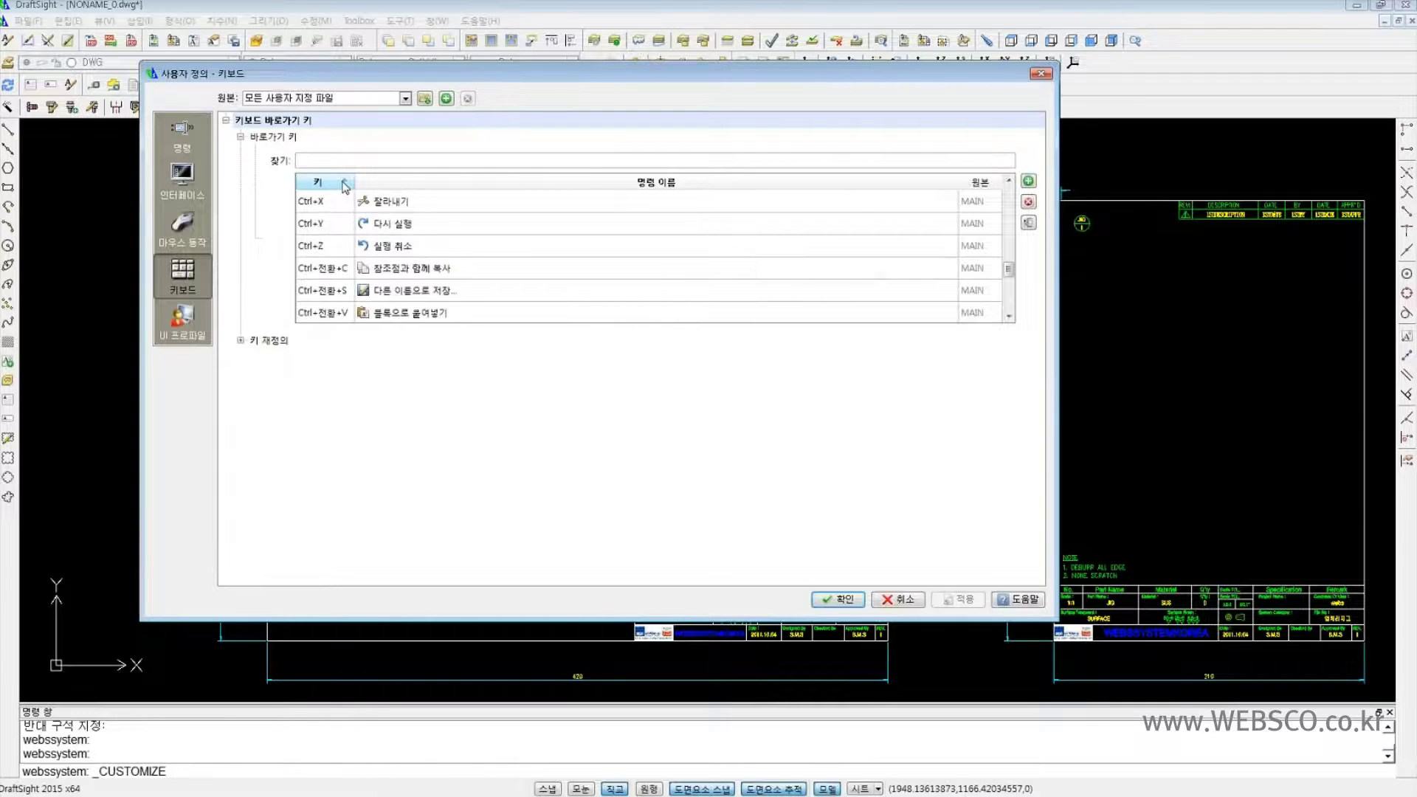
click(341, 223)
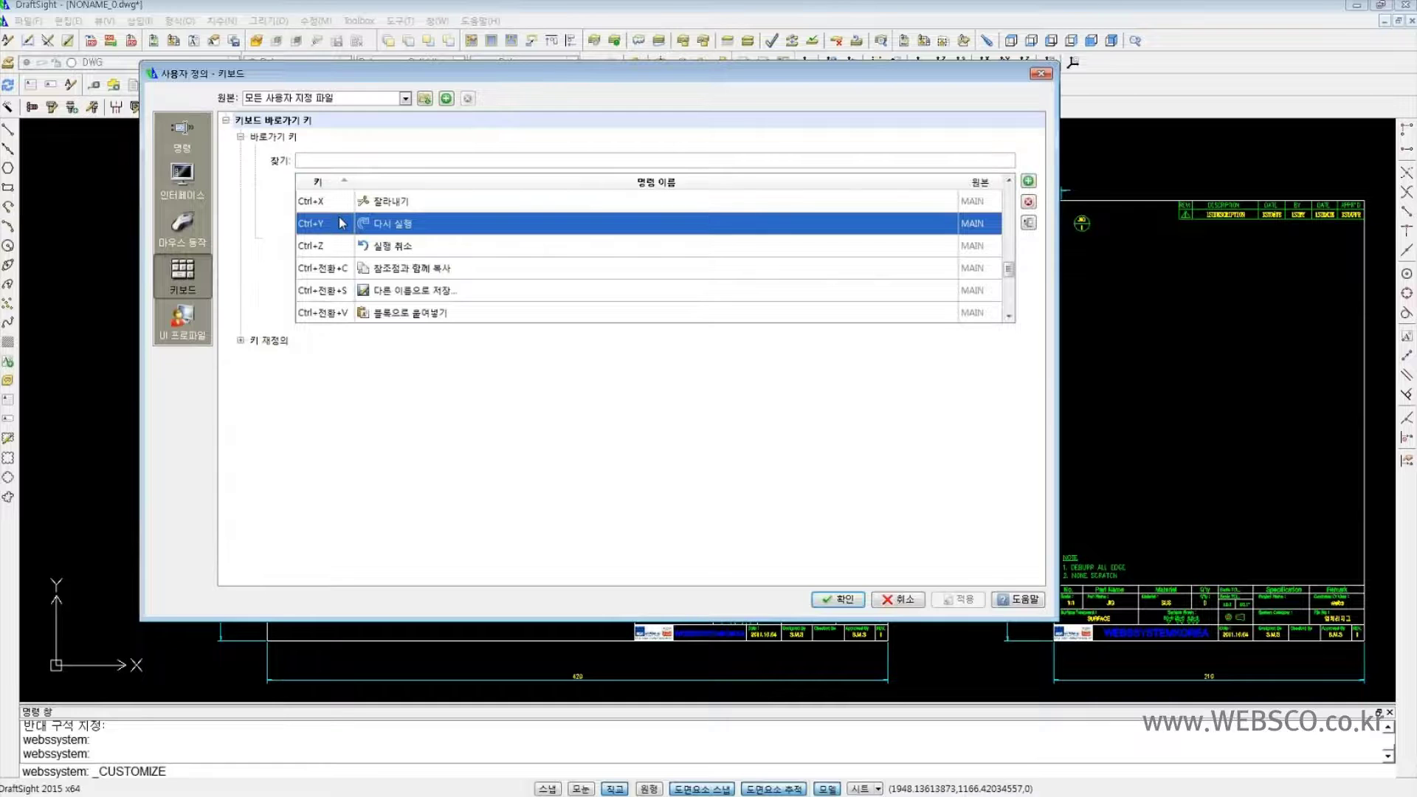
scroll(342, 223, down, 1)
scroll(342, 222, down, 1)
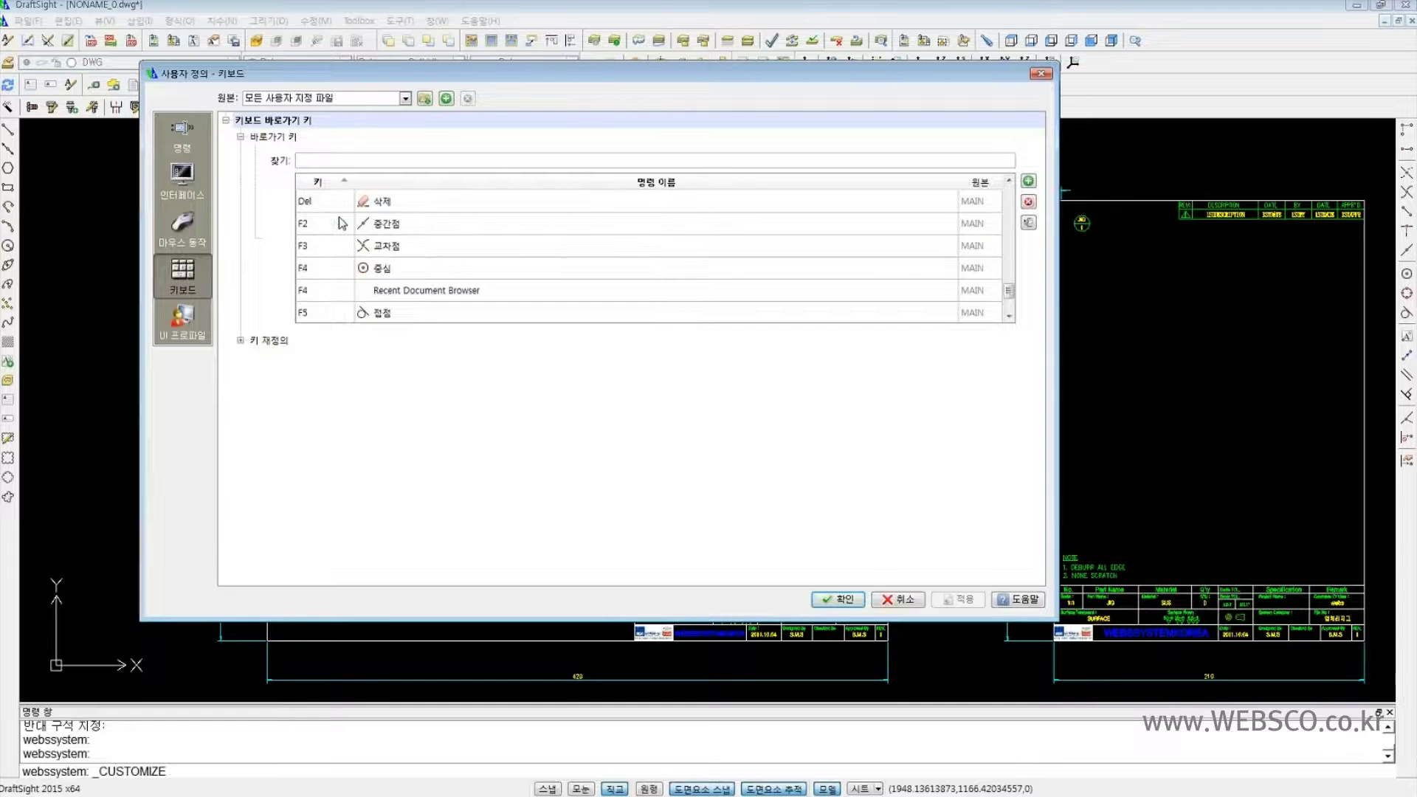
click(333, 250)
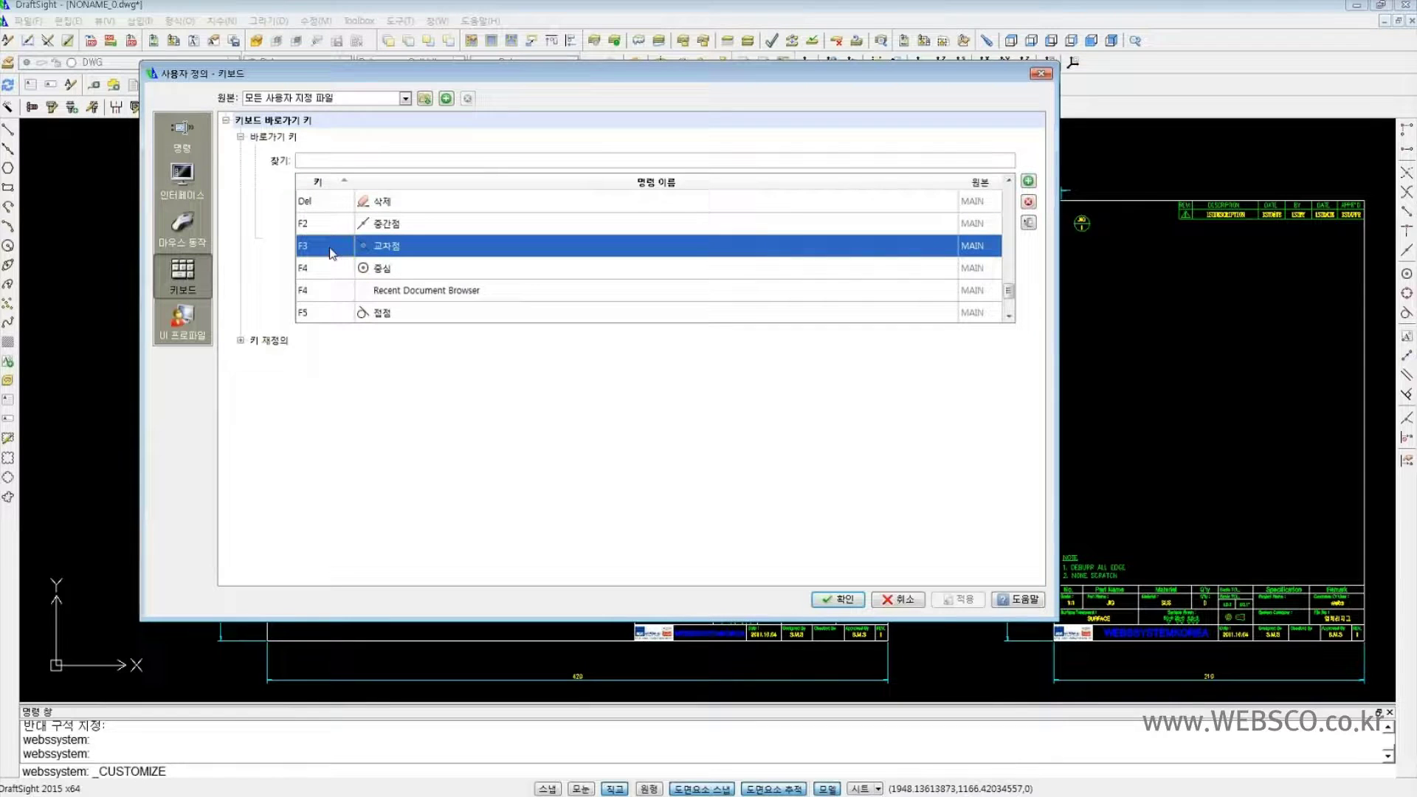
- Try to add a new keyboard shortcut entry that uses the F2 key
click(1029, 182)
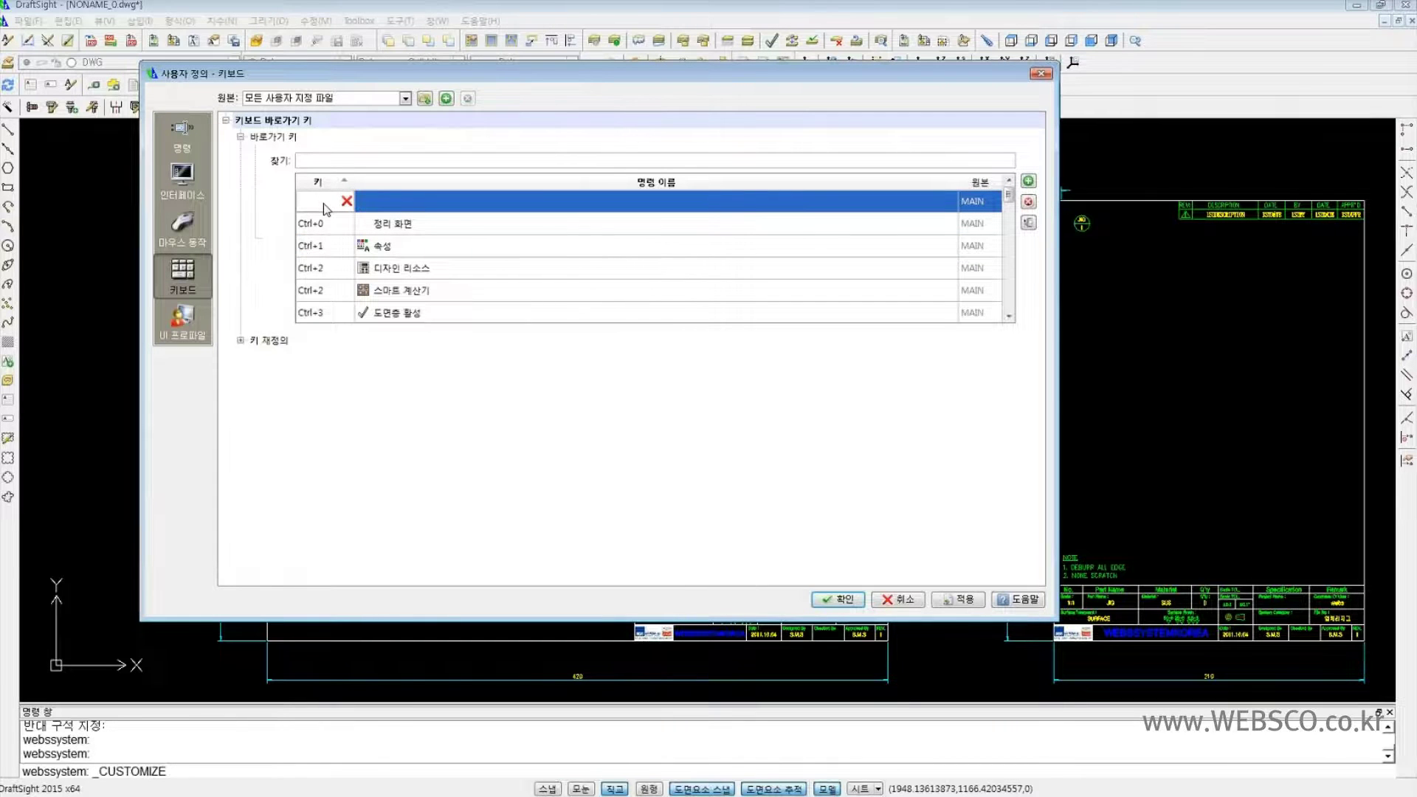
key(F2)
click(731, 203)
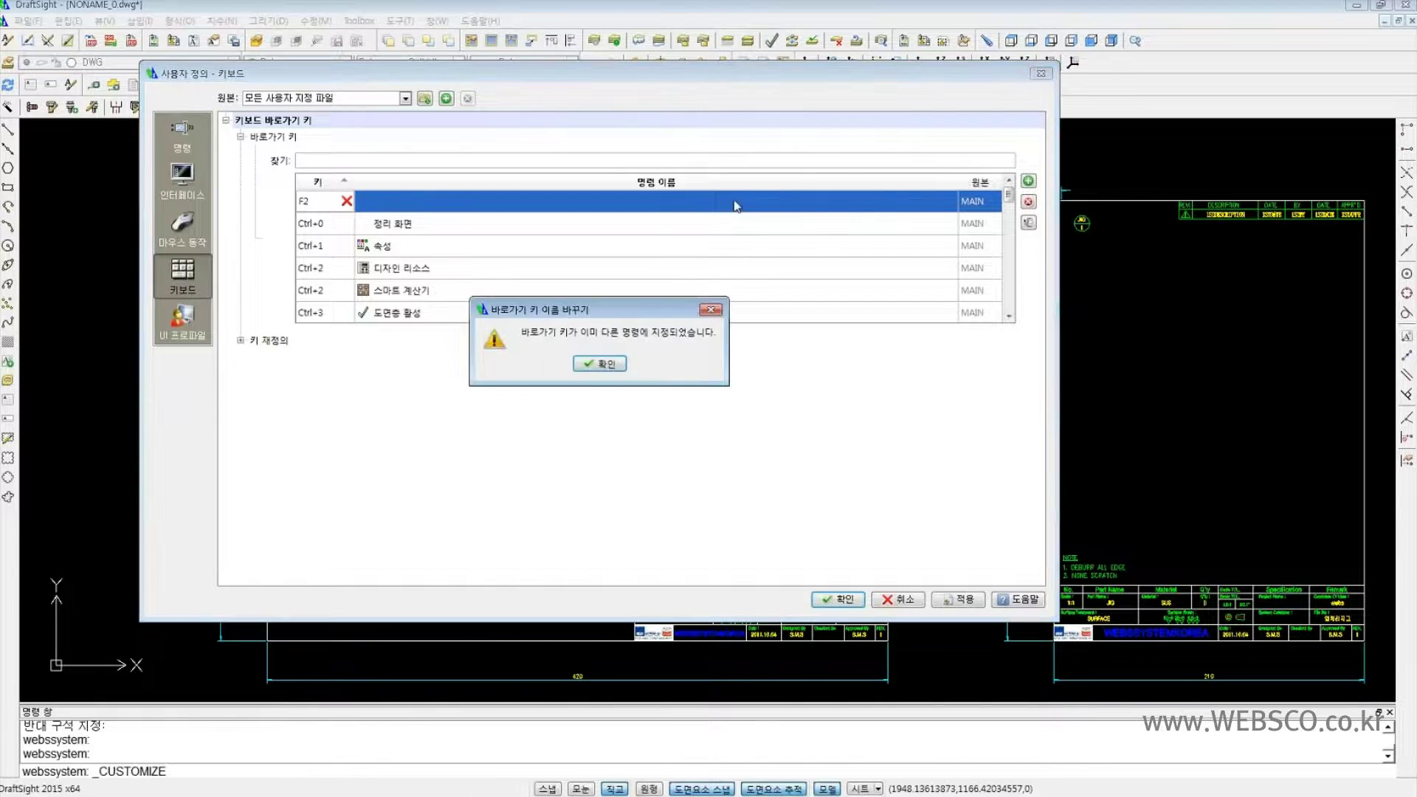
click(617, 364)
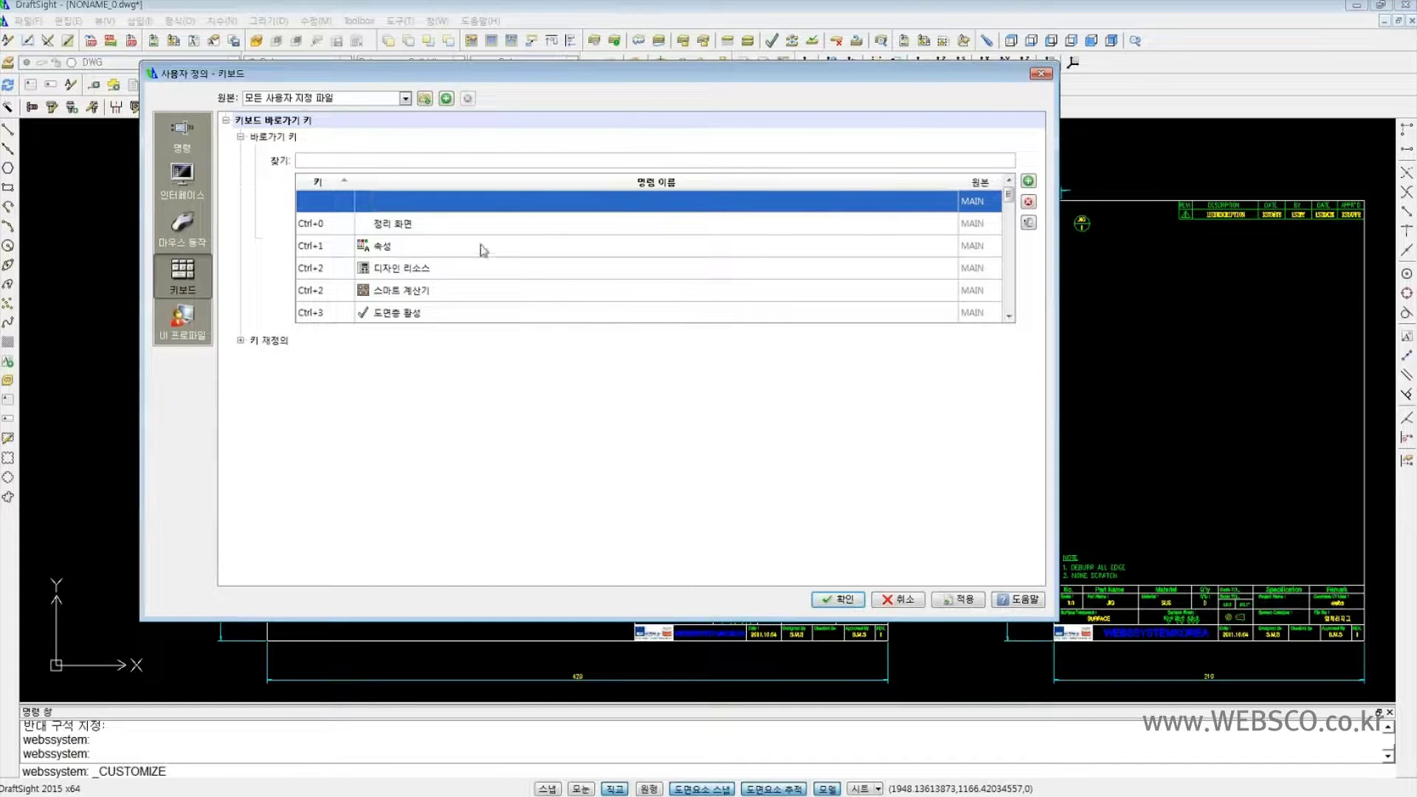
click(332, 209)
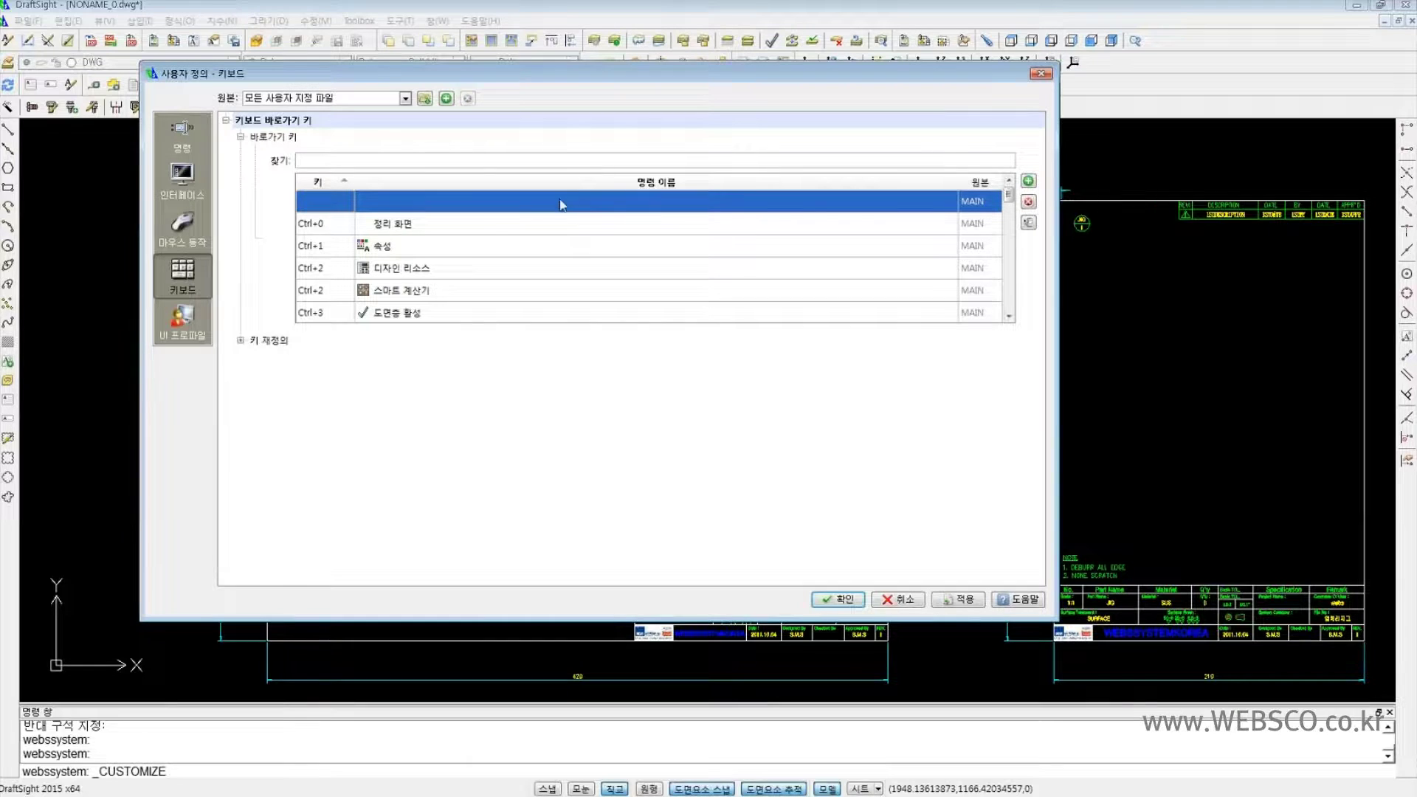
- Review the existing function key shortcuts from F2 to F7, moving the customization window within the screen
click(567, 292)
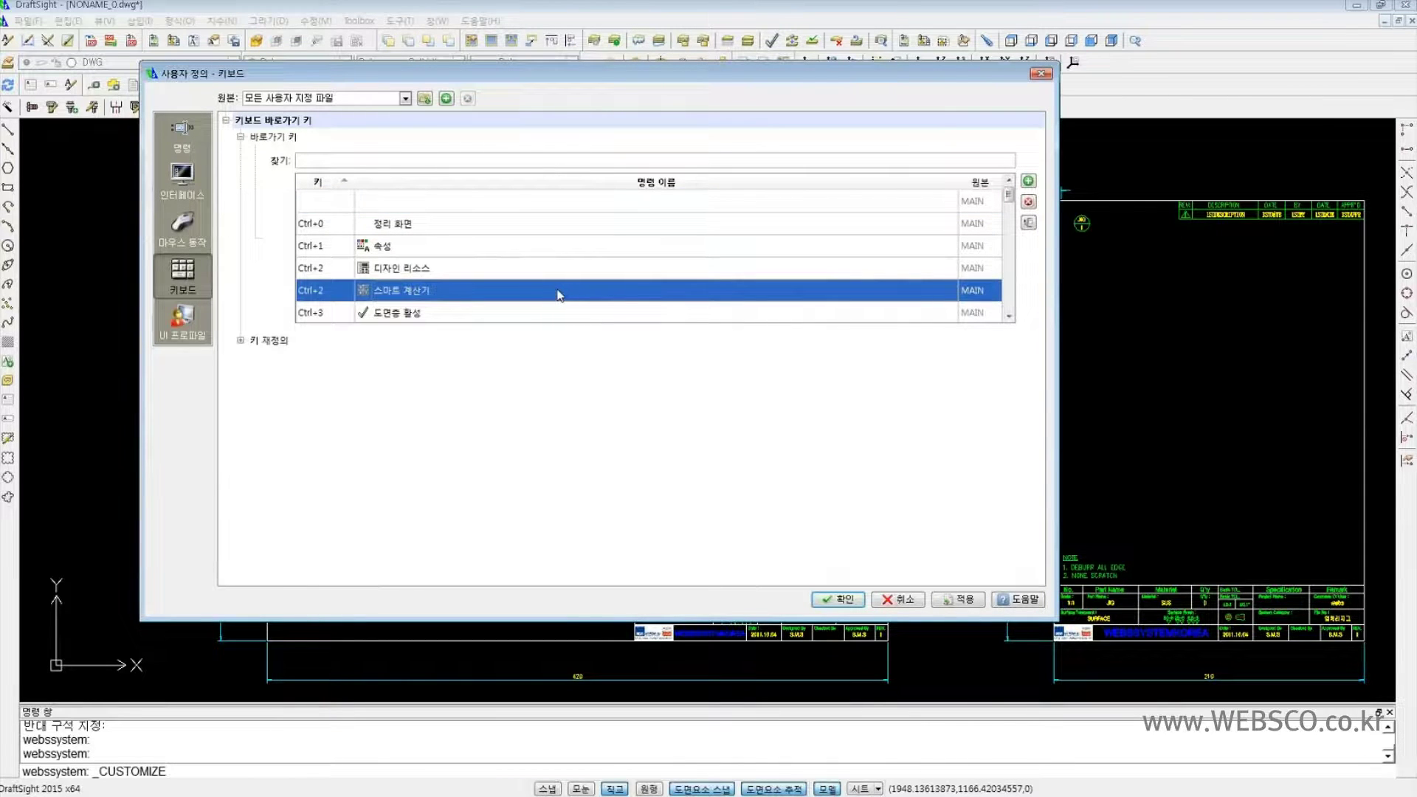
scroll(547, 280, down, 8)
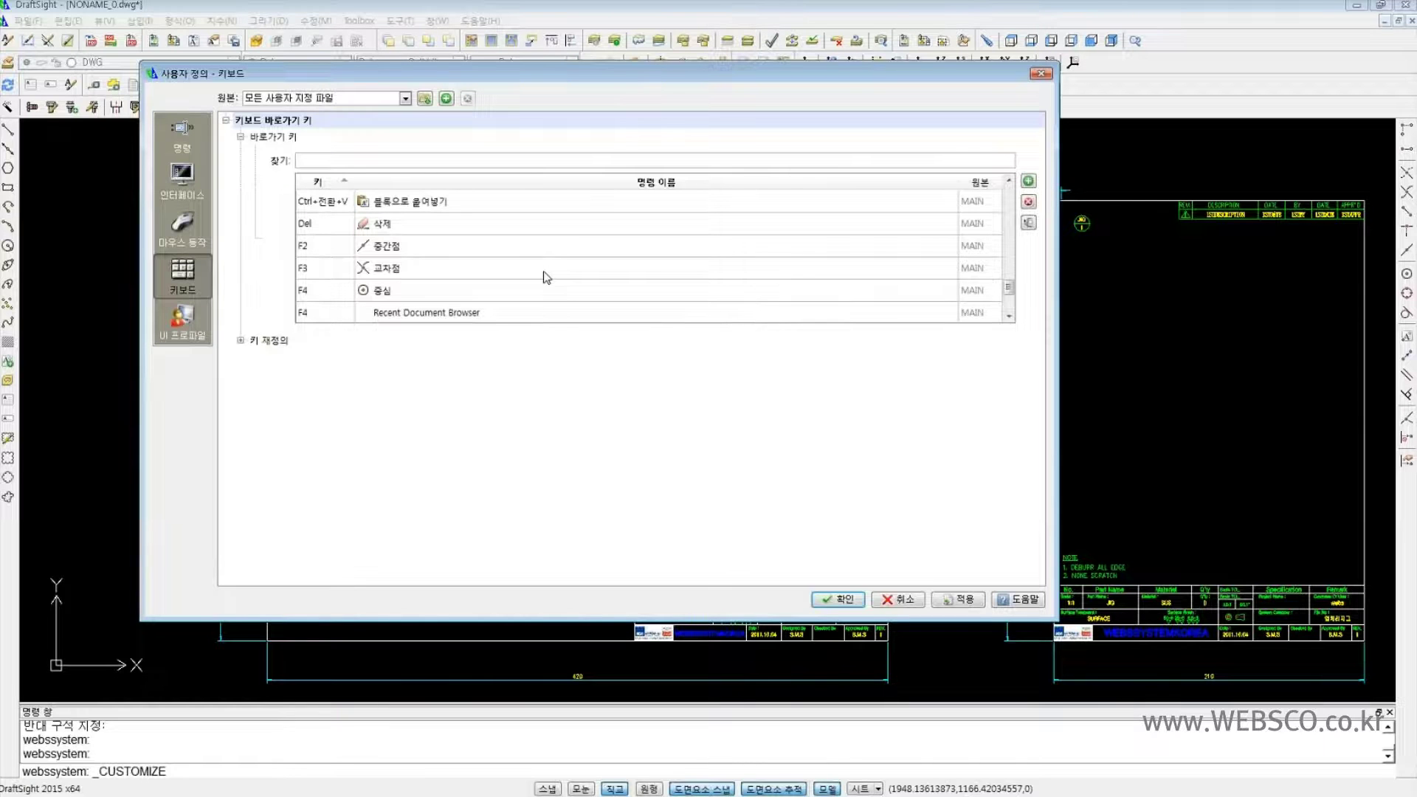
drag(642, 78, 688, 156)
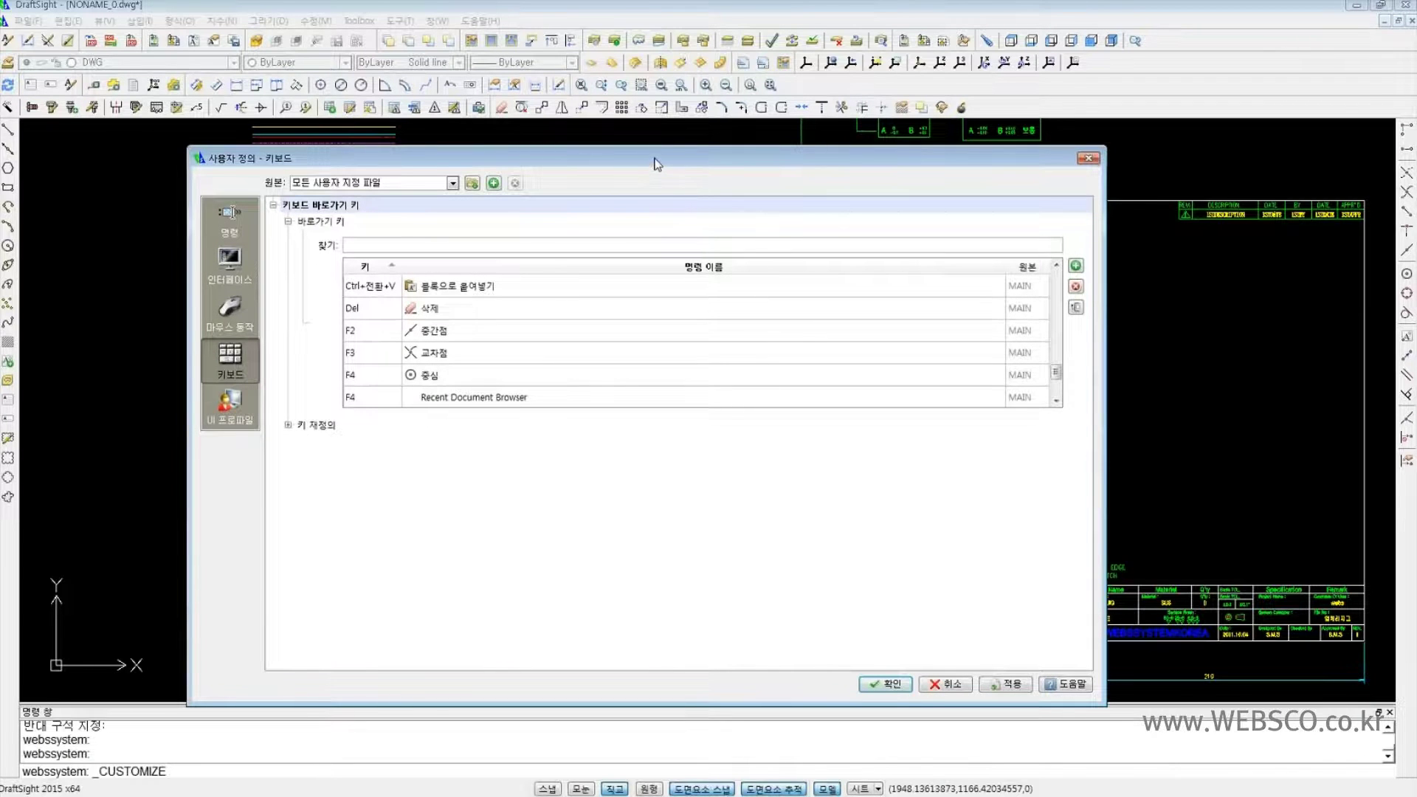
drag(656, 161, 613, 98)
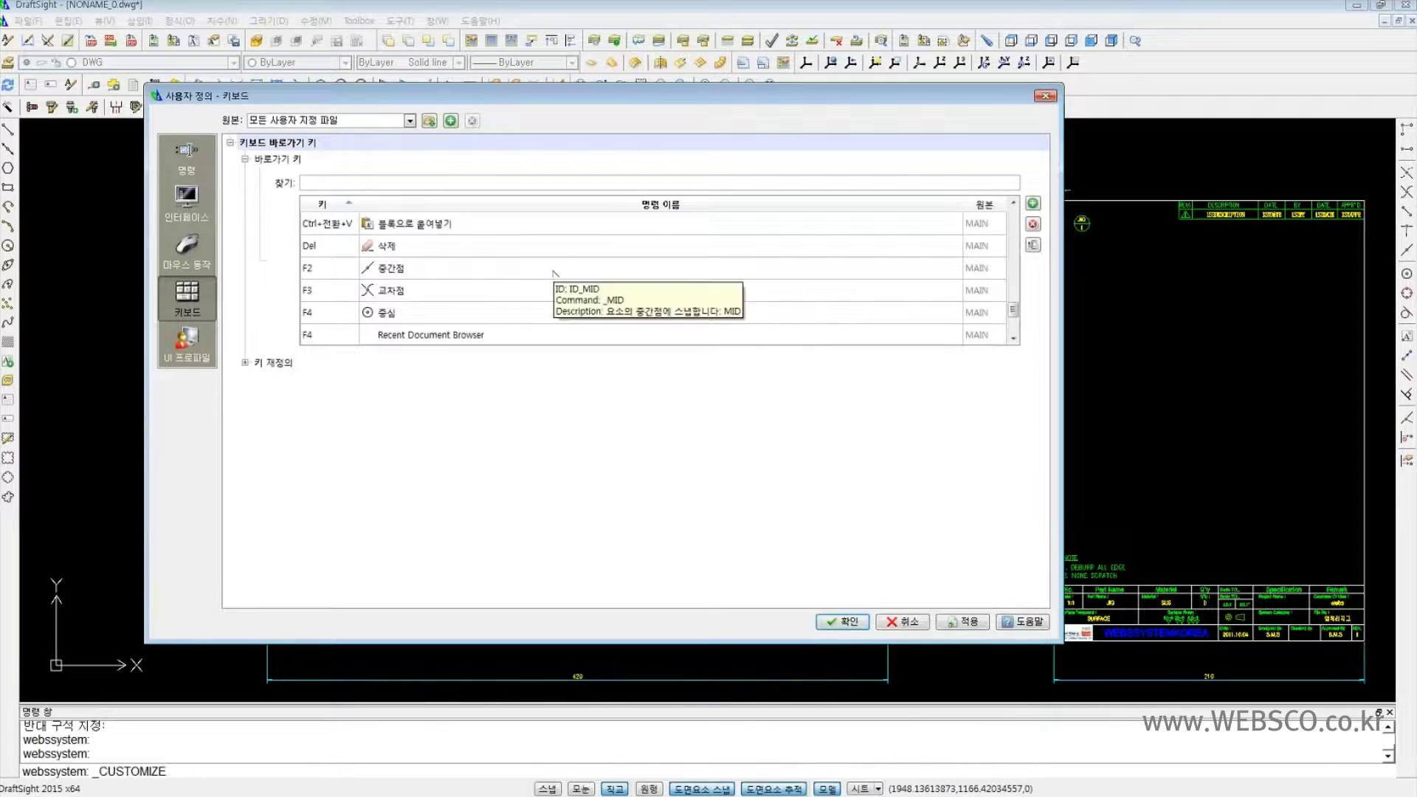
click(453, 291)
scroll(452, 295, down, 1)
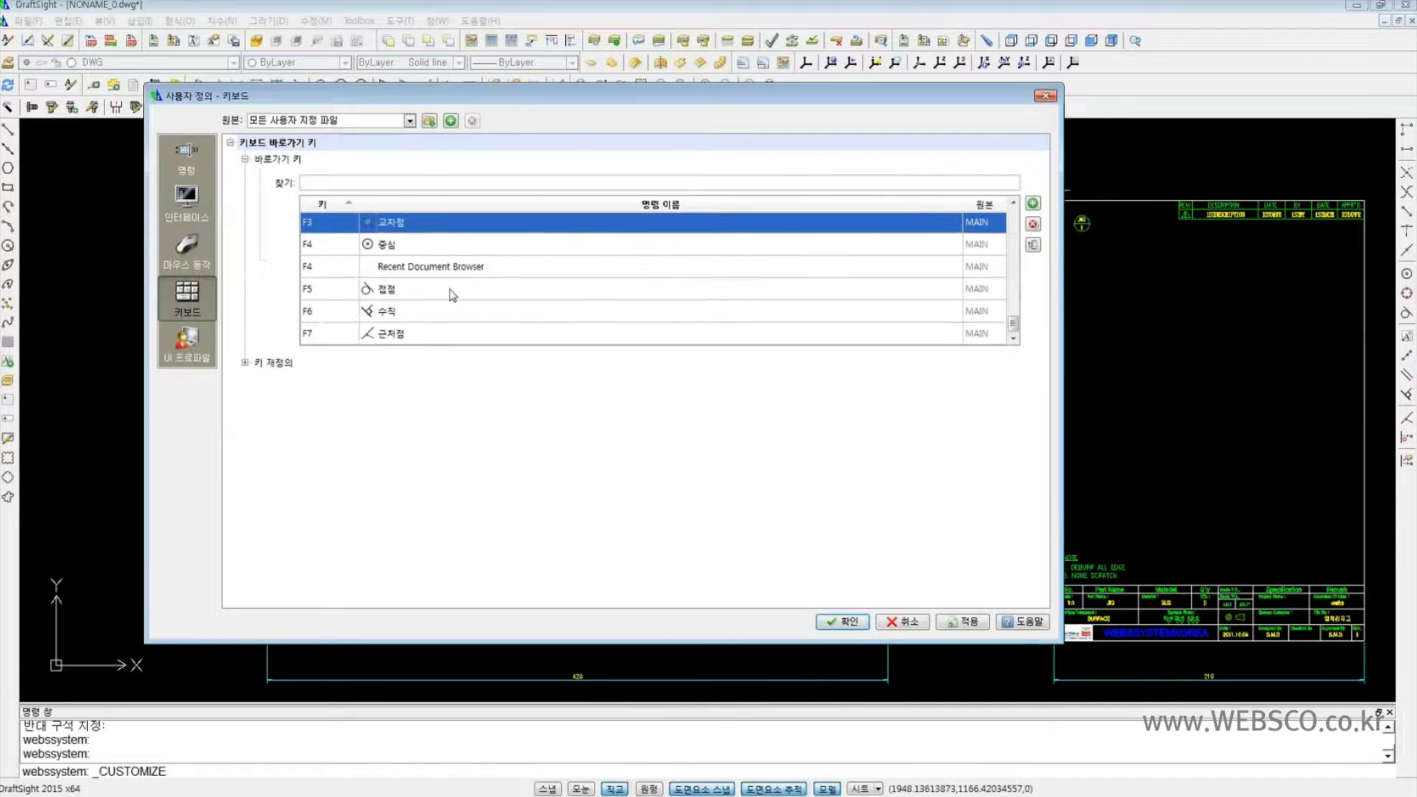
scroll(449, 284, up, 1)
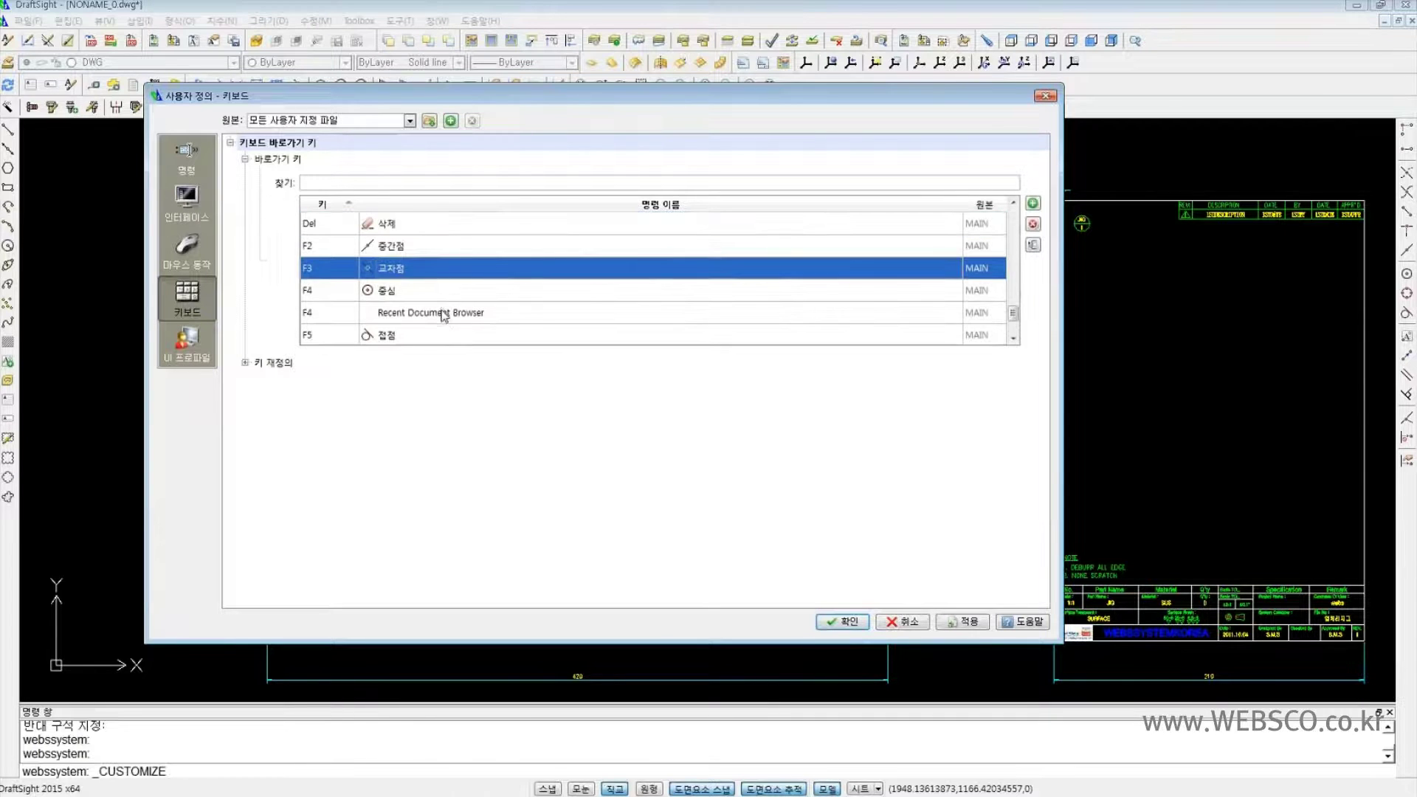
- Delete the F4 shortcut assigned to Recent Document Browser and apply the change
click(446, 313)
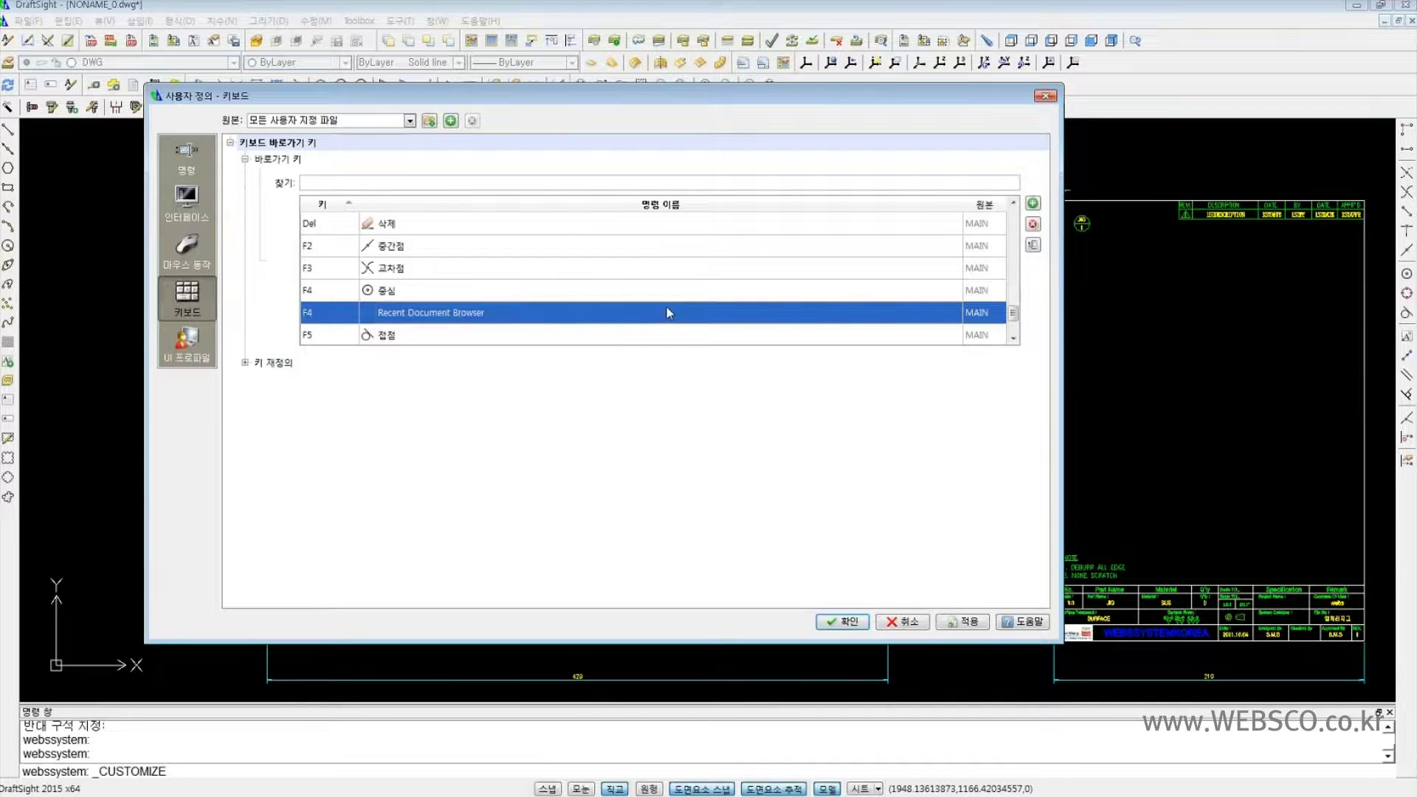
click(1032, 224)
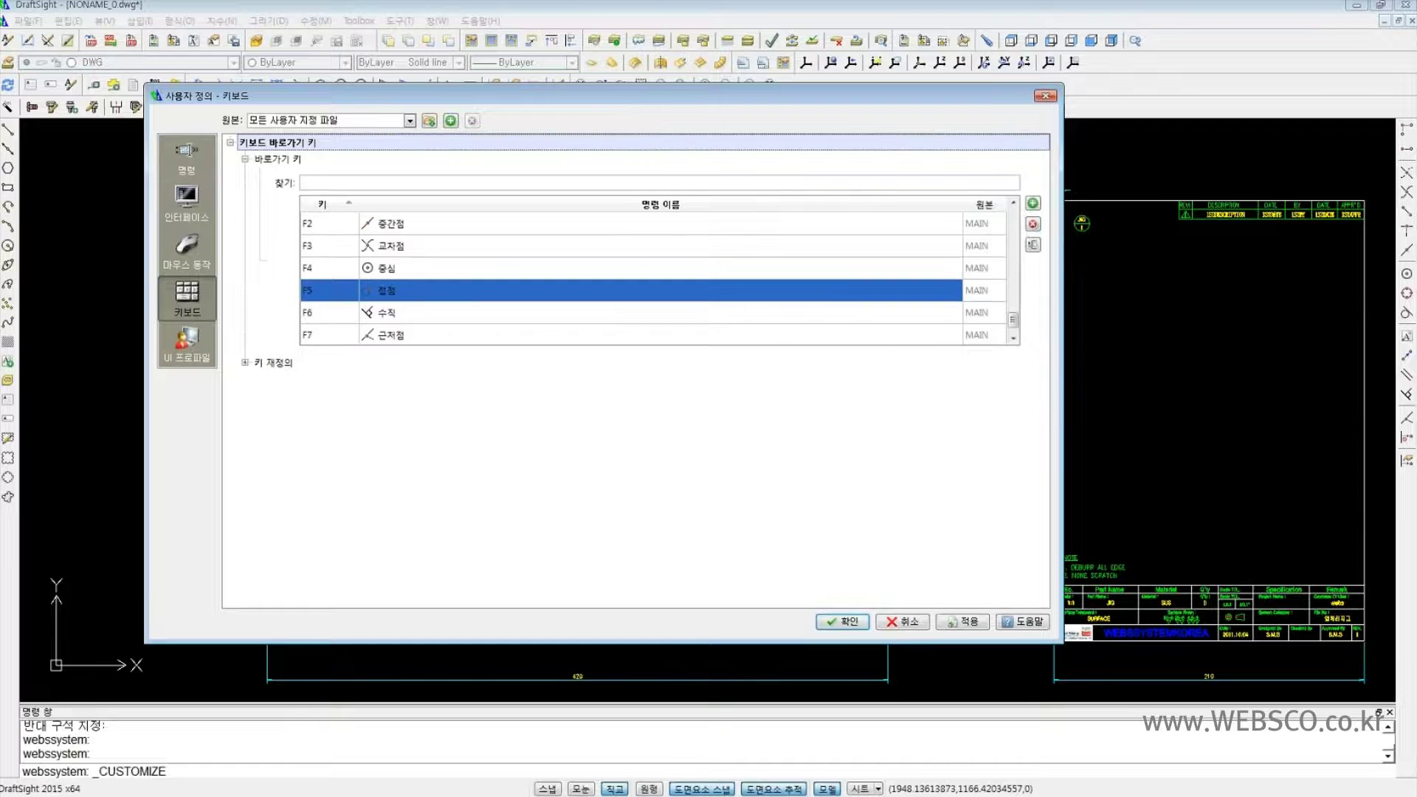
click(952, 622)
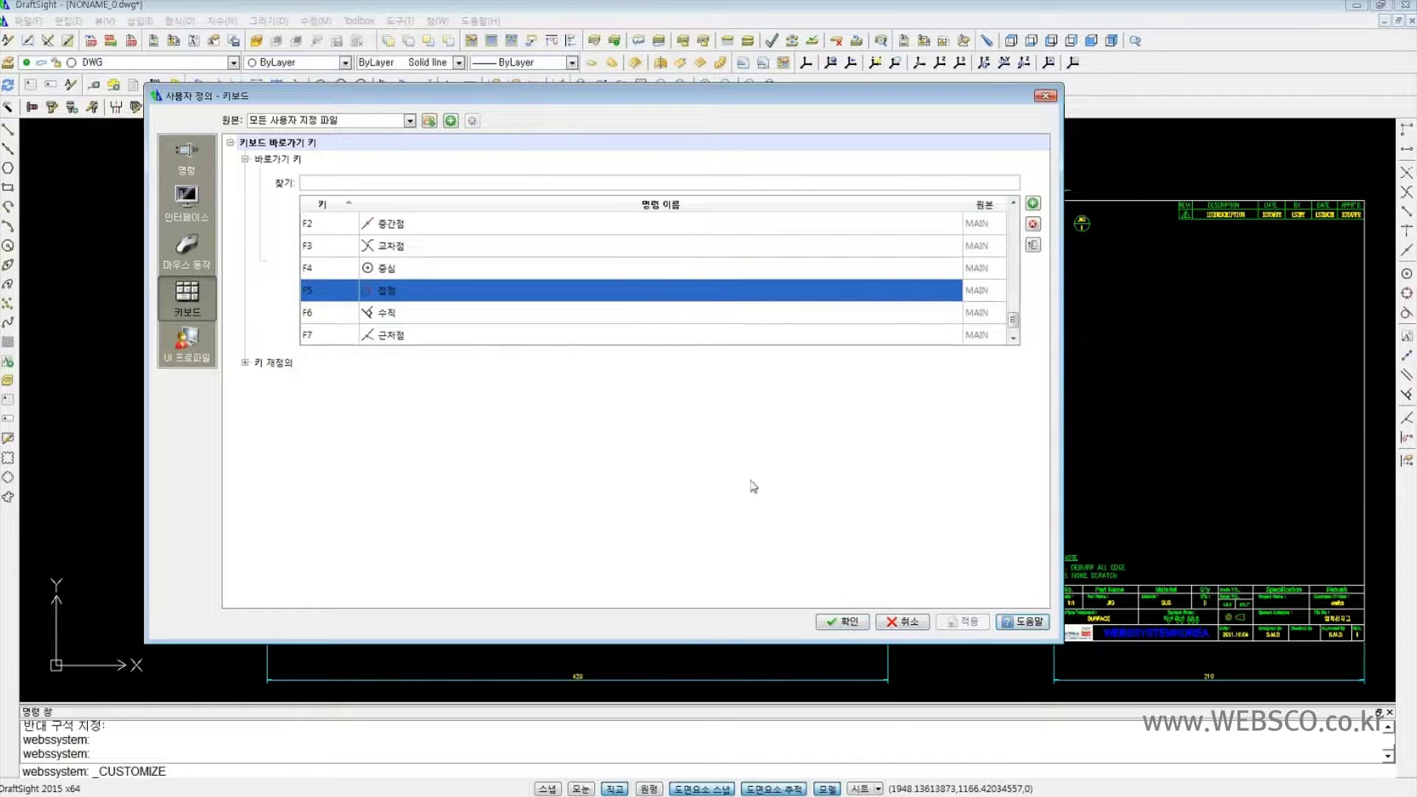
- Expand the key override list (키 재정의), and show the UI profiles (UI 프로파일) and inspect the Classic Default profile
click(245, 362)
click(347, 337)
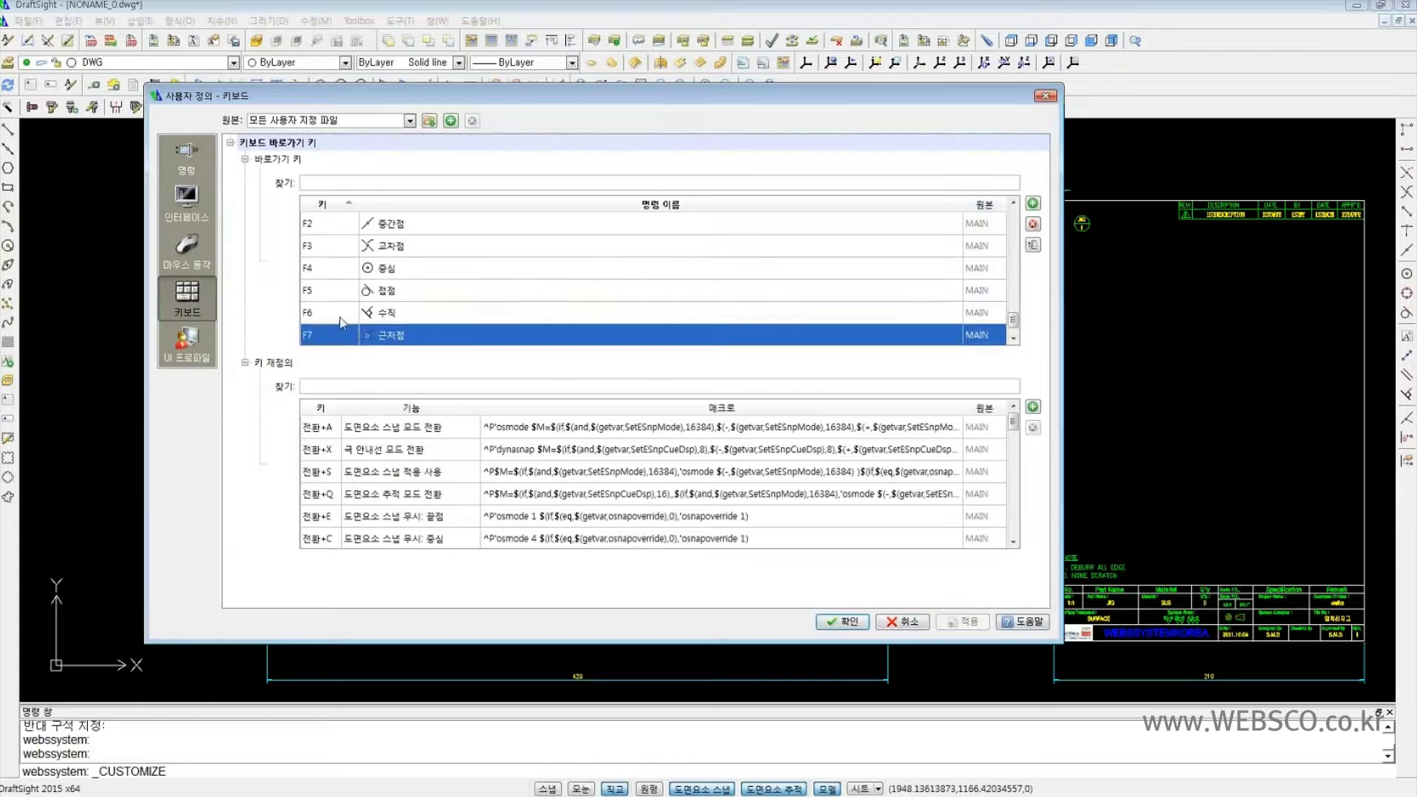
click(194, 347)
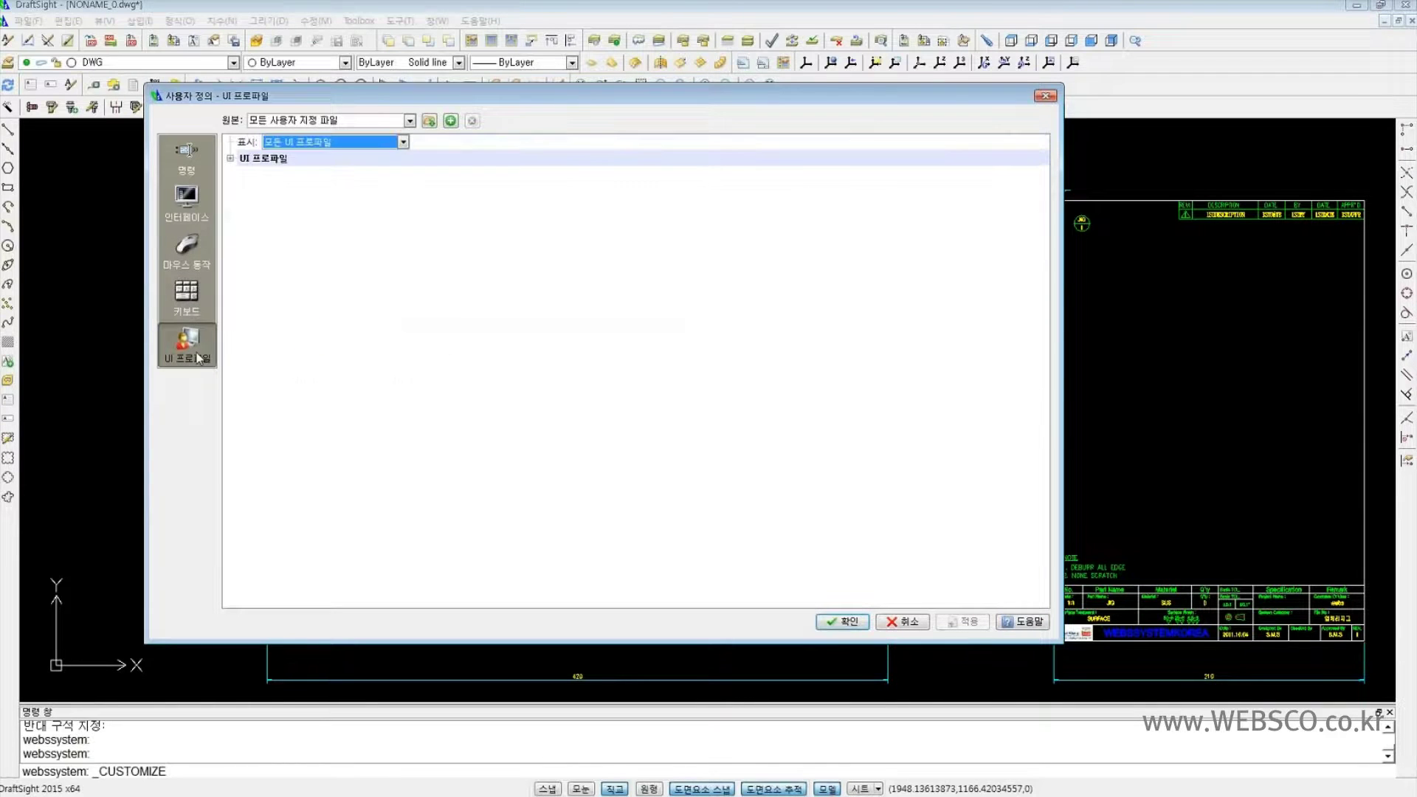
click(231, 159)
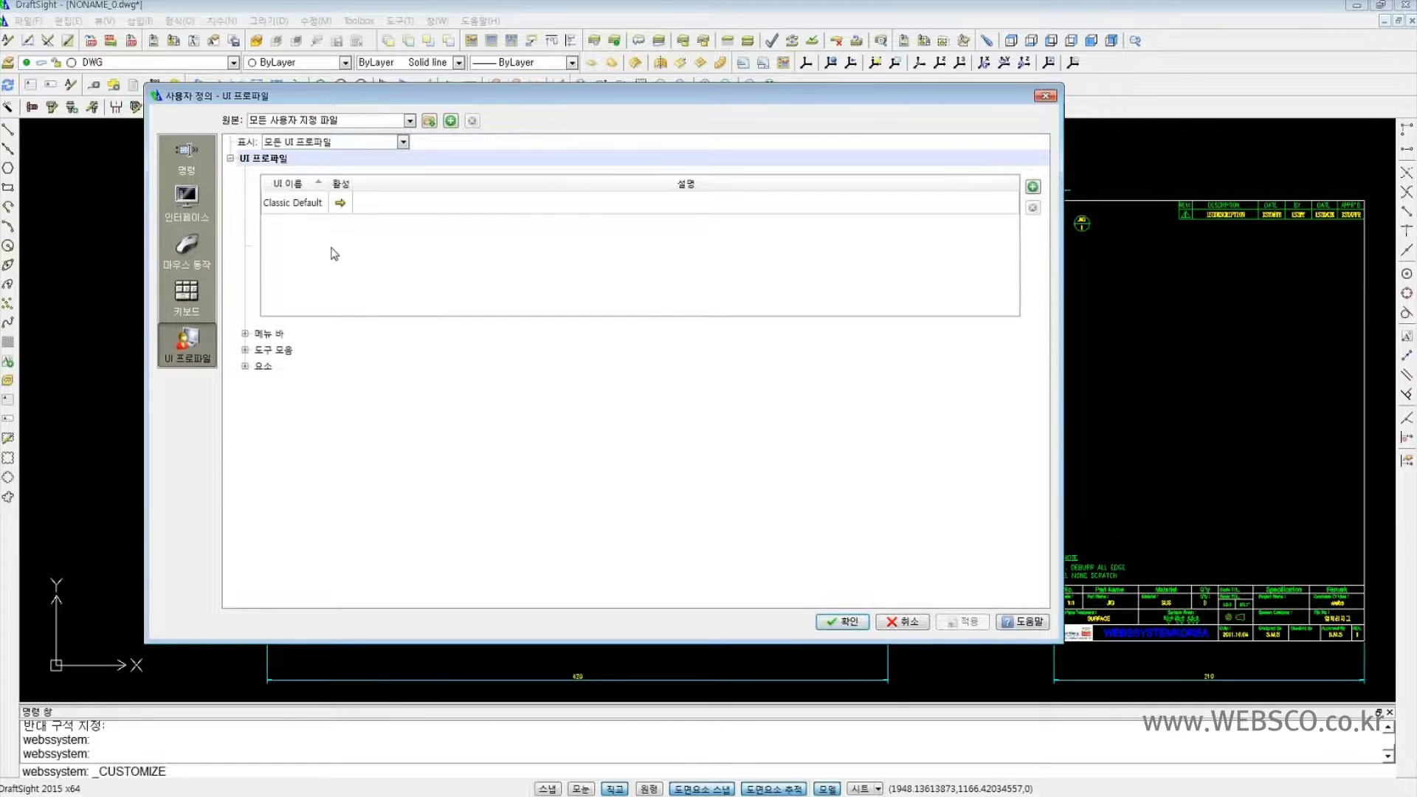
click(306, 204)
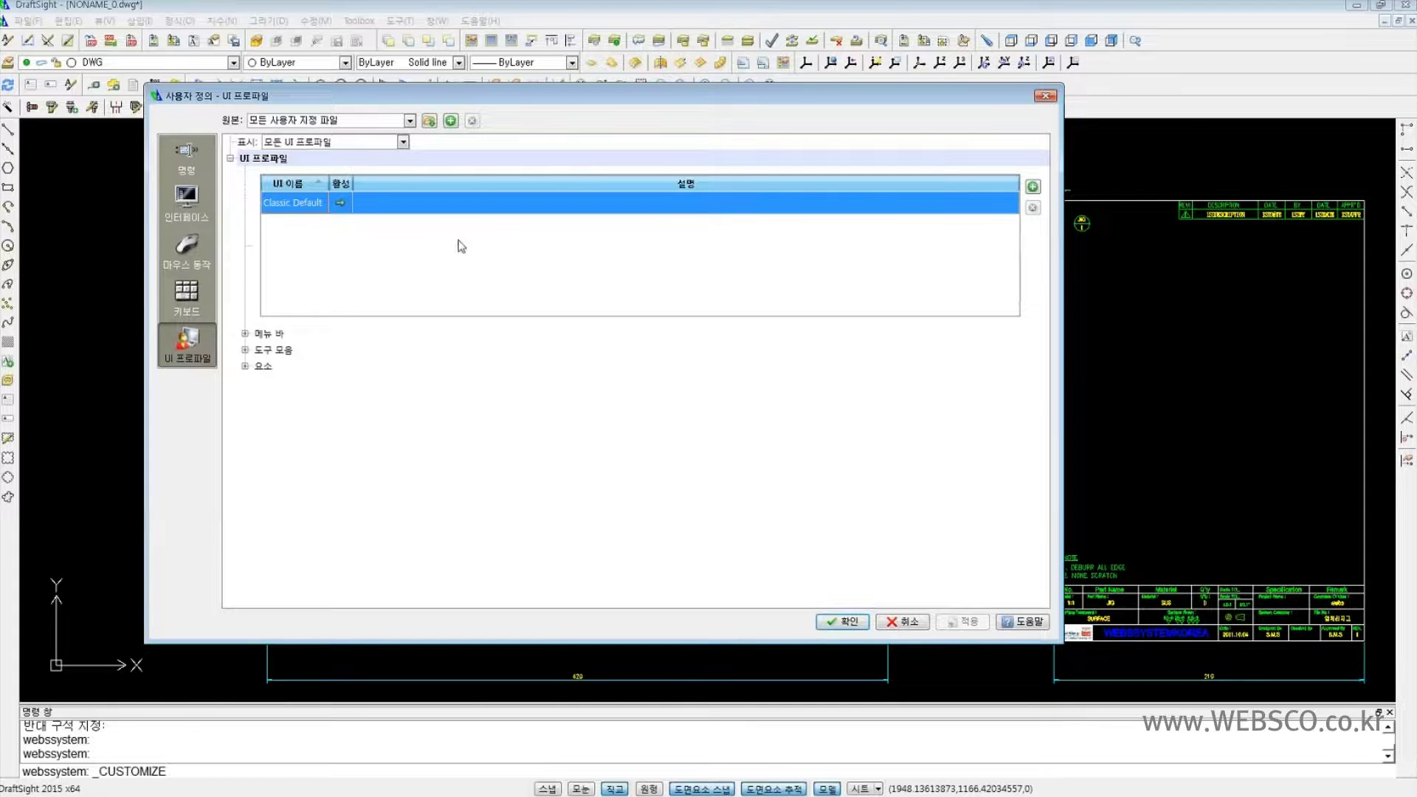
click(245, 333)
click(245, 333)
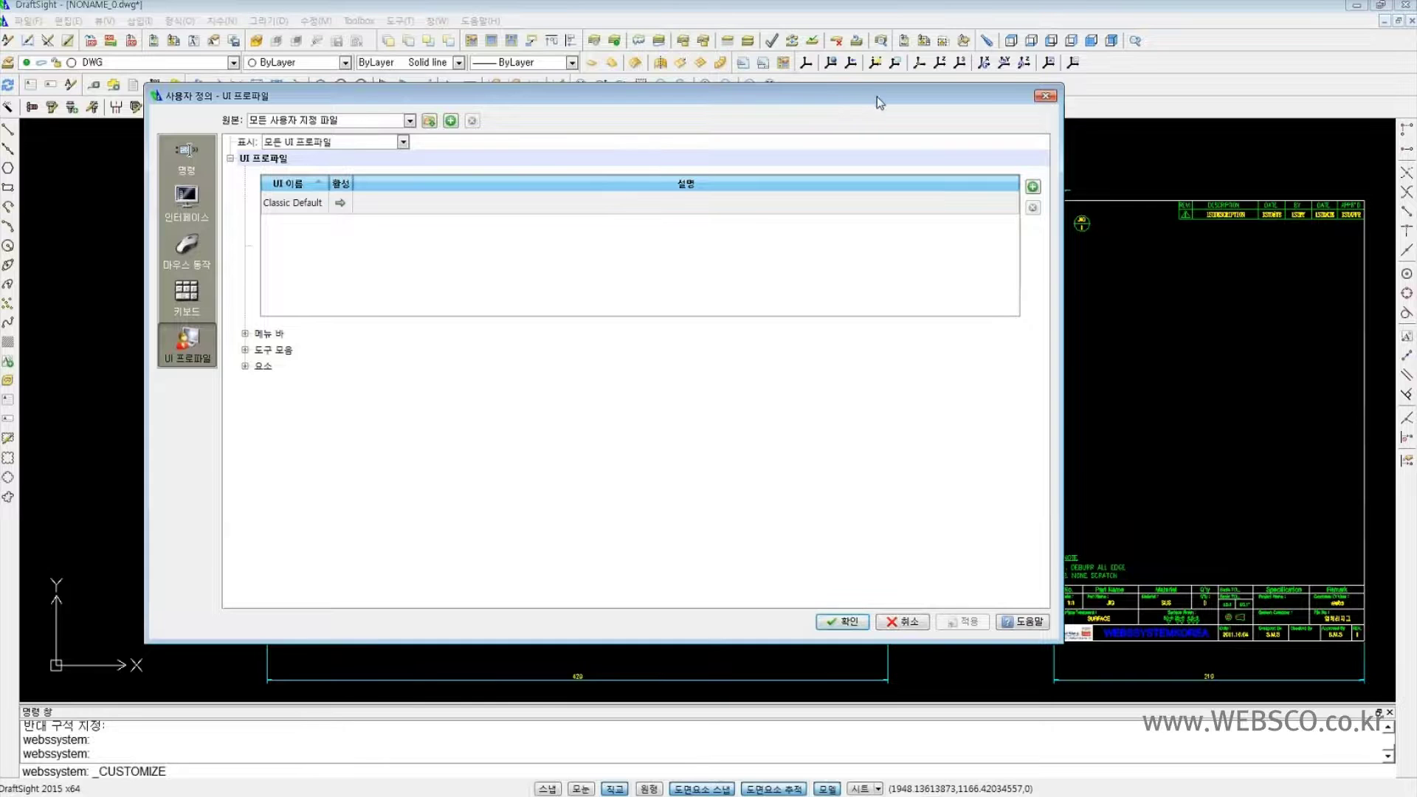
- Close the interface customization window and end the pending selection in the drawing area
drag(877, 96, 830, 91)
click(997, 92)
click(622, 291)
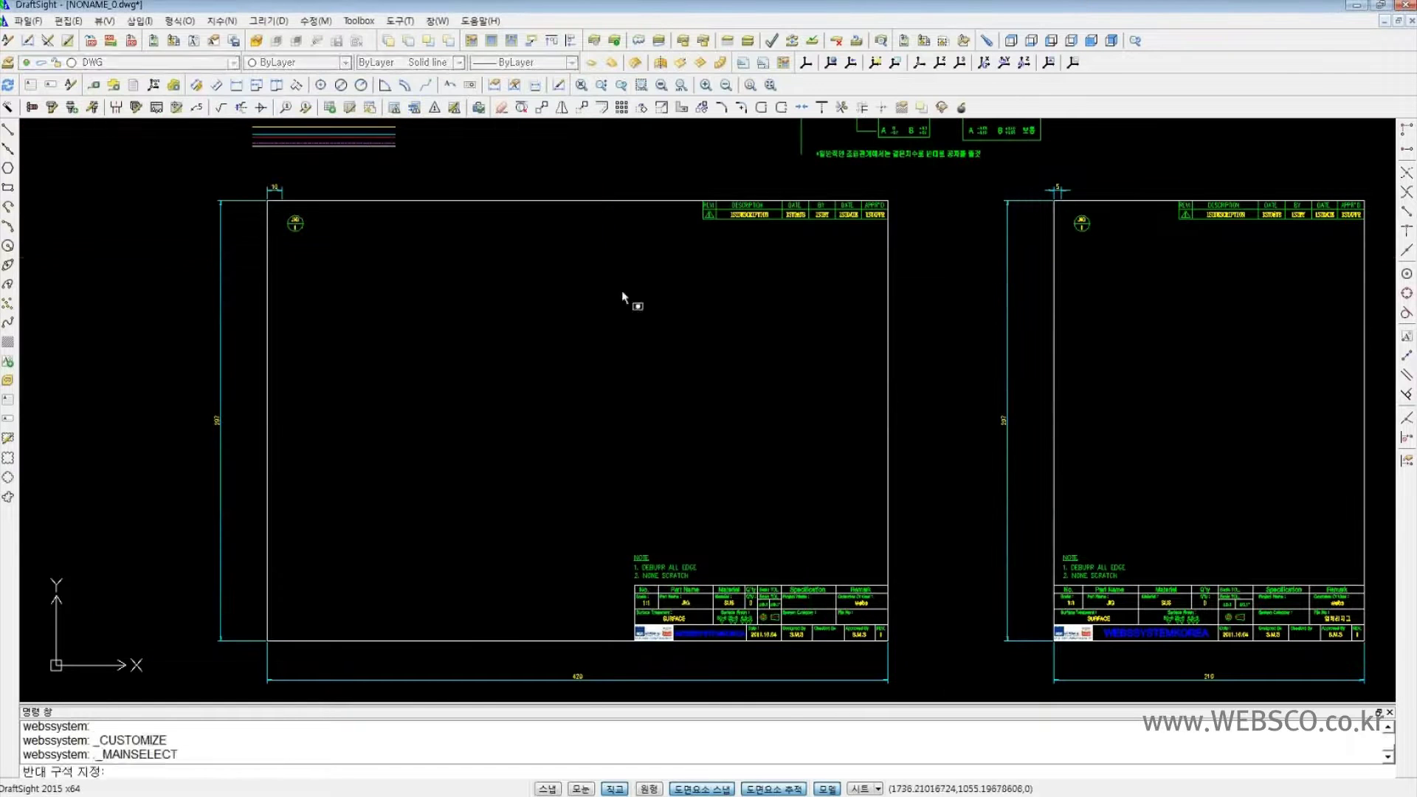
click(563, 262)
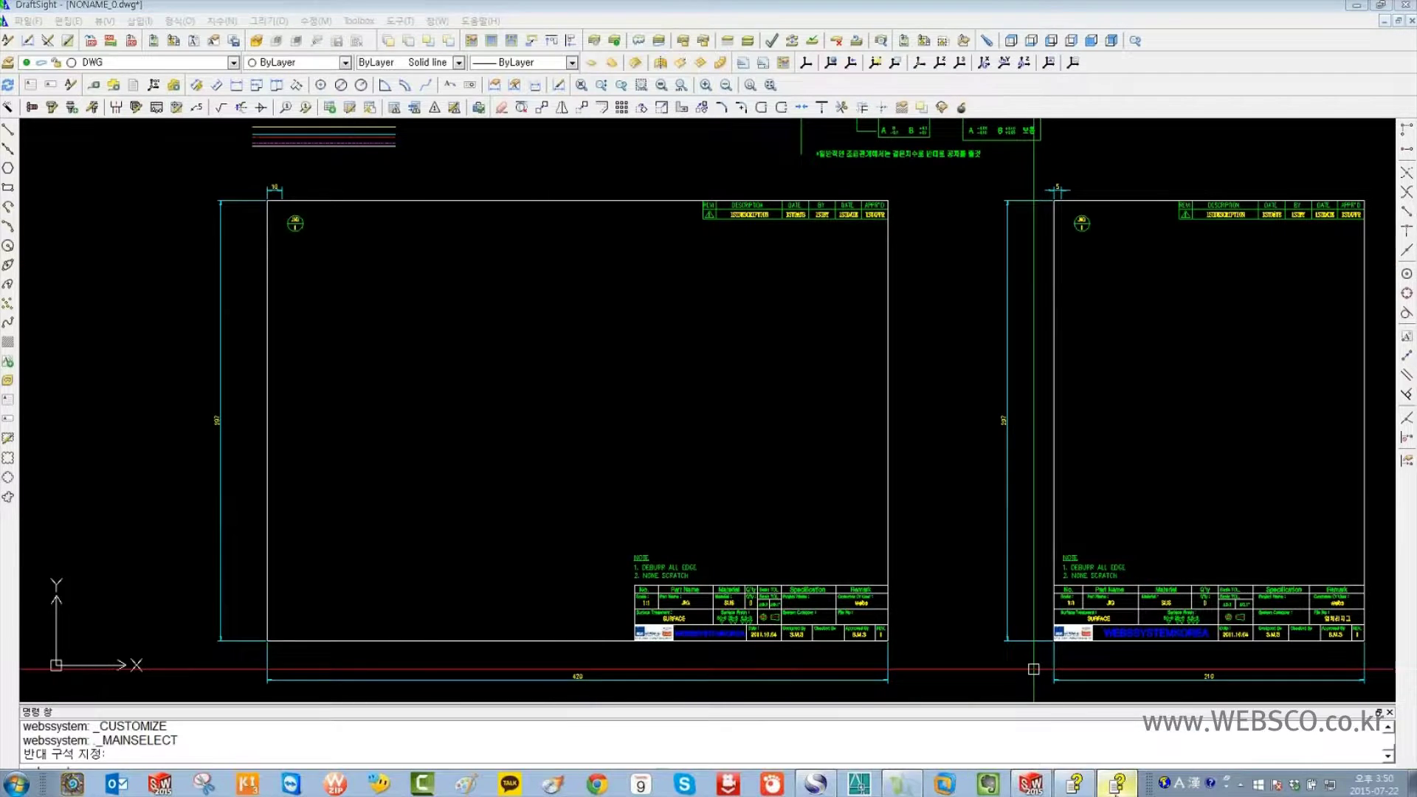
double_click(670, 385)
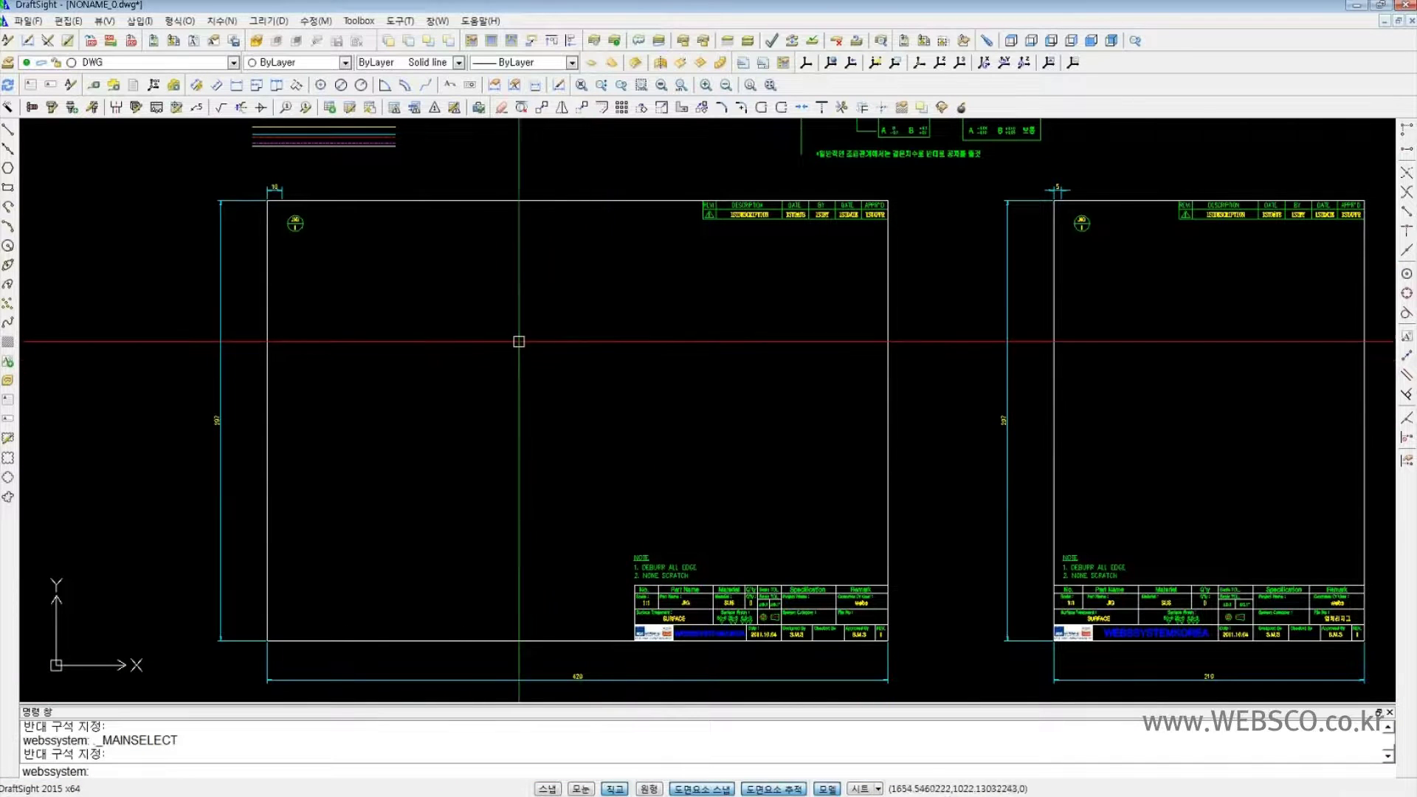
click(409, 29)
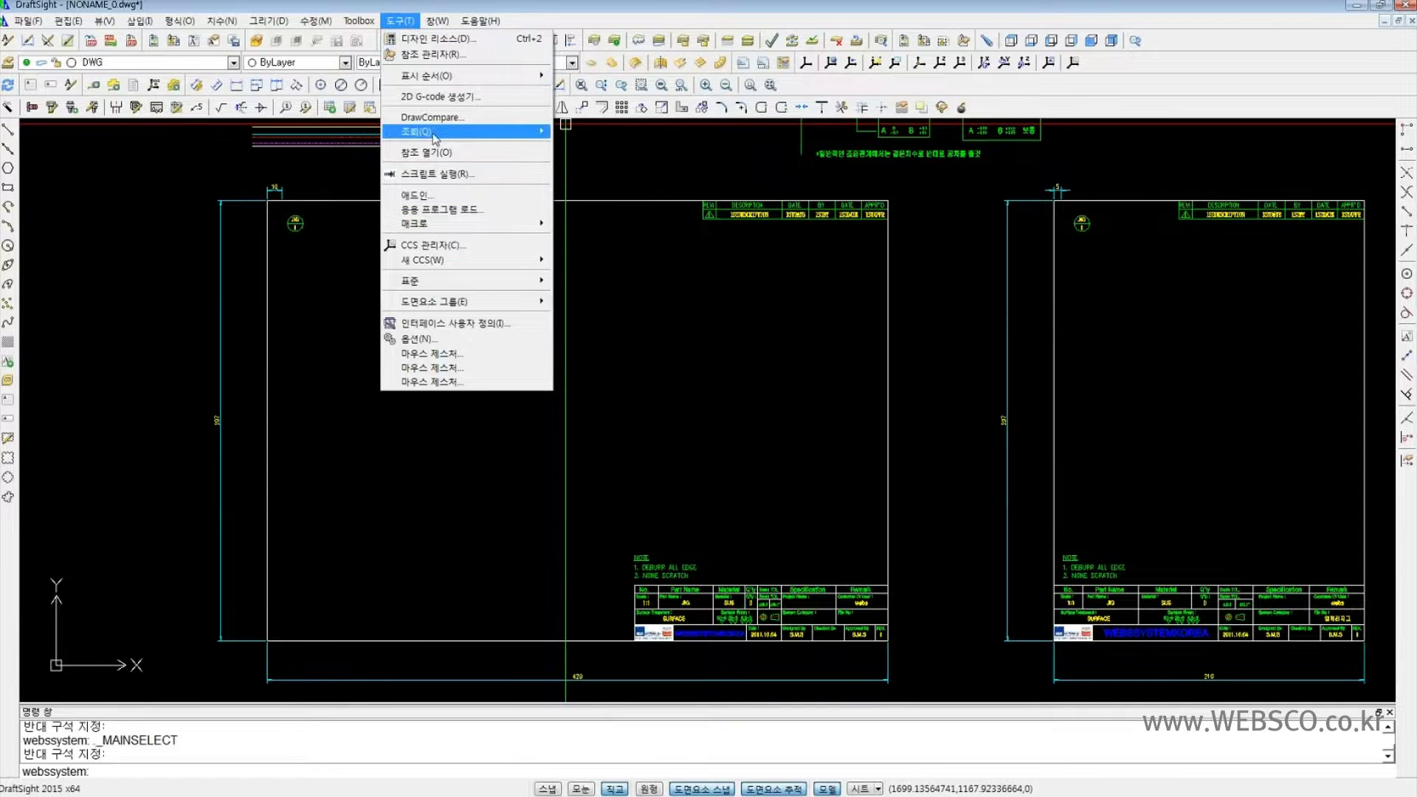
mouse_move(434, 135)
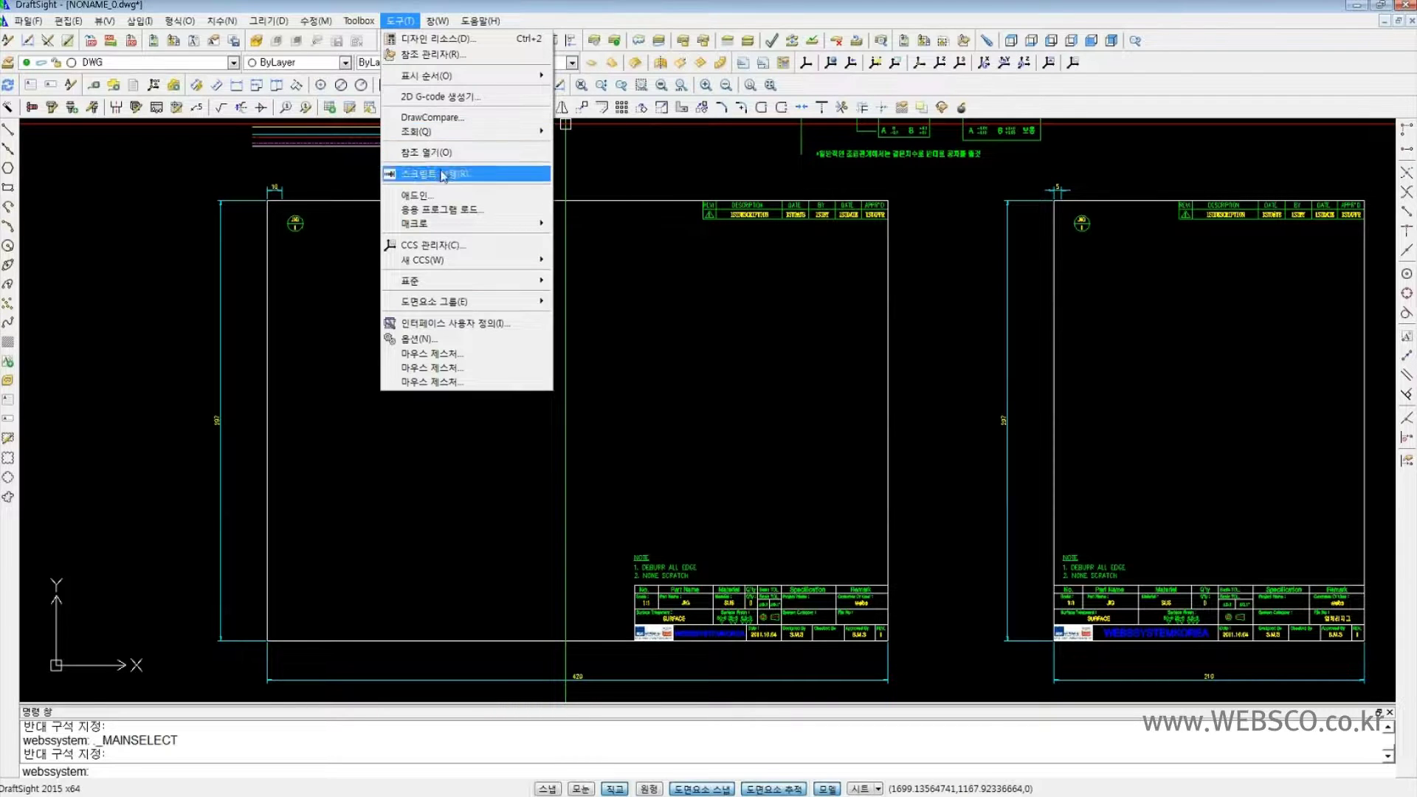
click(175, 235)
click(173, 226)
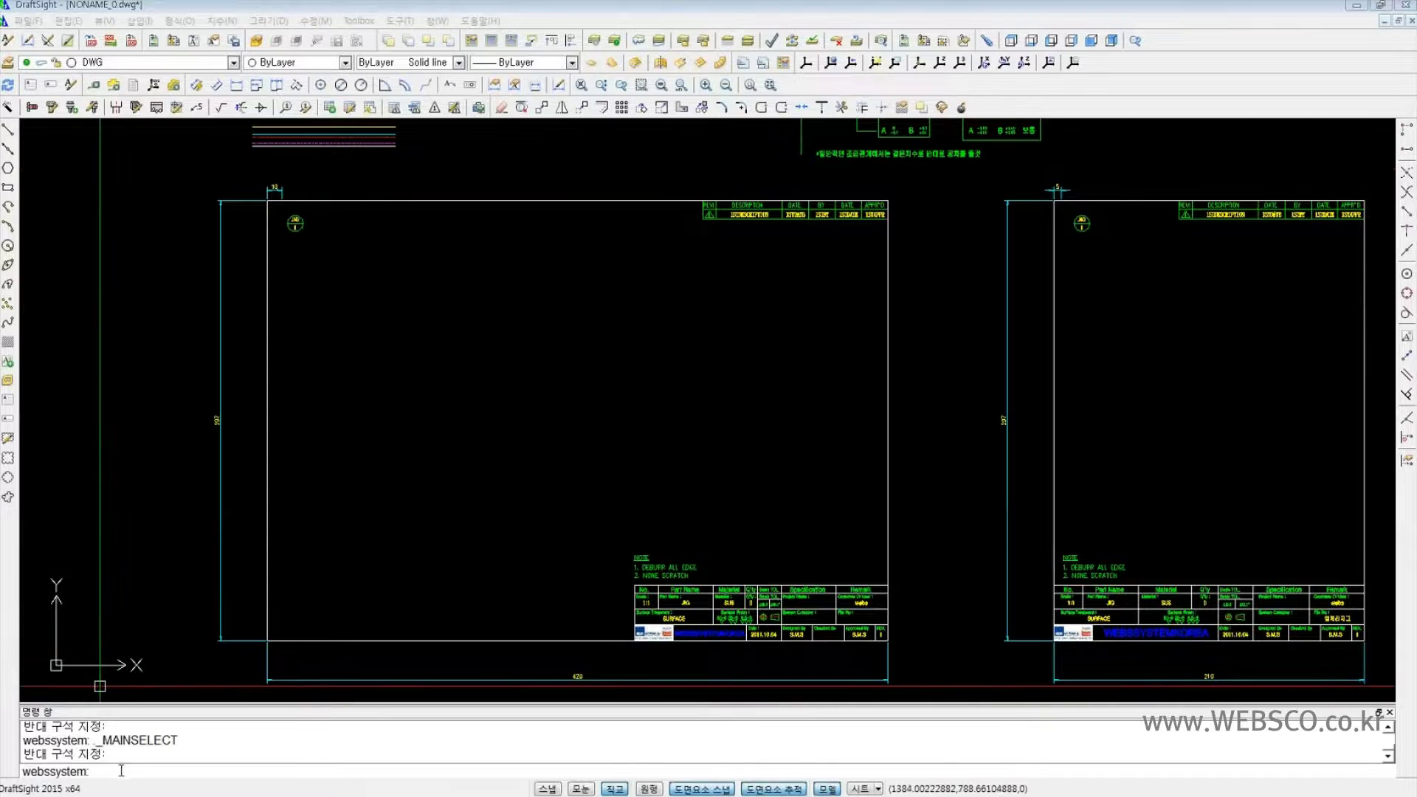
- Draw a rectangle in the empty area of the large sheet frame, left of its centre
text(rec)
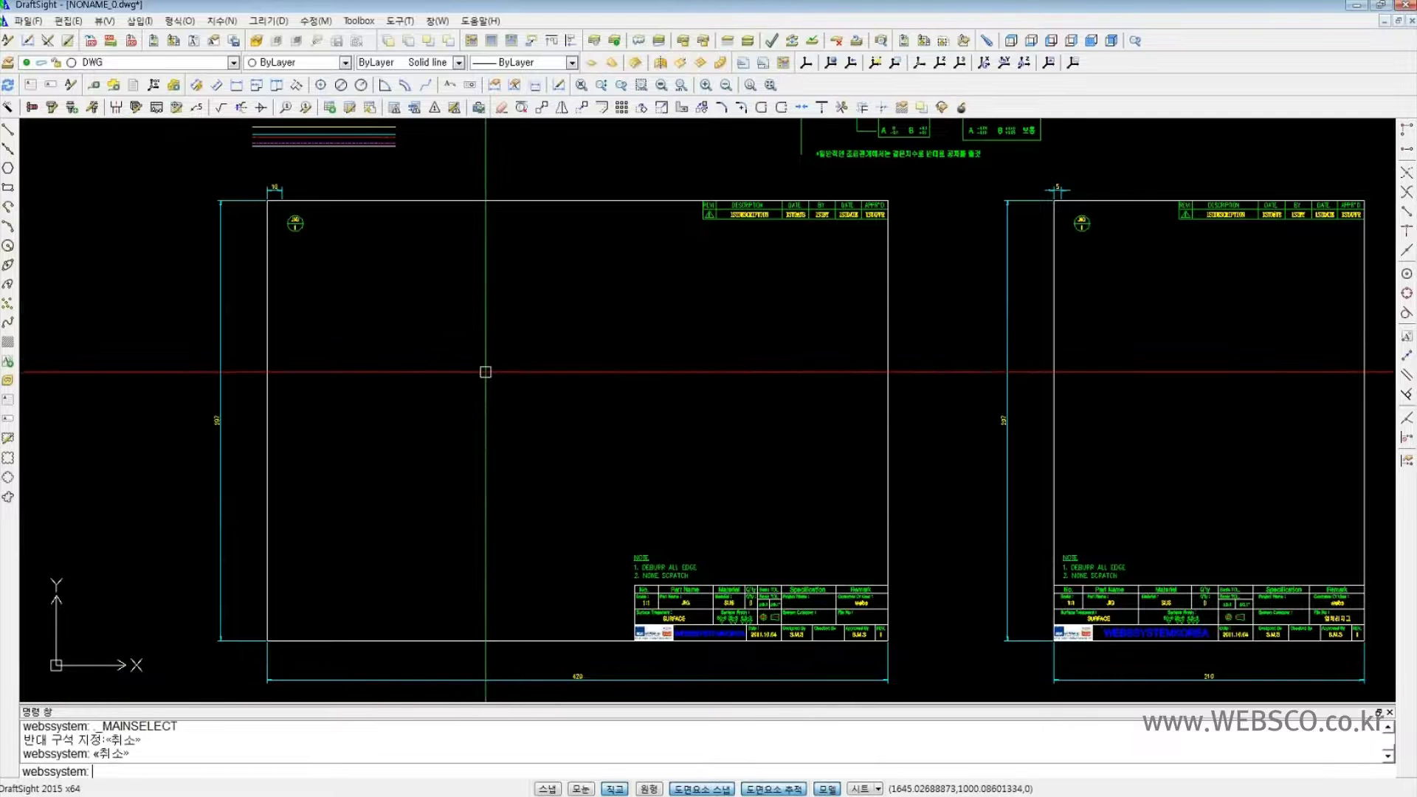
key(Return)
click(441, 338)
click(624, 445)
- Draw a vertical line and a horizontal line that cross inside the rectangle and extend beyond its edges, and end the Line command
key(F8)
text(l)
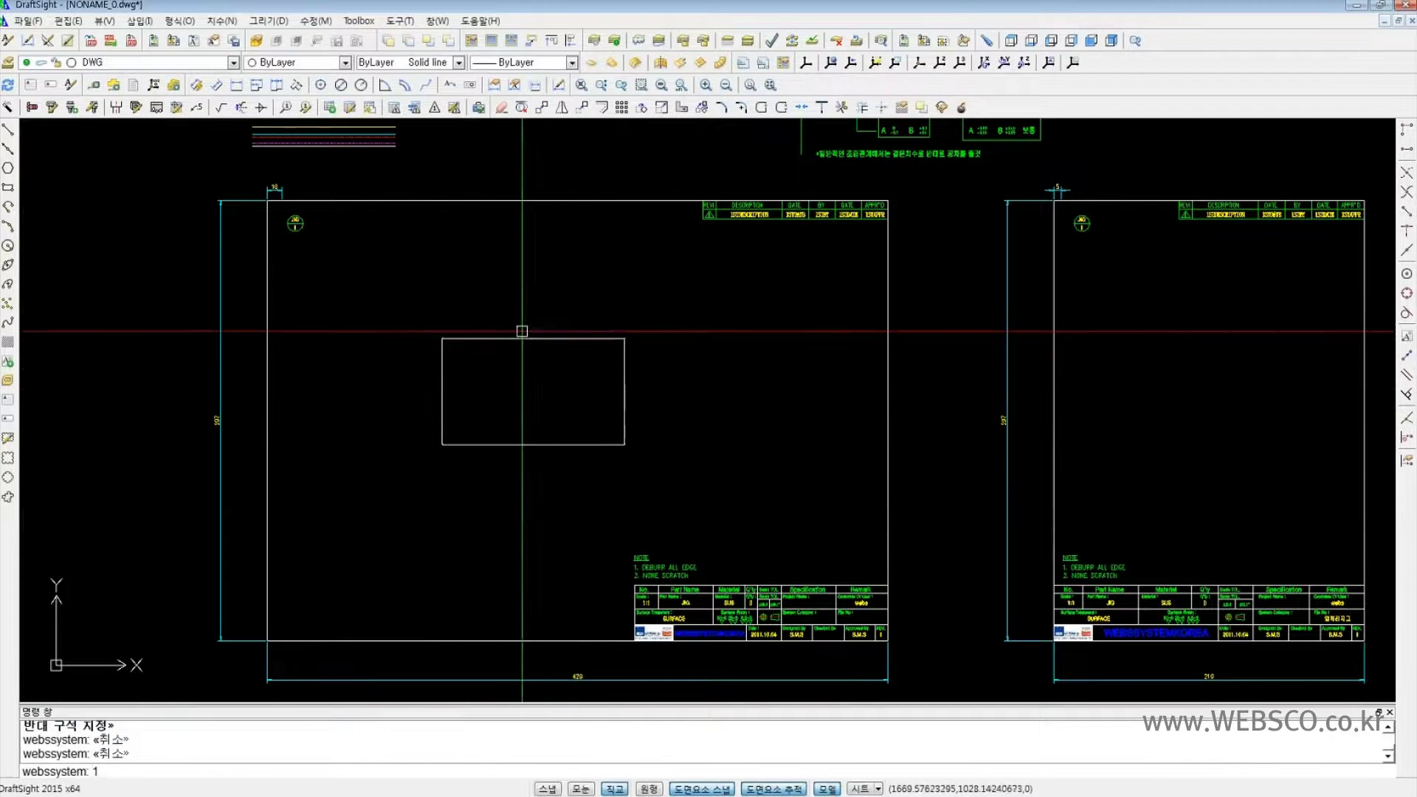
key(Return)
click(509, 307)
click(556, 486)
key(Return)
key(Return)
click(399, 390)
click(661, 395)
key(Escape)
key(Escape)
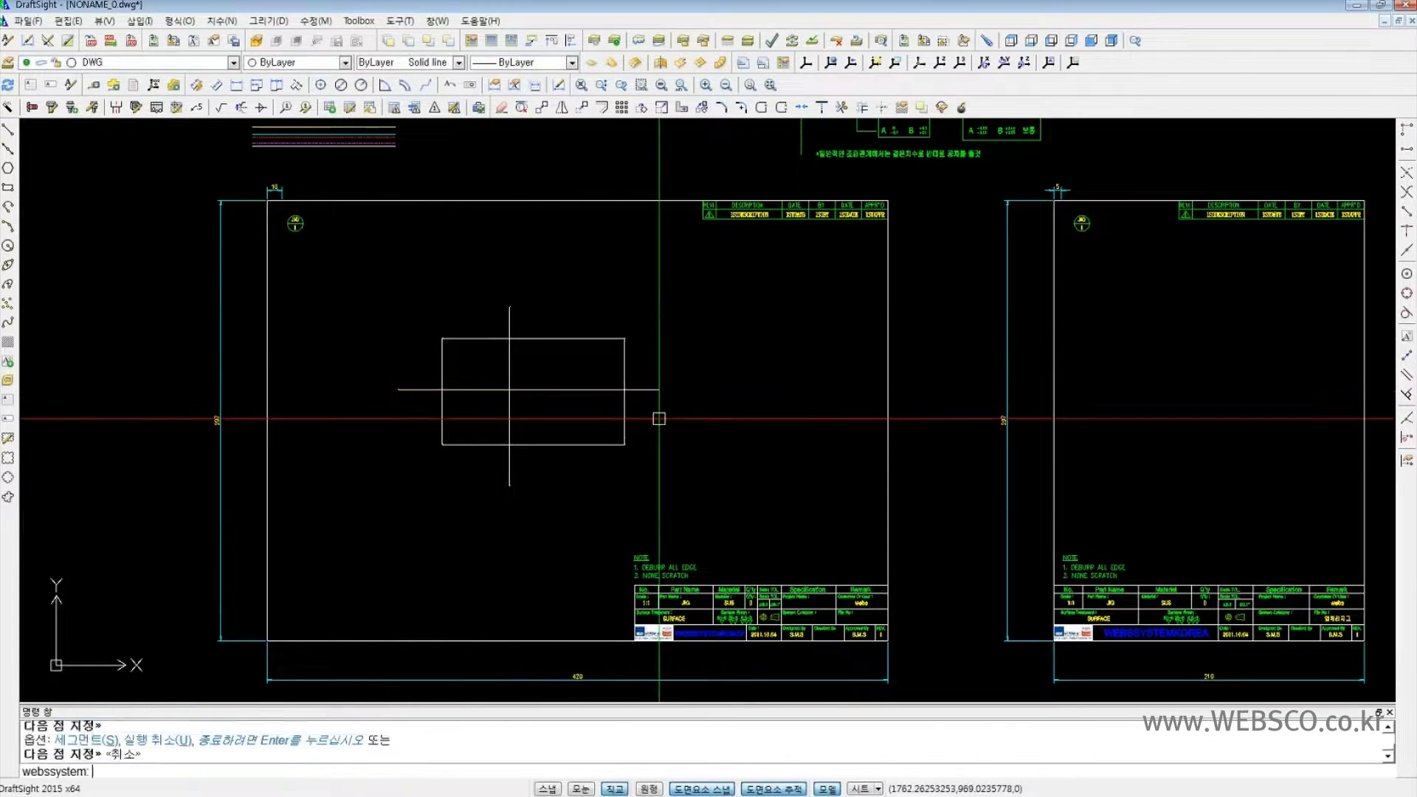
- Run QuickModify on the rectangle with its lower-left corner as base point, turn ortho off, and copy it to four spots mostly left of the sheet
text(QuickModify)
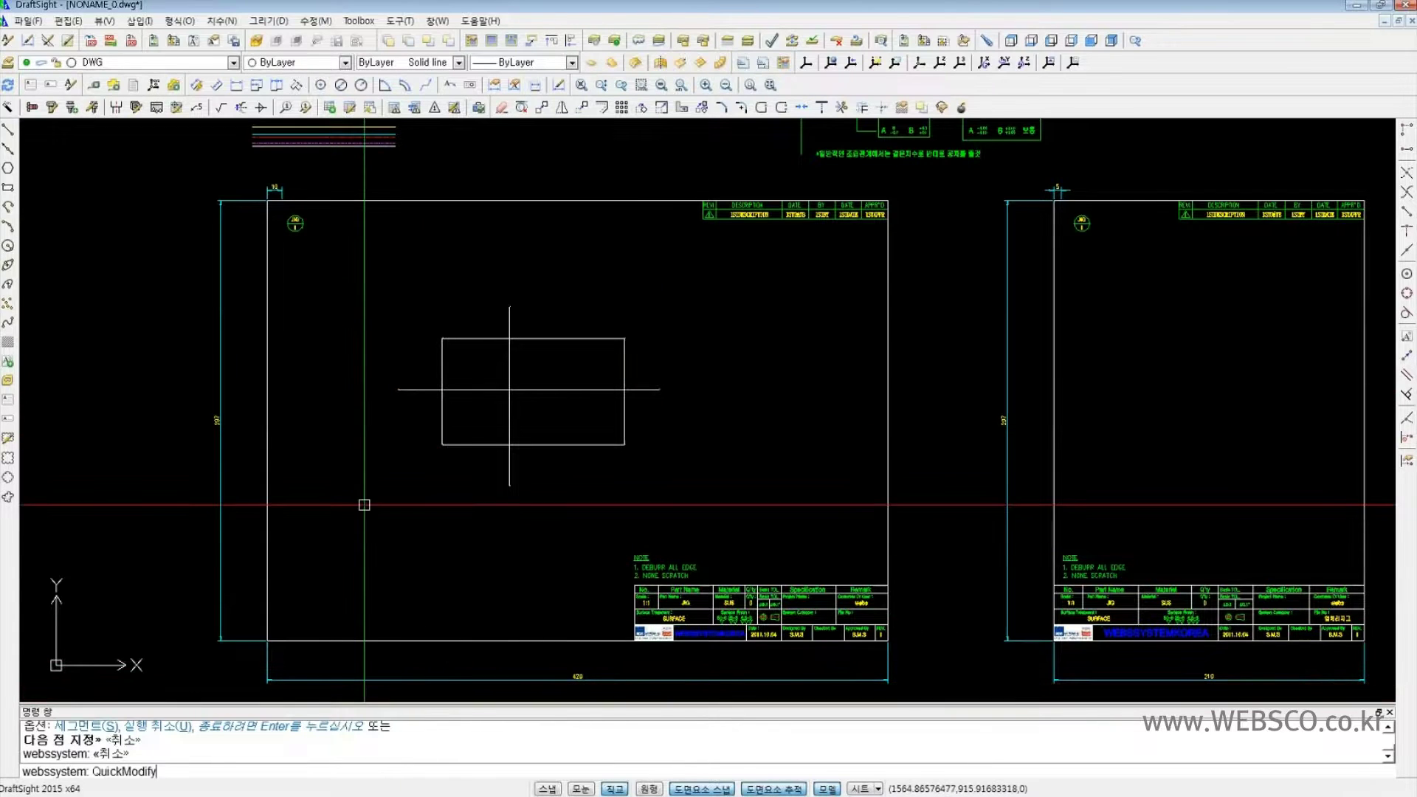
key(Return)
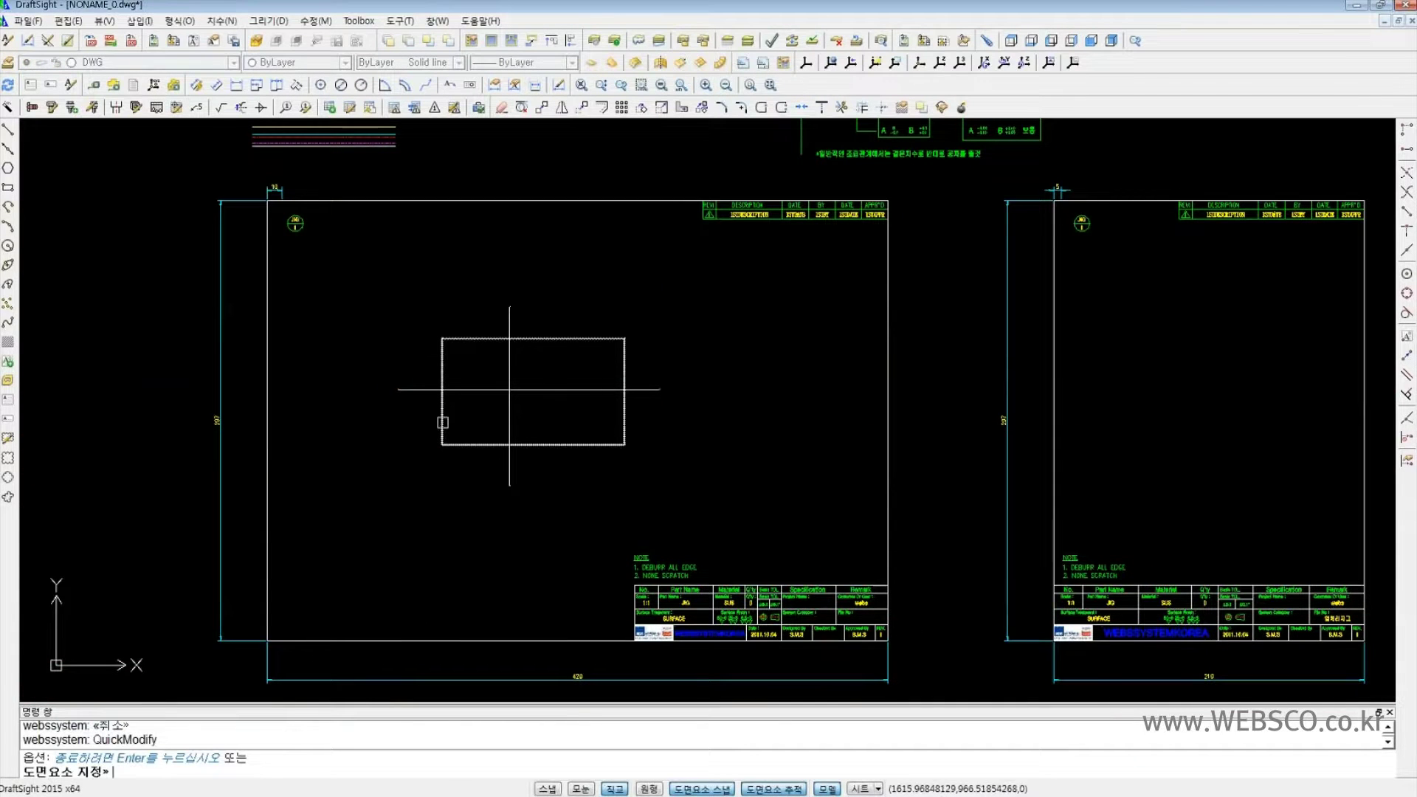
click(443, 422)
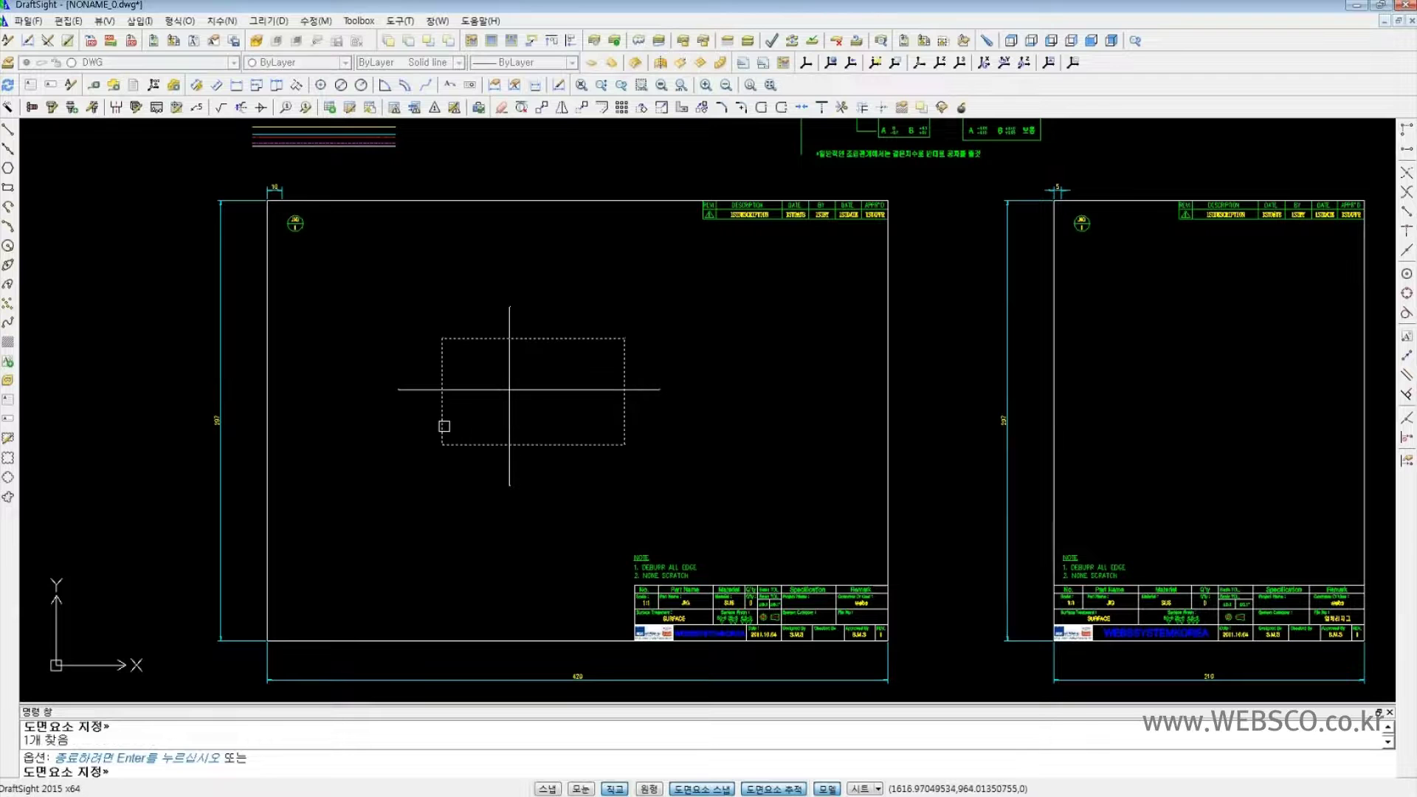
key(Return)
click(441, 444)
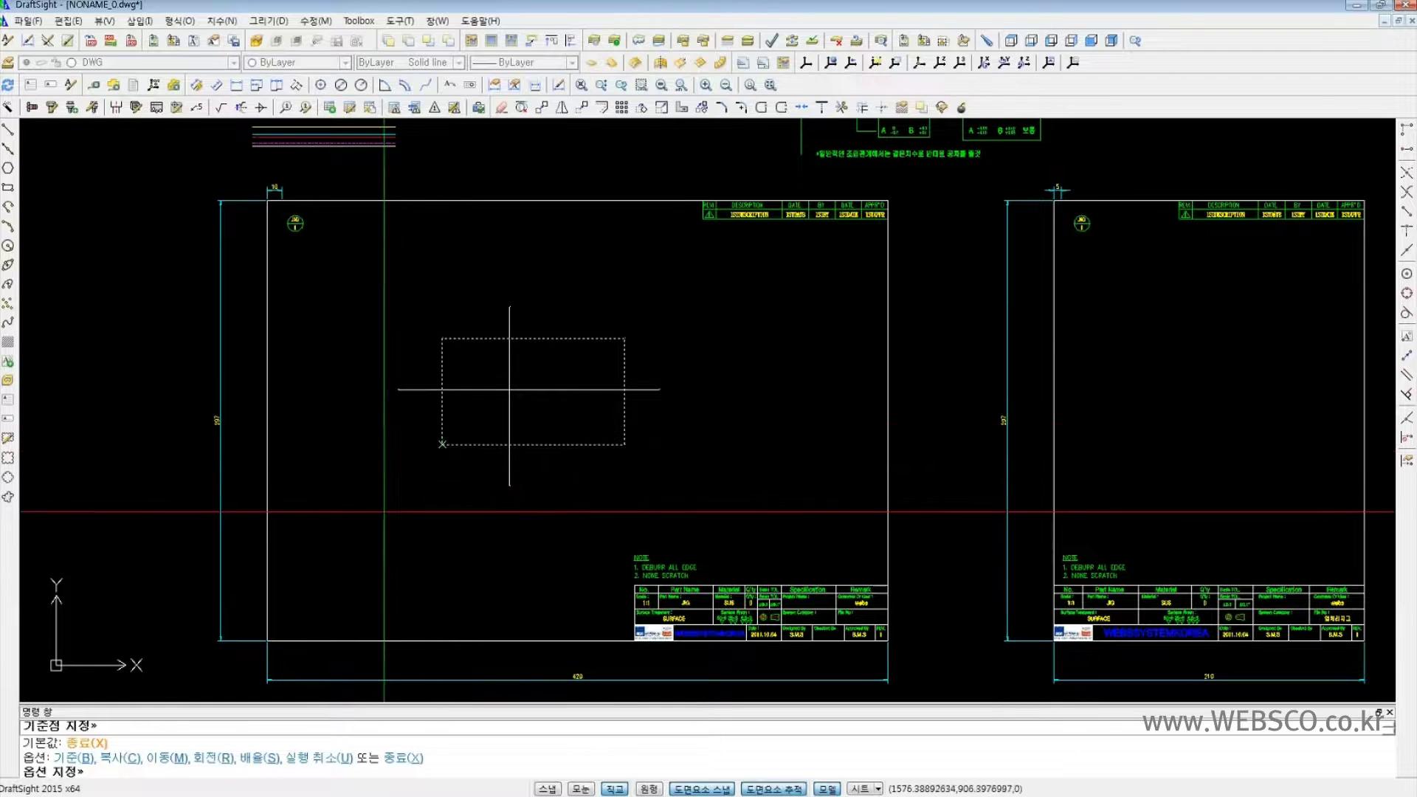
key(F8)
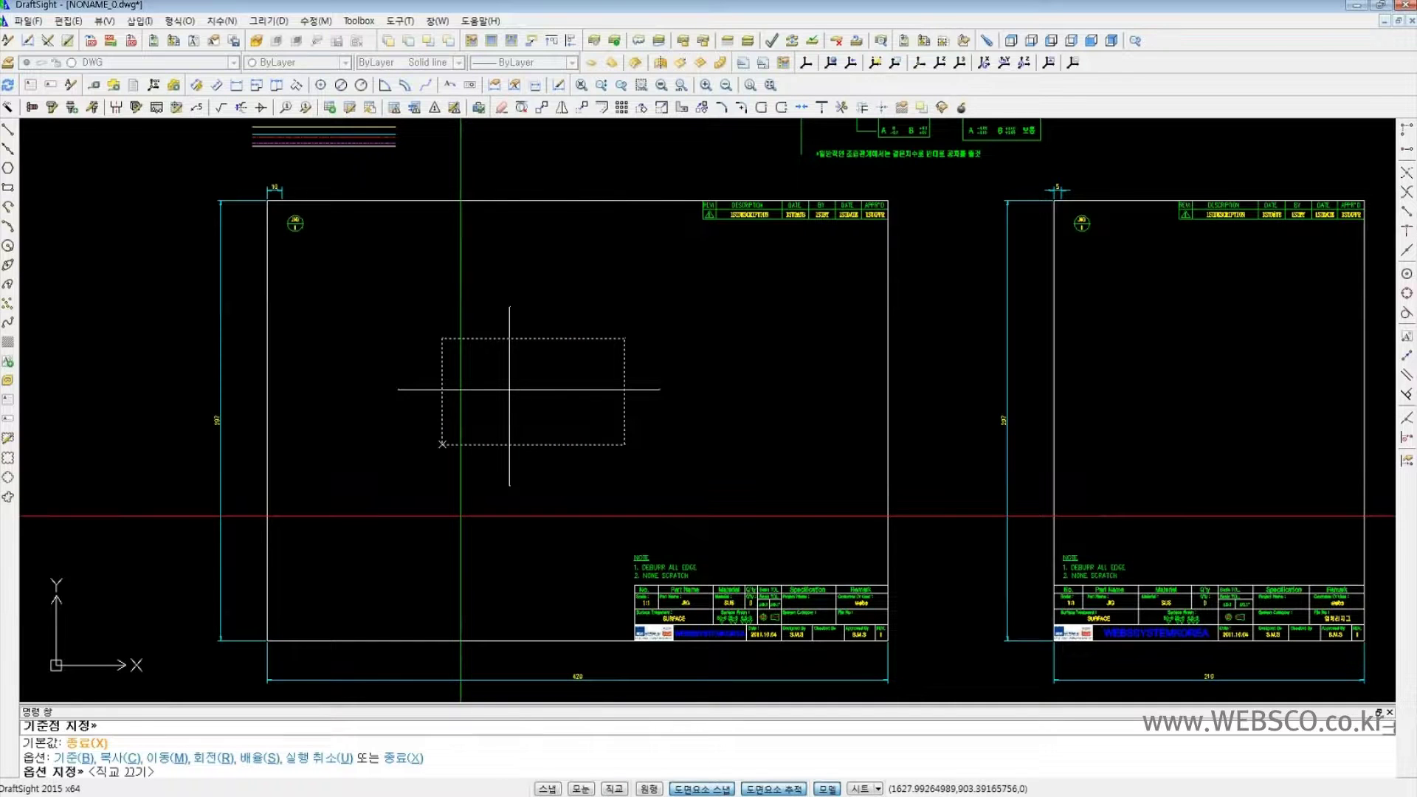
text(d)
key(Return)
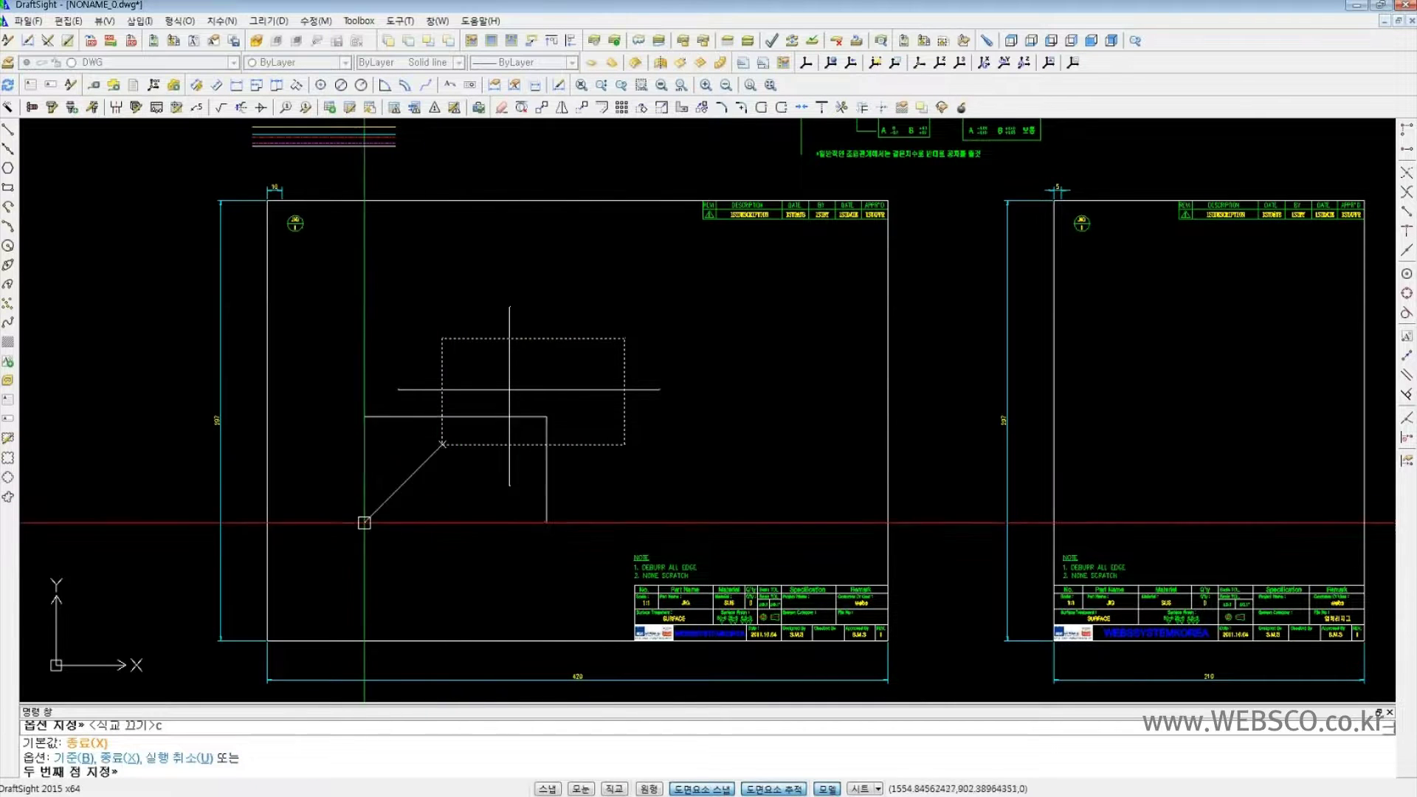
scroll(356, 480, down, 3)
click(99, 417)
click(110, 279)
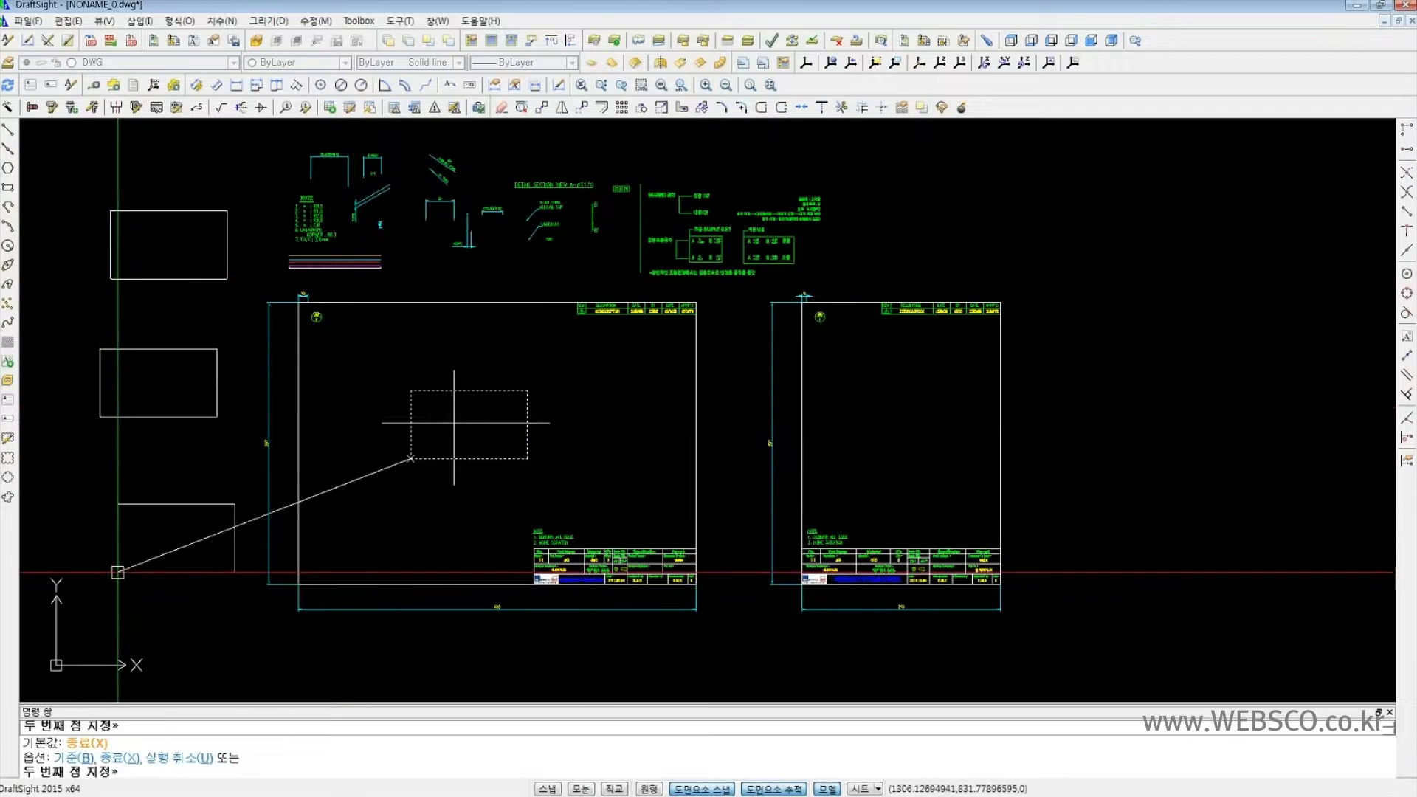
click(117, 572)
click(192, 656)
key(Return)
- Erase the four rectangle copies and cancel the pending selection in the drawing area
key(Delete)
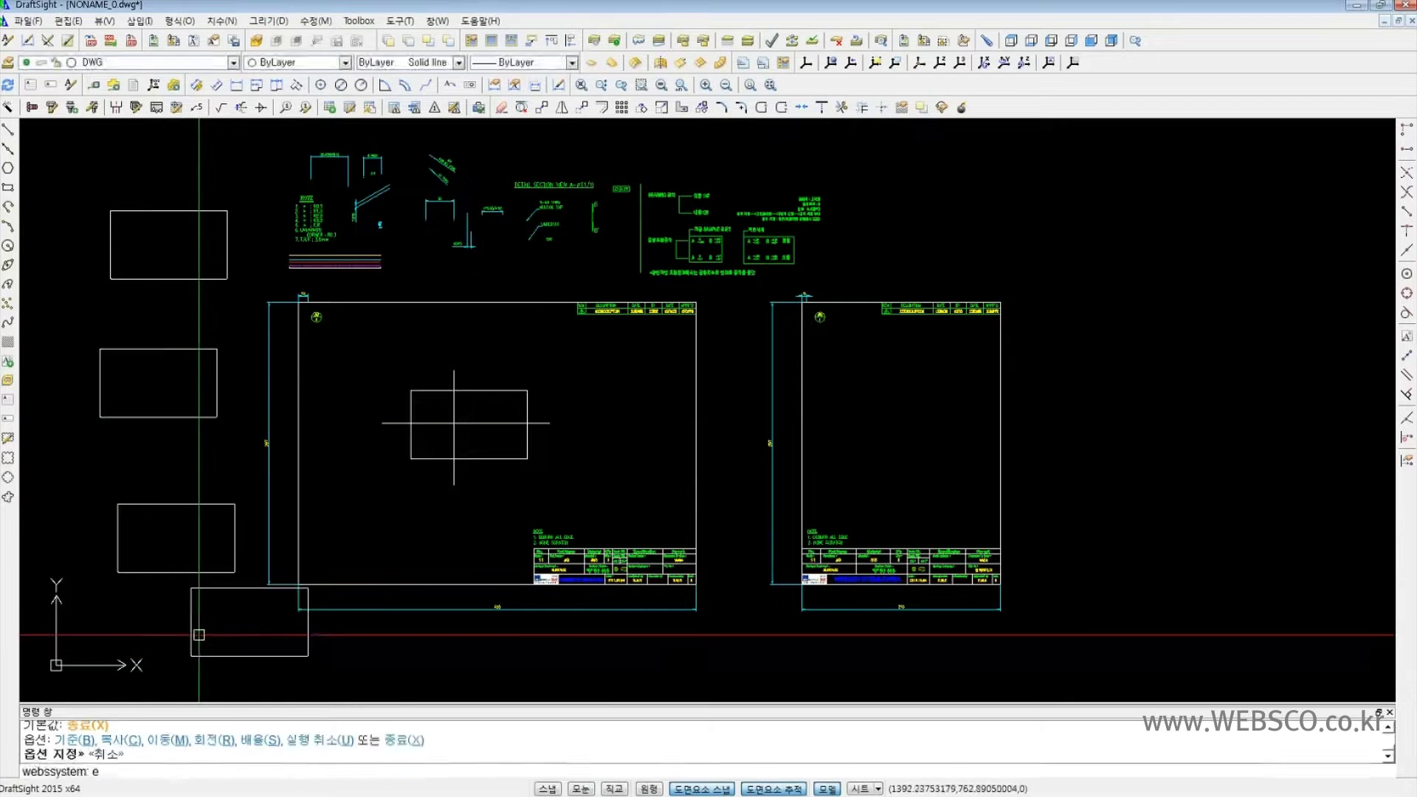
mouse_move(196, 657)
mouse_down()
mouse_move(113, 295)
mouse_move(120, 257)
mouse_up()
key(Return)
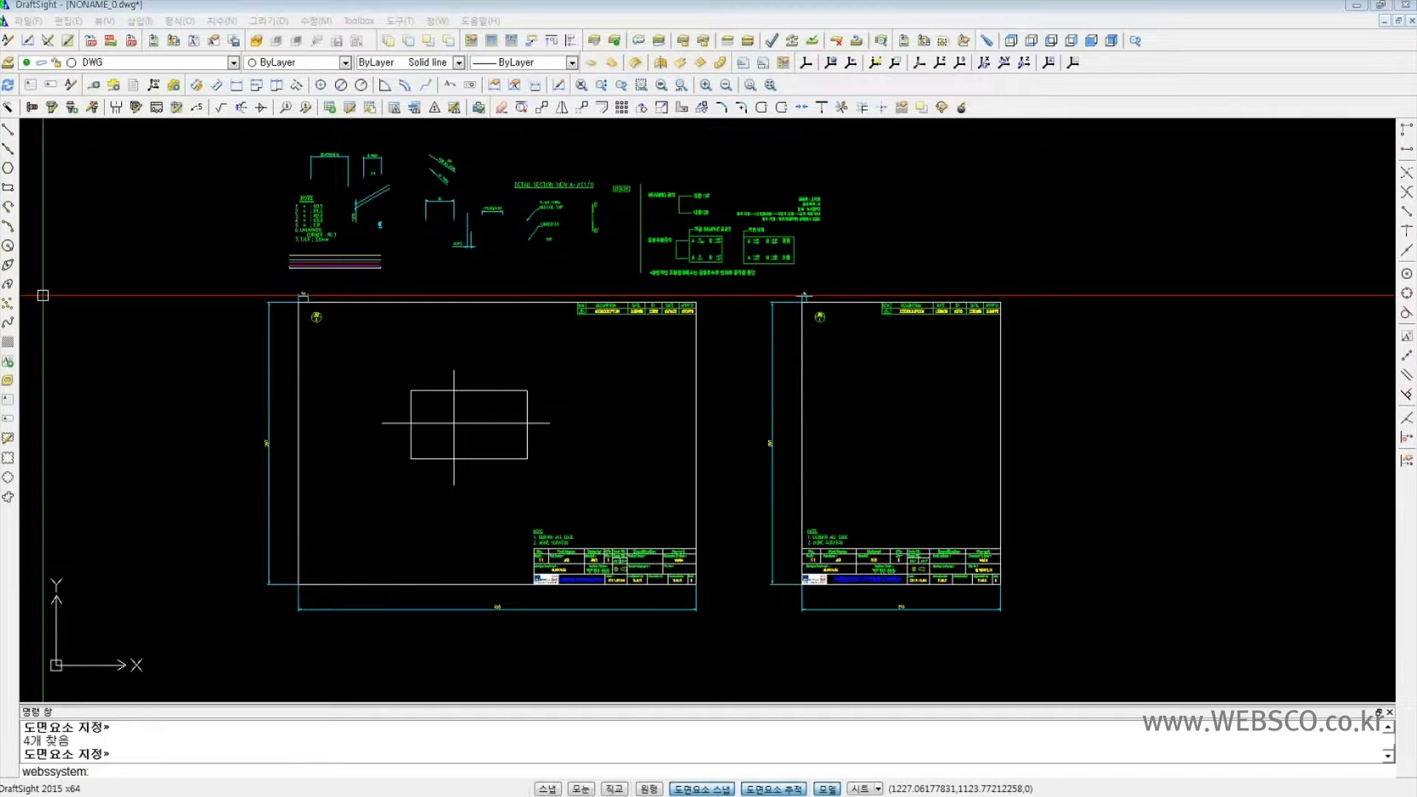
click(591, 453)
key(Escape)
- Use PowerTrim to cut away the rectangle's lower half, its upper-left edge, and the crossing lines' upper and right inner segments
scroll(428, 407, up, 4)
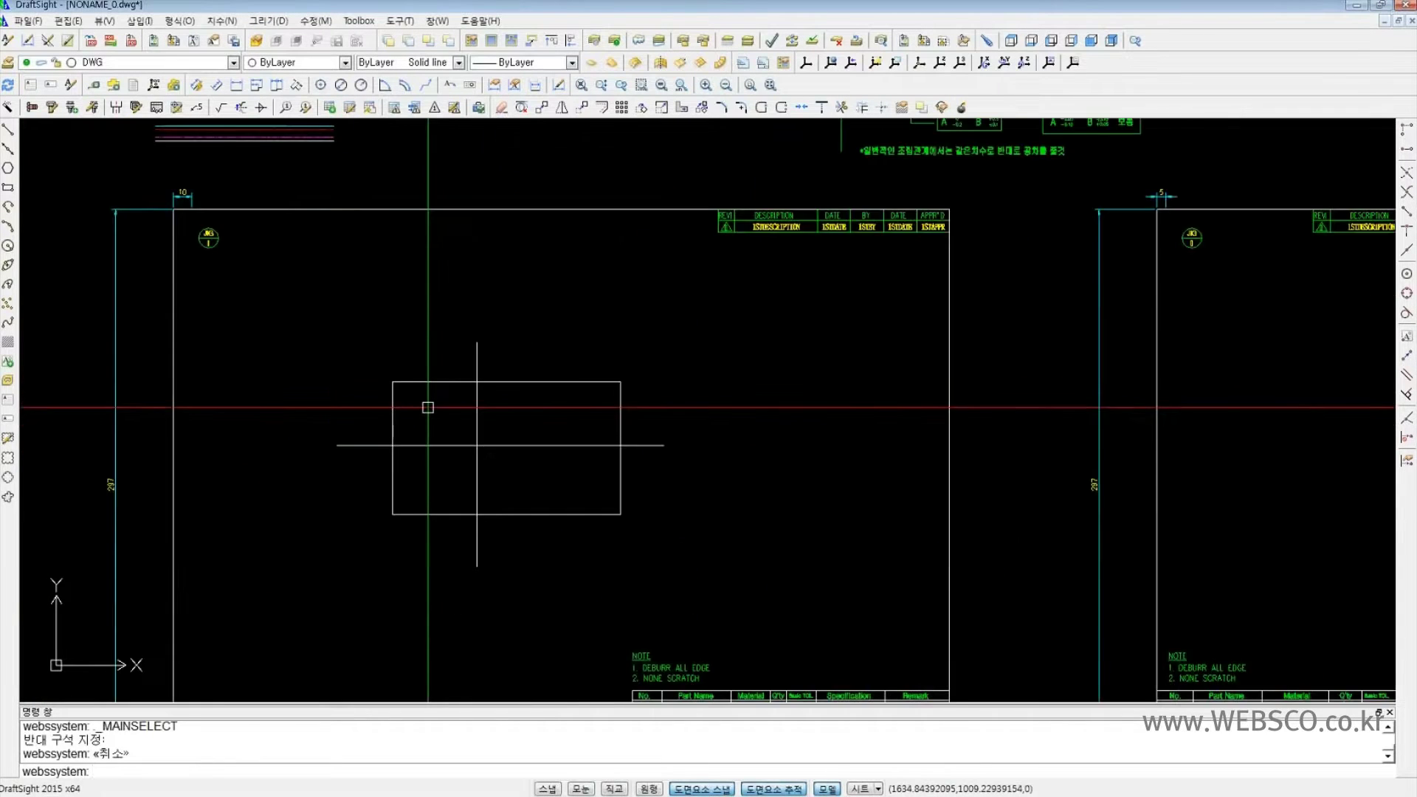
scroll(428, 408, down, 2)
scroll(469, 402, up, 2)
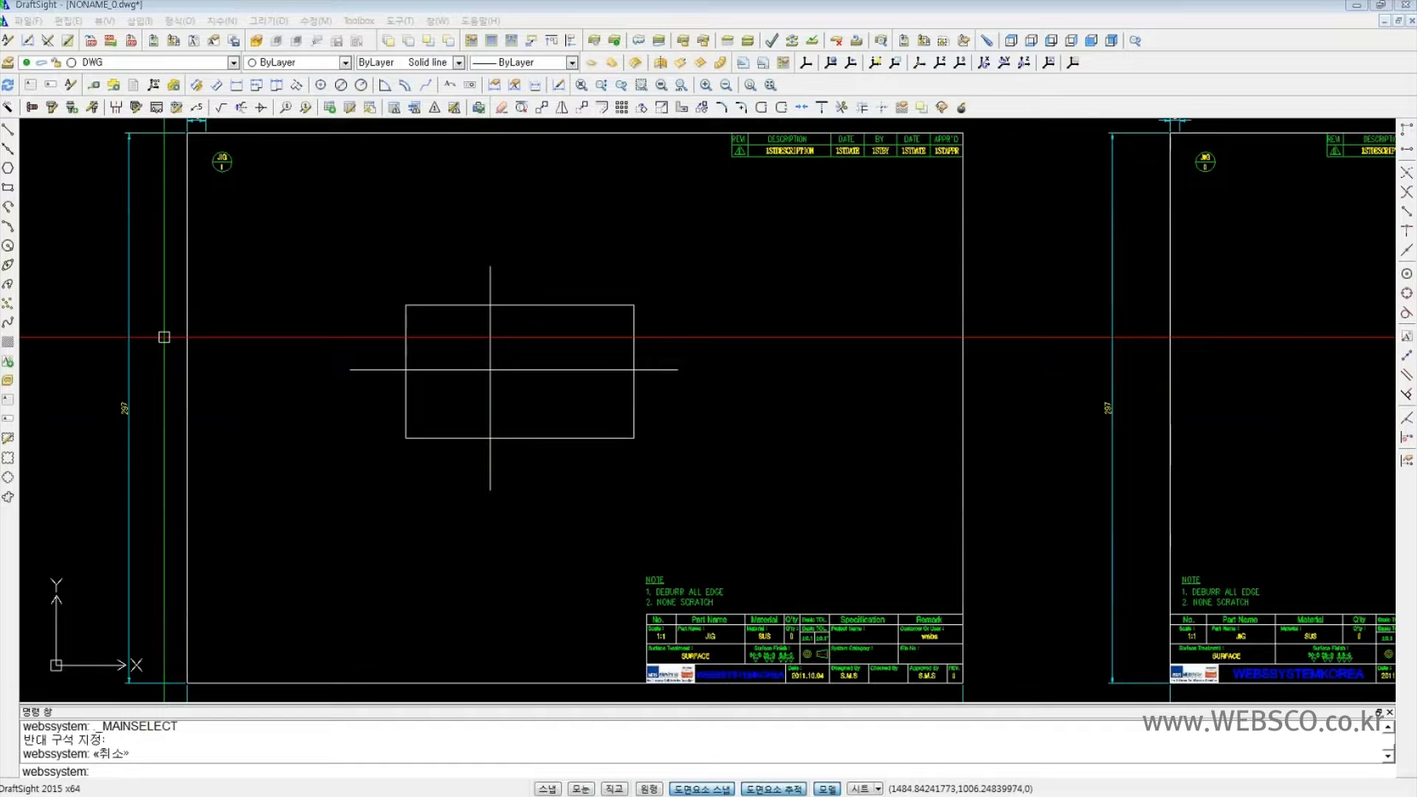
click(116, 771)
text(PowerTrim)
key(Return)
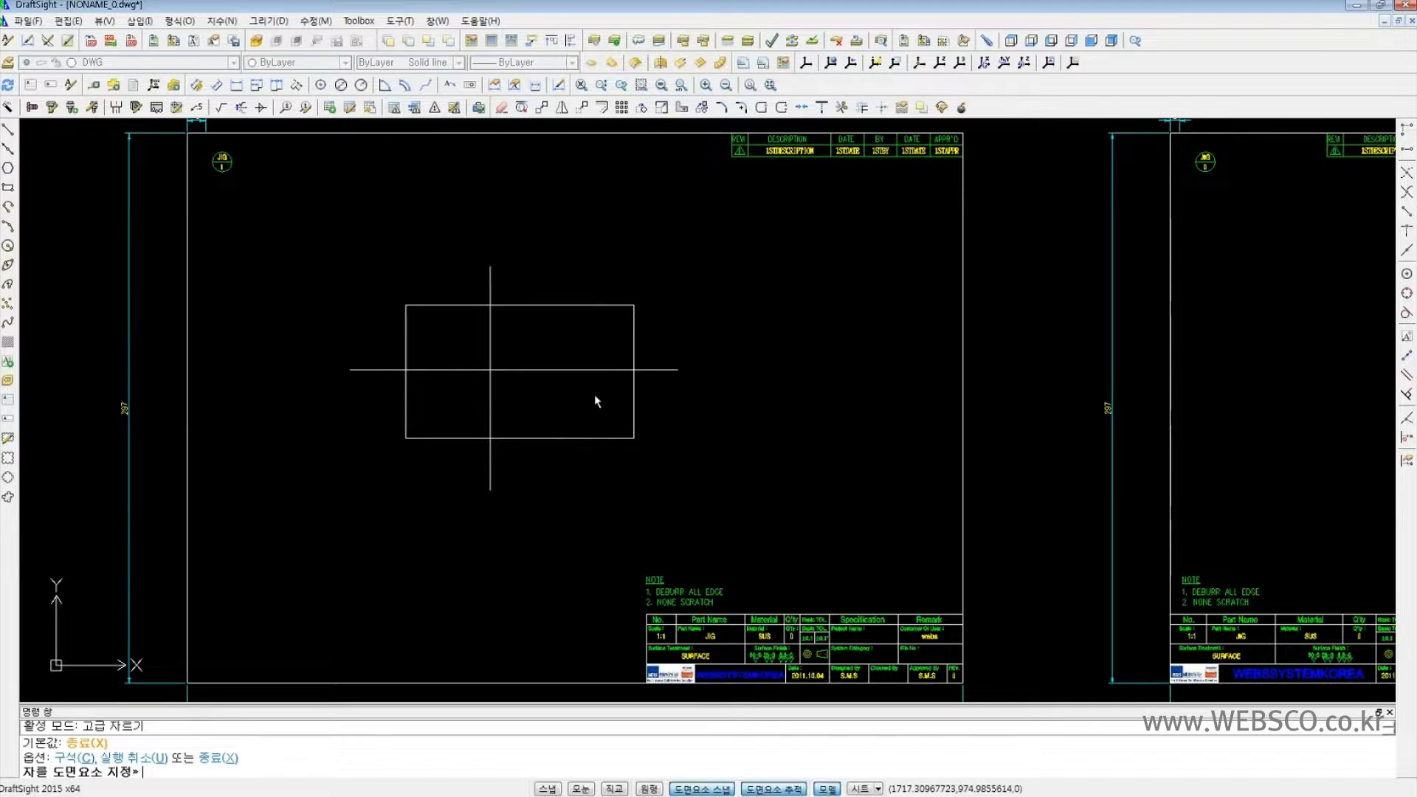
mouse_move(568, 404)
mouse_down()
mouse_move(437, 291)
mouse_move(430, 369)
mouse_move(595, 497)
mouse_move(585, 427)
mouse_move(561, 469)
mouse_move(439, 492)
mouse_move(387, 400)
mouse_move(395, 469)
mouse_up()
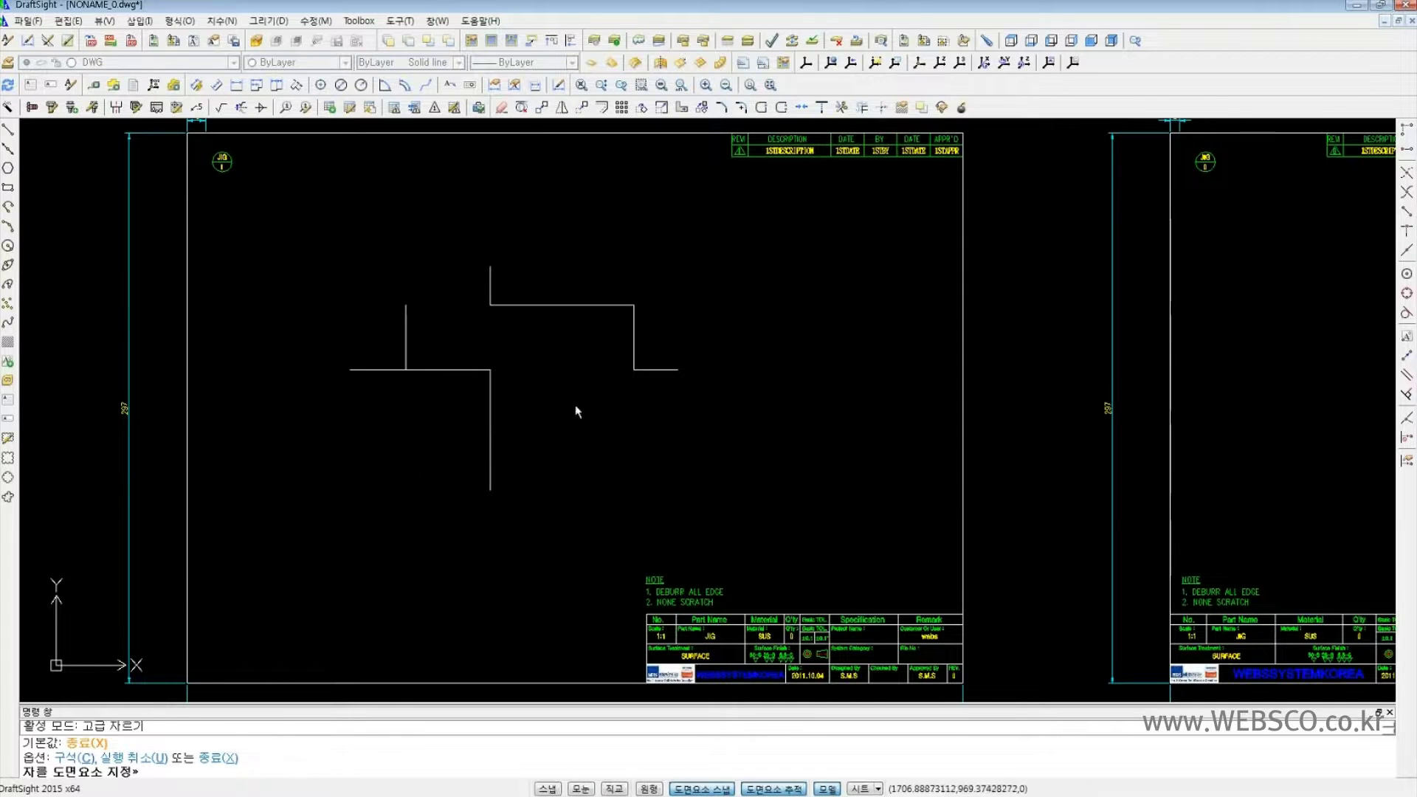
scroll(576, 408, down, 2)
scroll(586, 388, up, 1)
key(Escape)
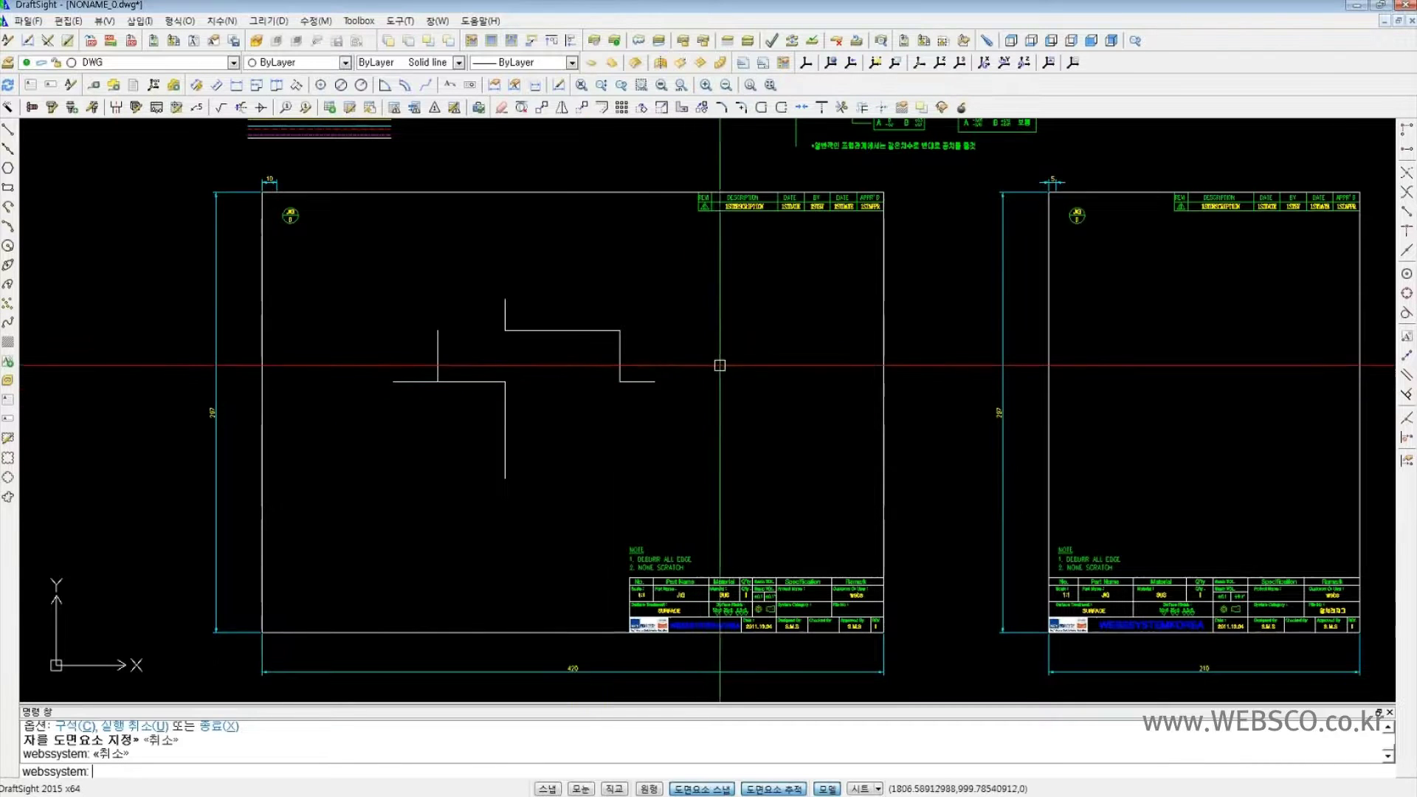
- Run BrowseDesignResources with the default Examples path and fit both sheet frames in the remaining drawing area
middle_drag(742, 376, 710, 380)
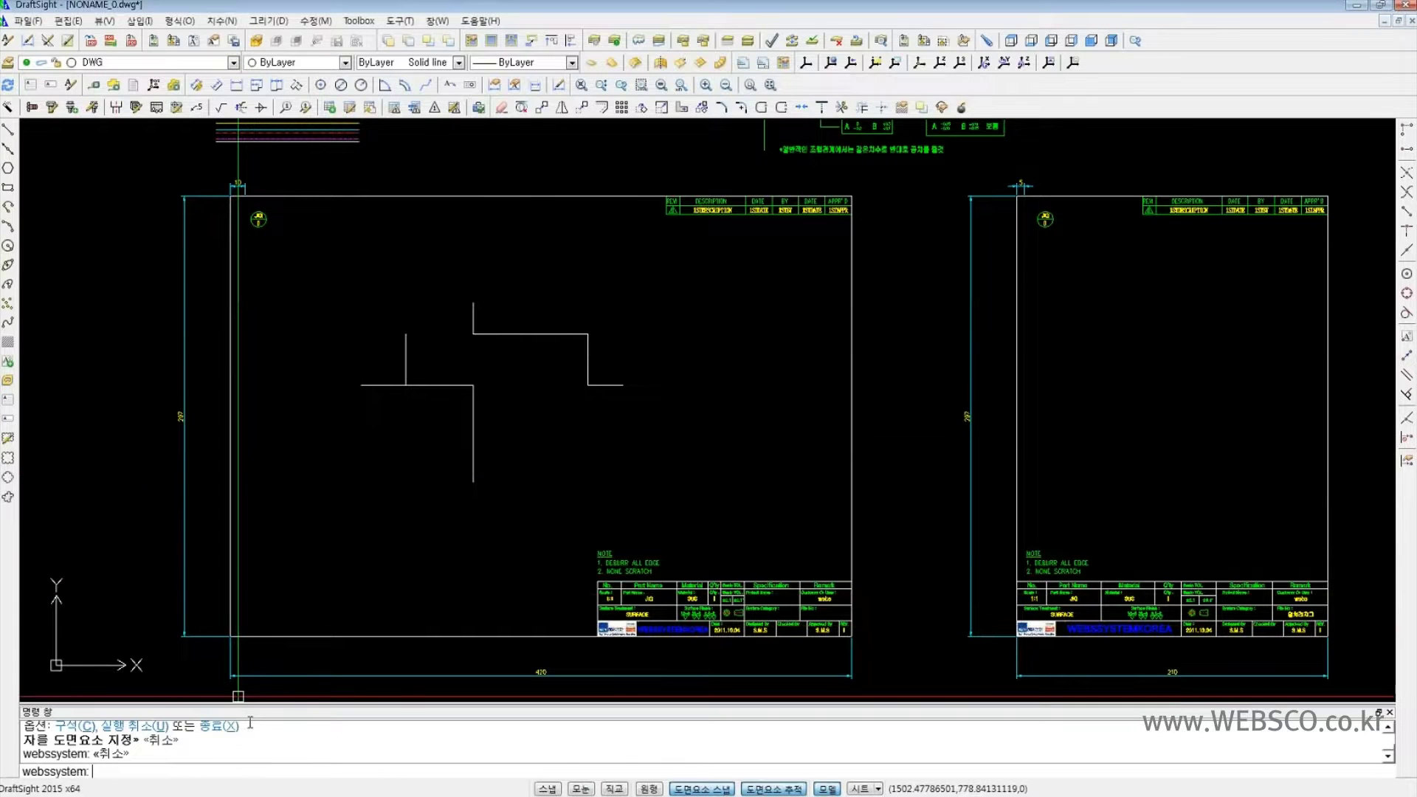
text(BrowseDesignResources)
key(Return)
key(Return)
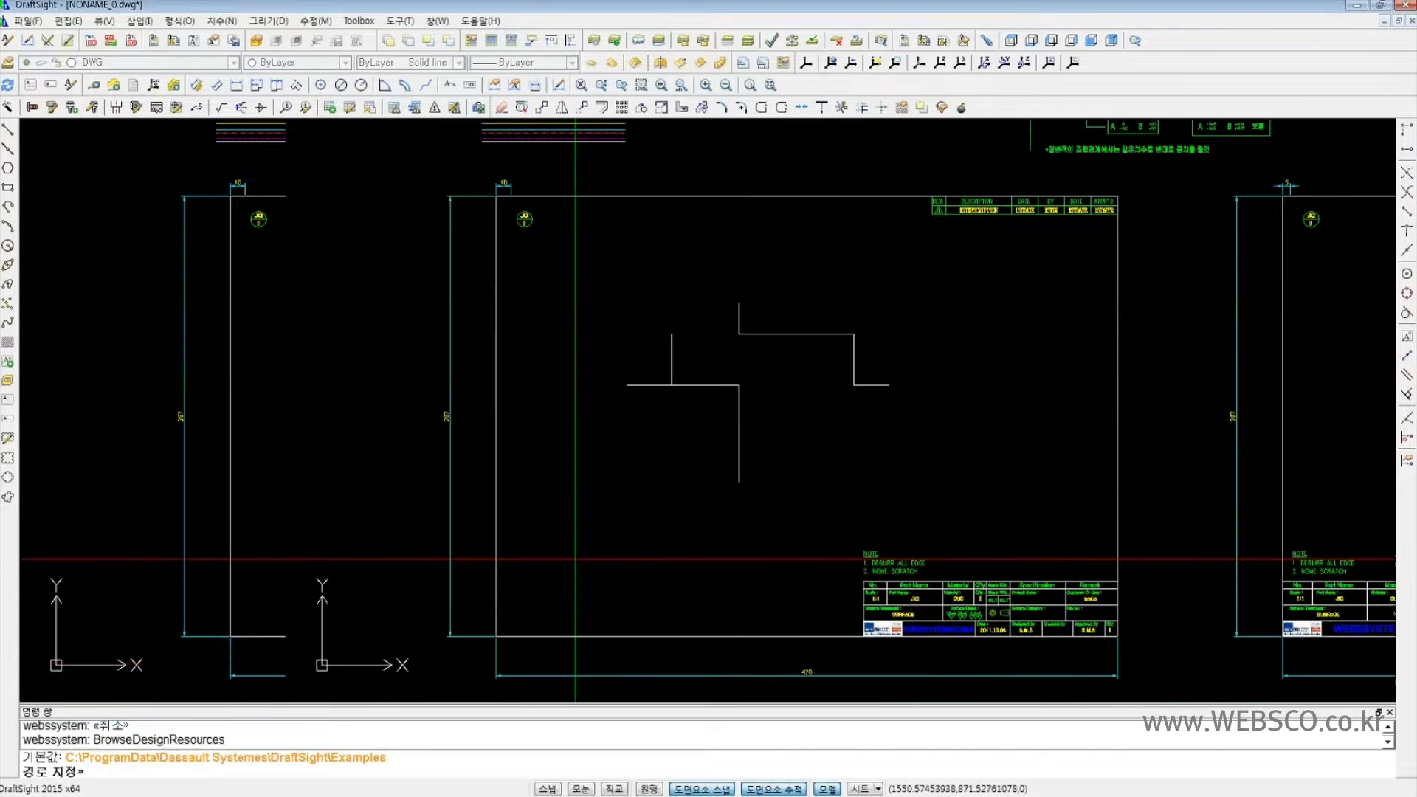
scroll(632, 363, down, 1)
middle_drag(875, 373, 844, 374)
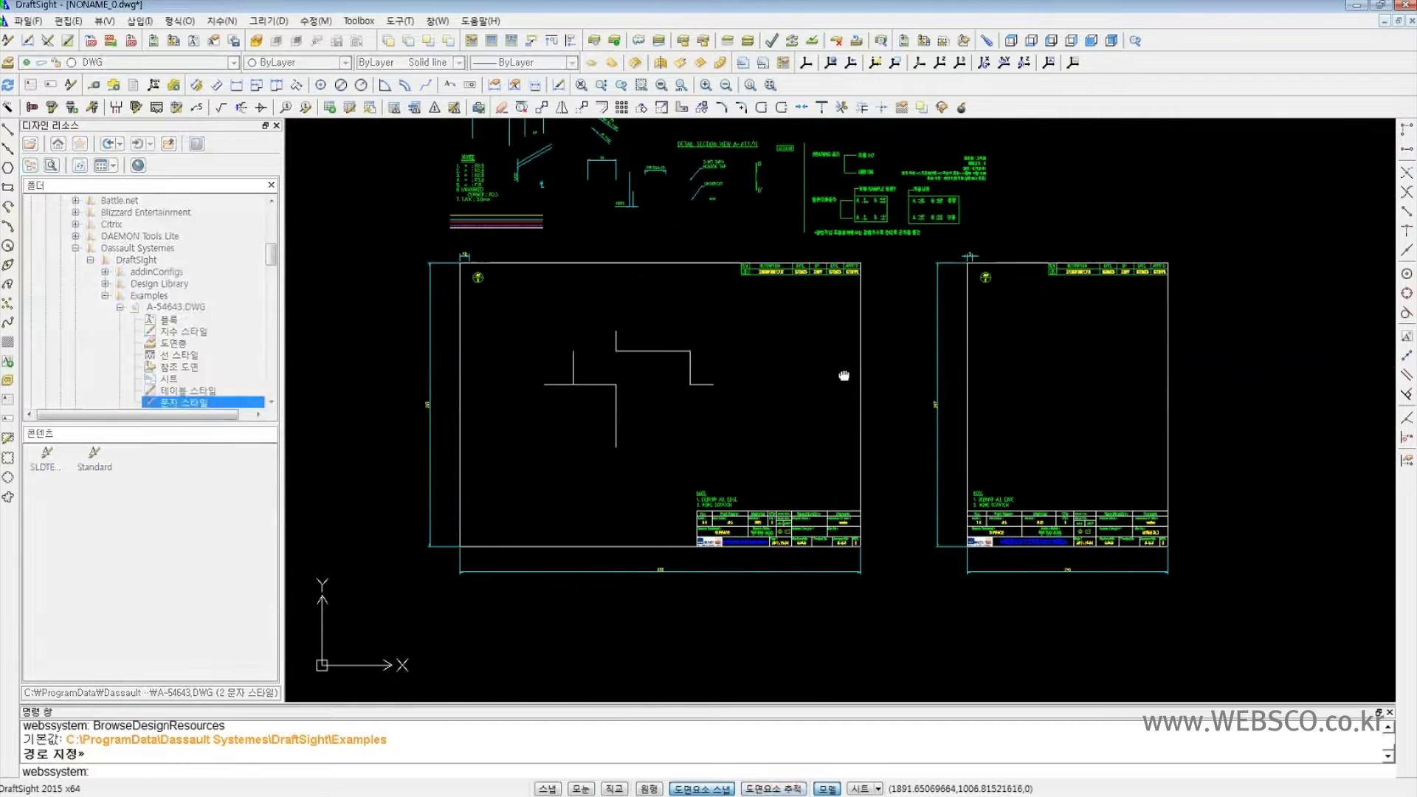
scroll(834, 367, up, 1)
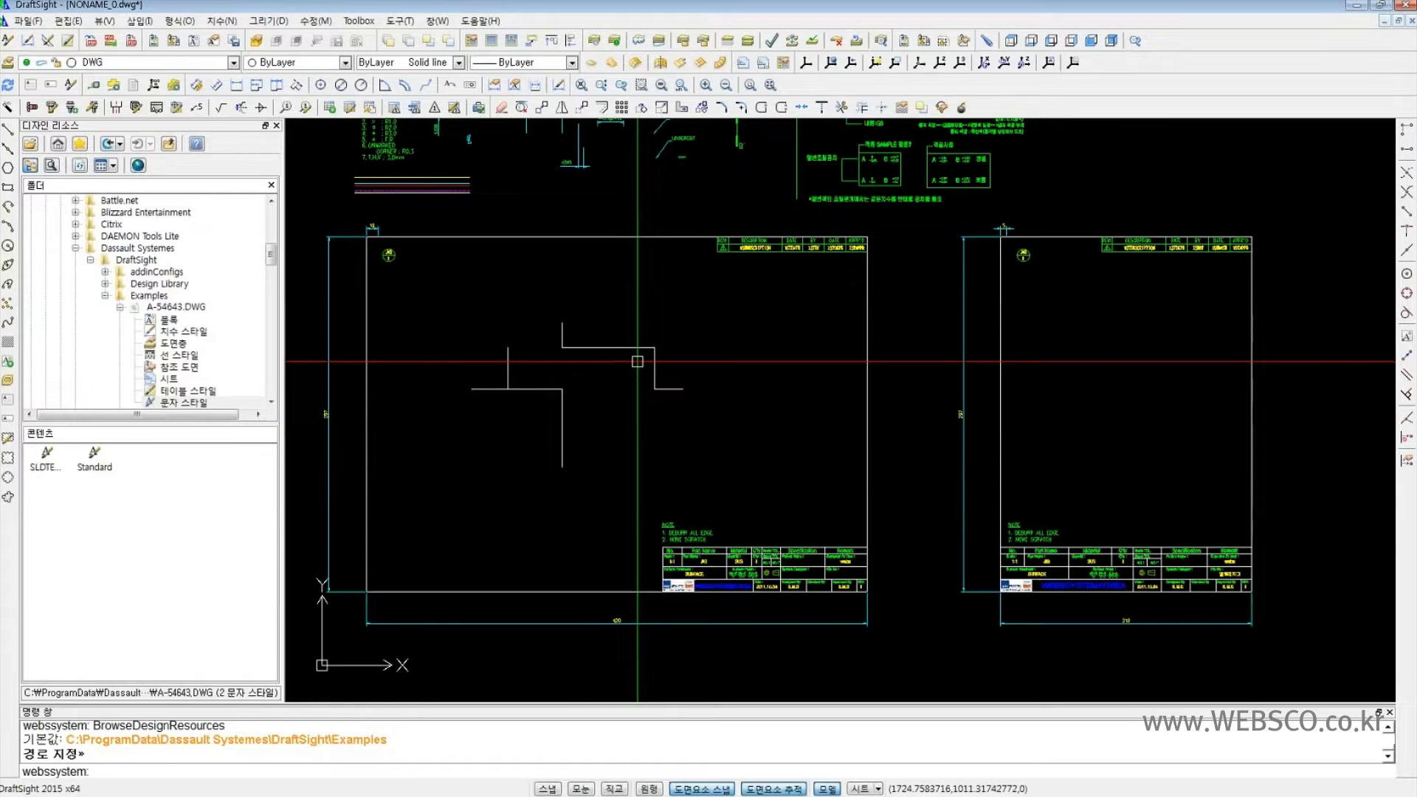
- Examine the content categories of A-54643.DWG in the design resources, from line styles and text styles back to blocks
click(177, 355)
click(177, 367)
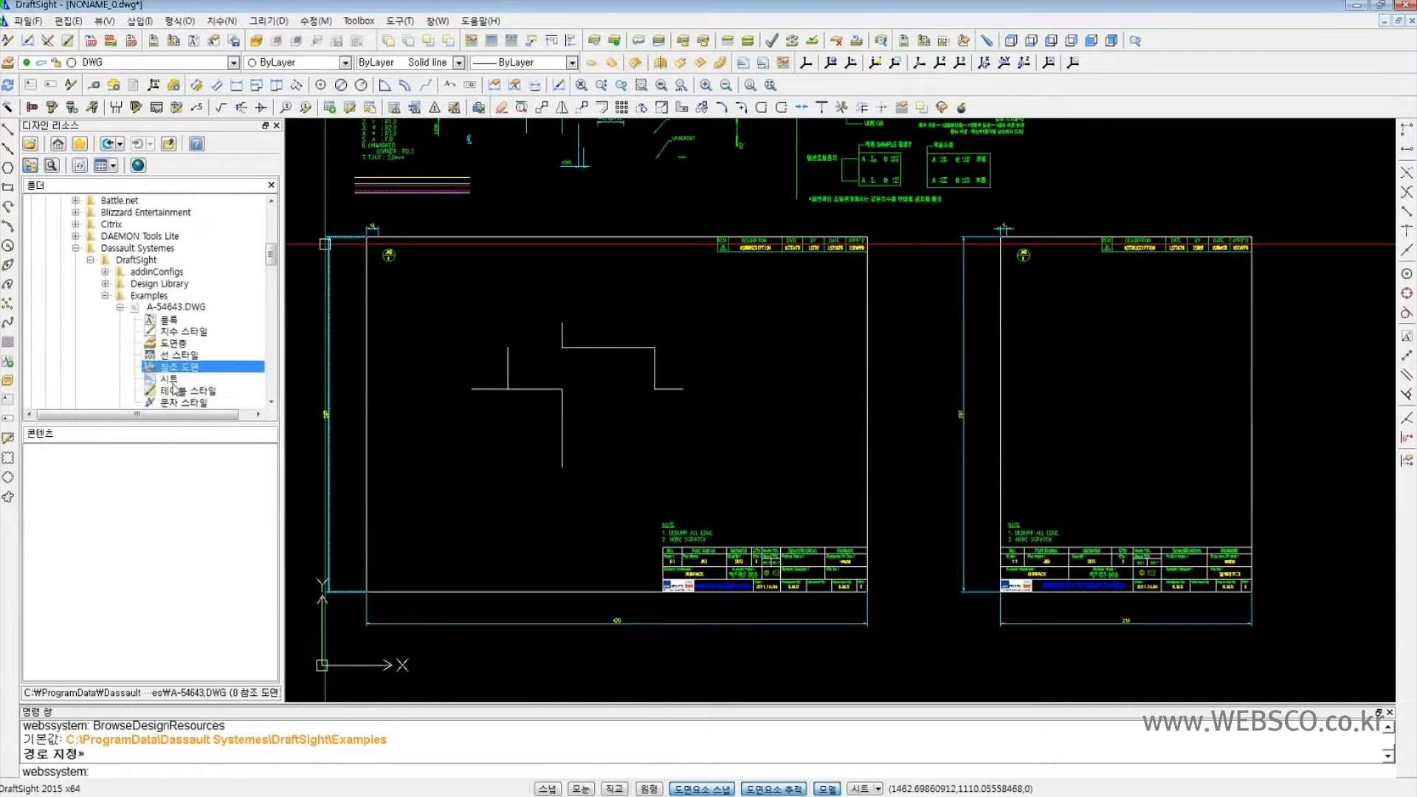
click(174, 390)
click(174, 402)
click(174, 390)
click(173, 379)
click(172, 367)
click(174, 355)
click(173, 343)
click(172, 331)
click(169, 322)
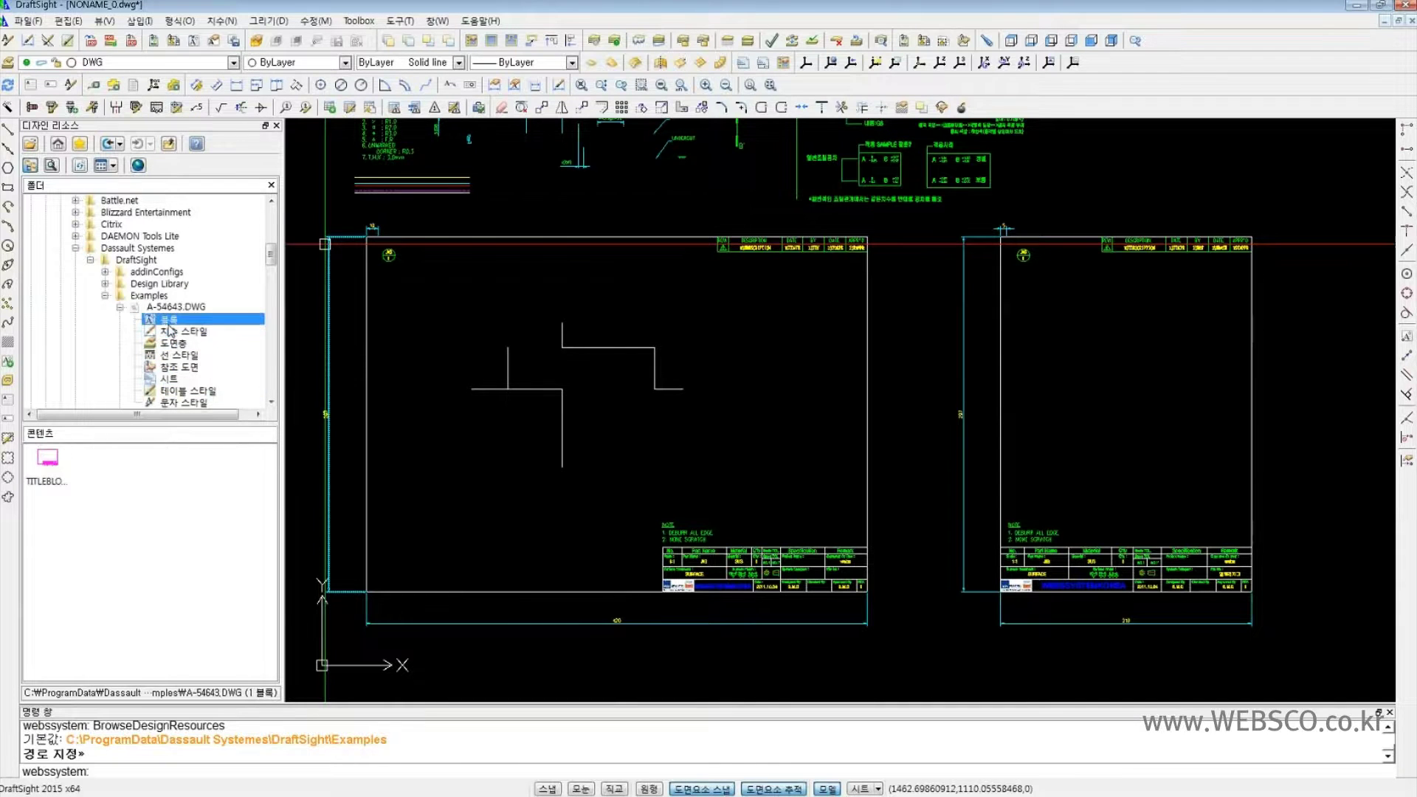
click(655, 339)
click(728, 324)
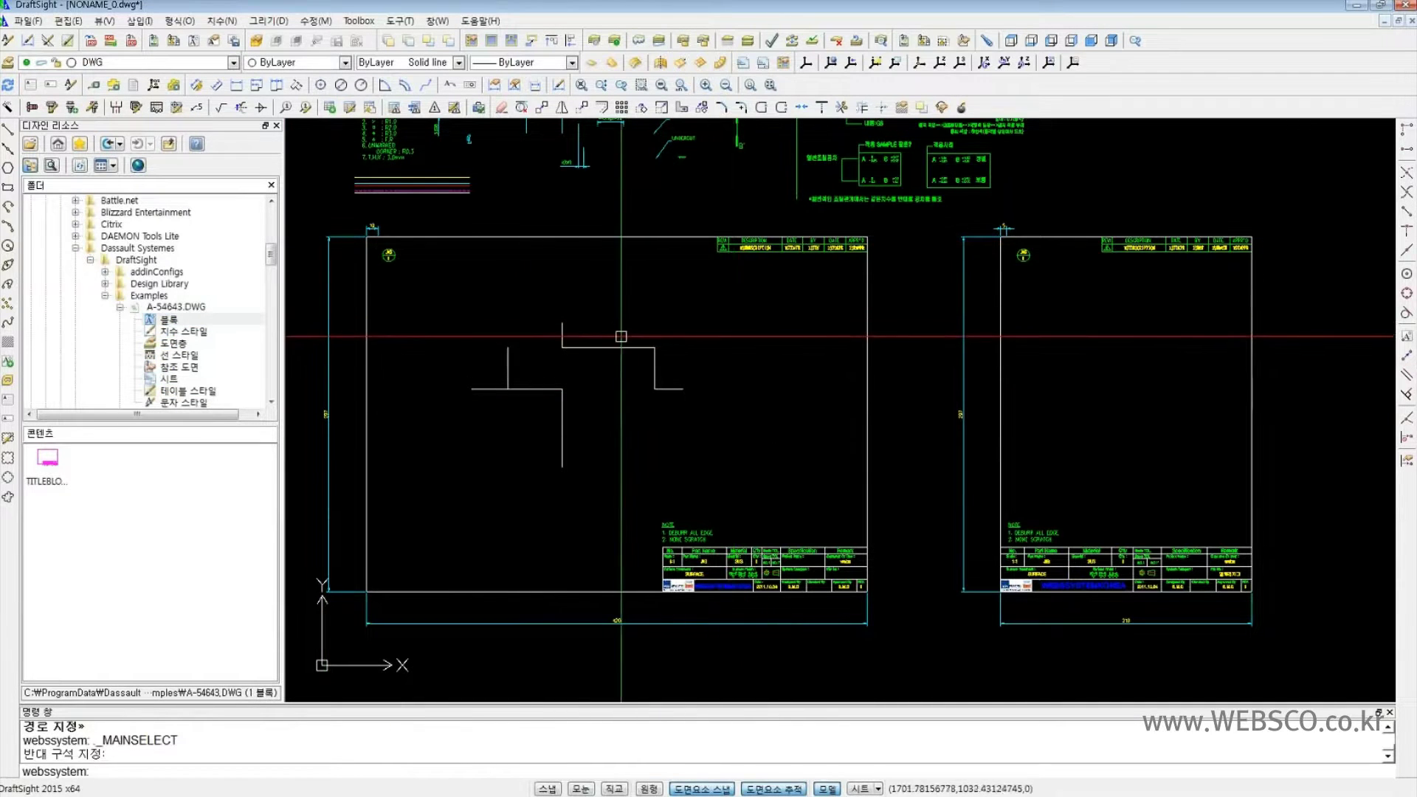
middle_drag(541, 315, 569, 313)
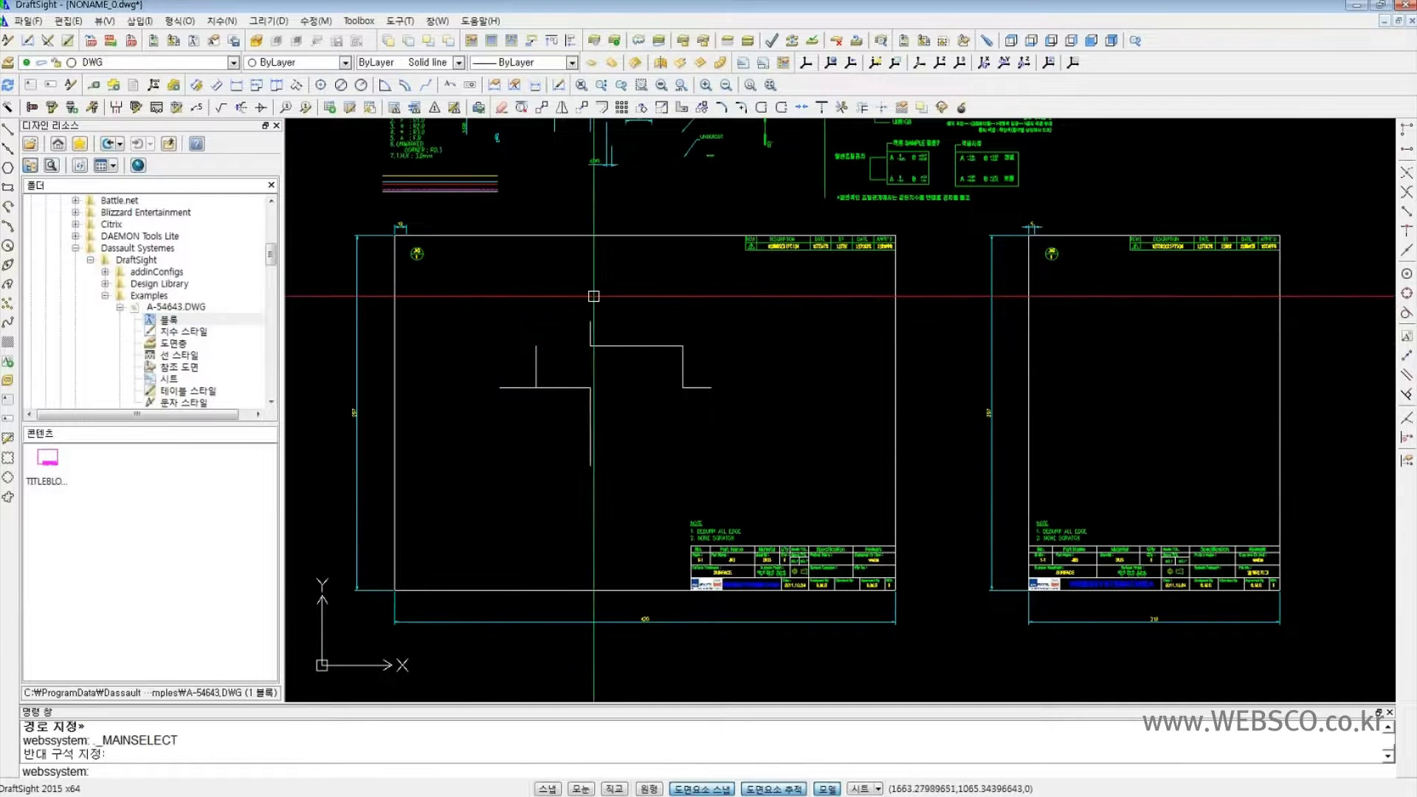
scroll(593, 296, down, 3)
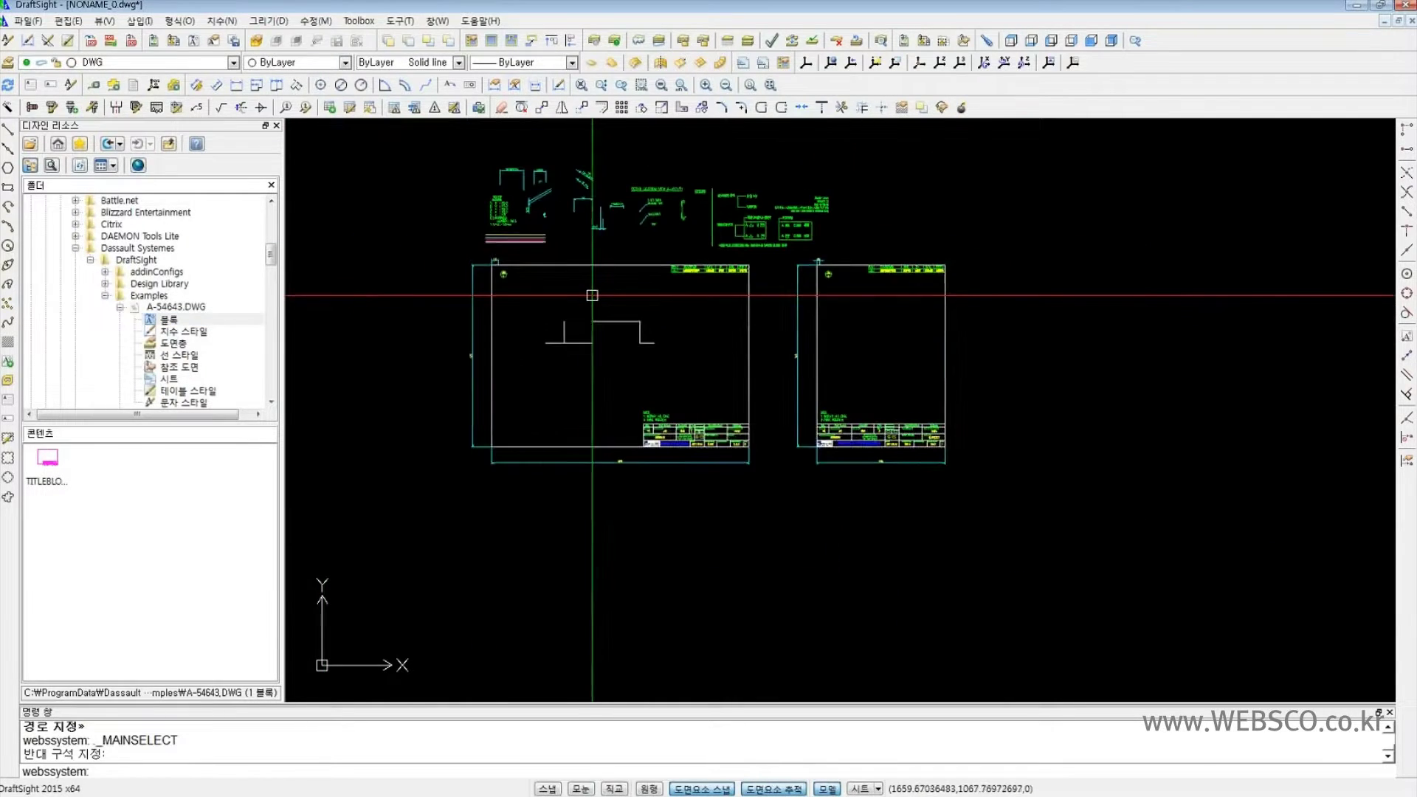
scroll(583, 289, up, 1)
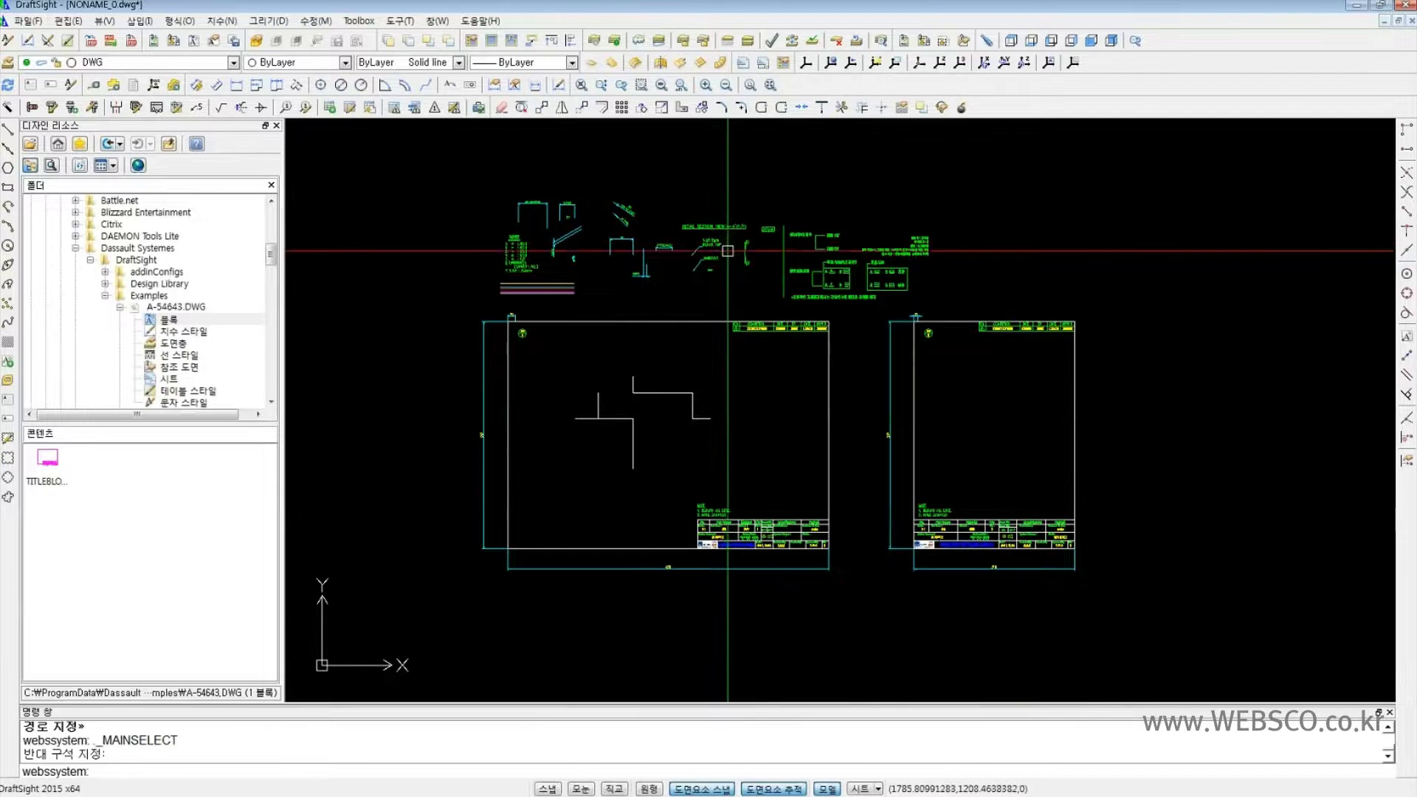
middle_drag(682, 287, 634, 267)
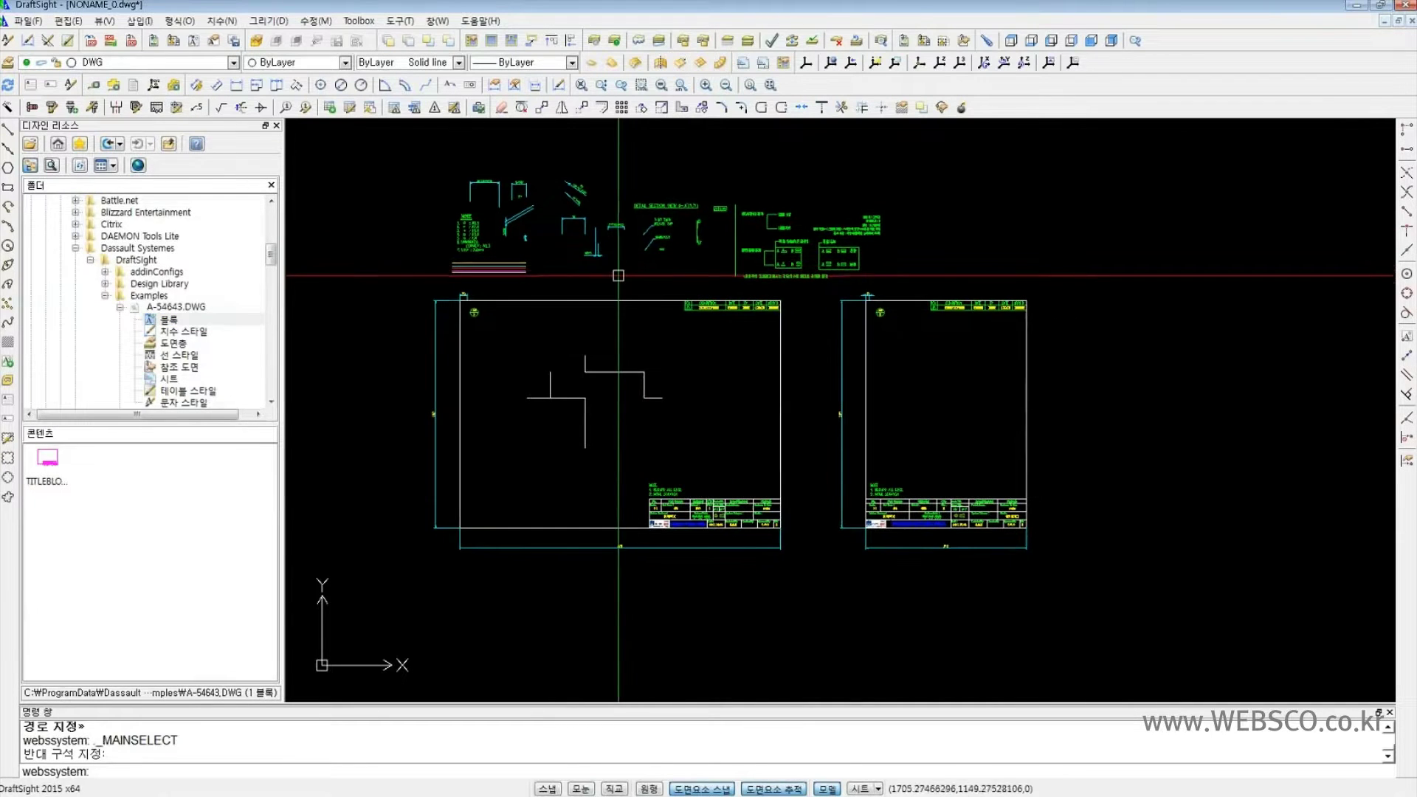
- View the layers and blocks of A-54643.DWG, and add its first SLDDI... dimension style to the current drawing
click(174, 344)
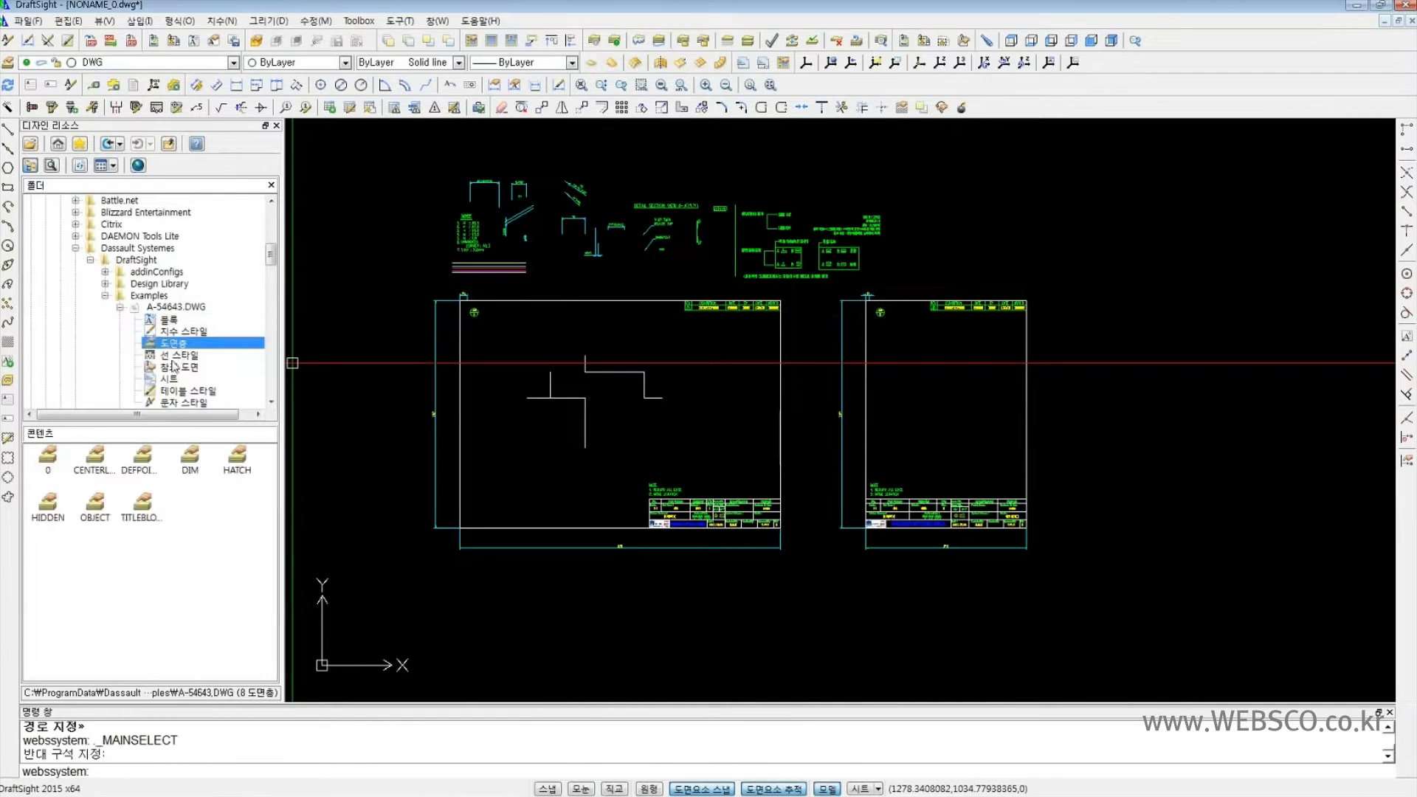
click(175, 322)
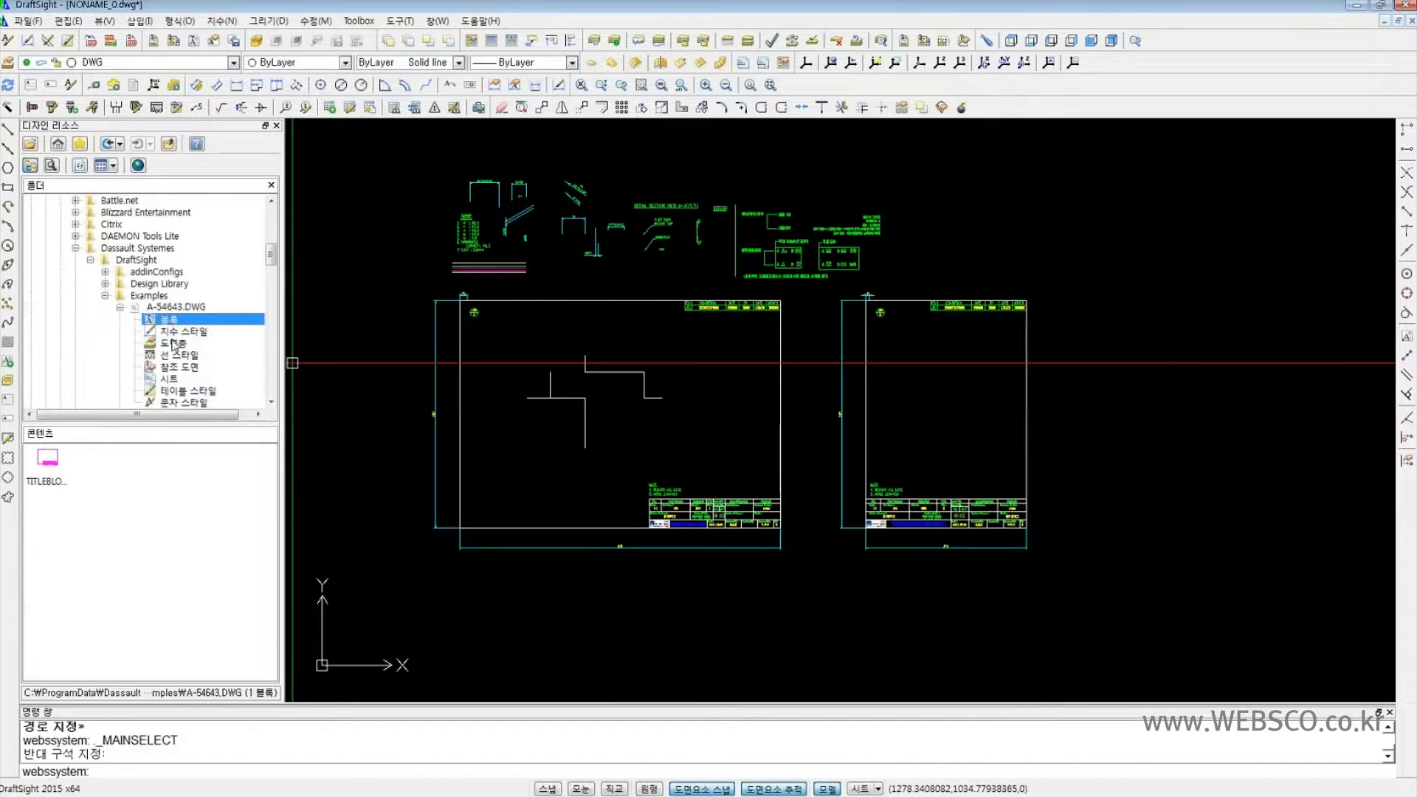
click(177, 332)
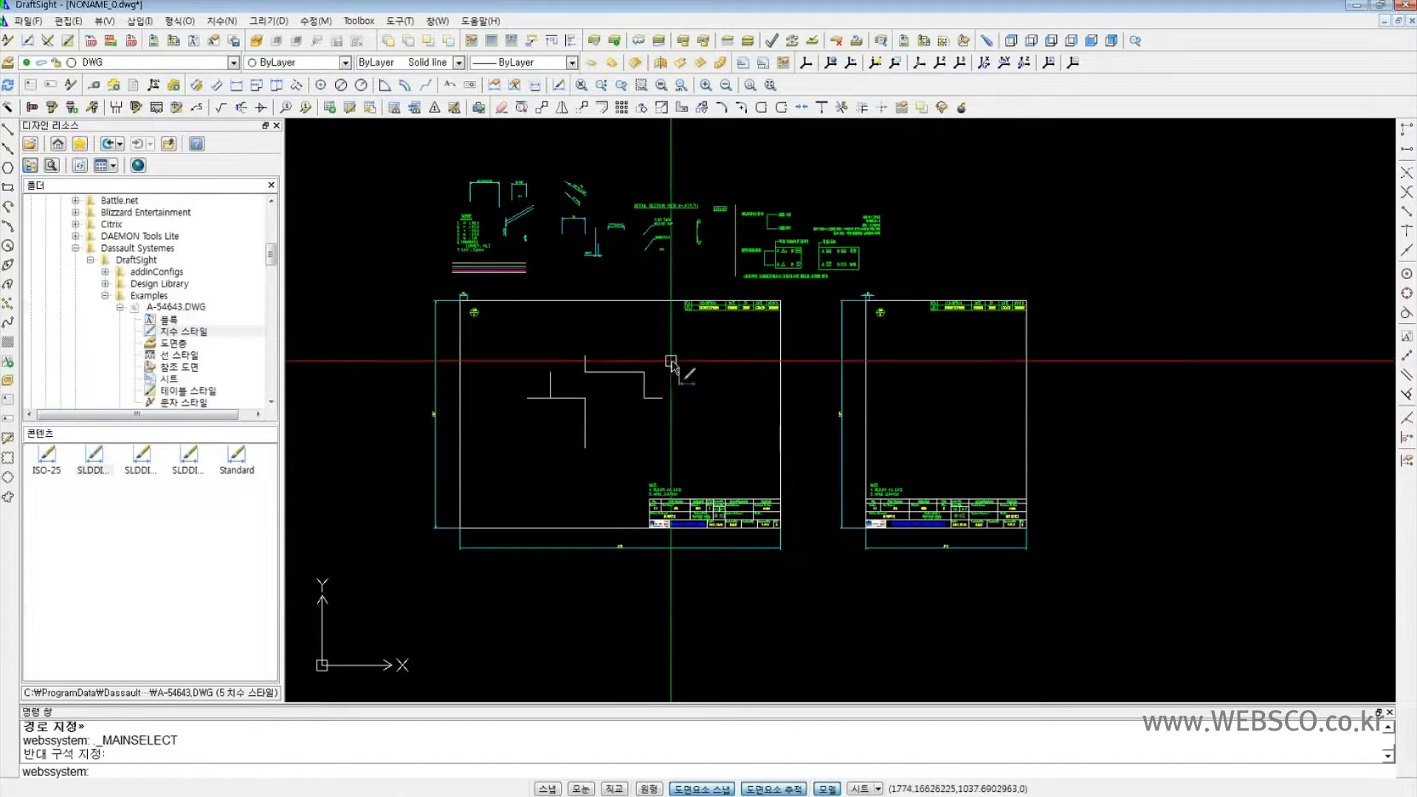
drag(672, 362, 668, 364)
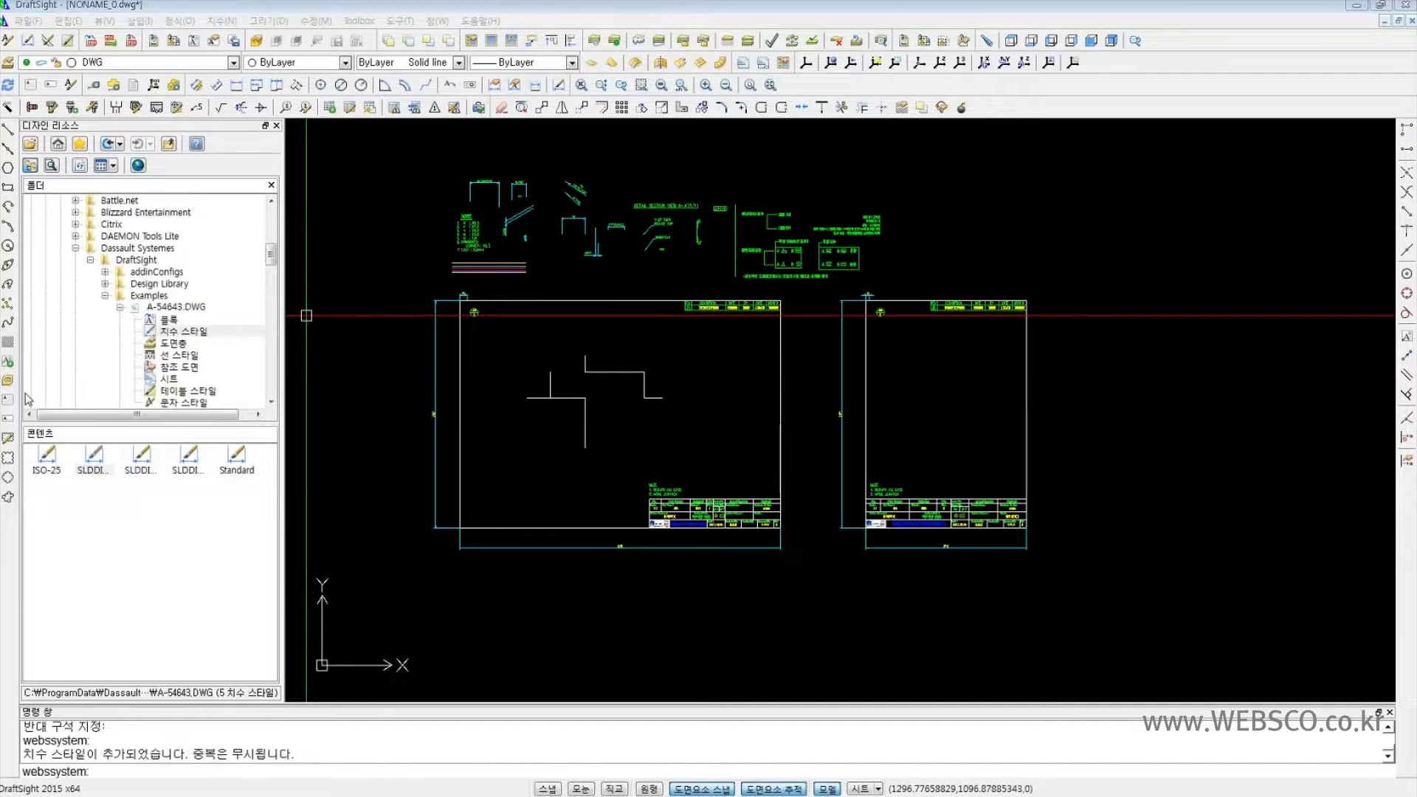
- Close the design resources palette and bring both sheet frames back into the full drawing area
click(276, 127)
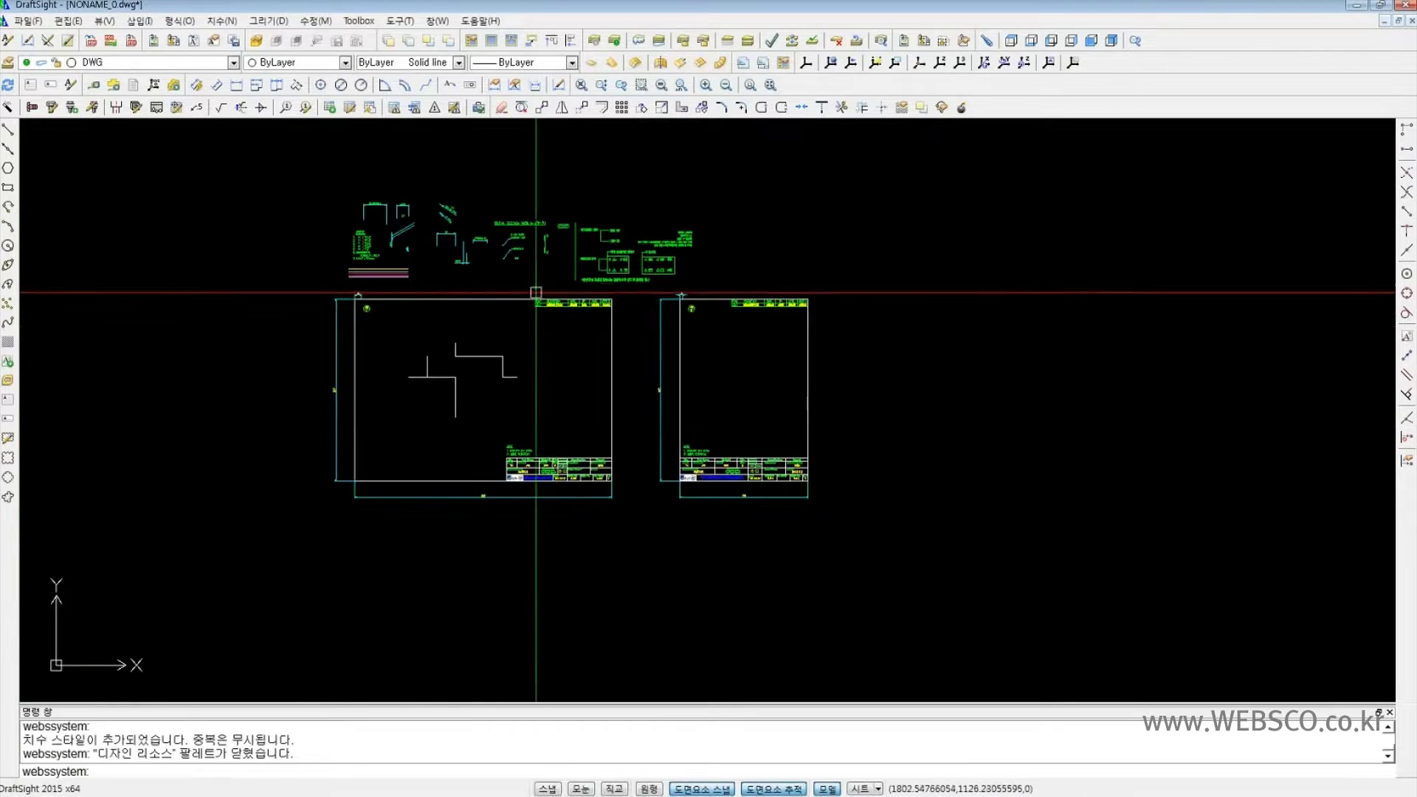
scroll(536, 292, up, 2)
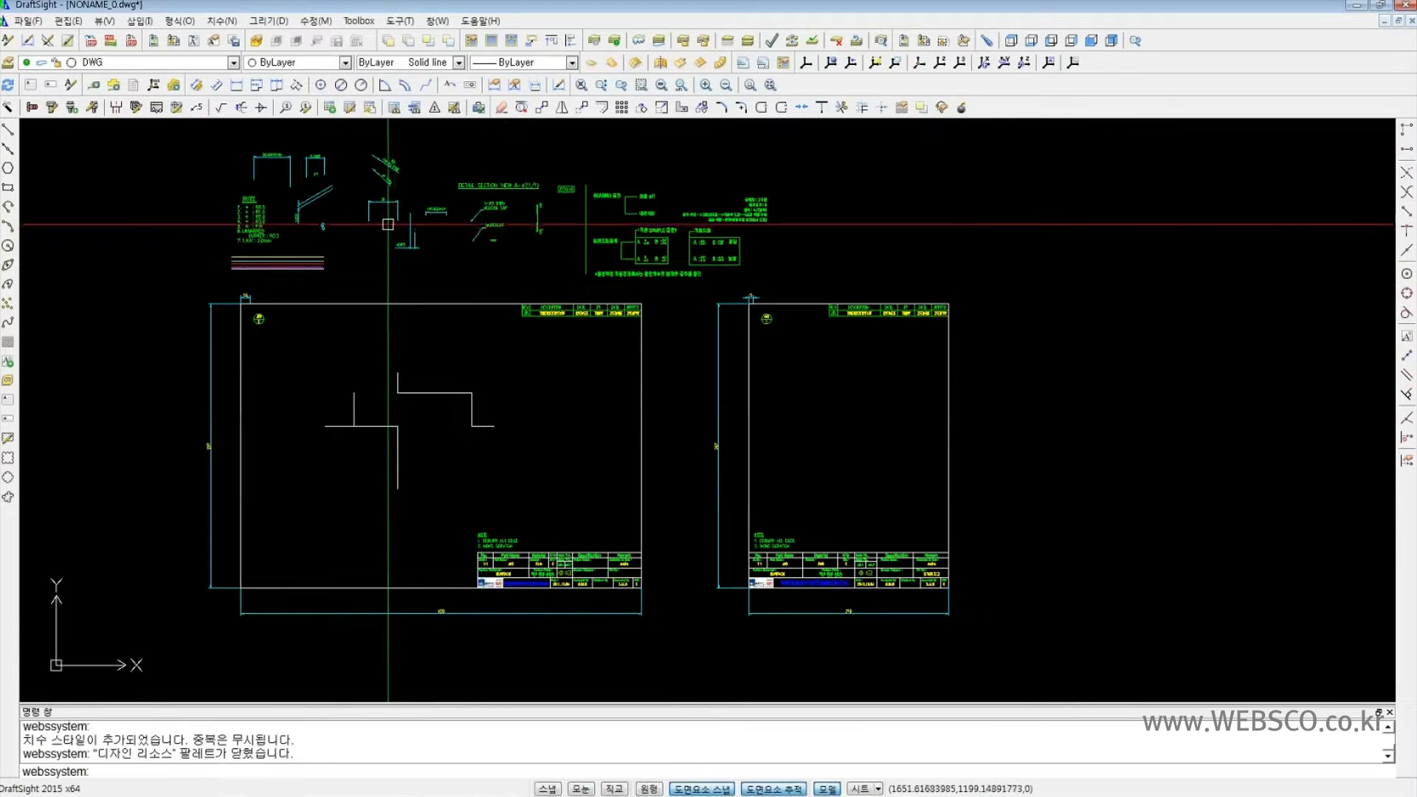
scroll(388, 223, down, 2)
scroll(270, 221, up, 2)
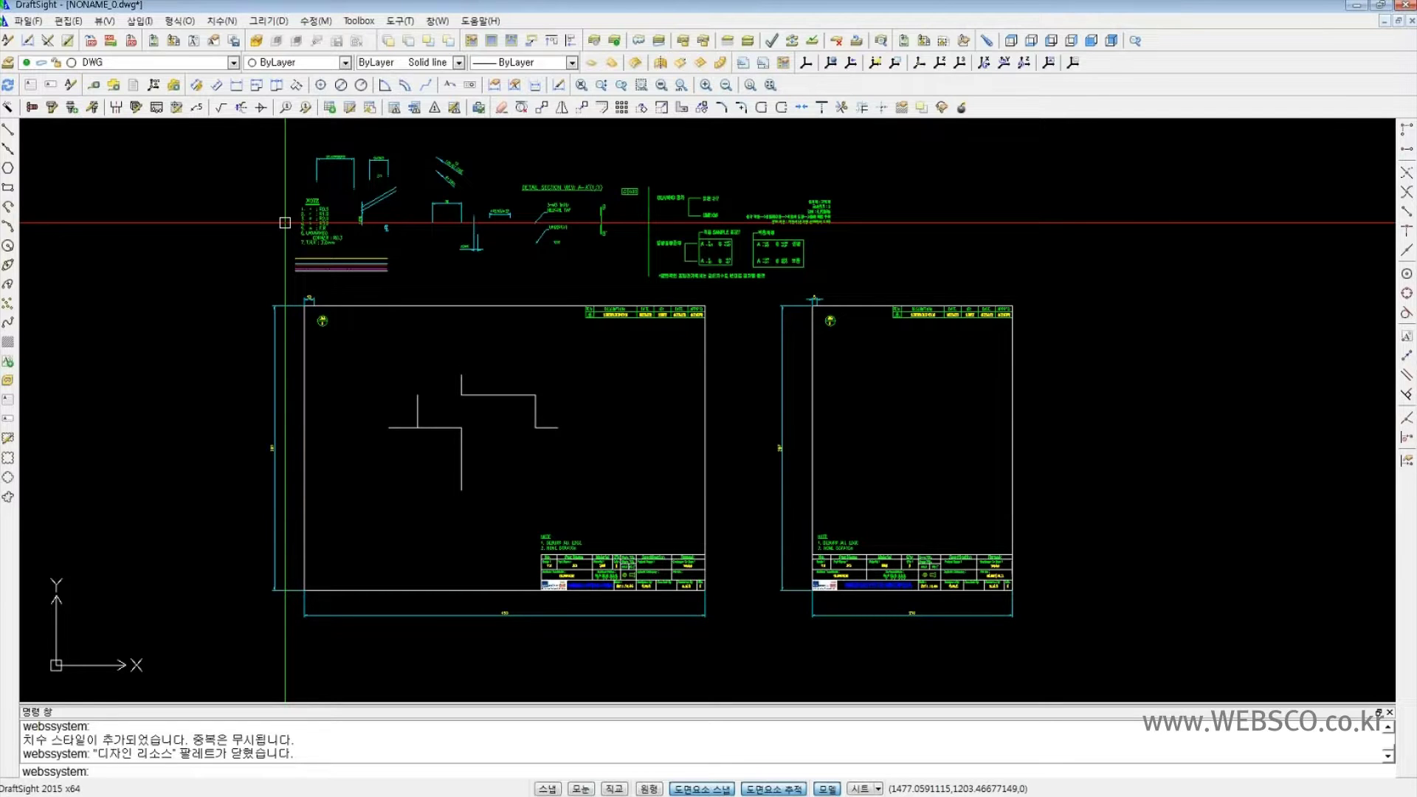
- Open the Toolbox hardware dialog and view the nut, pin and washer categories of the ANSI Inch standard
click(32, 108)
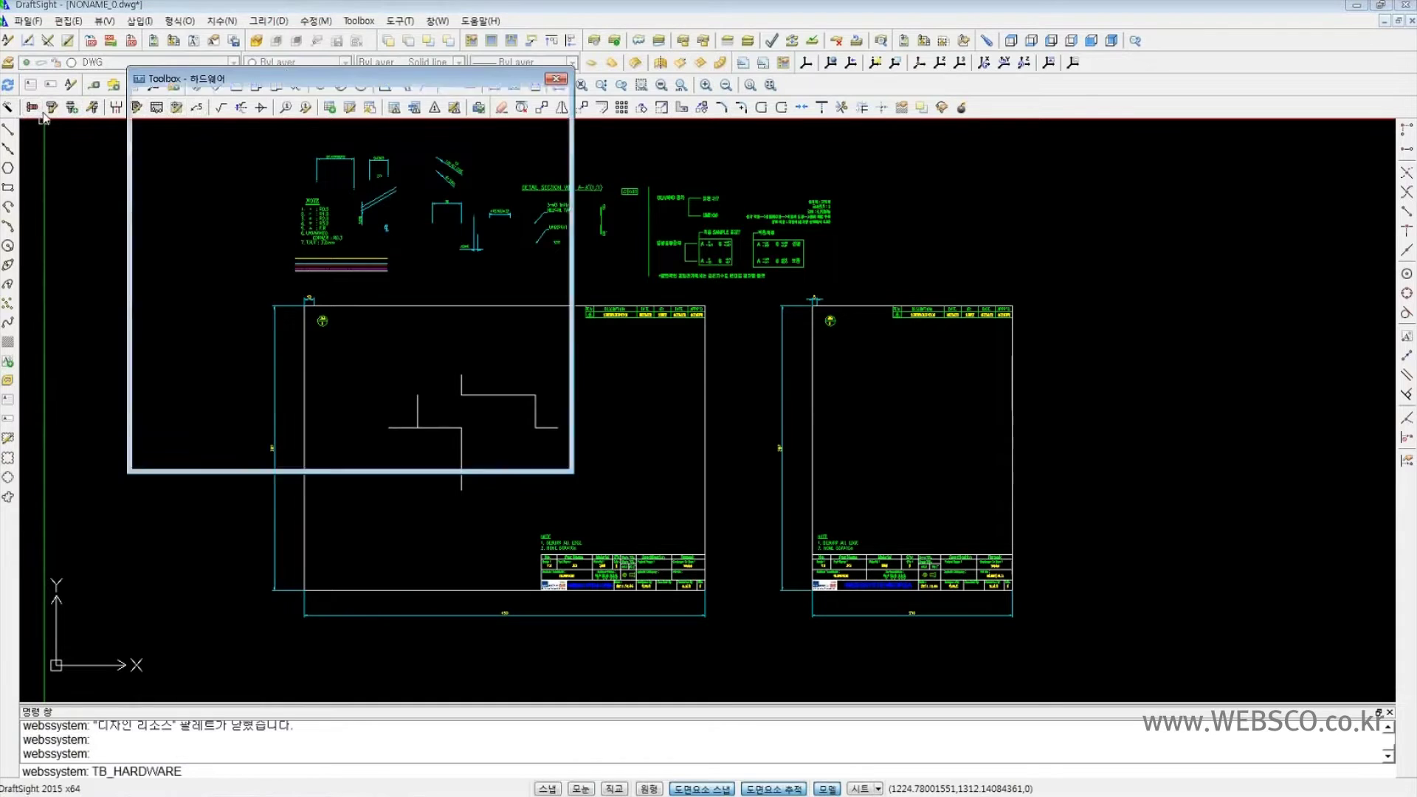
drag(288, 70, 434, 137)
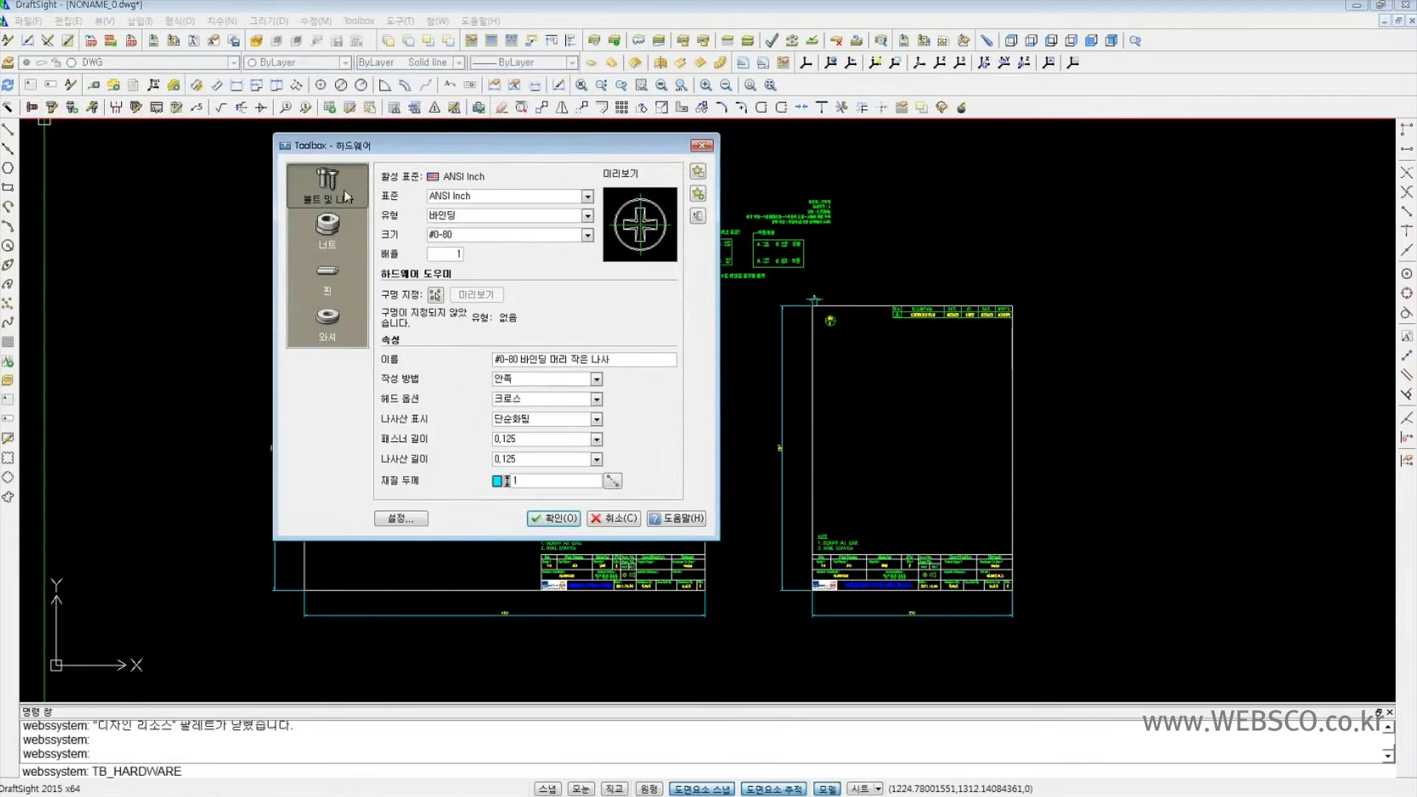
click(328, 232)
click(328, 274)
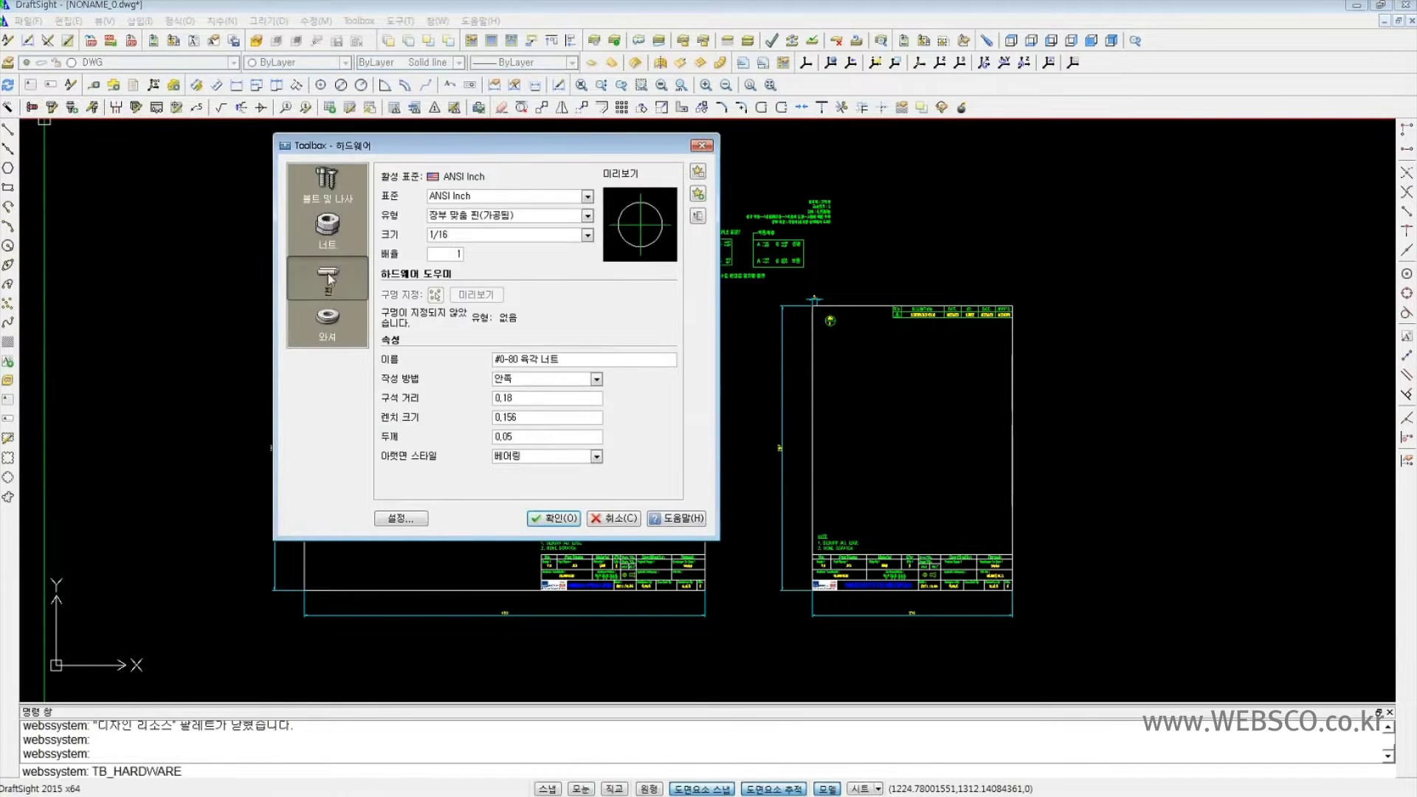
click(332, 316)
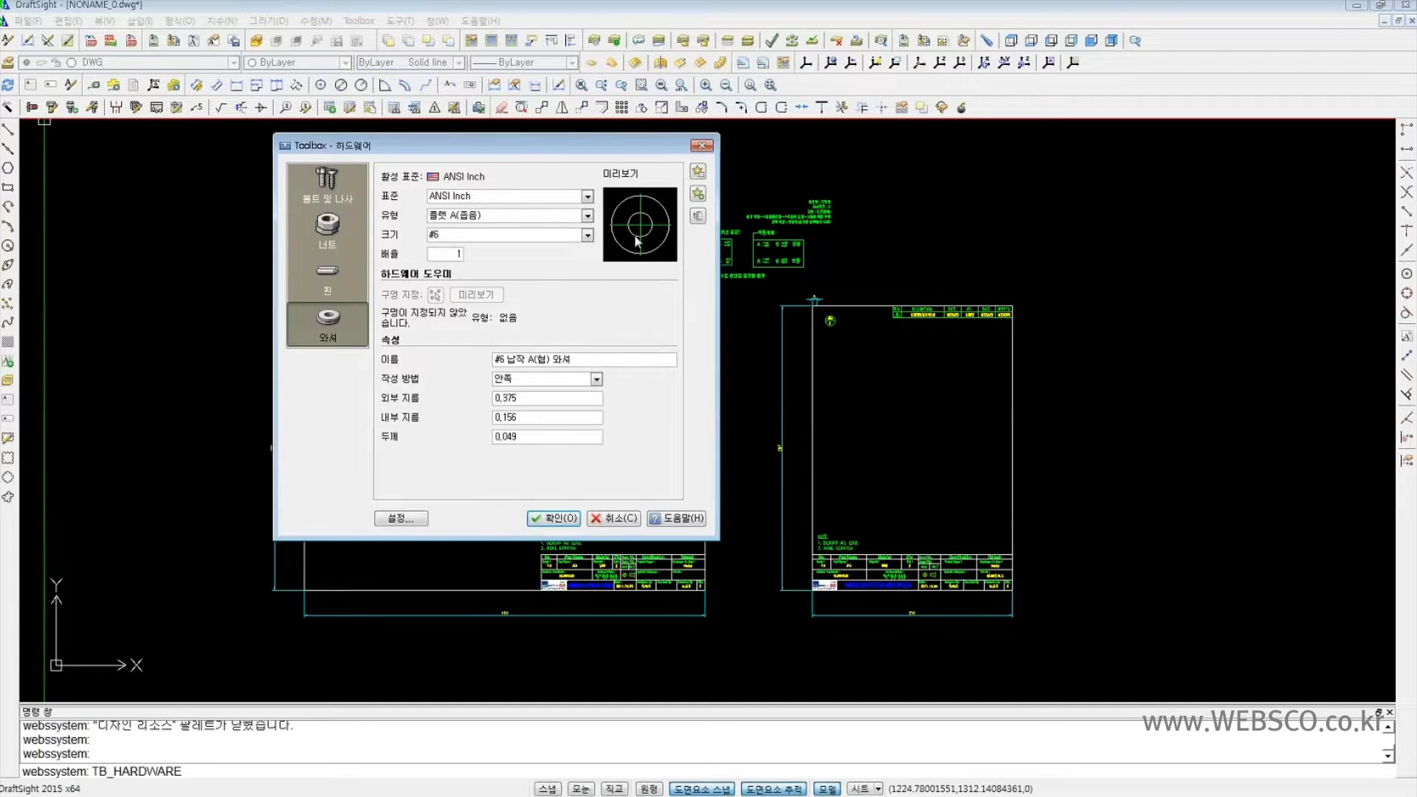
- Examine the Toolbox hardware settings, including the general options for bolts and screws, and leave without applying changes
click(402, 518)
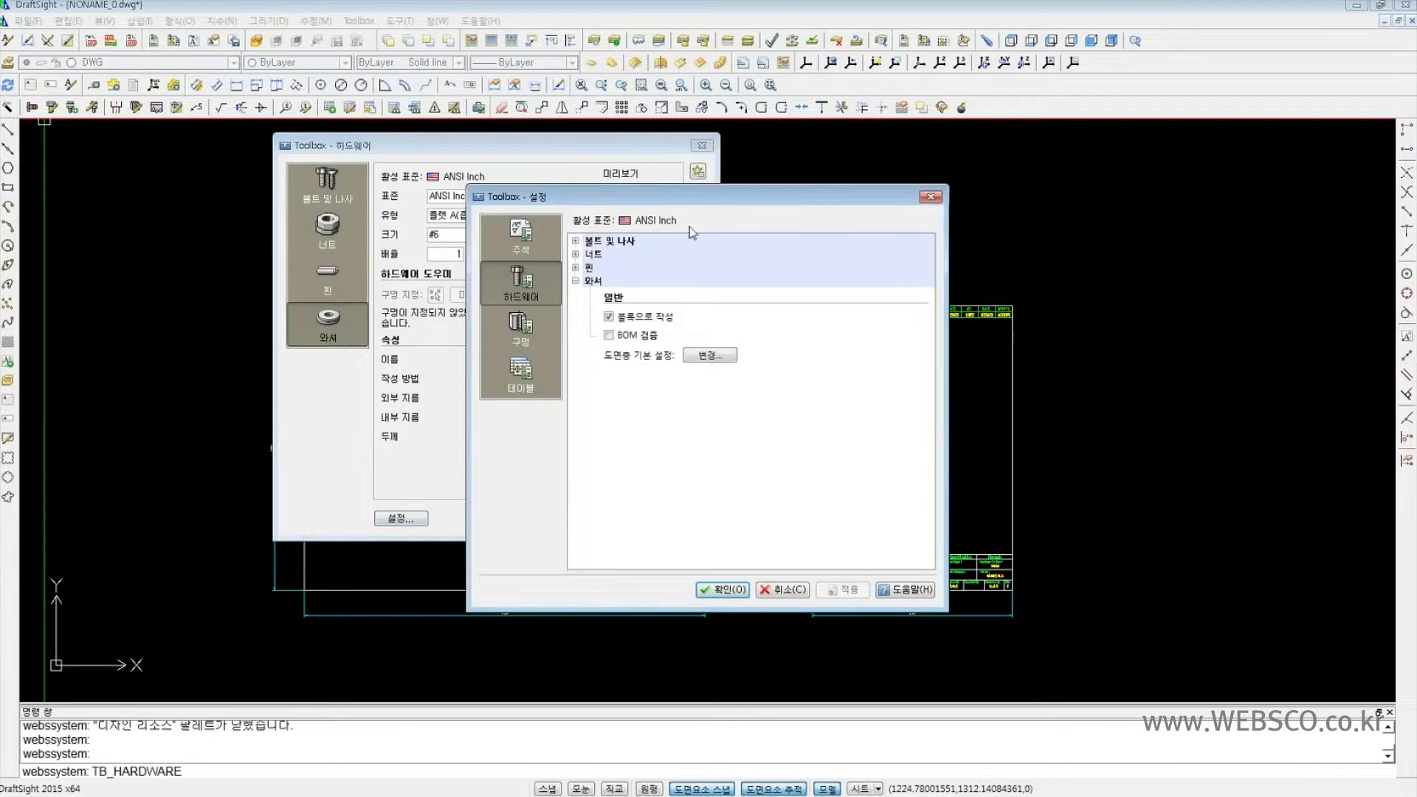
drag(735, 203, 1036, 160)
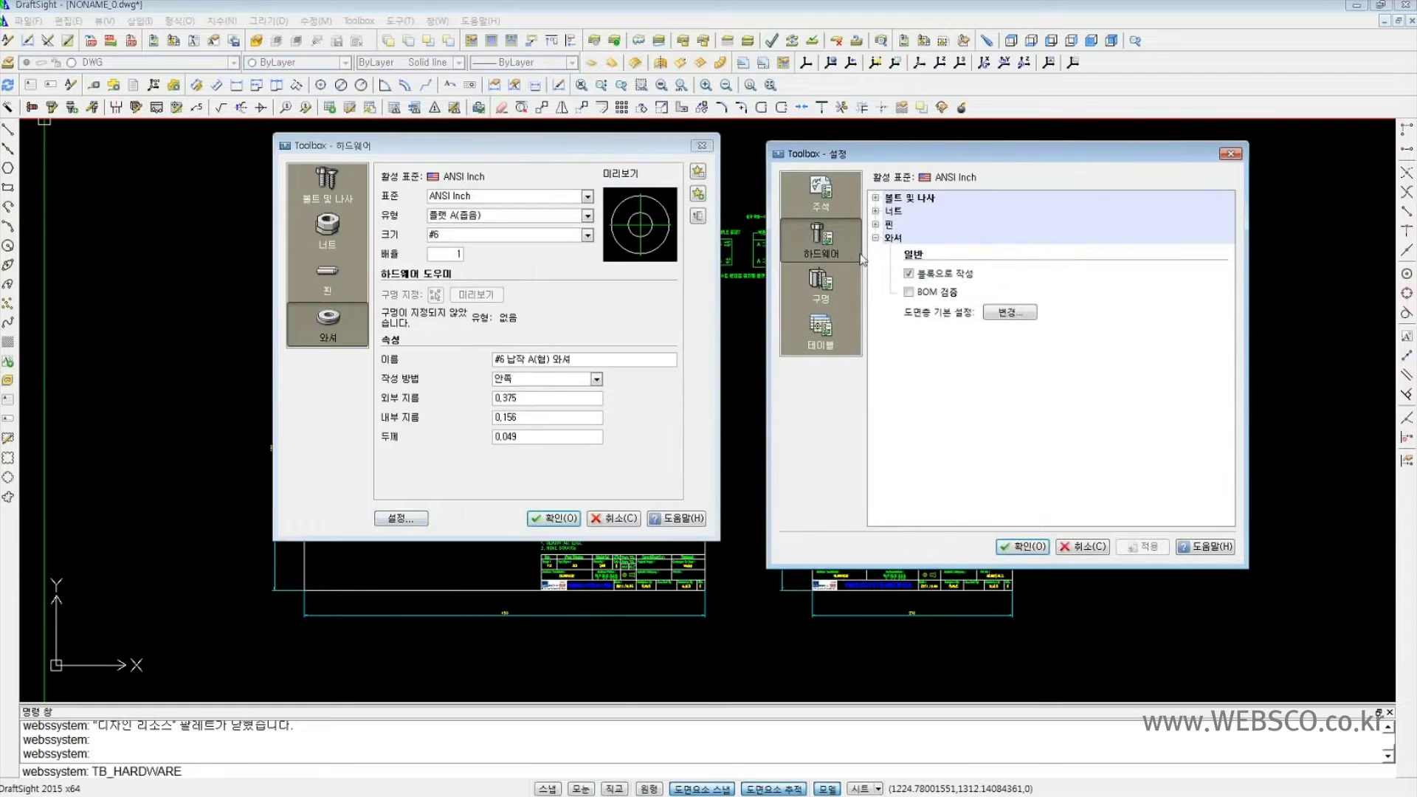
click(876, 212)
click(876, 198)
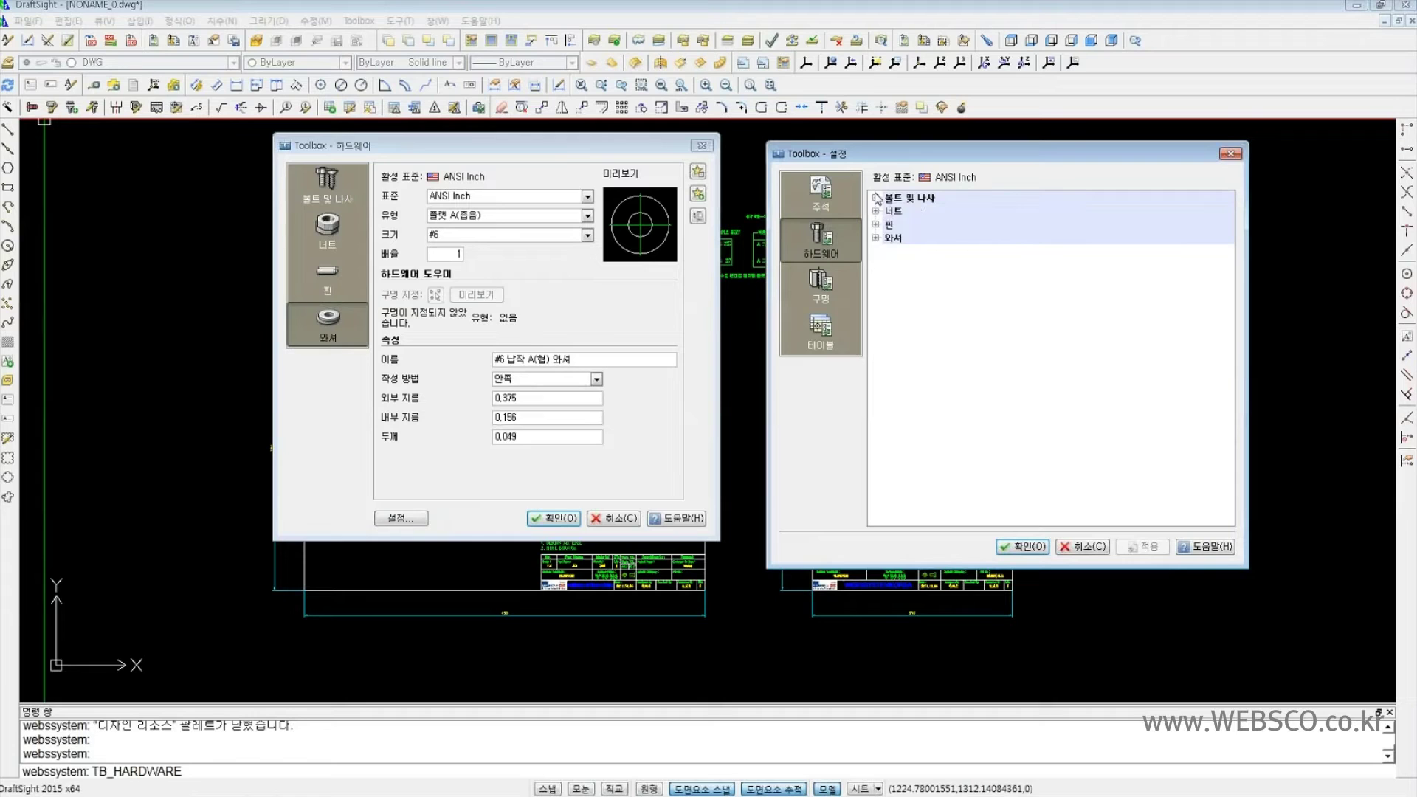
click(876, 198)
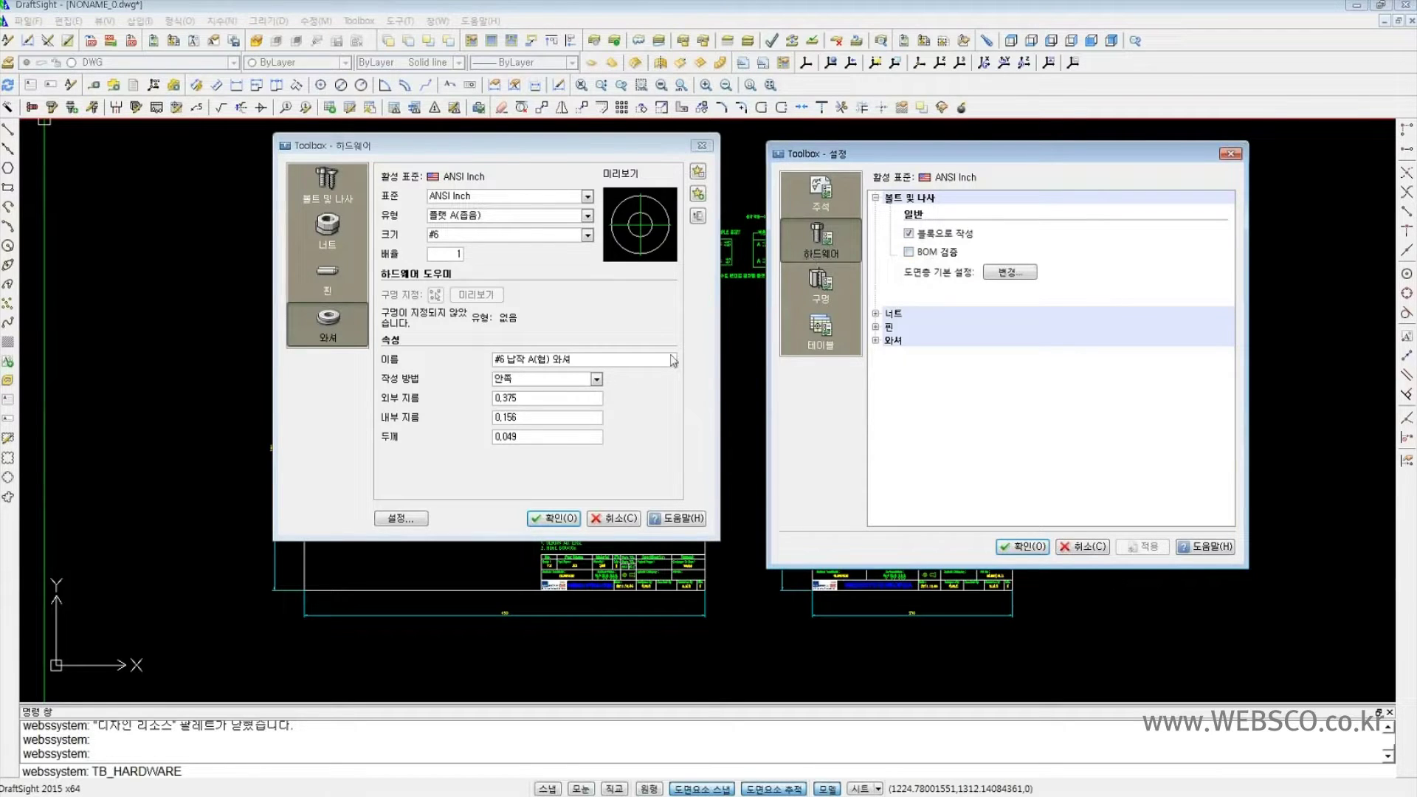
click(1083, 546)
- Preview the #6 flat washer as side view, hidden side view and outside (바깥쪽), and close the hardware dialog without inserting it
click(596, 379)
click(583, 408)
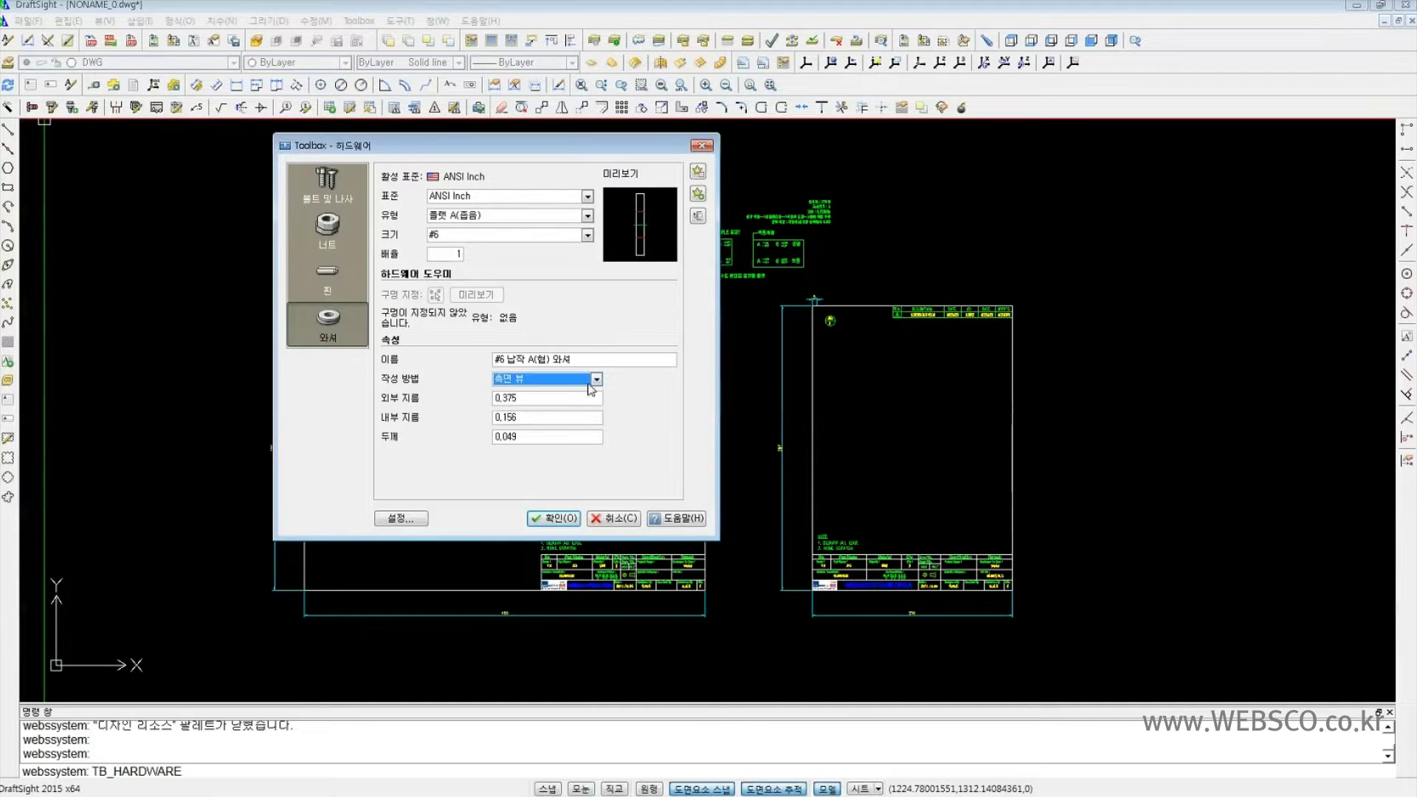
click(596, 378)
click(578, 417)
click(595, 379)
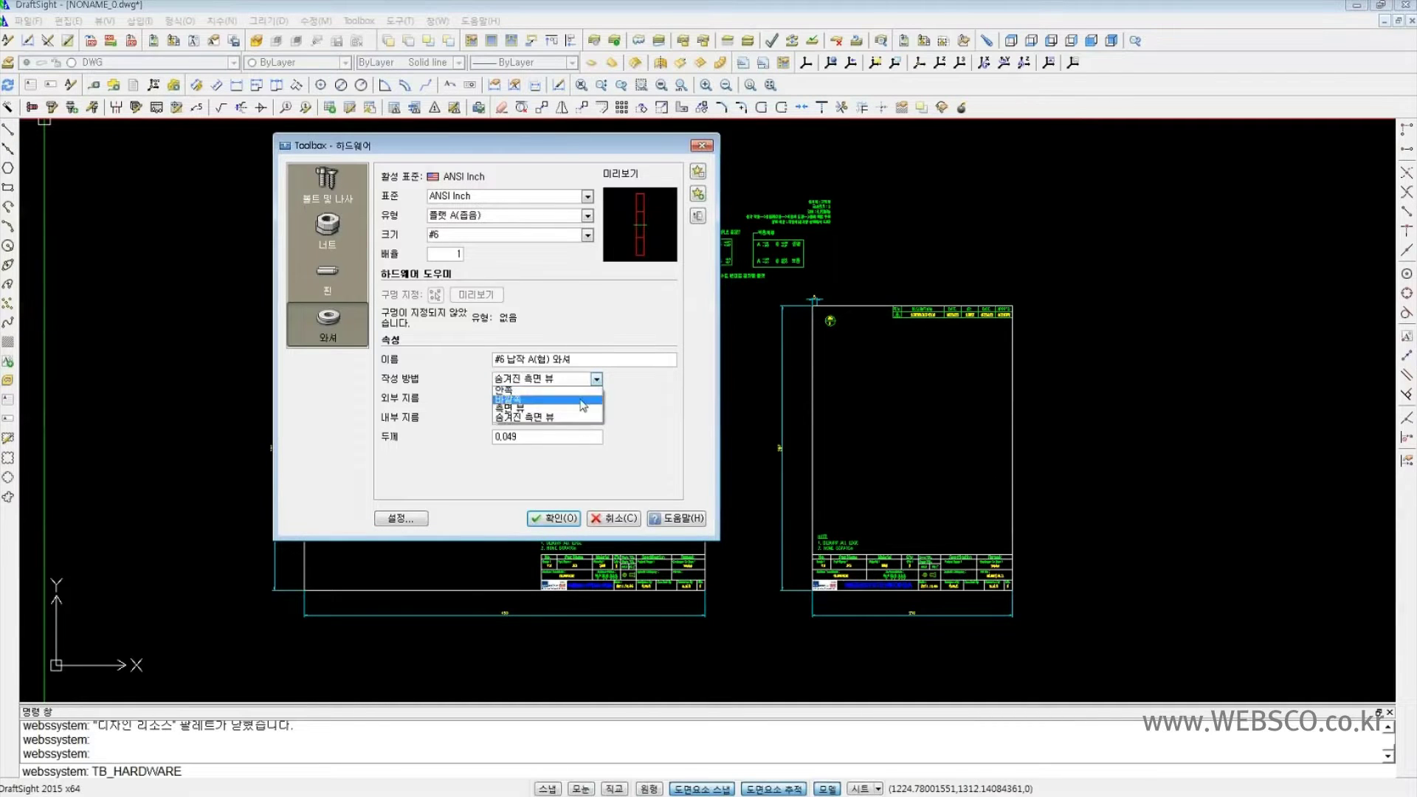
click(509, 399)
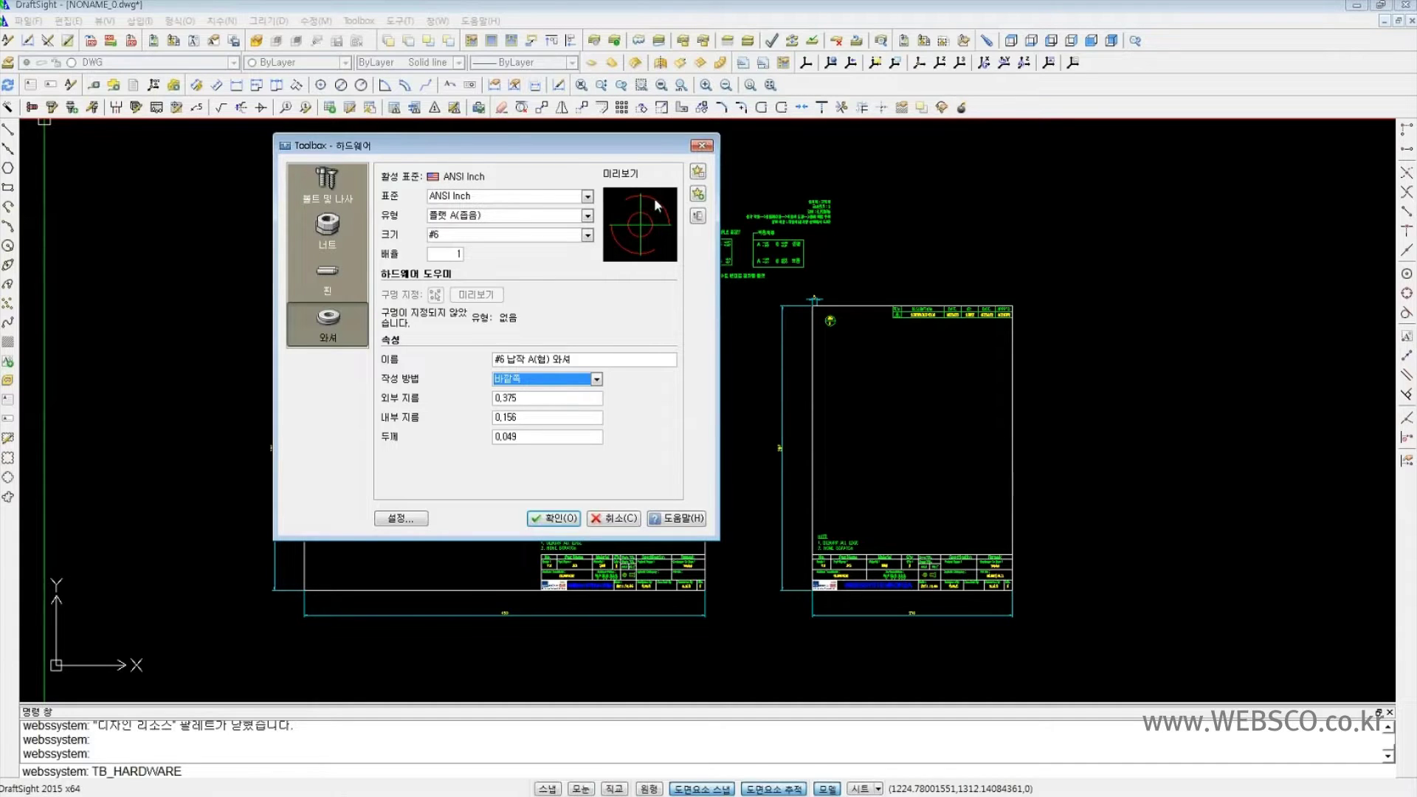
click(700, 147)
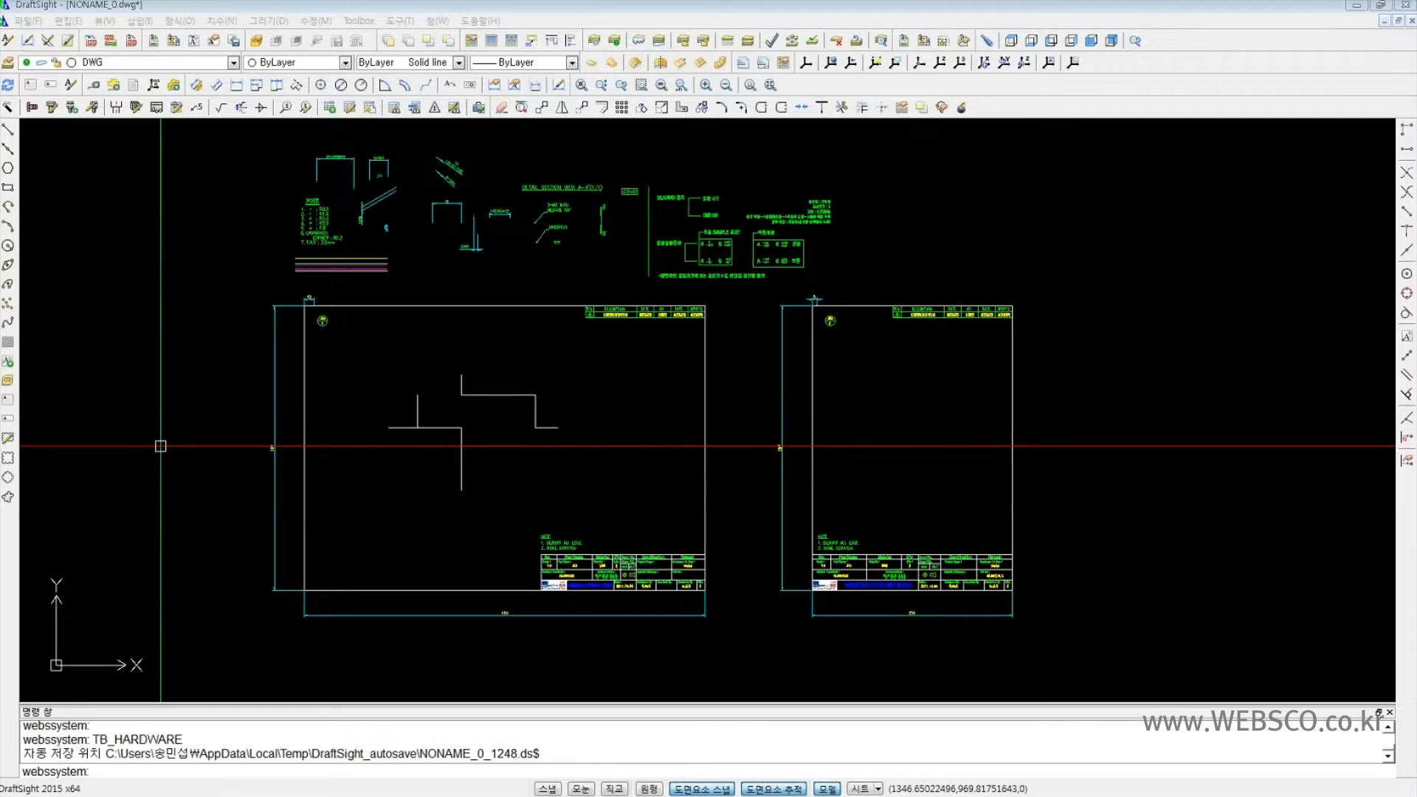
- Run DrawCompare to view its drawing comparison window, and close it without choosing any drawings
click(131, 765)
text(DrawCompare)
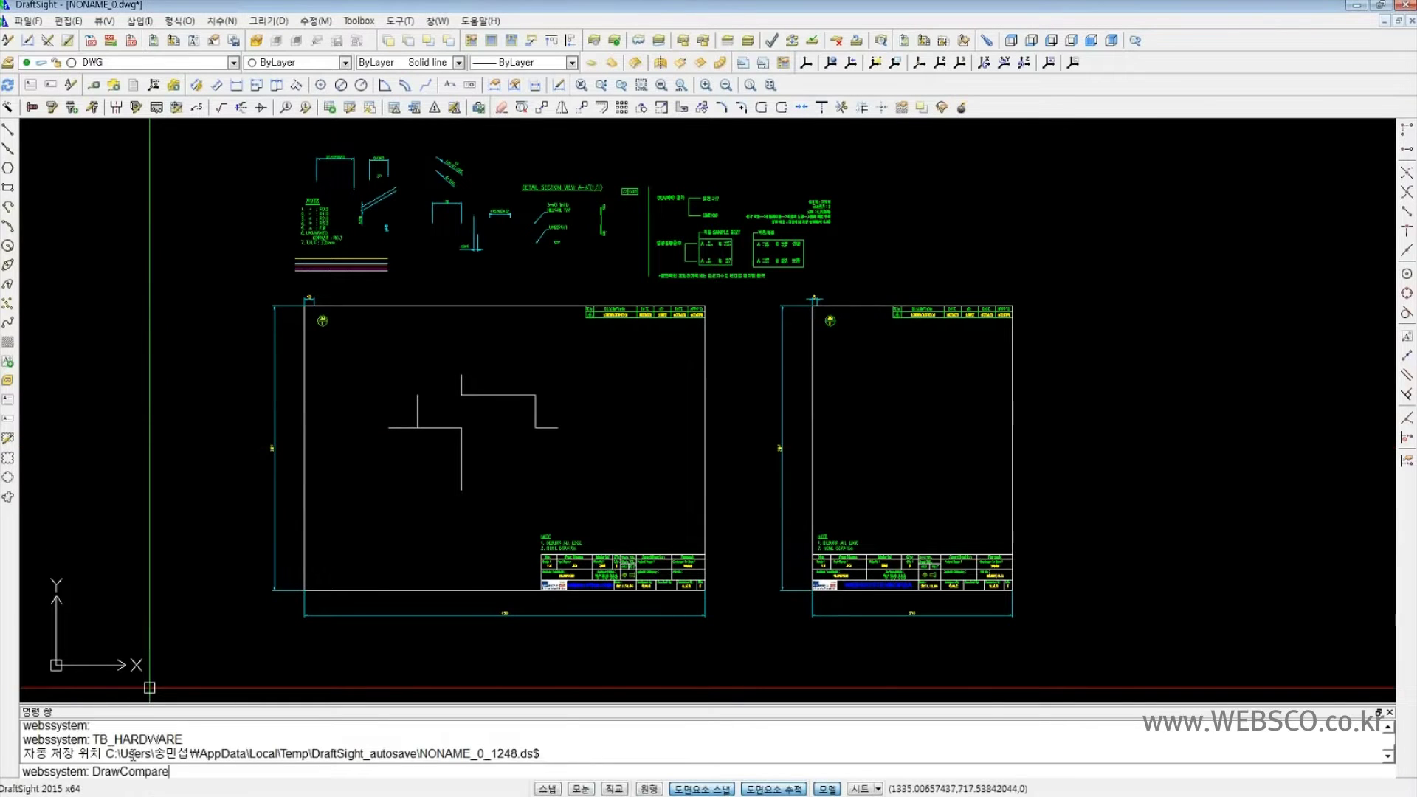
key(Return)
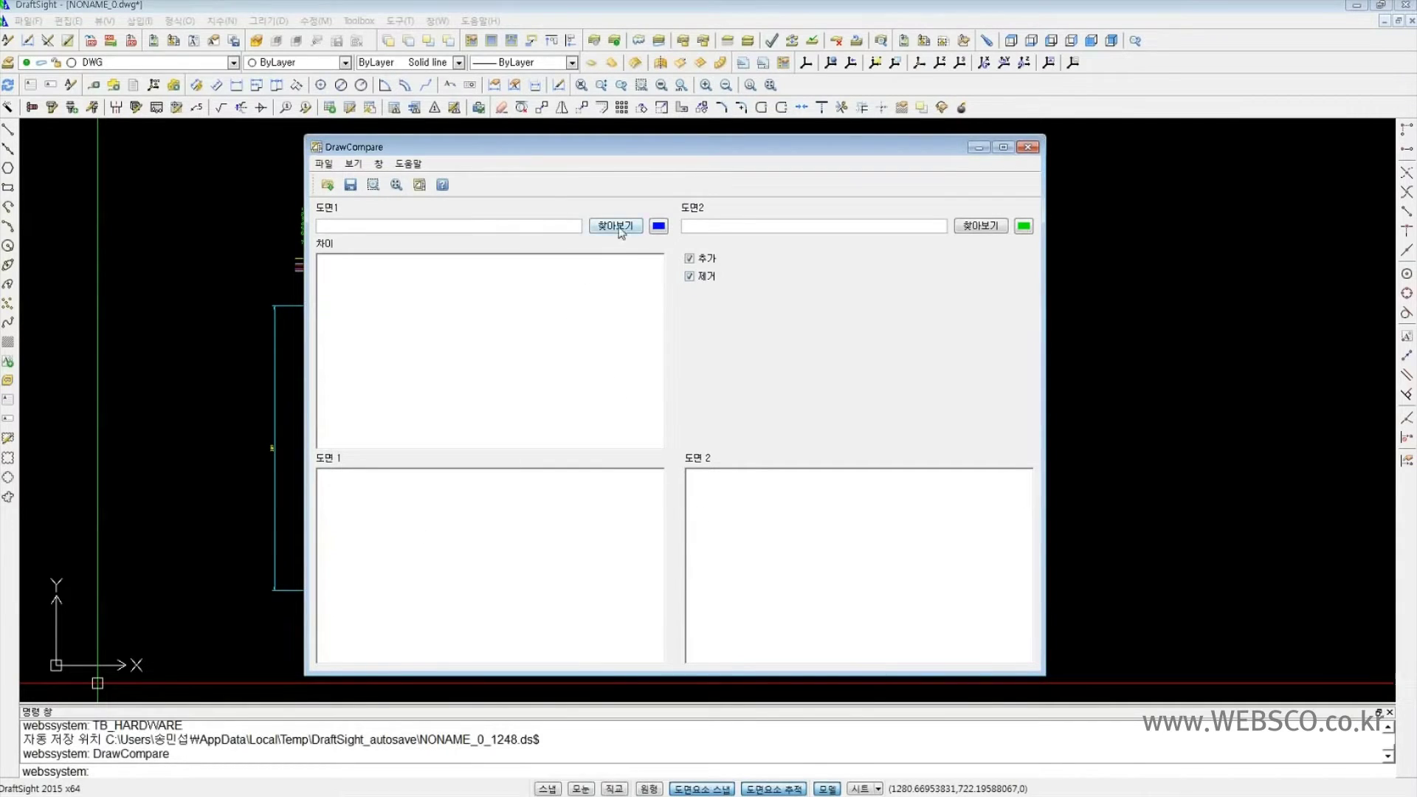
click(1024, 149)
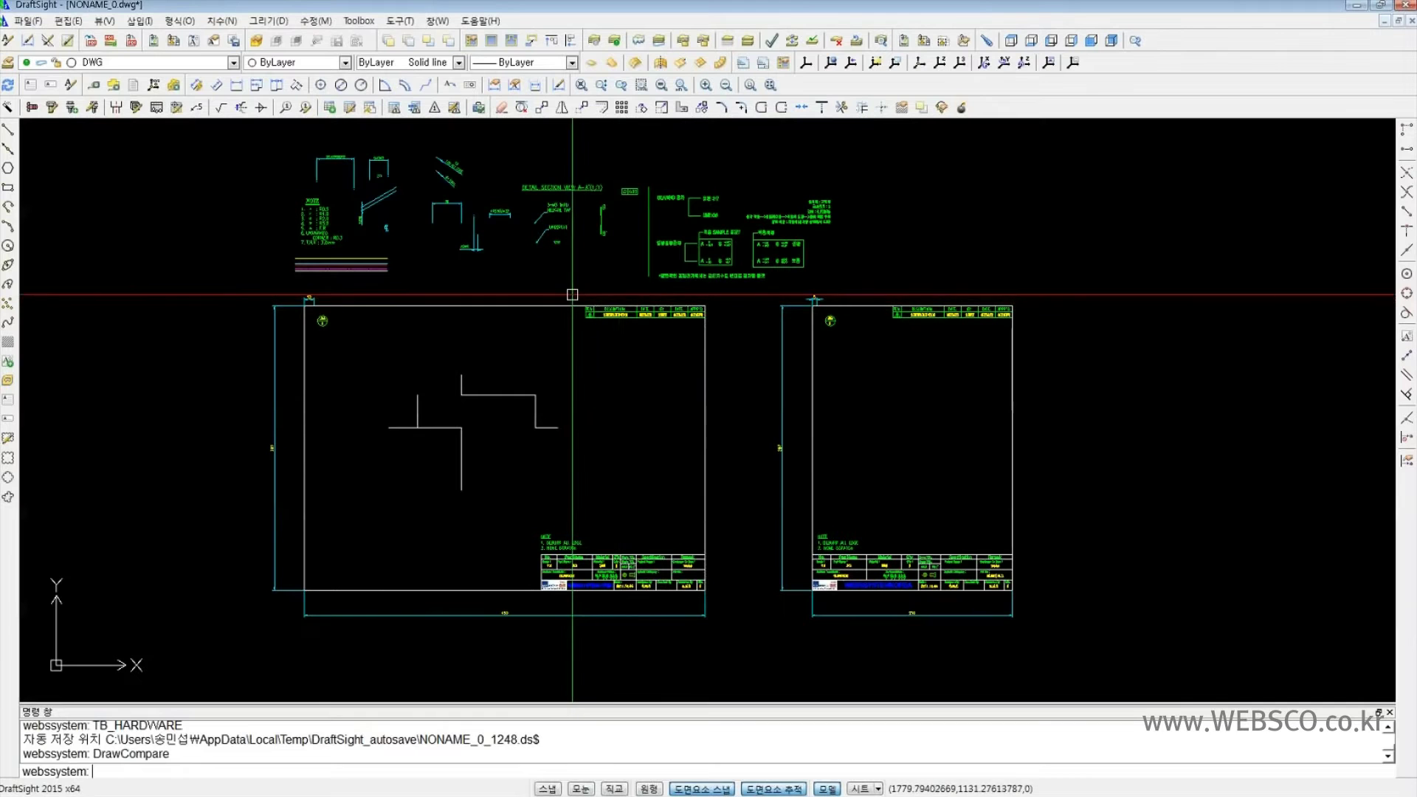
click(580, 266)
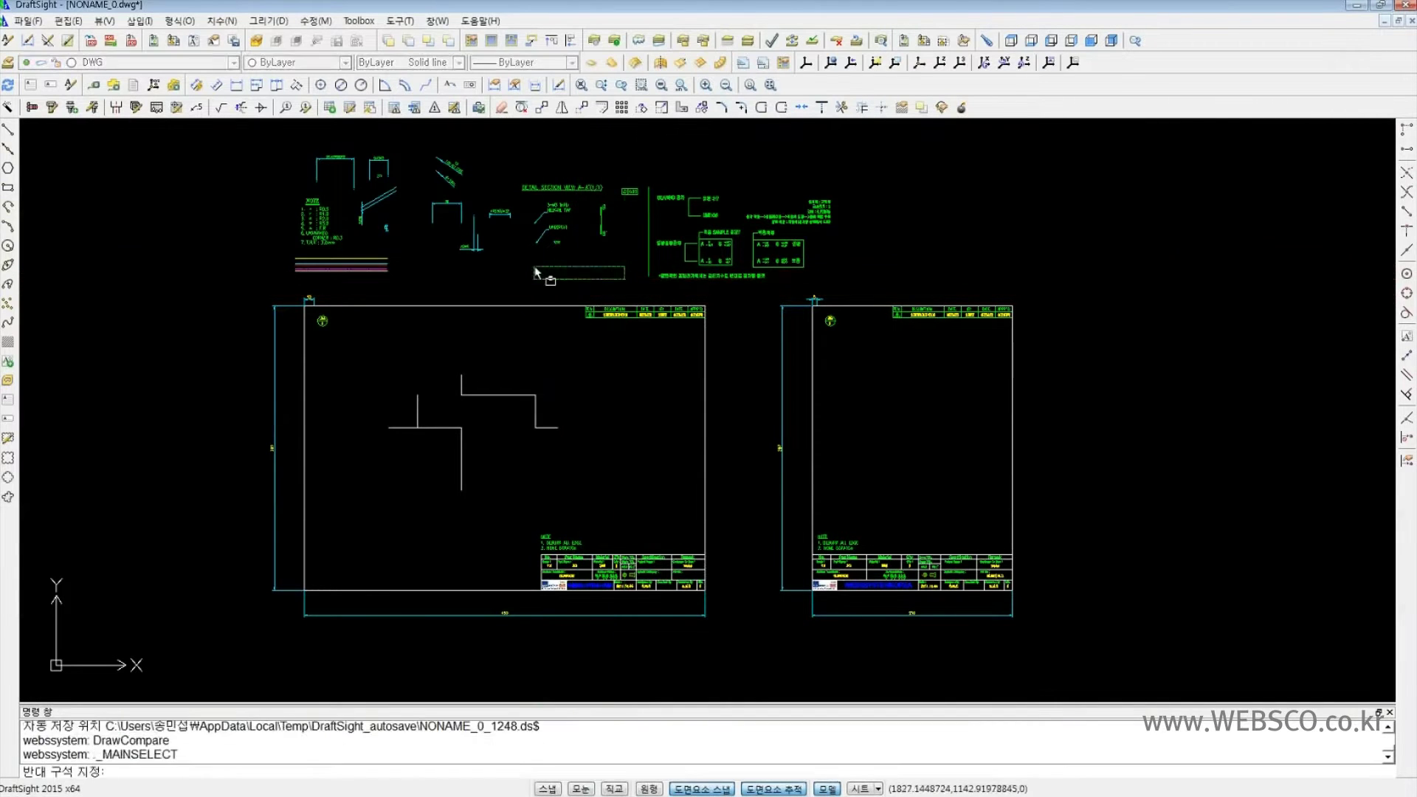
scroll(581, 265, down, 2)
scroll(582, 254, up, 3)
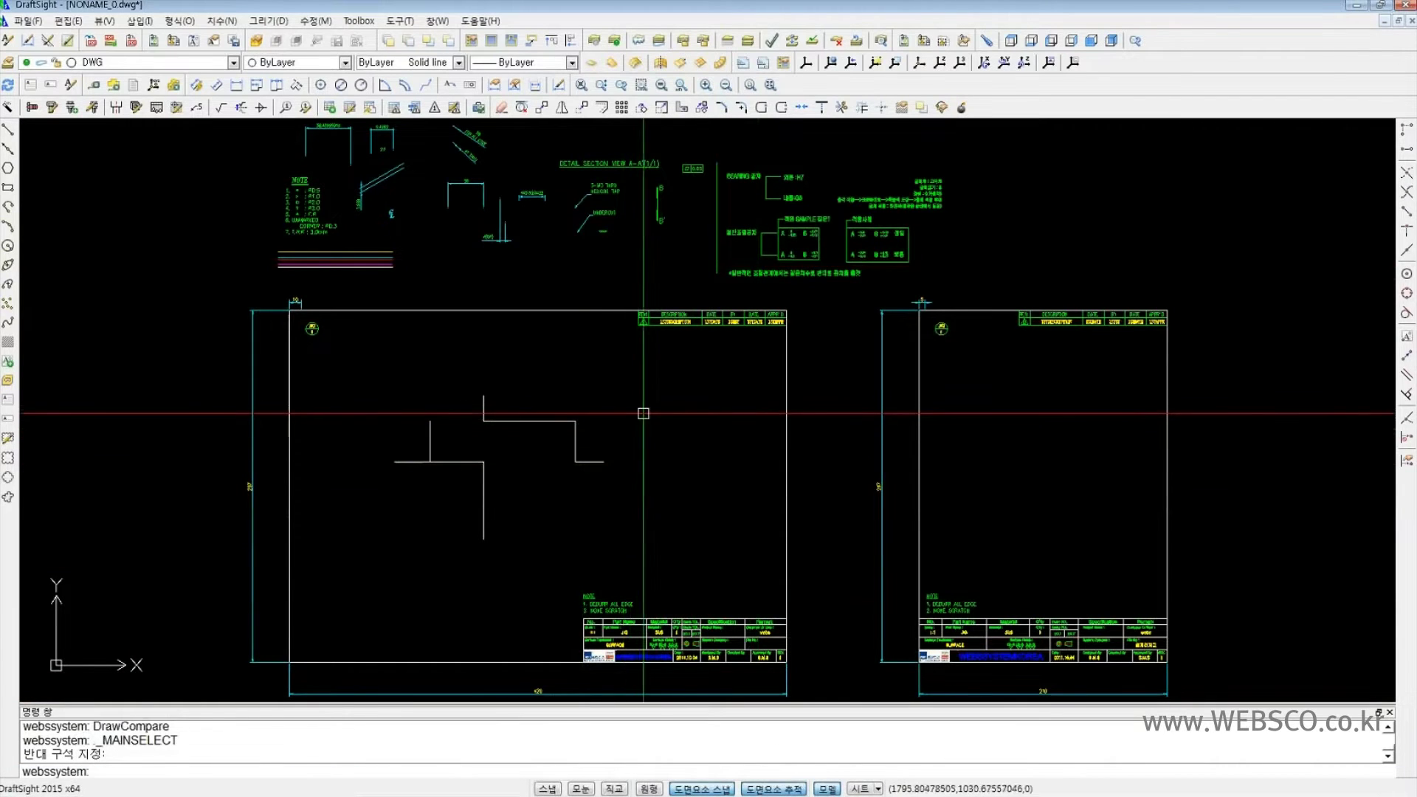
click(705, 412)
click(633, 375)
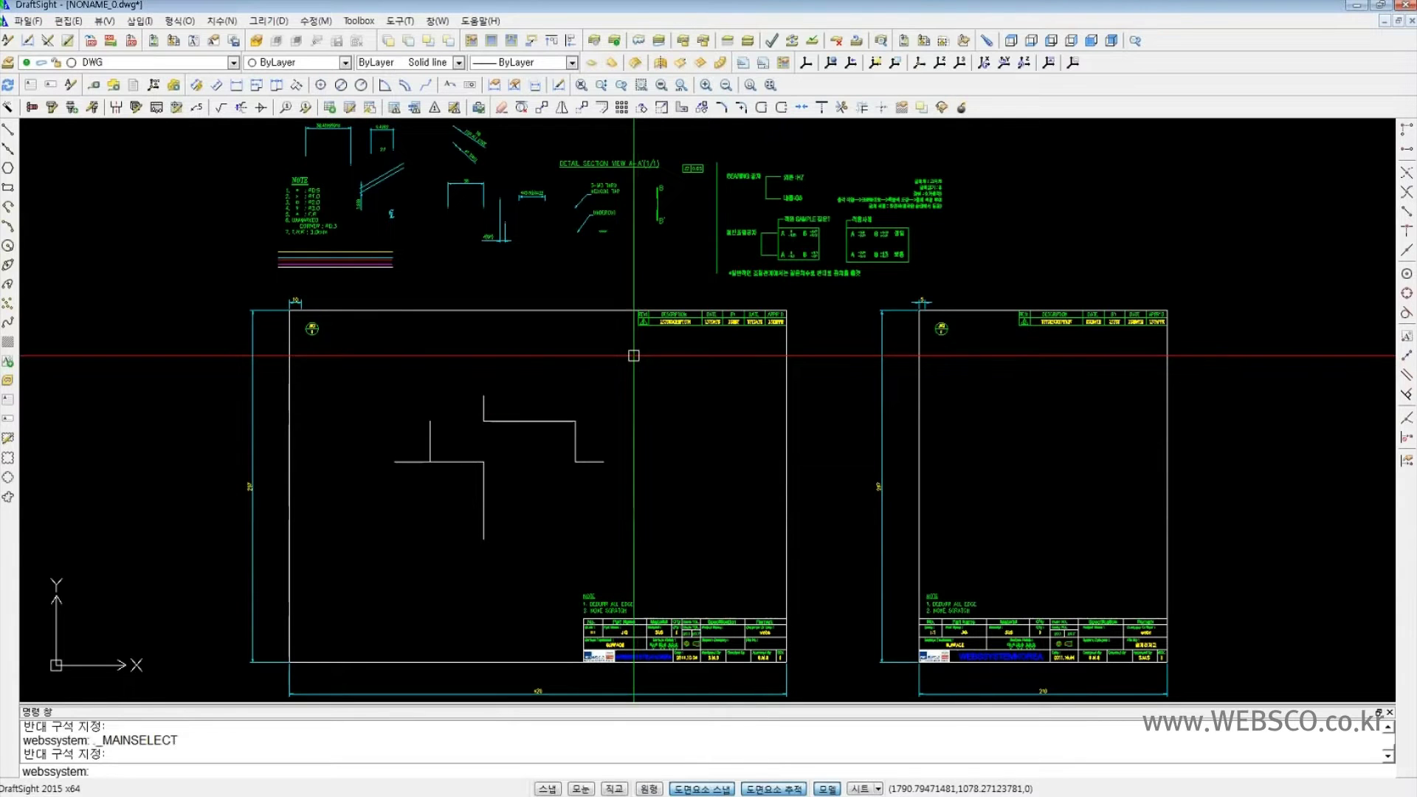
mouse_move(673, 795)
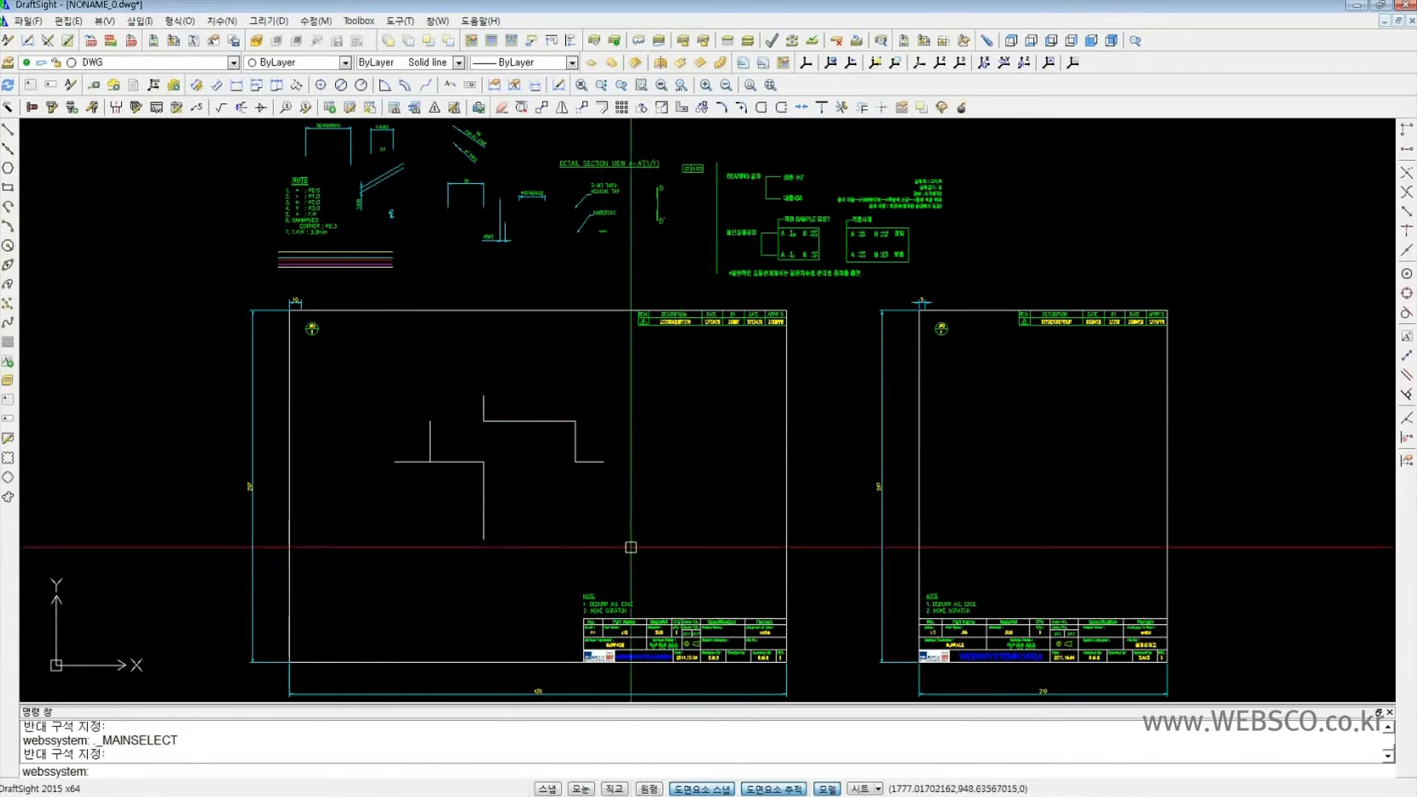